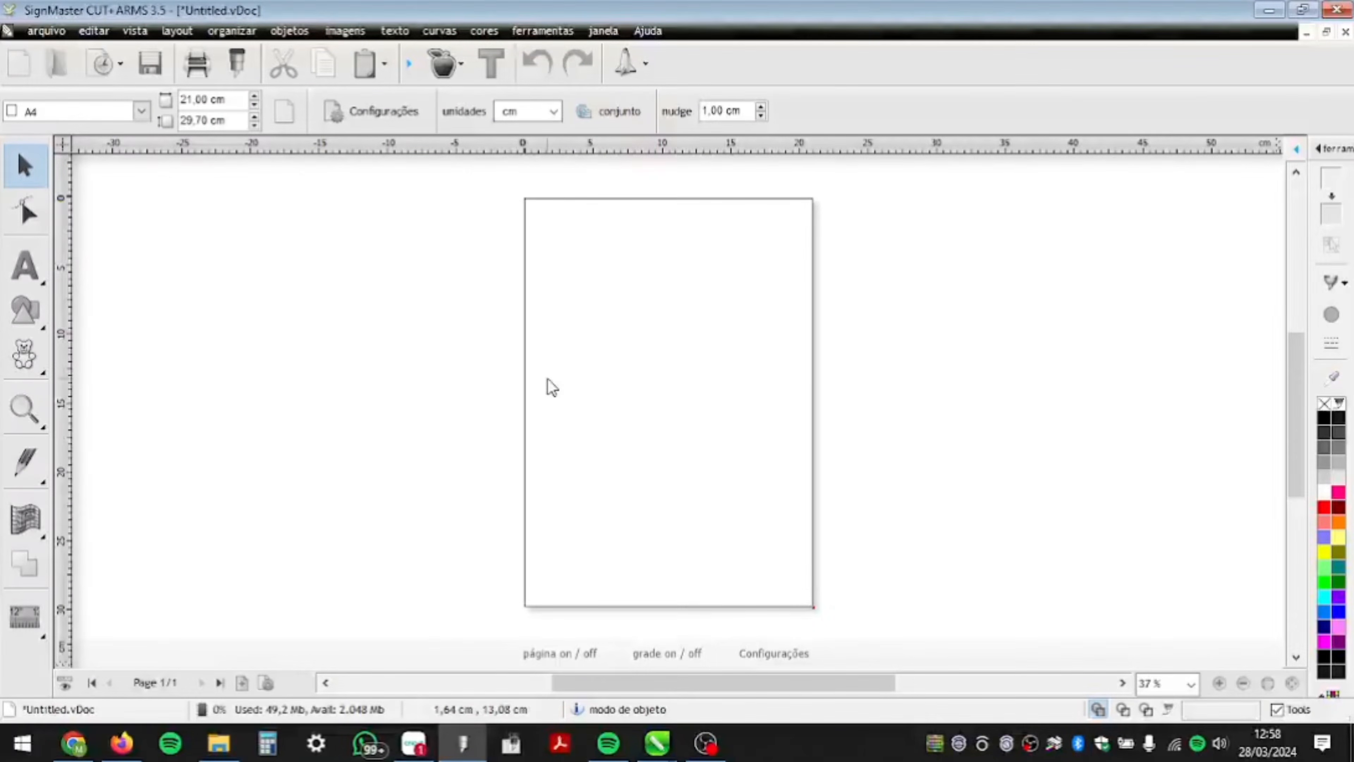
- Switch to Firefox and look over the Bigjpg image enlarger and the remove.bg background removal site
{"action": "left_click", "coordinate": [122, 743]}
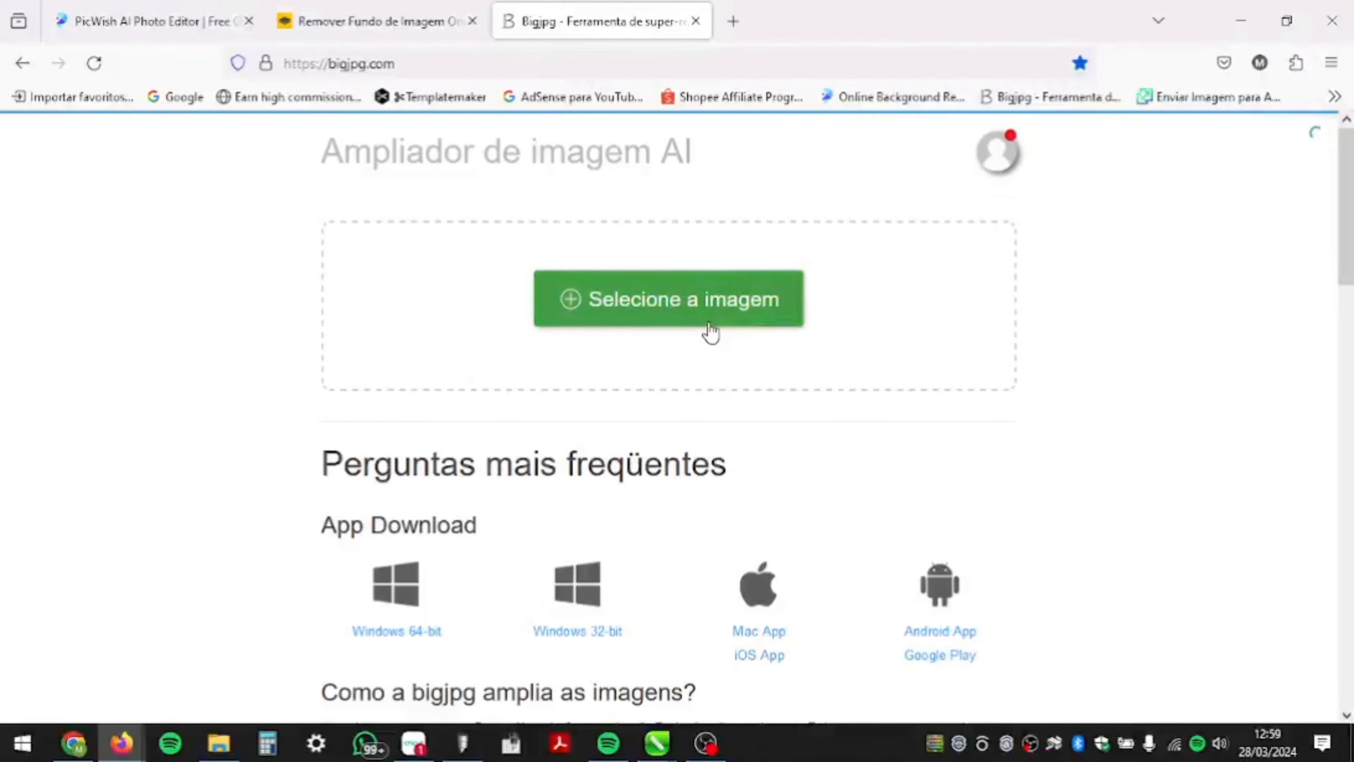
{"action": "left_click", "coordinate": [705, 301]}
{"action": "left_click", "coordinate": [1092, 16]}
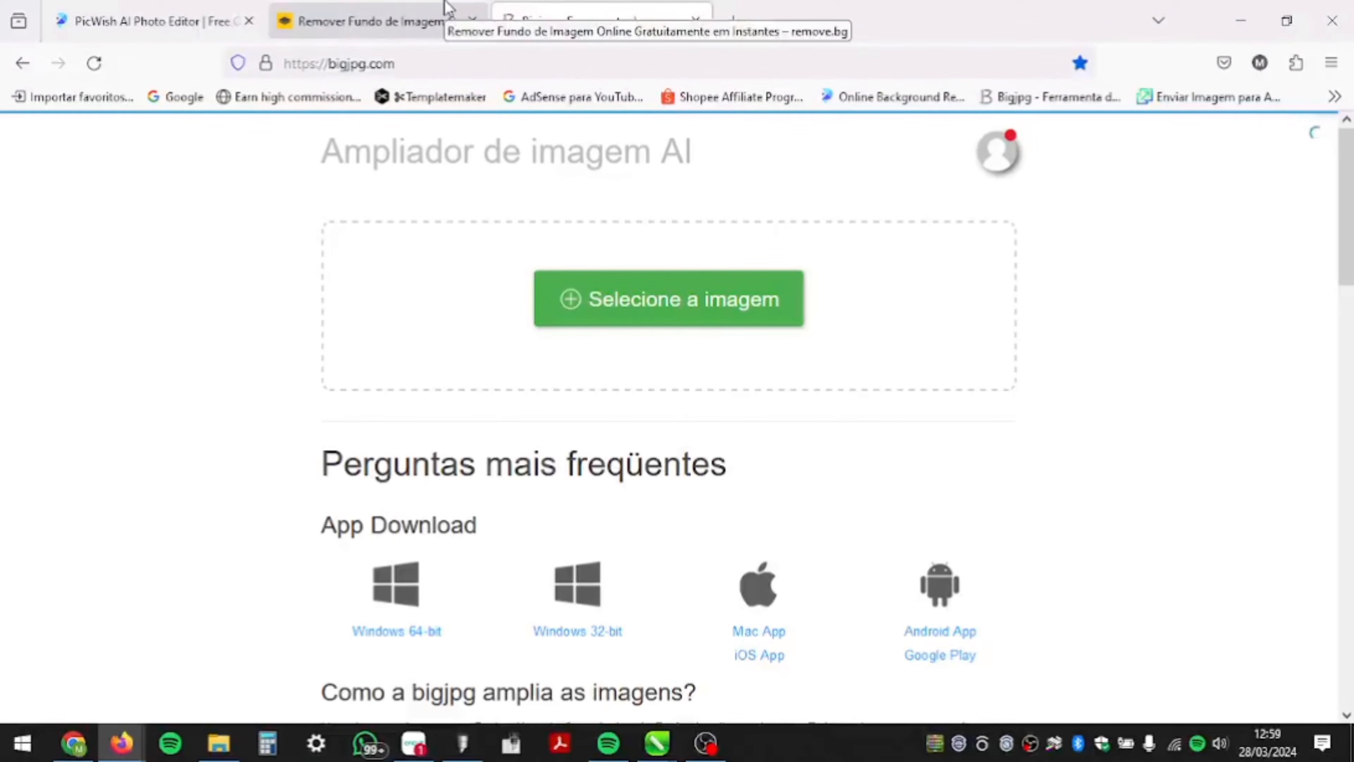
{"action": "left_click", "coordinate": [442, 22]}
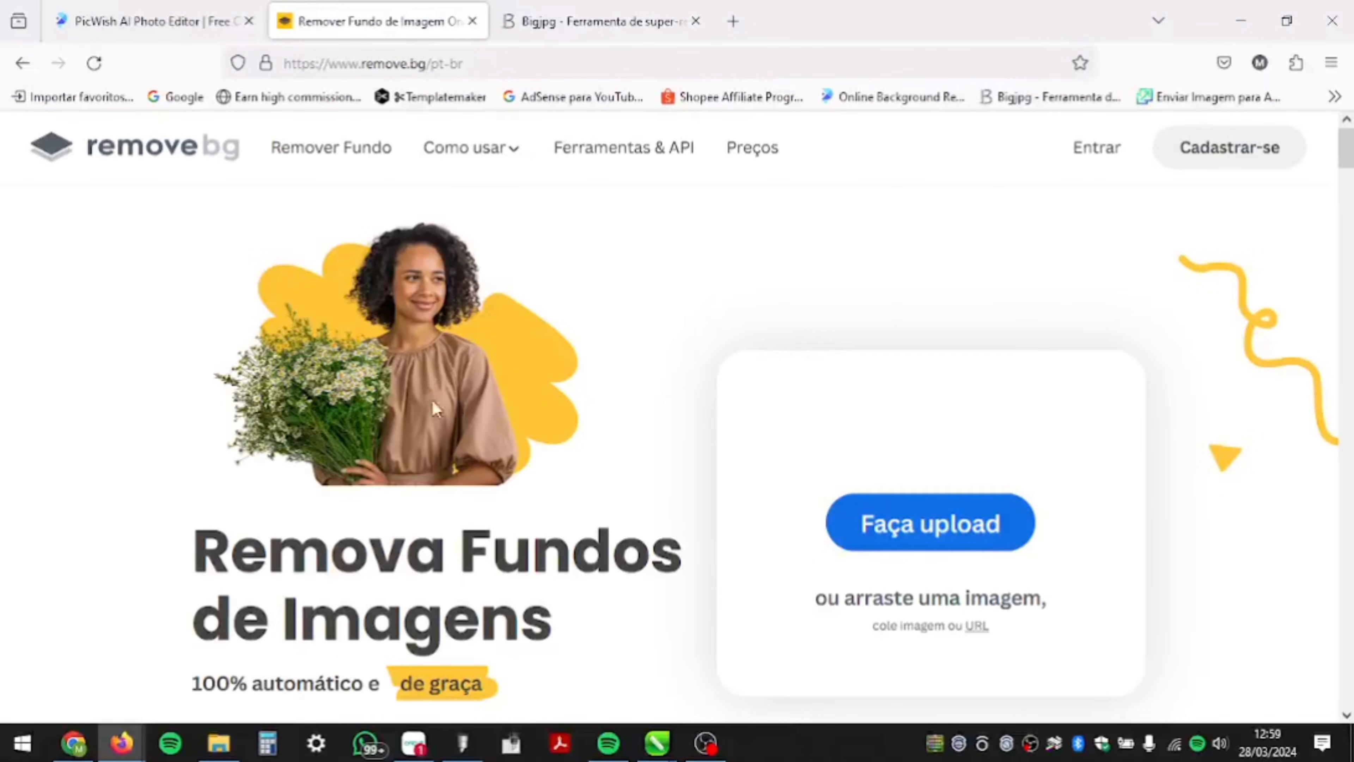
- Upload the can image 557181-1 to PicWish's Remove Background tool and review the resulting cutout
{"action": "left_click", "coordinate": [176, 28]}
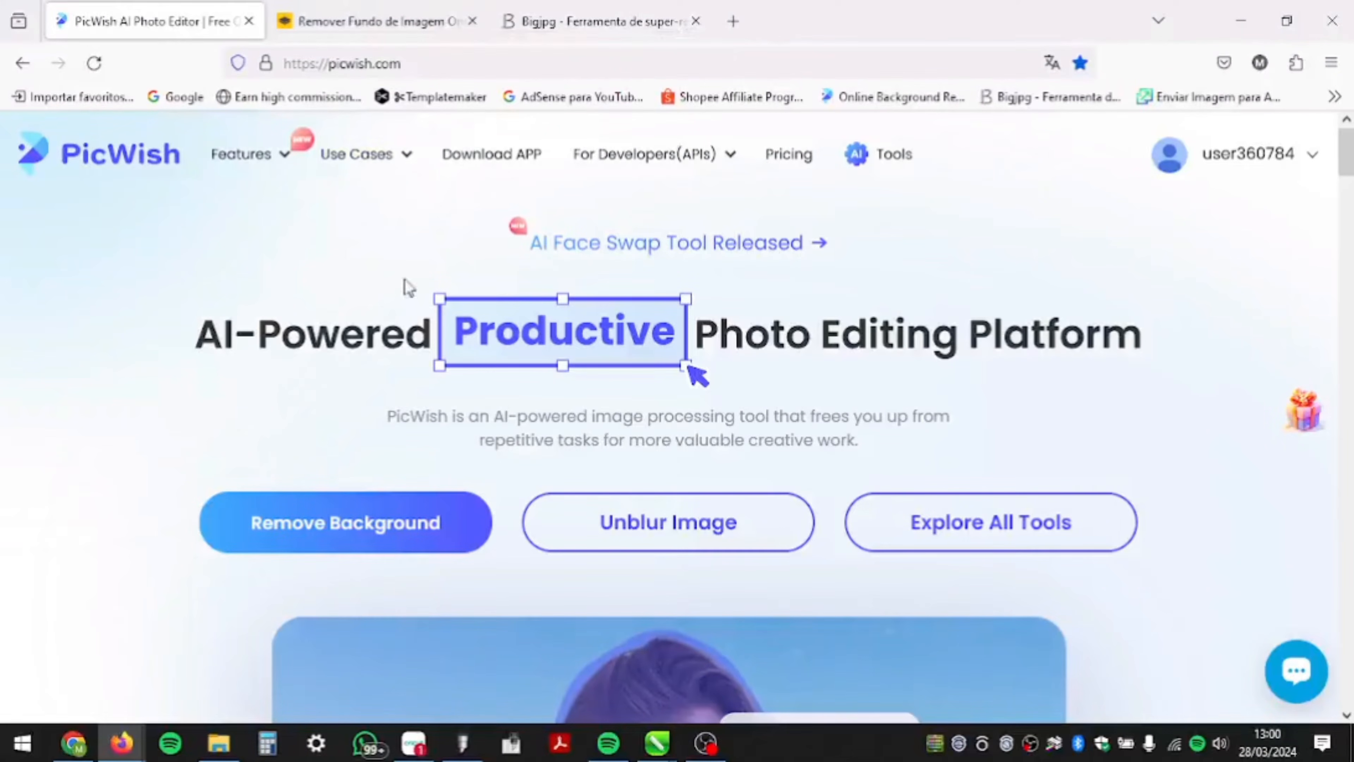
{"action": "left_click", "coordinate": [355, 536]}
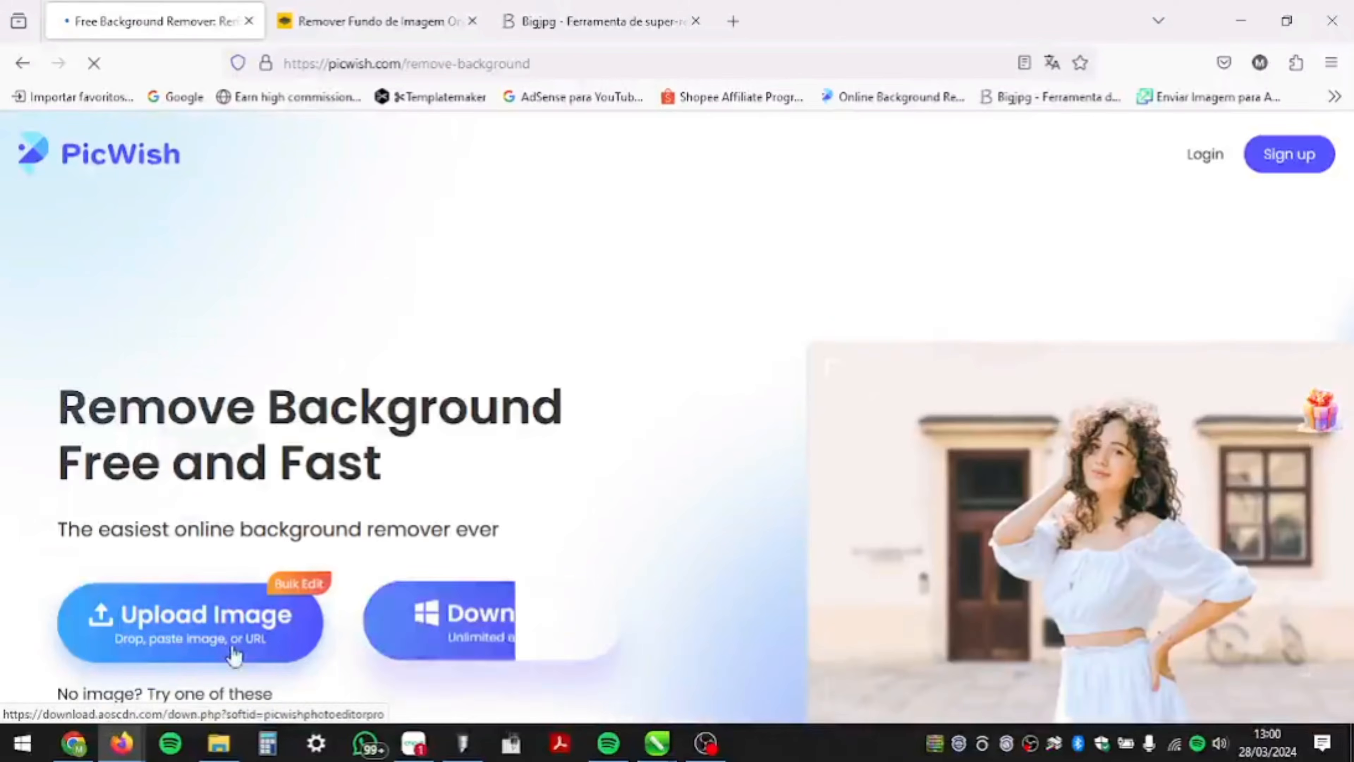
{"action": "left_click", "coordinate": [185, 638]}
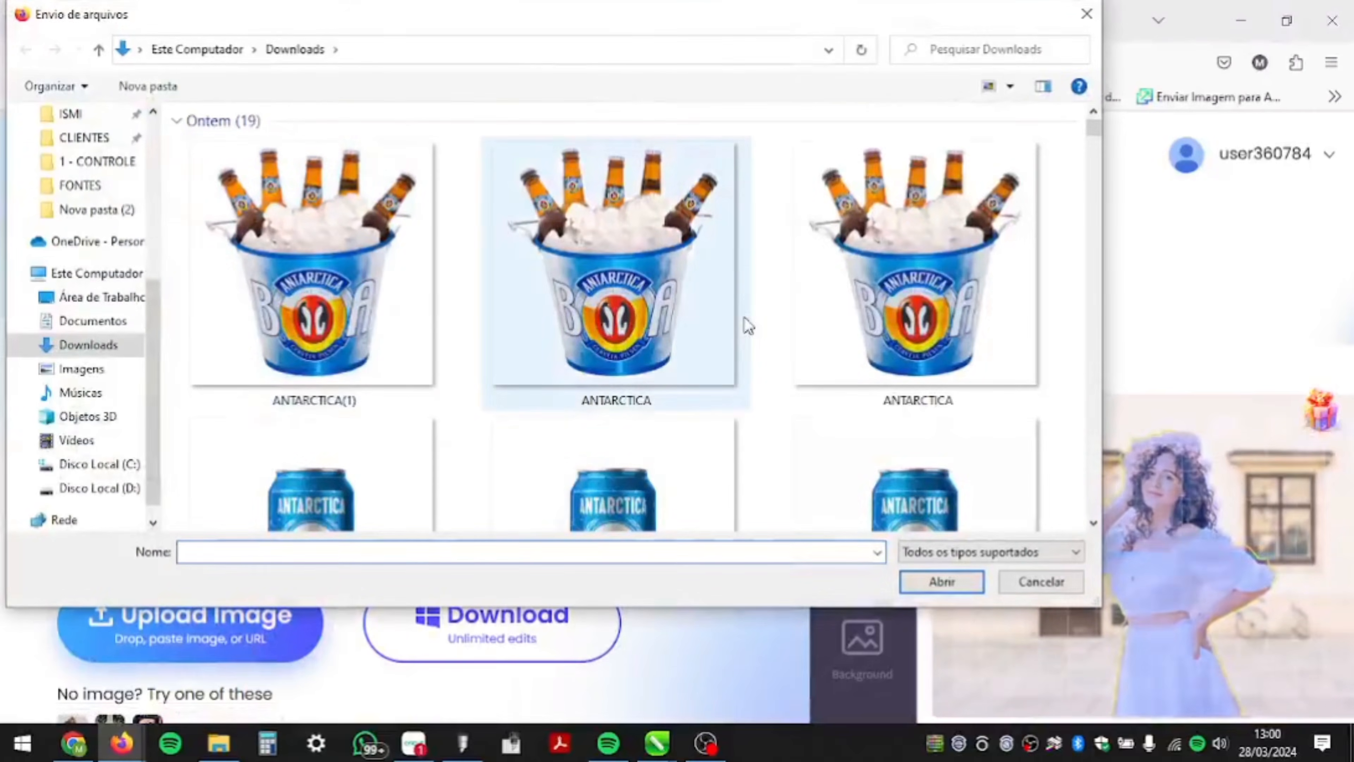
{"action": "left_click", "coordinate": [695, 348]}
{"action": "left_click", "coordinate": [886, 483]}
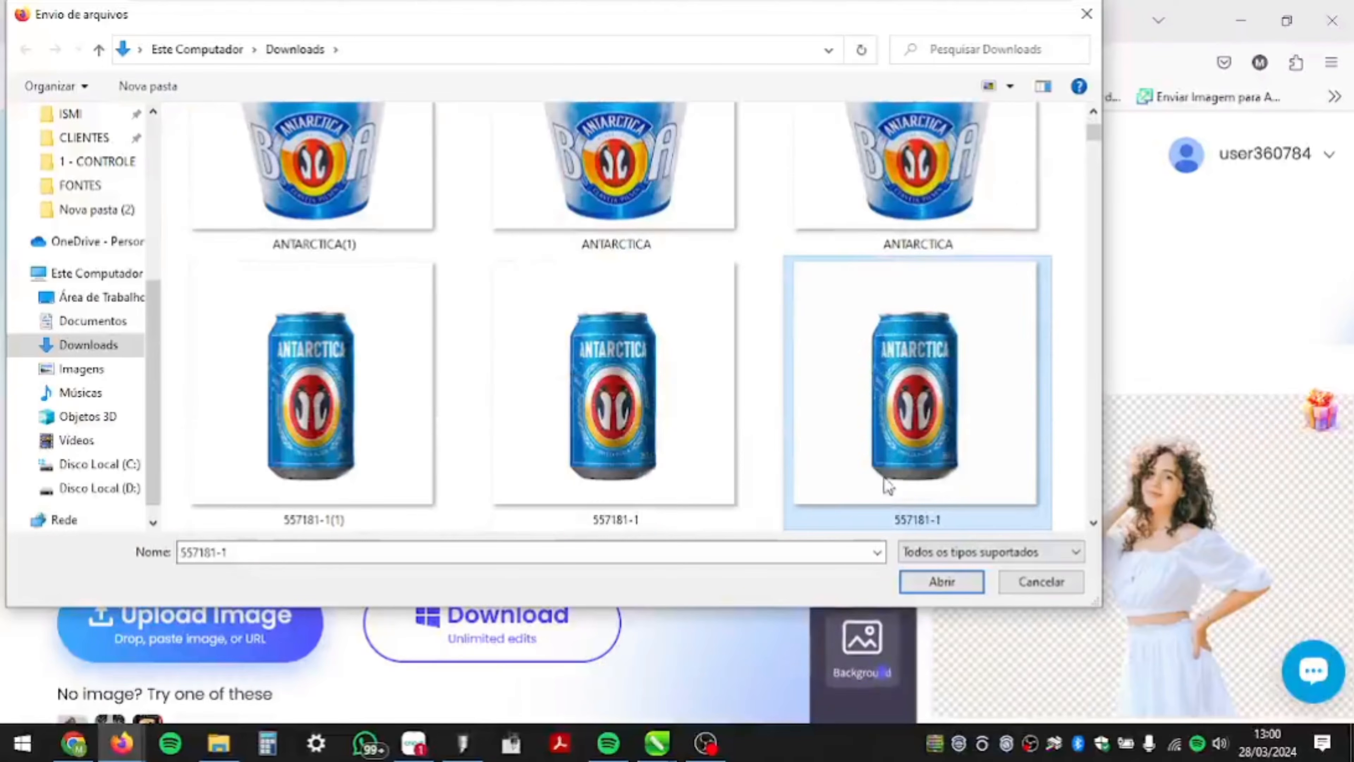
{"action": "left_click", "coordinate": [942, 581]}
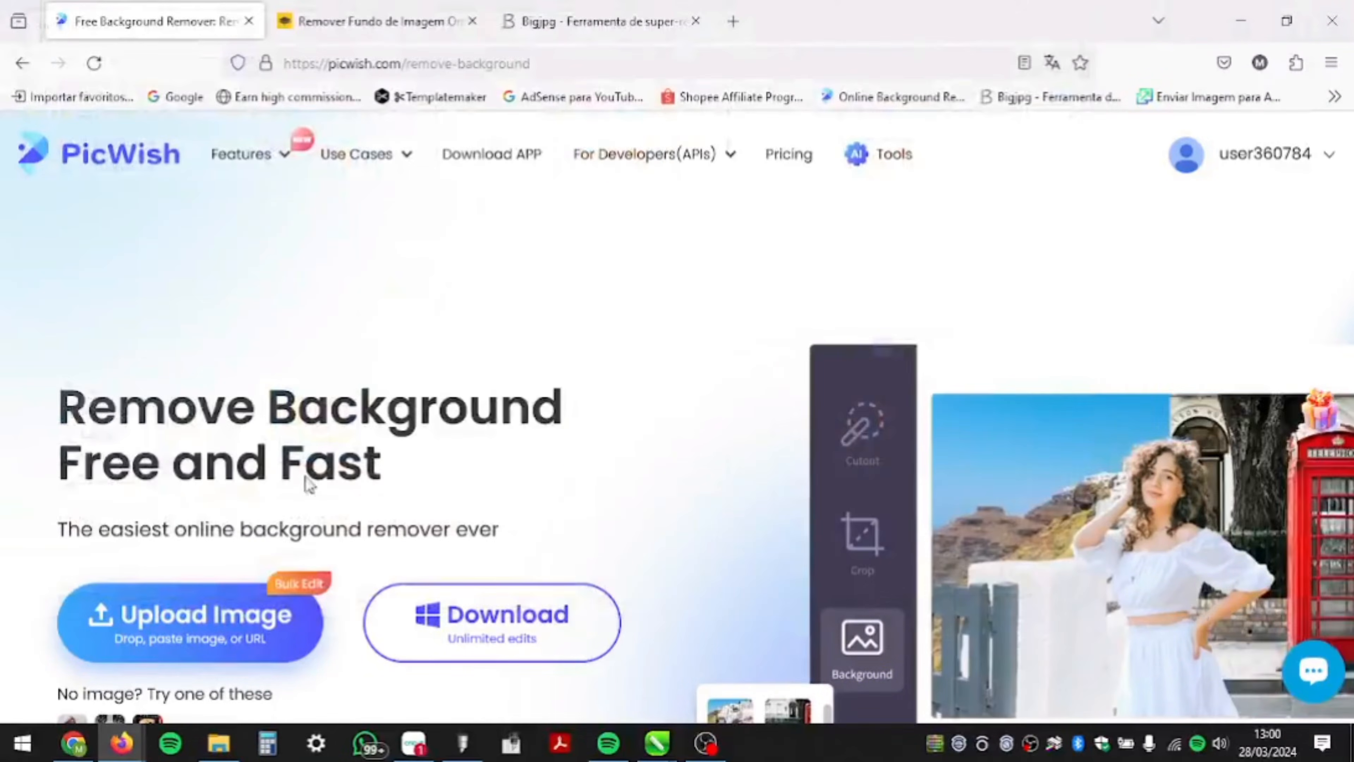
{"action": "scroll", "coordinate": [515, 400], "scroll_direction": "down", "scroll_amount": 3}
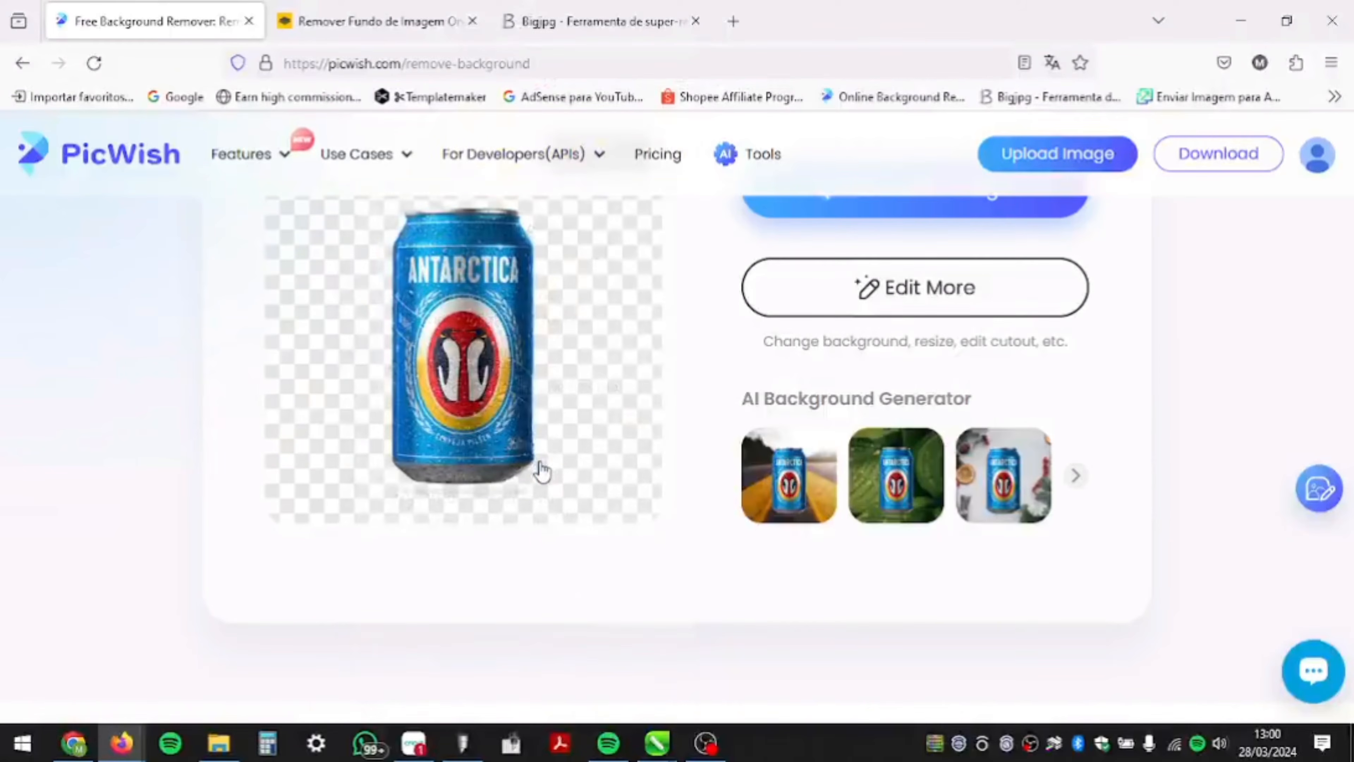
{"action": "scroll", "coordinate": [541, 473], "scroll_direction": "up", "scroll_amount": 2}
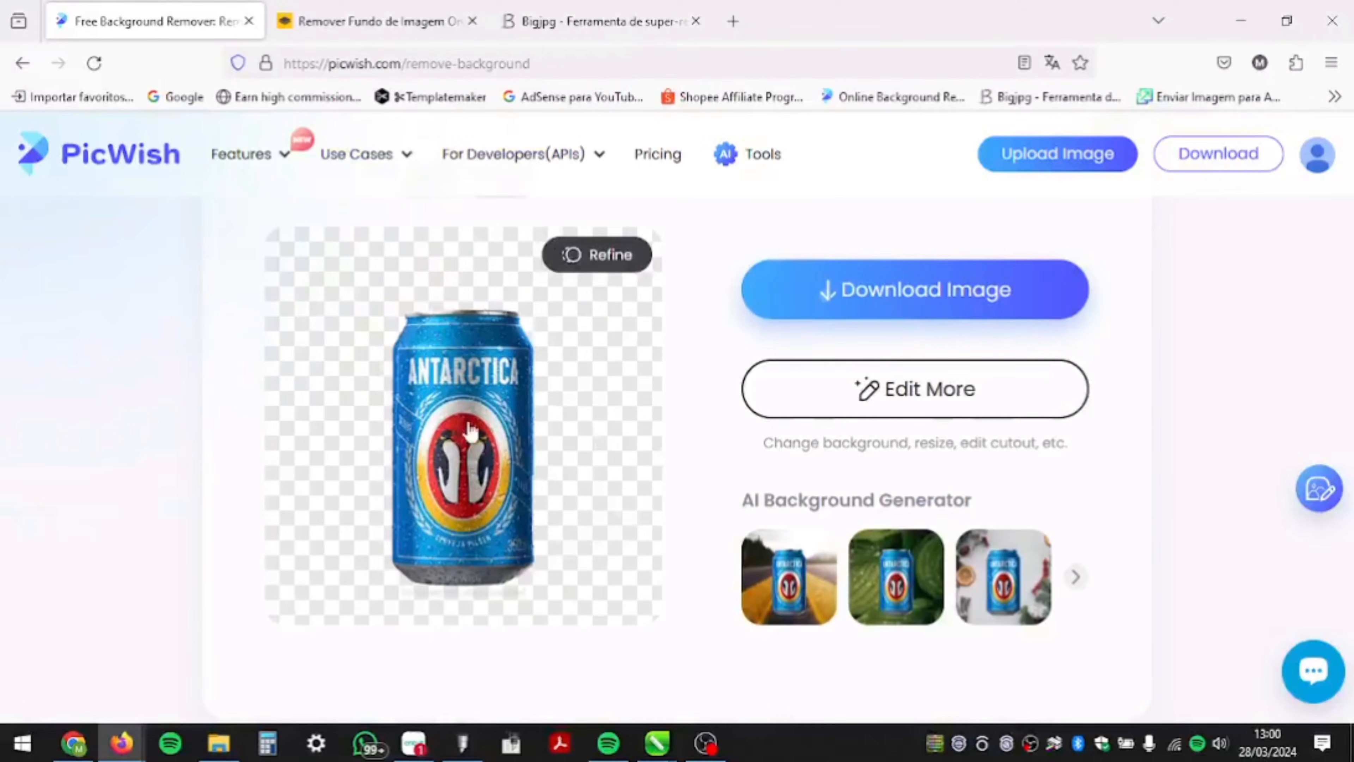
{"action": "mouse_move", "coordinate": [1000, 321]}
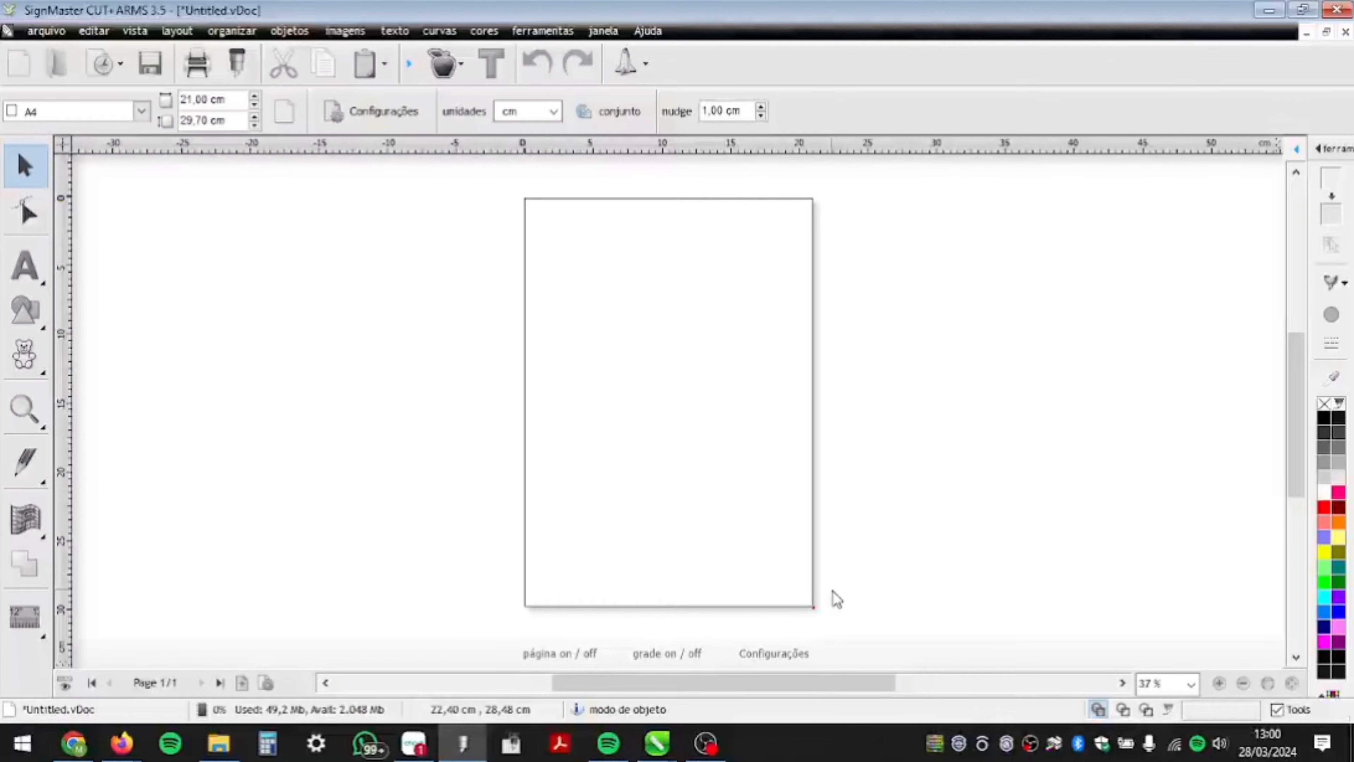
- Import images 1 to 6 from the CERVEJA ANTARTICA folder into the SignMaster document
{"action": "left_click", "coordinate": [218, 743]}
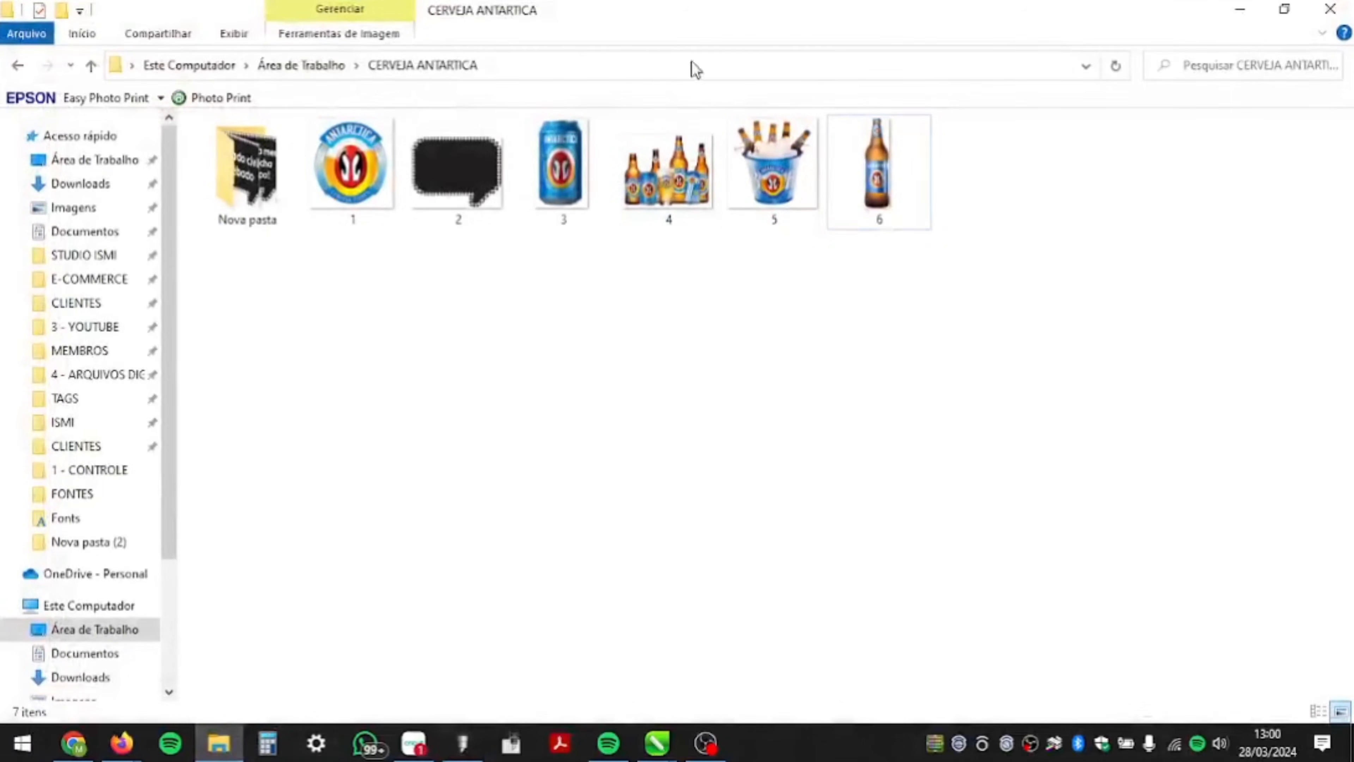
{"action": "left_click_drag", "start_coordinate": [1028, 325], "coordinate": [687, 273]}
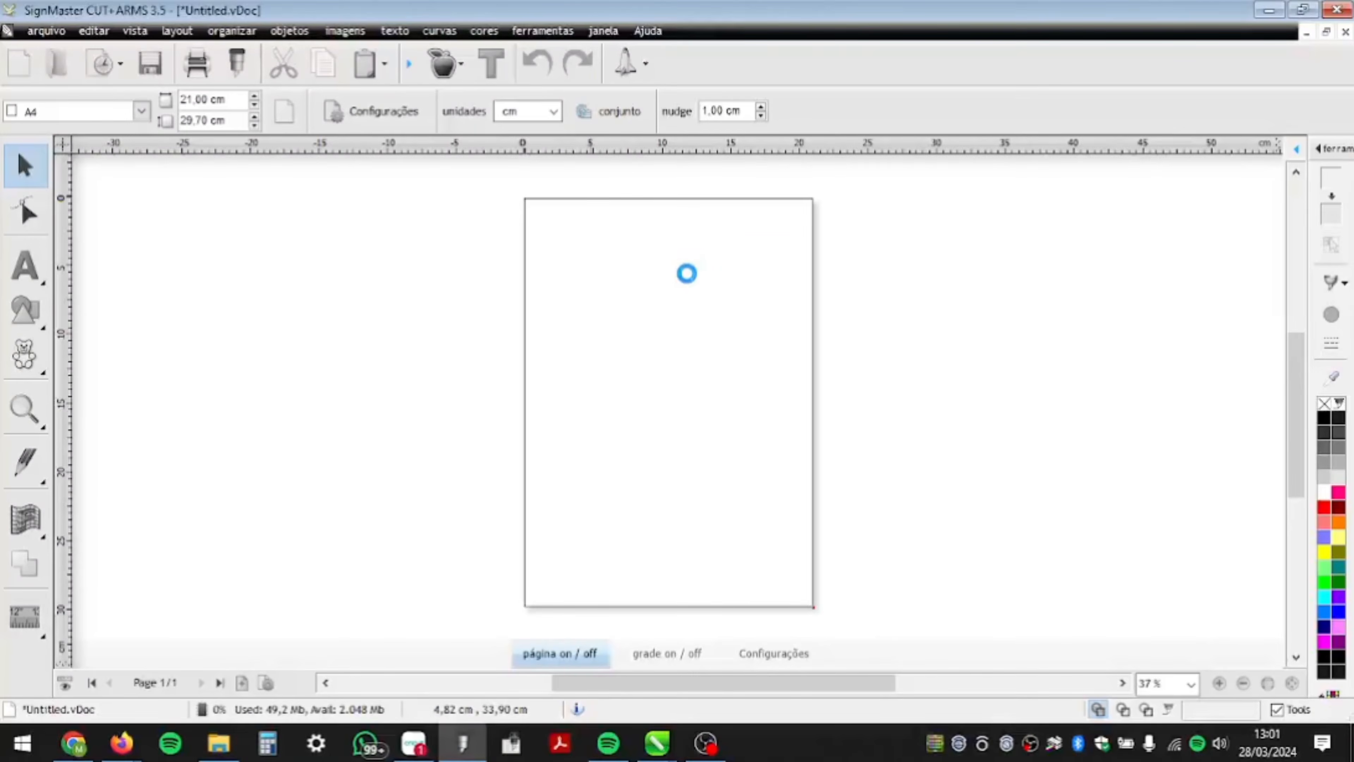
{"action": "left_click", "coordinate": [129, 172]}
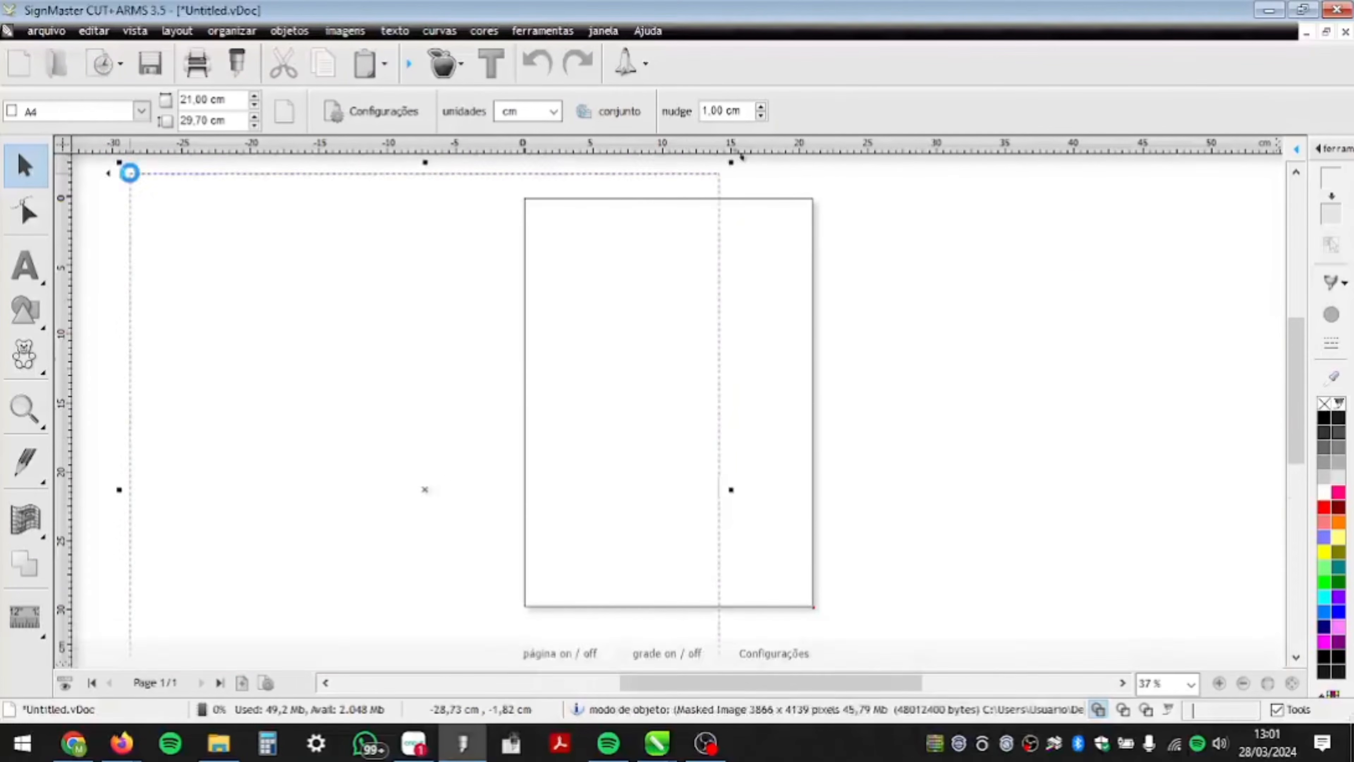
{"action": "left_click", "coordinate": [783, 277]}
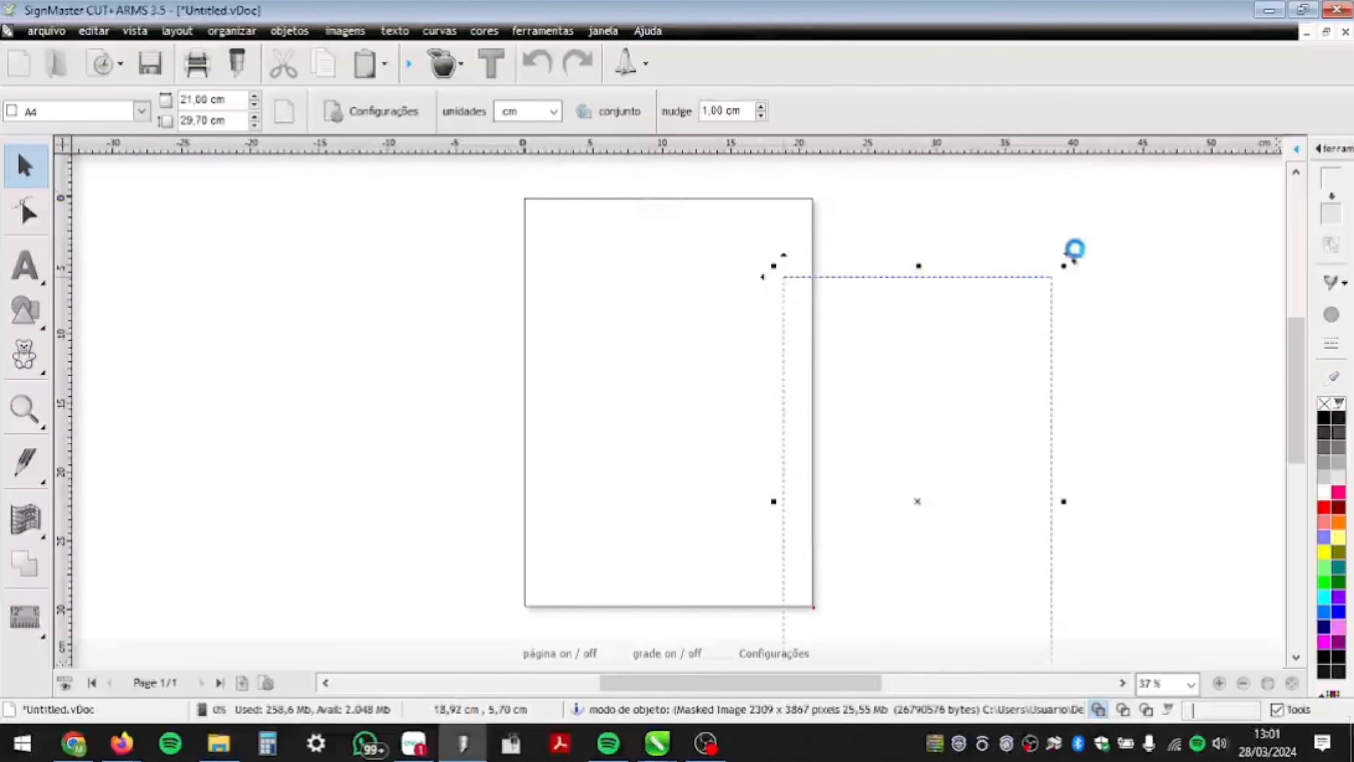
{"action": "left_click", "coordinate": [1087, 300]}
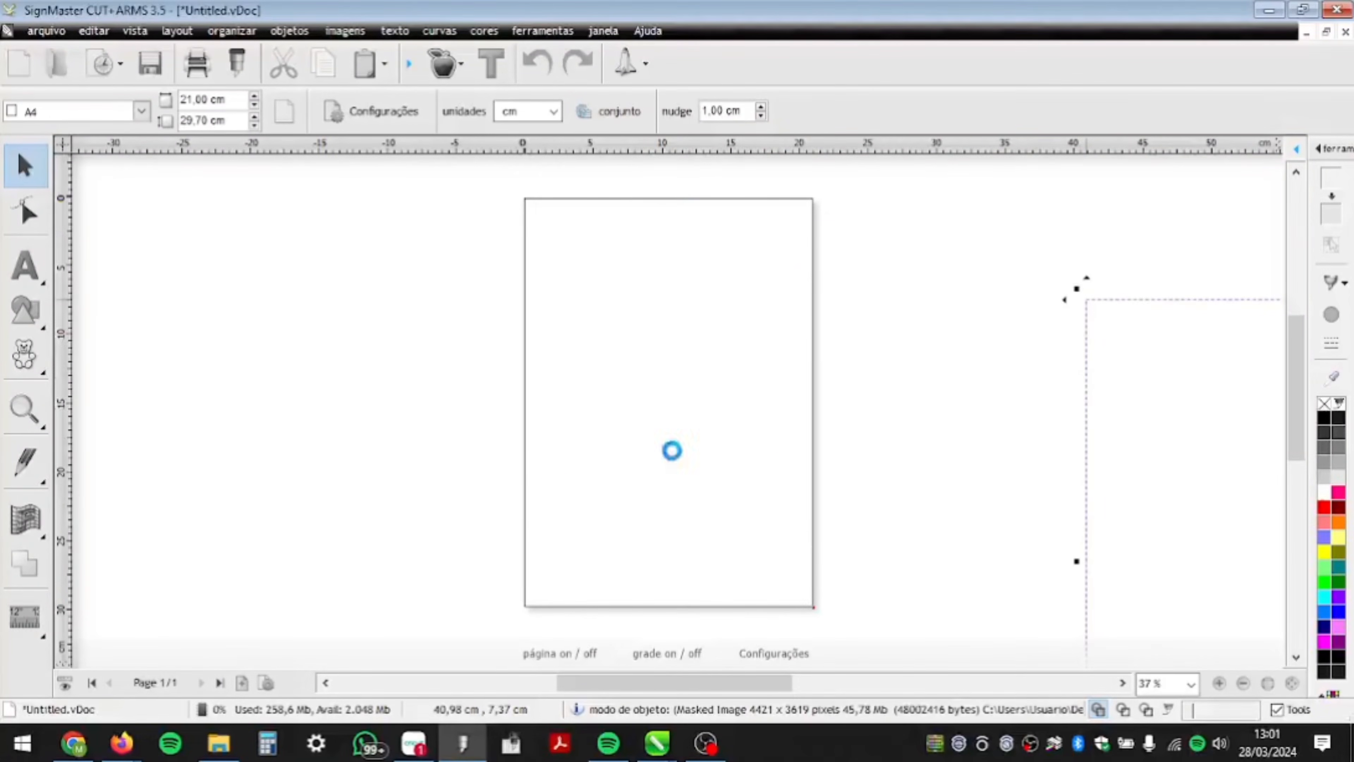
{"action": "left_click", "coordinate": [531, 523]}
{"action": "left_click", "coordinate": [374, 363]}
- Spread the imported logo, bucket, can, speech bubble, bottle group and single bottle apart around the page
{"action": "scroll", "coordinate": [643, 309], "scroll_direction": "down", "scroll_amount": 2}
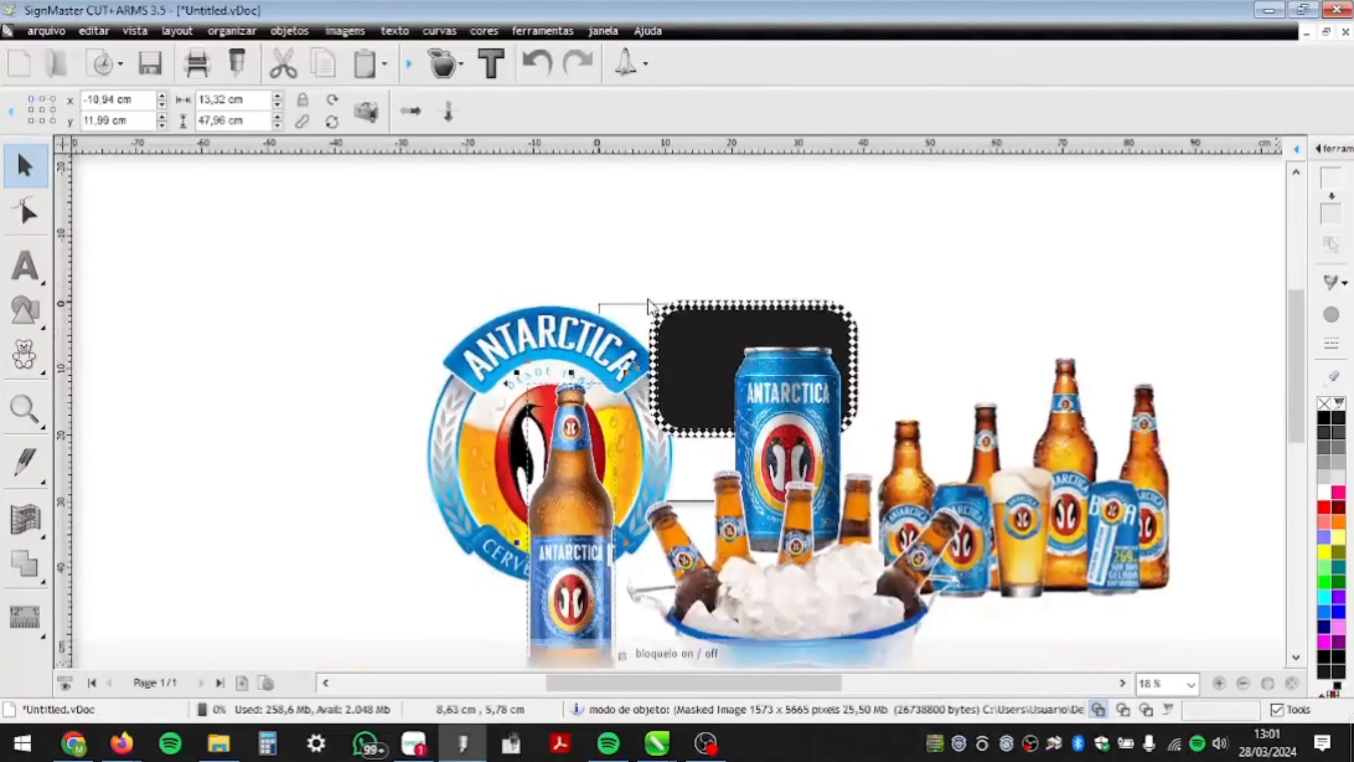
{"action": "scroll", "coordinate": [656, 288], "scroll_direction": "down", "scroll_amount": 2}
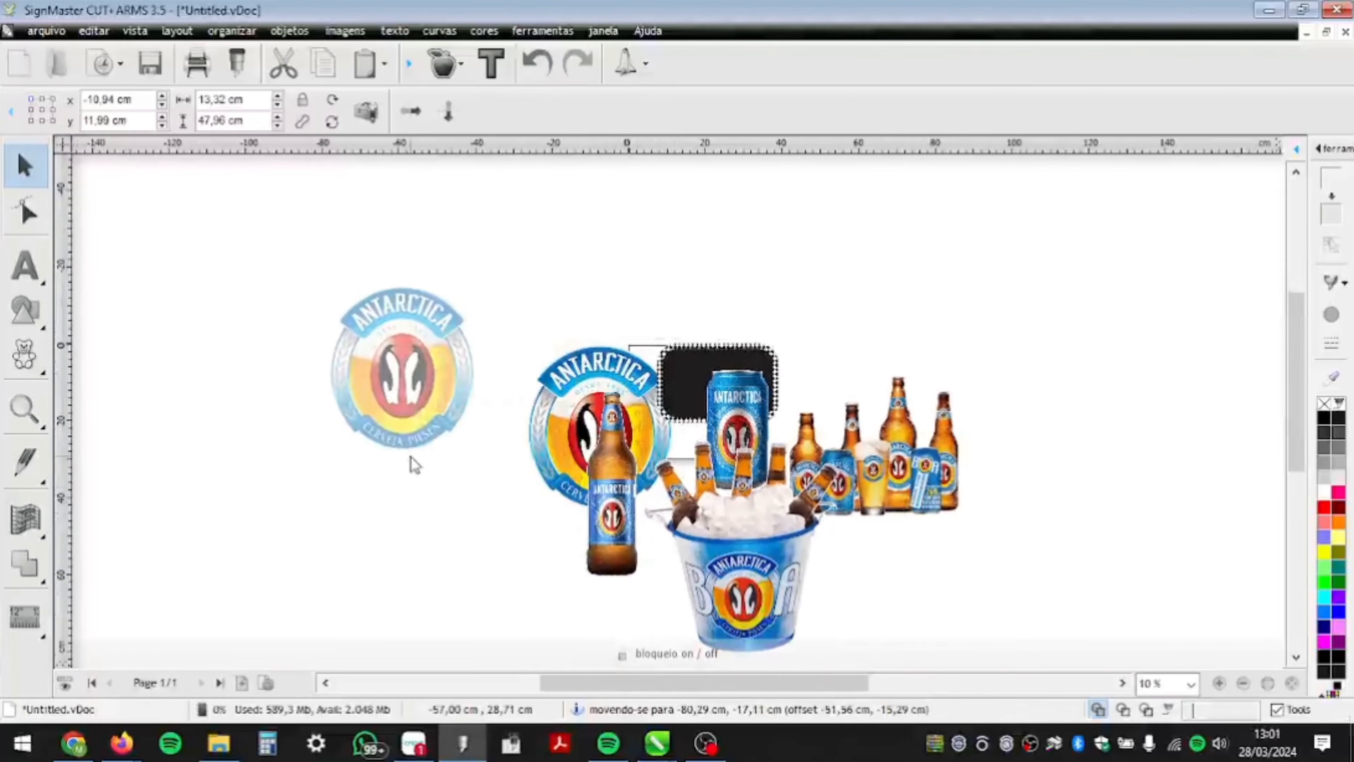
{"action": "left_click_drag", "start_coordinate": [411, 456], "coordinate": [411, 456]}
{"action": "left_click_drag", "start_coordinate": [734, 586], "coordinate": [540, 326]}
{"action": "left_click_drag", "start_coordinate": [710, 422], "coordinate": [848, 235]}
{"action": "left_click_drag", "start_coordinate": [705, 394], "coordinate": [1042, 314]}
{"action": "left_click_drag", "start_coordinate": [907, 515], "coordinate": [1145, 553]}
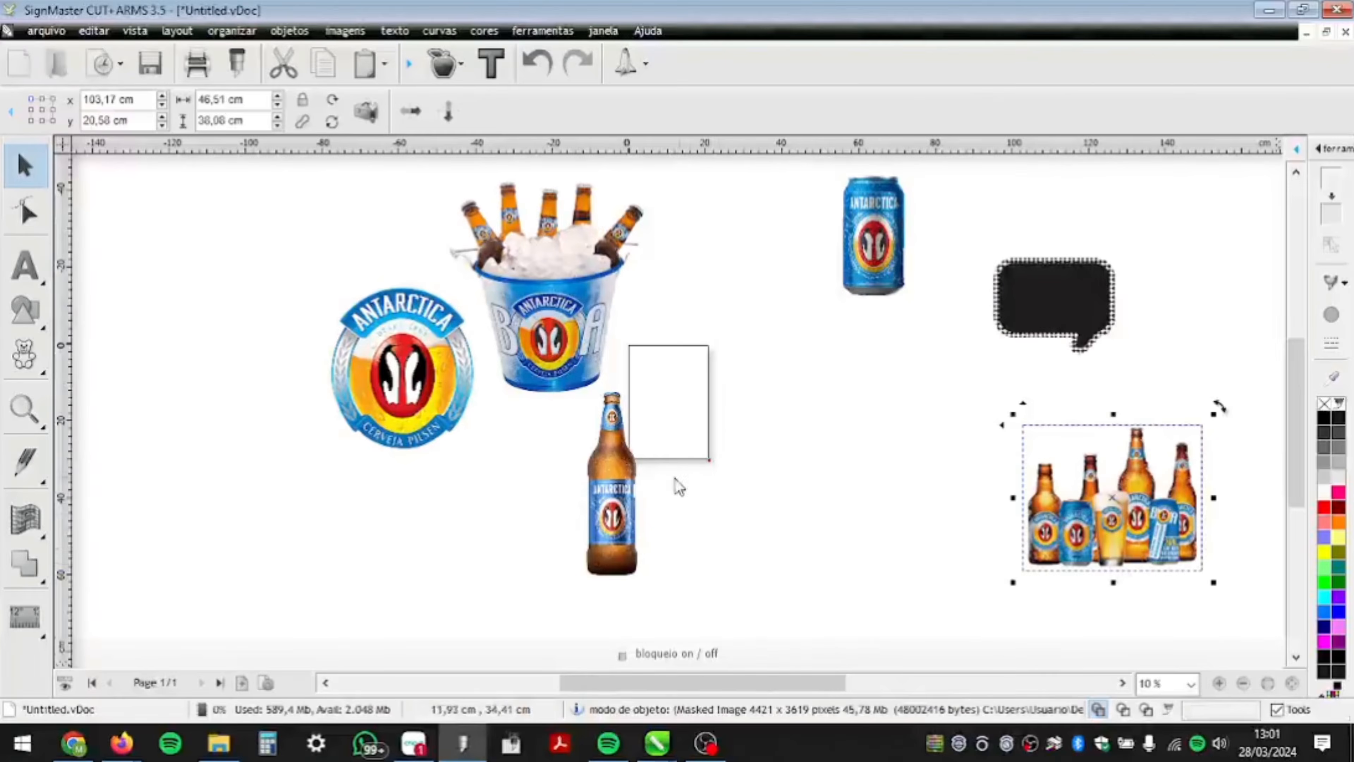
{"action": "left_click_drag", "start_coordinate": [609, 477], "coordinate": [833, 450]}
{"action": "left_click", "coordinate": [607, 462]}
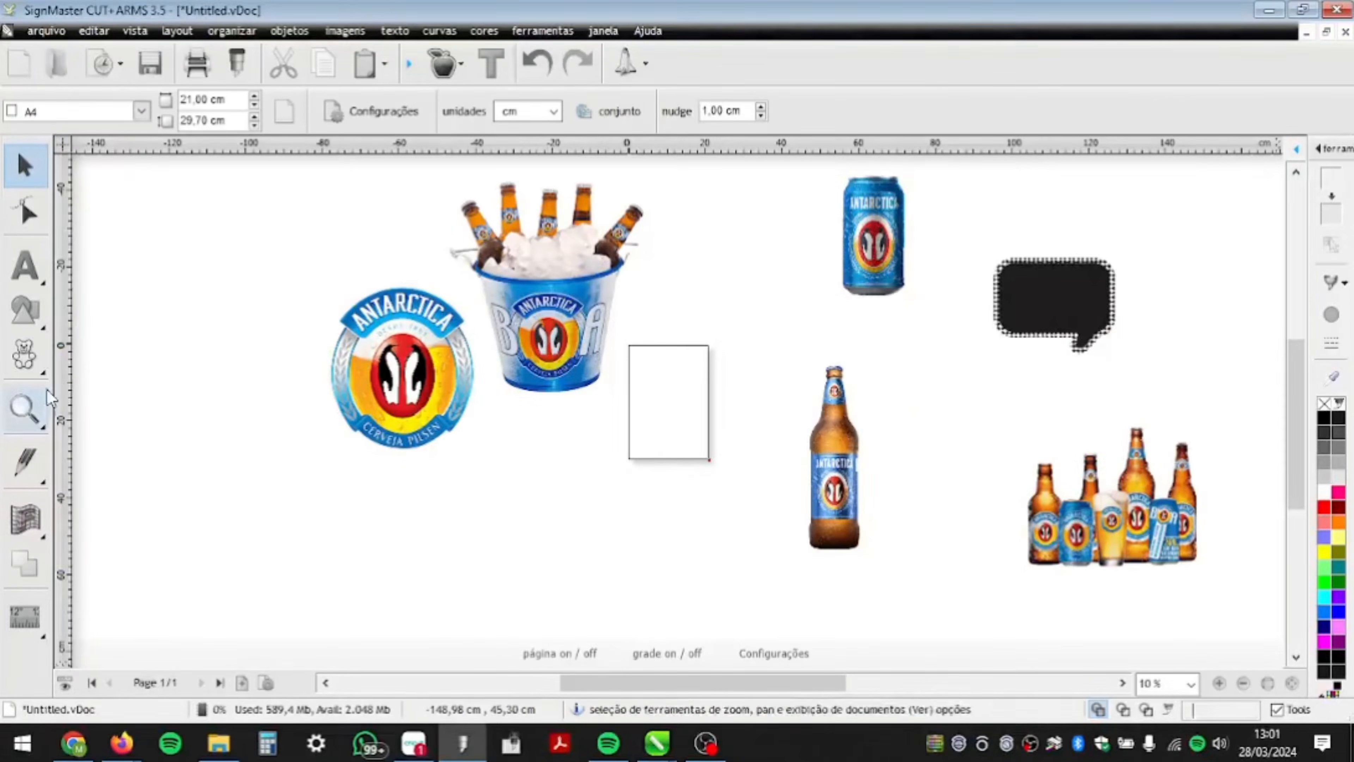
- Draw a black rectangle about 62 × 24 cm below the ice bucket, between the round logo and the bottle
{"action": "left_click", "coordinate": [33, 304]}
{"action": "left_click", "coordinate": [112, 311]}
{"action": "left_click_drag", "start_coordinate": [521, 413], "coordinate": [757, 506]}
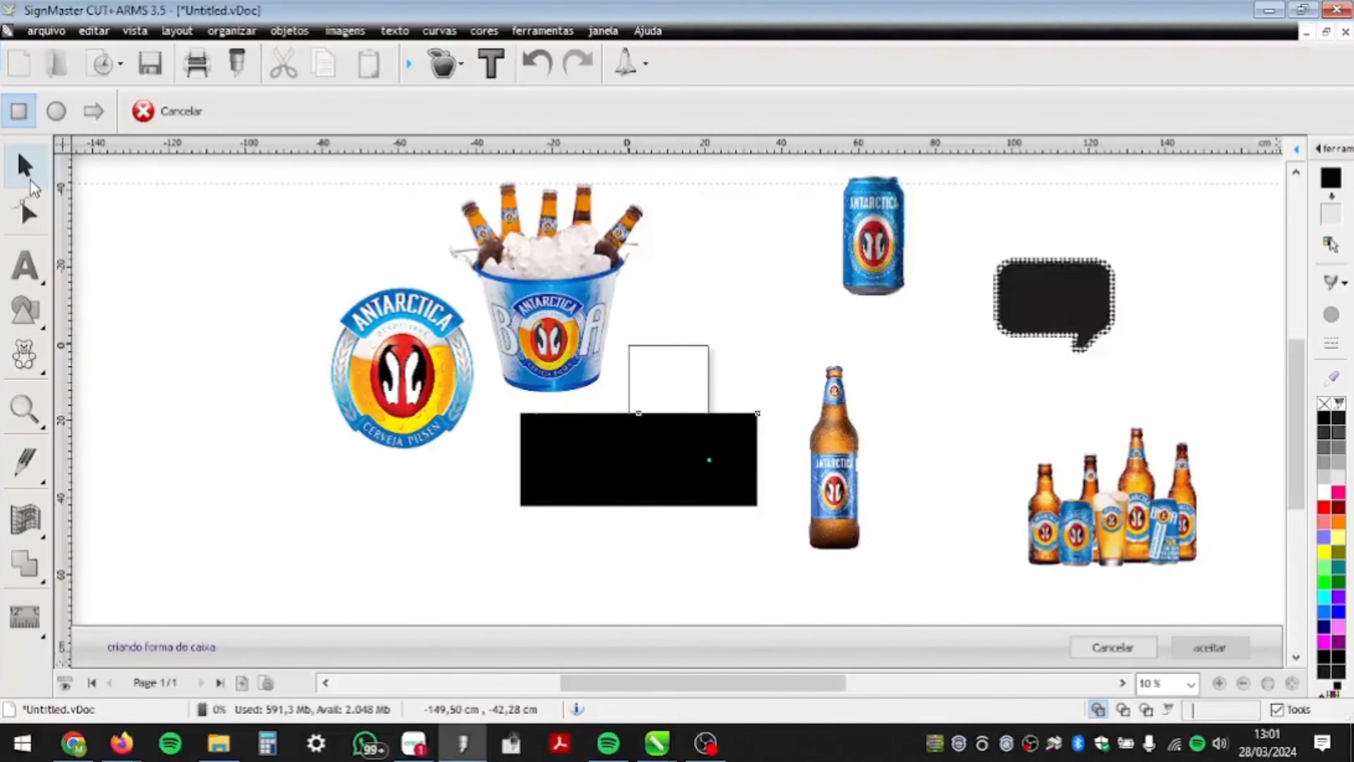
{"action": "left_click", "coordinate": [27, 168]}
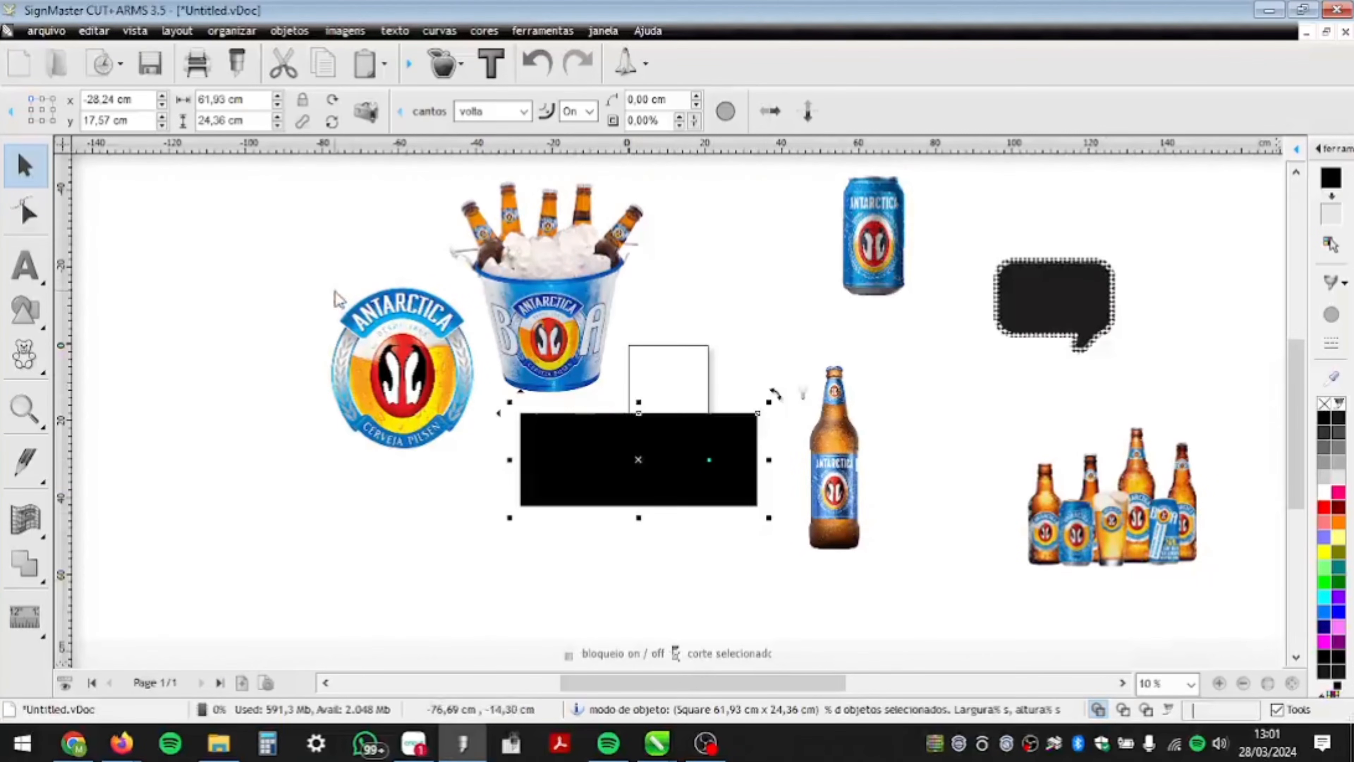
- Set the rectangle's width to 30 cm and its height to 10 cm
{"action": "left_click", "coordinate": [264, 96]}
{"action": "type", "text": "30"}
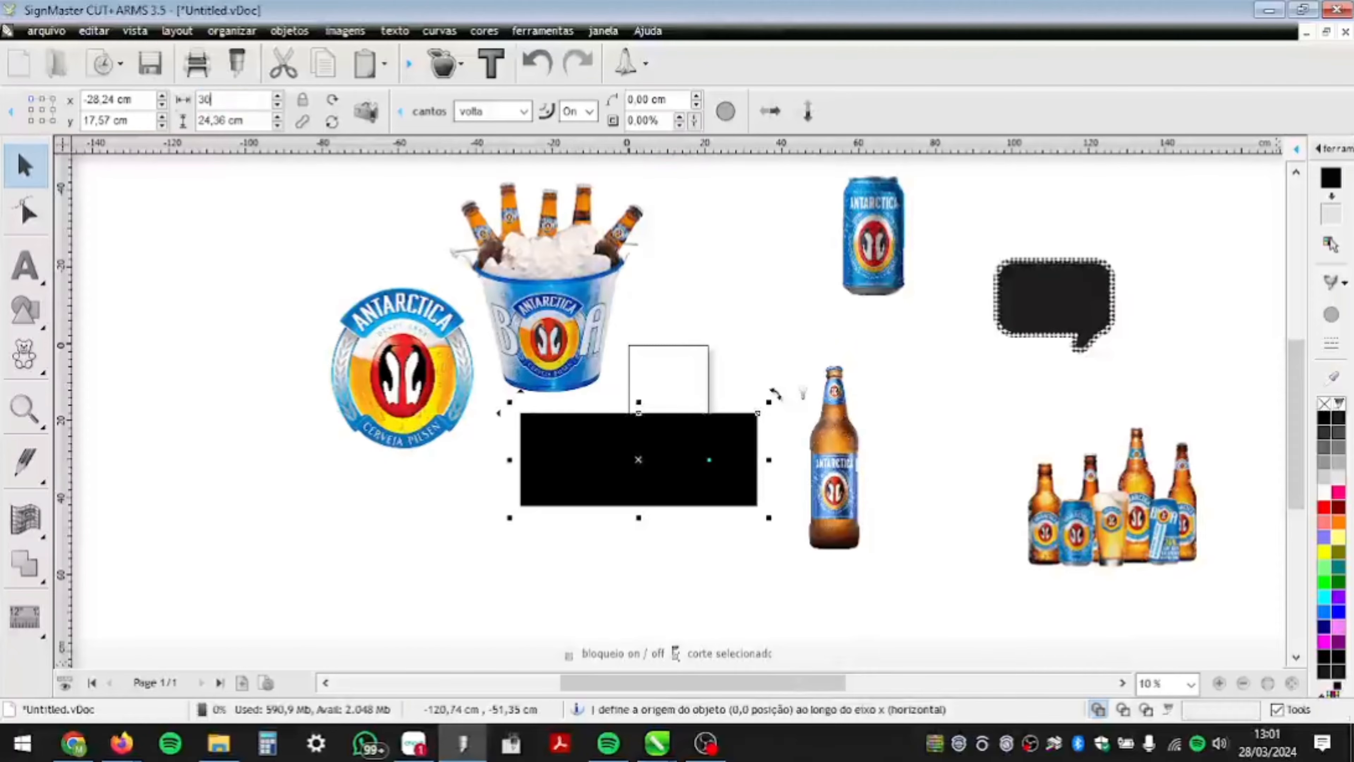
{"action": "key", "text": "Return"}
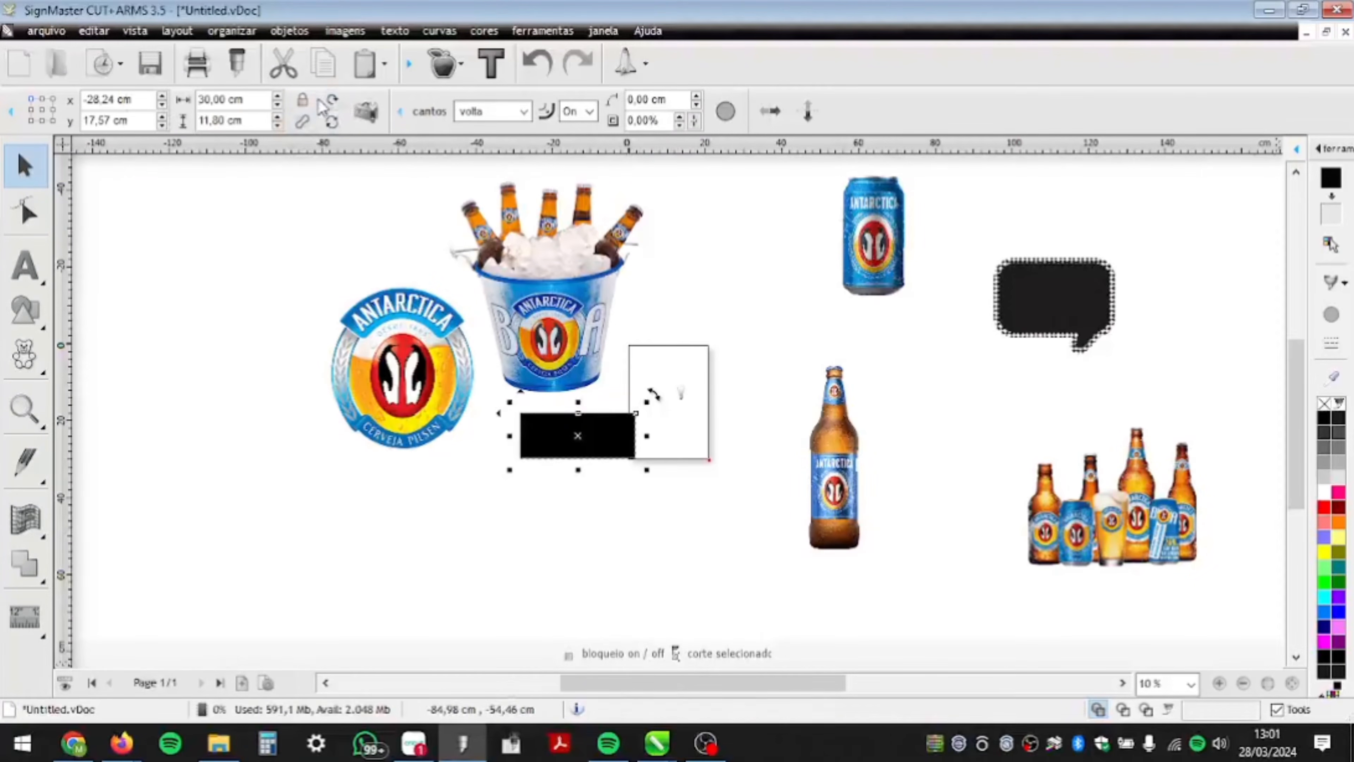
{"action": "left_click", "coordinate": [234, 120]}
{"action": "type", "text": "10"}
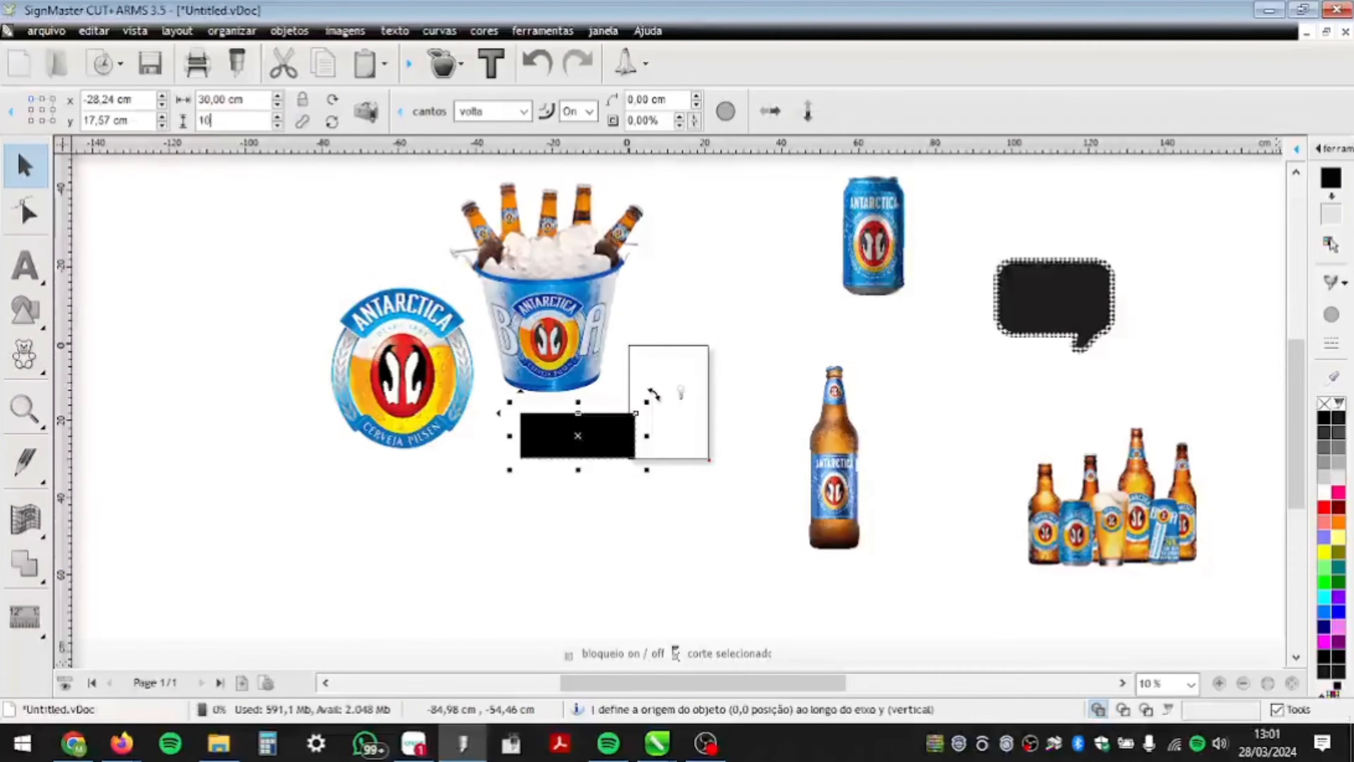
{"action": "key", "text": "Return"}
{"action": "left_click", "coordinate": [786, 409]}
- Move the black rectangle off the page to just below the round logo and convert it to curves
{"action": "scroll", "coordinate": [573, 451], "scroll_direction": "up", "scroll_amount": 1}
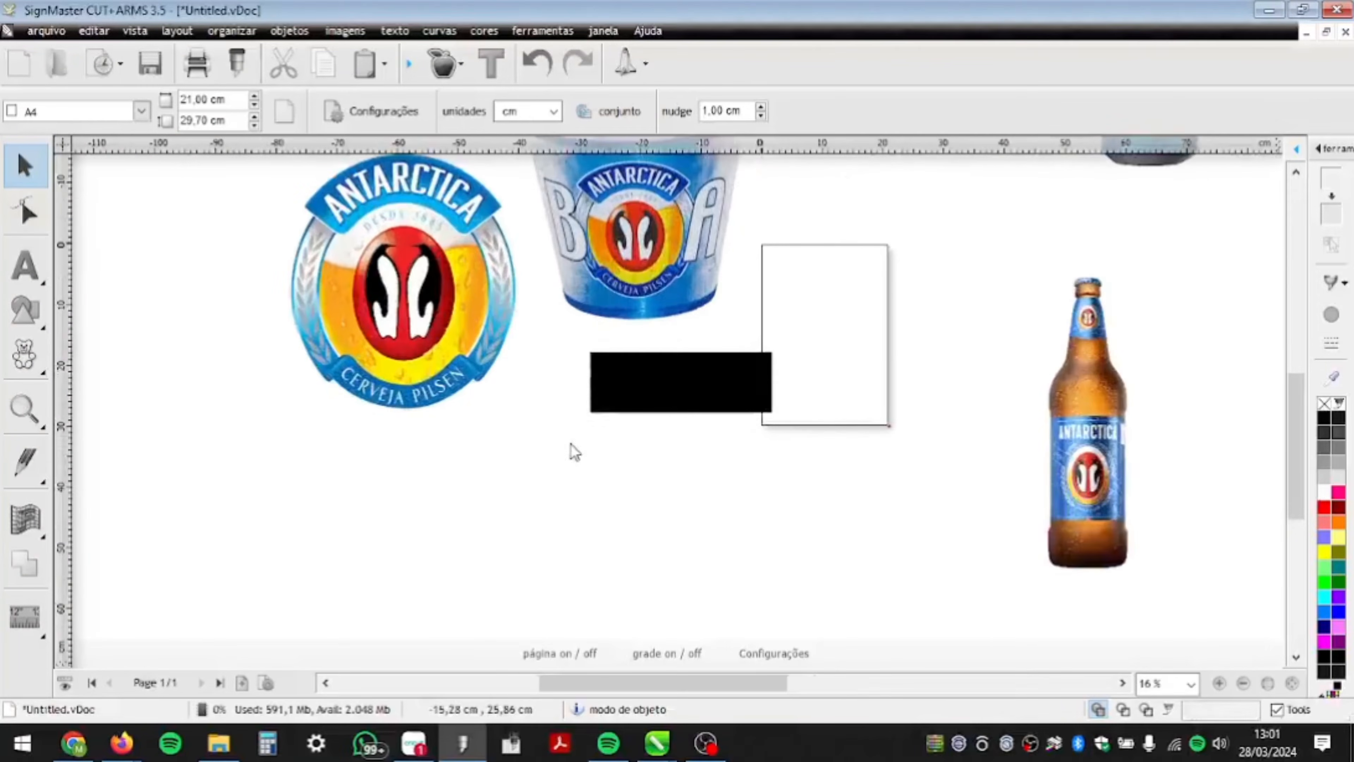
{"action": "left_click_drag", "start_coordinate": [661, 394], "coordinate": [520, 464]}
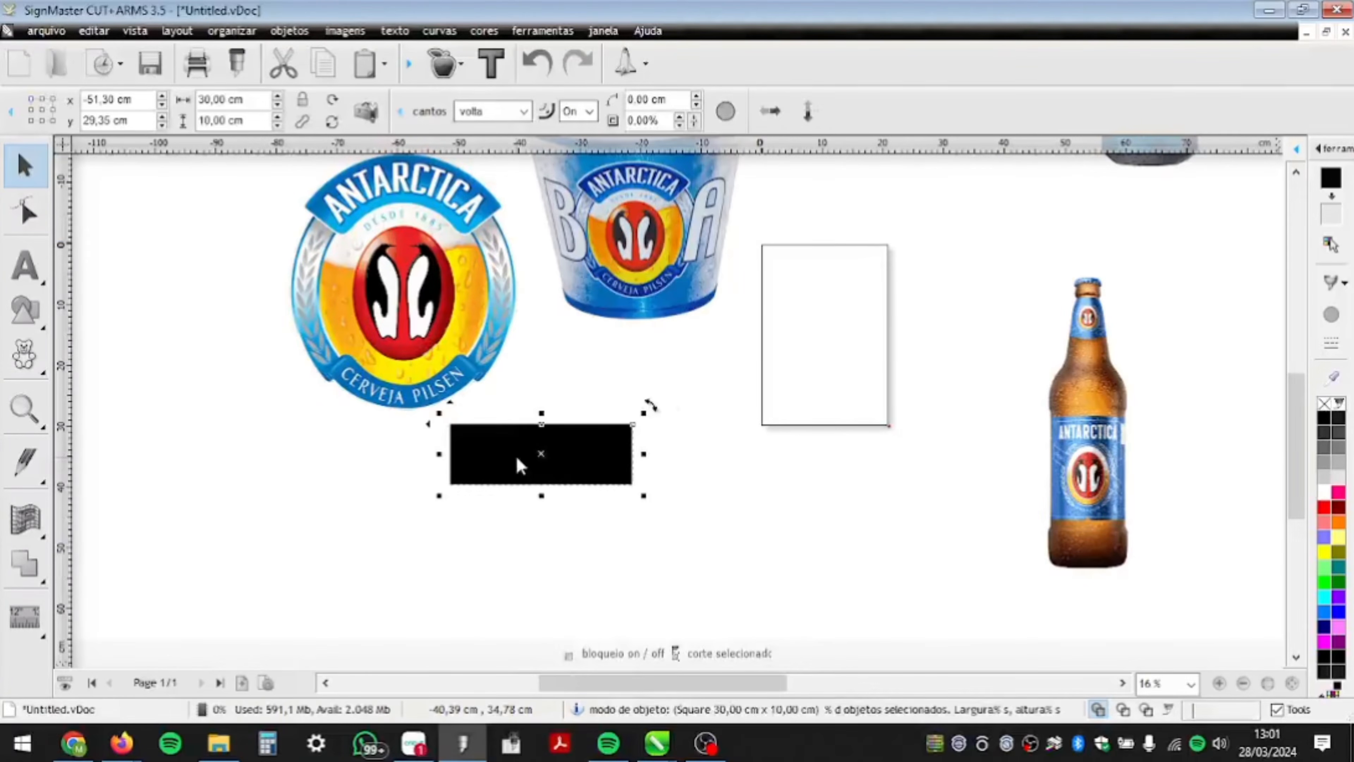
{"action": "right_click", "coordinate": [539, 452]}
{"action": "mouse_move", "coordinate": [626, 659]}
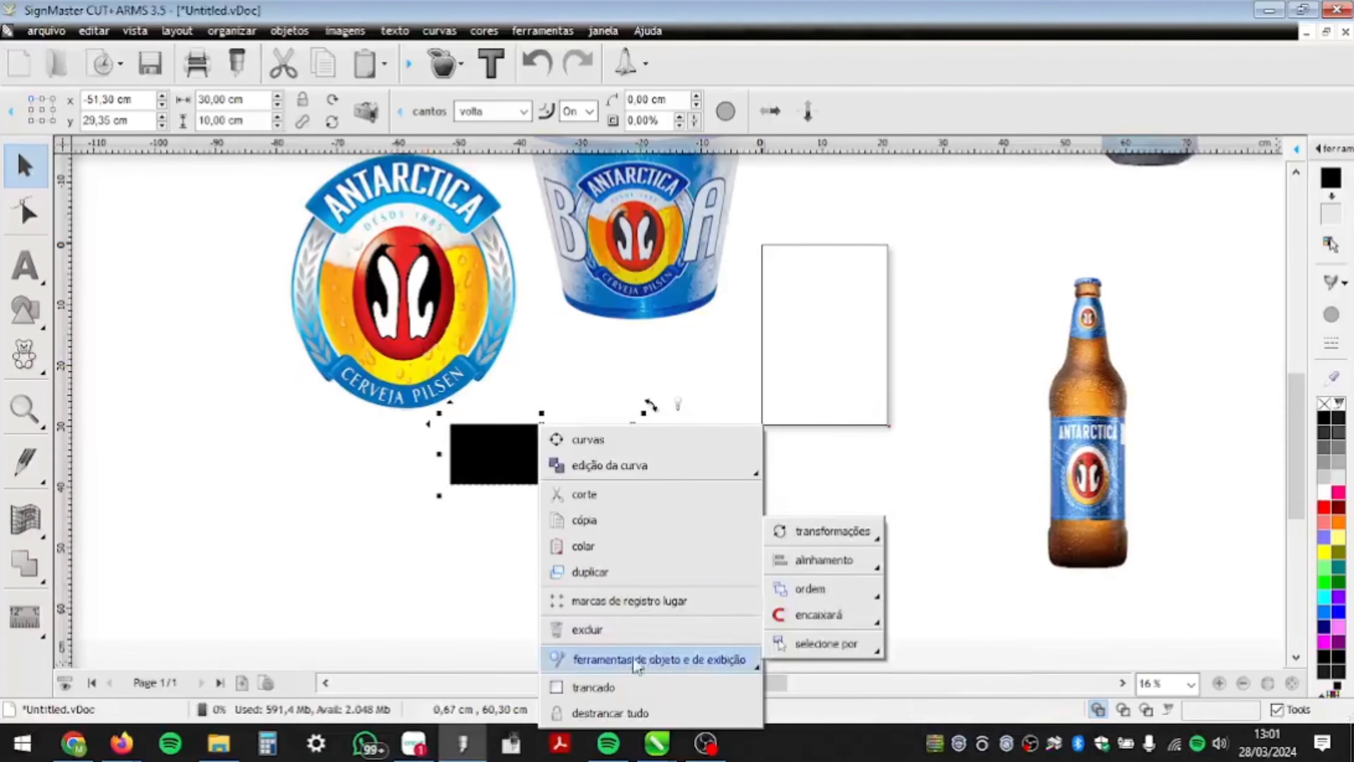
{"action": "right_click", "coordinate": [462, 570]}
{"action": "left_click", "coordinate": [644, 438]}
- Send the black rectangle behind the images and move it up so it overlaps the round logo's lower edge
{"action": "right_click", "coordinate": [583, 448]}
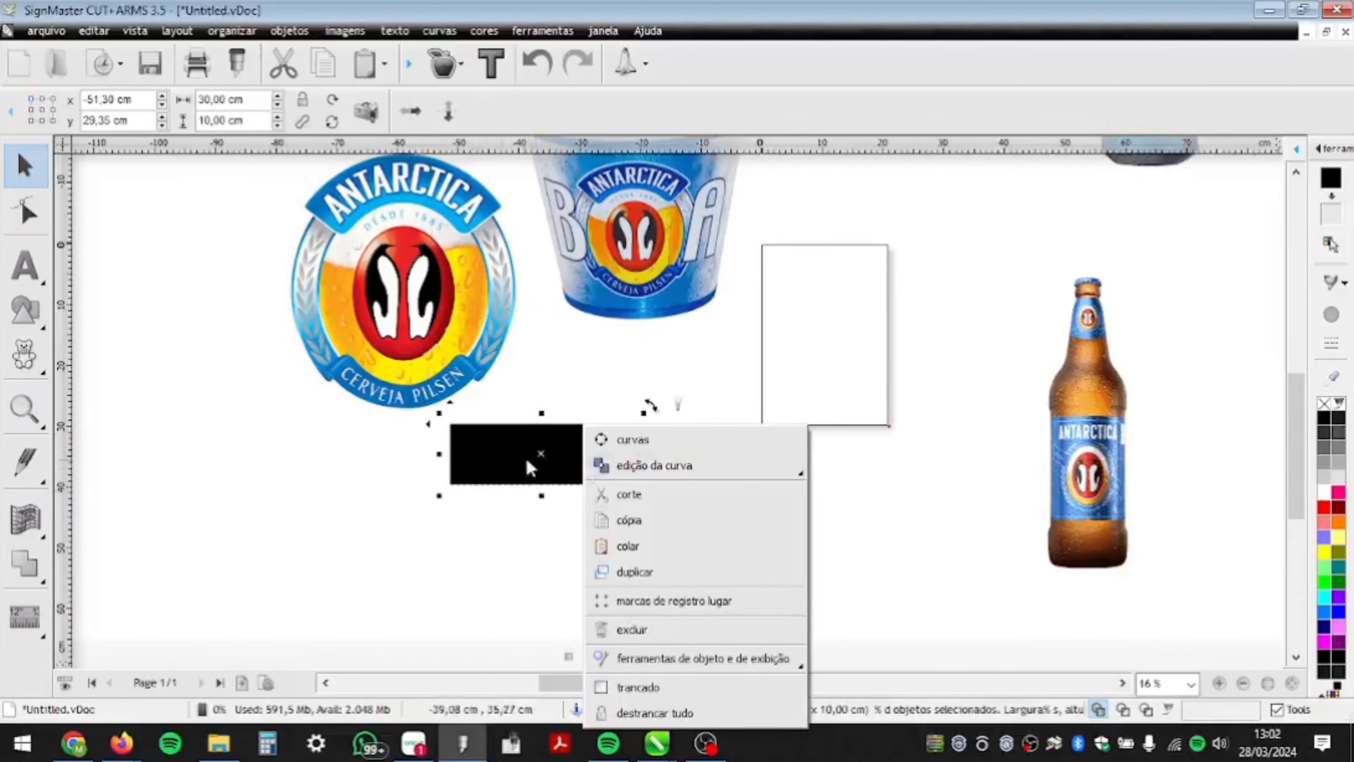
{"action": "mouse_move", "coordinate": [662, 662]}
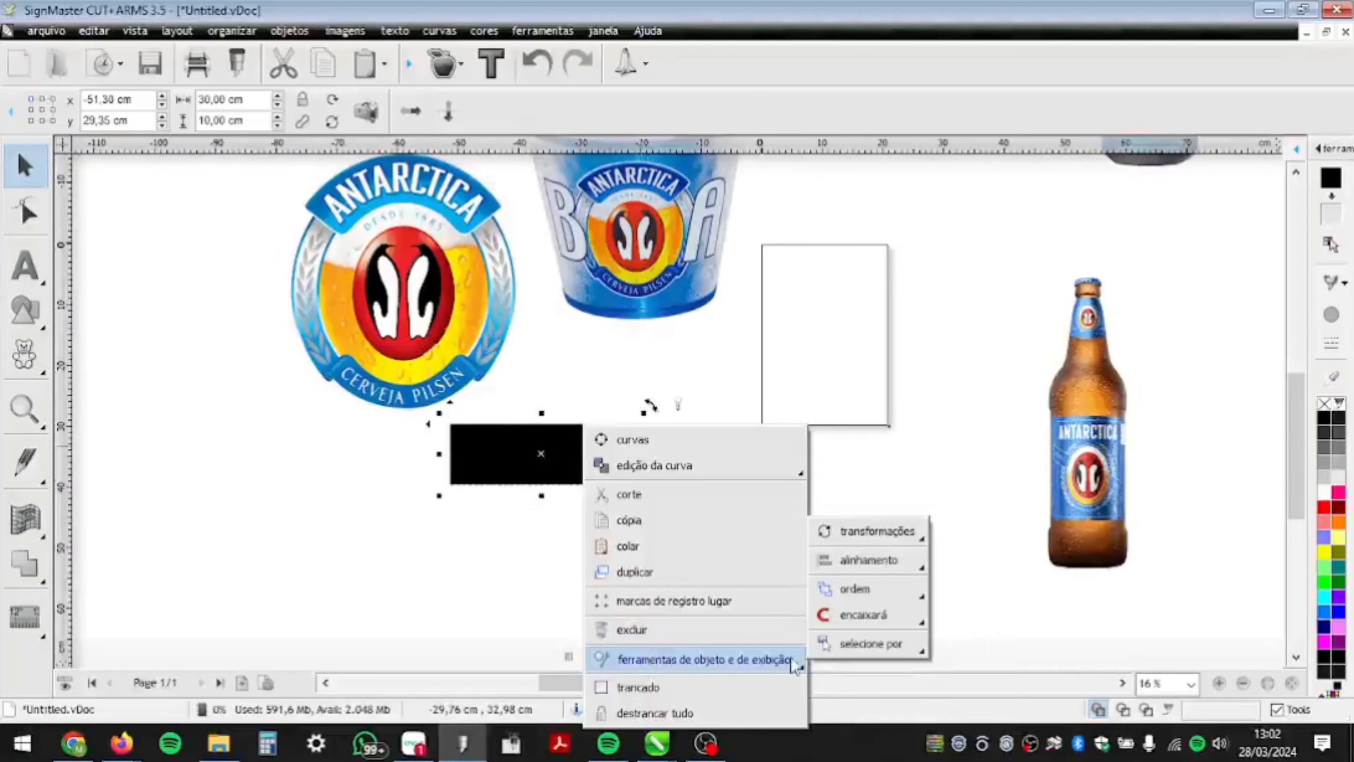
{"action": "mouse_move", "coordinate": [875, 590]}
{"action": "left_click", "coordinate": [1013, 626]}
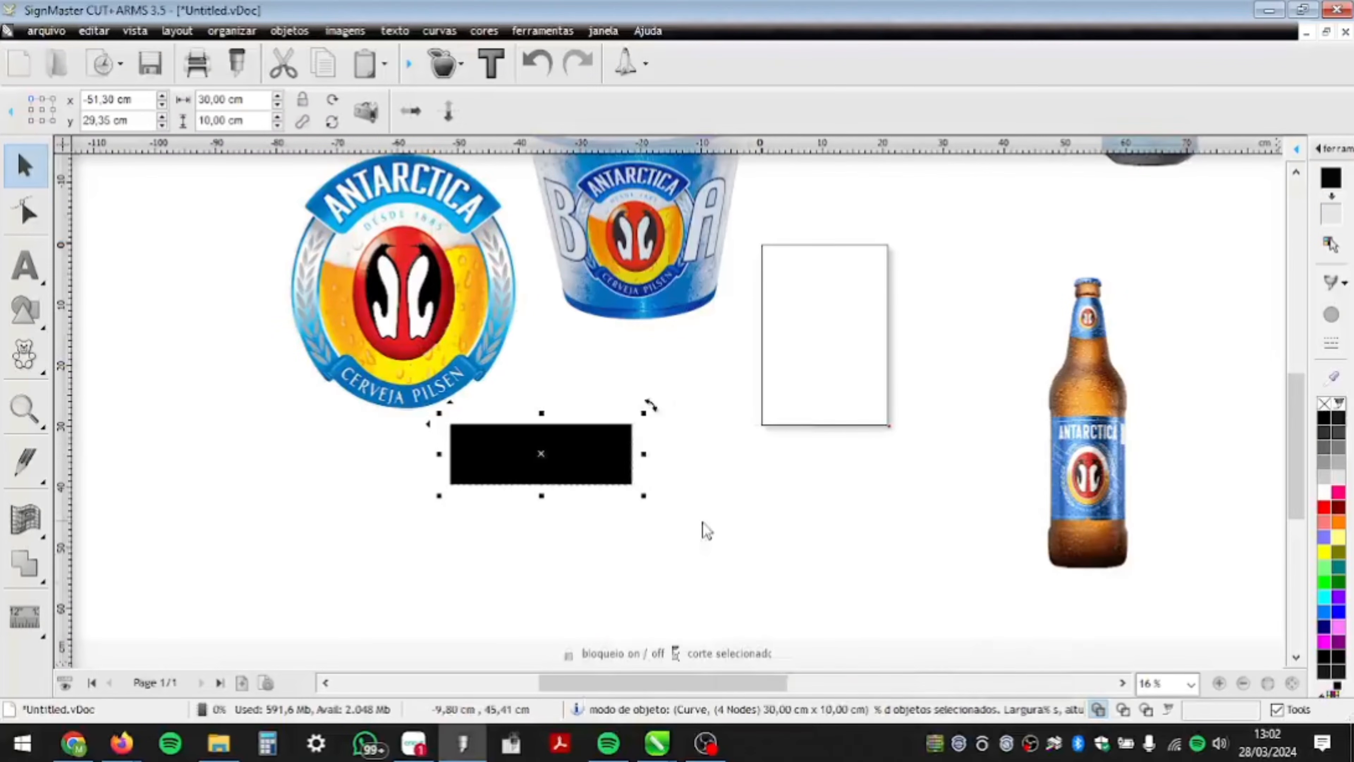
{"action": "left_click_drag", "start_coordinate": [560, 458], "coordinate": [538, 384]}
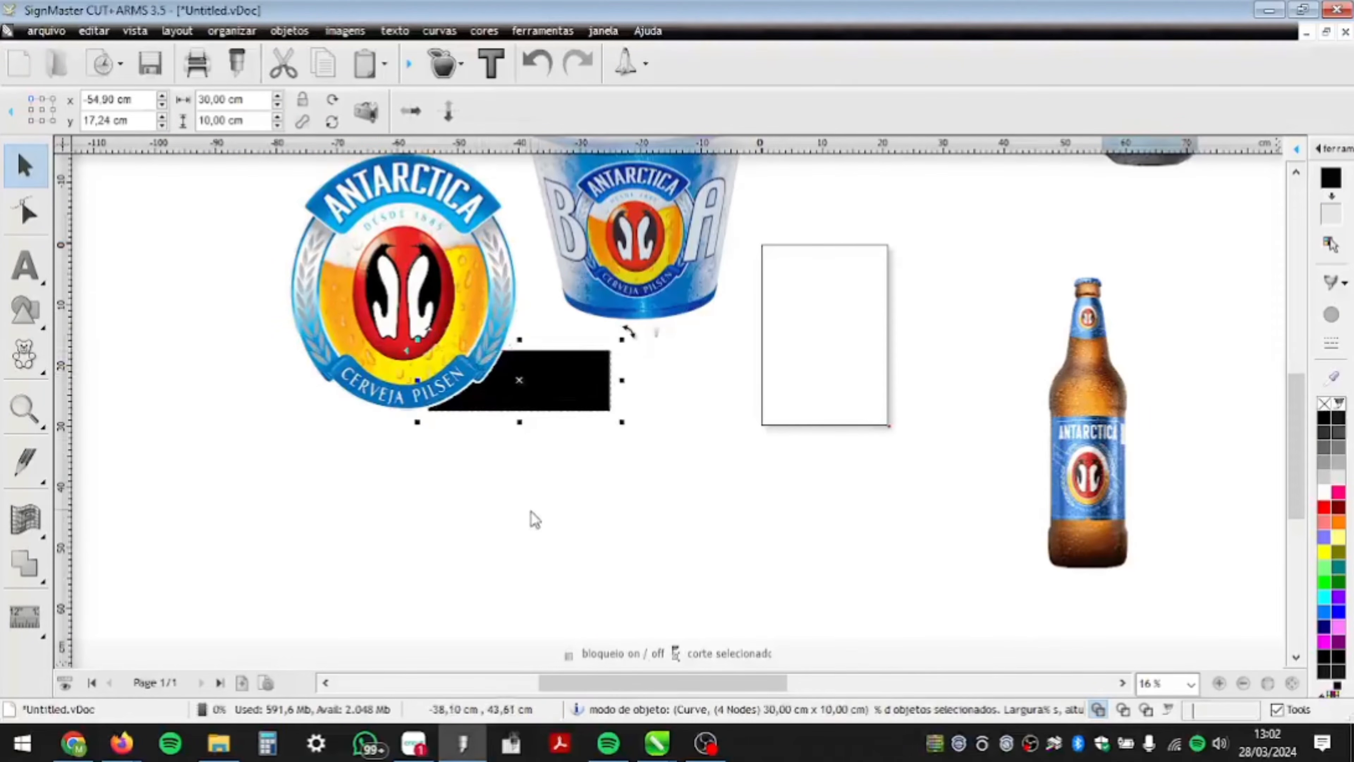
- Scale the round Antarctica logo down to about 8.6 × 9.25 cm and place it over the middle of the black rectangle
{"action": "left_click", "coordinate": [444, 326]}
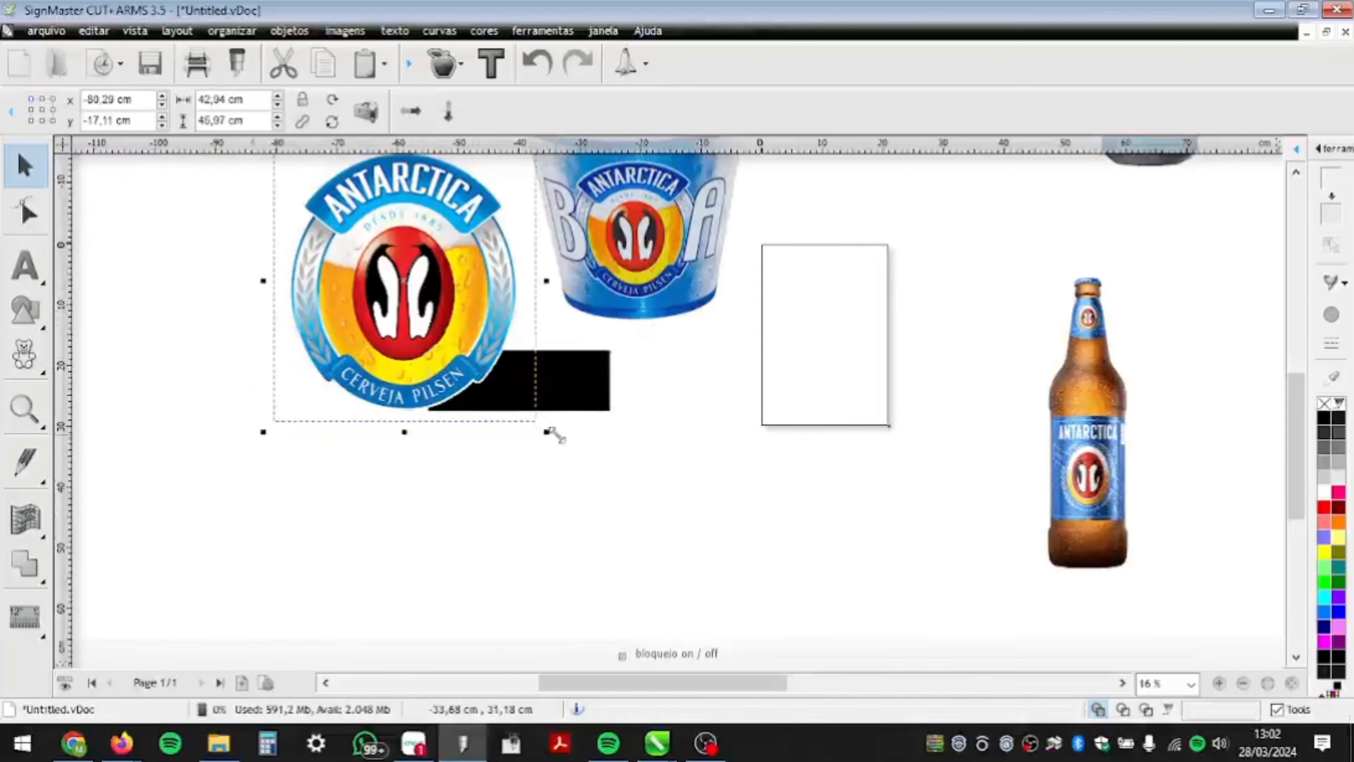
{"action": "left_click_drag", "start_coordinate": [551, 431], "coordinate": [491, 339]}
{"action": "left_click_drag", "start_coordinate": [375, 246], "coordinate": [373, 244]}
{"action": "left_click_drag", "start_coordinate": [312, 189], "coordinate": [527, 386]}
{"action": "scroll", "coordinate": [554, 319], "scroll_direction": "up", "scroll_amount": 2}
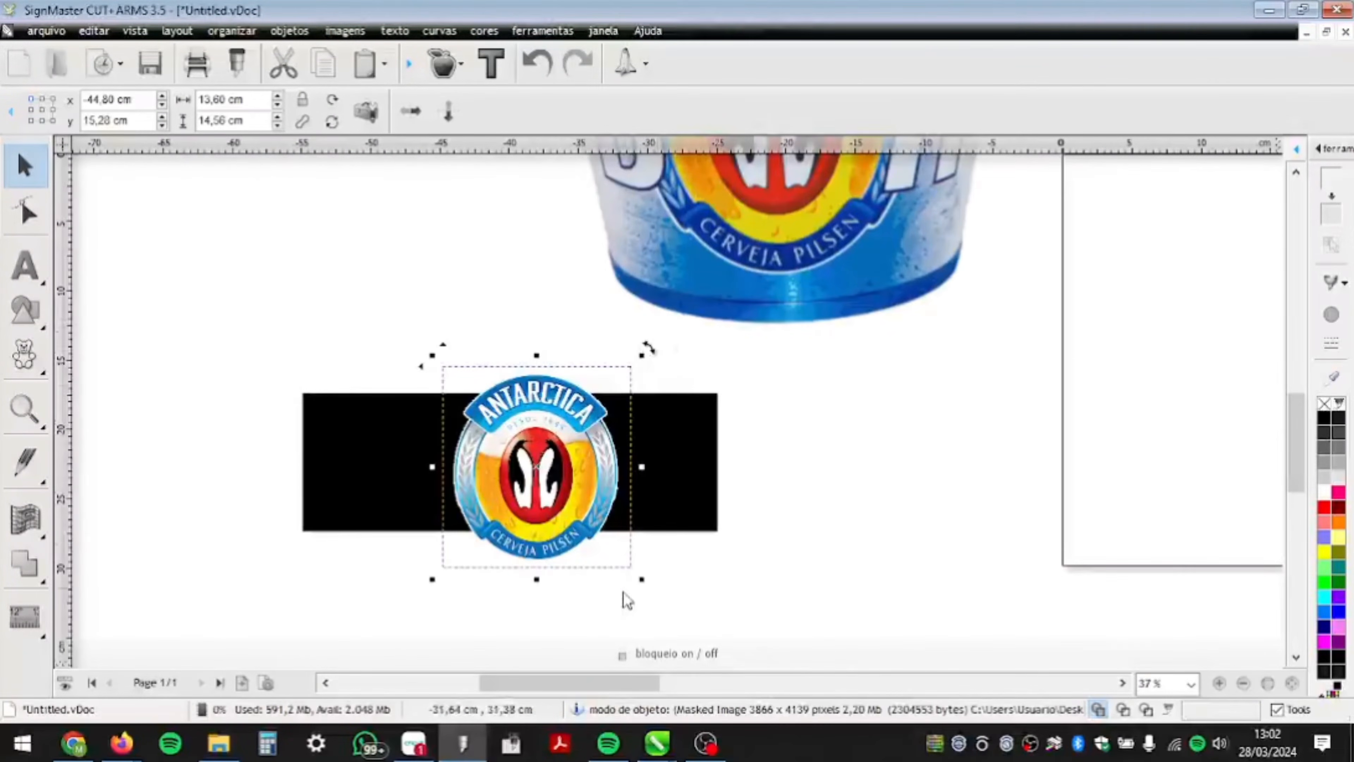
{"action": "left_click_drag", "start_coordinate": [642, 579], "coordinate": [528, 468]}
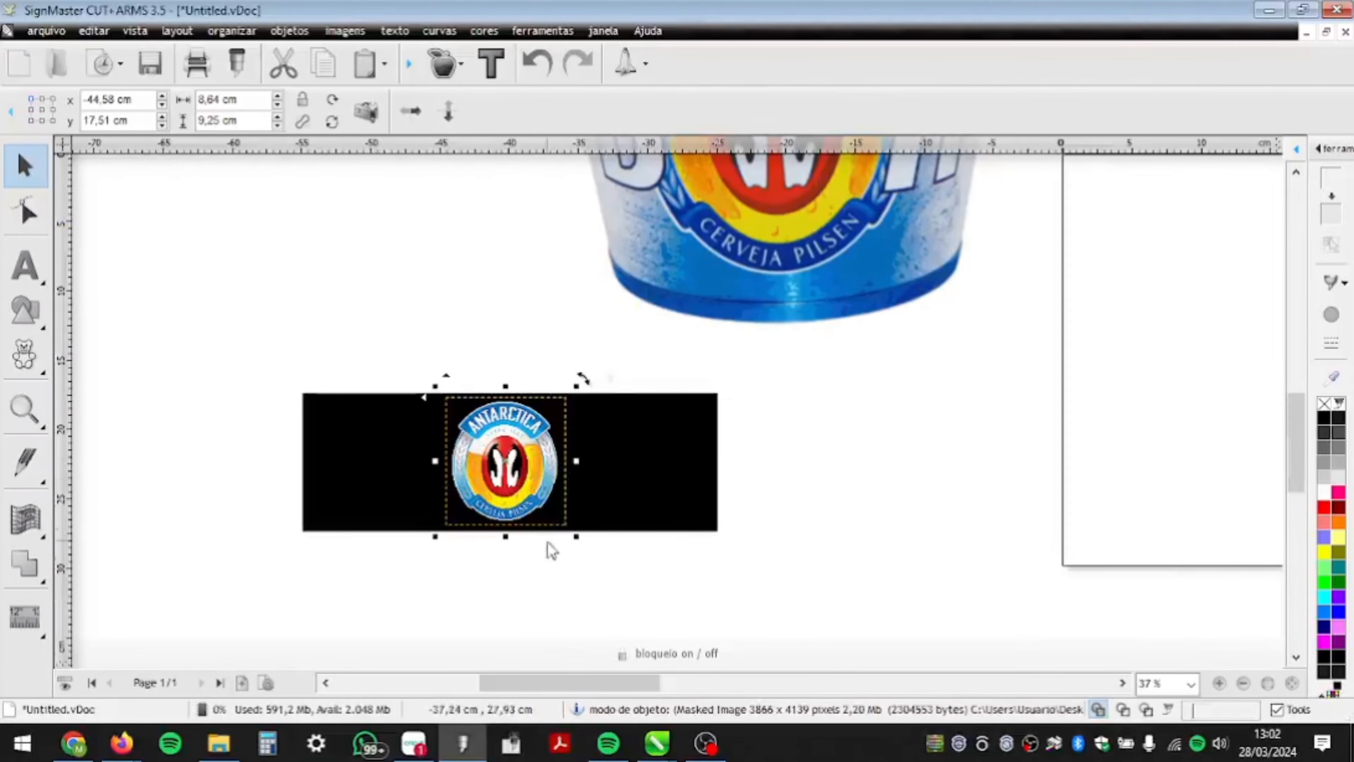
- Enlarge the round Antarctica logo to about 9.04 × 9.68 cm and shift it slightly up within the black rectangle
{"action": "left_click_drag", "start_coordinate": [577, 536], "coordinate": [593, 548]}
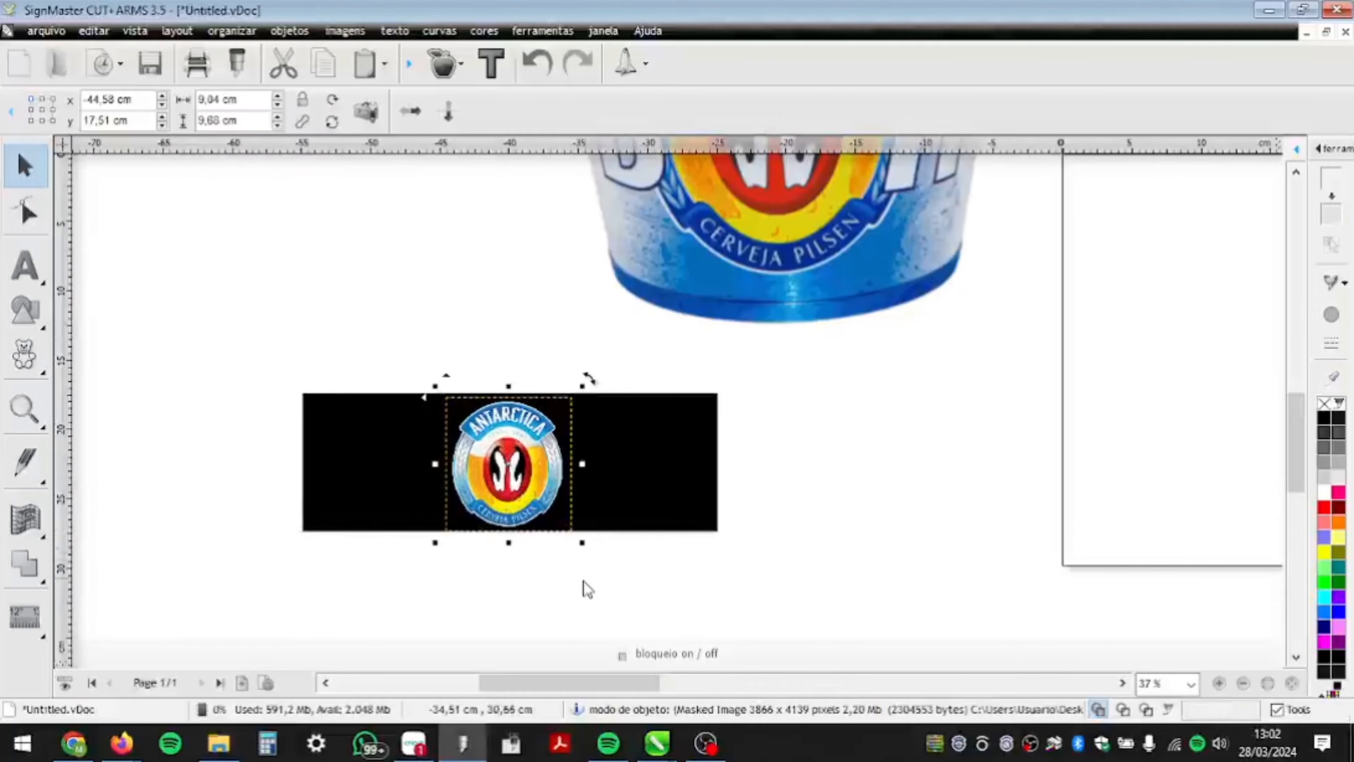
{"action": "left_click", "coordinate": [588, 581]}
{"action": "left_click_drag", "start_coordinate": [521, 464], "coordinate": [519, 459]}
{"action": "left_click", "coordinate": [616, 576]}
- Scale the ice bucket image down to about 9.49 × 9.49 cm and place it at the black rectangle's upper edge
{"action": "scroll", "coordinate": [592, 563], "scroll_direction": "down", "scroll_amount": 1}
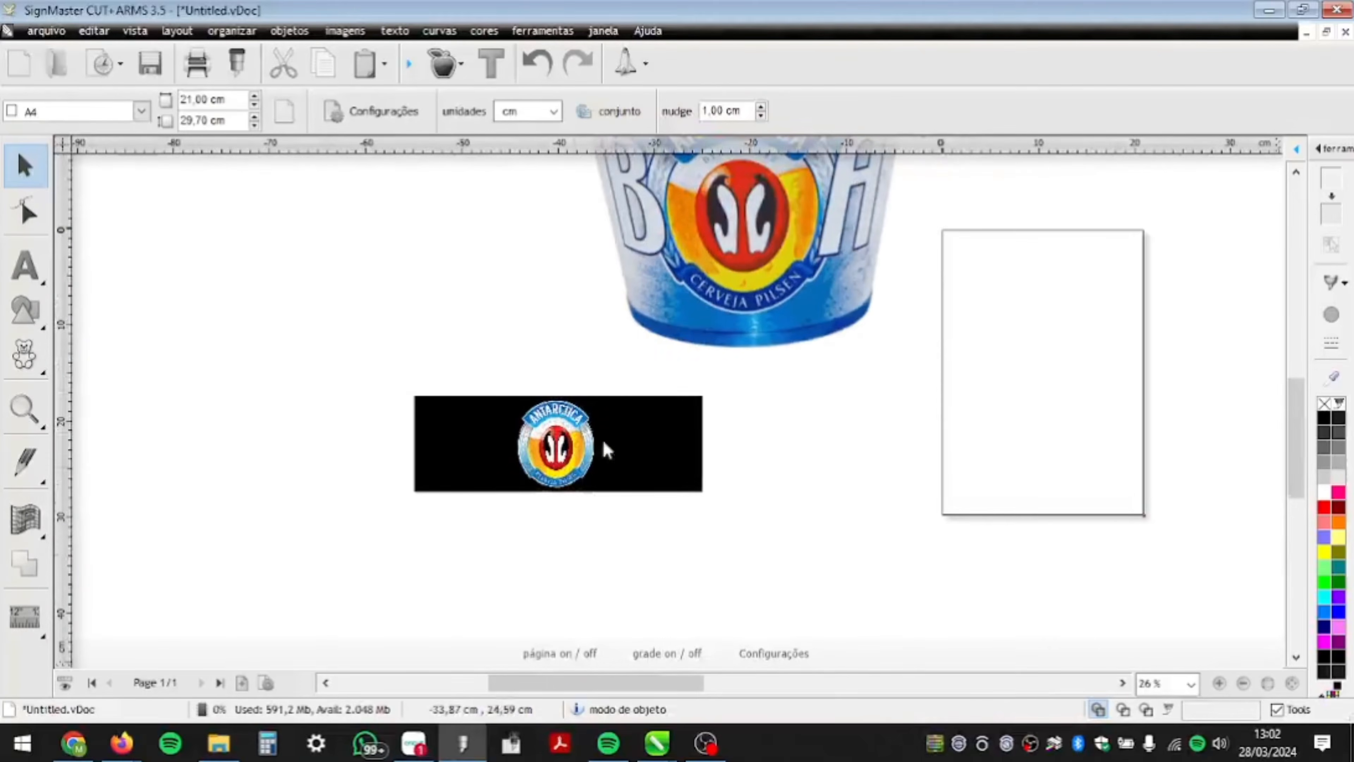
{"action": "scroll", "coordinate": [505, 538], "scroll_direction": "down", "scroll_amount": 2}
{"action": "scroll", "coordinate": [564, 342], "scroll_direction": "down", "scroll_amount": 1}
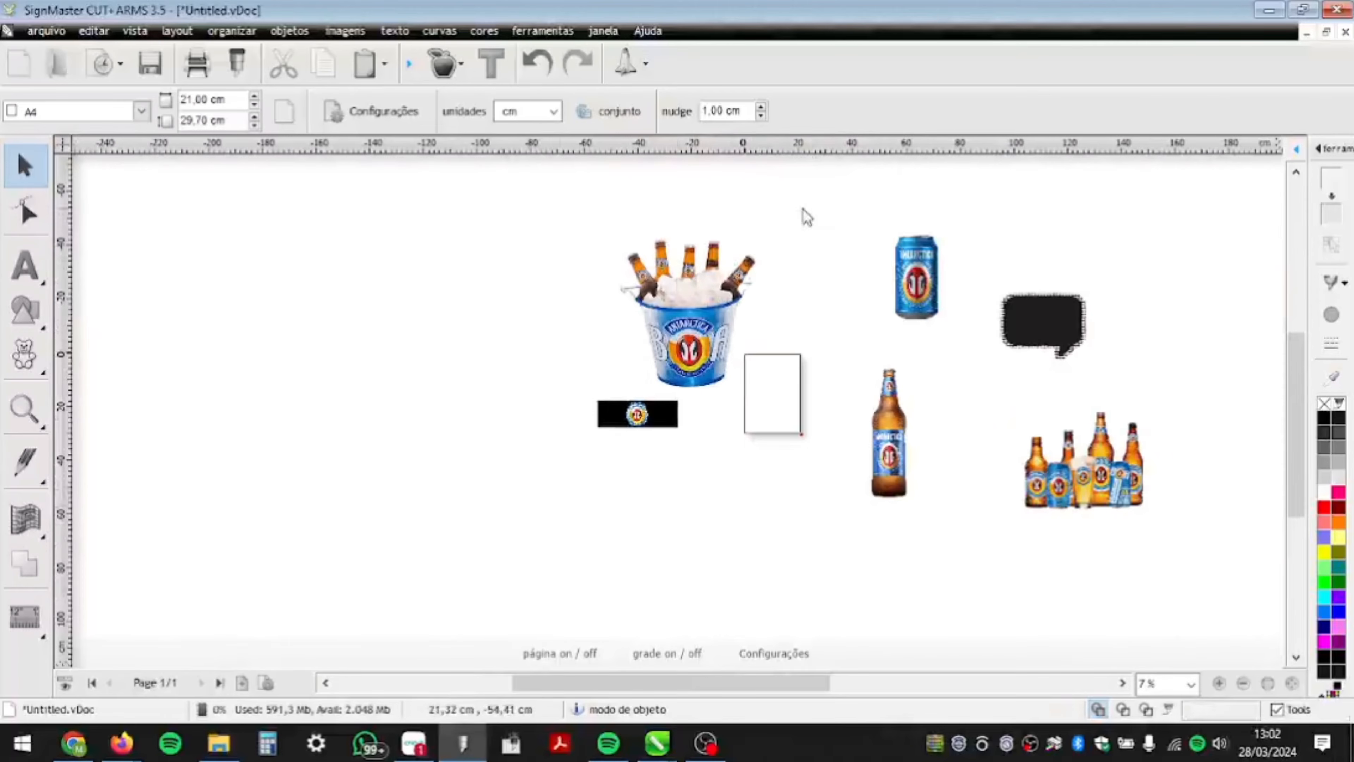
{"action": "left_click", "coordinate": [730, 300]}
{"action": "left_click", "coordinate": [780, 242]}
{"action": "left_click", "coordinate": [725, 302]}
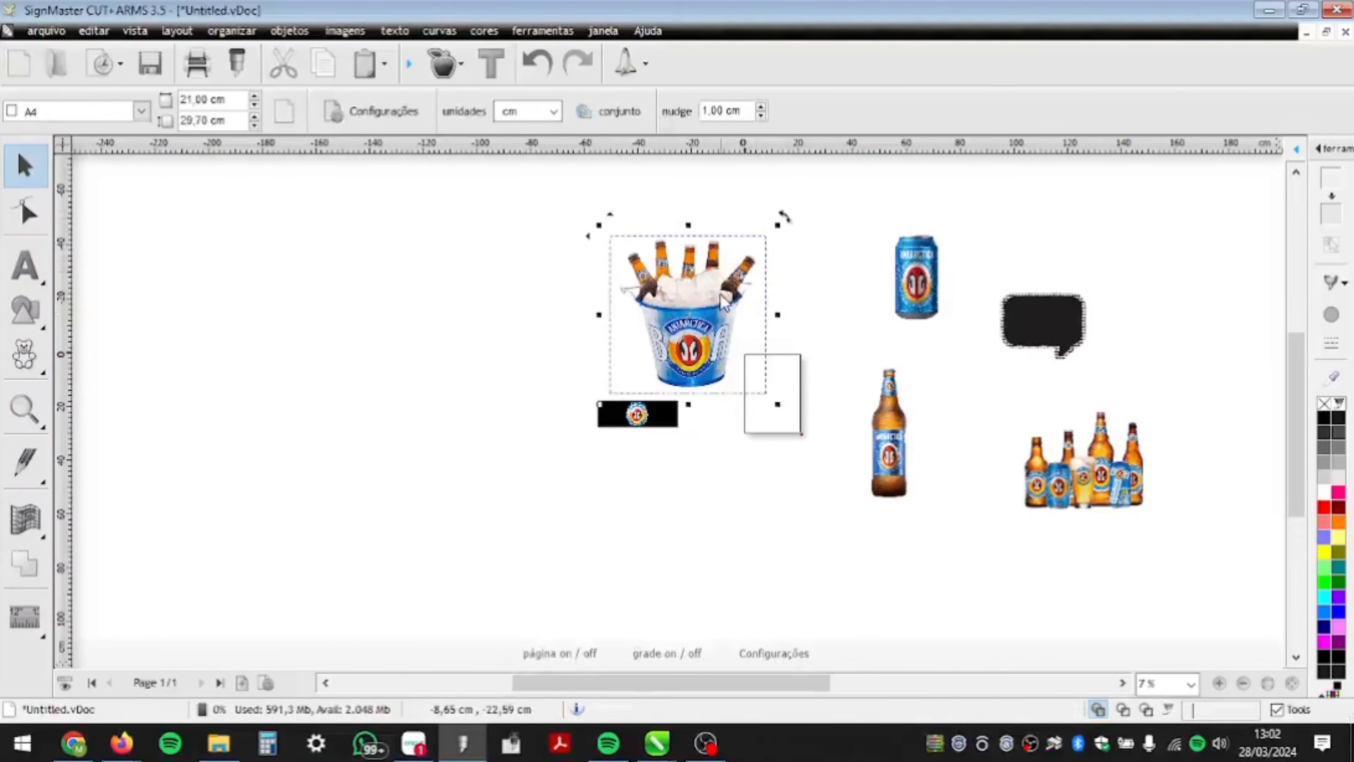
{"action": "left_click_drag", "start_coordinate": [781, 218], "coordinate": [611, 365]}
{"action": "scroll", "coordinate": [647, 346], "scroll_direction": "up", "scroll_amount": 4}
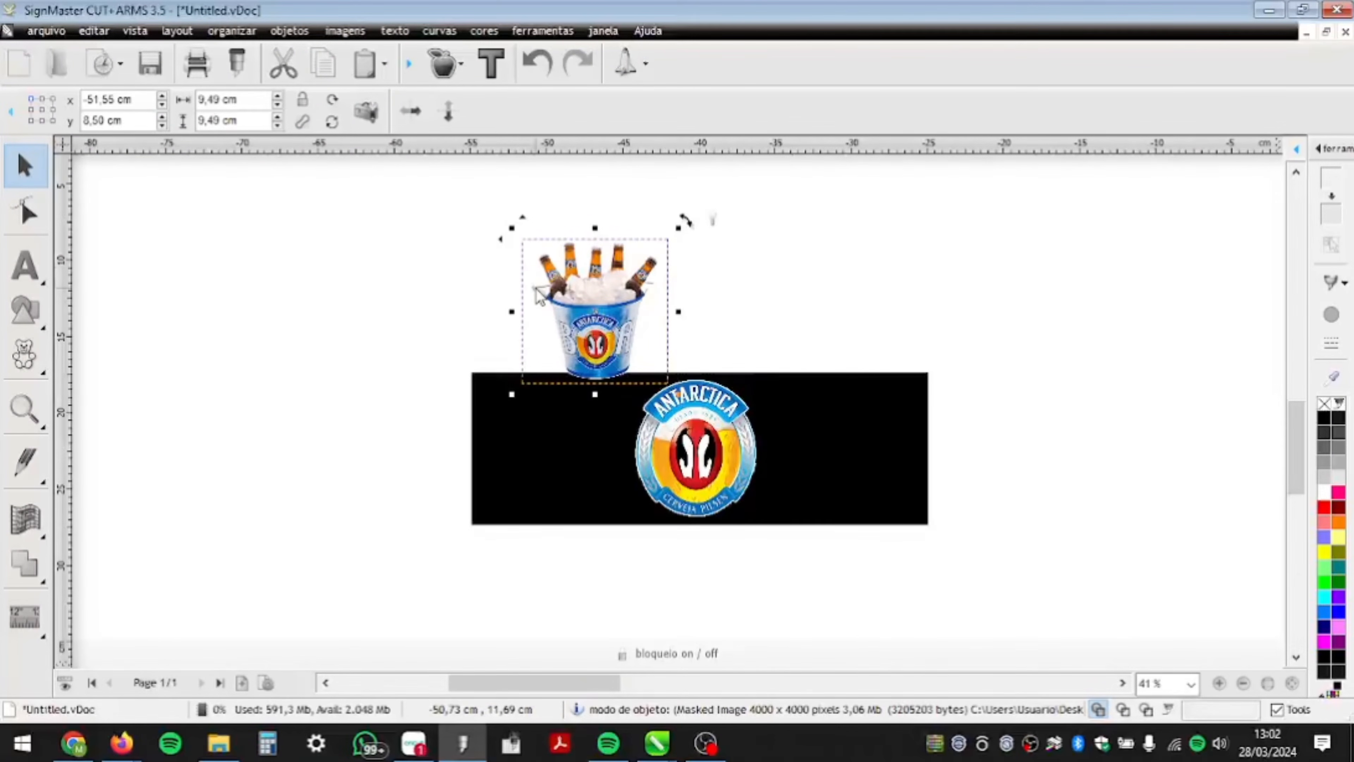
- Shrink the can, bottle group, single bottle and speech bubble, and line them up with the bucket along the rectangle's upper edge
{"action": "scroll", "coordinate": [668, 404], "scroll_direction": "down", "scroll_amount": 6}
{"action": "left_click_drag", "start_coordinate": [701, 466], "coordinate": [680, 368]}
{"action": "left_click_drag", "start_coordinate": [1290, 192], "coordinate": [414, 348]}
{"action": "scroll", "coordinate": [526, 560], "scroll_direction": "up", "scroll_amount": 1}
{"action": "scroll", "coordinate": [688, 373], "scroll_direction": "up", "scroll_amount": 3}
{"action": "left_click_drag", "start_coordinate": [943, 437], "coordinate": [995, 518]}
{"action": "left_click_drag", "start_coordinate": [952, 341], "coordinate": [734, 368]}
{"action": "left_click_drag", "start_coordinate": [233, 422], "coordinate": [683, 440]}
{"action": "left_click_drag", "start_coordinate": [1025, 472], "coordinate": [392, 453]}
{"action": "mouse_move", "coordinate": [464, 466]}
{"action": "left_mouse_down"}
{"action": "mouse_move", "coordinate": [520, 435]}
{"action": "mouse_move", "coordinate": [472, 458]}
{"action": "left_mouse_up"}
{"action": "scroll", "coordinate": [671, 452], "scroll_direction": "up", "scroll_amount": 2}
{"action": "left_click_drag", "start_coordinate": [868, 549], "coordinate": [864, 438]}
{"action": "left_click_drag", "start_coordinate": [756, 525], "coordinate": [855, 446]}
{"action": "left_click_drag", "start_coordinate": [913, 398], "coordinate": [771, 357]}
{"action": "scroll", "coordinate": [784, 453], "scroll_direction": "down", "scroll_amount": 3}
{"action": "left_click", "coordinate": [717, 430]}
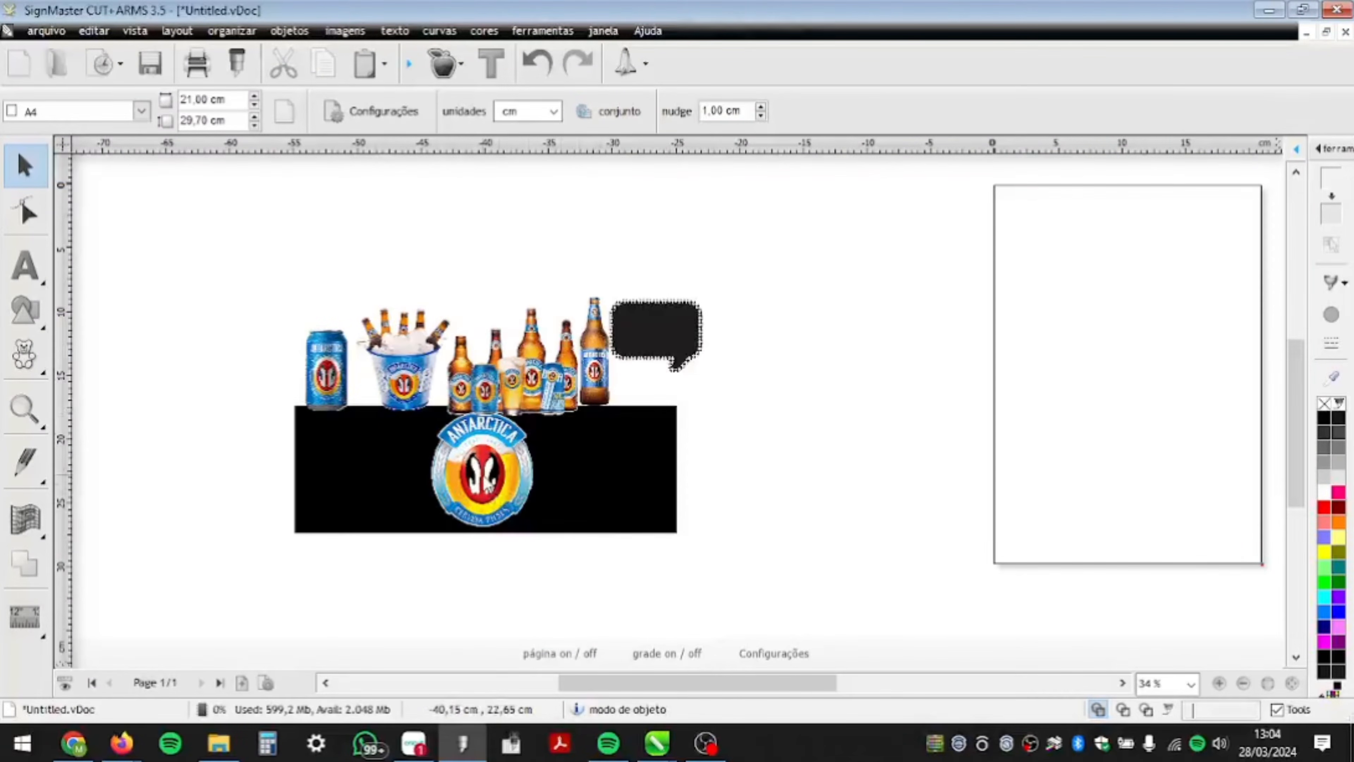
- Move the speech bubble away from the bottles into the empty space between them and the page
{"action": "scroll", "coordinate": [536, 371], "scroll_direction": "up", "scroll_amount": 2}
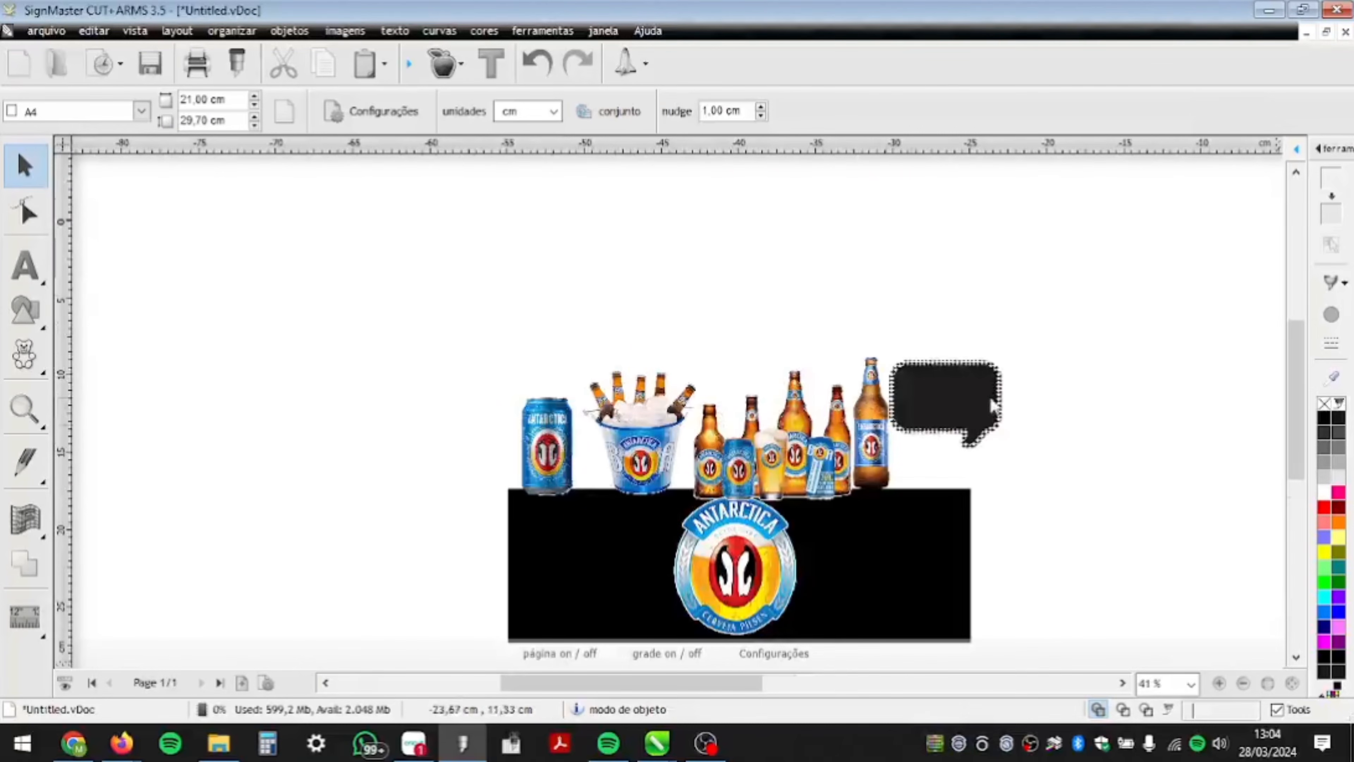
{"action": "left_click", "coordinate": [986, 401]}
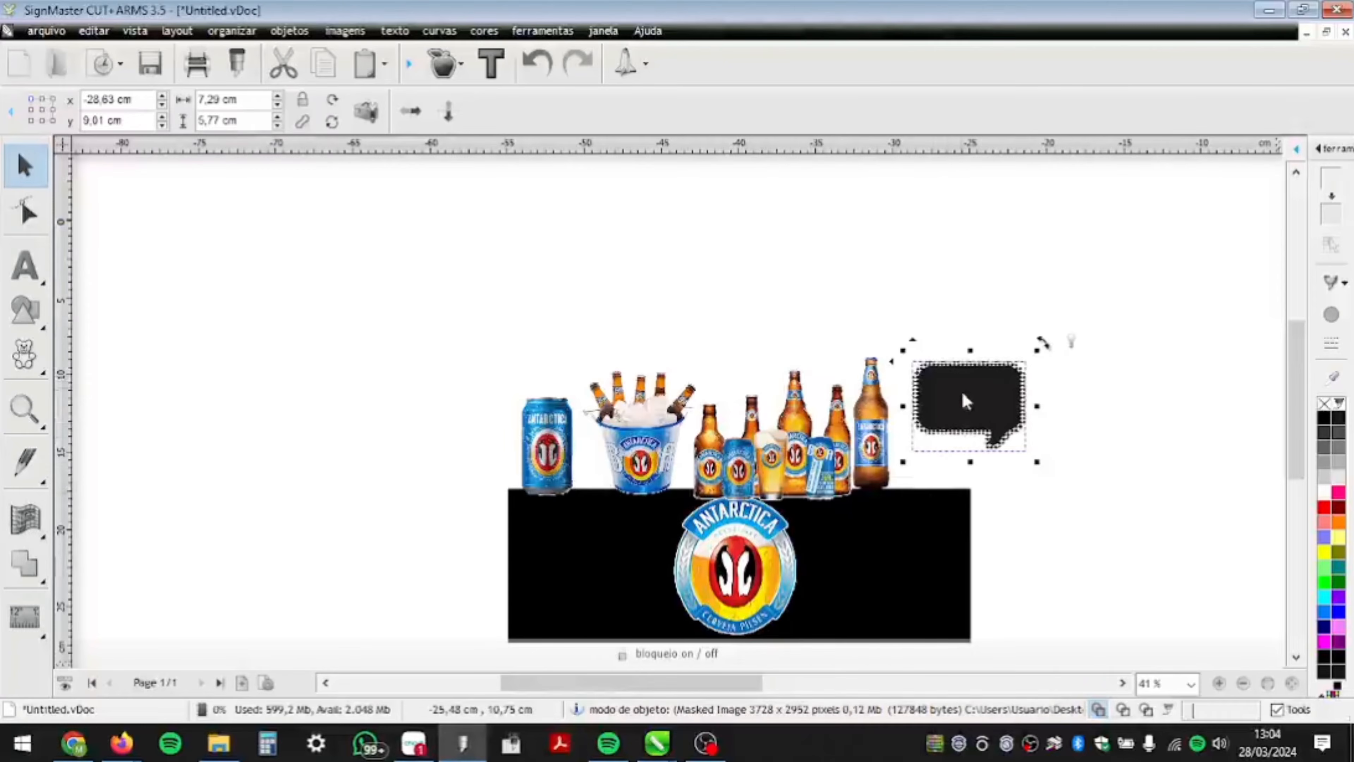
{"action": "left_click_drag", "start_coordinate": [972, 418], "coordinate": [932, 355]}
{"action": "left_click", "coordinate": [925, 342]}
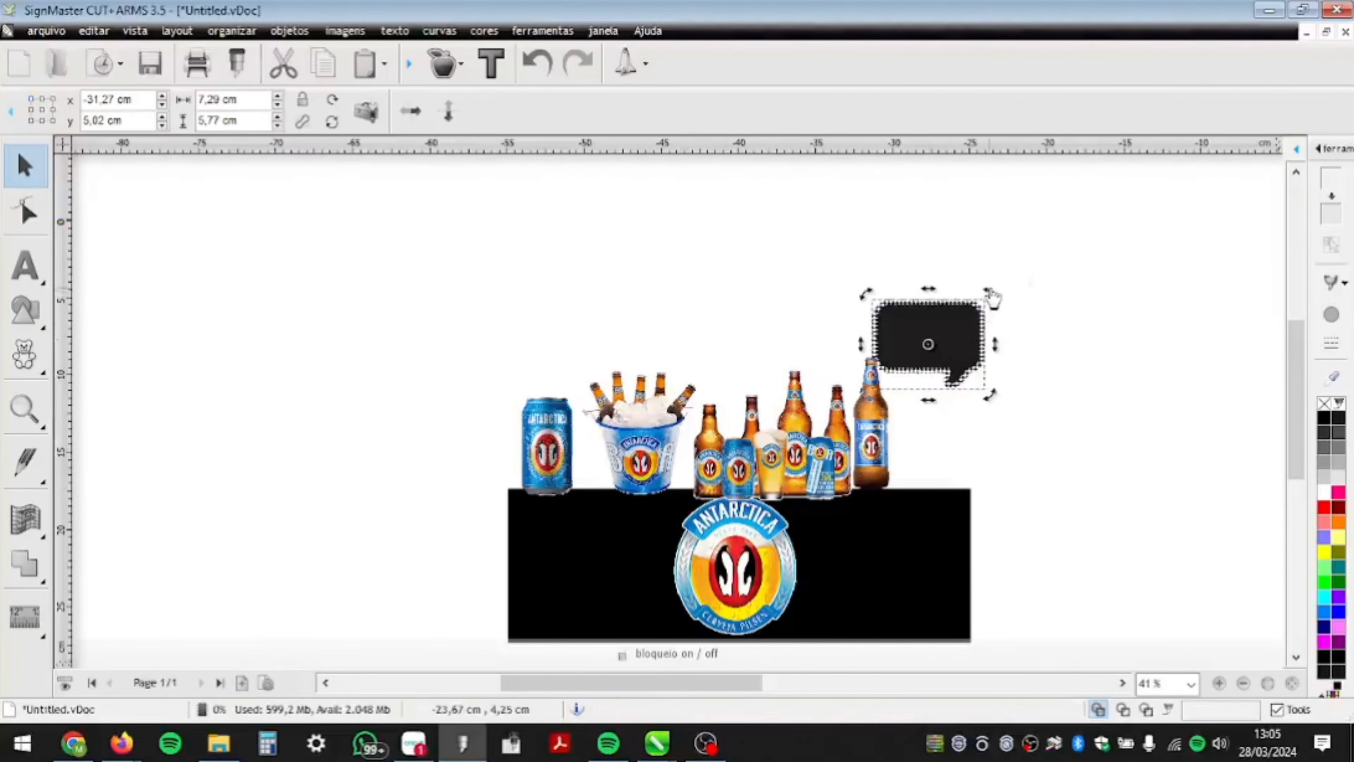
{"action": "scroll", "coordinate": [951, 345], "scroll_direction": "up", "scroll_amount": 1}
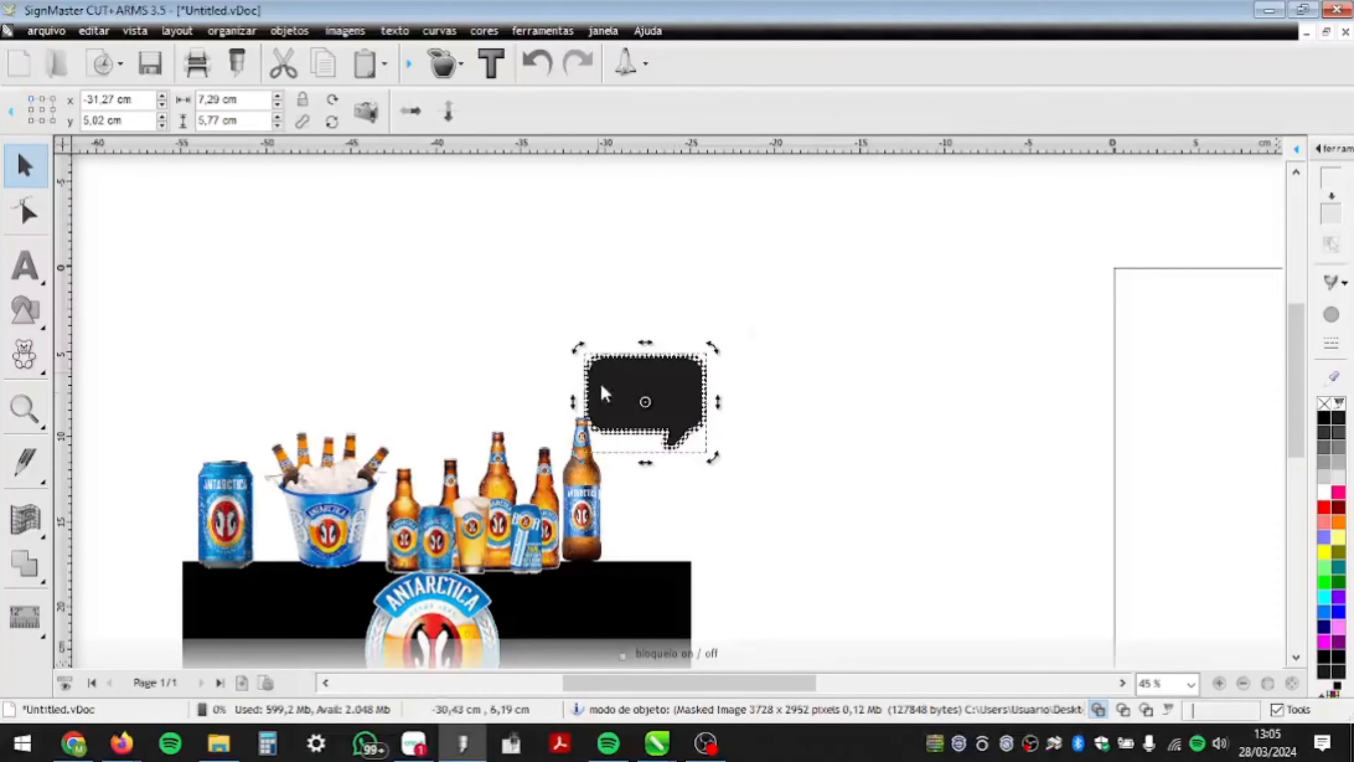
{"action": "left_click_drag", "start_coordinate": [670, 403], "coordinate": [830, 419]}
{"action": "left_click", "coordinate": [895, 587]}
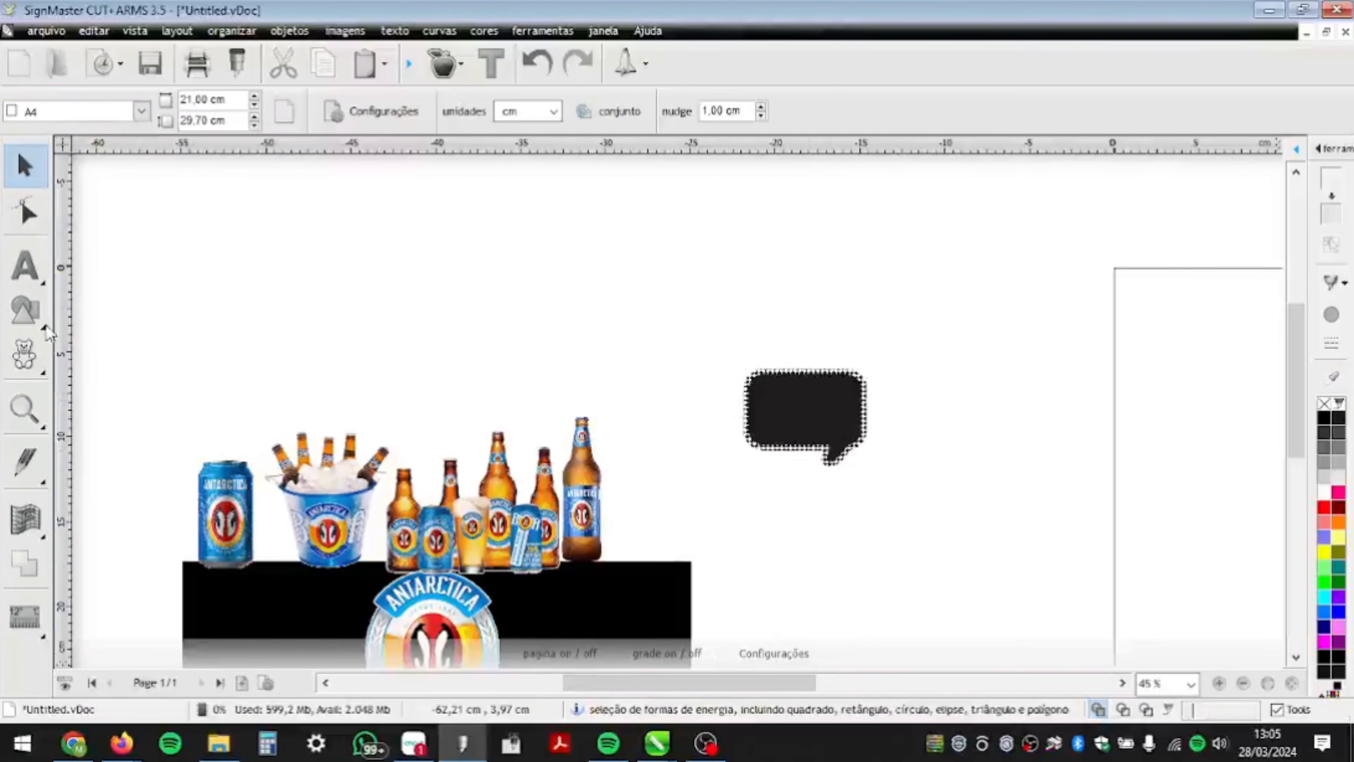
- Add the text "Isso que é festa!" on two lines in Arial above the bottles and centre-align it
{"action": "left_click", "coordinate": [29, 275]}
{"action": "left_click", "coordinate": [526, 288]}
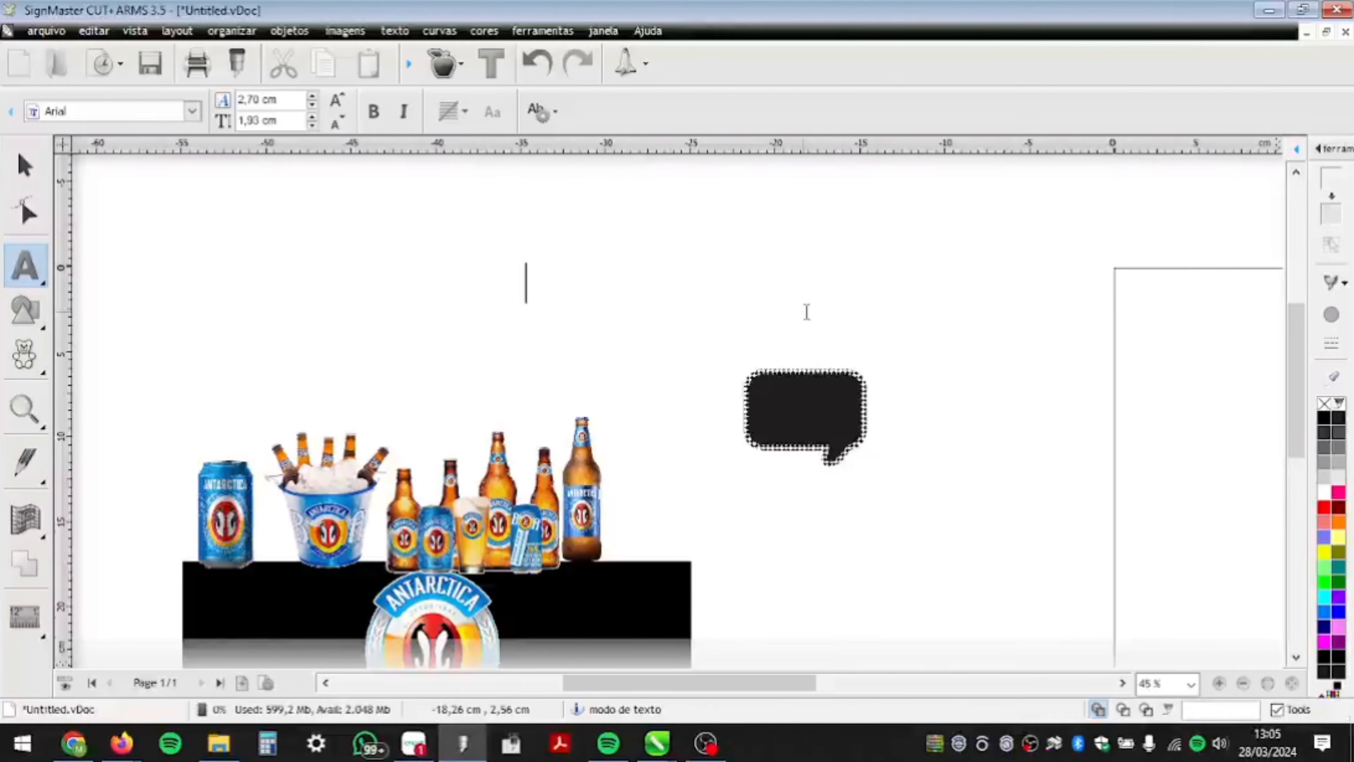
{"action": "type", "text": "Isso que é festa"}
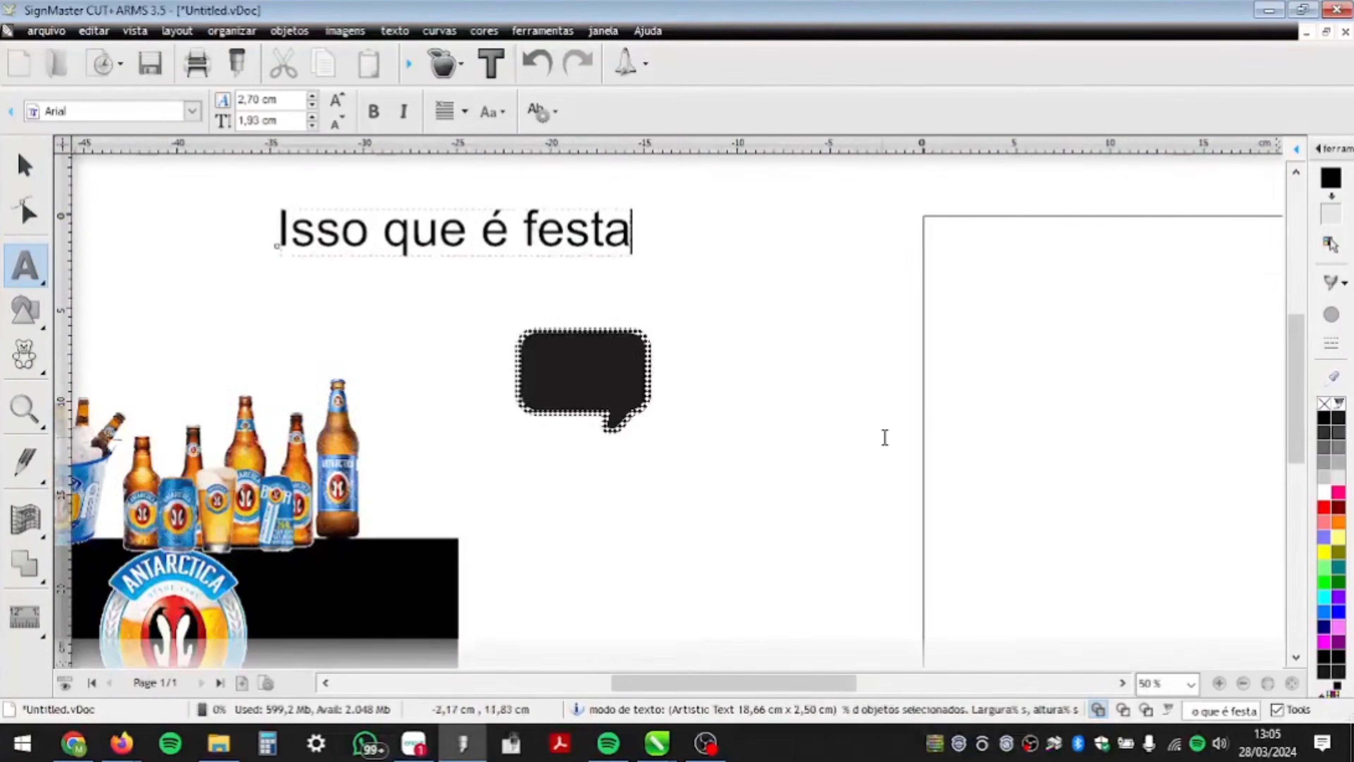
{"action": "type", "text": "!"}
{"action": "left_click", "coordinate": [26, 166]}
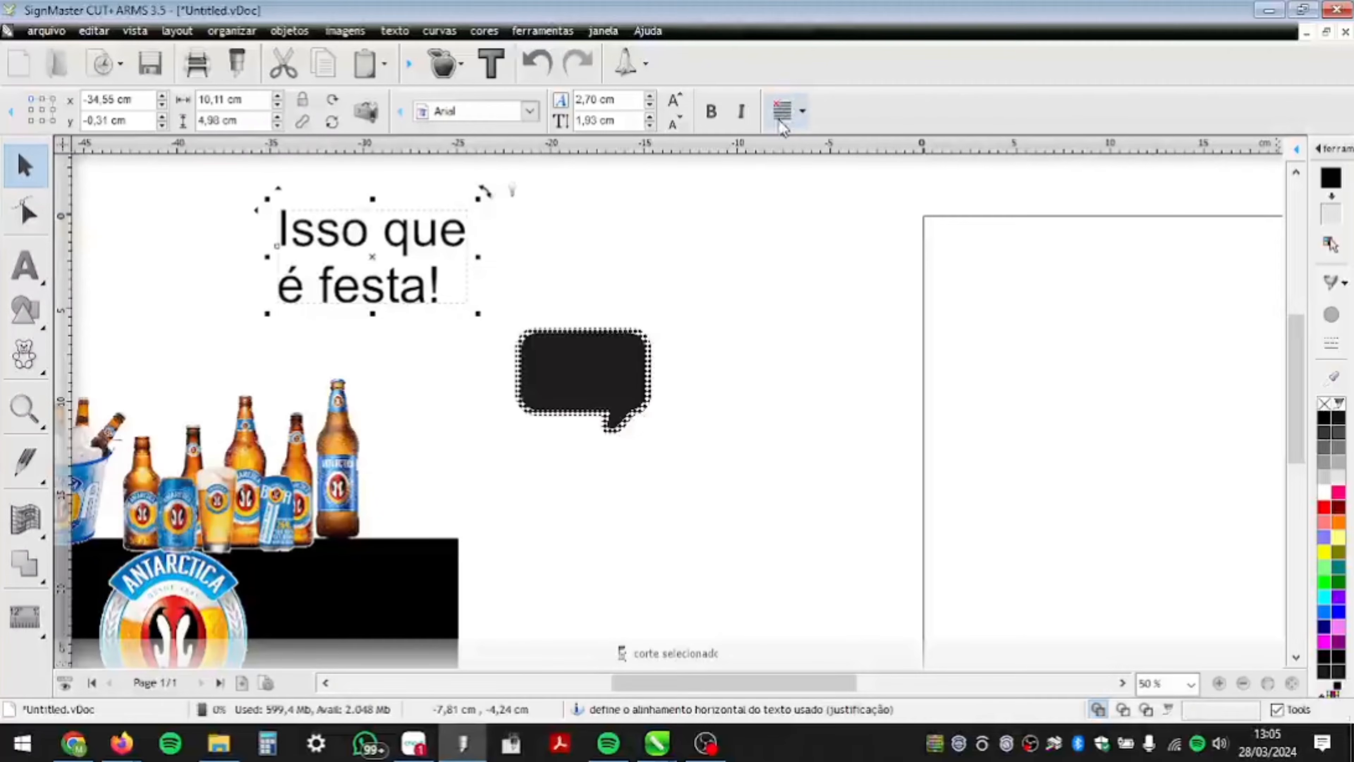
{"action": "left_click", "coordinate": [802, 110]}
{"action": "left_click", "coordinate": [755, 180]}
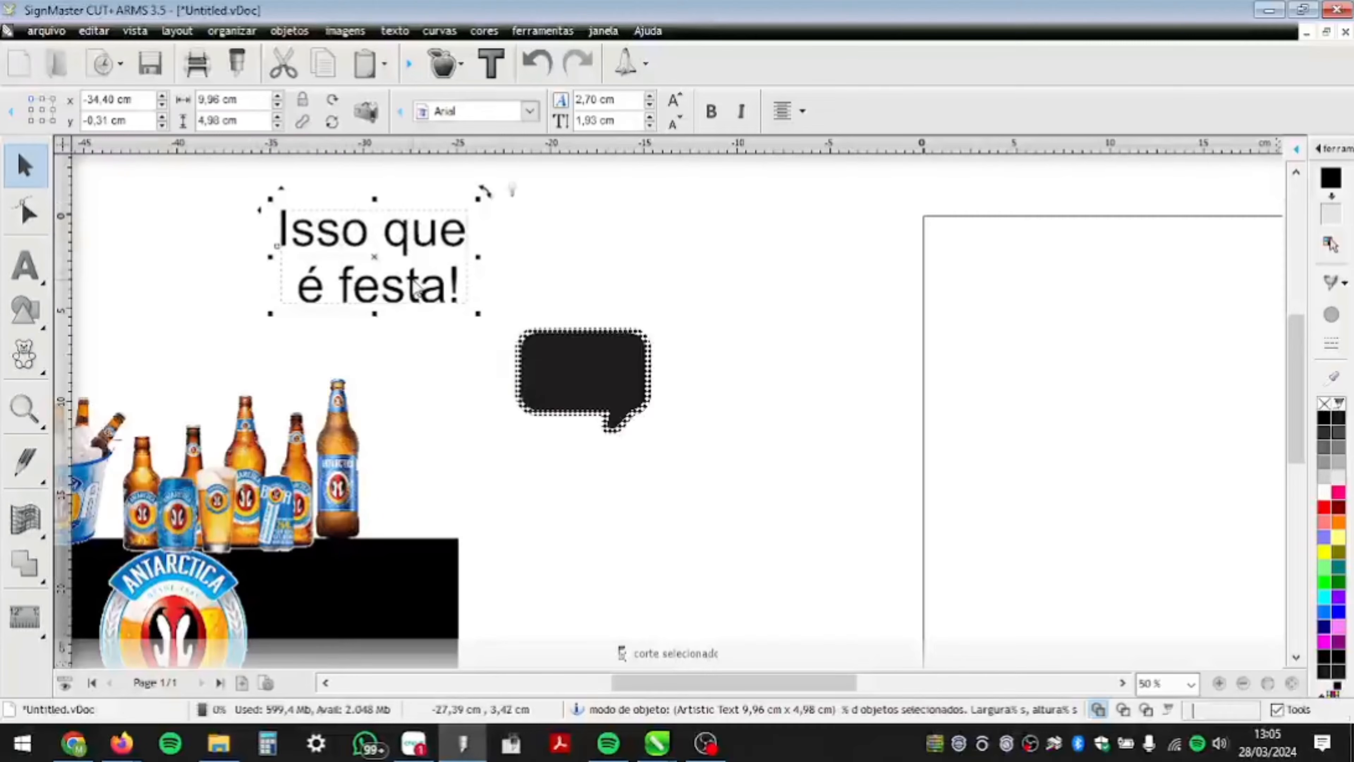
{"action": "left_click", "coordinate": [802, 113]}
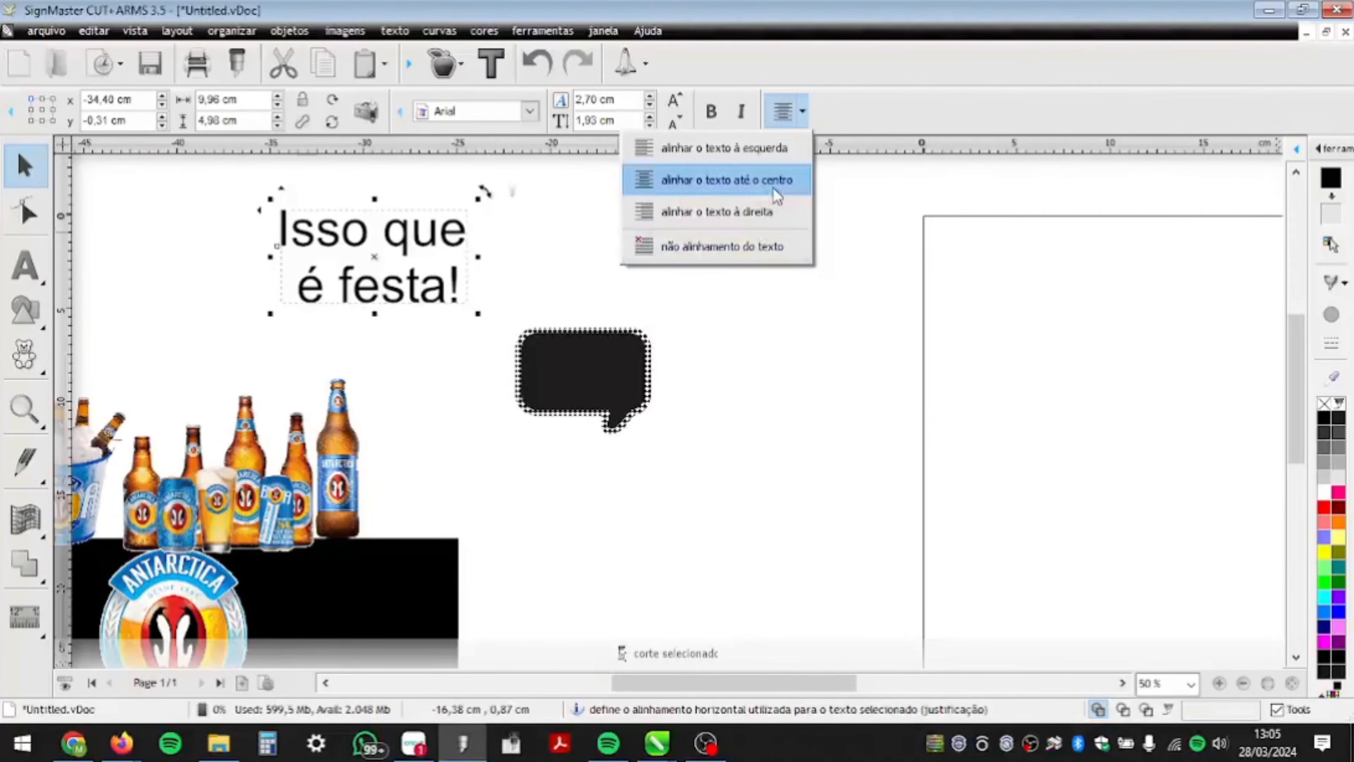
- Place the text over the speech bubble in white, scaled down to about 5.22 × 2.61 cm
{"action": "left_click_drag", "start_coordinate": [375, 262], "coordinate": [588, 374]}
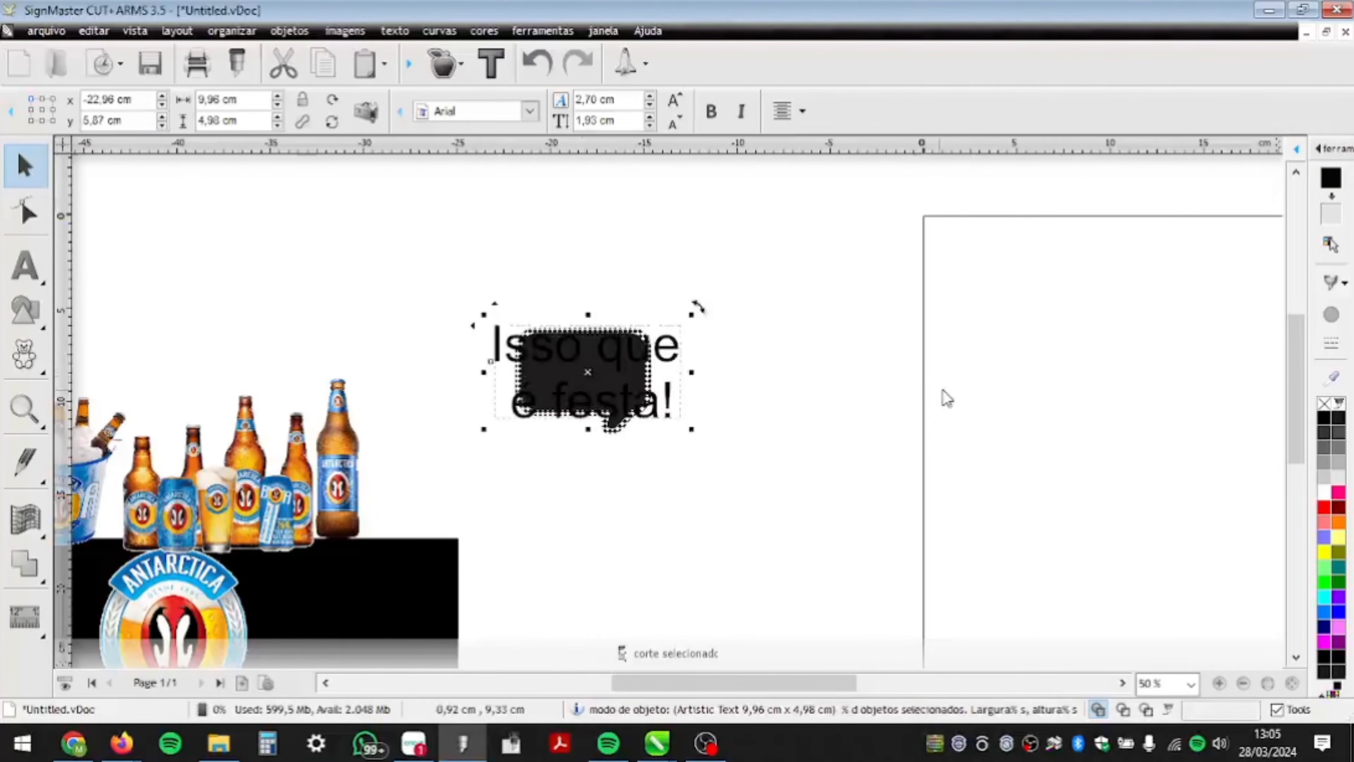
{"action": "left_click", "coordinate": [1326, 493]}
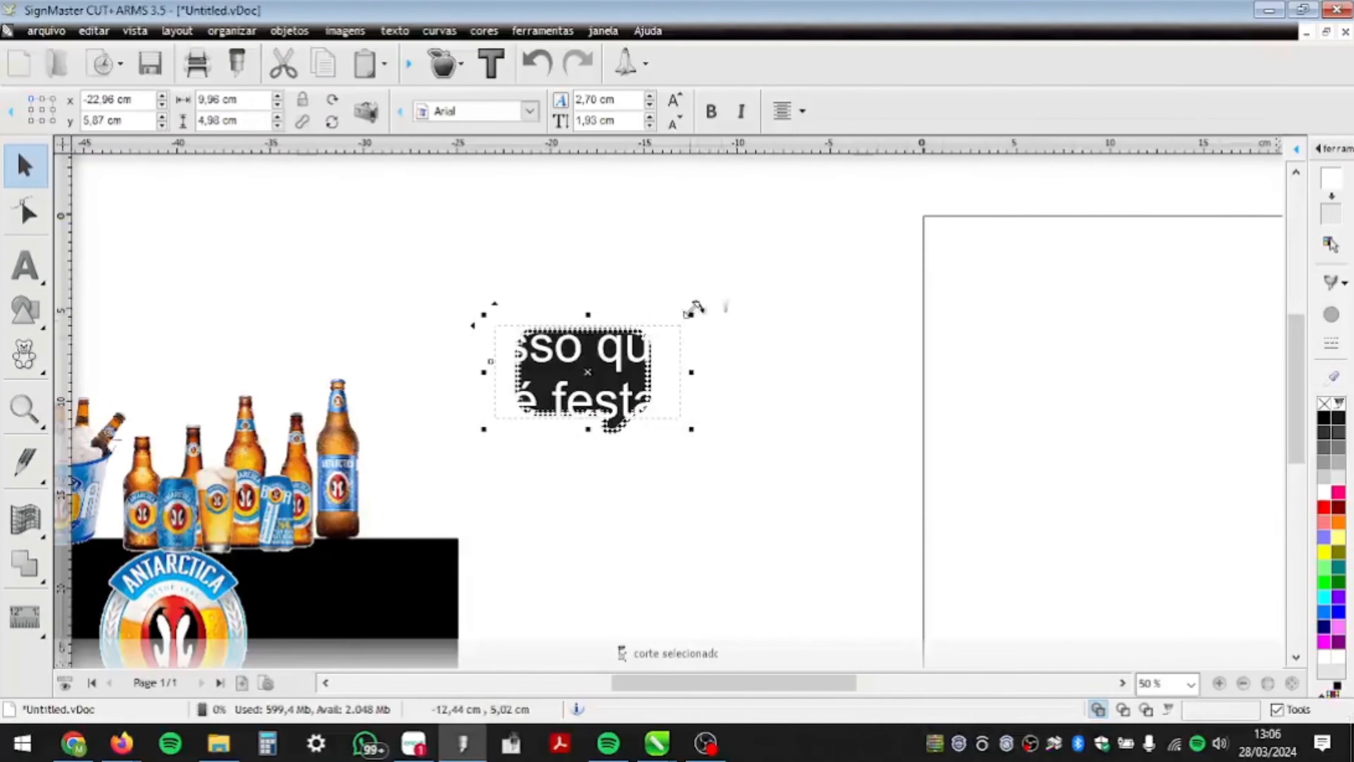
{"action": "left_click_drag", "start_coordinate": [692, 314], "coordinate": [614, 376]}
- Centre the text horizontally on the speech bubble
{"action": "left_click_drag", "start_coordinate": [768, 511], "coordinate": [426, 231]}
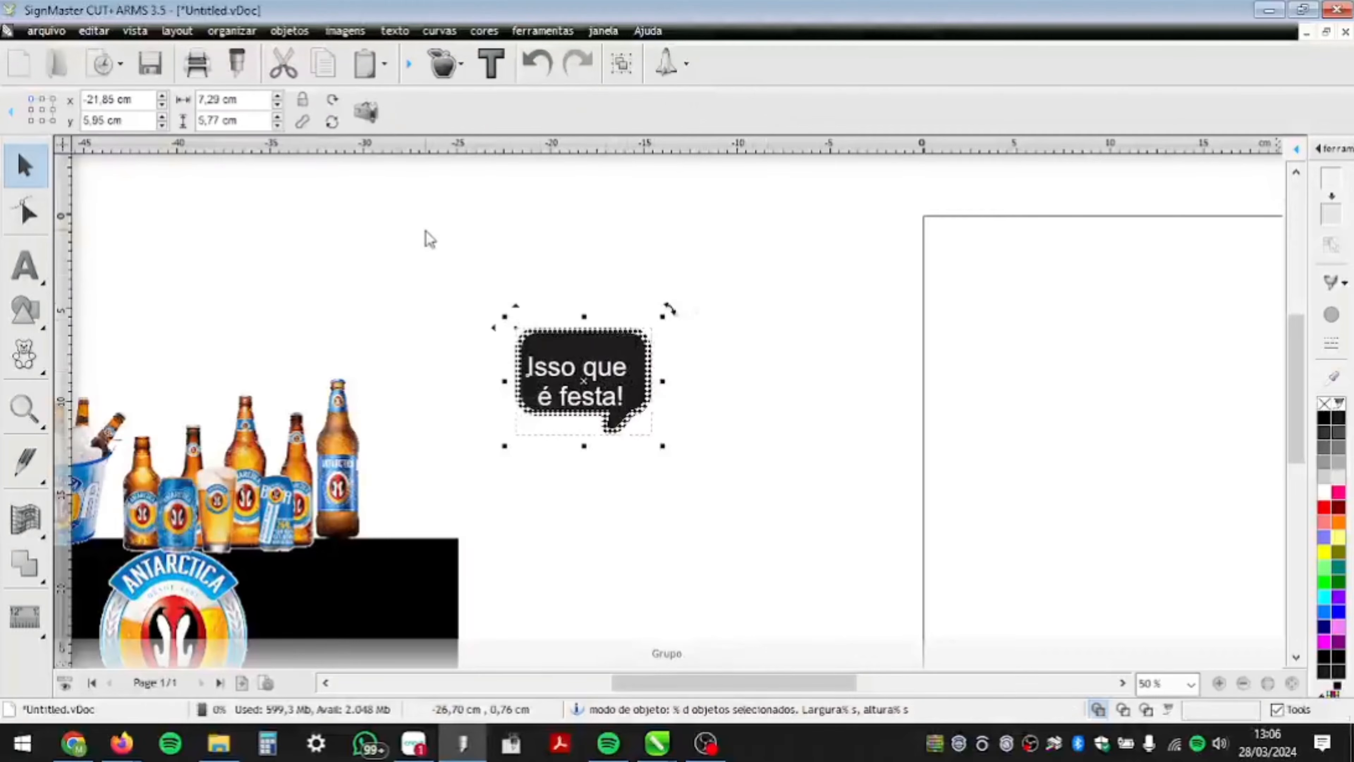
{"action": "key", "text": "c"}
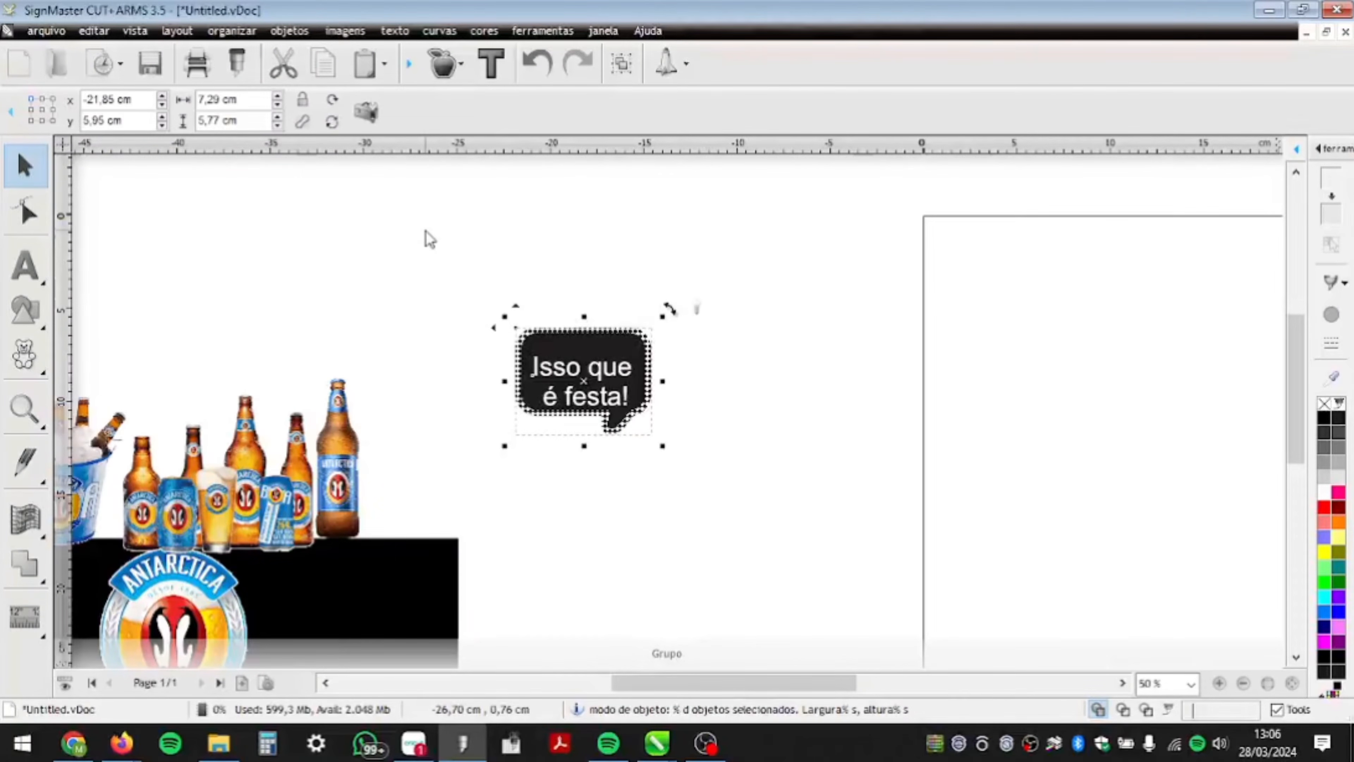
{"action": "left_click_drag", "start_coordinate": [425, 231], "coordinate": [813, 593]}
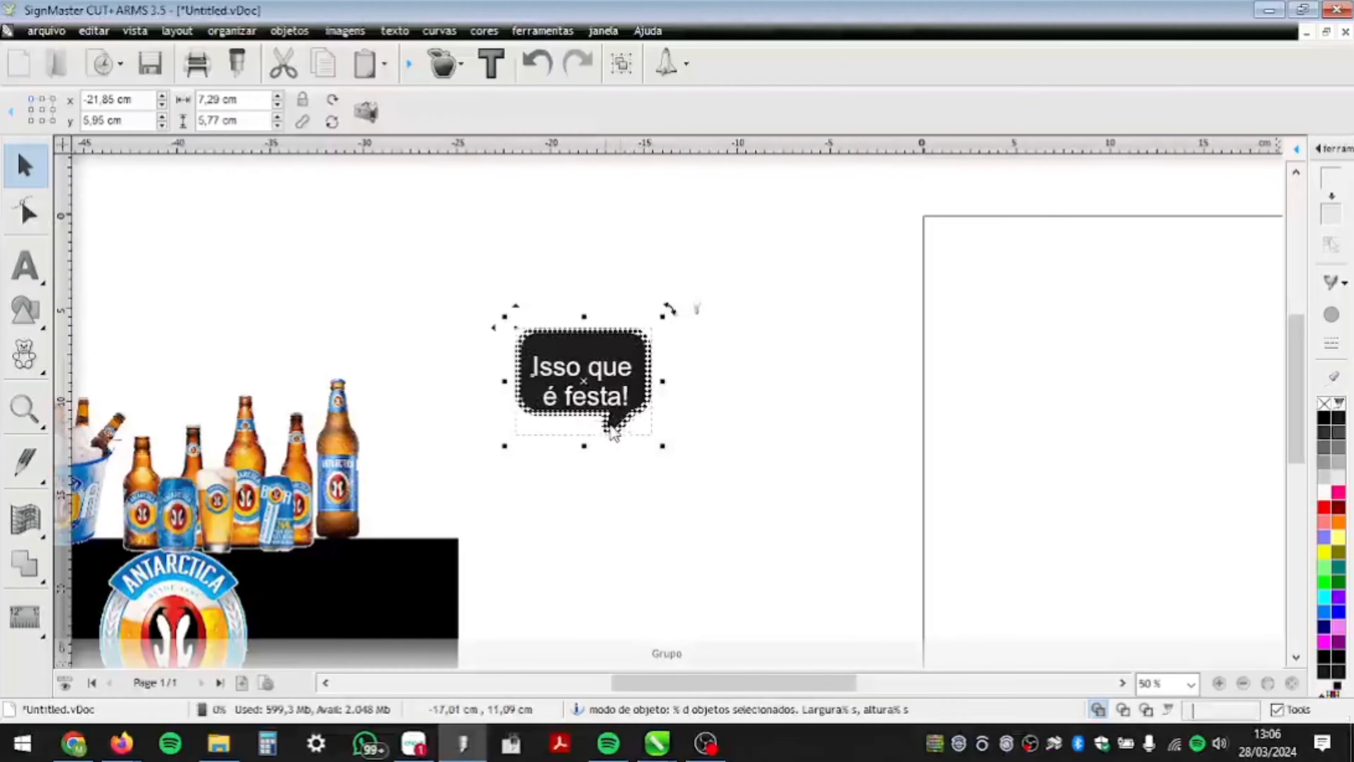
{"action": "left_click", "coordinate": [684, 414]}
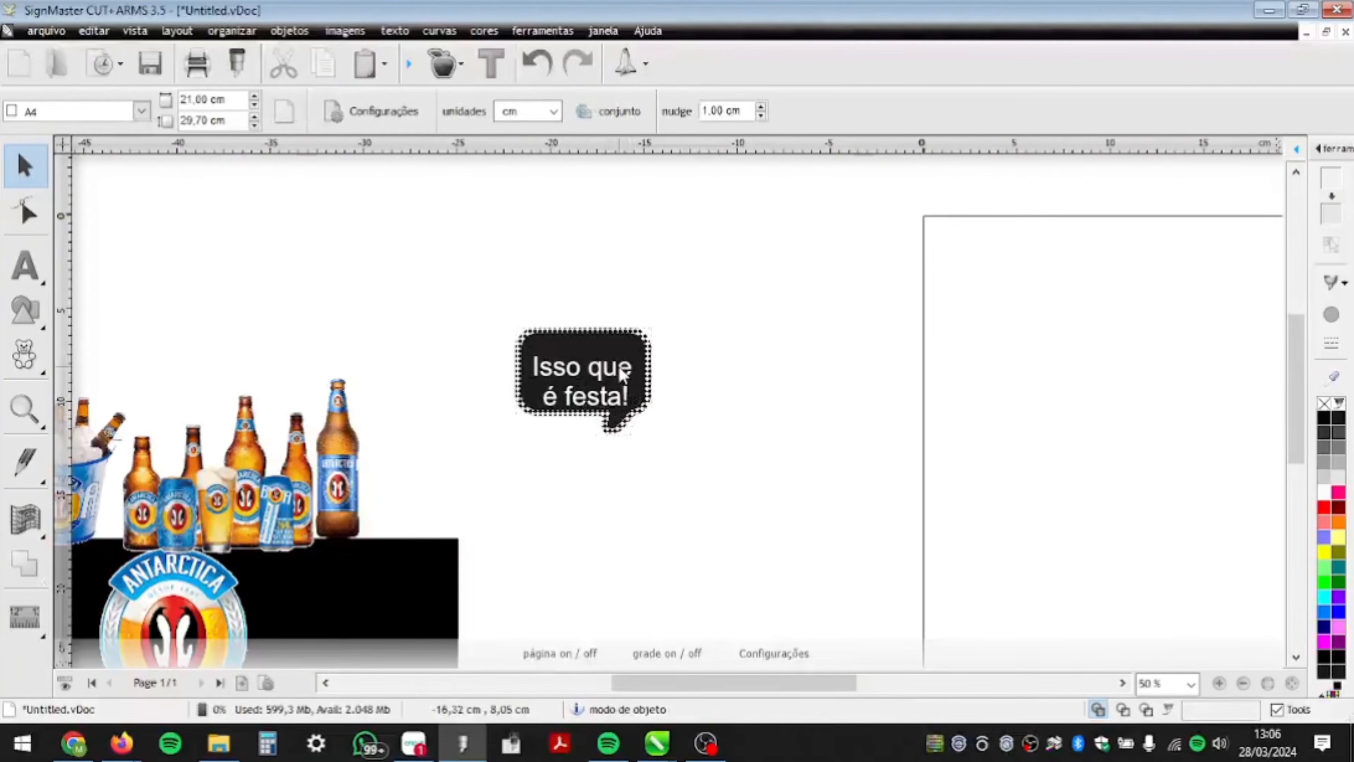
- Try nudging the text up and down by 1 cm inside the speech bubble
{"action": "left_click", "coordinate": [622, 374]}
{"action": "left_click", "coordinate": [711, 337]}
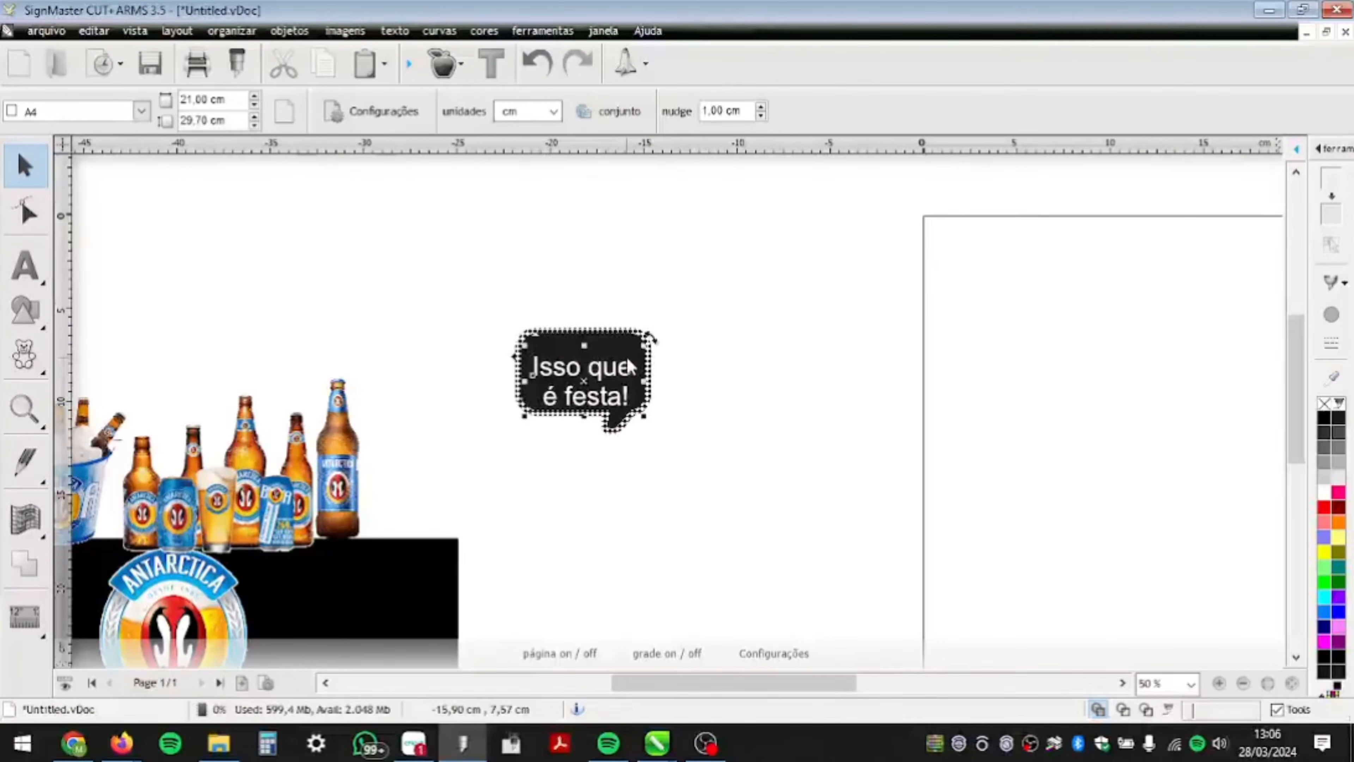
{"action": "left_click", "coordinate": [629, 366]}
{"action": "key", "text": "Up"}
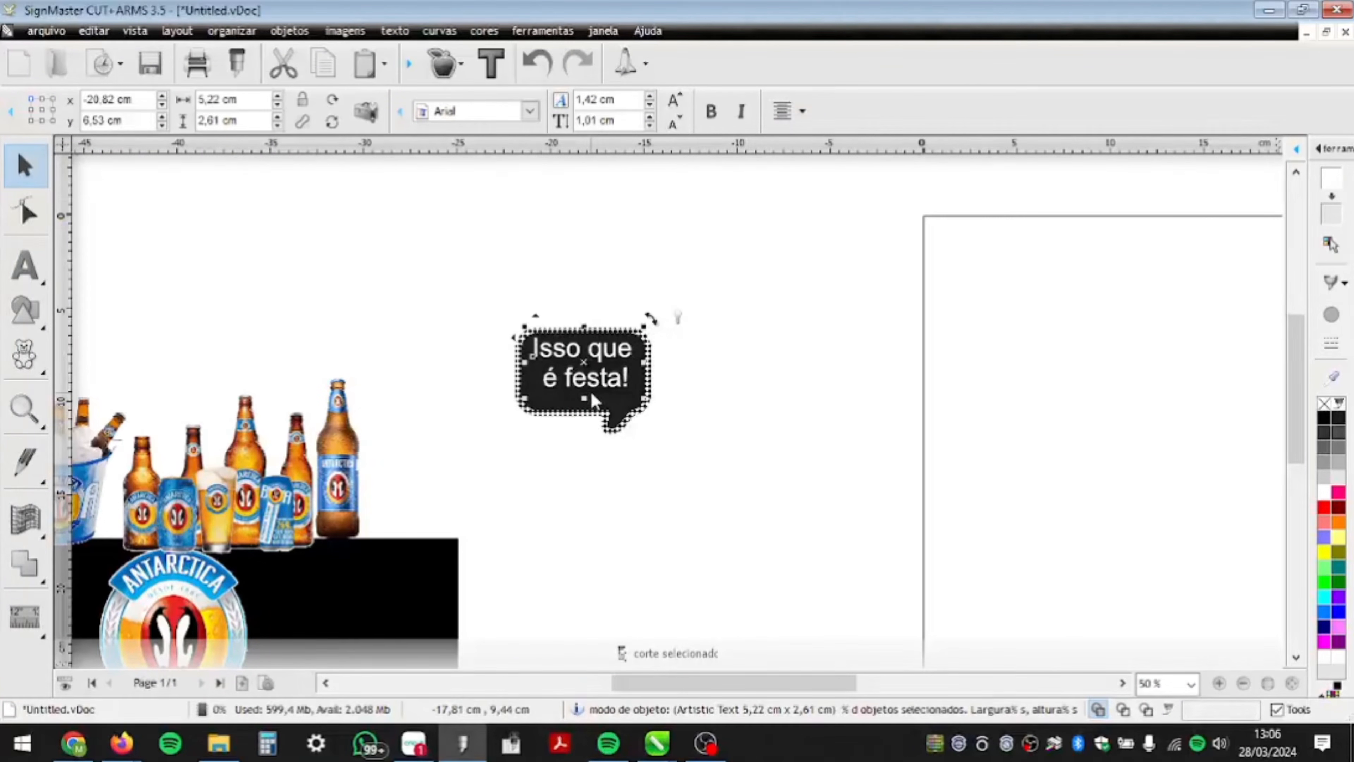
{"action": "key", "text": "Down"}
{"action": "key", "text": "Up"}
{"action": "key", "text": "Down"}
{"action": "key", "text": "Up"}
{"action": "key", "text": "Down"}
{"action": "key", "text": "Up"}
{"action": "key", "text": "Down"}
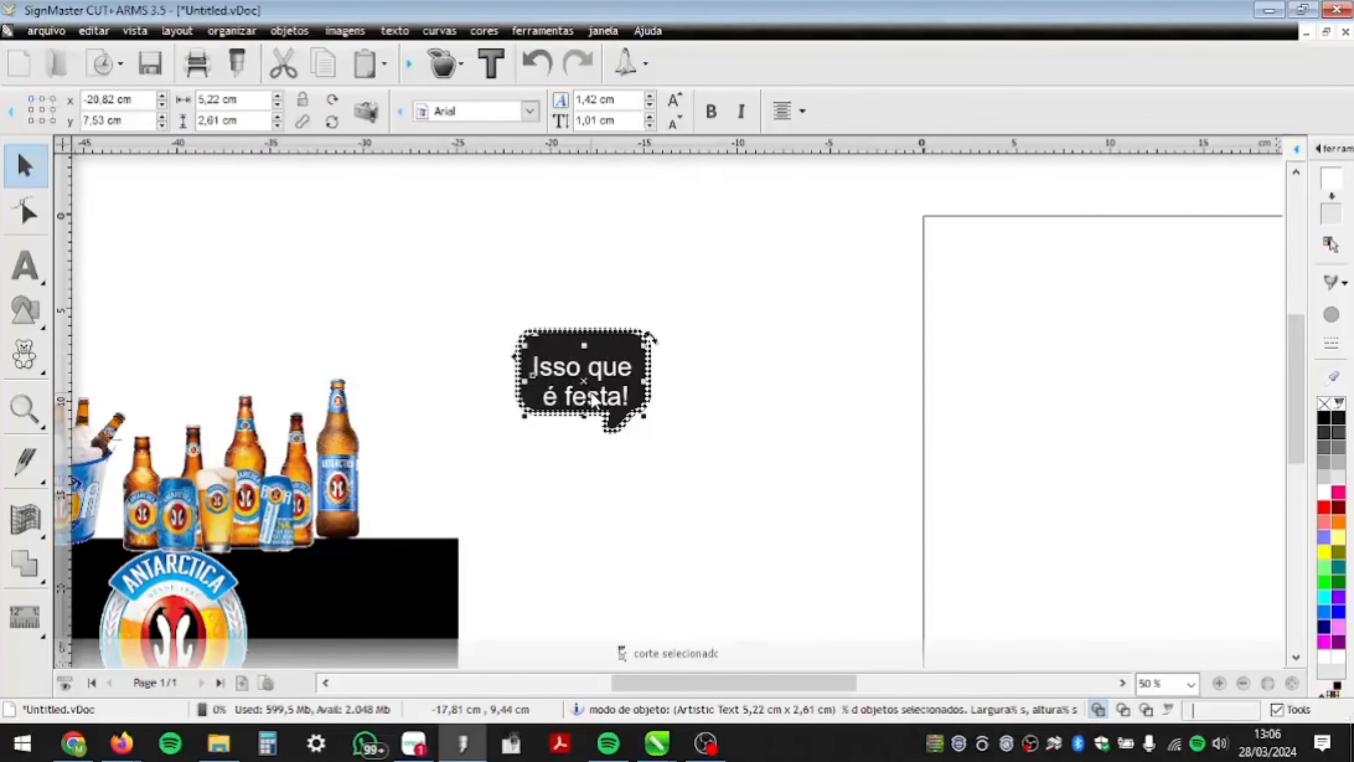
{"action": "left_click", "coordinate": [611, 269]}
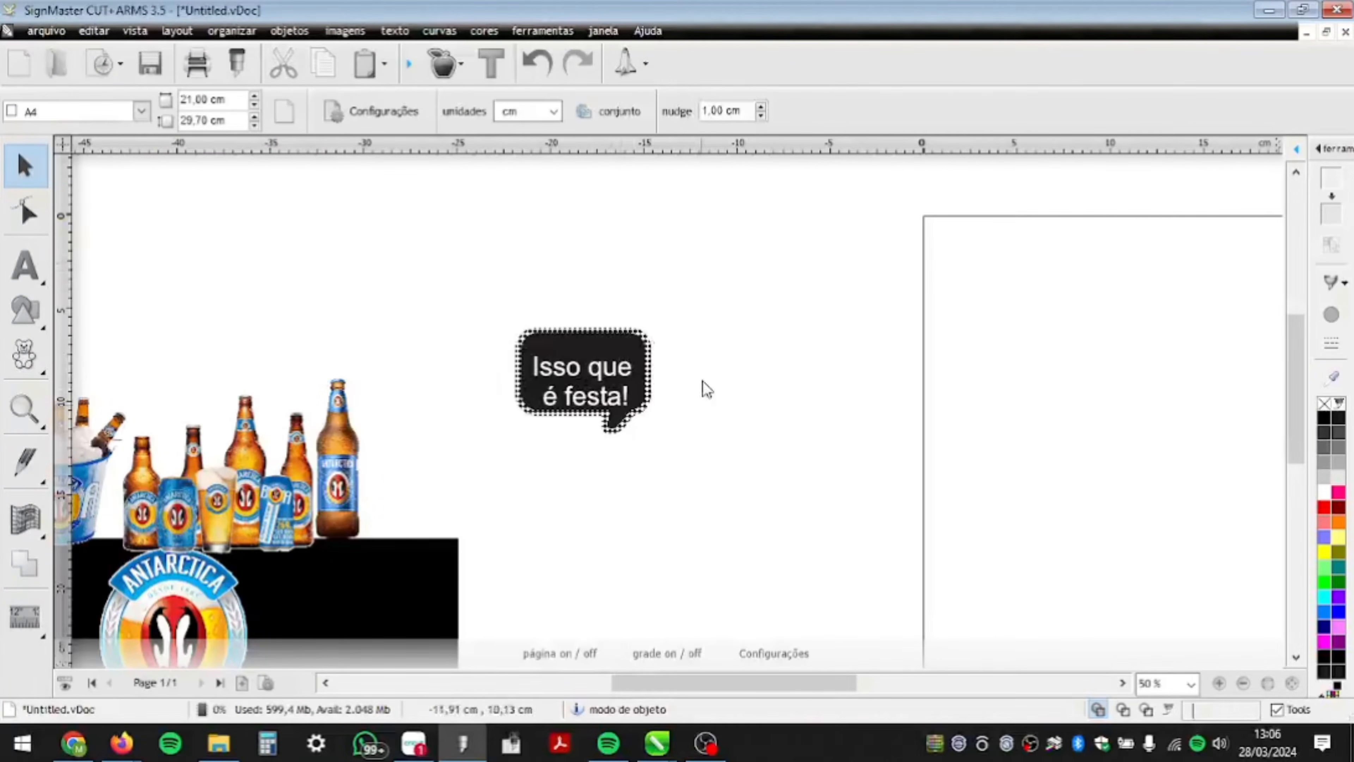
- Set the nudge distance to 0.10 cm and nudge the text up 0.5 cm inside the speech bubble
{"action": "double_click", "coordinate": [714, 109]}
{"action": "type", "text": "0,10"}
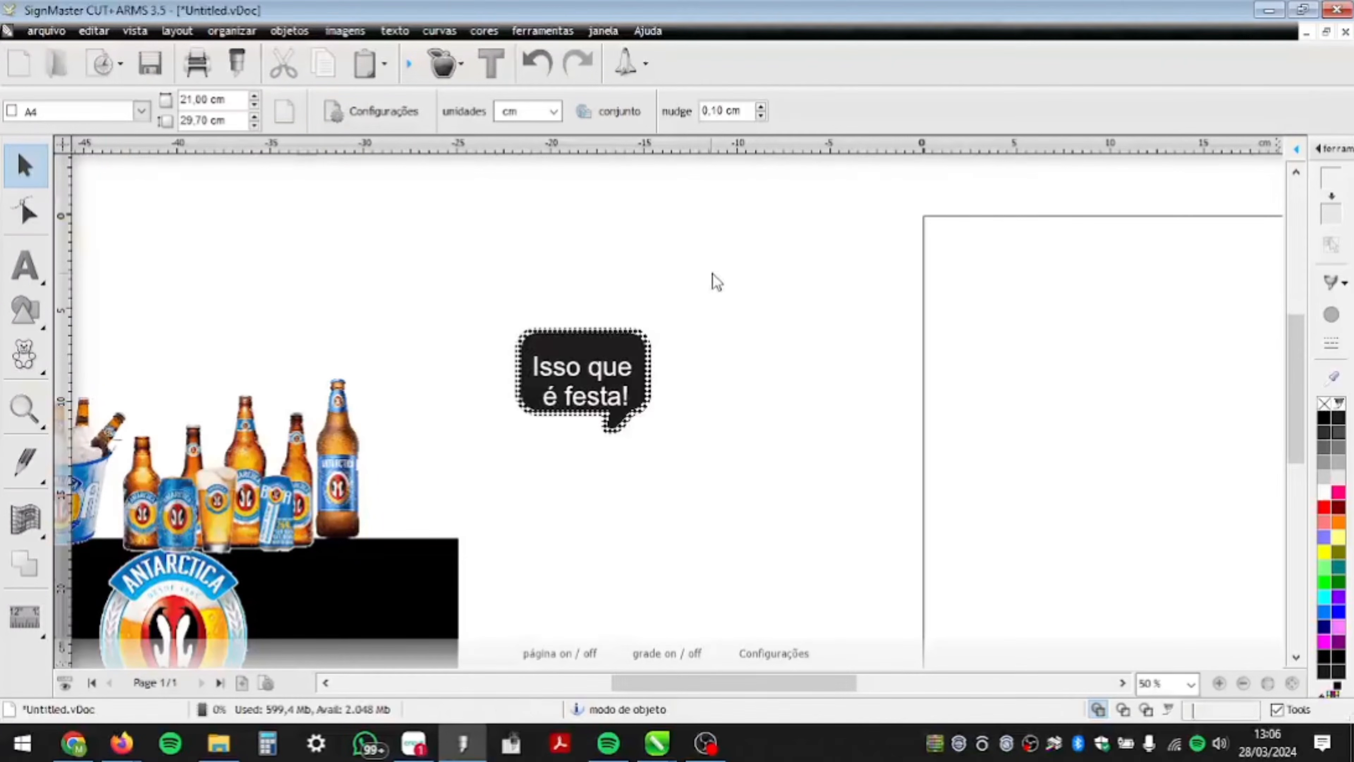
{"action": "left_click", "coordinate": [612, 371]}
{"action": "key", "text": "Up"}
{"action": "key", "text": "Up"}
{"action": "key", "text": "Up"}
{"action": "key", "text": "Up"}
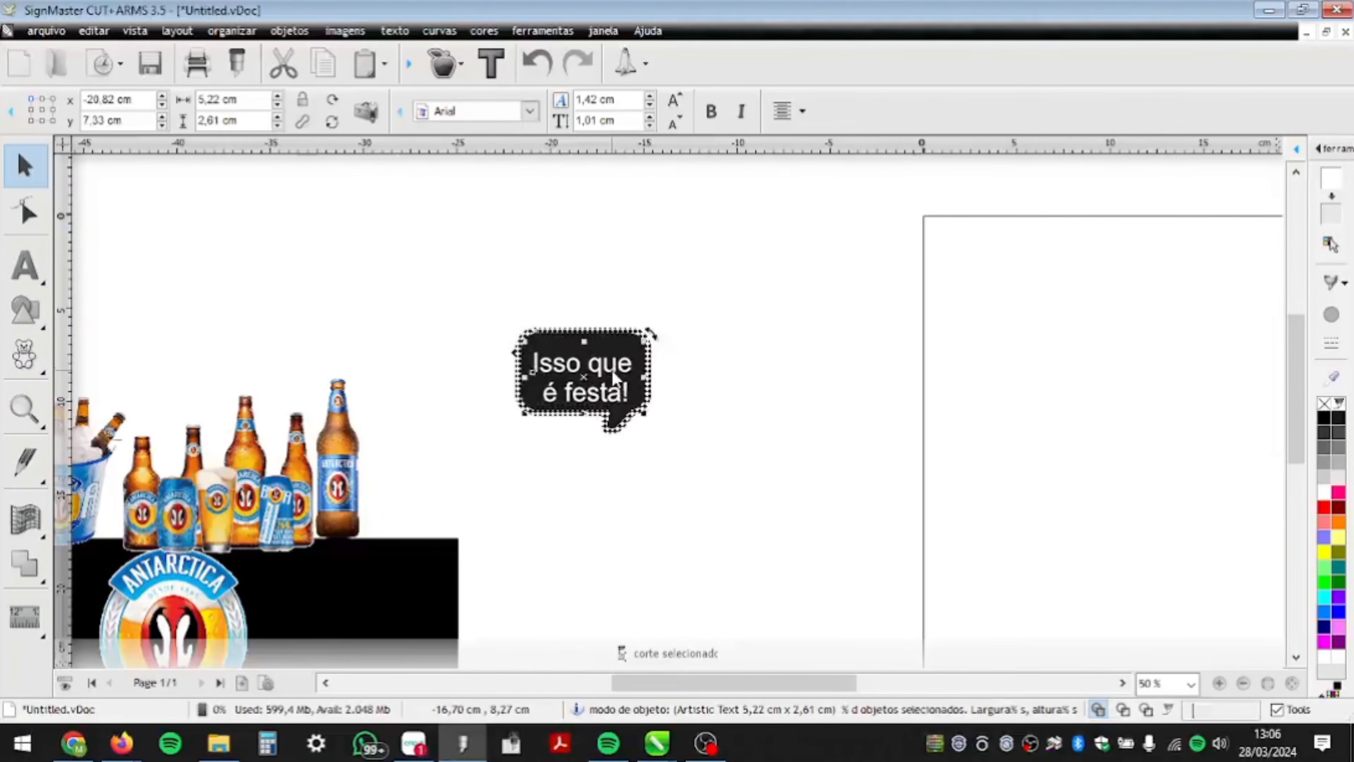
{"action": "key", "text": "Up"}
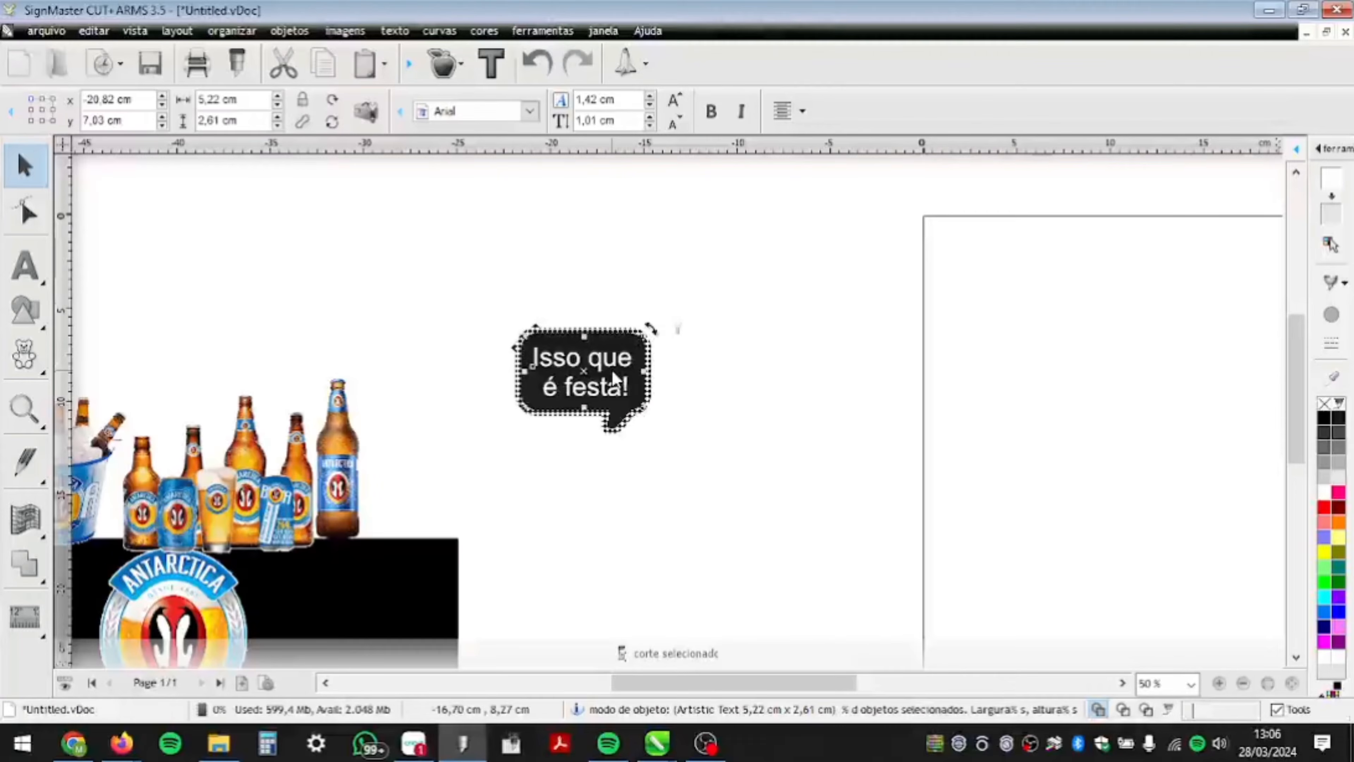
{"action": "left_click", "coordinate": [771, 434]}
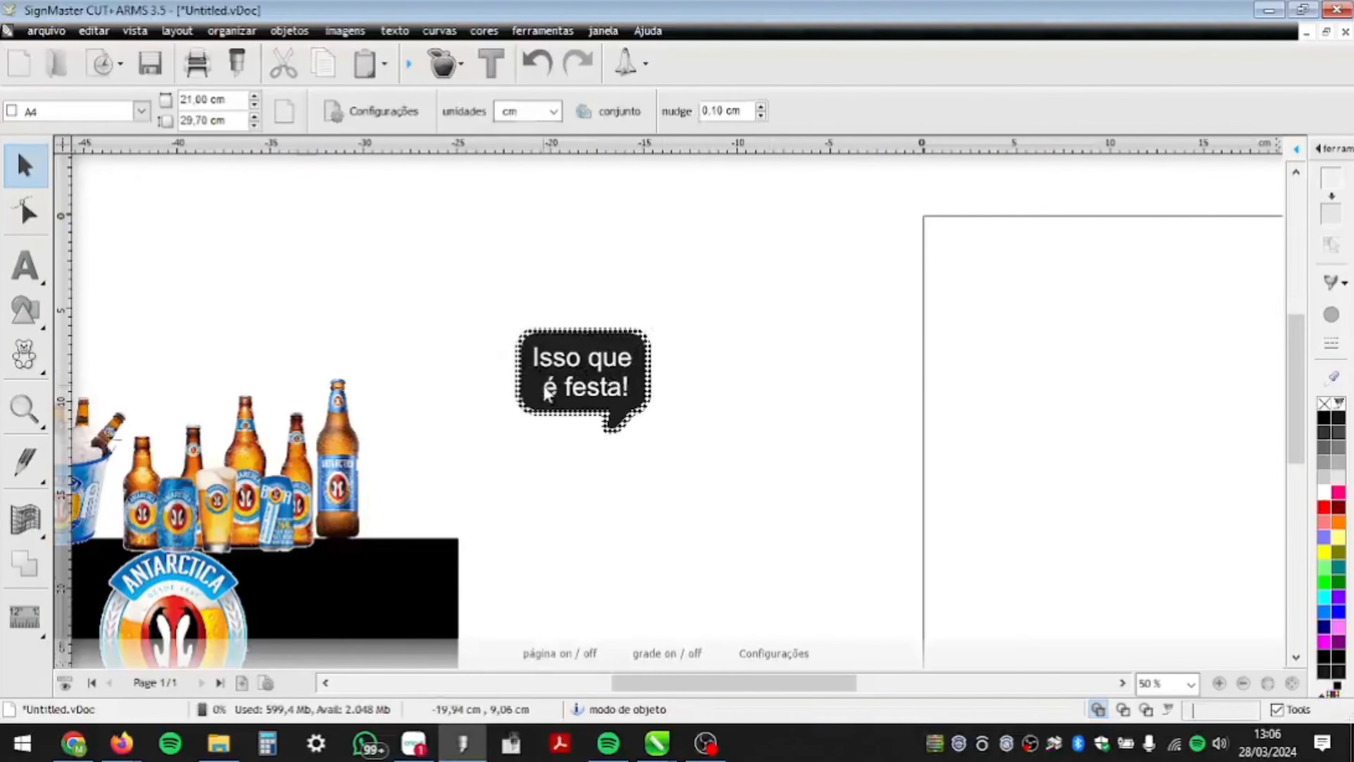
- Change the speech bubble text's font to Bentto Personal Use
{"action": "left_click", "coordinate": [615, 390]}
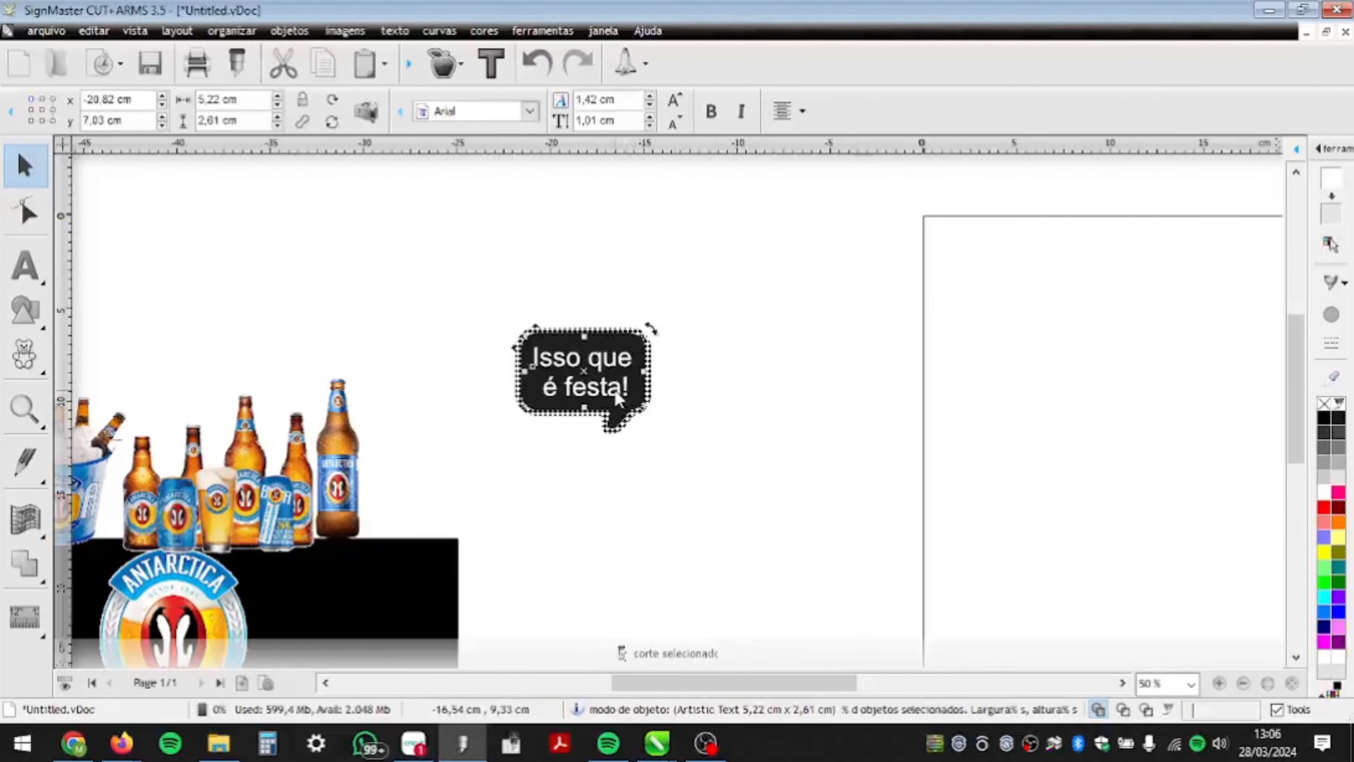
{"action": "left_click", "coordinate": [529, 111]}
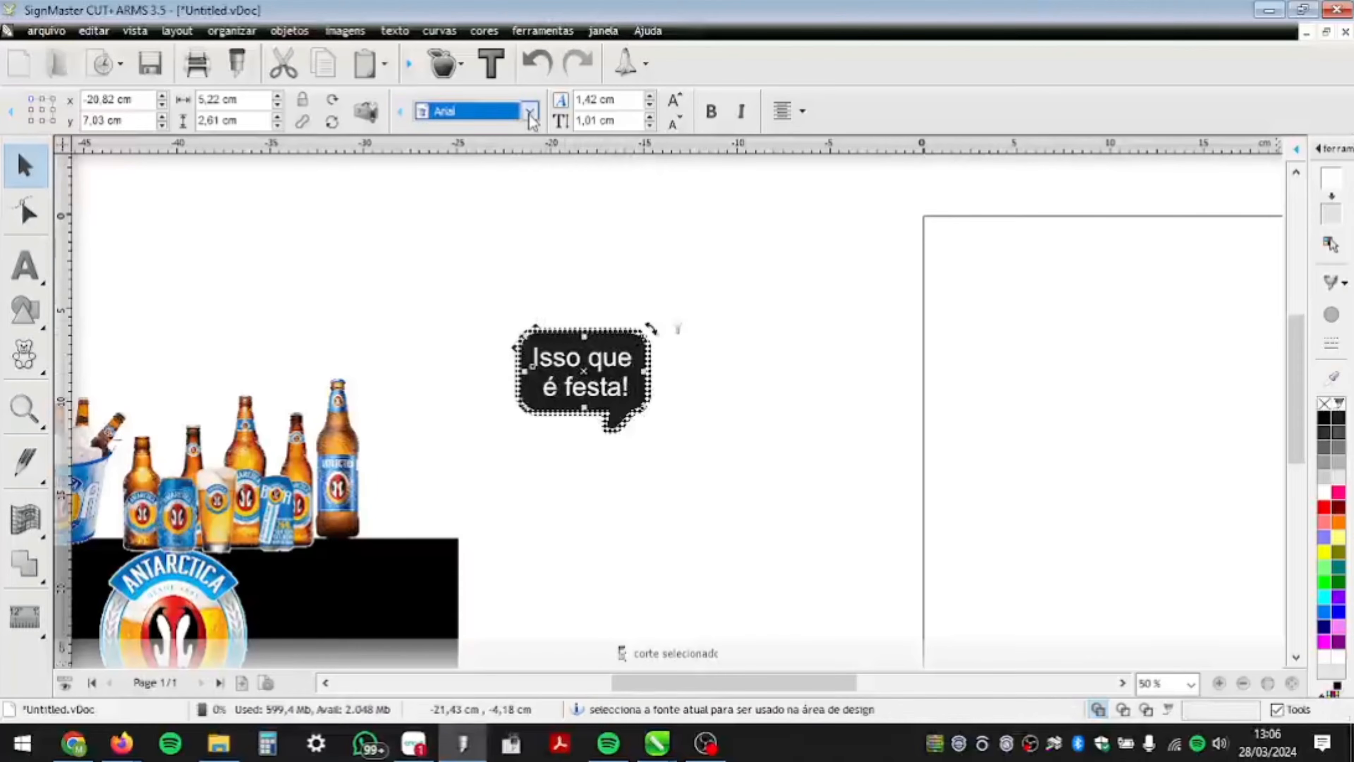
{"action": "scroll", "coordinate": [776, 257], "scroll_direction": "down", "scroll_amount": 4}
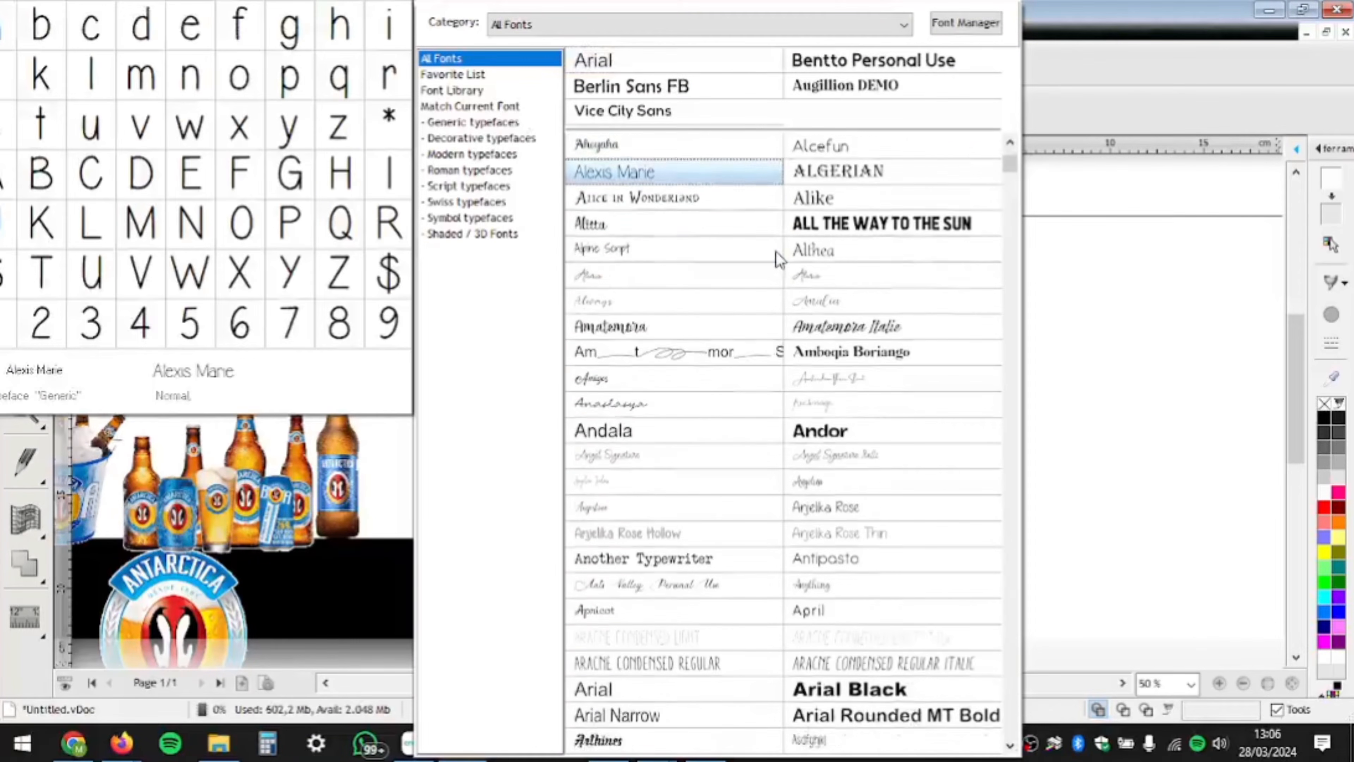
{"action": "left_click", "coordinate": [811, 61]}
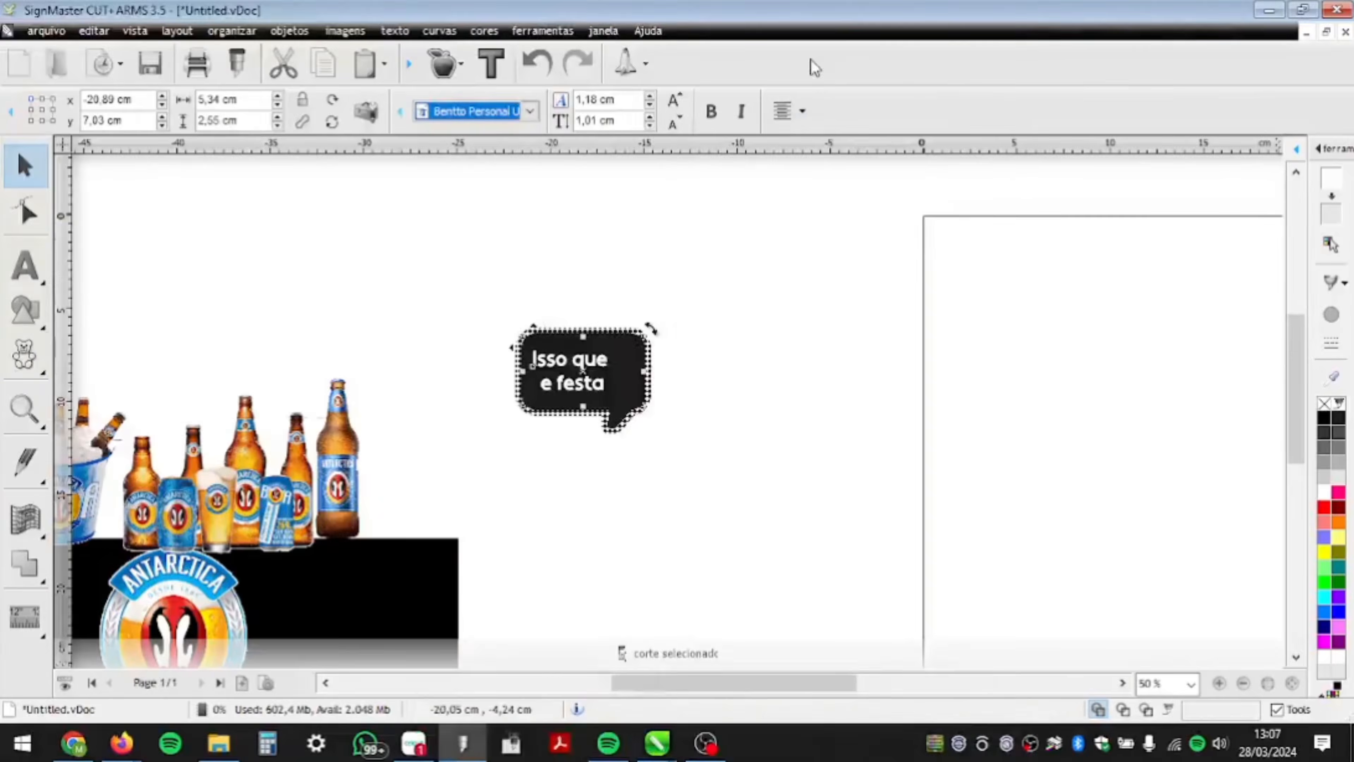
- Enlarge the text to about 6.81 × 3.25 cm so its two lines fill the speech bubble
{"action": "scroll", "coordinate": [539, 352], "scroll_direction": "up", "scroll_amount": 2}
{"action": "double_click", "coordinate": [632, 387]}
{"action": "key", "text": "Escape"}
{"action": "left_click_drag", "start_coordinate": [762, 459], "coordinate": [830, 479]}
{"action": "left_click", "coordinate": [693, 443]}
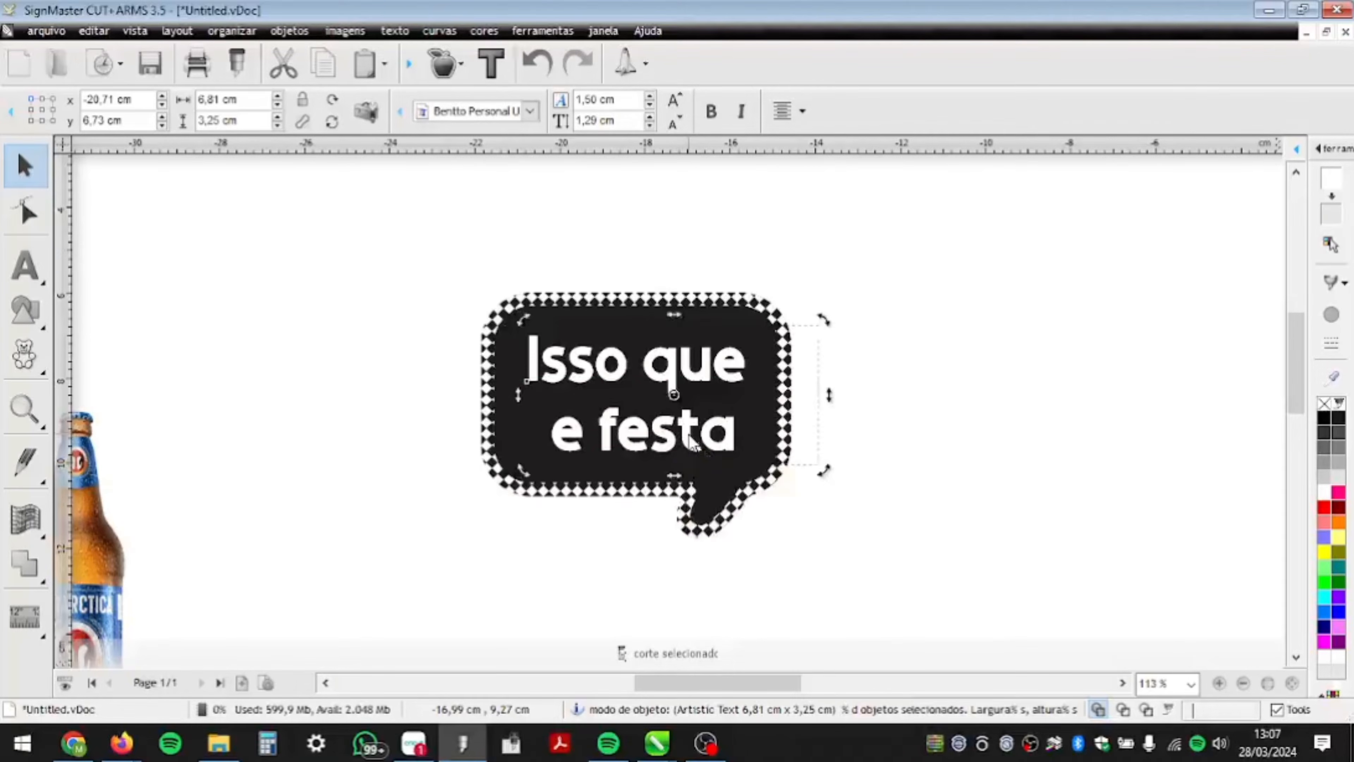
{"action": "double_click", "coordinate": [673, 392]}
{"action": "key", "text": "ctrl+a"}
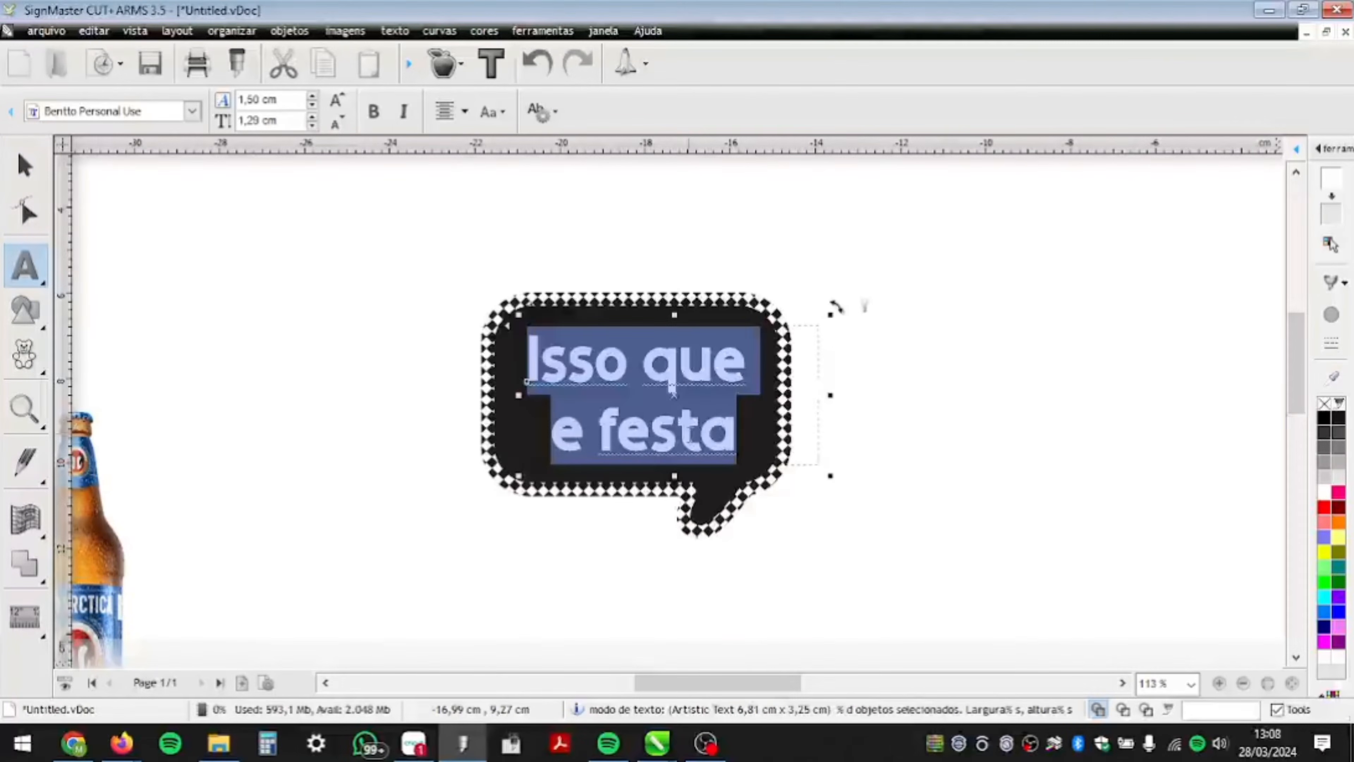
{"action": "key", "text": "Escape"}
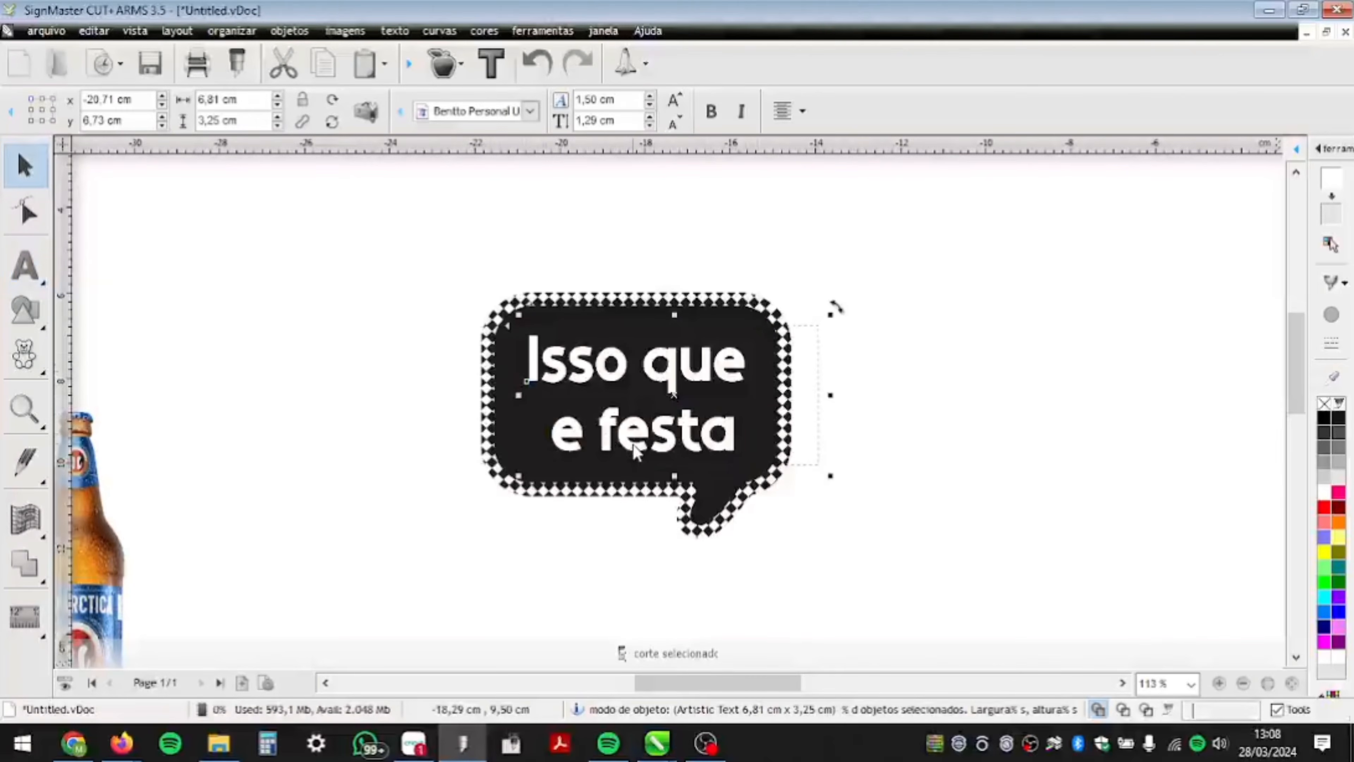
{"action": "left_click_drag", "start_coordinate": [633, 444], "coordinate": [706, 448]}
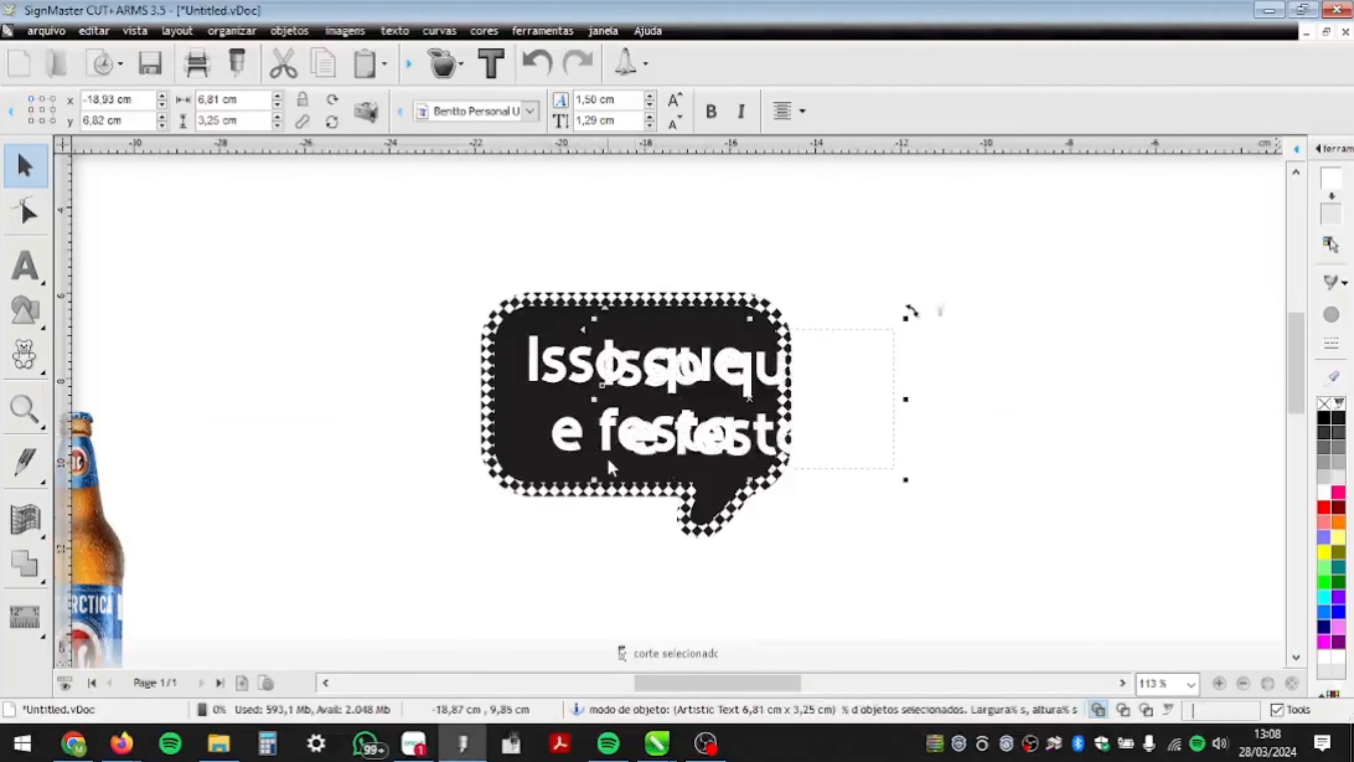
{"action": "double_click", "coordinate": [631, 442]}
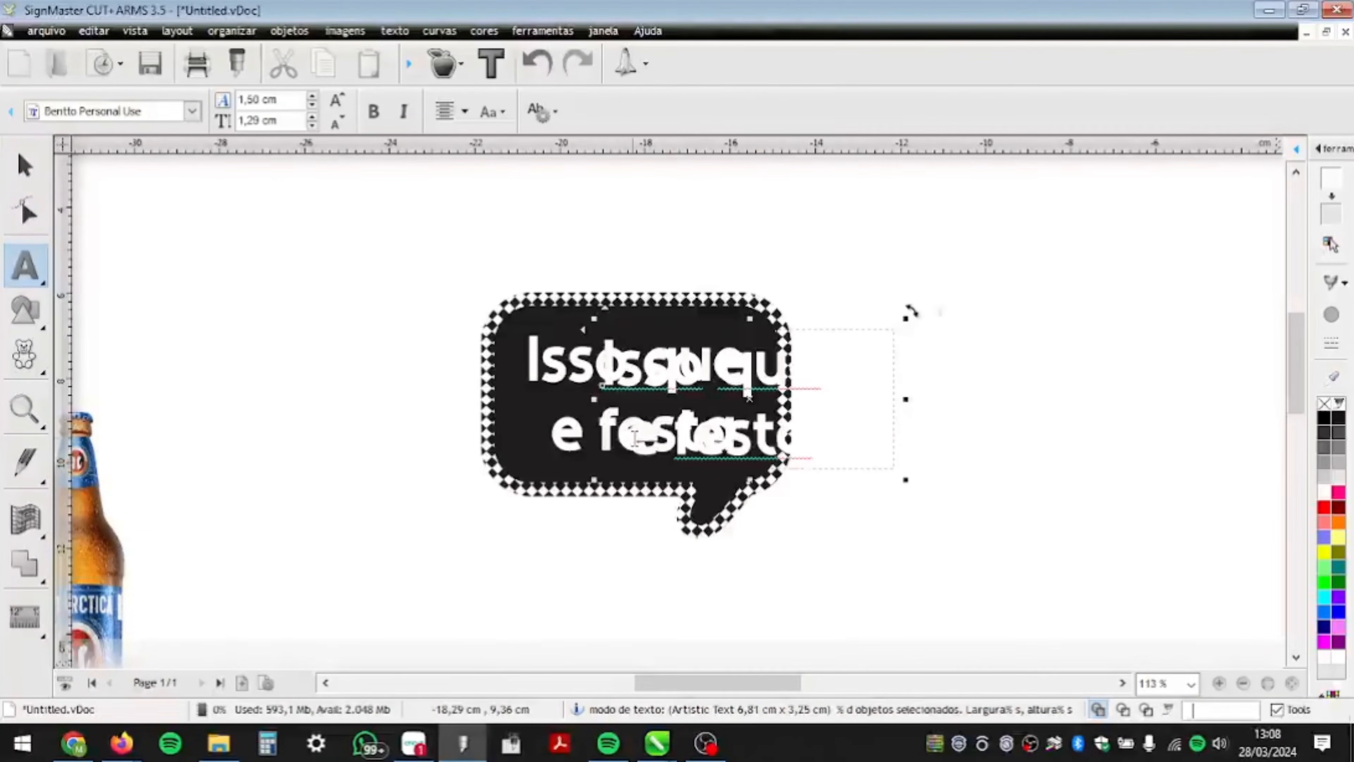
{"action": "key", "text": "ctrl+a"}
{"action": "key", "text": "Delete"}
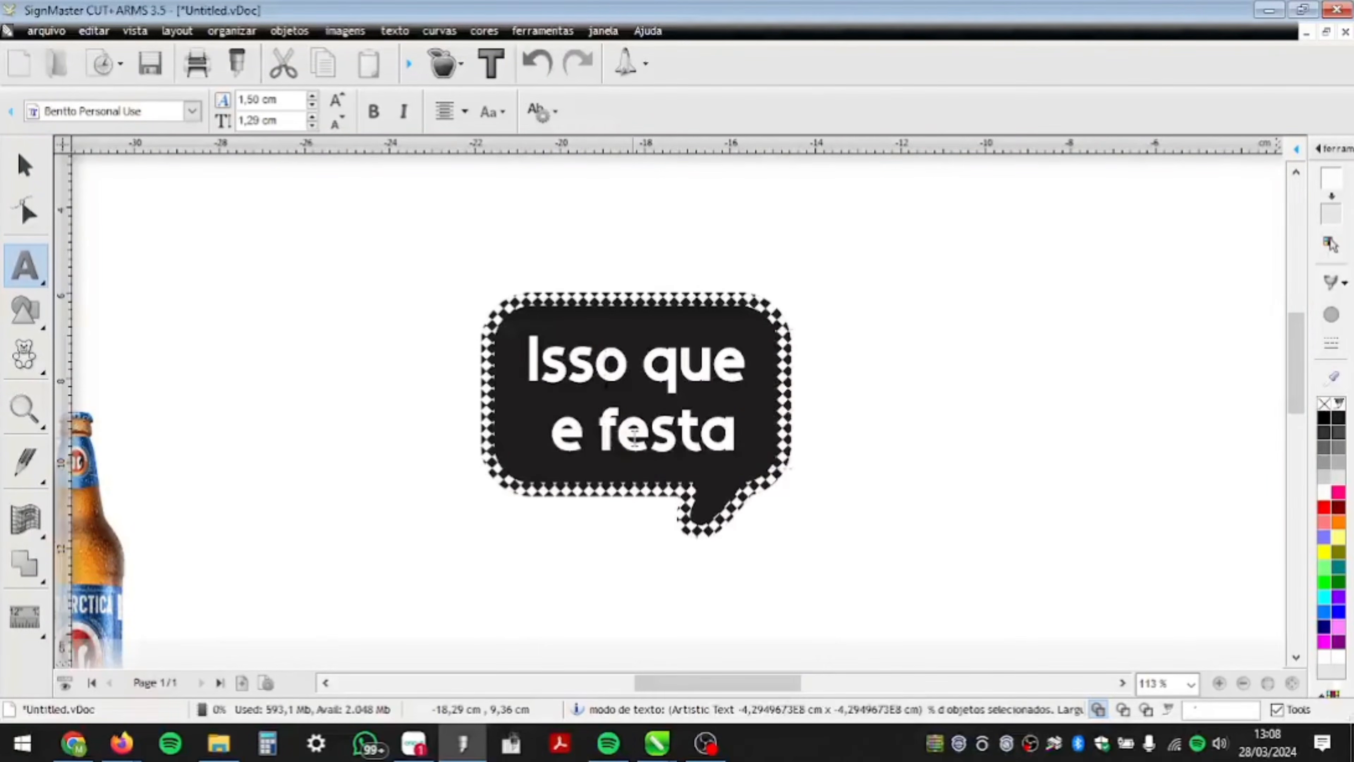
{"action": "left_click", "coordinate": [27, 173]}
- Shrink the exclamation mark after "festa" to about 0.33 × 1.31 cm
{"action": "left_click", "coordinate": [534, 111]}
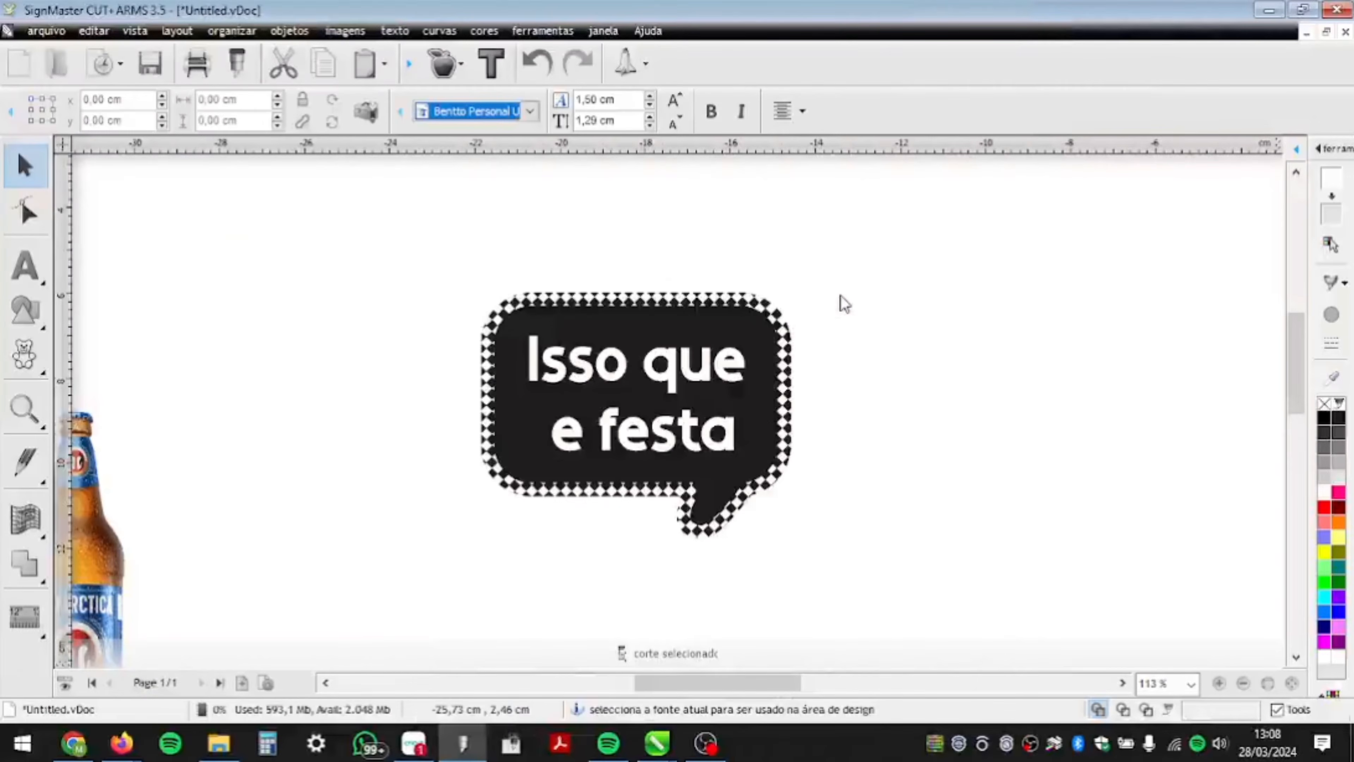
{"action": "scroll", "coordinate": [776, 389], "scroll_direction": "up", "scroll_amount": 2}
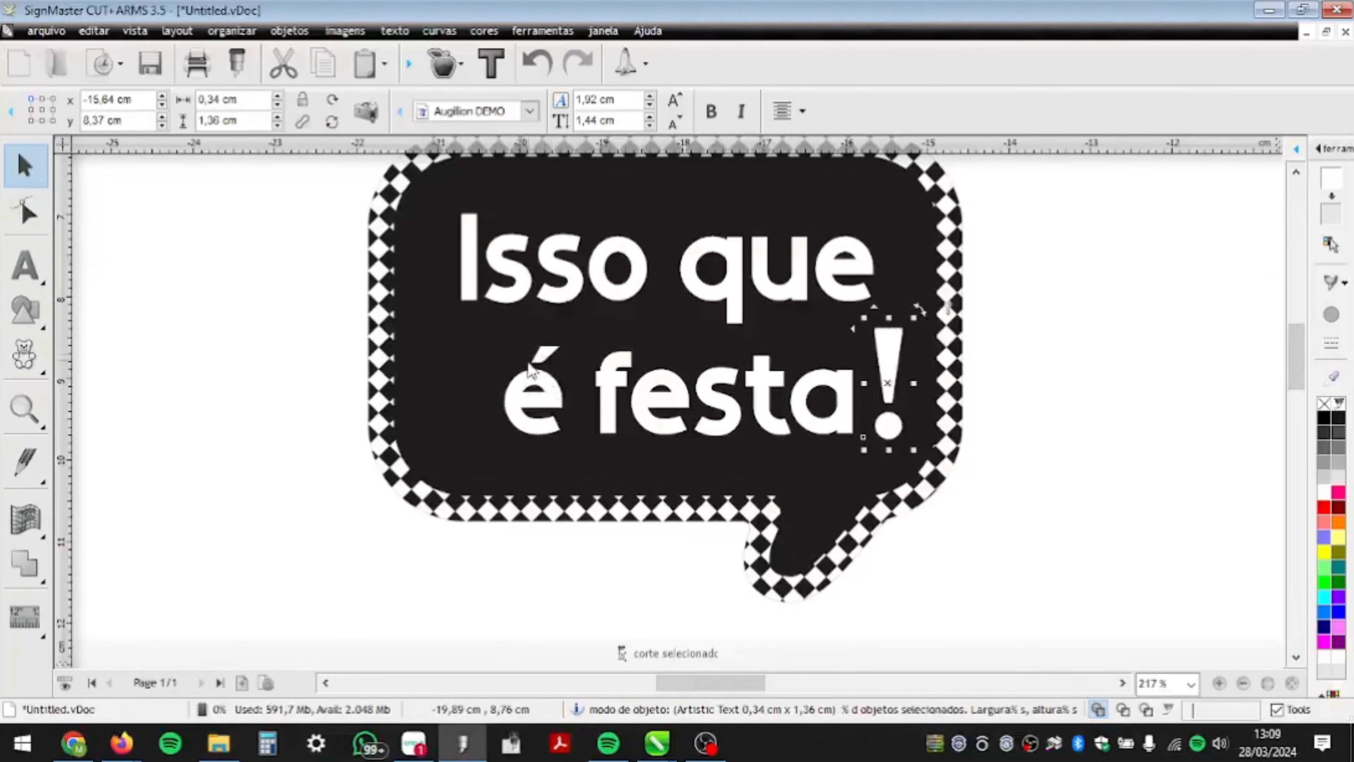
{"action": "left_click", "coordinate": [899, 340]}
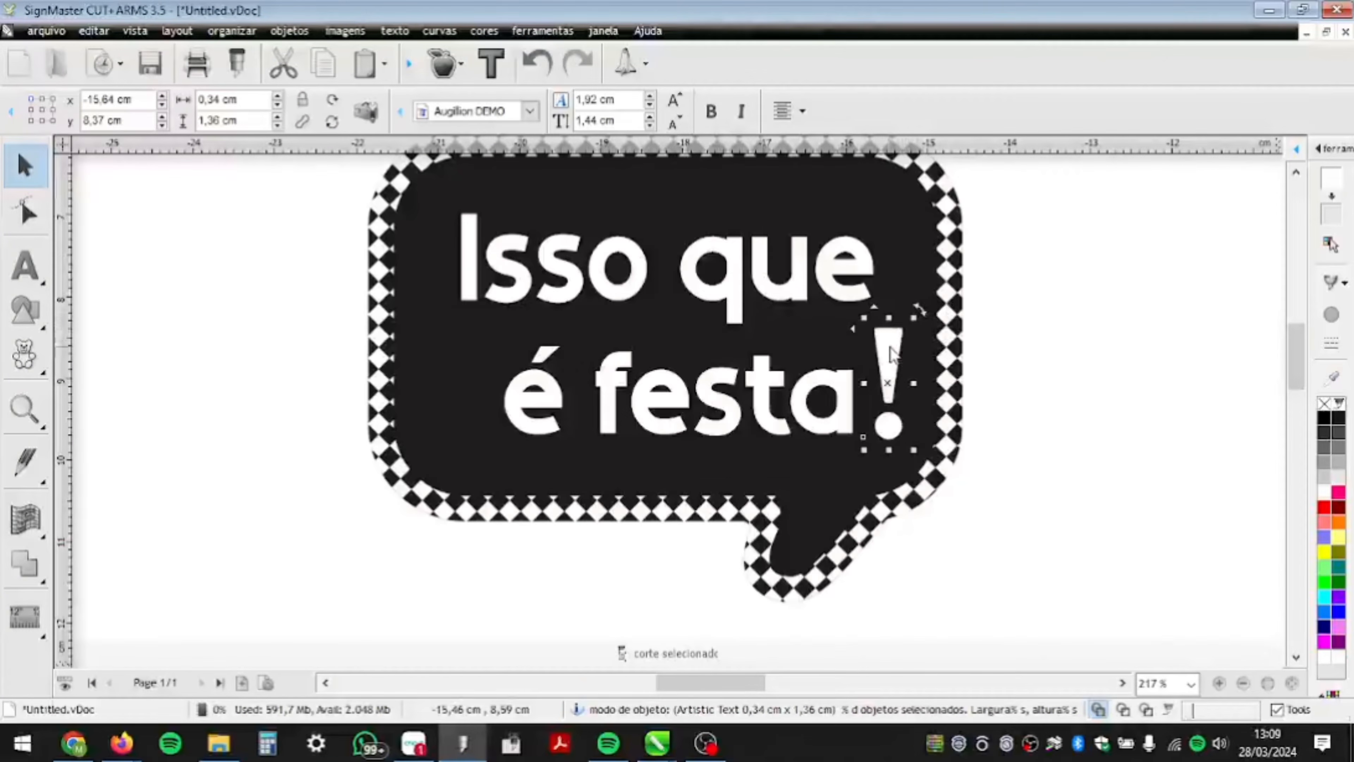
{"action": "left_click", "coordinate": [883, 370]}
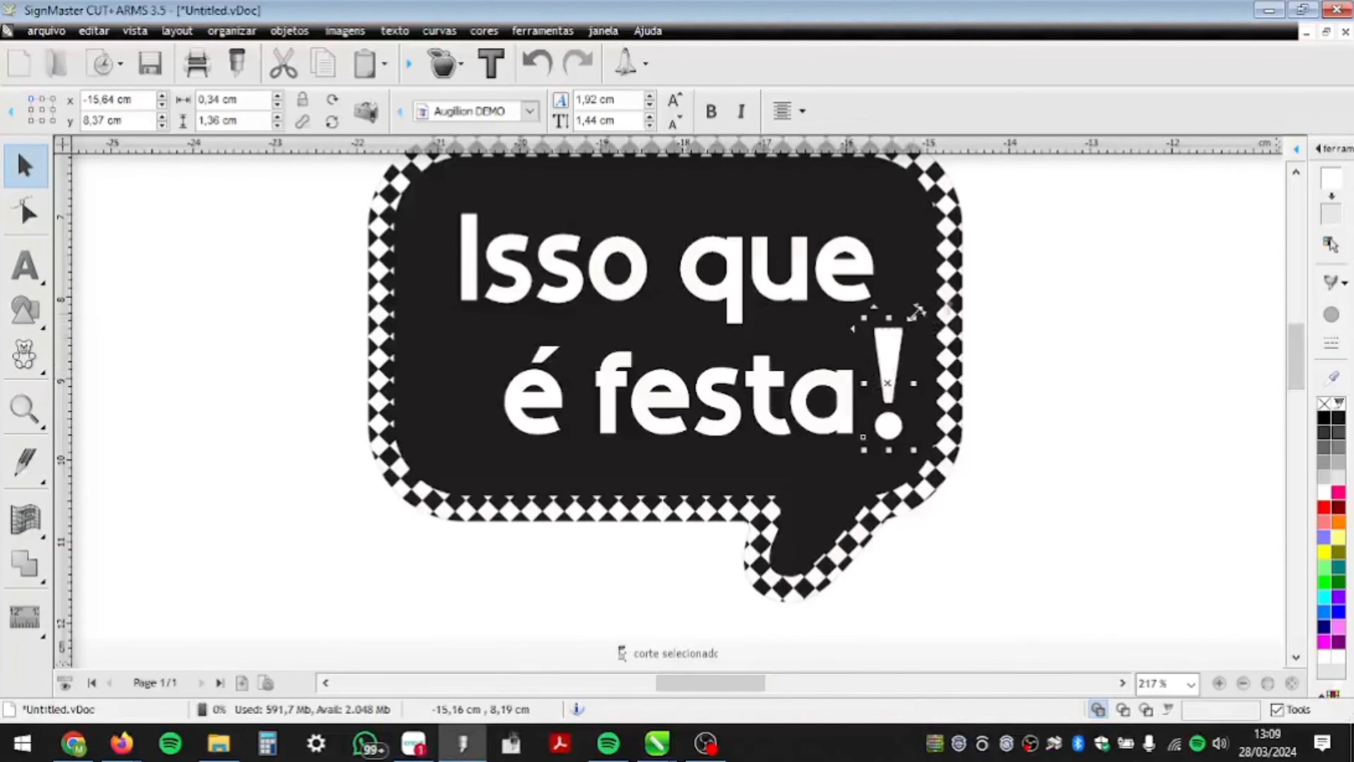
{"action": "left_click_drag", "start_coordinate": [915, 313], "coordinate": [893, 320]}
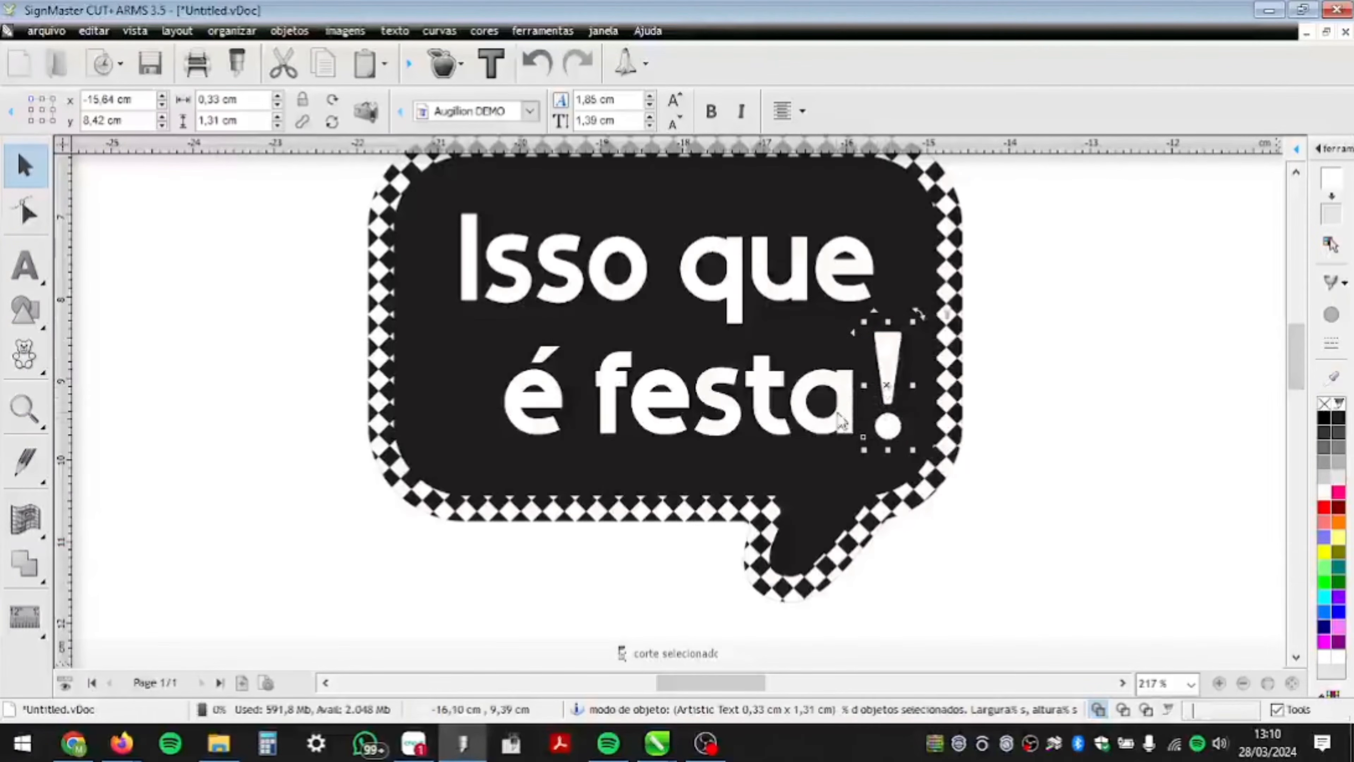
{"action": "left_click", "coordinate": [1010, 403]}
{"action": "scroll", "coordinate": [1011, 404], "scroll_direction": "down", "scroll_amount": 3}
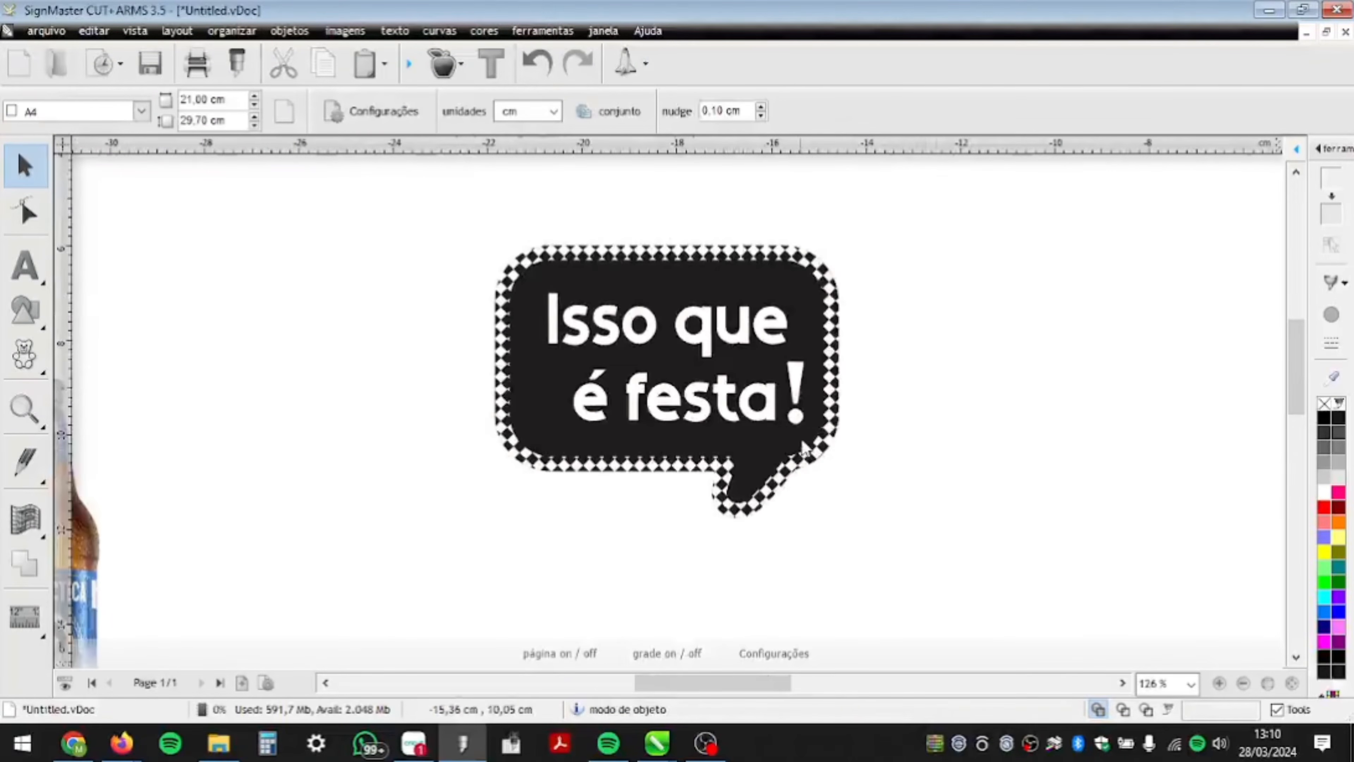
- Delete the "e festa" line from one of the two stacked copies of the speech bubble text
{"action": "scroll", "coordinate": [759, 415], "scroll_direction": "up", "scroll_amount": 2}
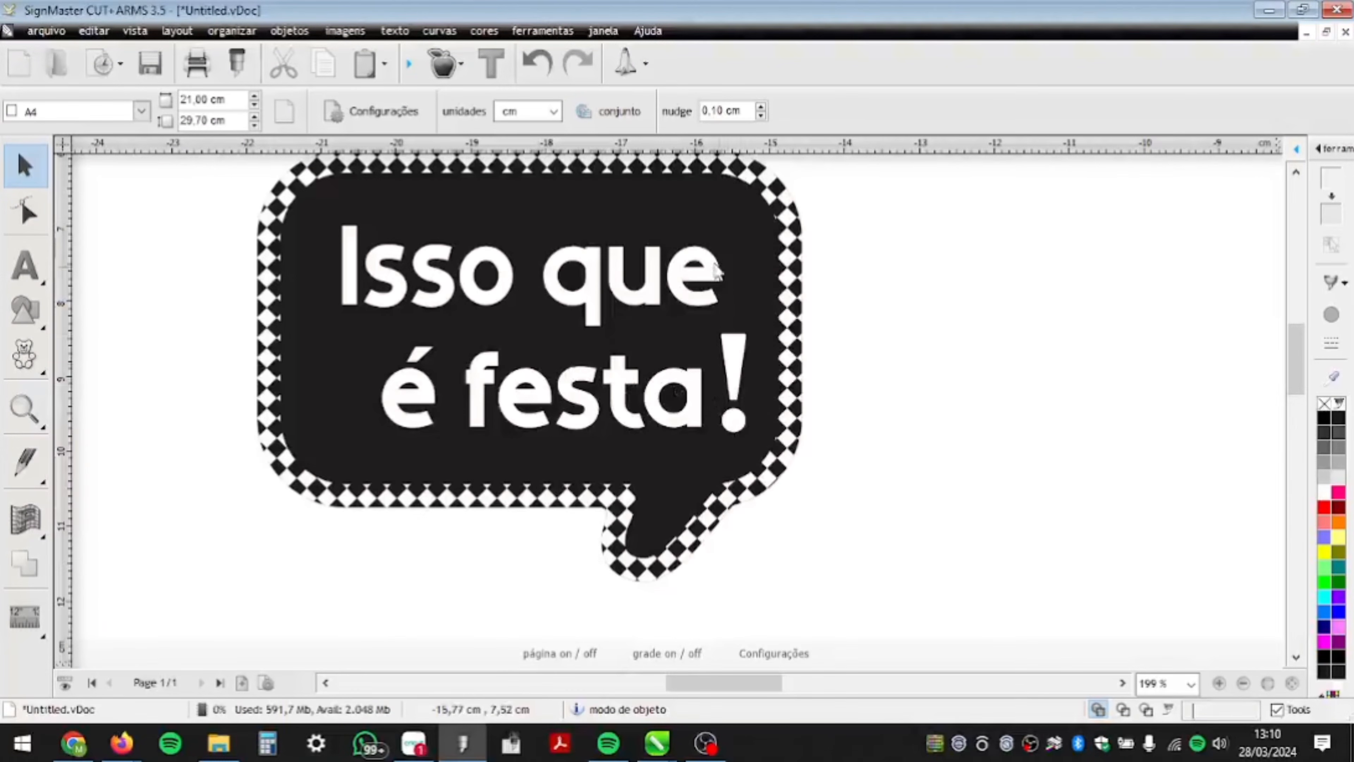
{"action": "left_click", "coordinate": [686, 394]}
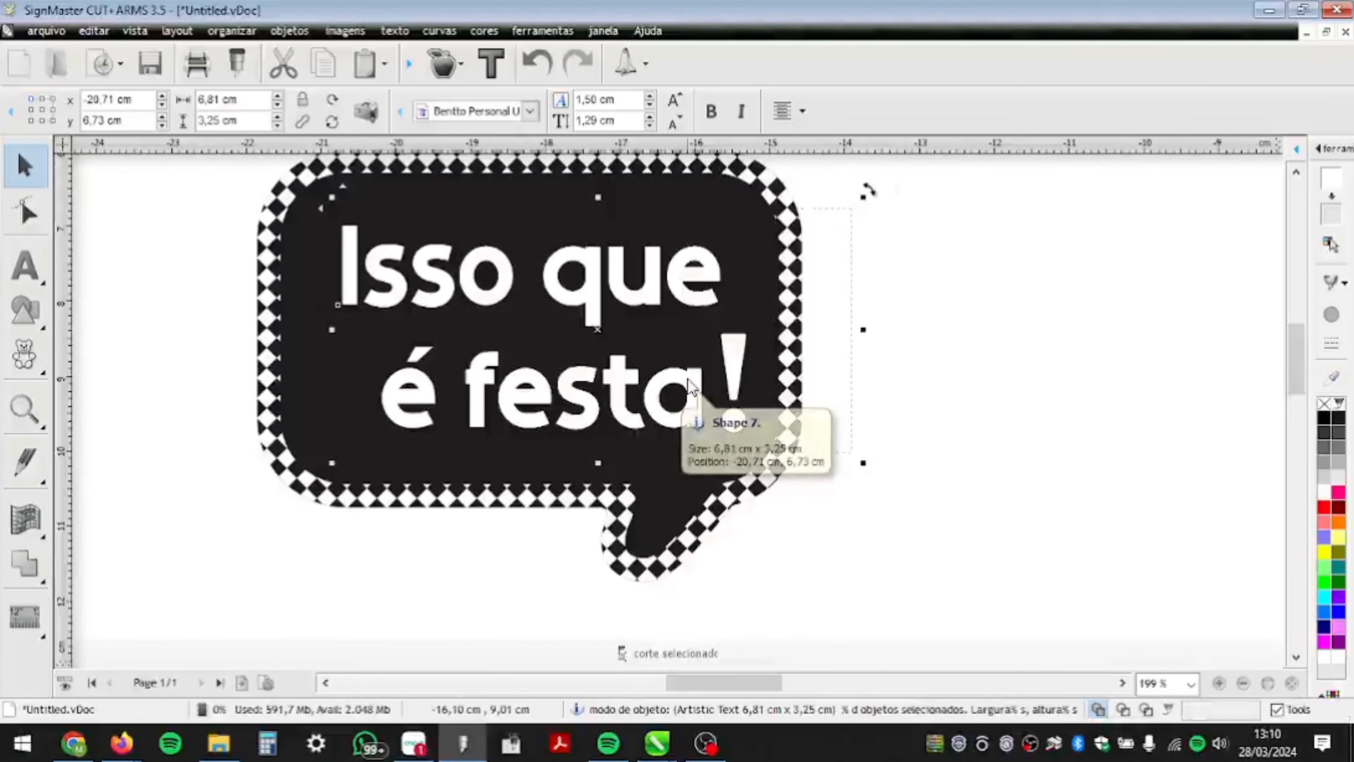
{"action": "double_click", "coordinate": [688, 380]}
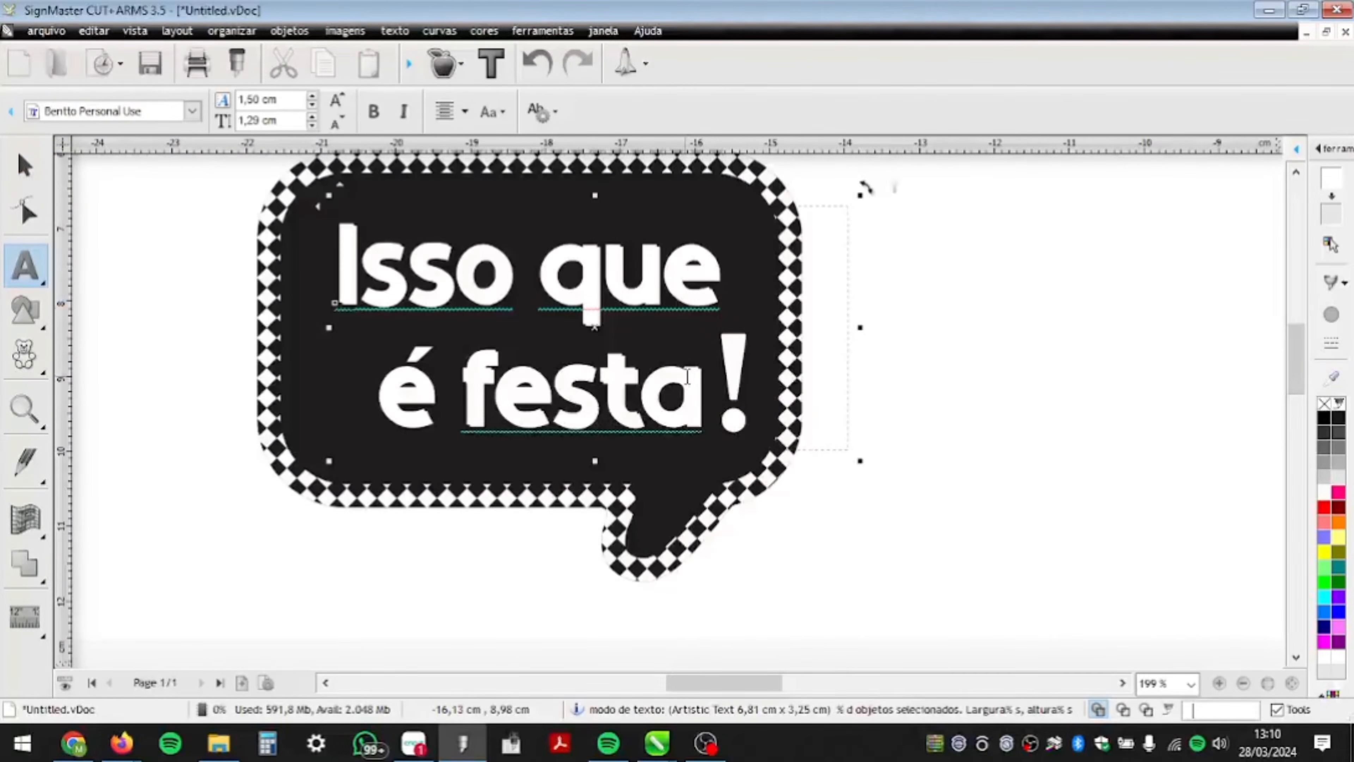
{"action": "key", "text": "ctrl+z"}
{"action": "double_click", "coordinate": [687, 382]}
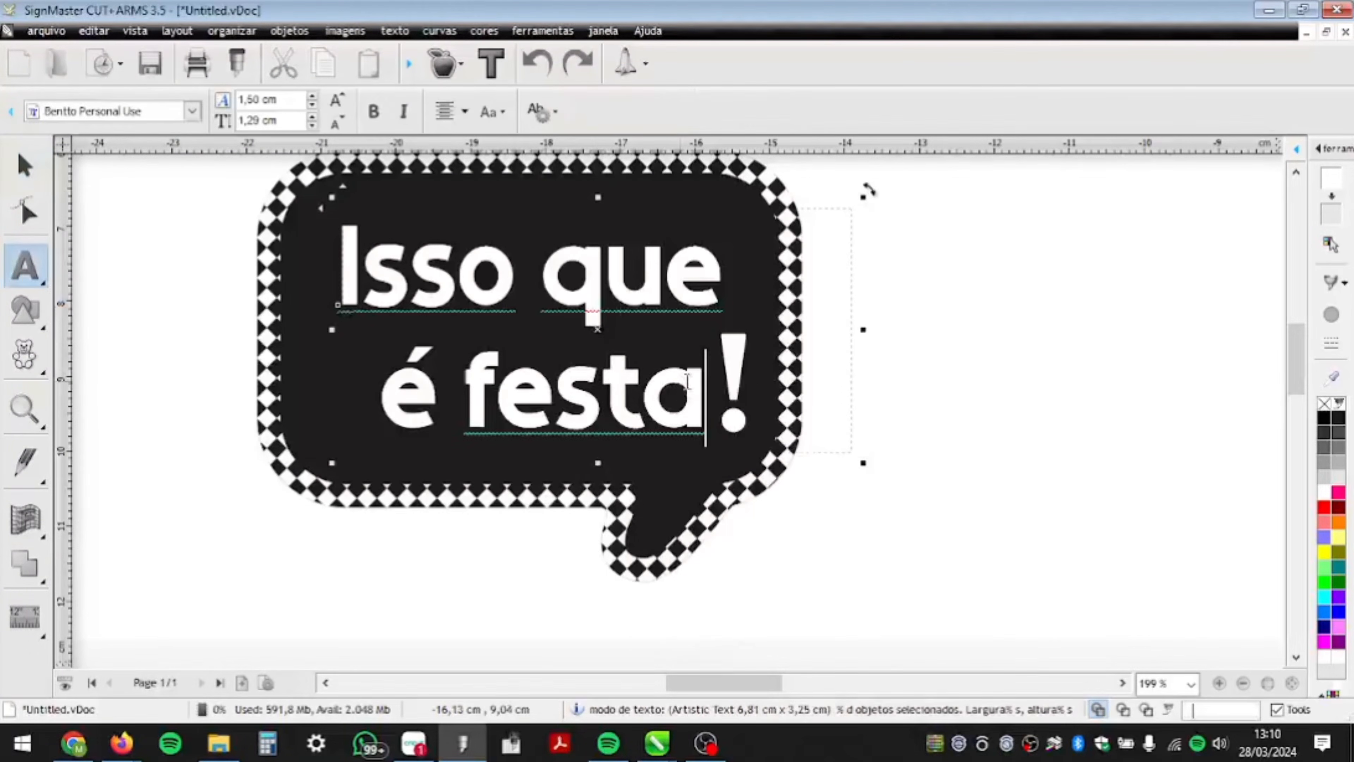
{"action": "left_click_drag", "start_coordinate": [687, 382], "coordinate": [387, 337]}
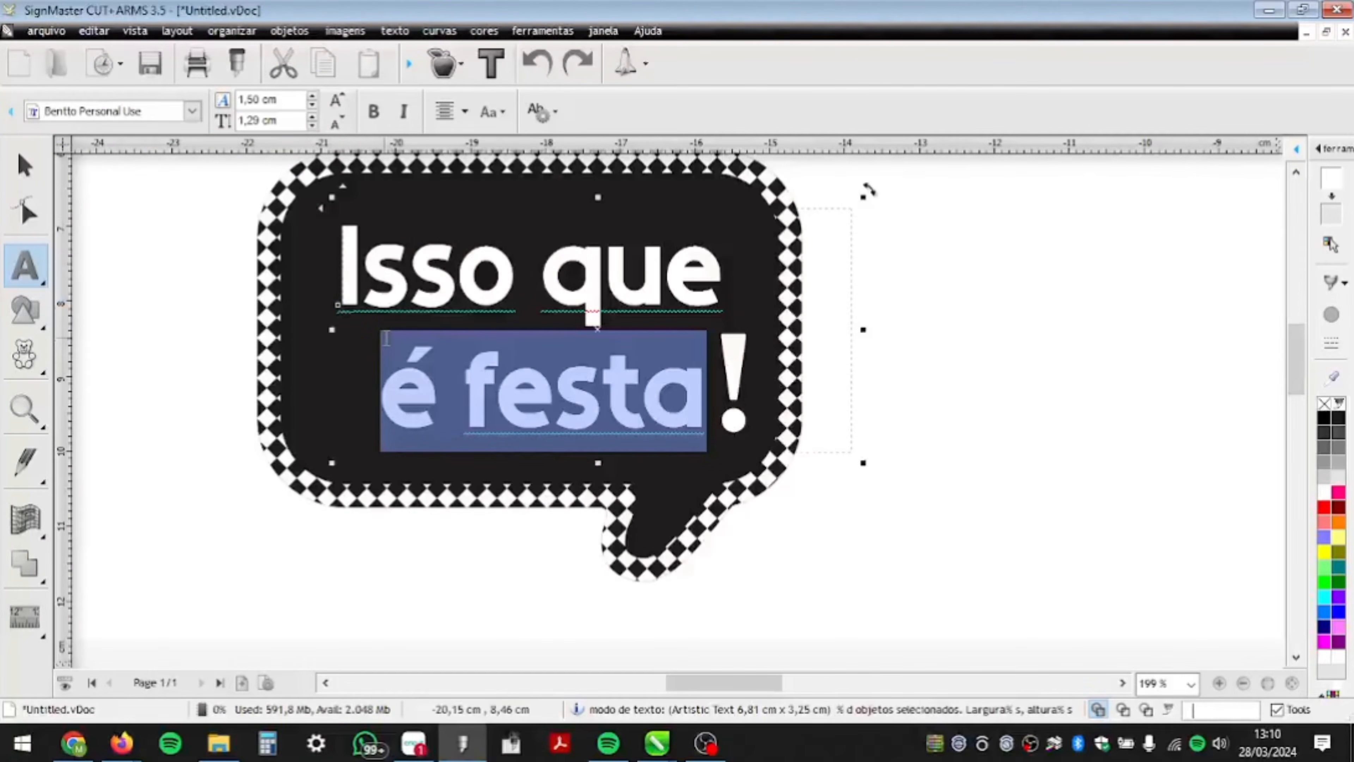
{"action": "key", "text": "BackSpace"}
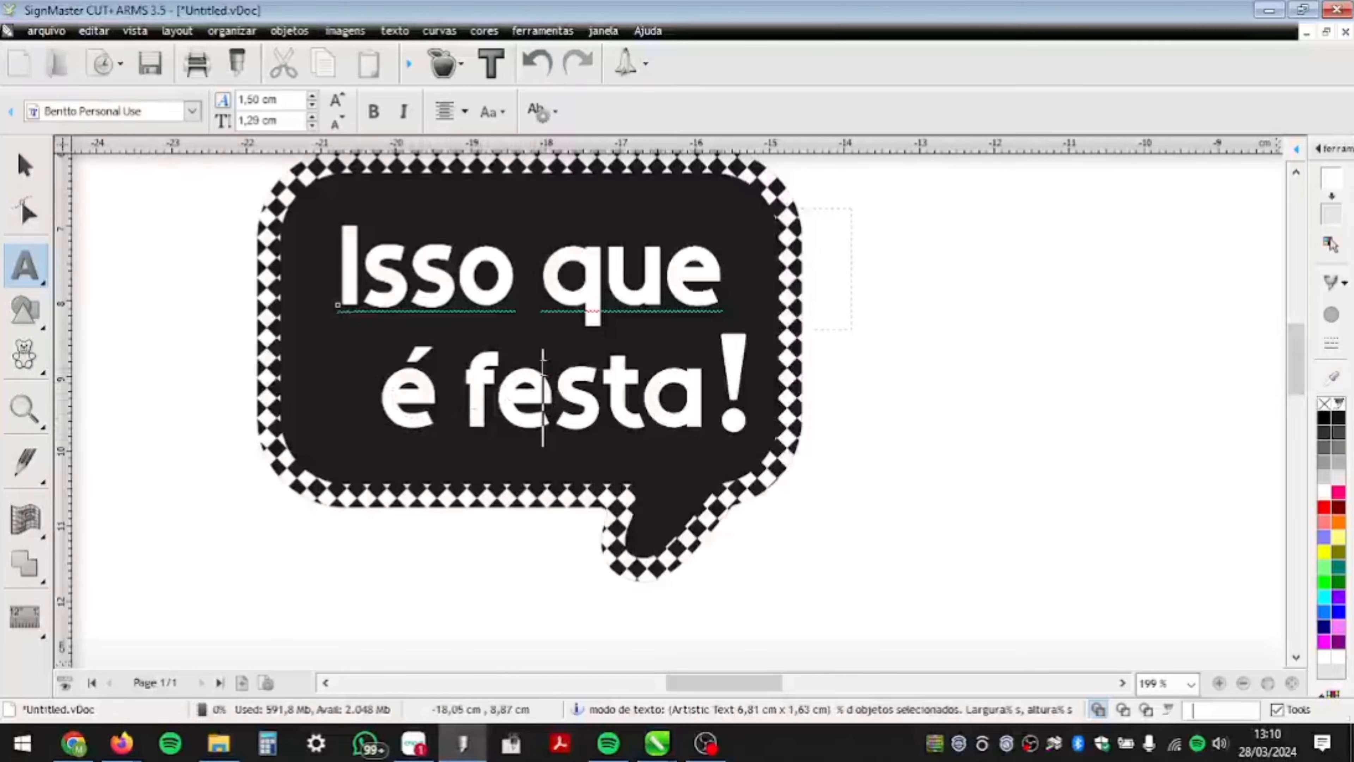
{"action": "left_click", "coordinate": [662, 279]}
{"action": "left_click", "coordinate": [723, 270]}
{"action": "left_click", "coordinate": [26, 166]}
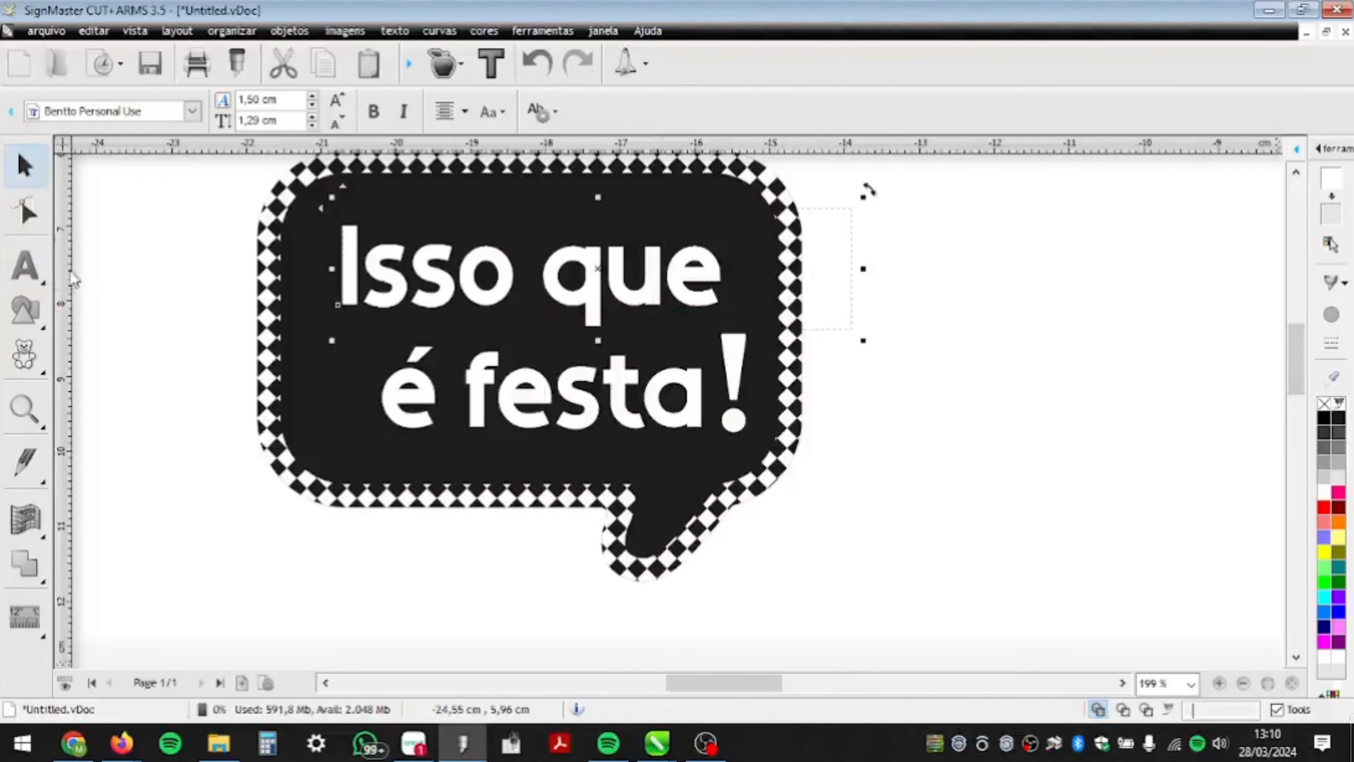
- Delete the "Isso que" line from the other stacked copy so it holds only "e festa"
{"action": "double_click", "coordinate": [618, 396]}
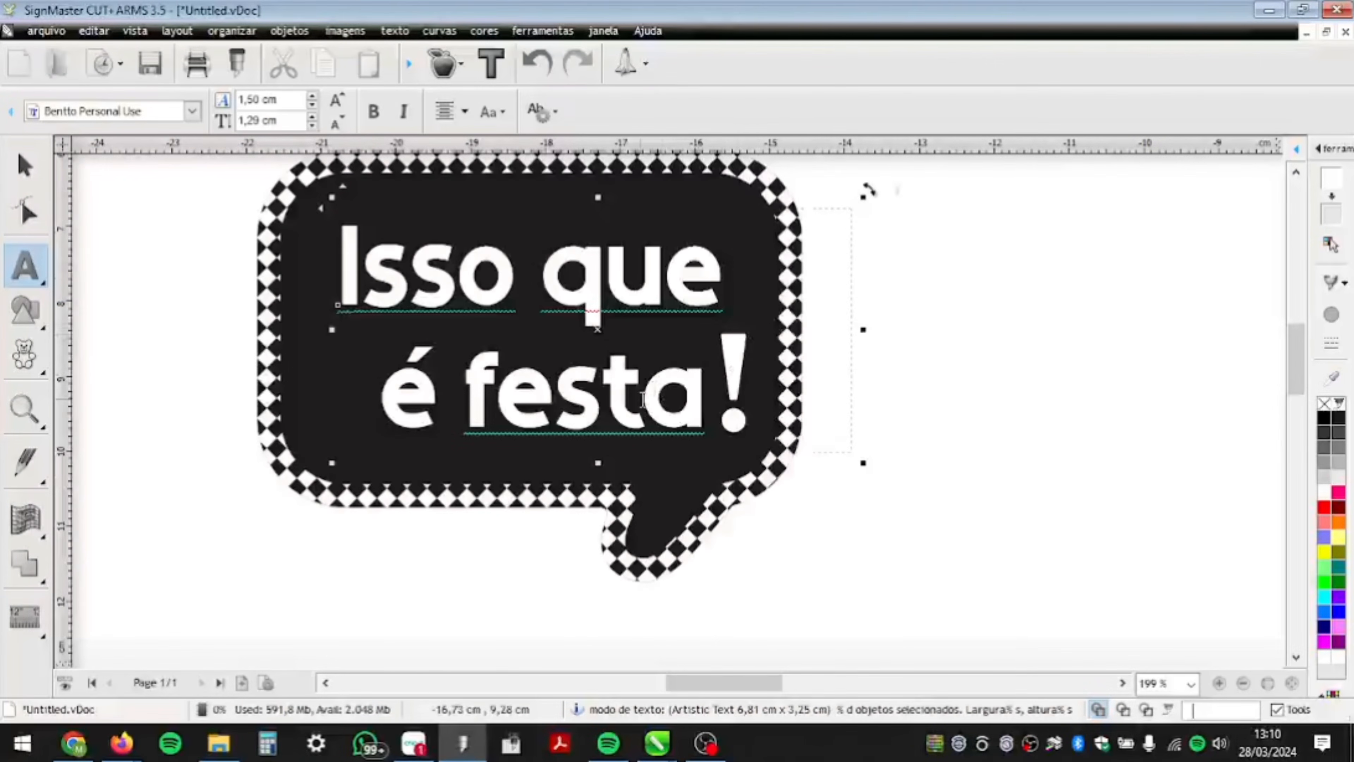
{"action": "left_click_drag", "start_coordinate": [380, 360], "coordinate": [333, 238]}
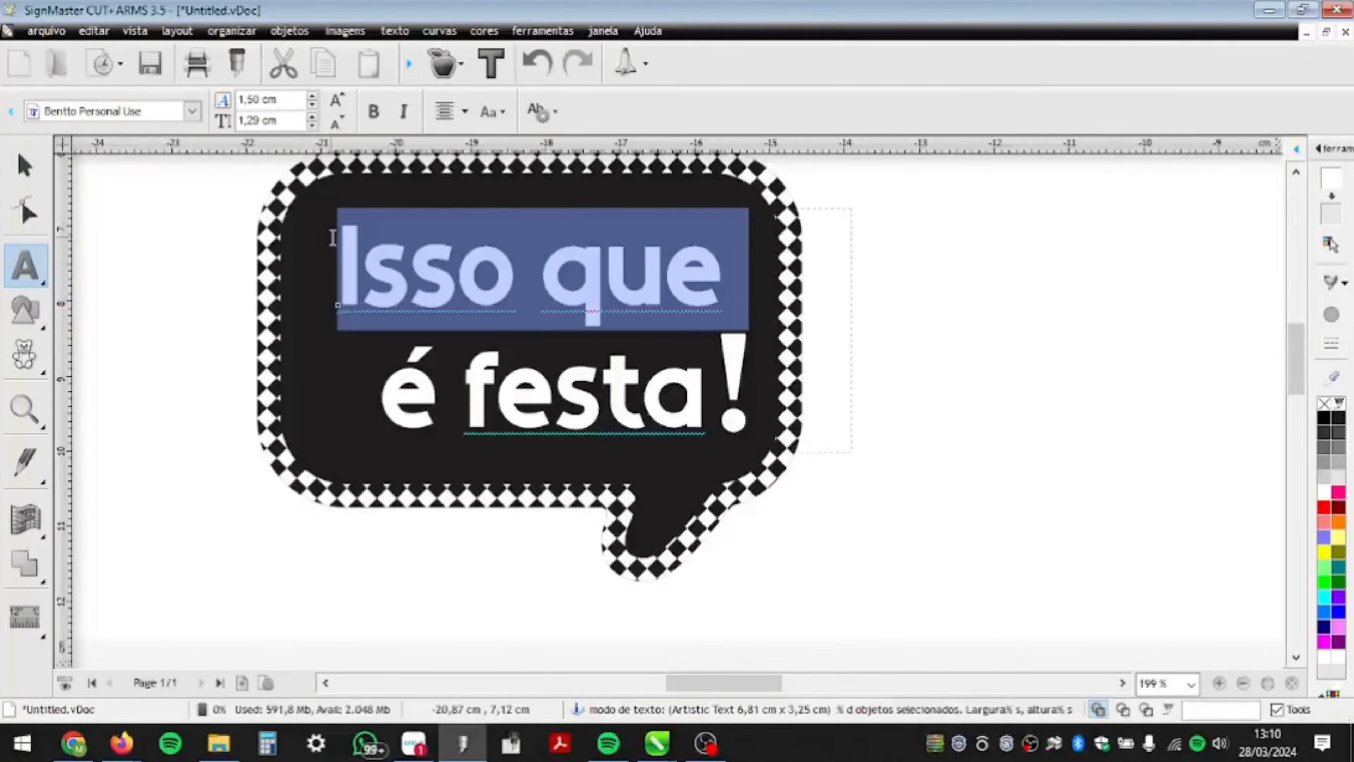
{"action": "key", "text": "Delete"}
{"action": "left_click", "coordinate": [25, 166]}
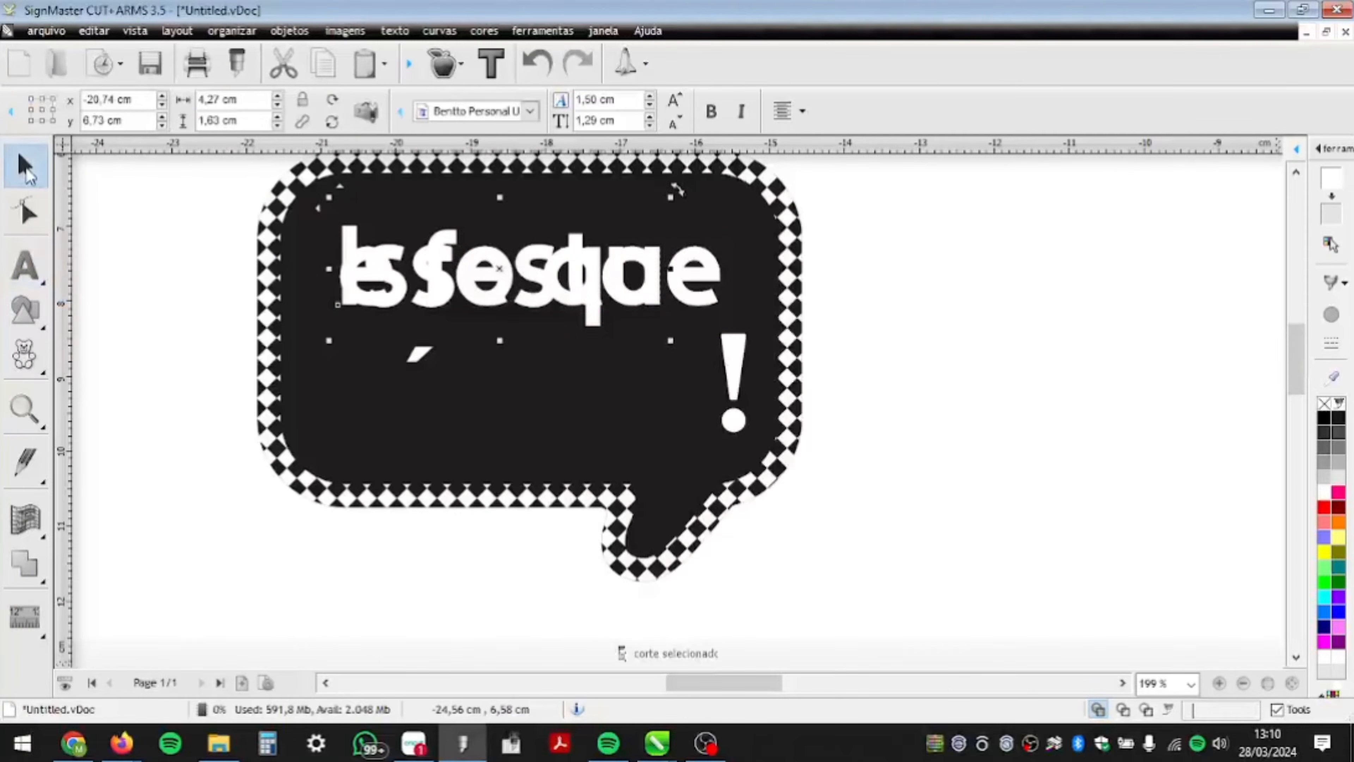
- Nudge the "e festa" line 1.7 cm down and 0.6 cm right to fit under its accent and beside the exclamation mark
{"action": "key", "text": "Down"}
{"action": "key", "text": "Down"}
{"action": "key", "text": "Down"}
{"action": "key", "text": "Down"}
{"action": "key", "text": "Down"}
{"action": "key", "text": "Down"}
{"action": "key", "text": "Down"}
{"action": "key", "text": "Down"}
{"action": "key", "text": "Down"}
{"action": "key", "text": "Down"}
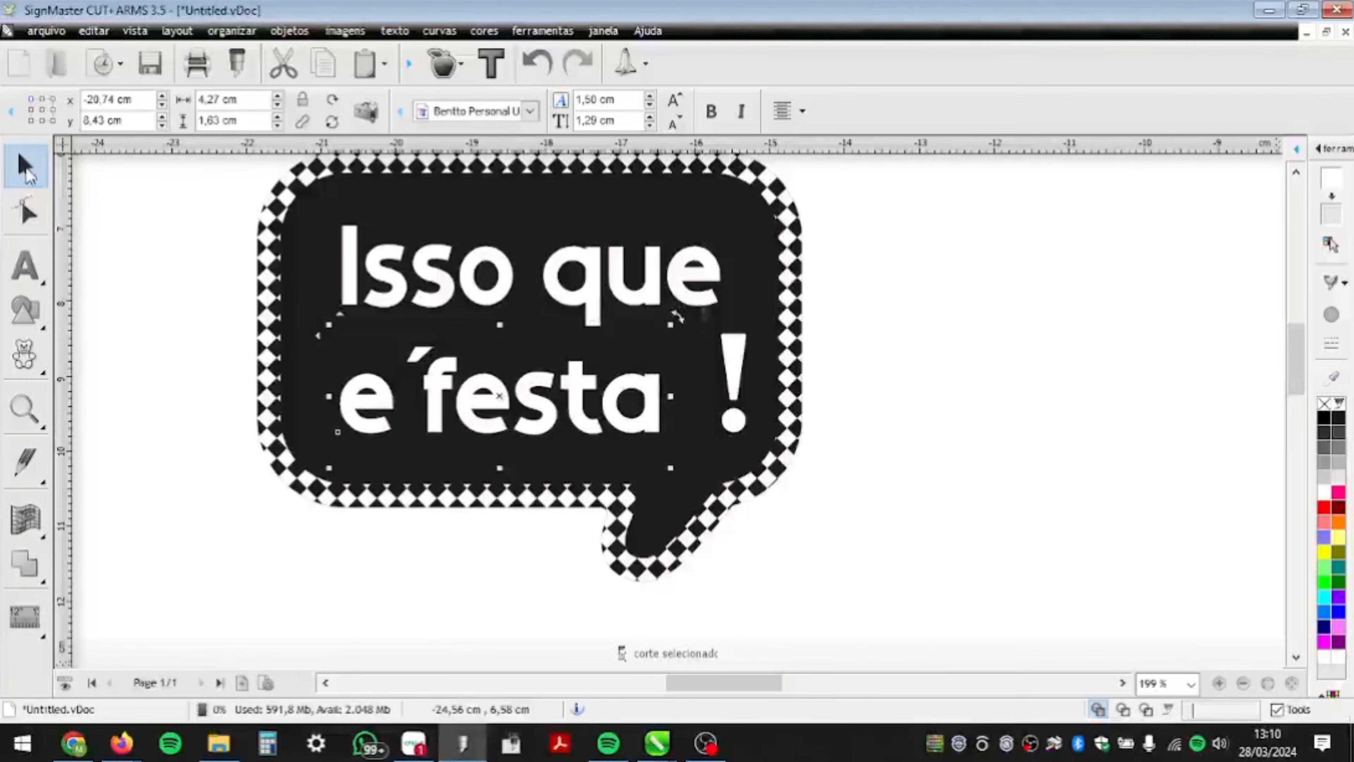
{"action": "key", "text": "Right"}
{"action": "key", "text": "Right"}
{"action": "key", "text": "Right"}
{"action": "key", "text": "Right"}
{"action": "key", "text": "Right"}
{"action": "key", "text": "Right"}
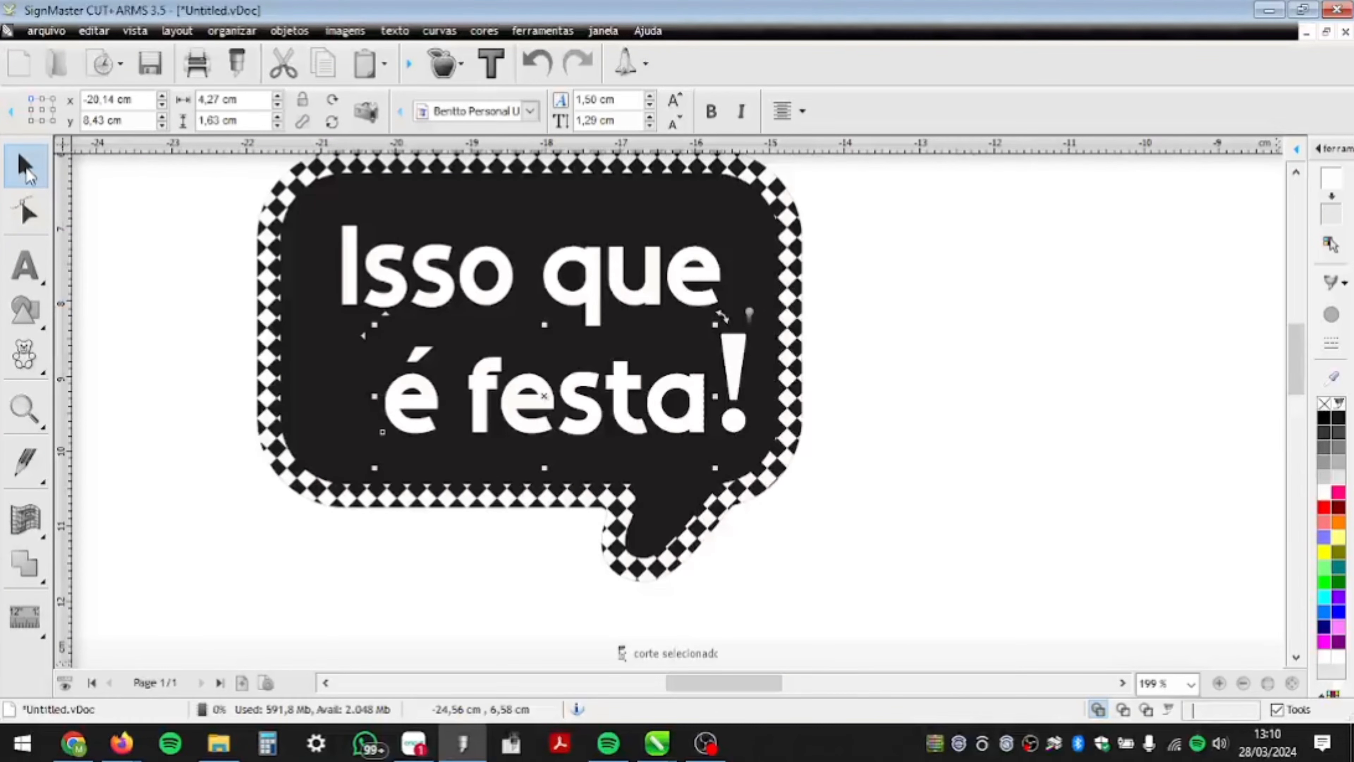
- Group the "e festa" line with its accent and exclamation mark
{"action": "left_click", "coordinate": [797, 370]}
{"action": "left_click_drag", "start_coordinate": [693, 414], "coordinate": [334, 320]}
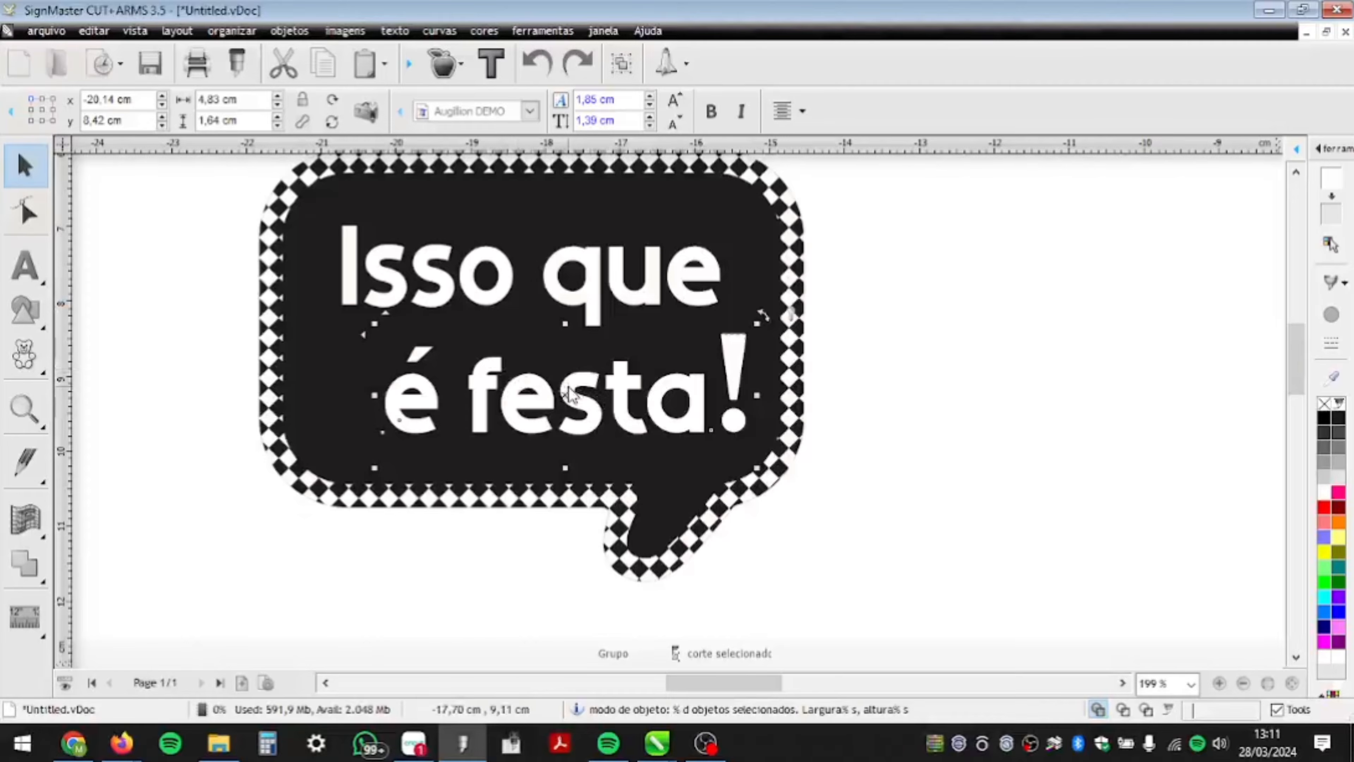
{"action": "right_click", "coordinate": [569, 394]}
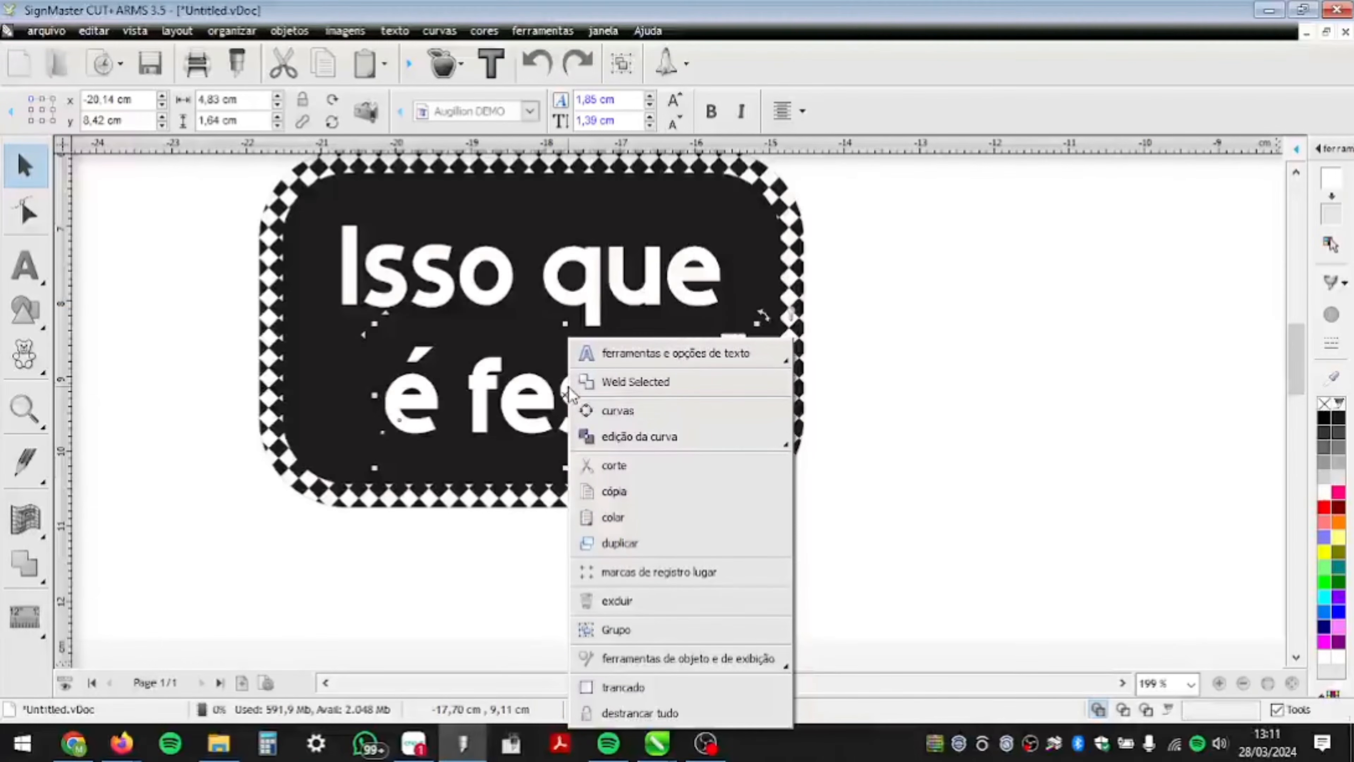
{"action": "left_click", "coordinate": [643, 632]}
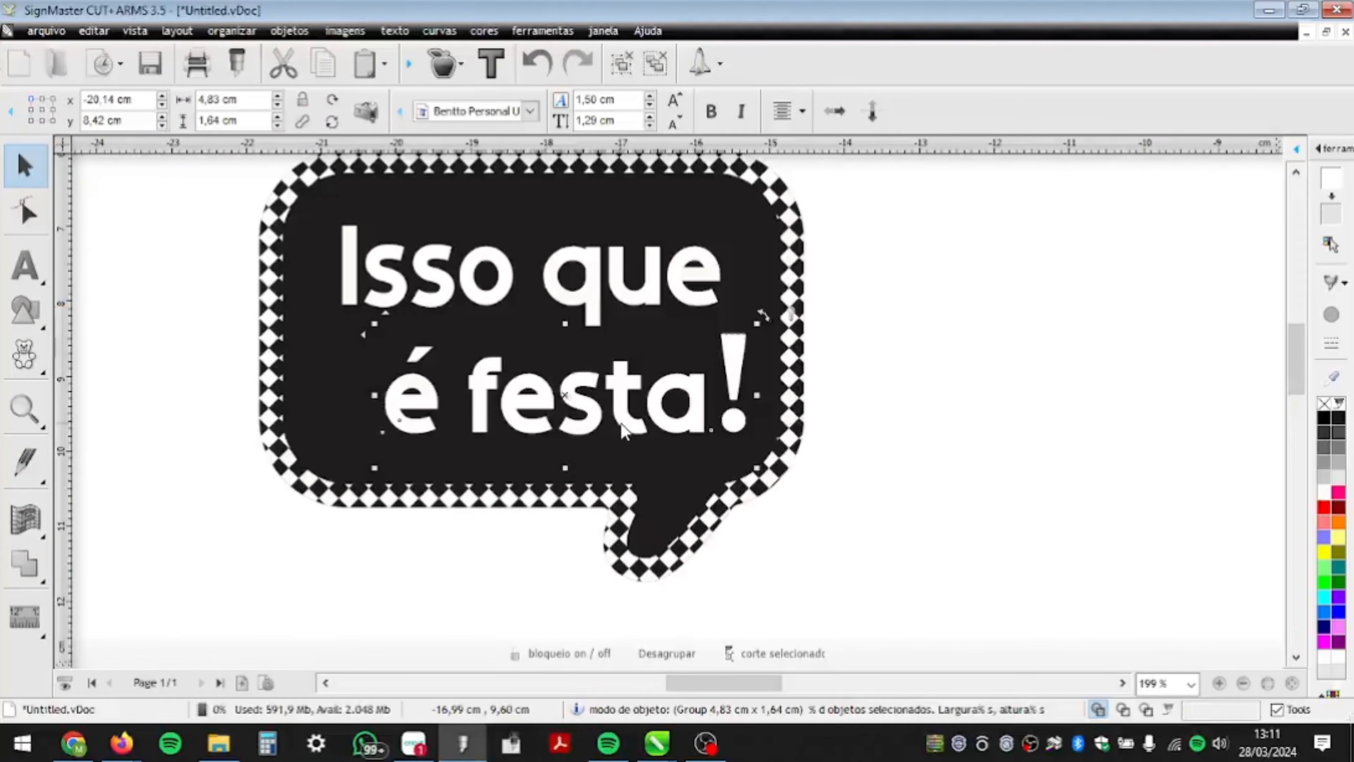
{"action": "mouse_move", "coordinate": [621, 423]}
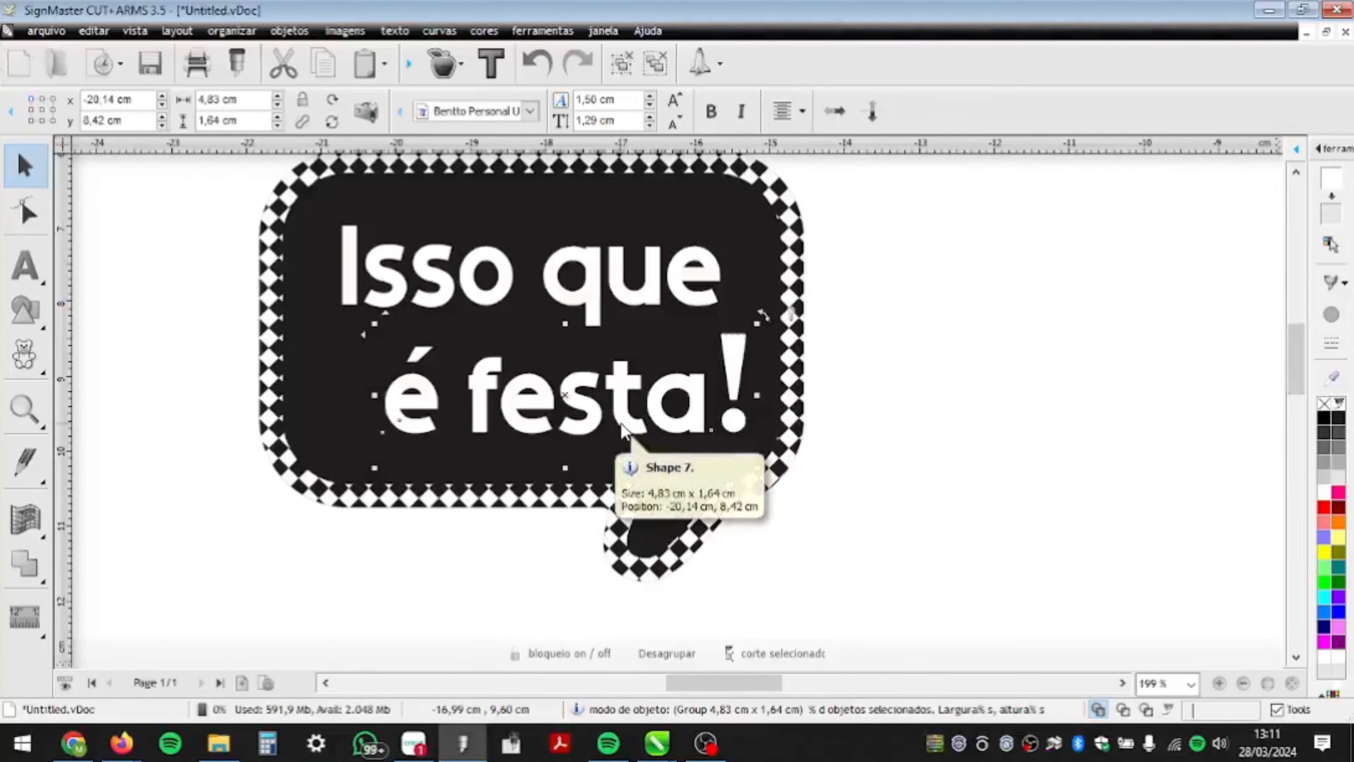
- Move the "é festa!" group about 0.4 cm to the left under "Isso que"
{"action": "left_click", "coordinate": [913, 441]}
{"action": "left_click_drag", "start_coordinate": [734, 375], "coordinate": [704, 380]}
{"action": "left_click", "coordinate": [938, 463]}
{"action": "left_click", "coordinate": [731, 383]}
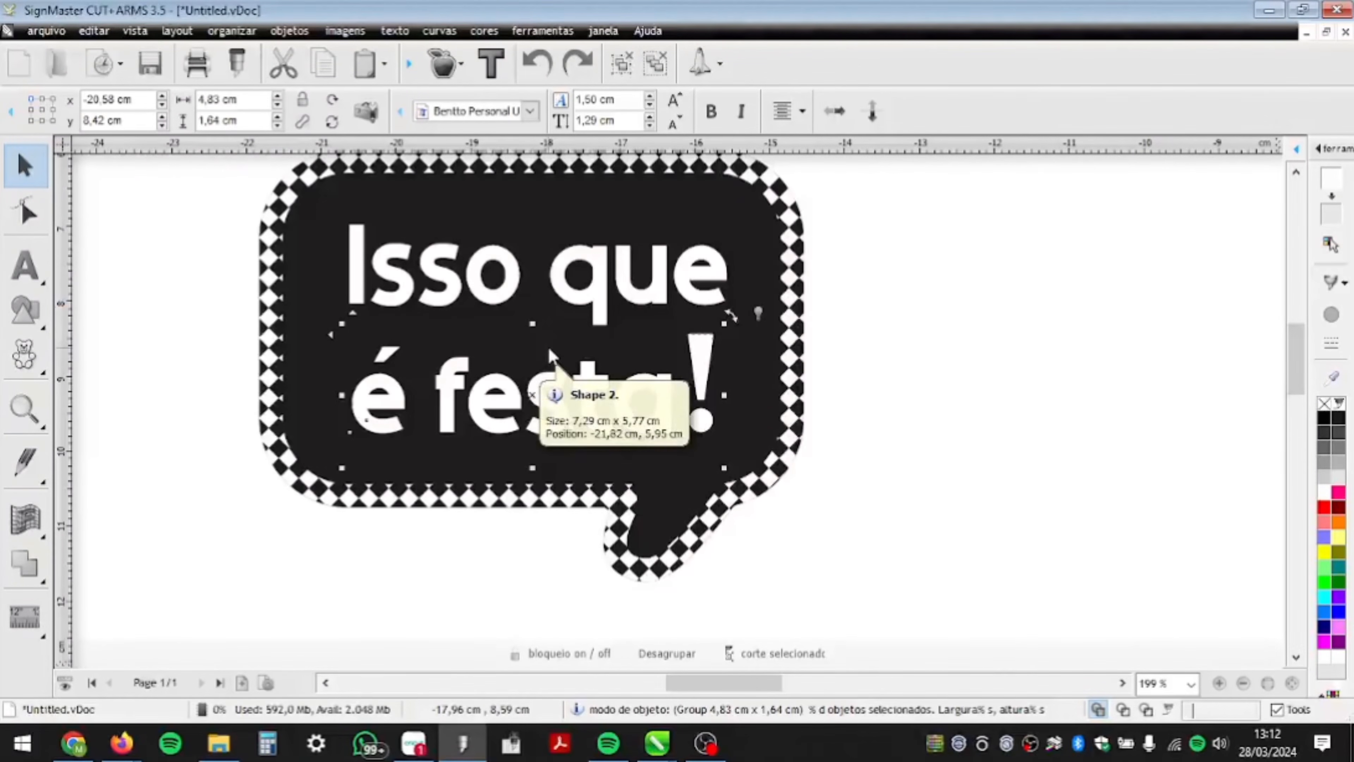
- Shift both text lines slightly up inside the speech bubble and centre "é festa!" horizontally under "Isso que"
{"action": "left_click", "coordinate": [604, 285], "text": "shift"}
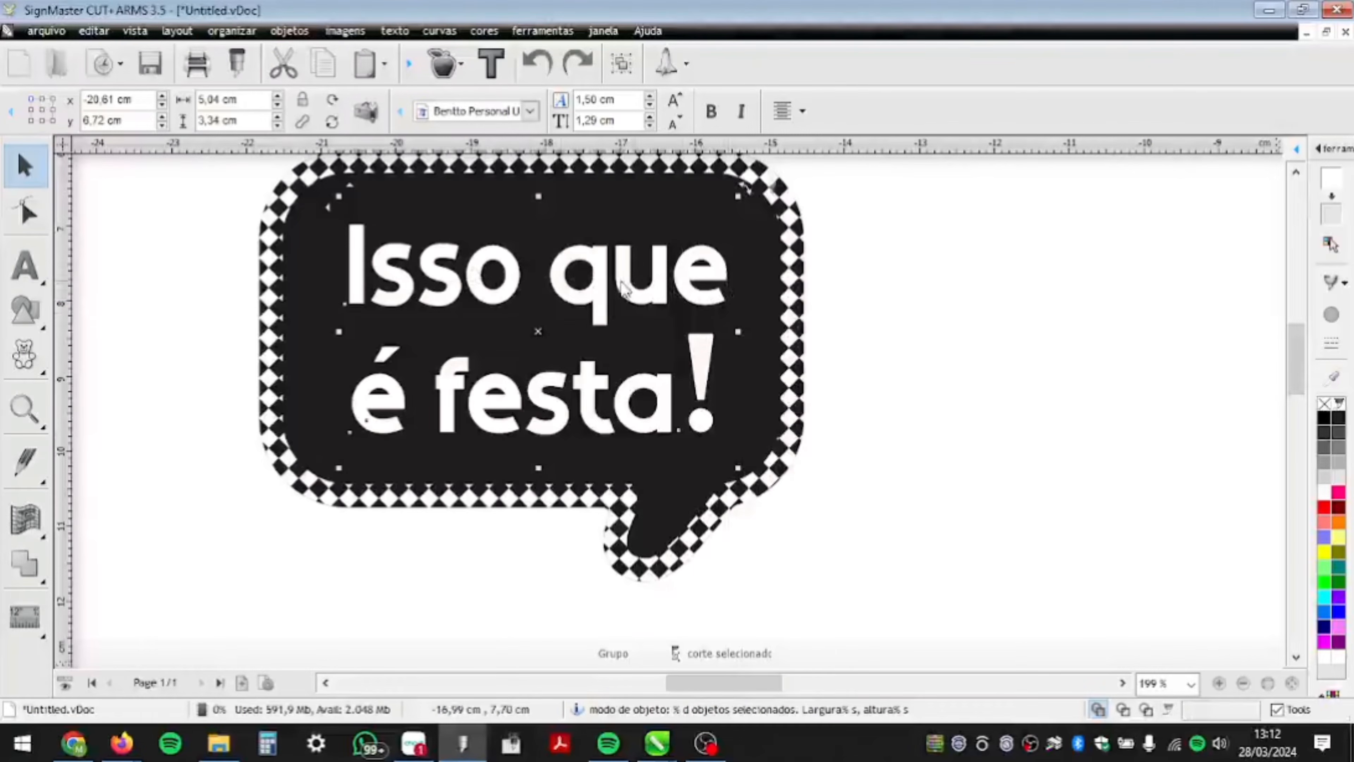
{"action": "mouse_move", "coordinate": [553, 338]}
{"action": "left_mouse_down"}
{"action": "mouse_move", "coordinate": [841, 381]}
{"action": "mouse_move", "coordinate": [520, 306]}
{"action": "mouse_move", "coordinate": [523, 328]}
{"action": "mouse_move", "coordinate": [538, 326]}
{"action": "left_mouse_up"}
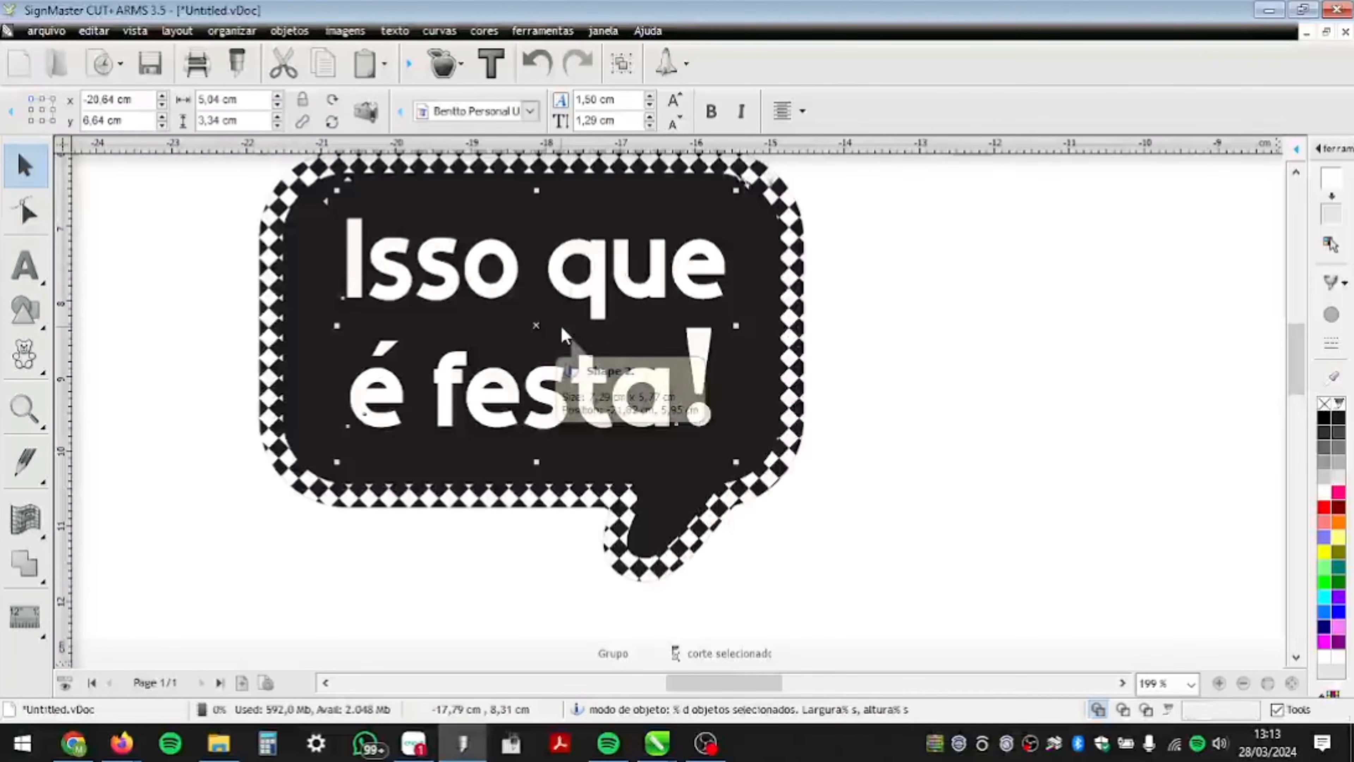
{"action": "key", "text": "c"}
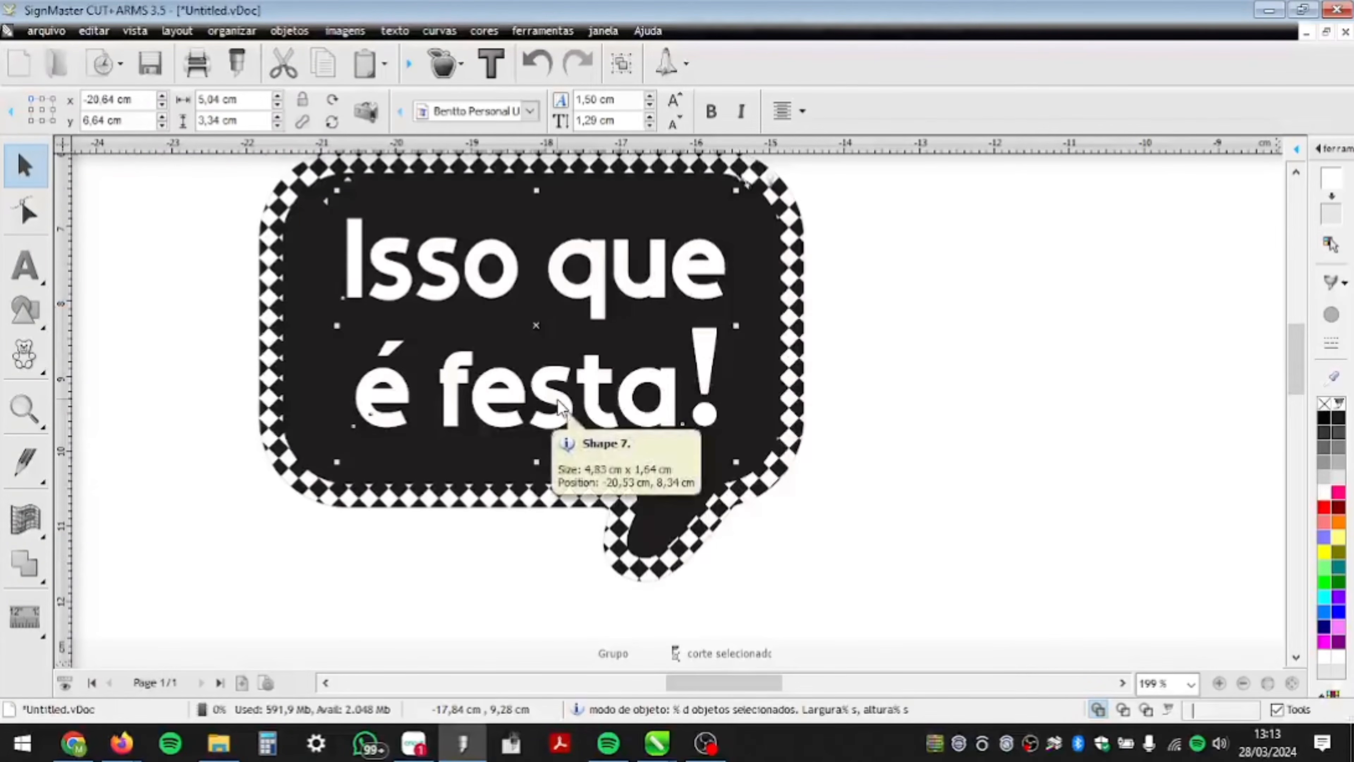
- Group the two text lines and move them with the speech bubble about 0.5 cm to the right
{"action": "left_click", "coordinate": [855, 462]}
{"action": "left_click_drag", "start_coordinate": [710, 356], "coordinate": [744, 377]}
{"action": "left_click", "coordinate": [979, 419]}
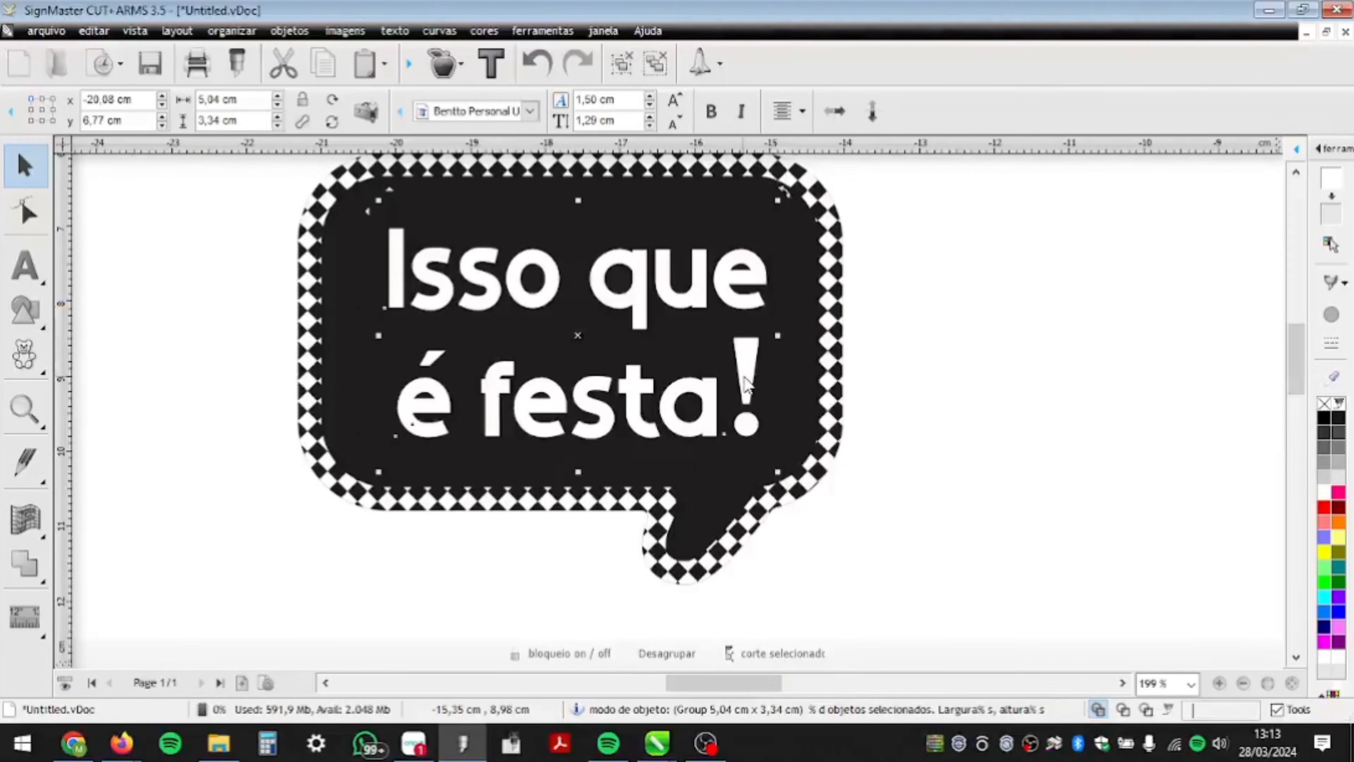
- Group the speech bubble with its "Isso que é festa!" text and move it about 3.2 cm left and 0.6 cm down
{"action": "left_click", "coordinate": [950, 404]}
{"action": "scroll", "coordinate": [710, 448], "scroll_direction": "down", "scroll_amount": 3}
{"action": "left_click_drag", "start_coordinate": [879, 572], "coordinate": [357, 191]}
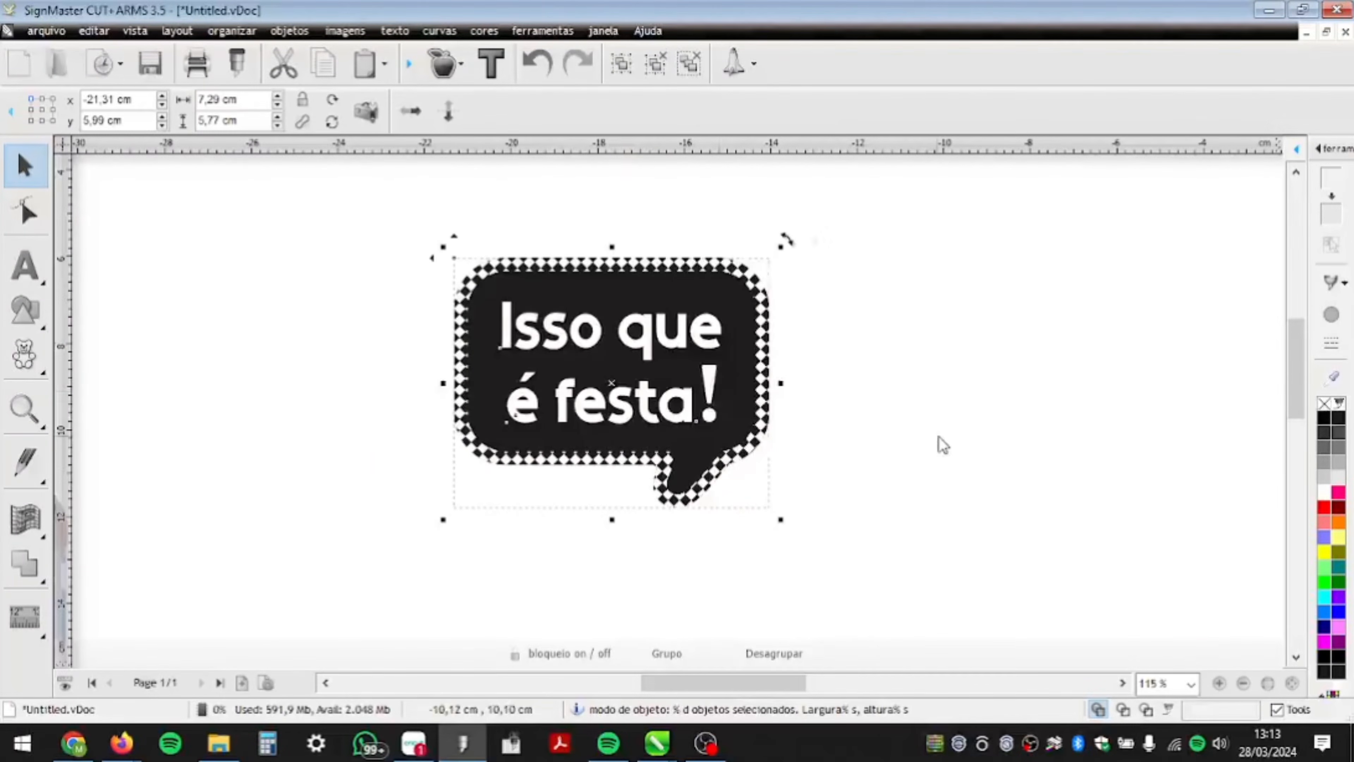
{"action": "left_click", "coordinate": [945, 445]}
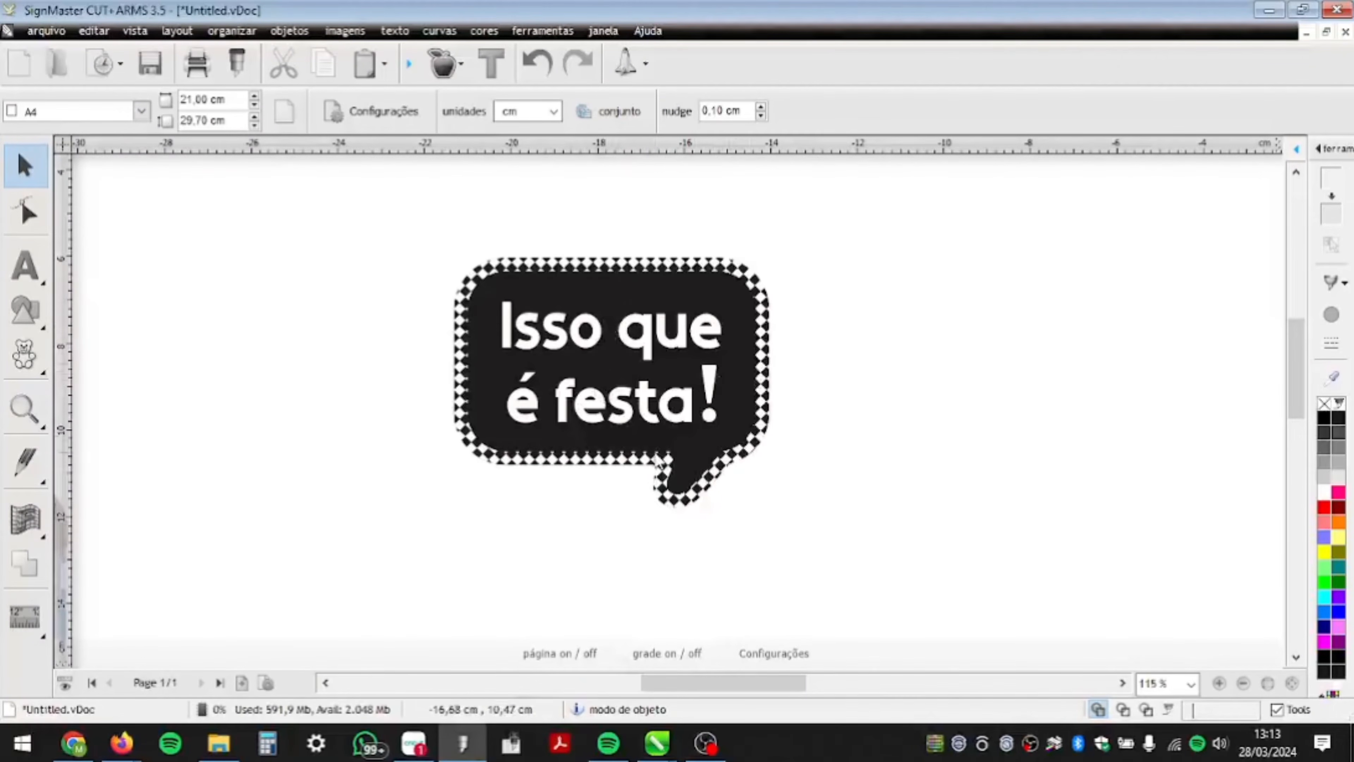
{"action": "left_click_drag", "start_coordinate": [858, 543], "coordinate": [360, 212]}
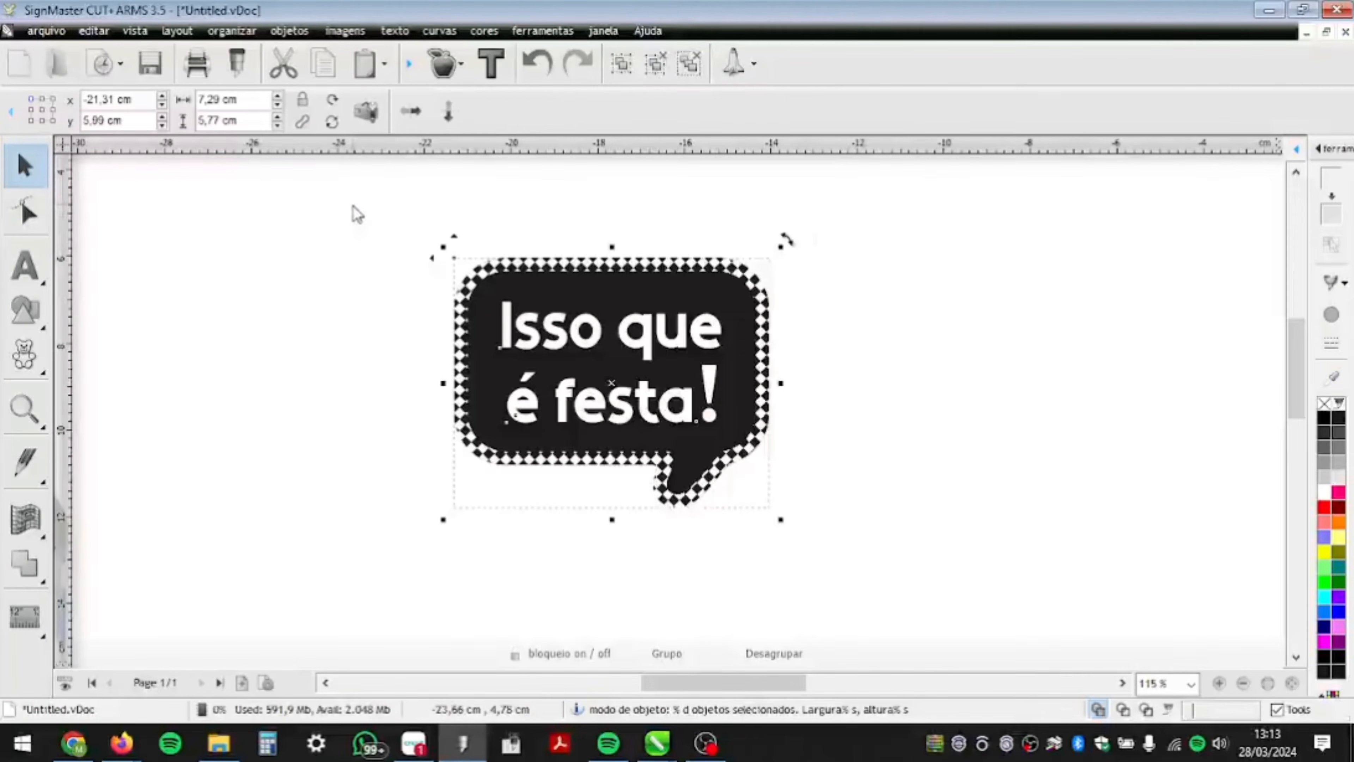
{"action": "left_click", "coordinate": [795, 324]}
{"action": "left_click_drag", "start_coordinate": [692, 356], "coordinate": [664, 318]}
{"action": "left_click_drag", "start_coordinate": [603, 376], "coordinate": [545, 431]}
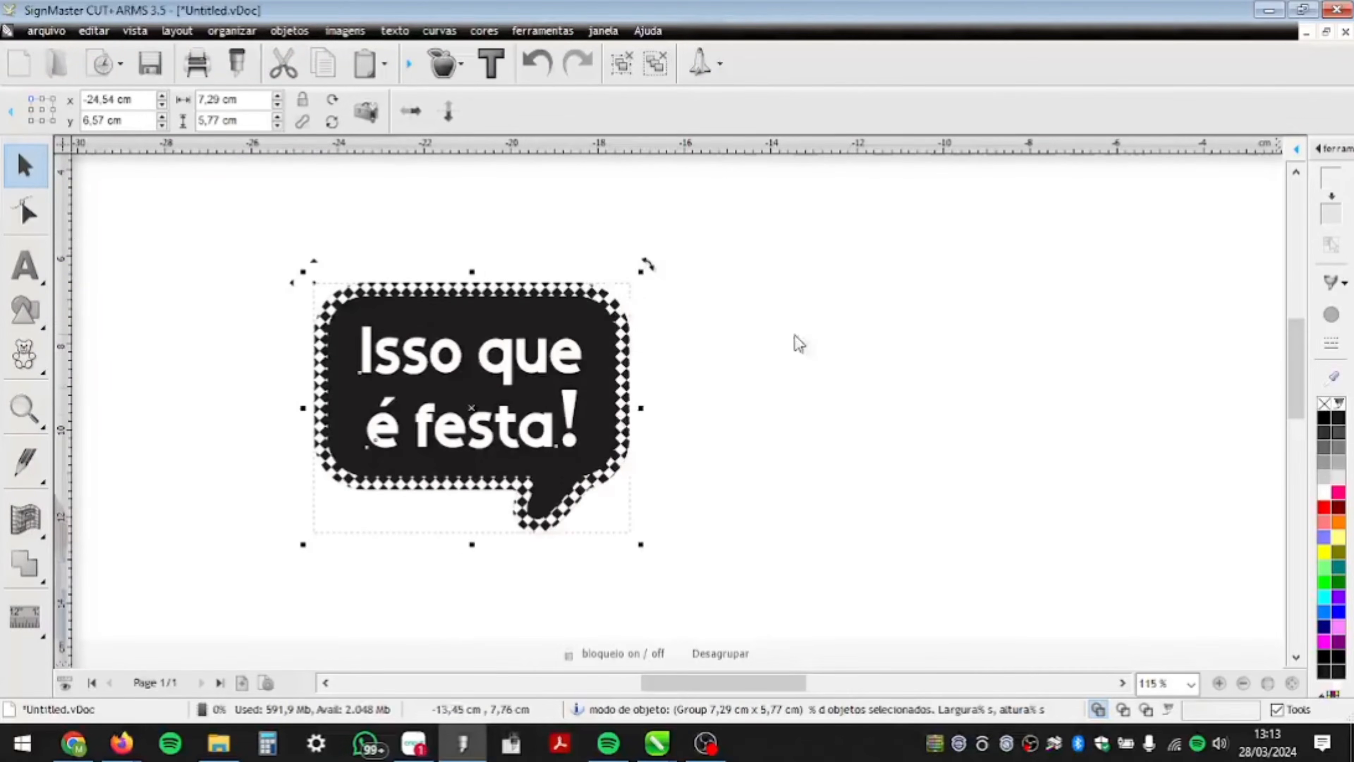
- Move the "Isso que é festa!" bubble close to the bottles and space the other two speech bubbles apart beside it
{"action": "left_click", "coordinate": [933, 305]}
{"action": "scroll", "coordinate": [933, 305], "scroll_direction": "down", "scroll_amount": 2}
{"action": "scroll", "coordinate": [934, 308], "scroll_direction": "down", "scroll_amount": 3}
{"action": "scroll", "coordinate": [1049, 408], "scroll_direction": "up", "scroll_amount": 2}
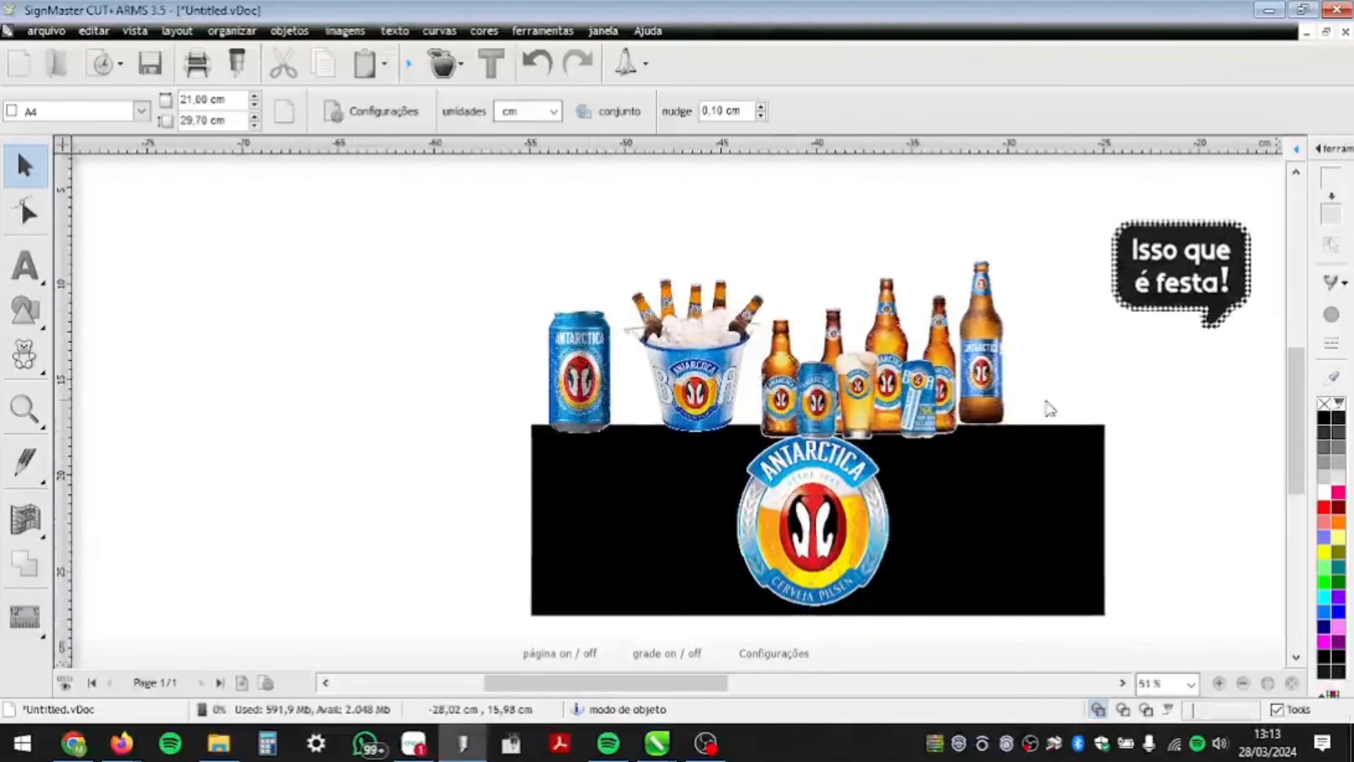
{"action": "left_click_drag", "start_coordinate": [1181, 286], "coordinate": [1055, 288]}
{"action": "scroll", "coordinate": [1143, 305], "scroll_direction": "down", "scroll_amount": 1}
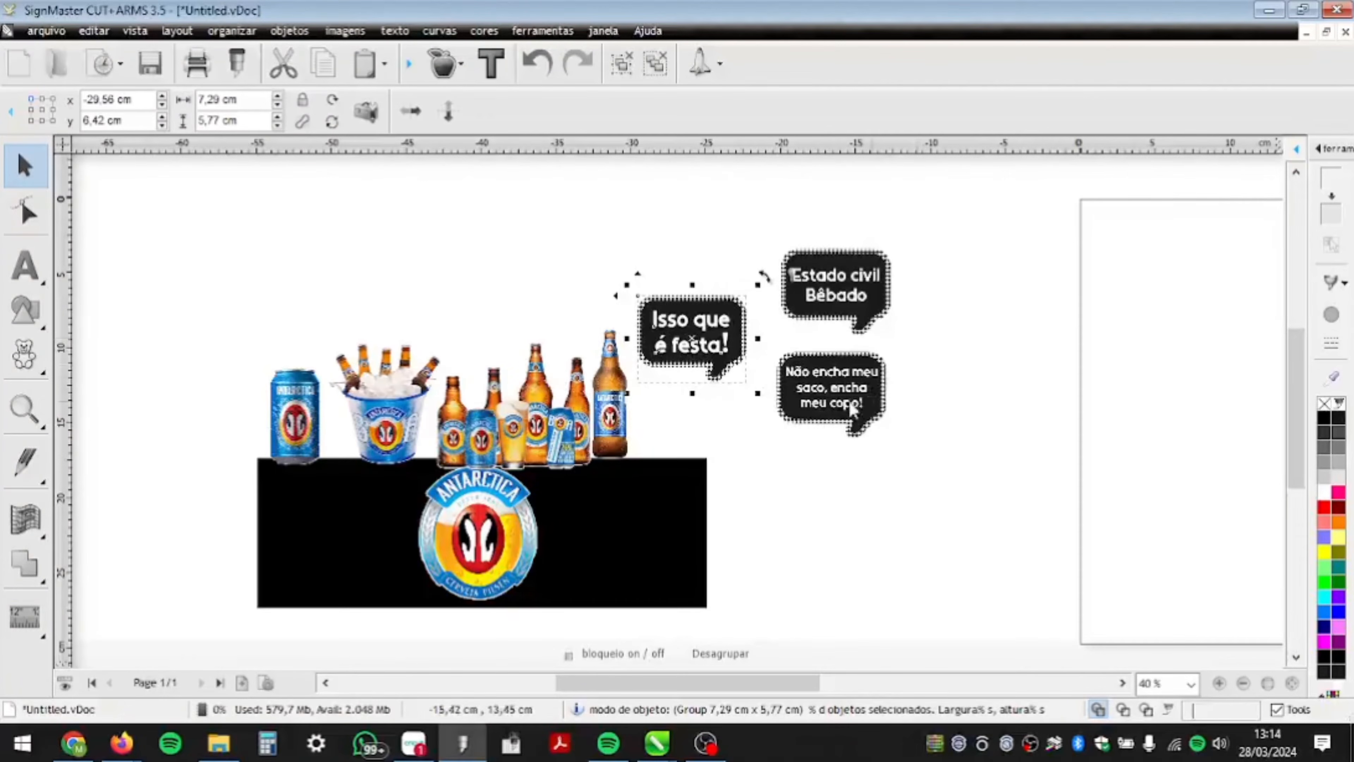
{"action": "left_click_drag", "start_coordinate": [843, 431], "coordinate": [834, 456]}
{"action": "left_click_drag", "start_coordinate": [731, 344], "coordinate": [744, 344]}
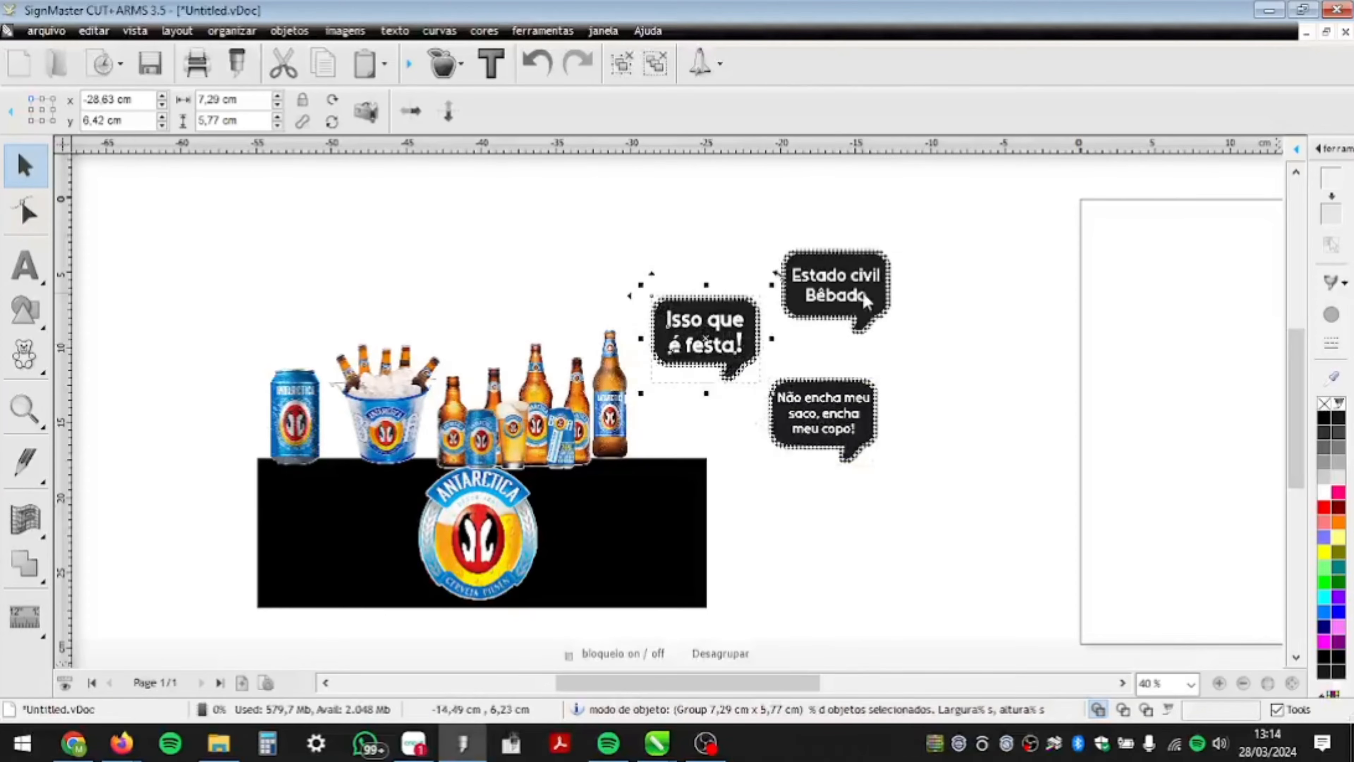
{"action": "left_click_drag", "start_coordinate": [865, 303], "coordinate": [866, 307]}
- Add the person's first name as text, enlarge it to about 10.15 × 3.62 cm and place it beside the speech bubbles
{"action": "left_click", "coordinate": [24, 266]}
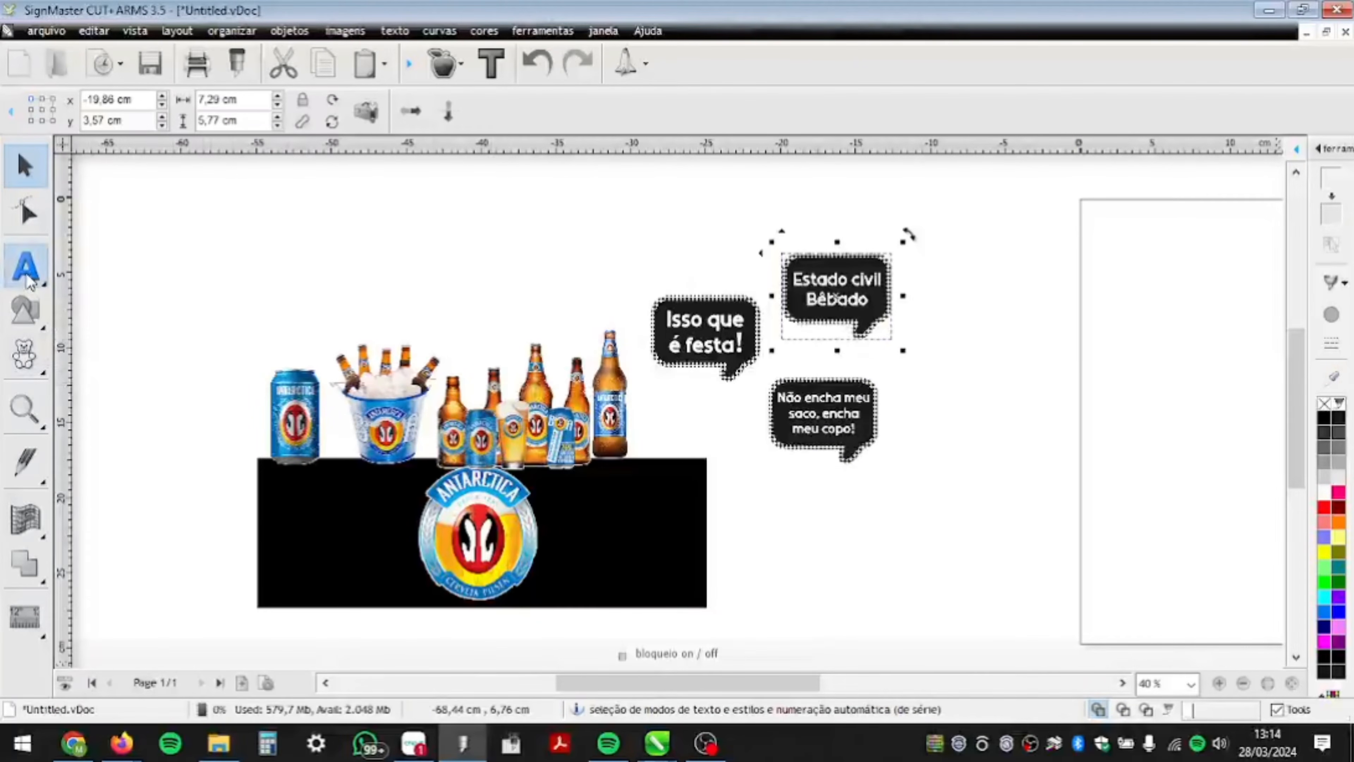
{"action": "left_click", "coordinate": [1156, 356]}
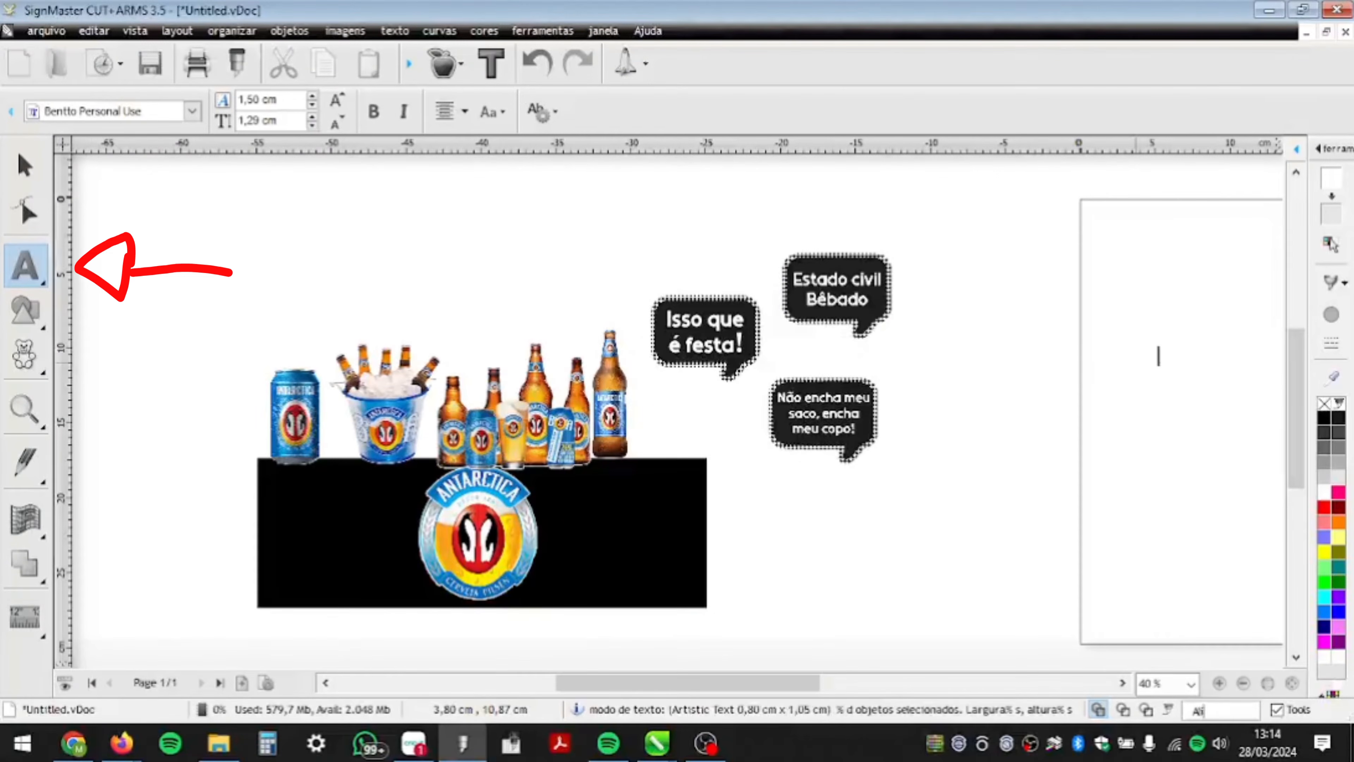
{"action": "left_click", "coordinate": [25, 165]}
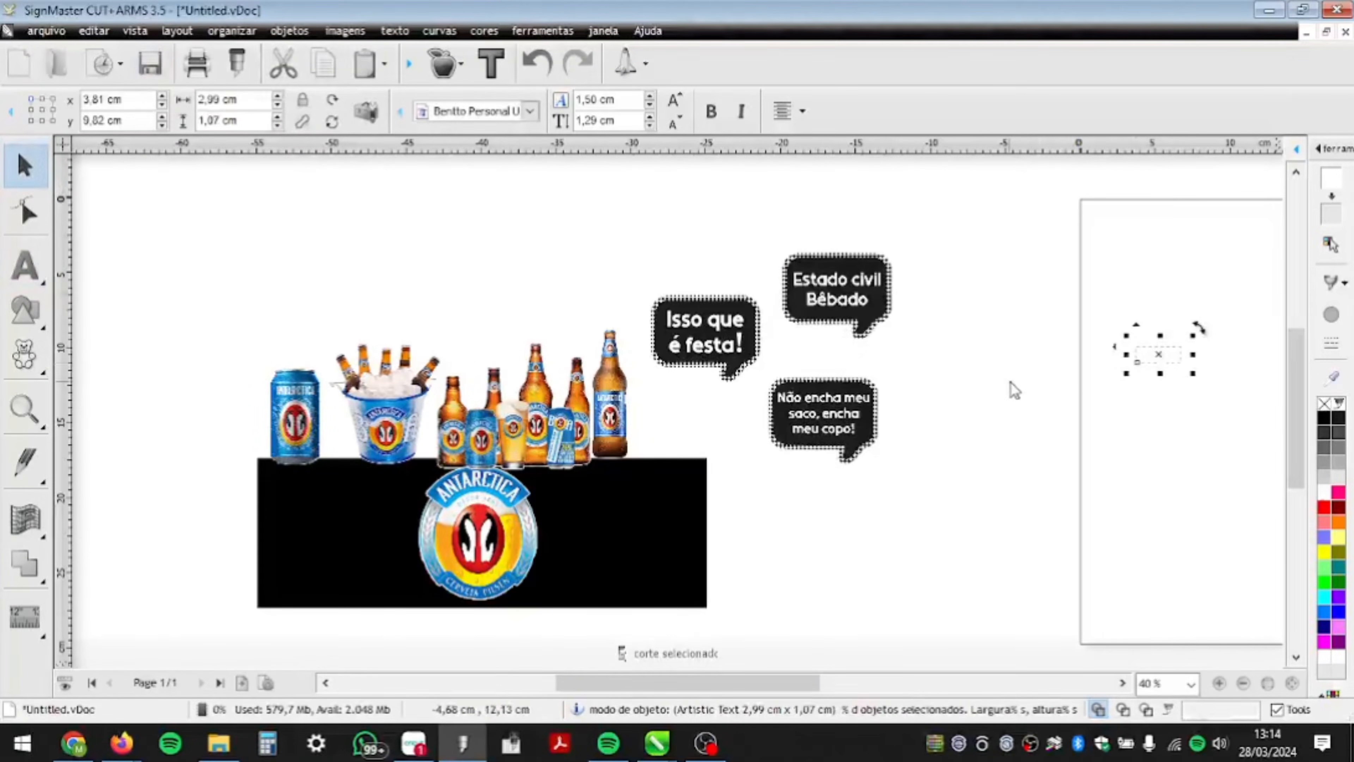
{"action": "left_click_drag", "start_coordinate": [1190, 376], "coordinate": [1266, 421]}
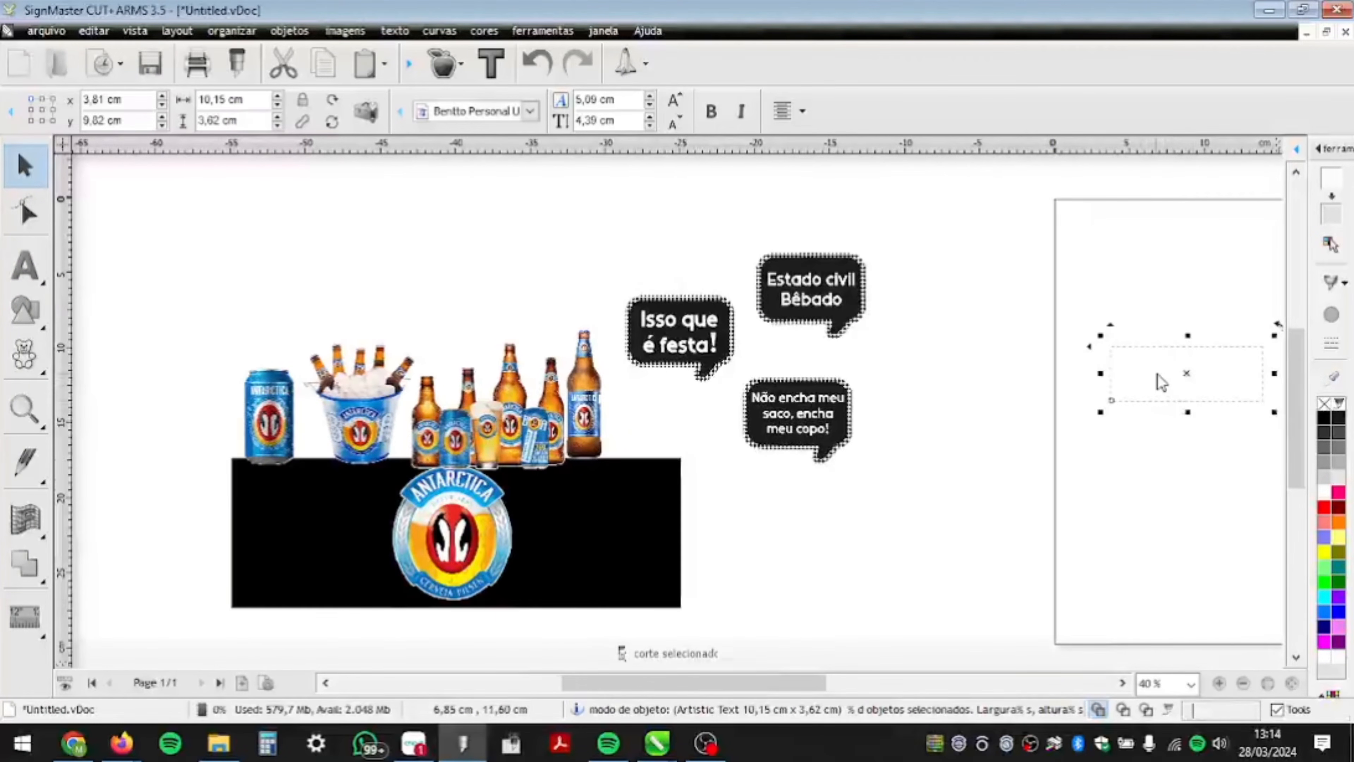
{"action": "left_click_drag", "start_coordinate": [1157, 380], "coordinate": [987, 422]}
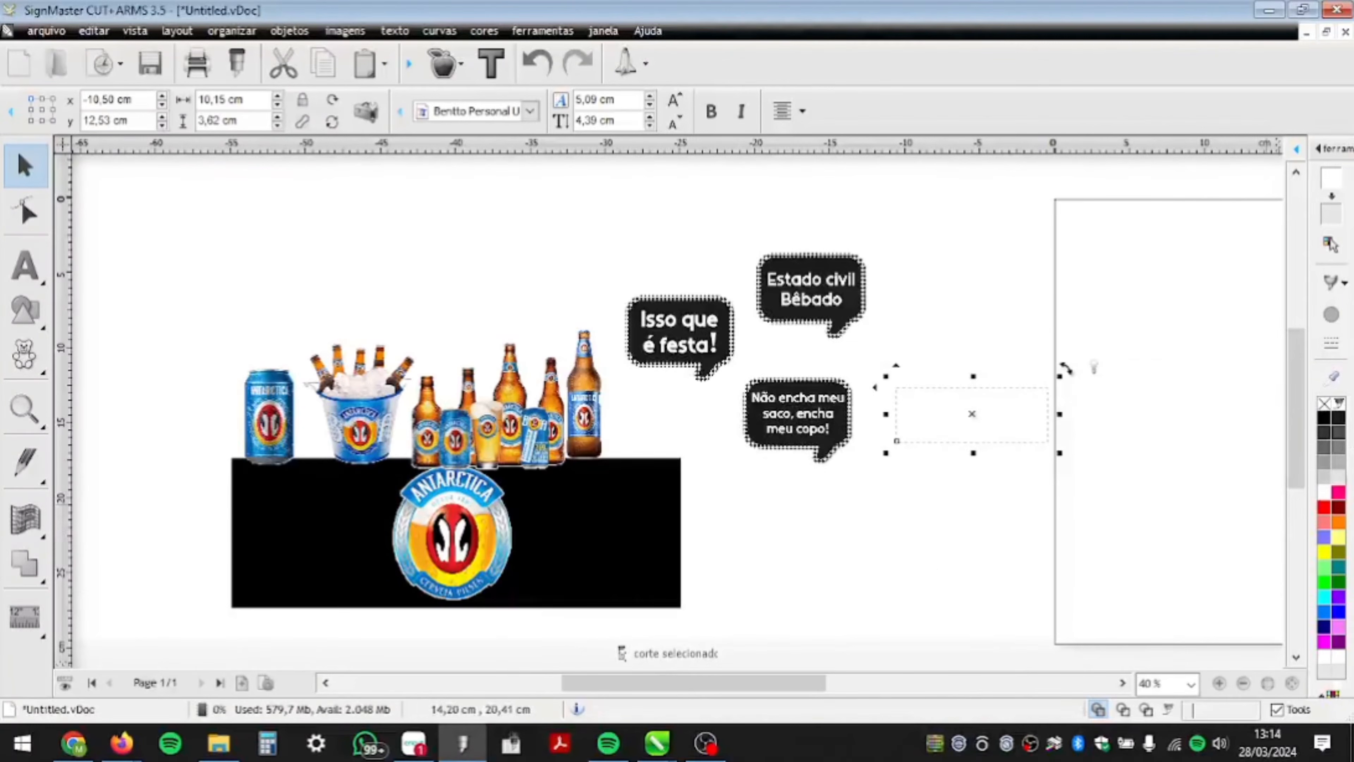
- Fill the name text with a blue sampled from the Antarctica logo
{"action": "left_click", "coordinate": [1324, 538]}
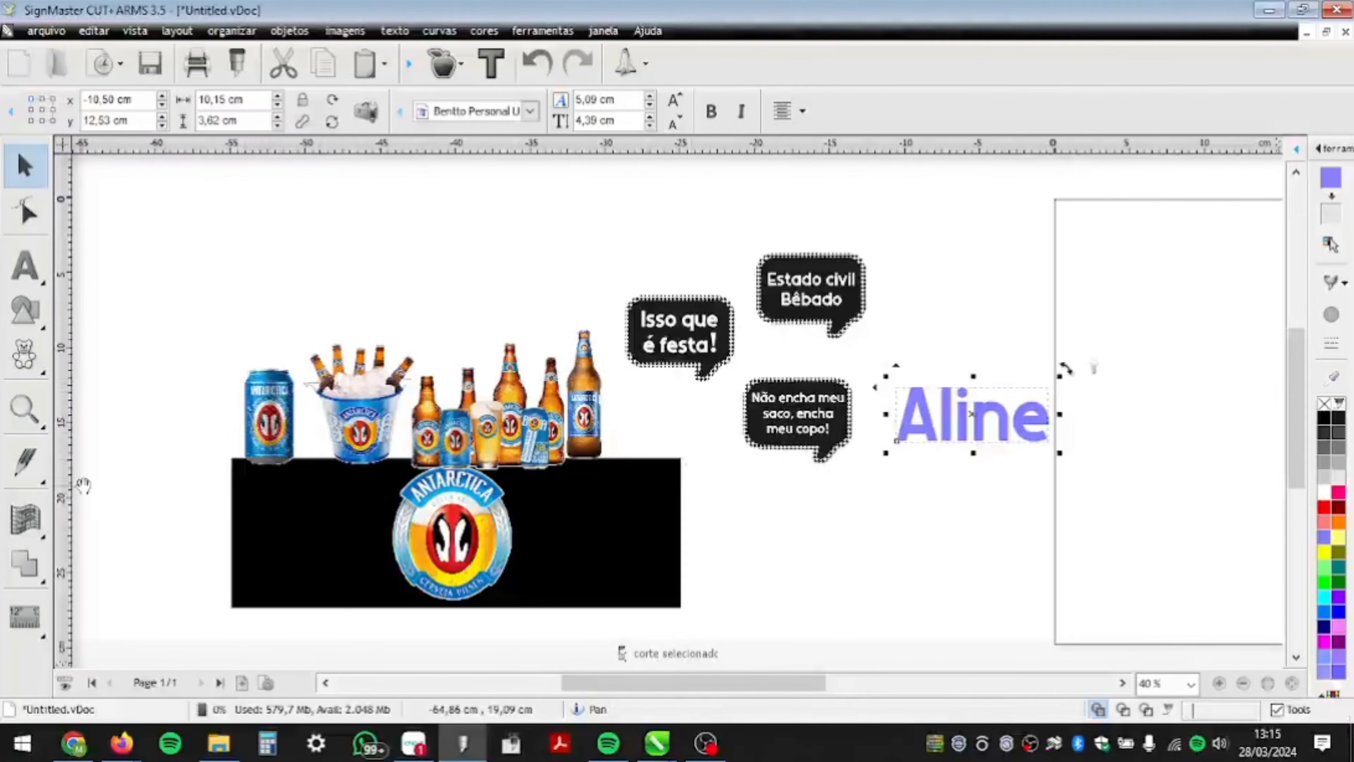
{"action": "left_click", "coordinate": [1335, 375]}
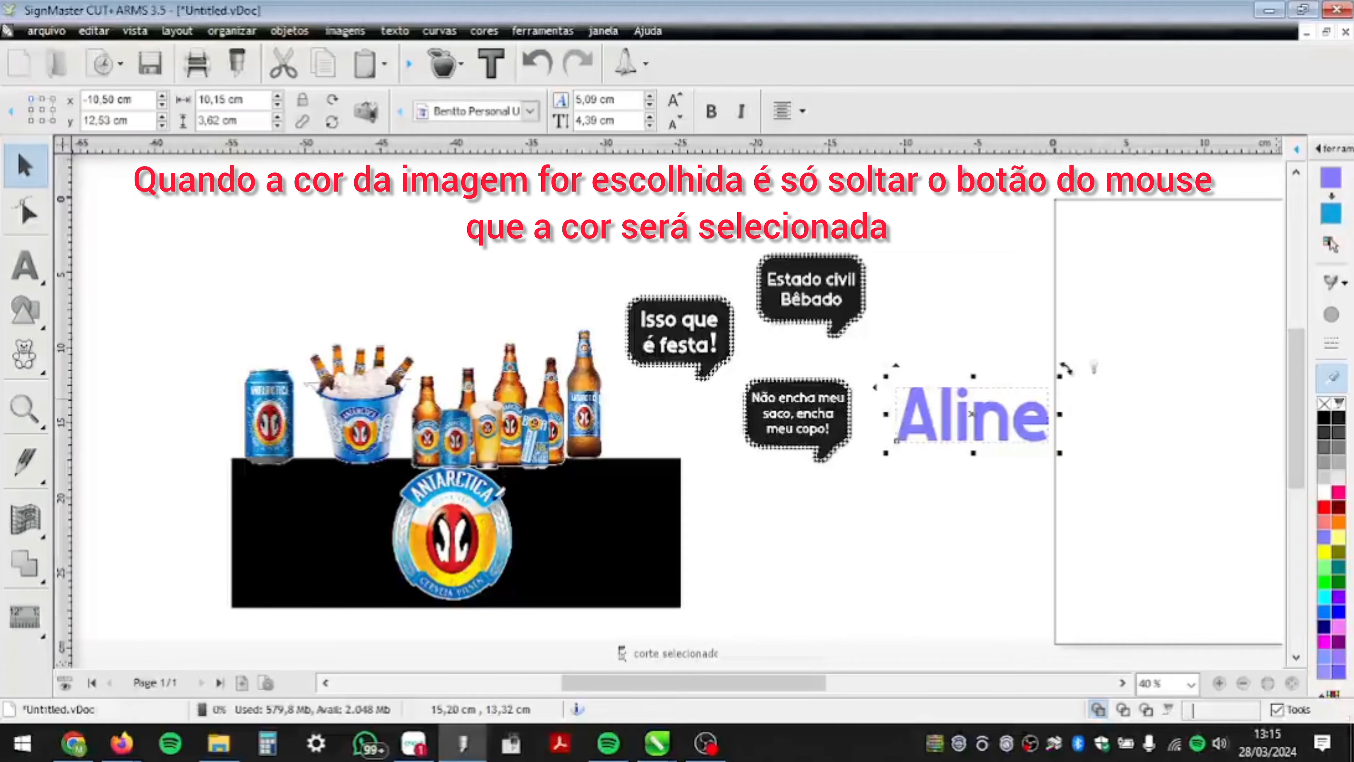
{"action": "left_click_drag", "start_coordinate": [502, 486], "coordinate": [496, 503]}
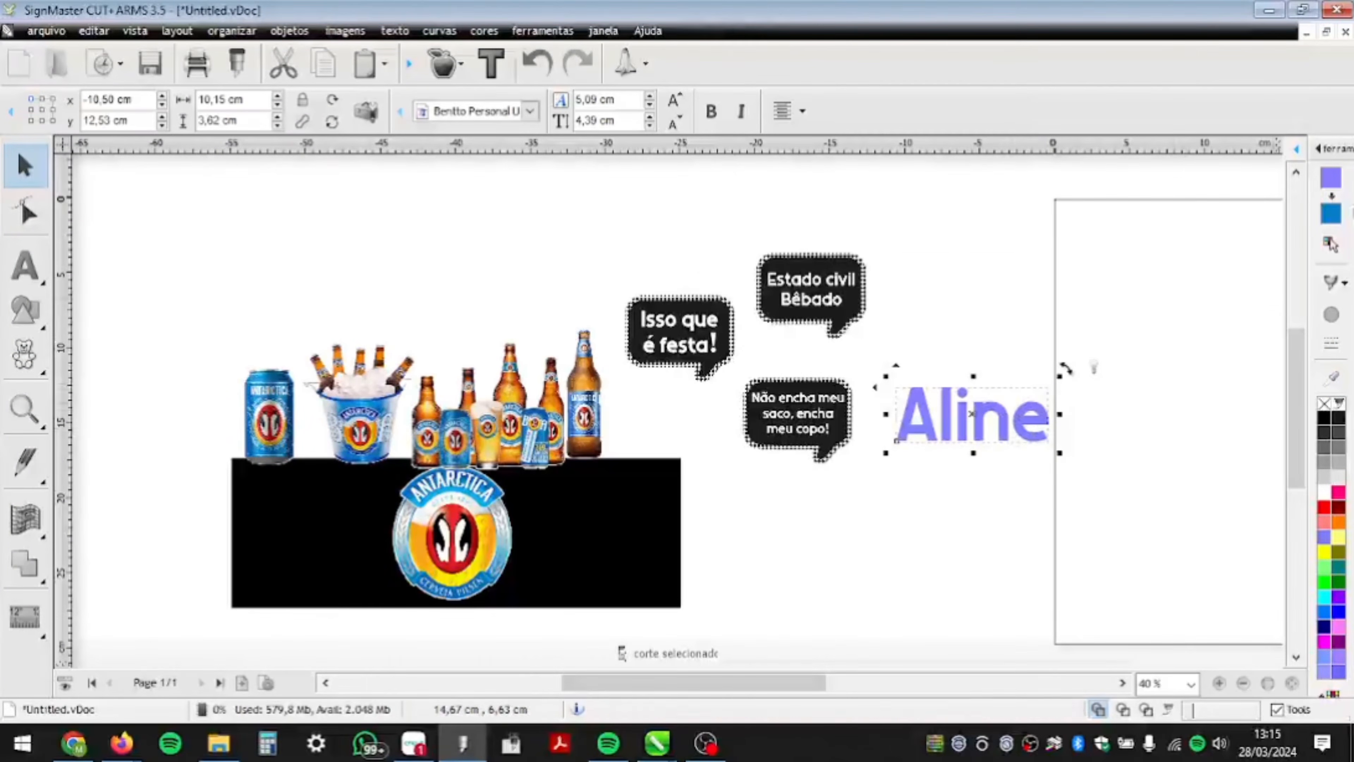
{"action": "left_click", "coordinate": [1330, 215]}
{"action": "left_click", "coordinate": [1001, 469]}
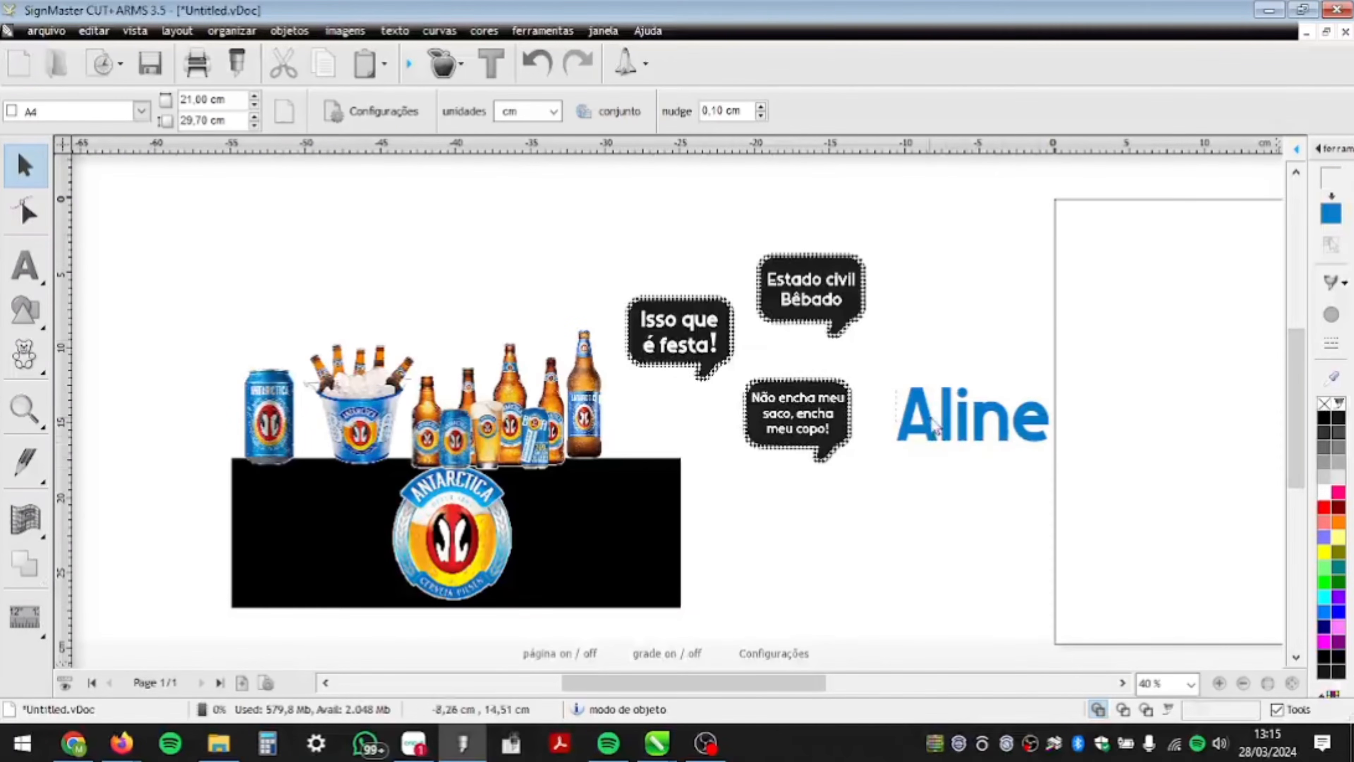
- Move the blue name text above the beer images, centred over the black rectangle
{"action": "left_click_drag", "start_coordinate": [987, 427], "coordinate": [479, 278]}
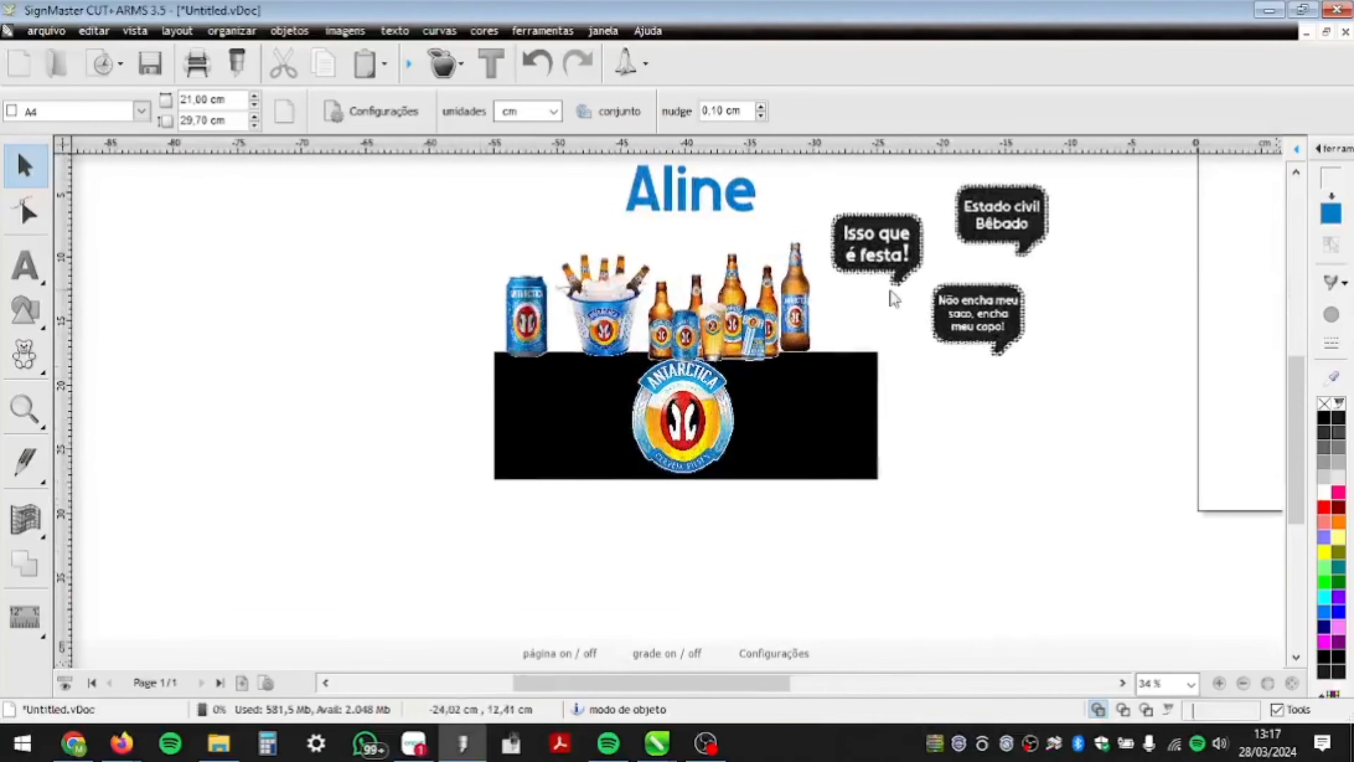
{"action": "scroll", "coordinate": [868, 502], "scroll_direction": "down", "scroll_amount": 2}
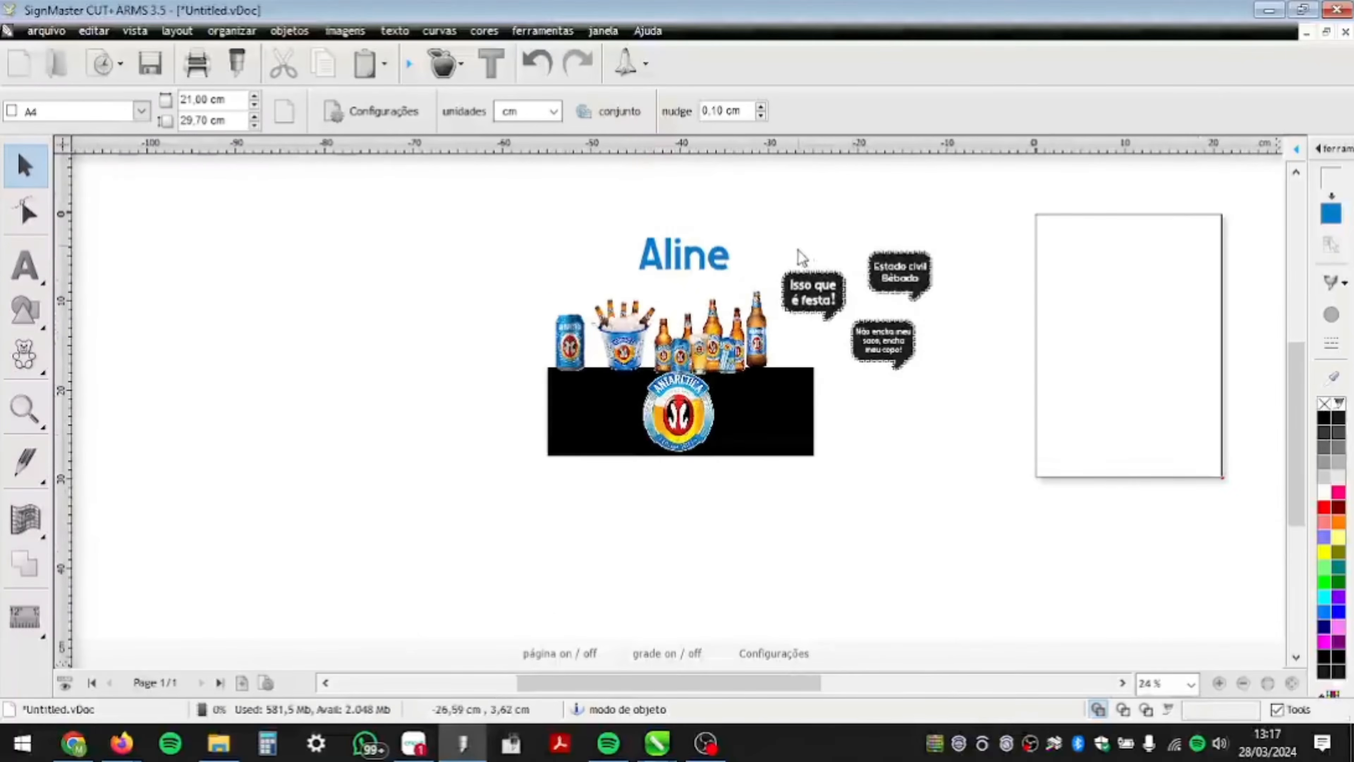
{"action": "scroll", "coordinate": [799, 251], "scroll_direction": "up", "scroll_amount": 3}
{"action": "scroll", "coordinate": [741, 281], "scroll_direction": "down", "scroll_amount": 1}
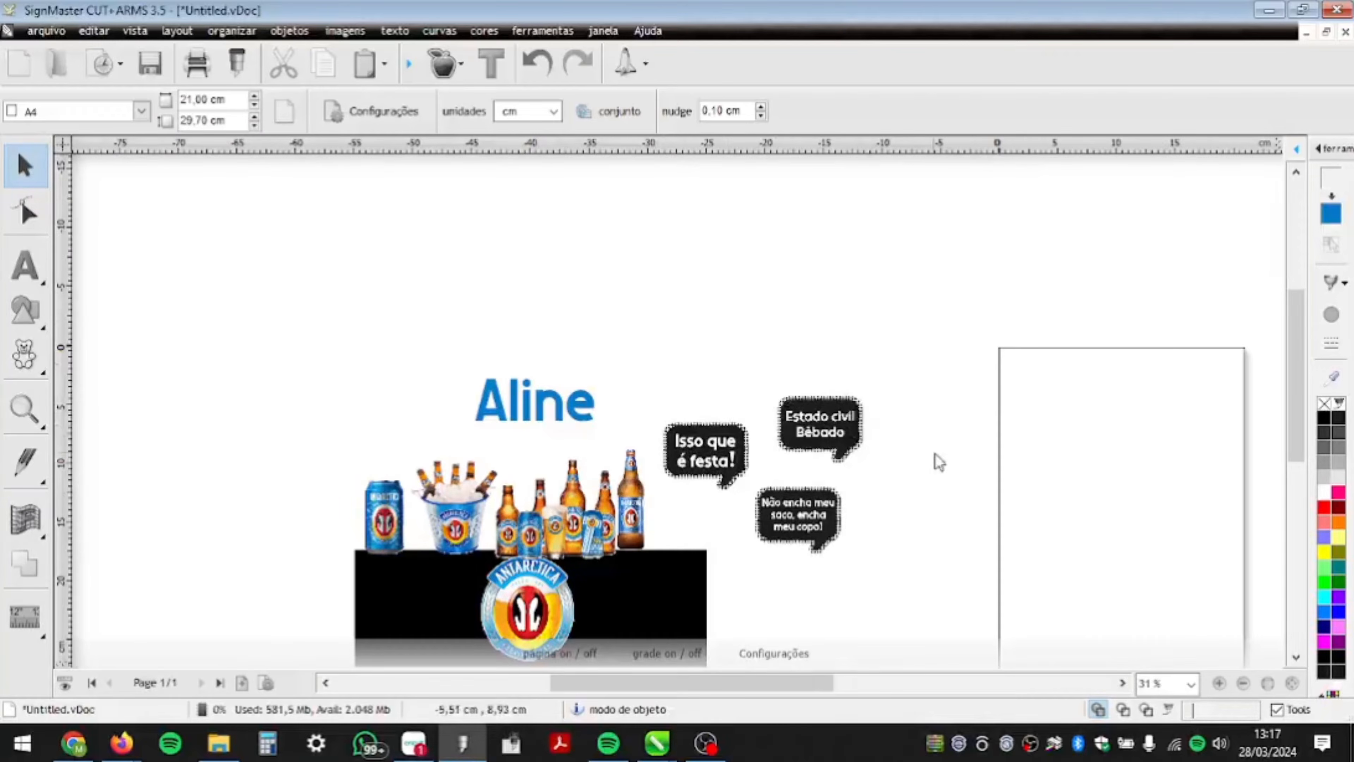
- Move the "Estado civil Bêbado" bubble to empty space away from the other bubbles, at about X -16.23 cm, Y 2.13 cm
{"action": "scroll", "coordinate": [934, 467], "scroll_direction": "up", "scroll_amount": 1}
{"action": "scroll", "coordinate": [653, 415], "scroll_direction": "up", "scroll_amount": 1}
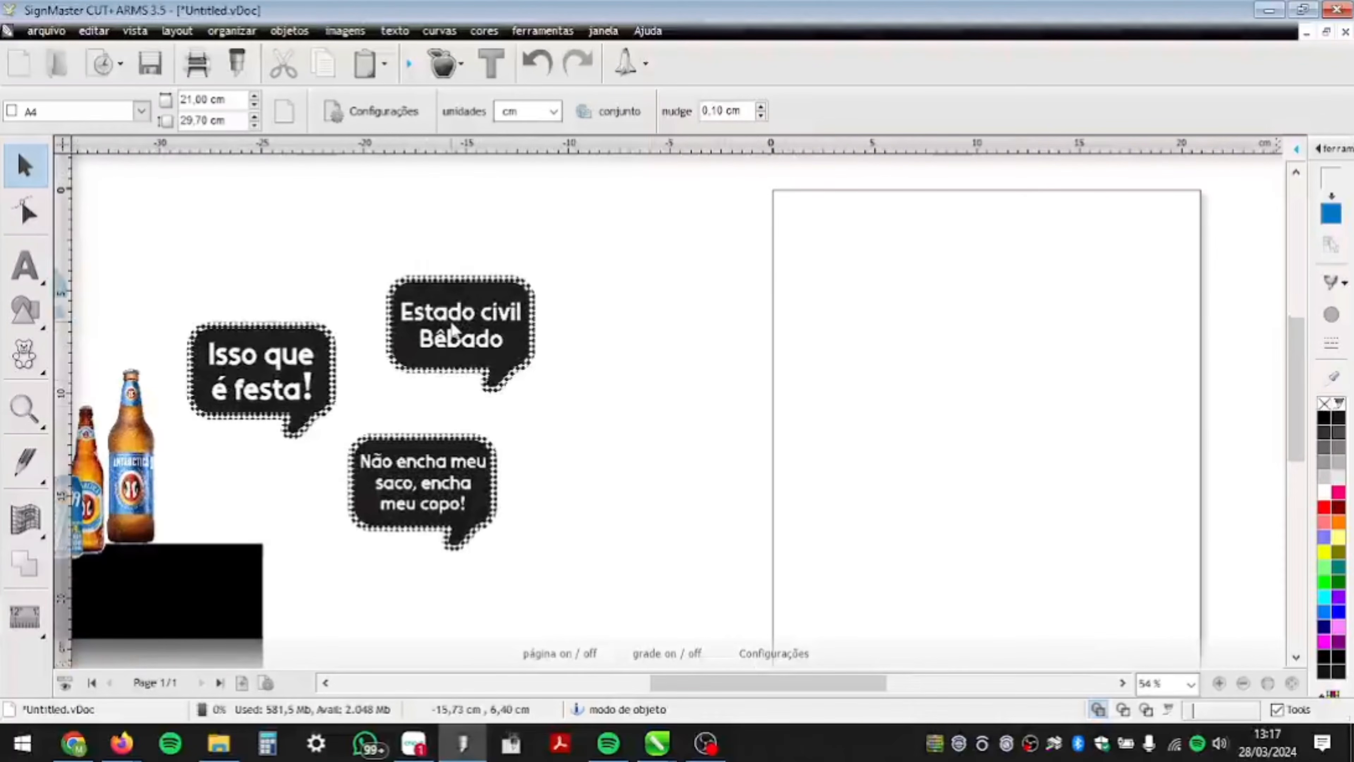
{"action": "left_click_drag", "start_coordinate": [452, 324], "coordinate": [574, 365]}
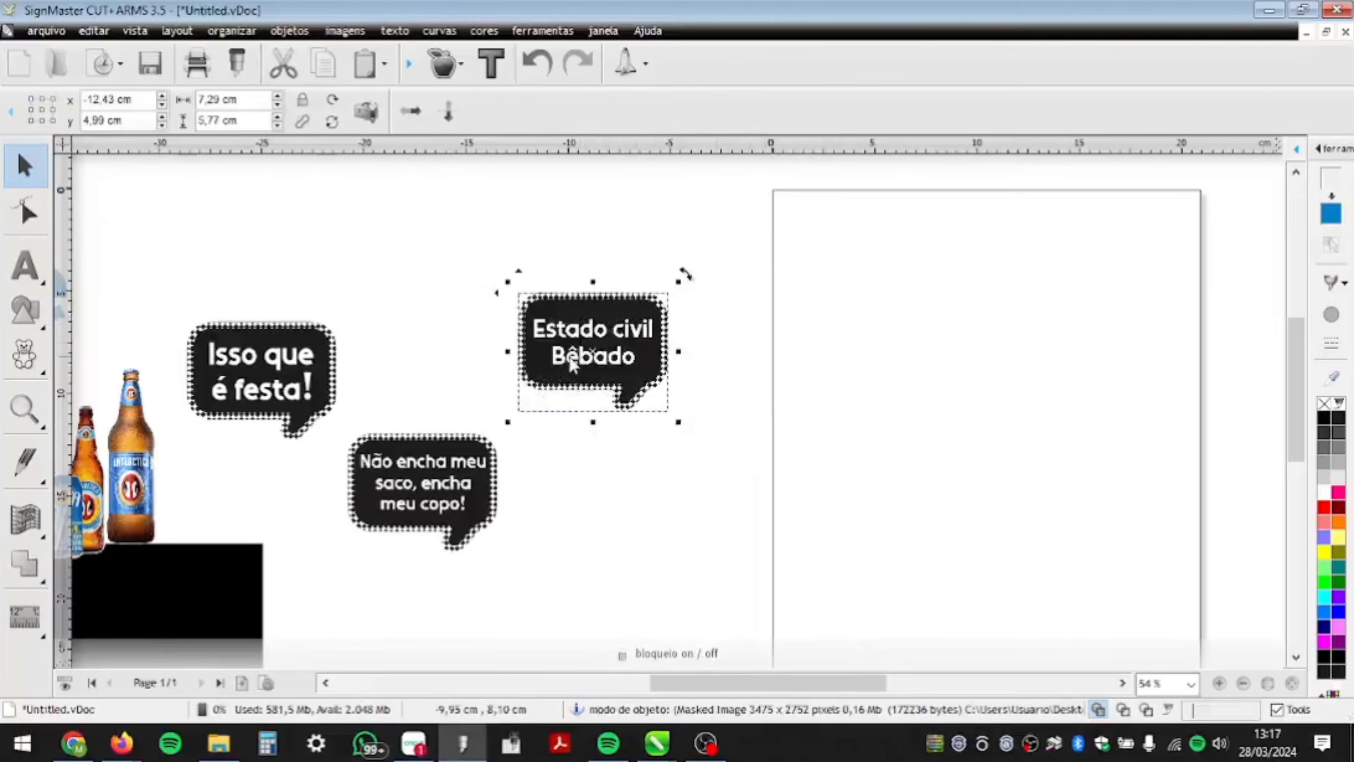
{"action": "scroll", "coordinate": [572, 365], "scroll_direction": "up", "scroll_amount": 3}
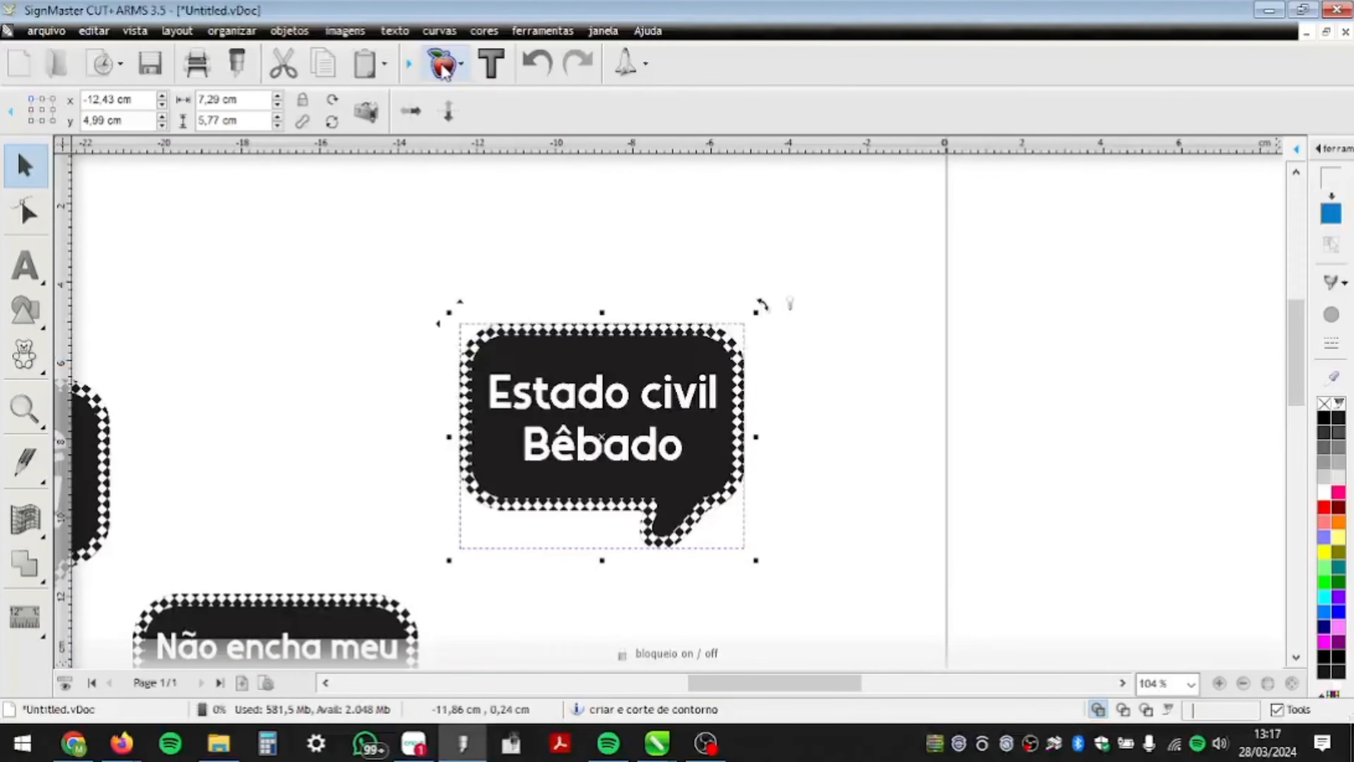
{"action": "left_click_drag", "start_coordinate": [601, 359], "coordinate": [452, 247]}
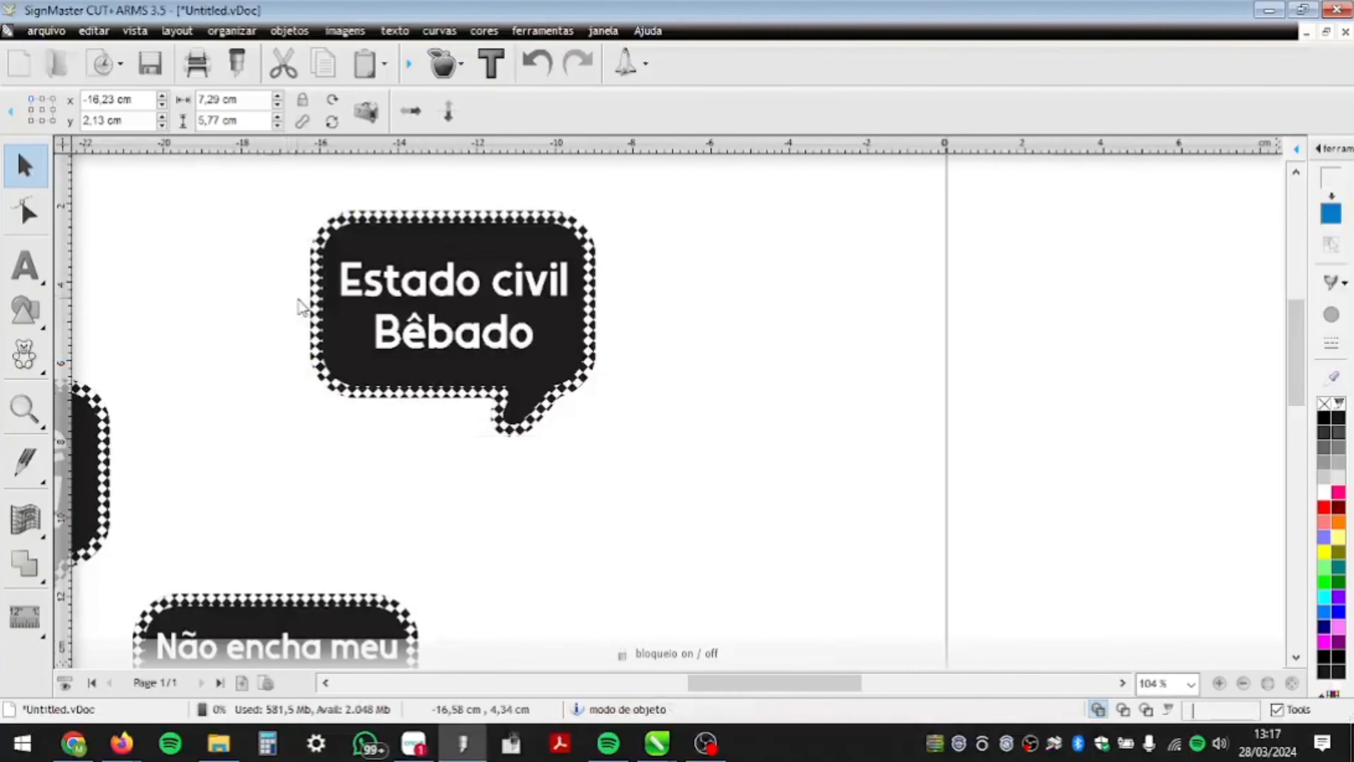
- Start a cut contour for the "Estado civil Bêbado" bubble and apply the automatic image trace with default trace settings
{"action": "left_click", "coordinate": [445, 67]}
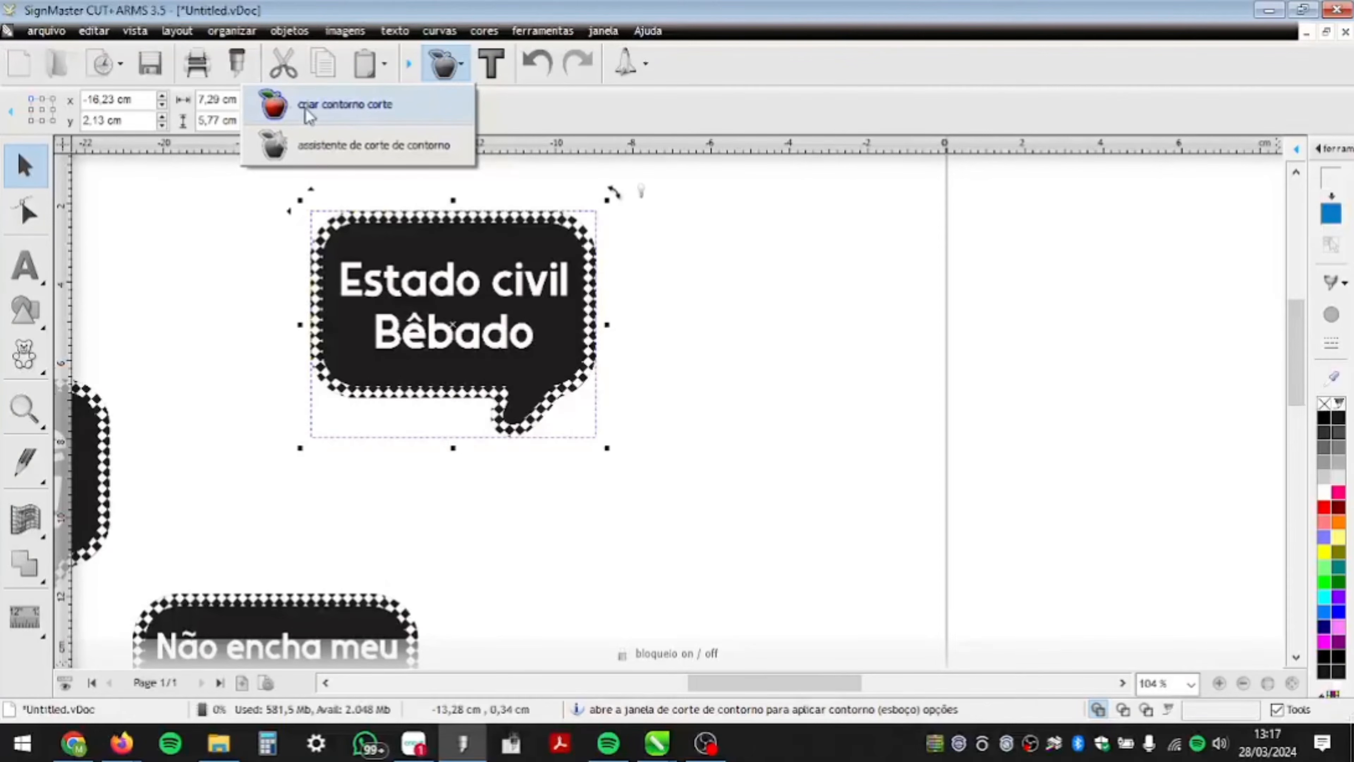
{"action": "left_click", "coordinate": [370, 110]}
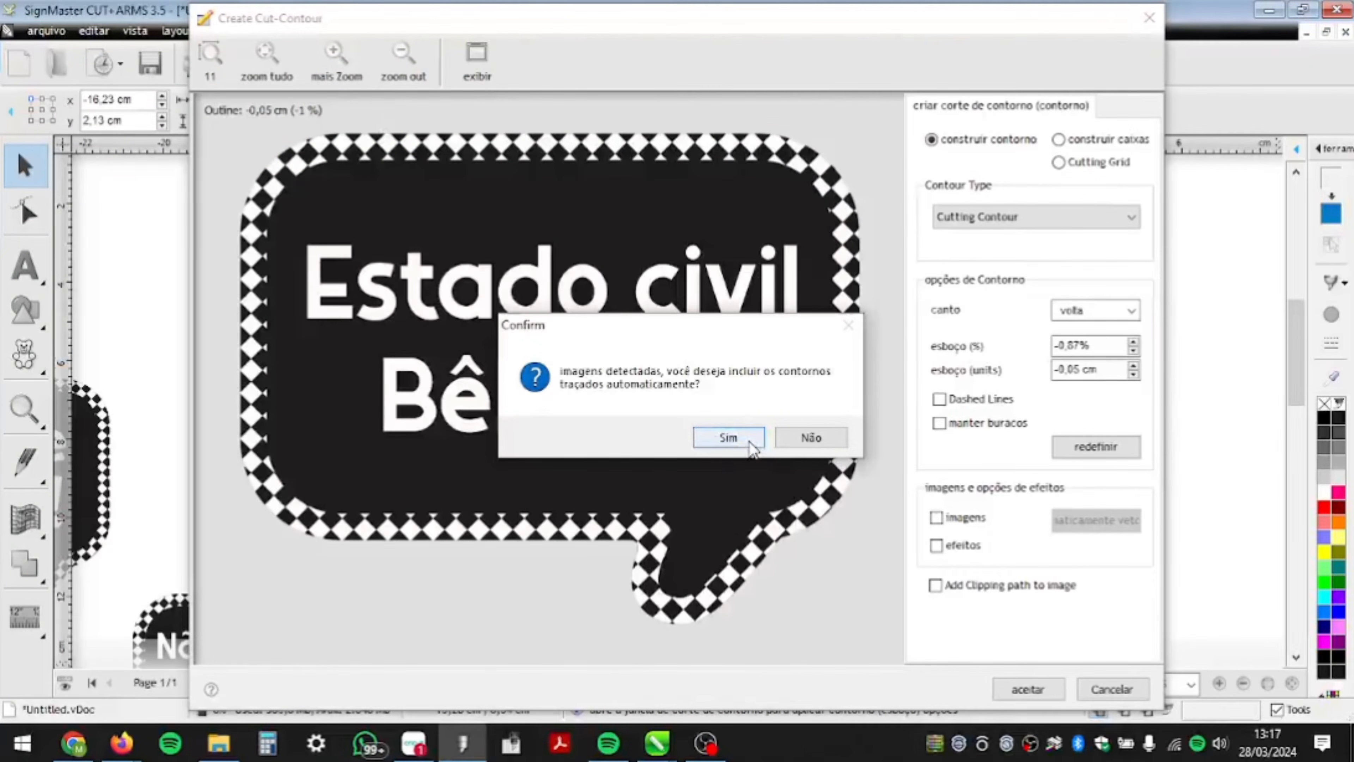
{"action": "left_click", "coordinate": [725, 438]}
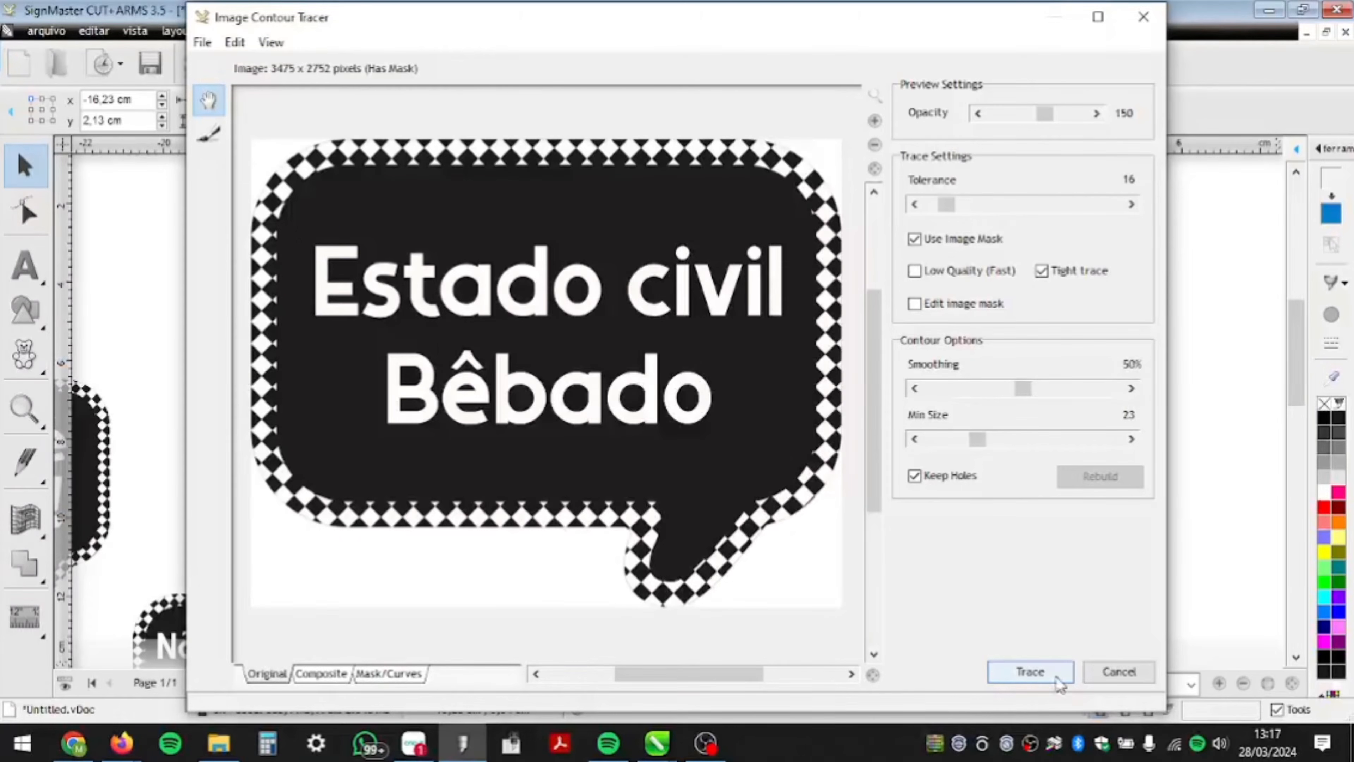
{"action": "left_click", "coordinate": [1021, 681]}
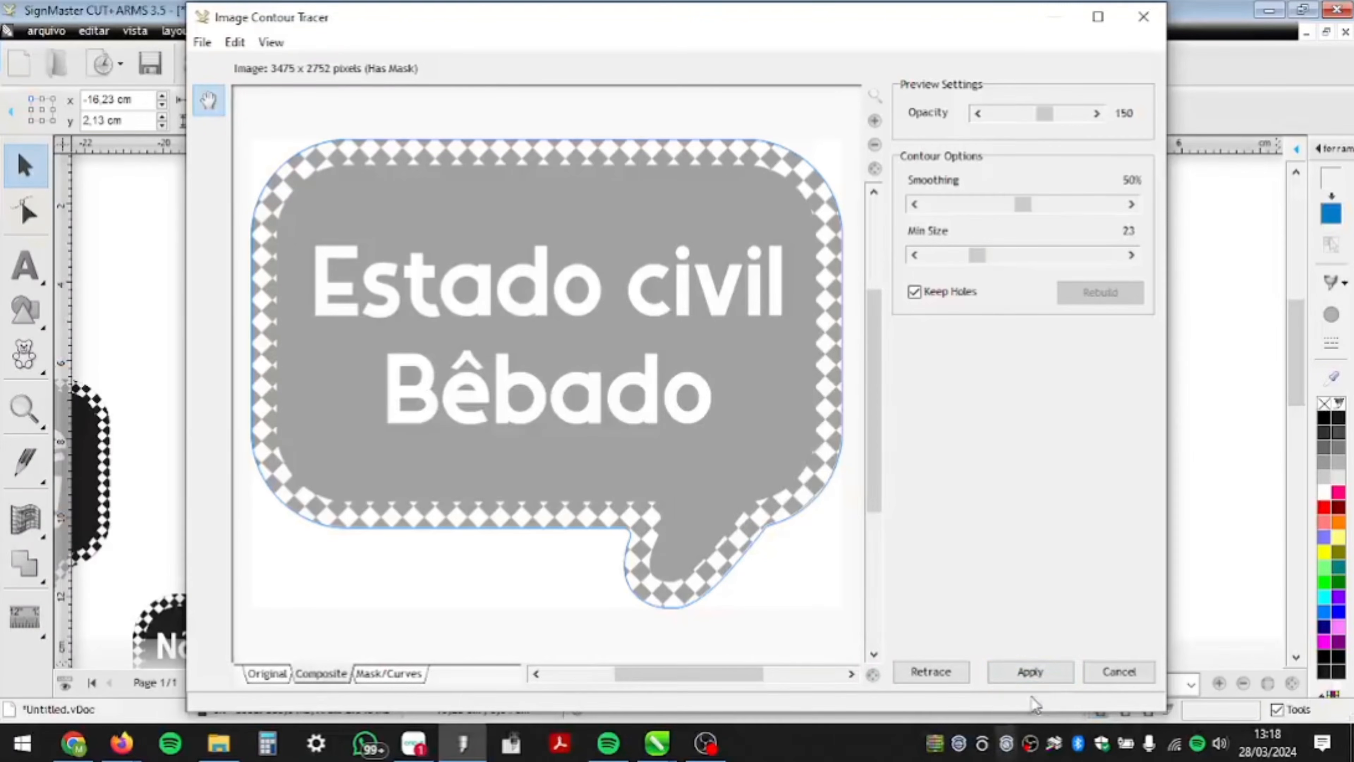
{"action": "left_click", "coordinate": [1043, 673]}
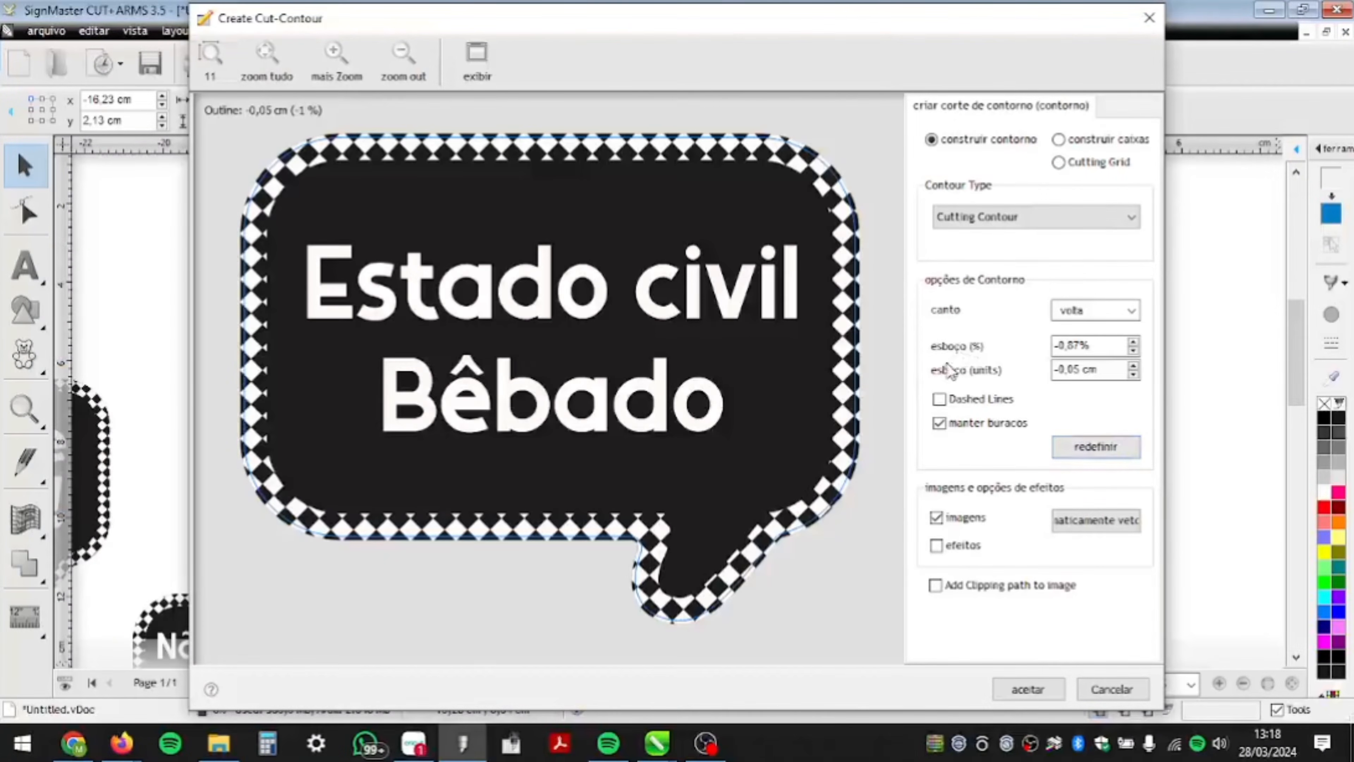
- Try outward cut-contour offsets between 0.10 and 0.25 cm around the speech bubble
{"action": "left_click", "coordinate": [1133, 366]}
{"action": "left_click", "coordinate": [1133, 366]}
{"action": "left_click", "coordinate": [1133, 367]}
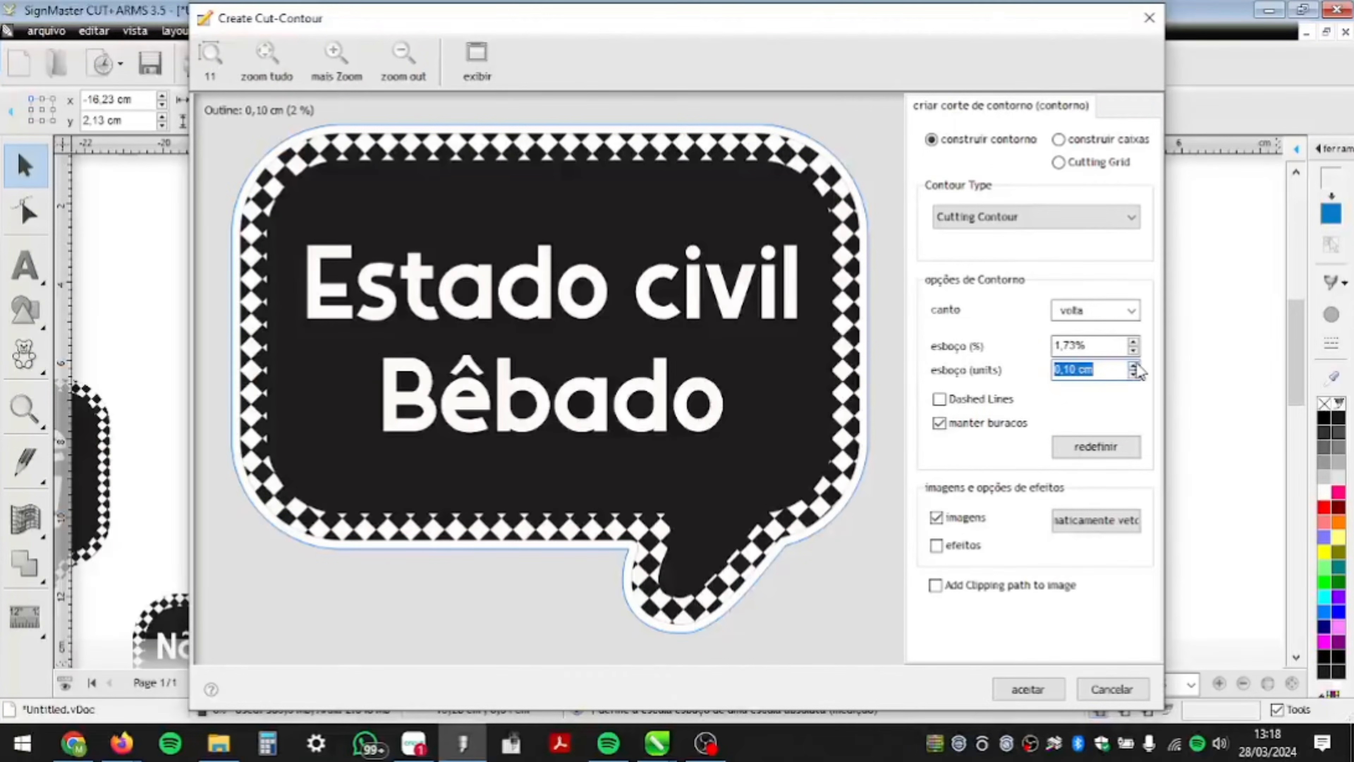
{"action": "left_click", "coordinate": [1133, 366]}
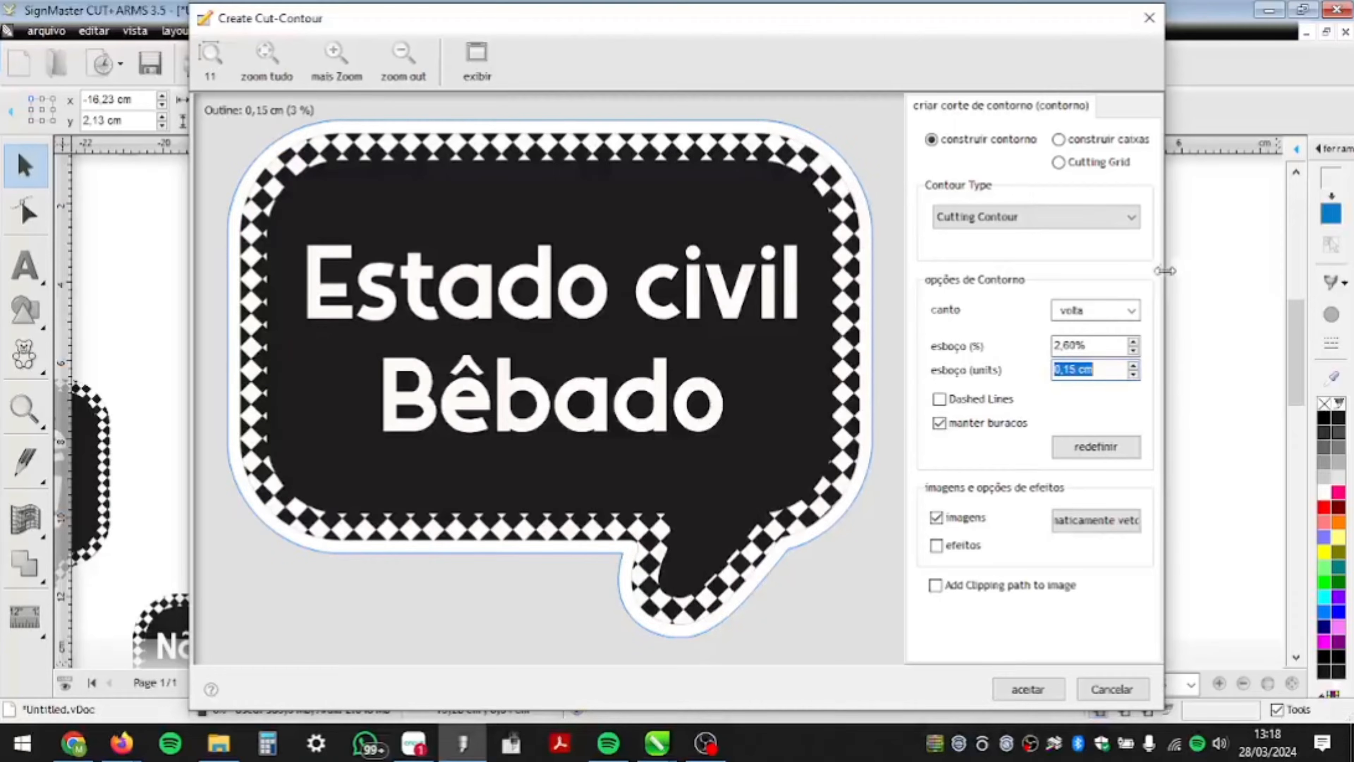
{"action": "left_click", "coordinate": [1133, 366]}
{"action": "left_click", "coordinate": [1134, 366]}
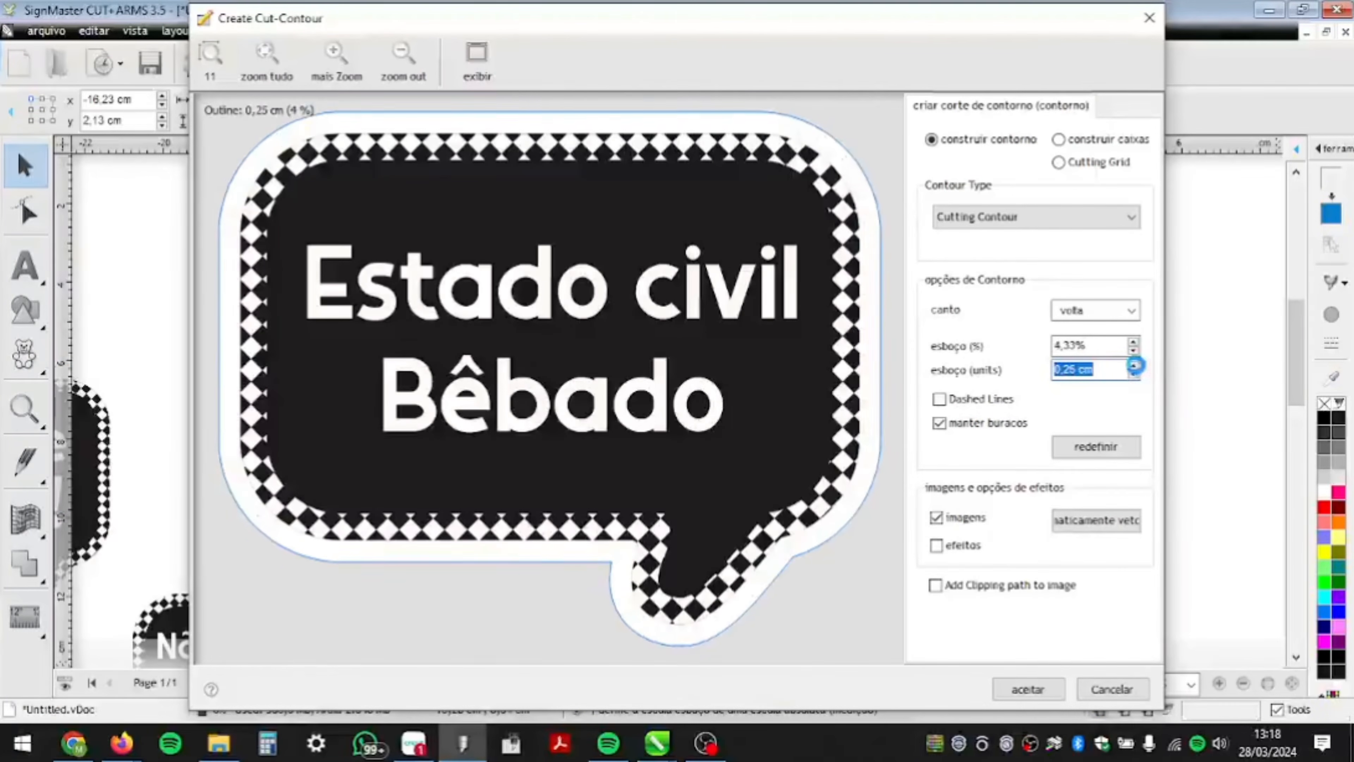
{"action": "left_click", "coordinate": [1133, 366]}
{"action": "left_click", "coordinate": [1134, 374]}
{"action": "left_click", "coordinate": [1134, 374]}
{"action": "left_click", "coordinate": [1135, 375]}
{"action": "left_click", "coordinate": [1135, 374]}
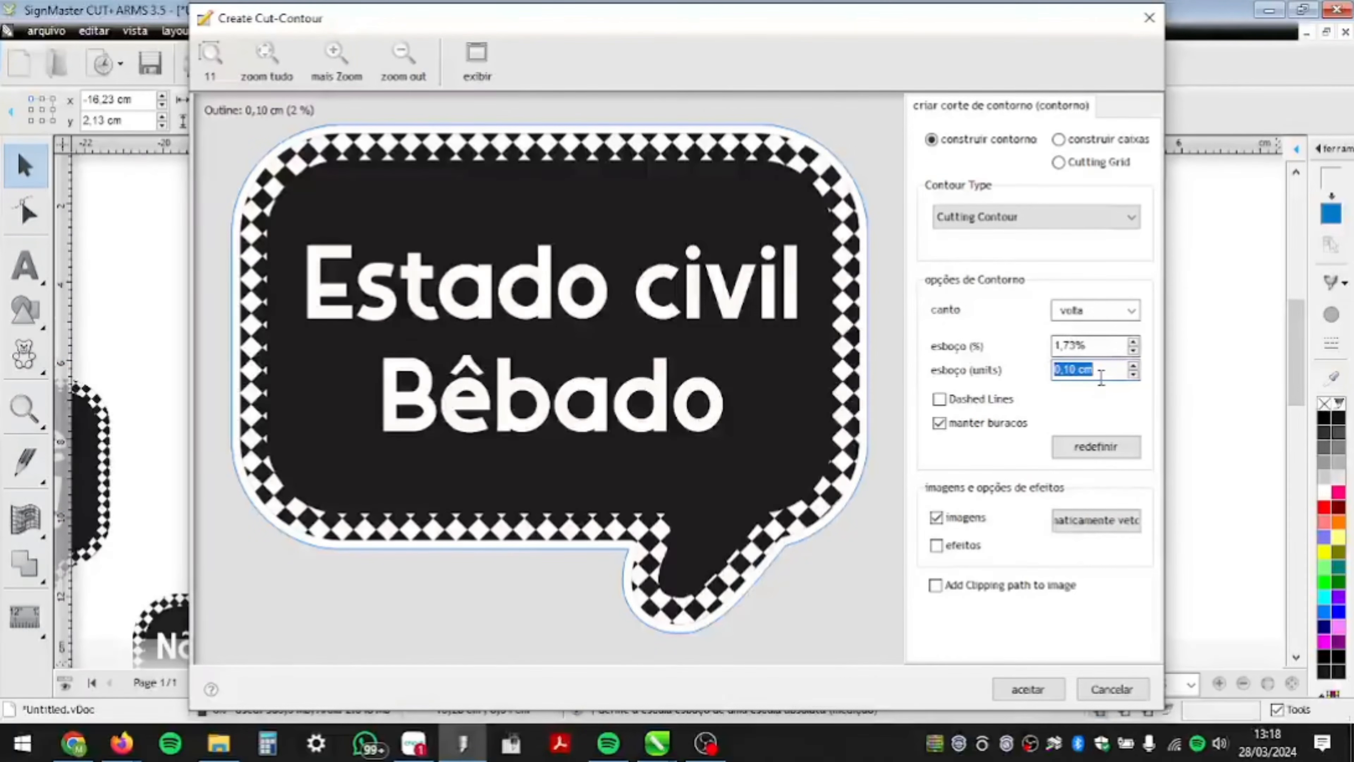
- Set the cut-contour offset to -0.05 cm and accept the contour for the bubble
{"action": "mouse_move", "coordinate": [1109, 372]}
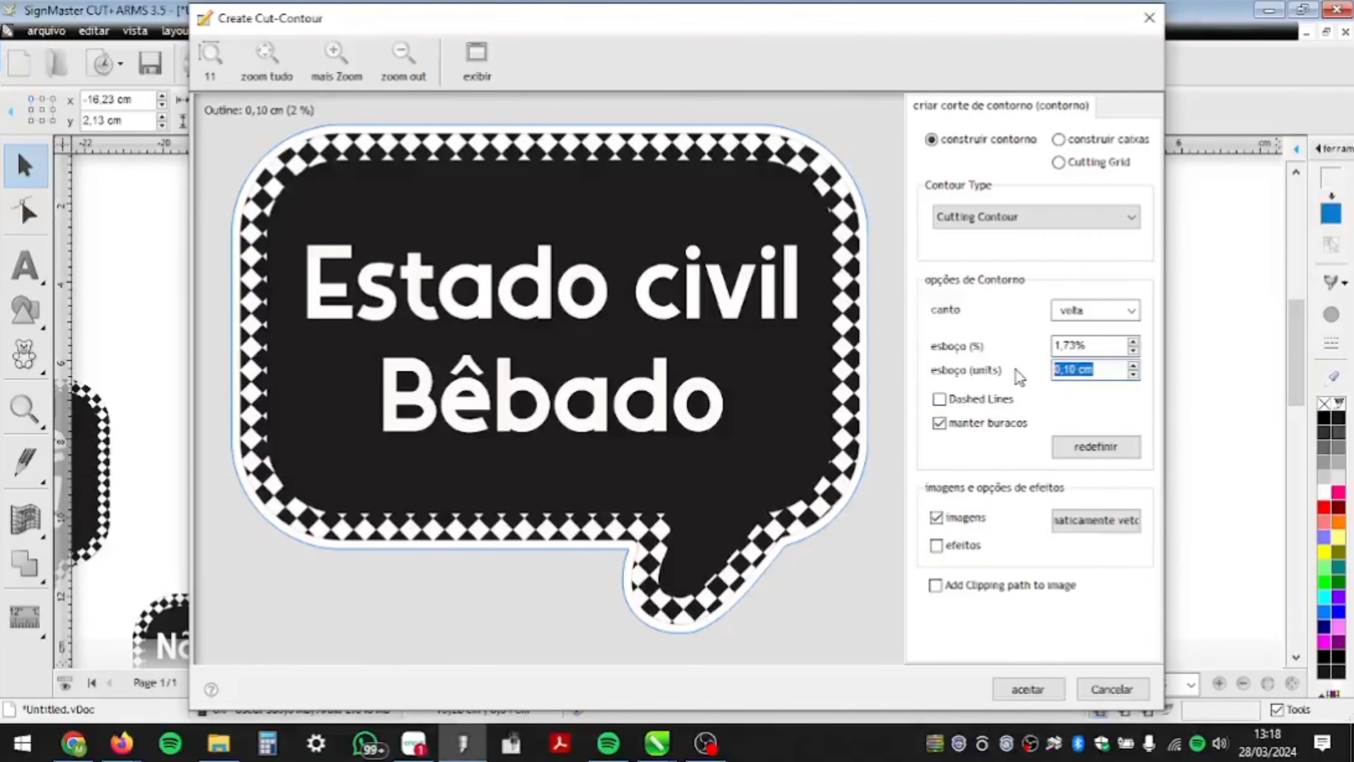
{"action": "left_click", "coordinate": [1074, 373]}
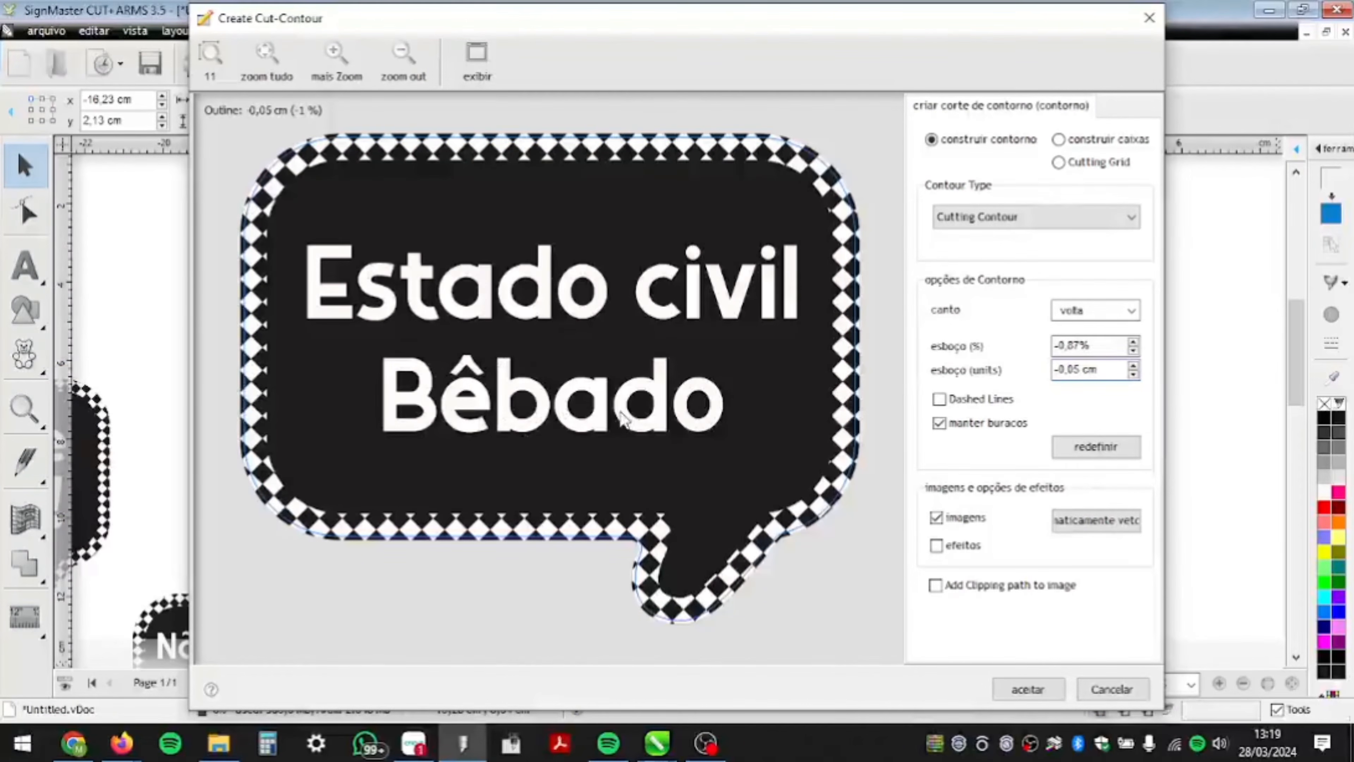
{"action": "left_click", "coordinate": [1028, 689]}
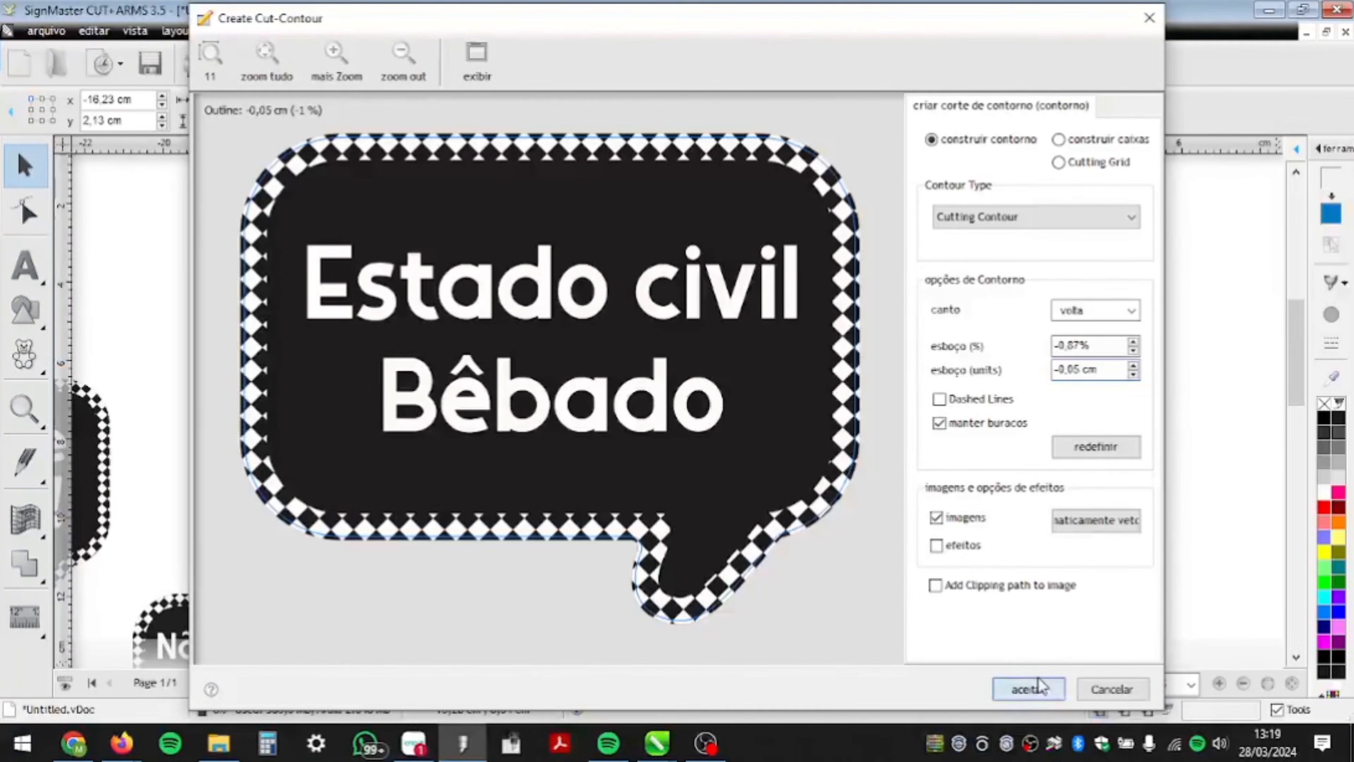
- Assign the Cut Contour line type to the contour around the "Estado civil Bêbado" bubble
{"action": "left_click", "coordinate": [845, 446]}
{"action": "scroll", "coordinate": [476, 288], "scroll_direction": "up", "scroll_amount": 3}
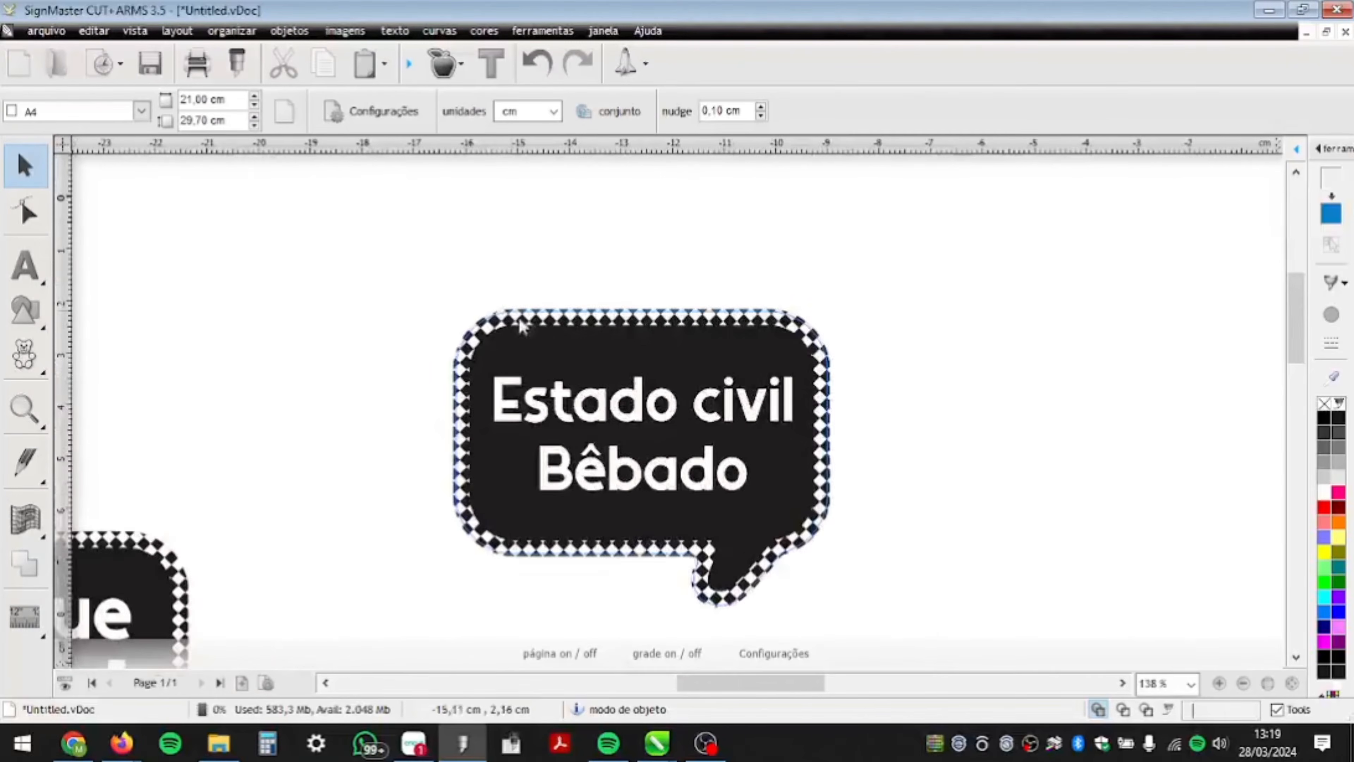
{"action": "left_click", "coordinate": [630, 363]}
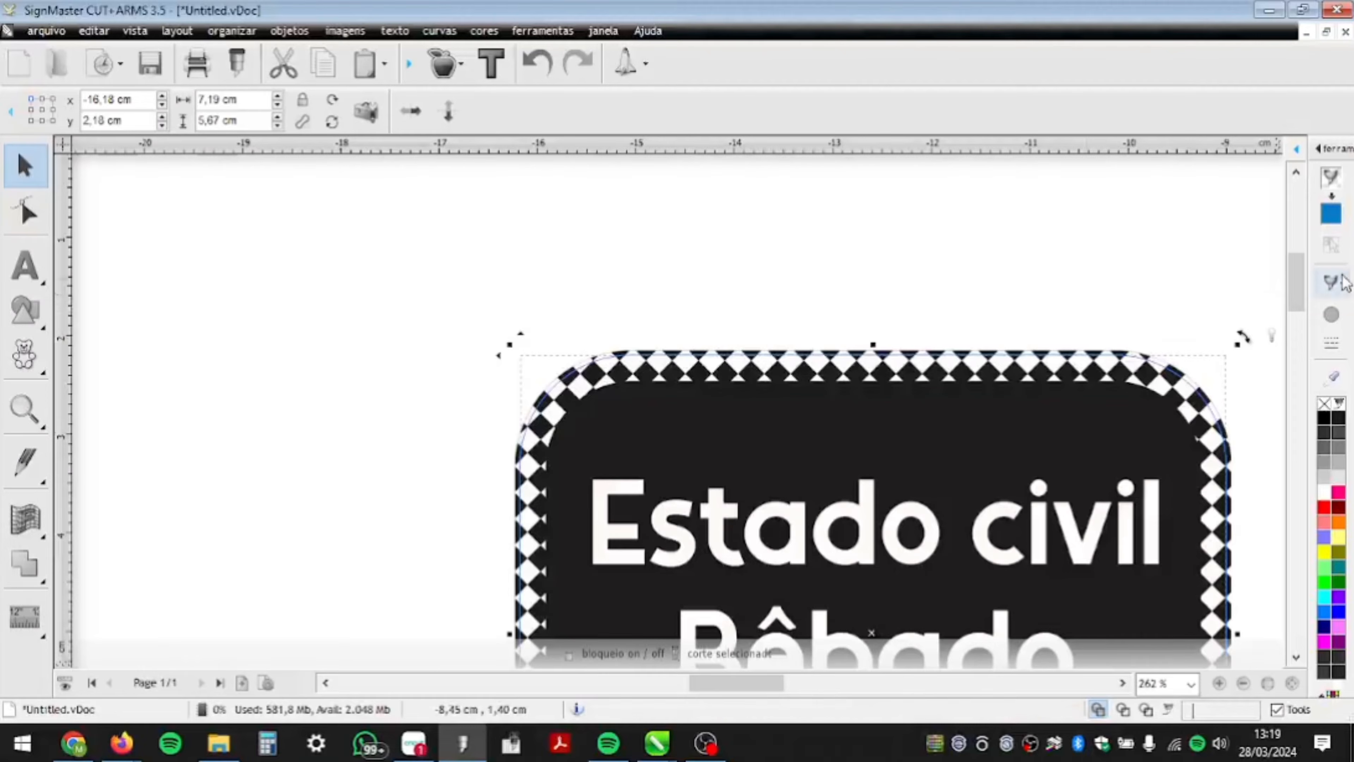
{"action": "left_click", "coordinate": [1335, 284]}
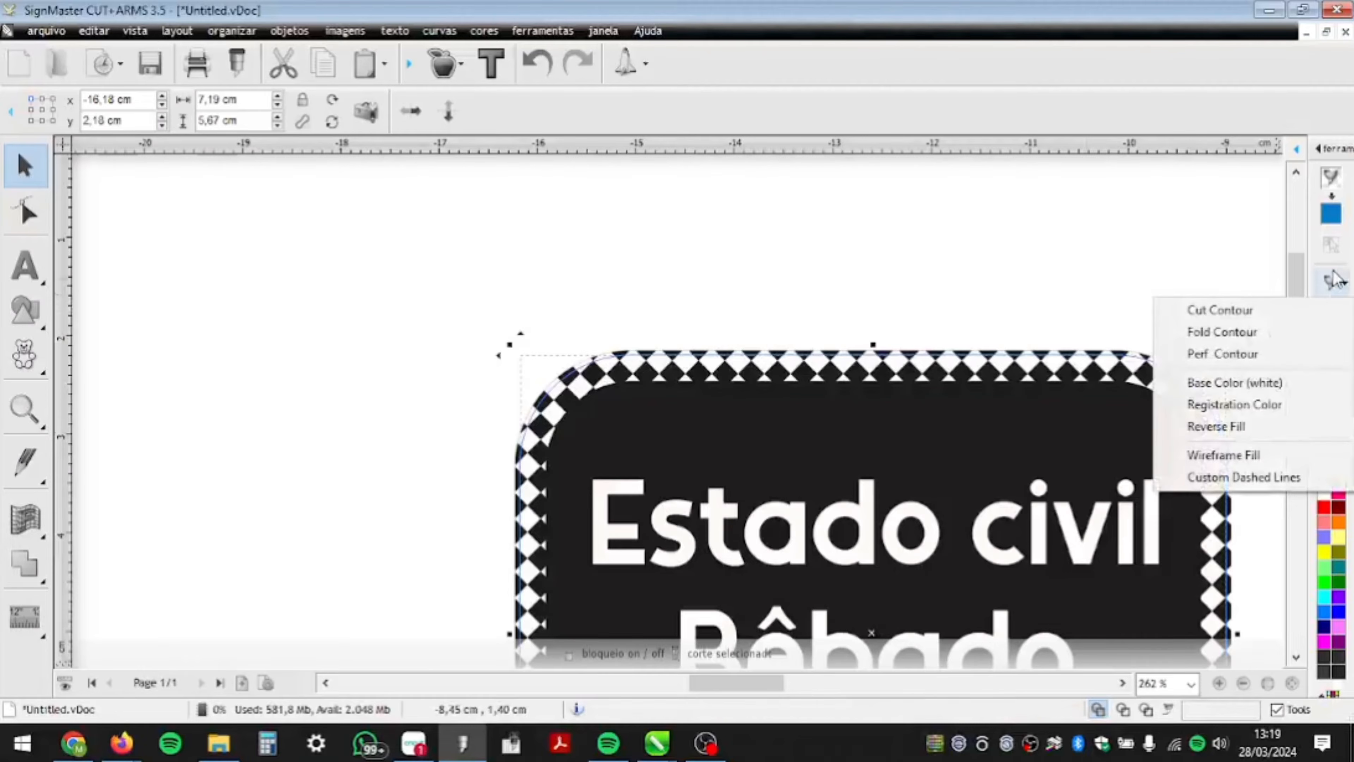
{"action": "left_click", "coordinate": [1294, 311]}
{"action": "left_click", "coordinate": [1008, 327]}
{"action": "scroll", "coordinate": [666, 247], "scroll_direction": "down", "scroll_amount": 4}
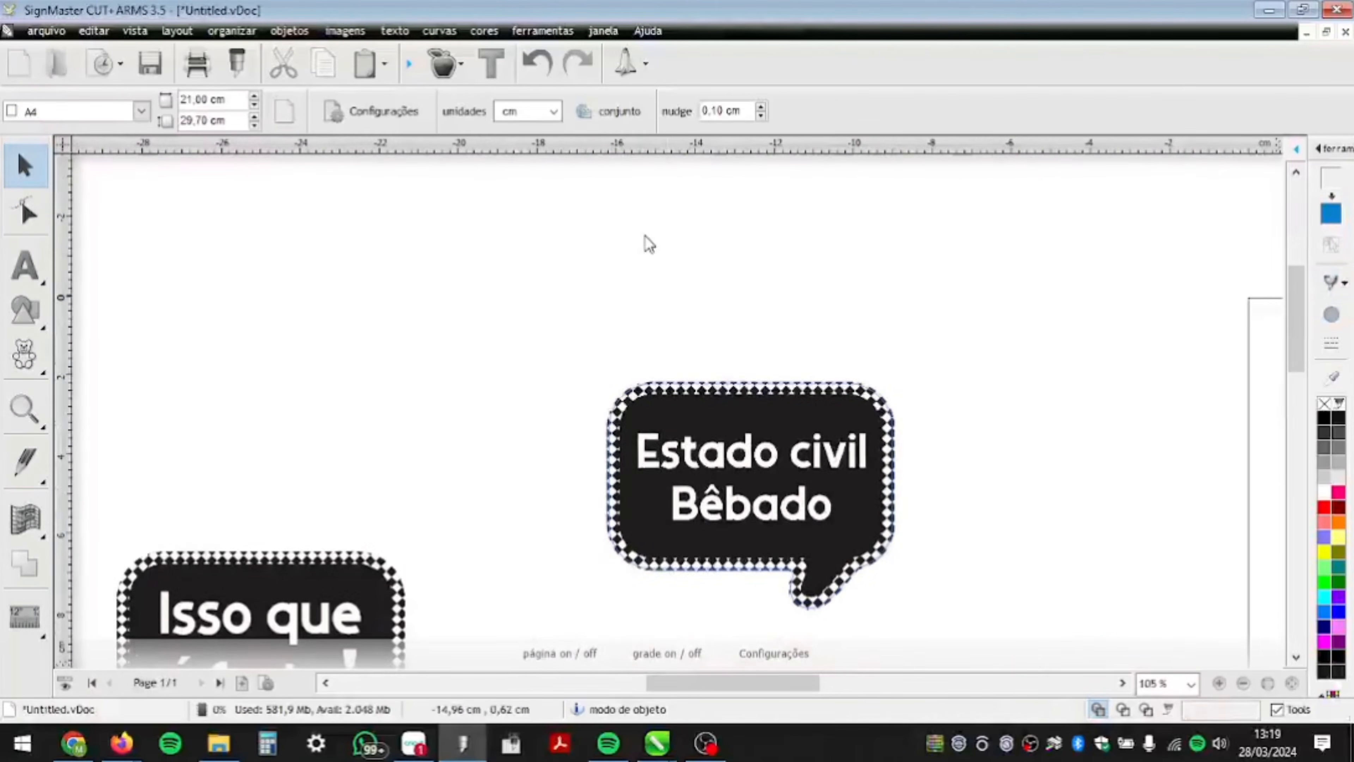
- Move the "Estado civil Bêbado" bubble together with its contour onto the page, near the page's upper-left corner
{"action": "scroll", "coordinate": [554, 283], "scroll_direction": "down", "scroll_amount": 3}
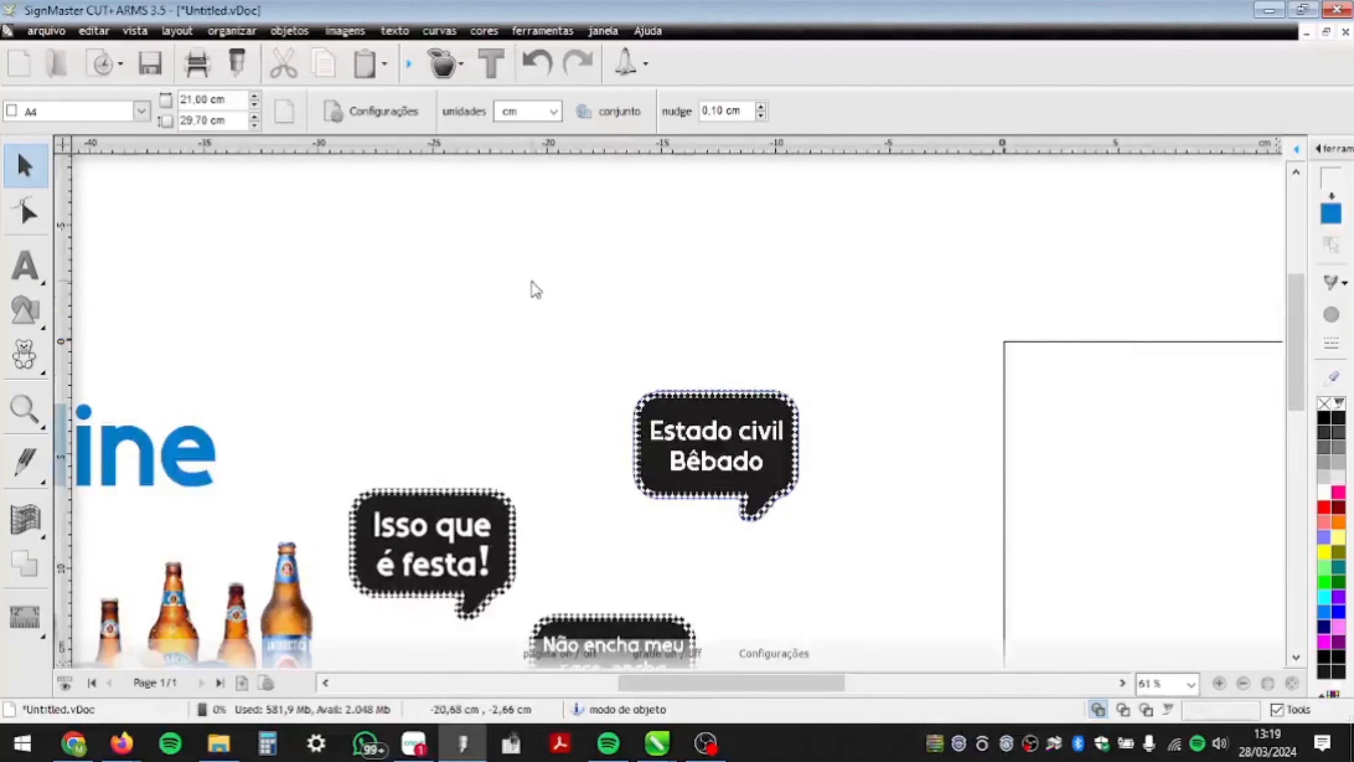
{"action": "left_click_drag", "start_coordinate": [540, 288], "coordinate": [874, 583]}
{"action": "scroll", "coordinate": [535, 218], "scroll_direction": "down", "scroll_amount": 3}
{"action": "scroll", "coordinate": [757, 394], "scroll_direction": "up", "scroll_amount": 1}
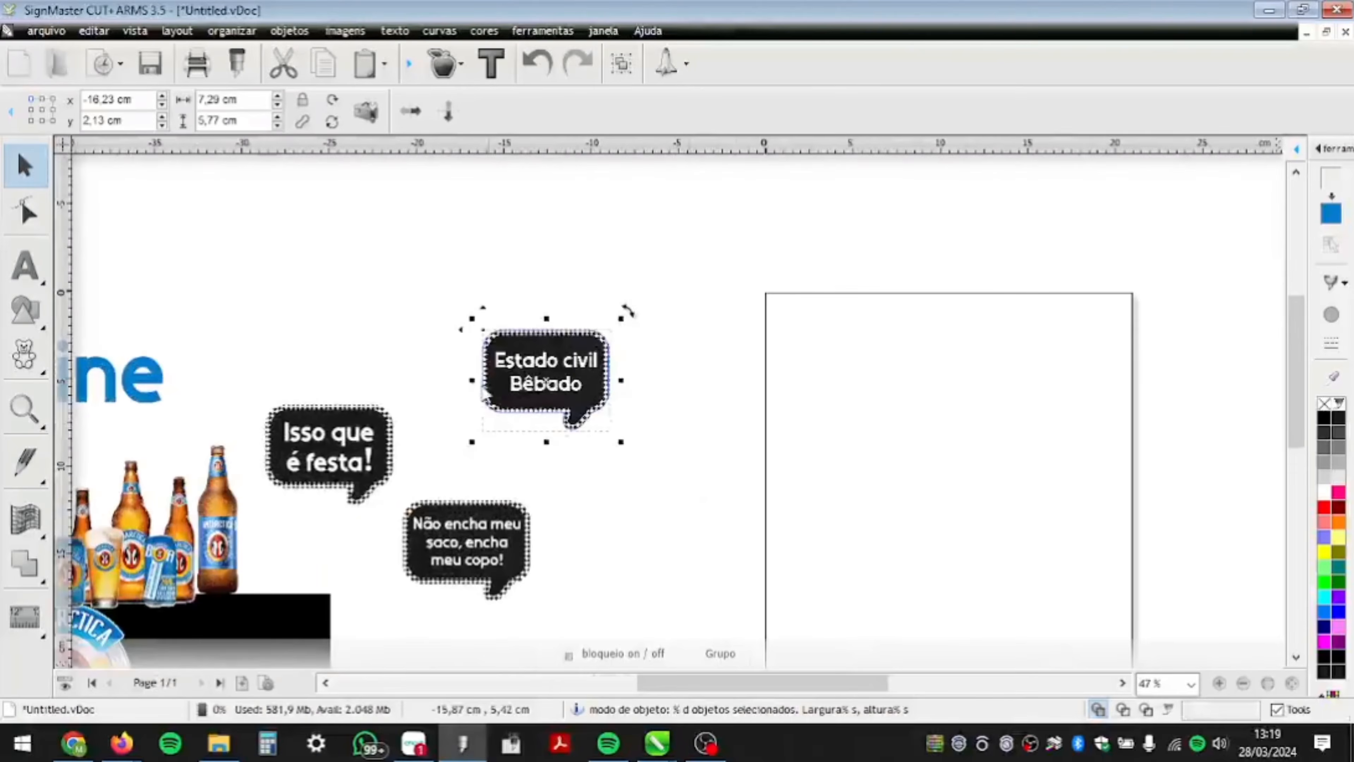
{"action": "left_click_drag", "start_coordinate": [533, 363], "coordinate": [802, 344]}
{"action": "left_click", "coordinate": [629, 236]}
{"action": "left_click", "coordinate": [863, 352]}
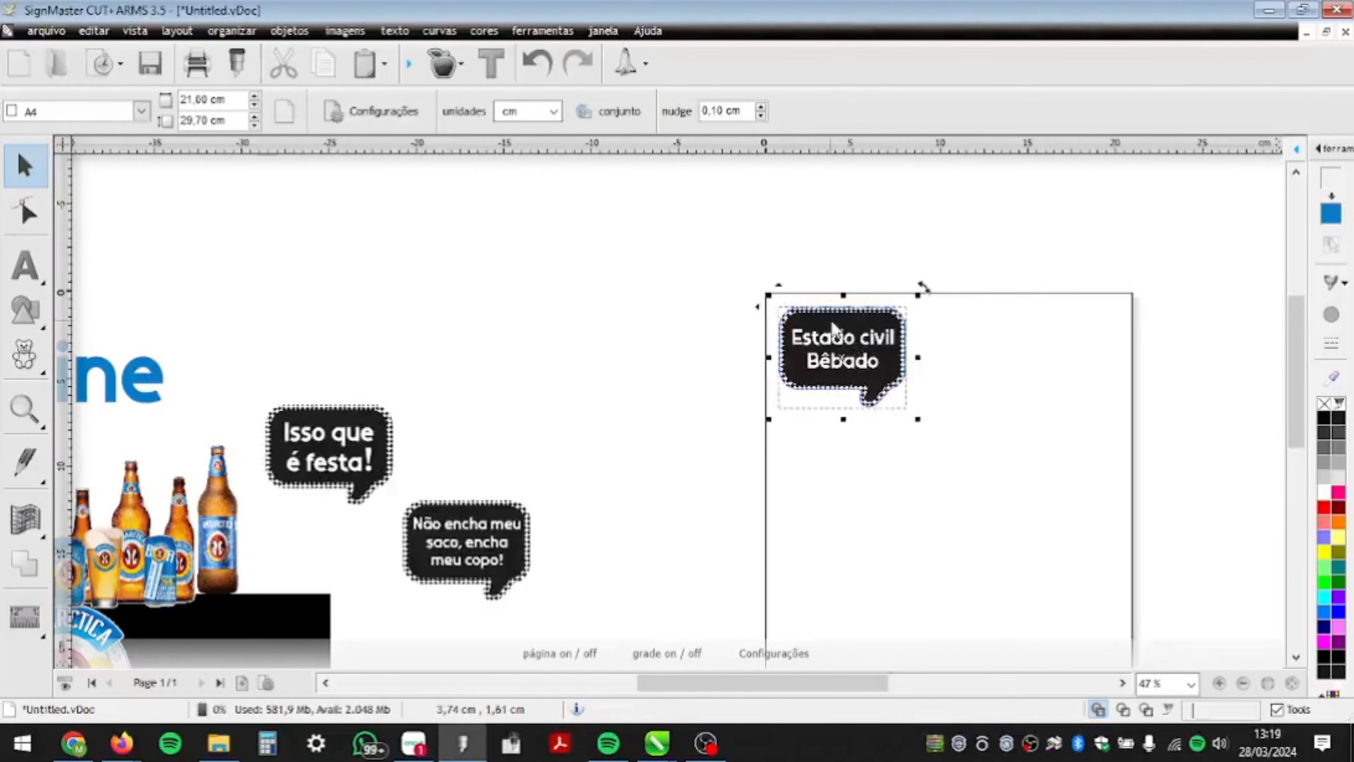
{"action": "scroll", "coordinate": [794, 411], "scroll_direction": "up", "scroll_amount": 1}
{"action": "left_click", "coordinate": [803, 430]}
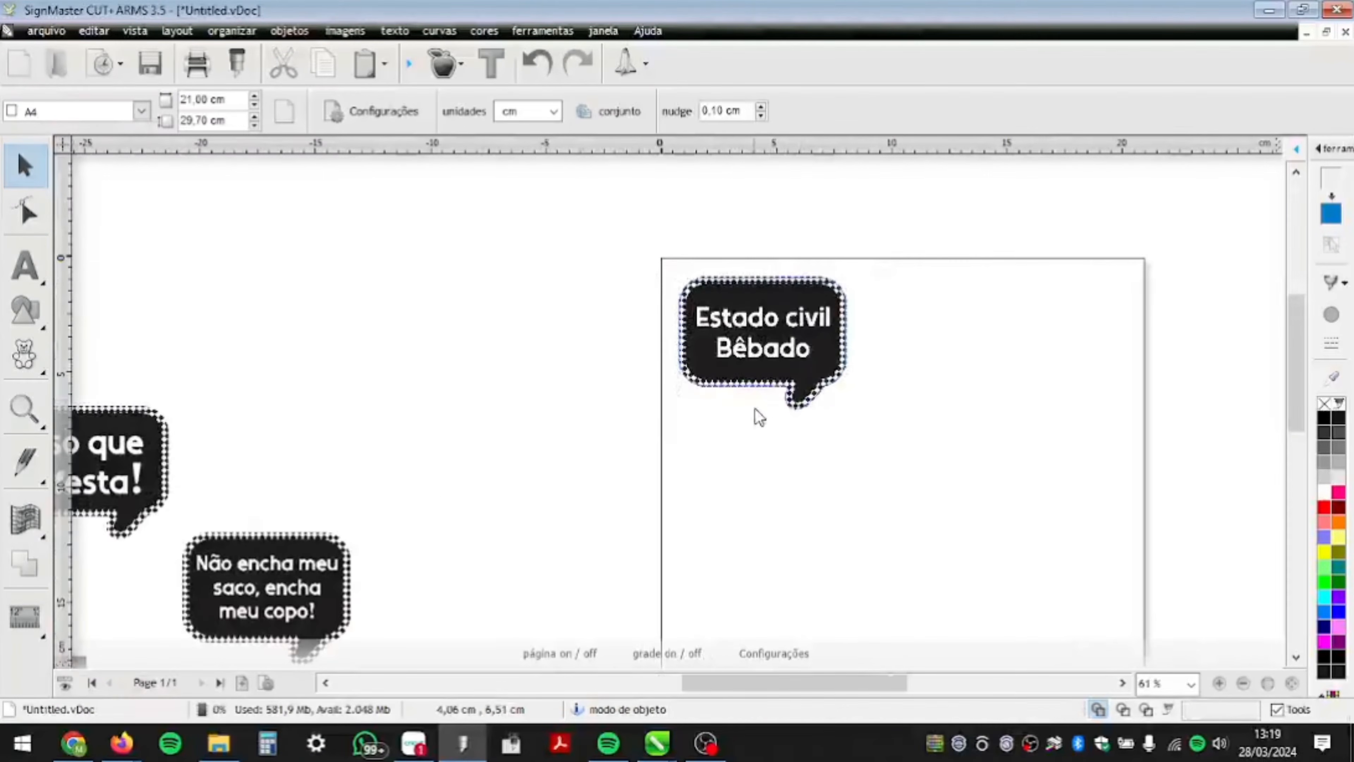
- Duplicate the "Estado civil Bêbado" contour into the empty space outside the page, at about X -7.78 cm, Y 3.72 cm
{"action": "scroll", "coordinate": [714, 409], "scroll_direction": "up", "scroll_amount": 3}
{"action": "left_click", "coordinate": [793, 369]}
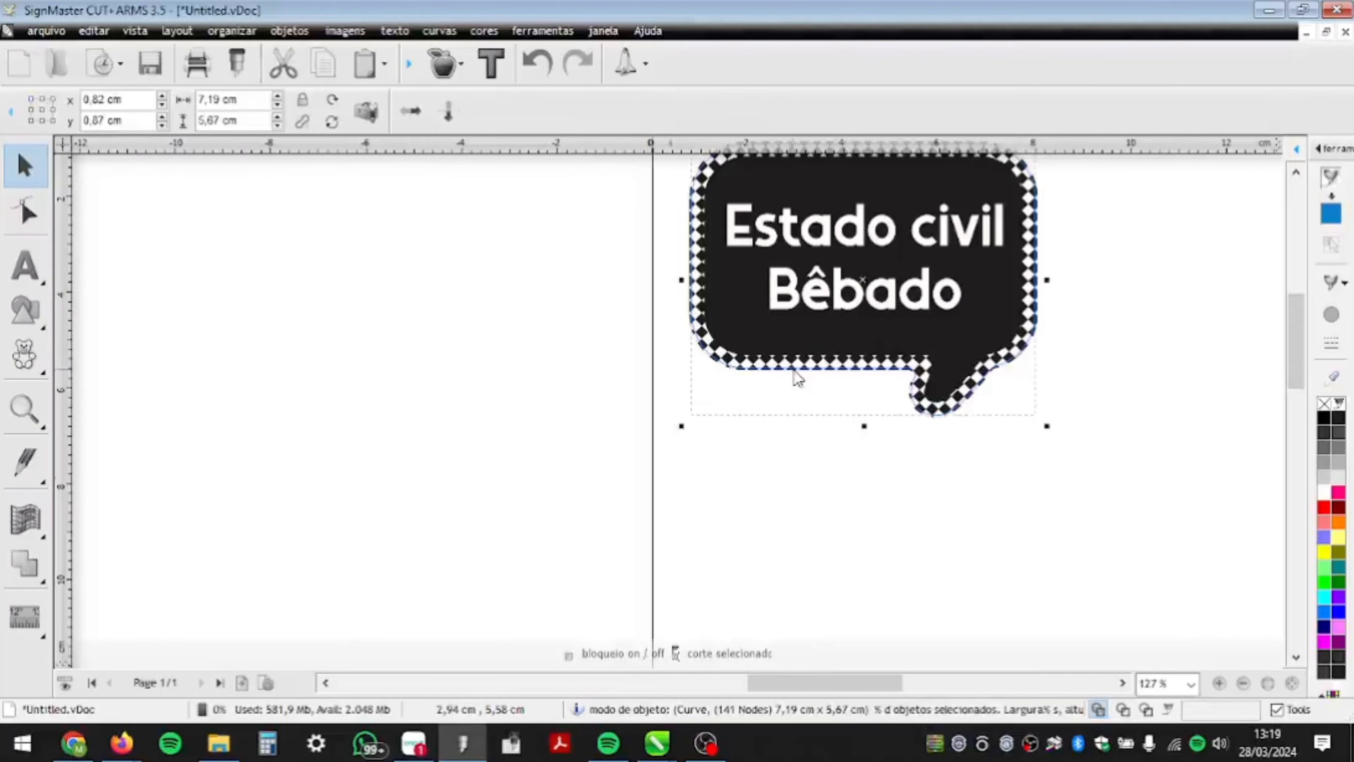
{"action": "left_click", "coordinate": [793, 377]}
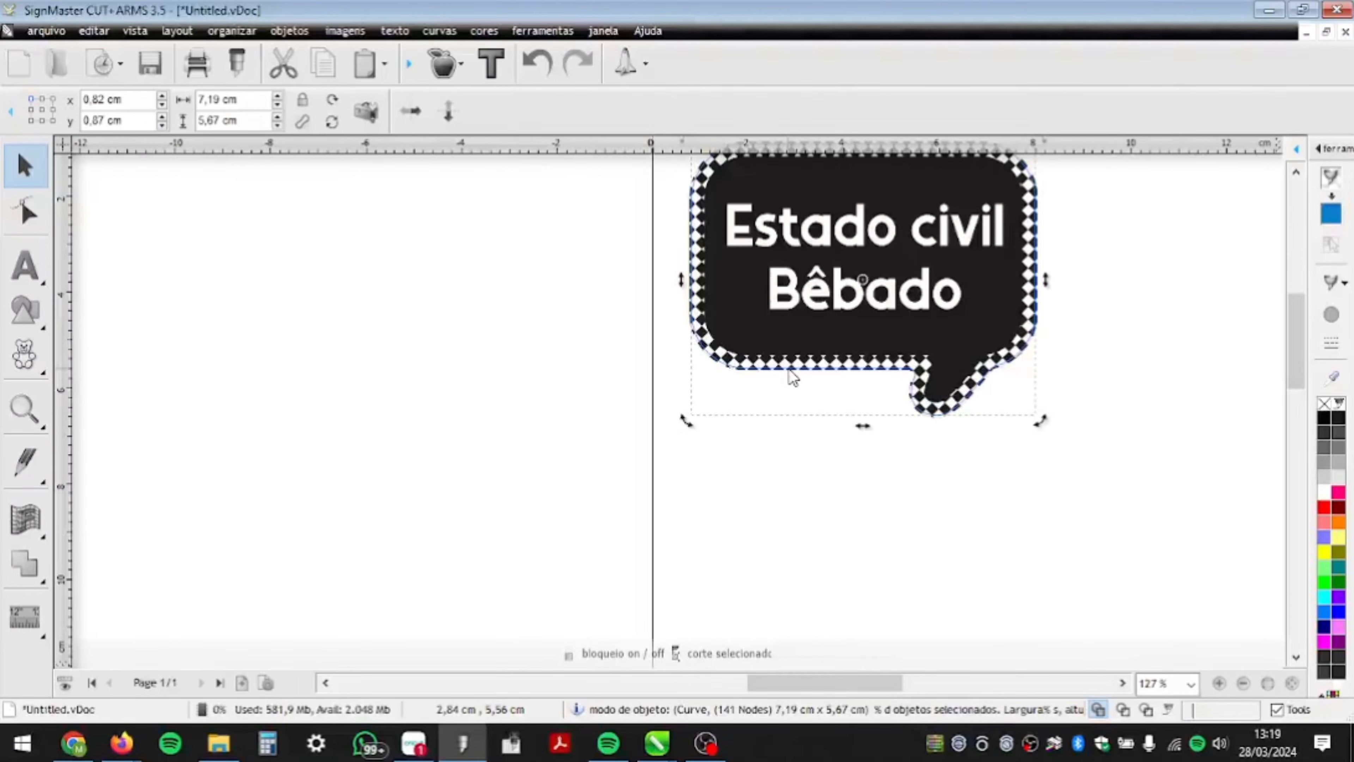
{"action": "left_click", "coordinate": [794, 377]}
{"action": "left_click_drag", "start_coordinate": [871, 295], "coordinate": [463, 421]}
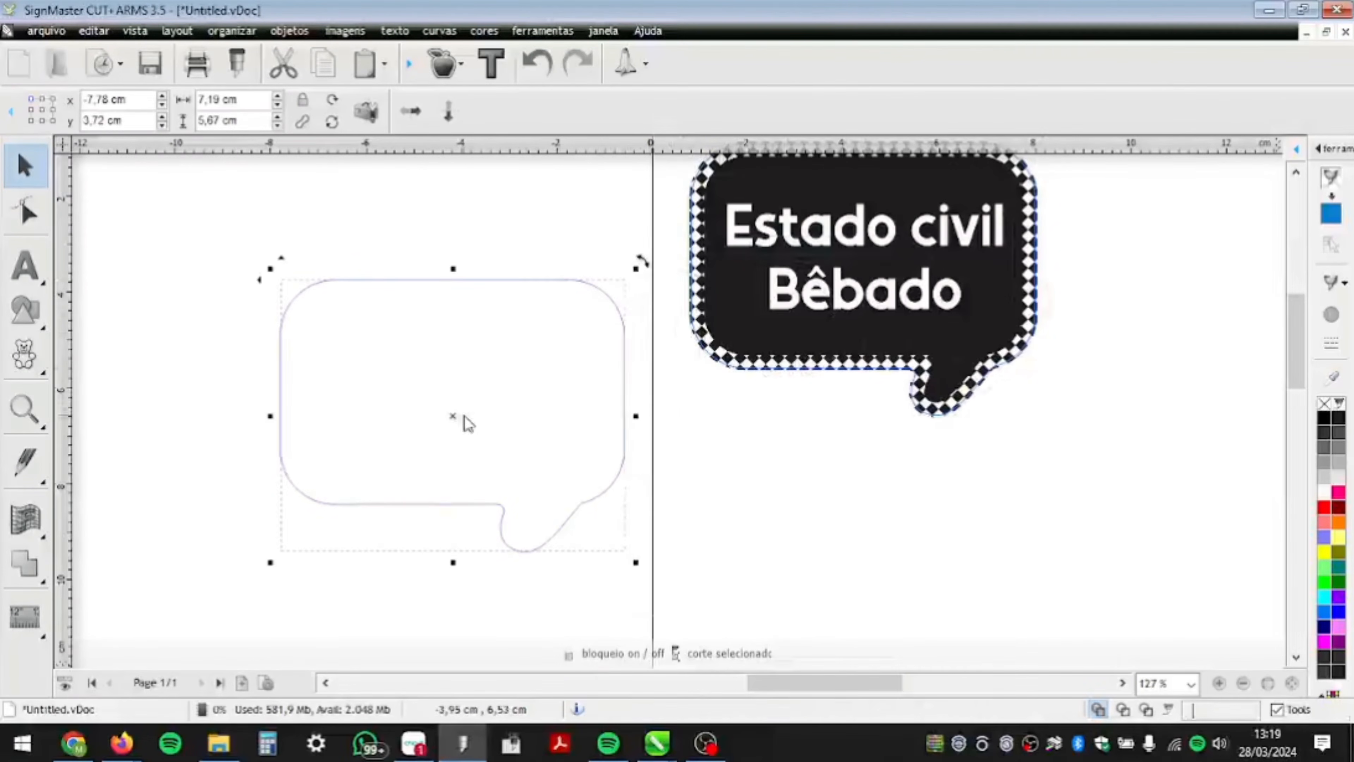
{"action": "left_click", "coordinate": [780, 448]}
- Move the "Não encha meu saco, encha meu copo!" bubble beside the duplicated contour, at about X -13.75 cm, Y 3.33 cm
{"action": "scroll", "coordinate": [870, 326], "scroll_direction": "down", "scroll_amount": 2}
{"action": "scroll", "coordinate": [870, 327], "scroll_direction": "down", "scroll_amount": 2}
{"action": "left_click_drag", "start_coordinate": [411, 544], "coordinate": [488, 389]}
{"action": "scroll", "coordinate": [547, 404], "scroll_direction": "up", "scroll_amount": 3}
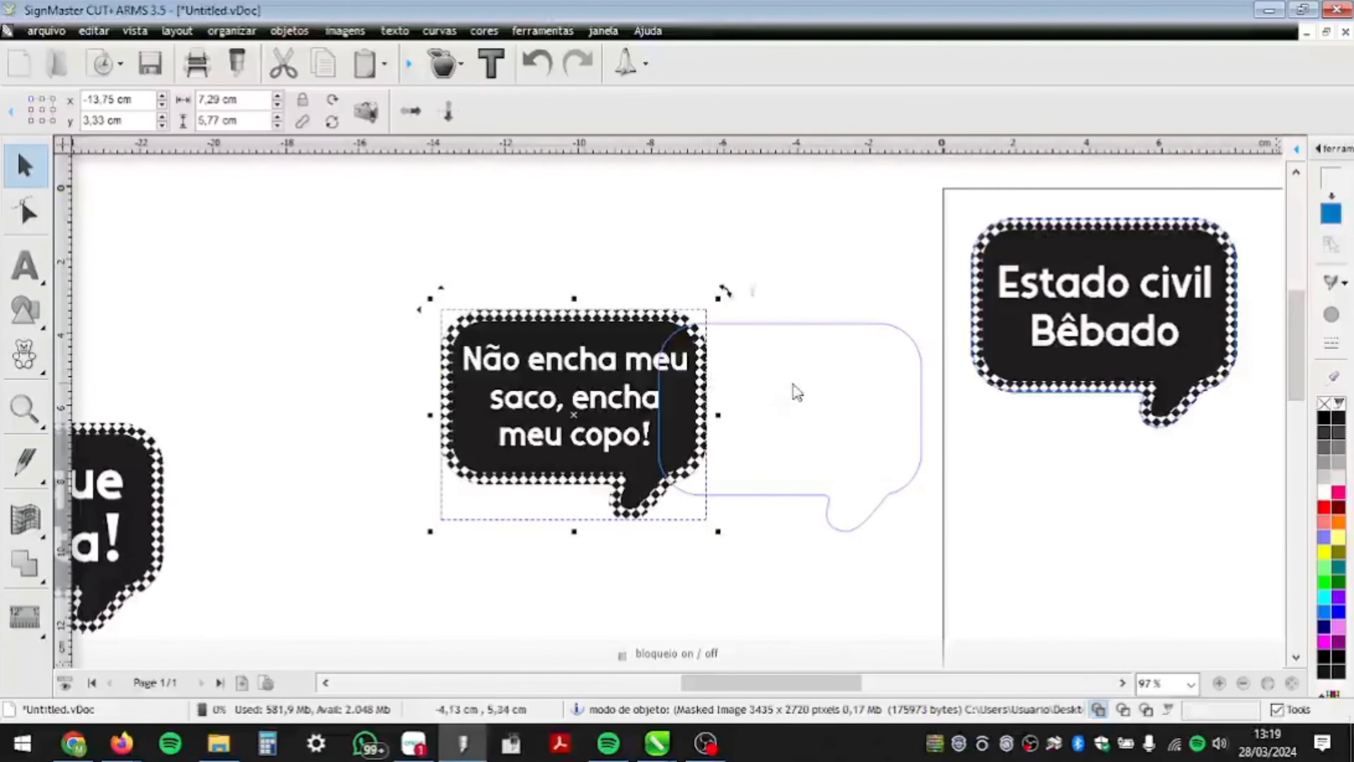
- Shift the "Não encha meu saco" bubble and the duplicated contour together, and center-align them horizontally and vertically
{"action": "left_click", "coordinate": [793, 324], "text": "shift"}
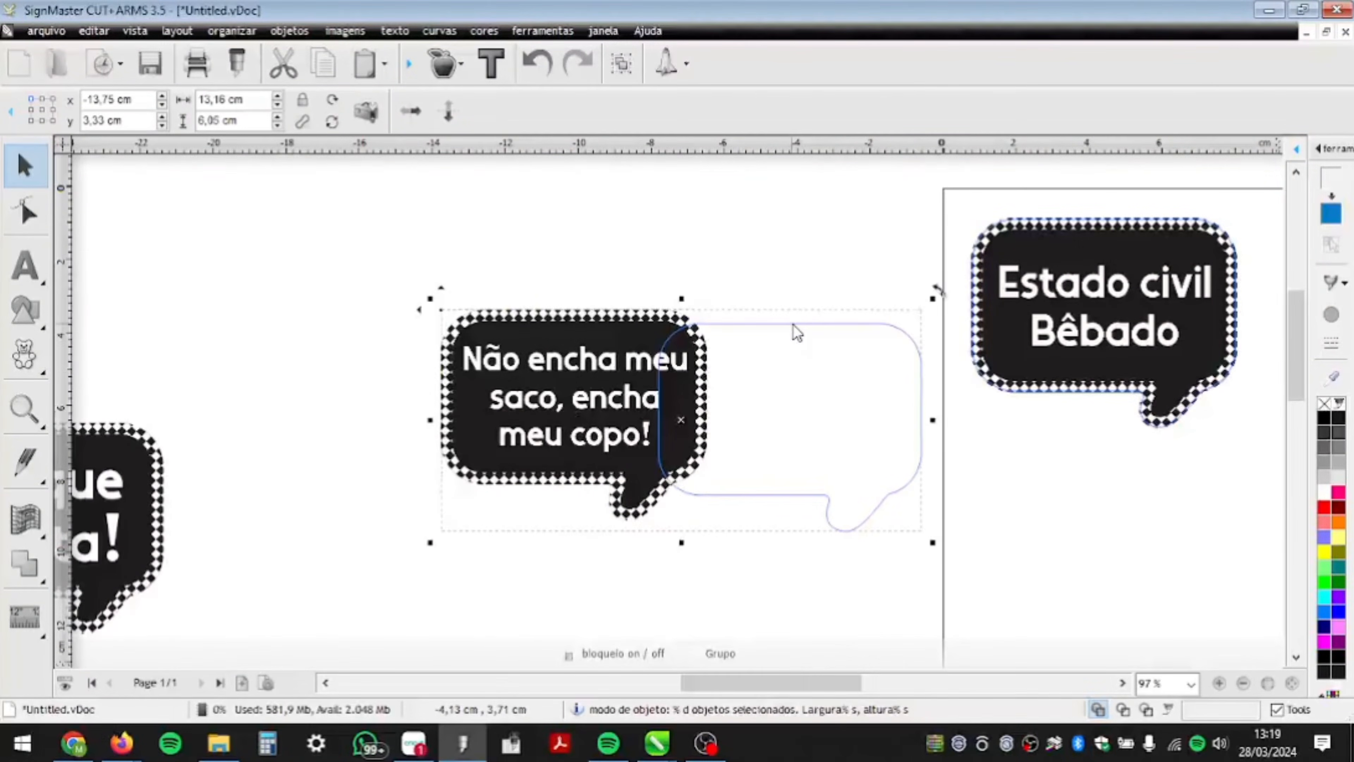
{"action": "left_click_drag", "start_coordinate": [681, 422], "coordinate": [598, 347]}
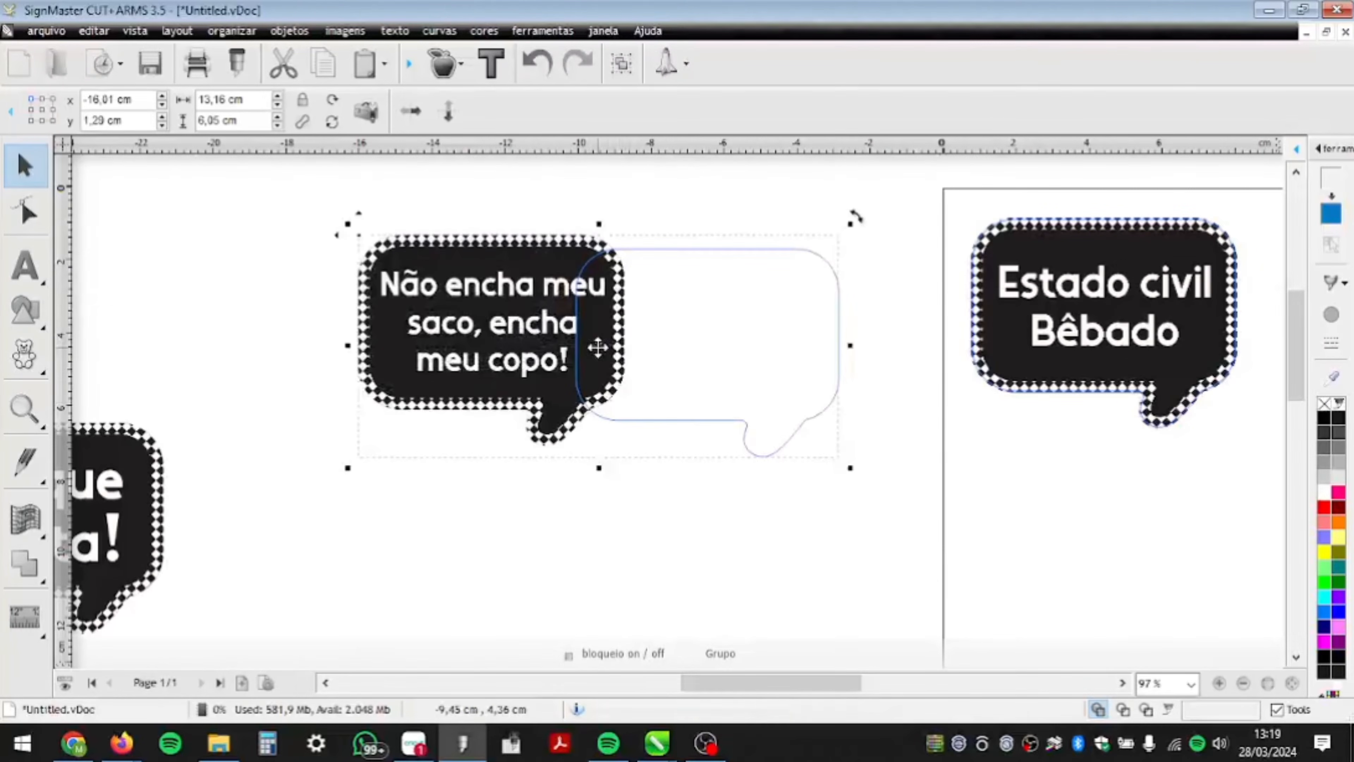
{"action": "key", "text": "c"}
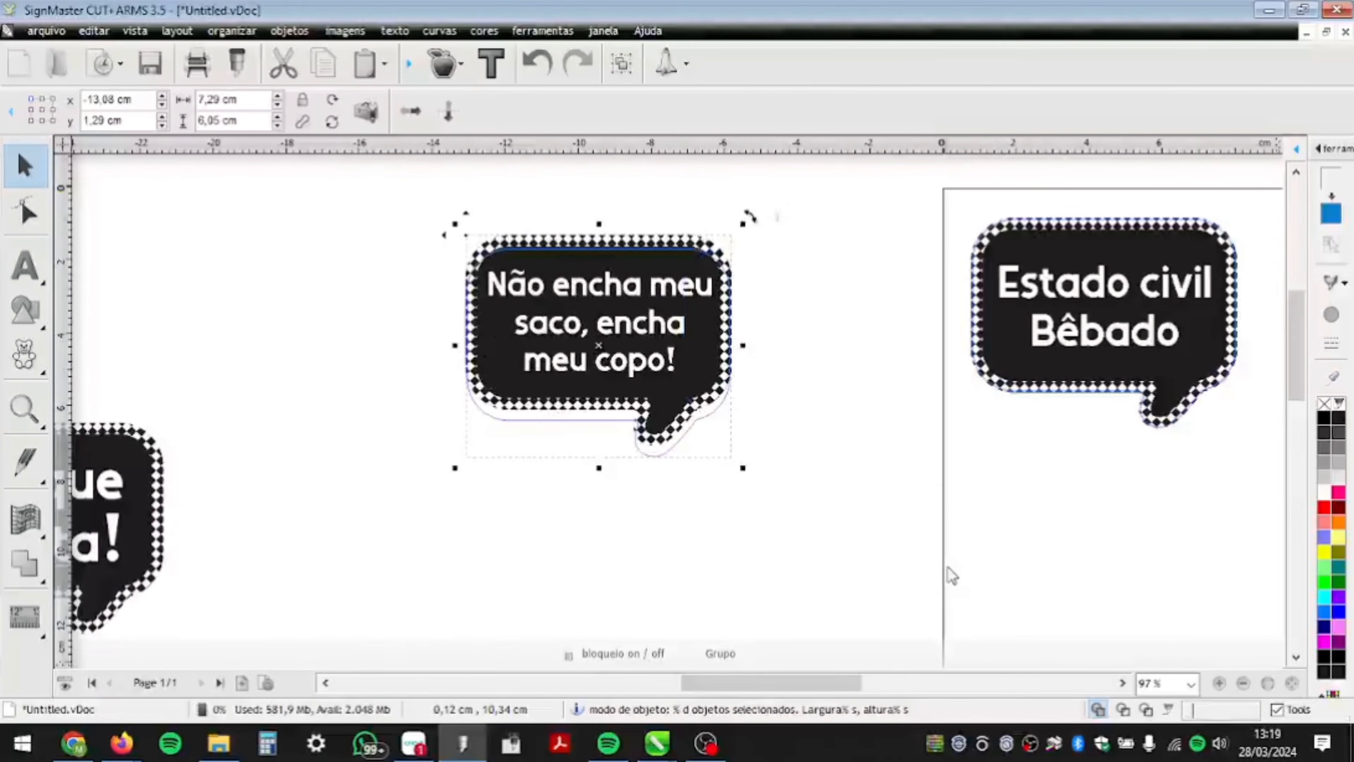
{"action": "key", "text": "e"}
{"action": "scroll", "coordinate": [610, 387], "scroll_direction": "up", "scroll_amount": 4}
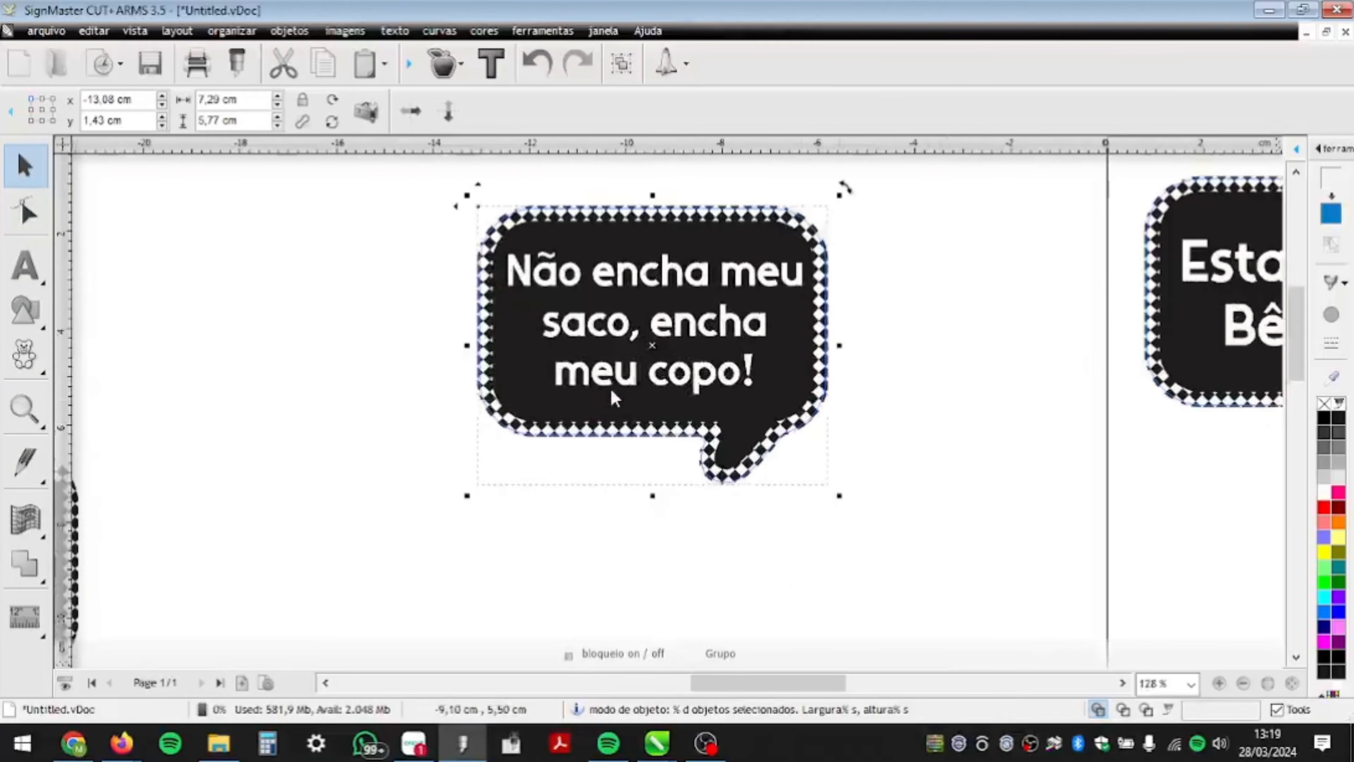
{"action": "scroll", "coordinate": [705, 323], "scroll_direction": "up", "scroll_amount": 1}
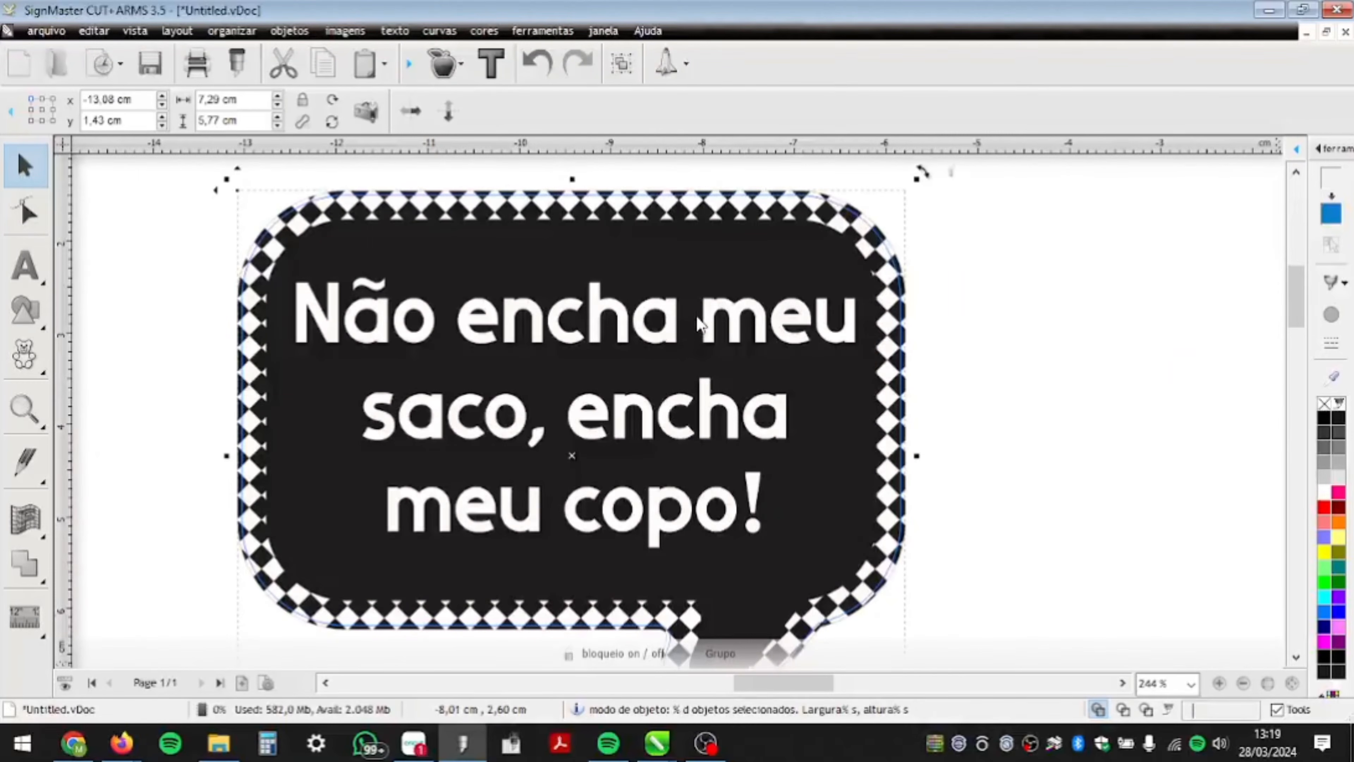
{"action": "left_click", "coordinate": [1022, 271]}
- Move the "Não encha meu saco" bubble with its contour onto the page beside the "Estado civil" bubble, at about X 9.40 cm, Y 0.85 cm
{"action": "scroll", "coordinate": [662, 342], "scroll_direction": "down", "scroll_amount": 5}
{"action": "left_click_drag", "start_coordinate": [396, 279], "coordinate": [840, 605]}
{"action": "scroll", "coordinate": [666, 400], "scroll_direction": "down", "scroll_amount": 2}
{"action": "left_click_drag", "start_coordinate": [616, 409], "coordinate": [1192, 395]}
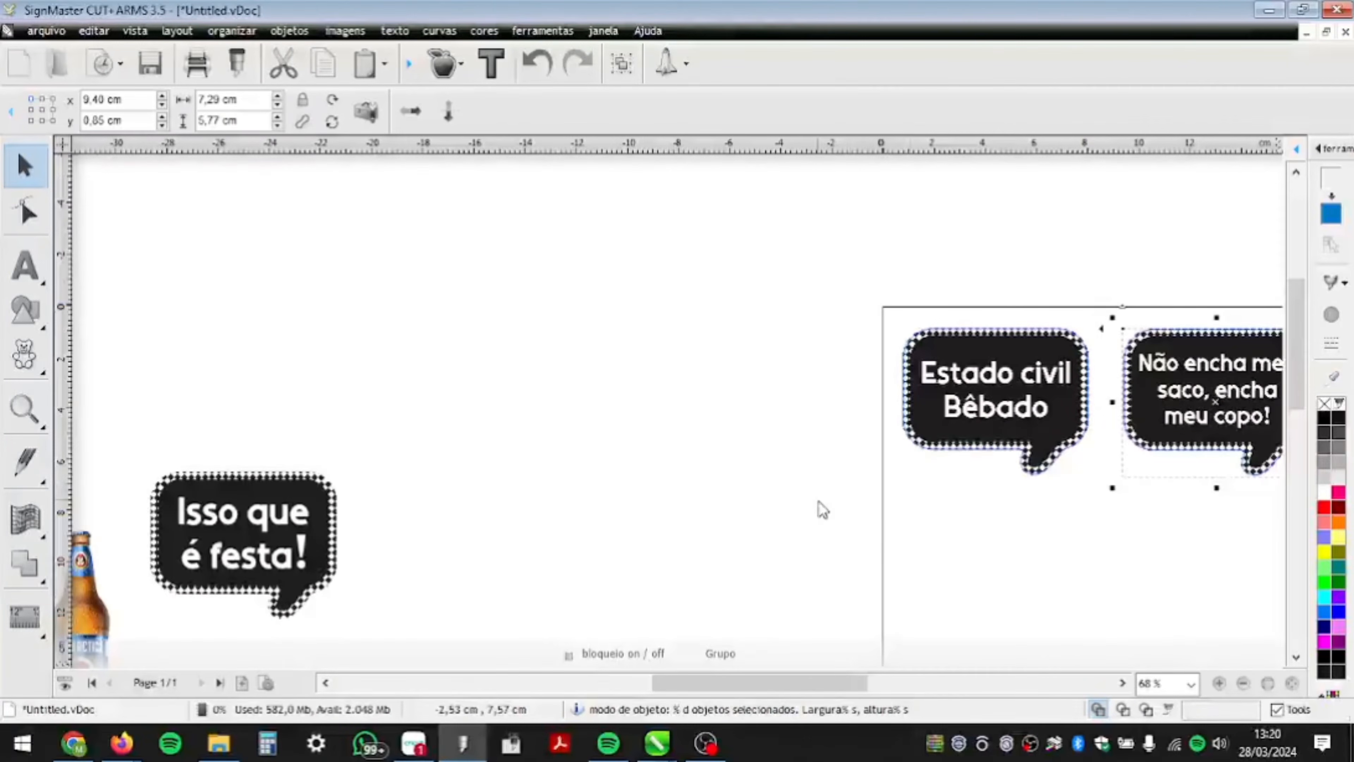
{"action": "key", "text": "Tab"}
{"action": "left_click", "coordinate": [858, 481]}
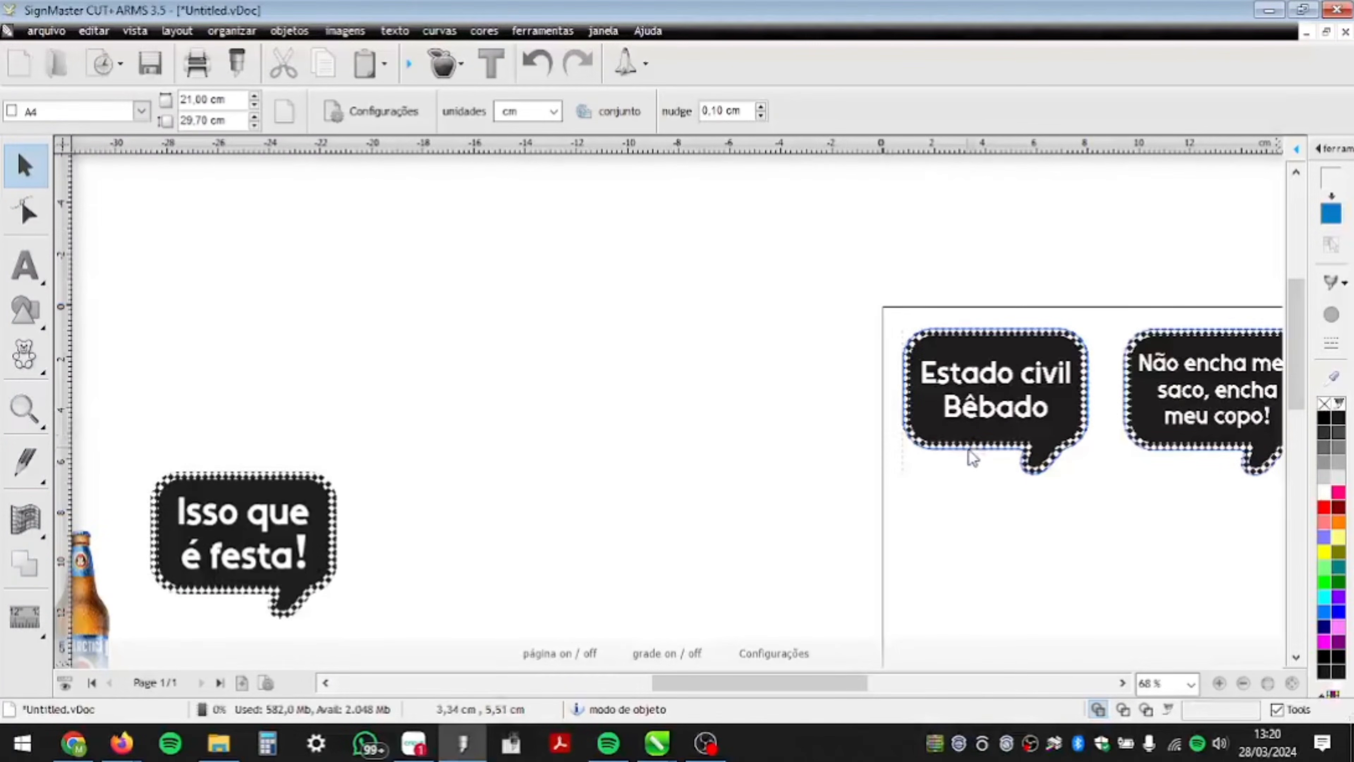
- Duplicate the "Estado civil" contour outside the page and shift it with the "Isso que é festa!" bubble to about X -25.72 cm, Y 0.87 cm
{"action": "left_click_drag", "start_coordinate": [970, 460], "coordinate": [567, 512]}
{"action": "left_click", "coordinate": [247, 539], "text": "shift"}
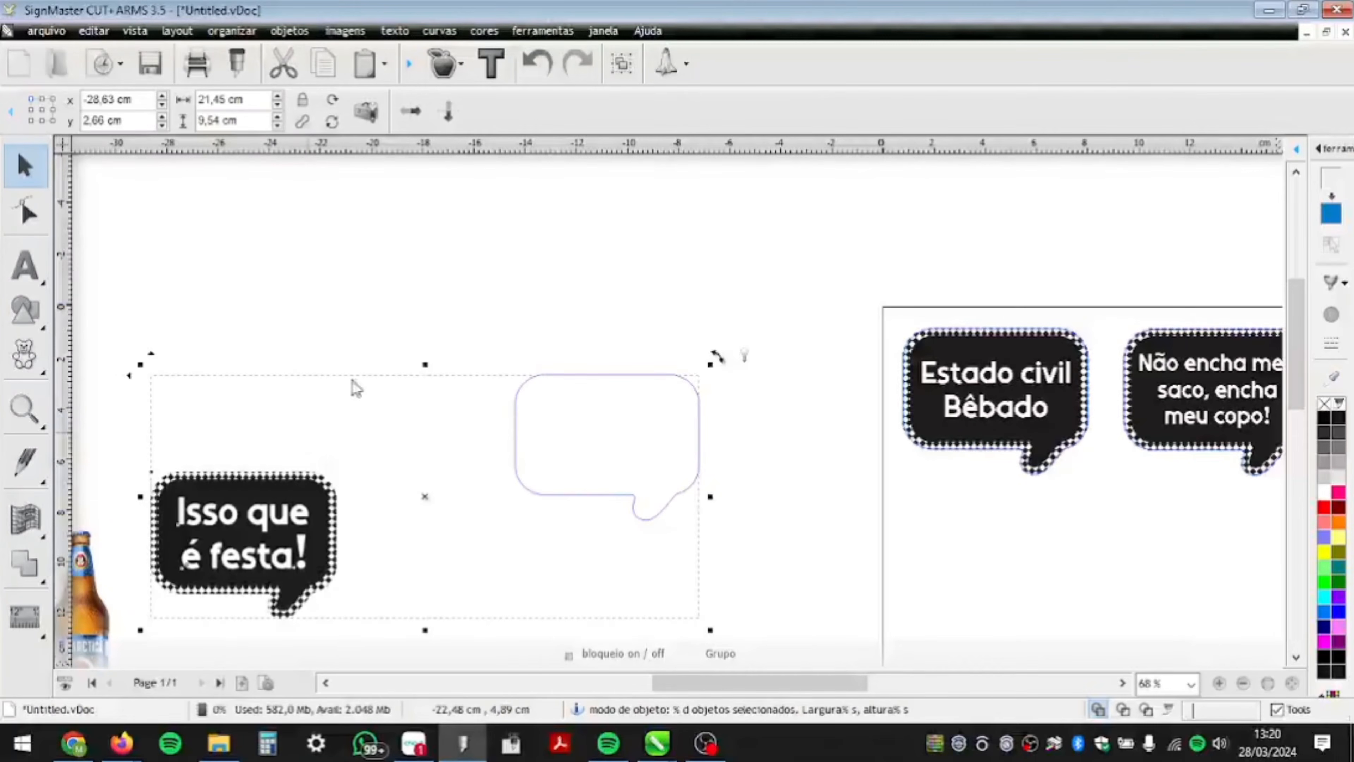
{"action": "left_click", "coordinate": [459, 330]}
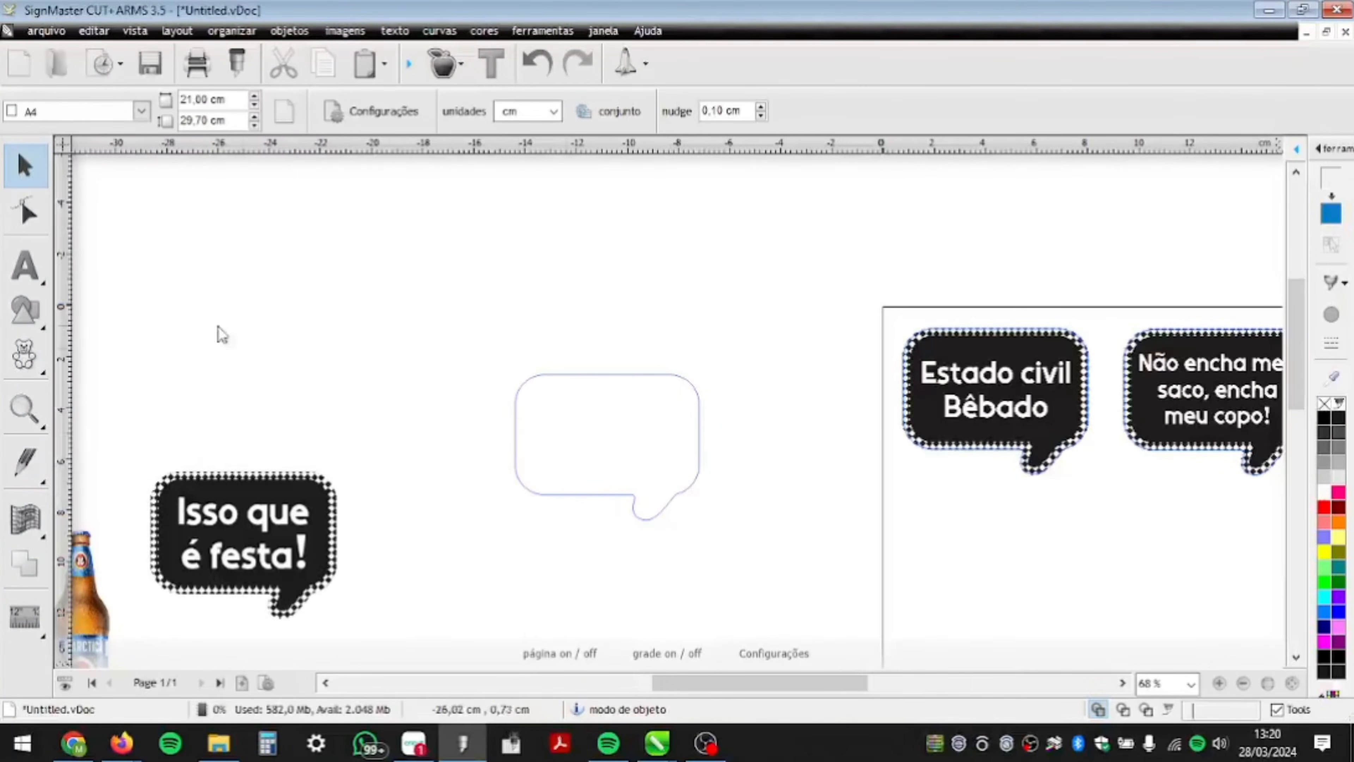
{"action": "left_click_drag", "start_coordinate": [145, 284], "coordinate": [732, 648]}
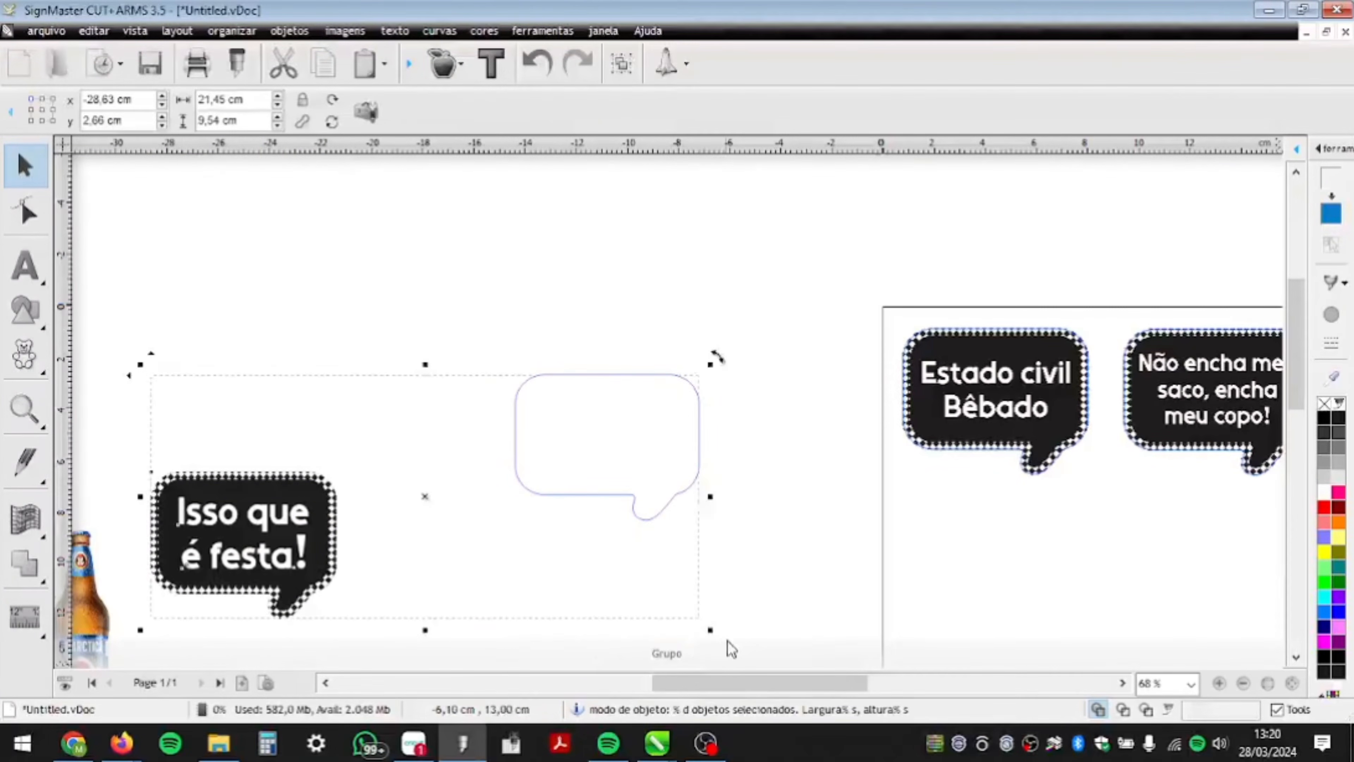
{"action": "left_click", "coordinate": [774, 579]}
{"action": "left_click", "coordinate": [243, 504]}
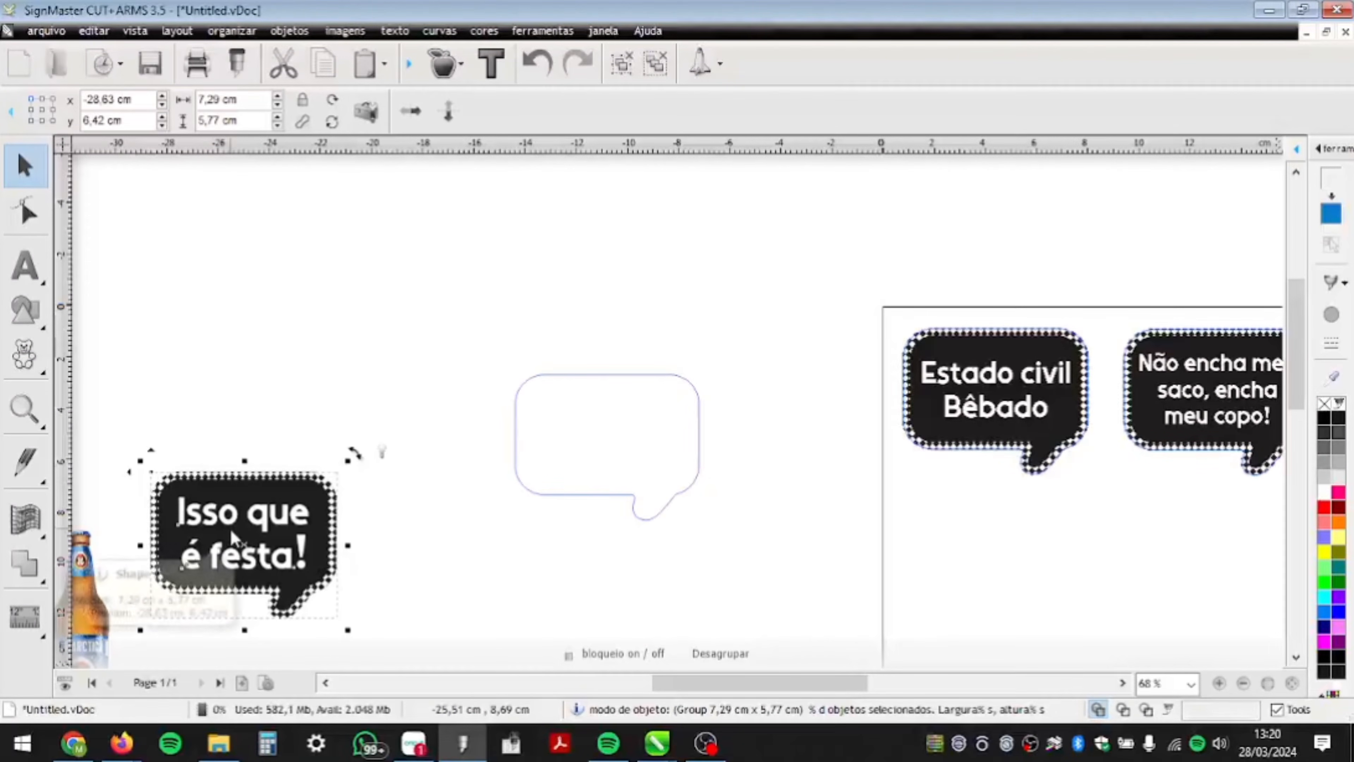
{"action": "left_click", "coordinate": [566, 501], "text": "shift"}
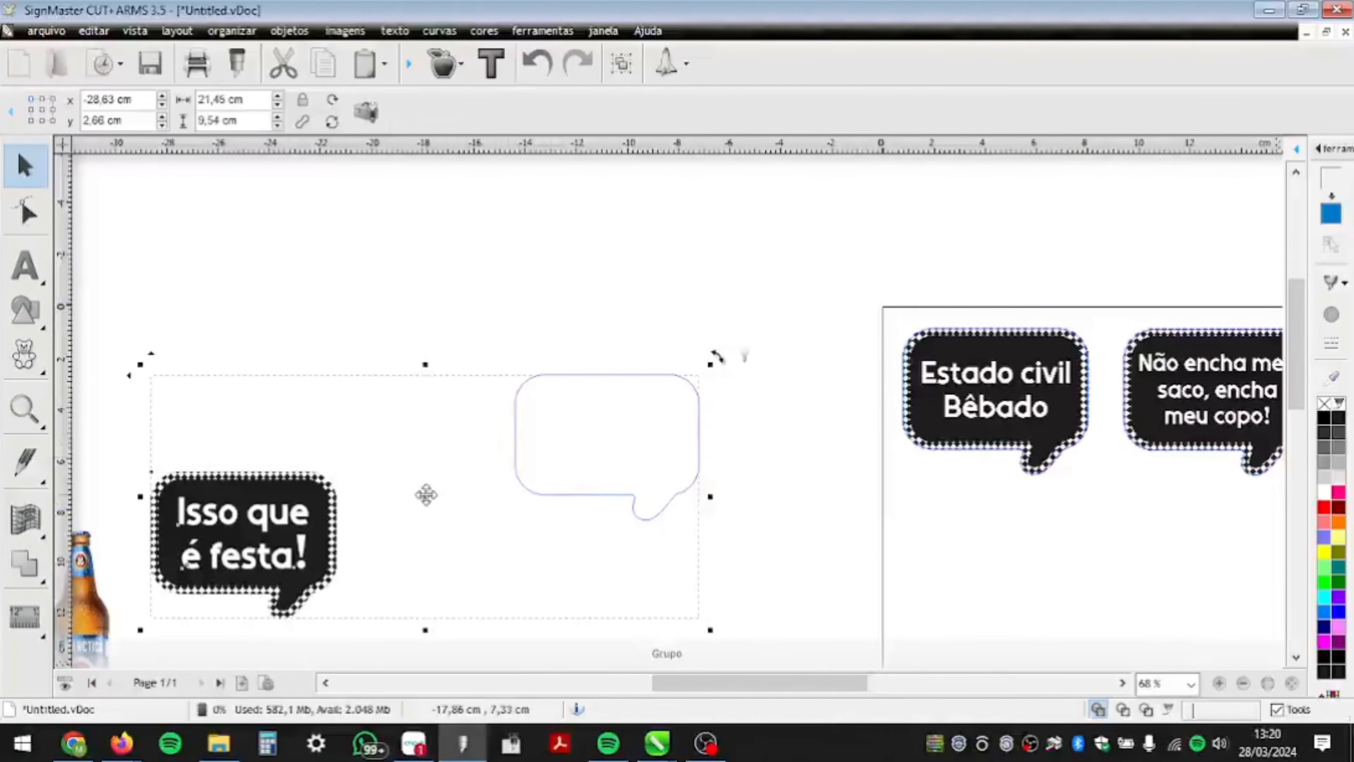
{"action": "left_click_drag", "start_coordinate": [426, 495], "coordinate": [502, 450]}
{"action": "left_click", "coordinate": [510, 373]}
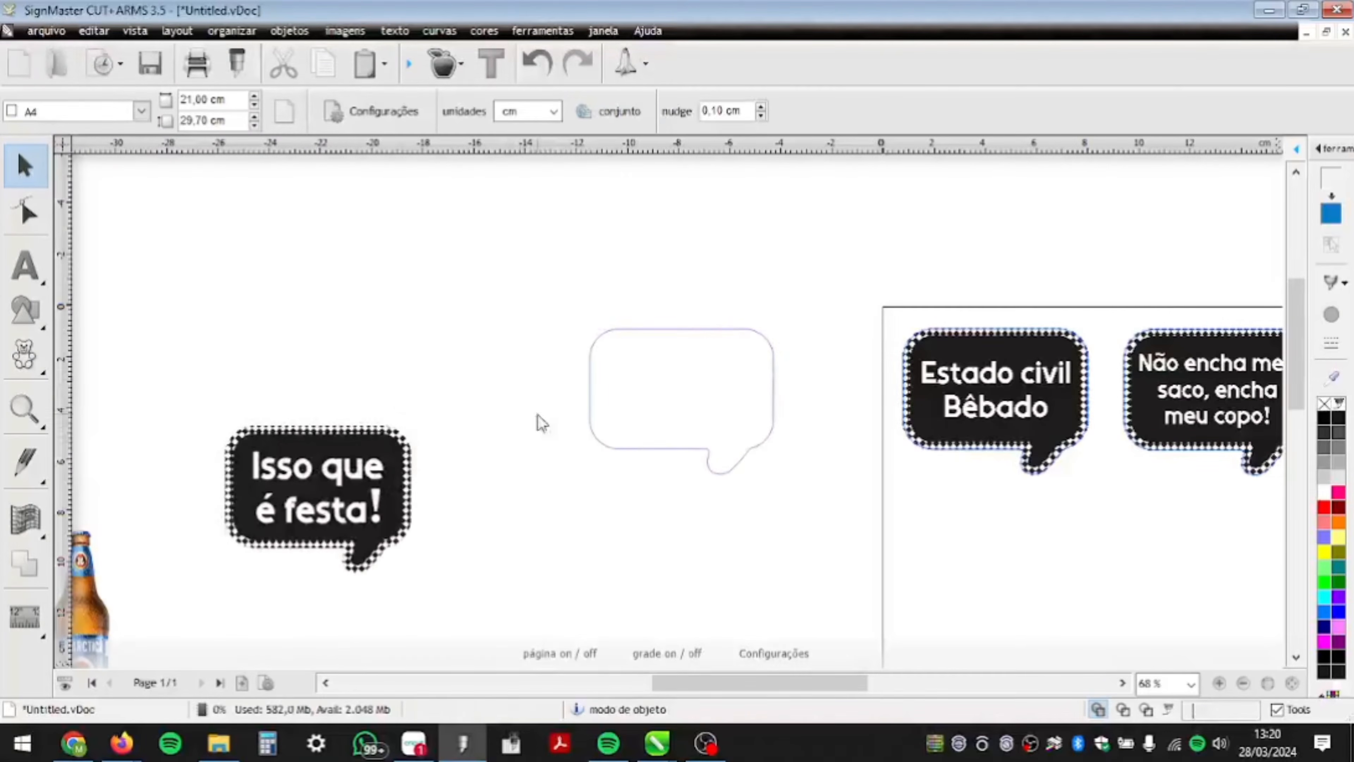
- Center-align the duplicated contour and the "Isso que é festa!" bubble horizontally and vertically
{"action": "left_click", "coordinate": [591, 381]}
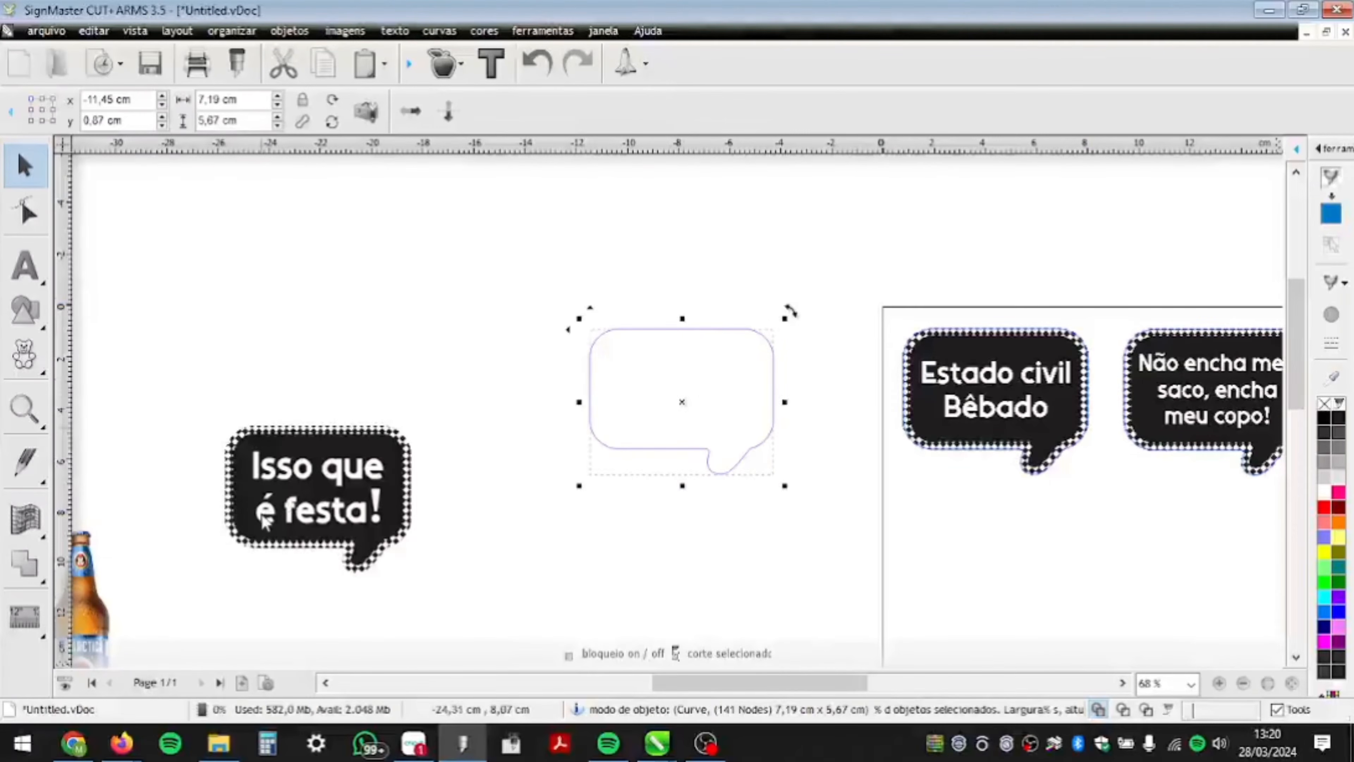
{"action": "left_click", "coordinate": [280, 520], "text": "shift"}
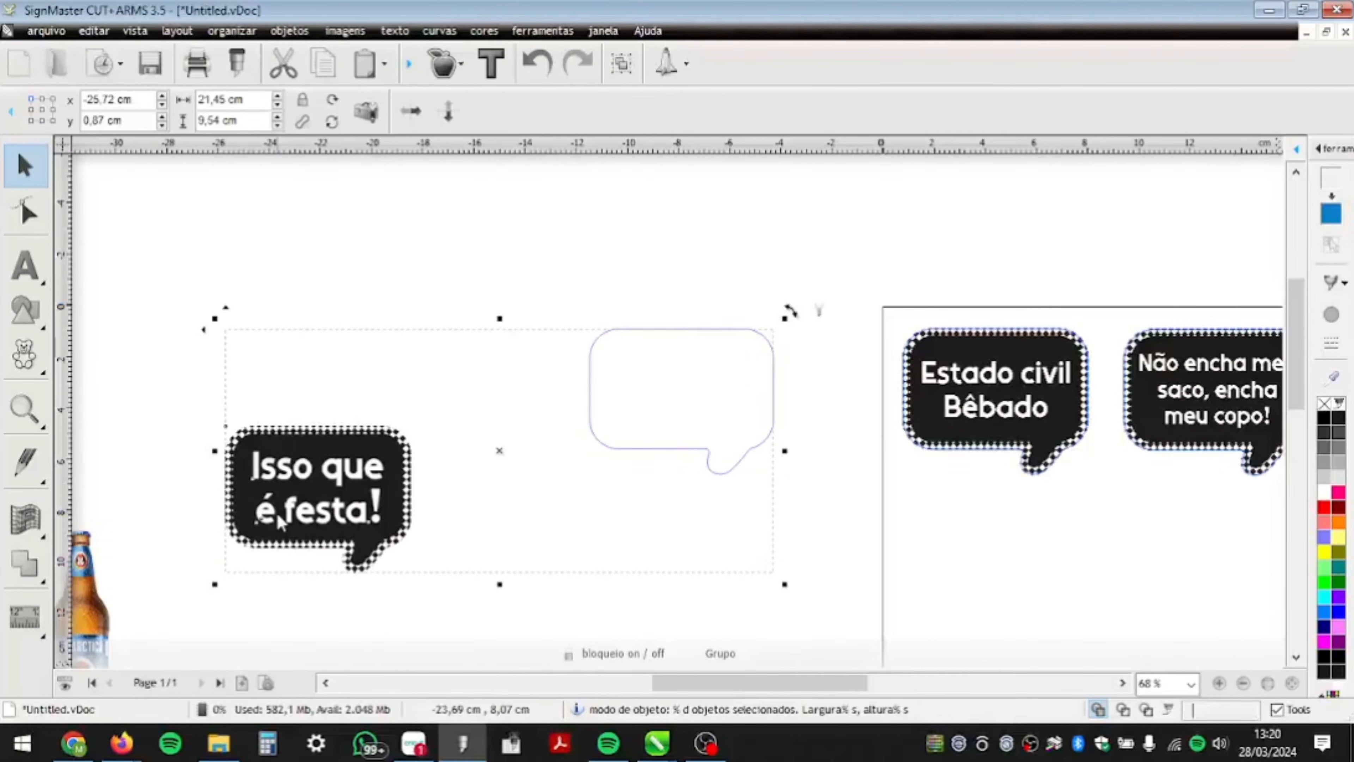
{"action": "key", "text": "c"}
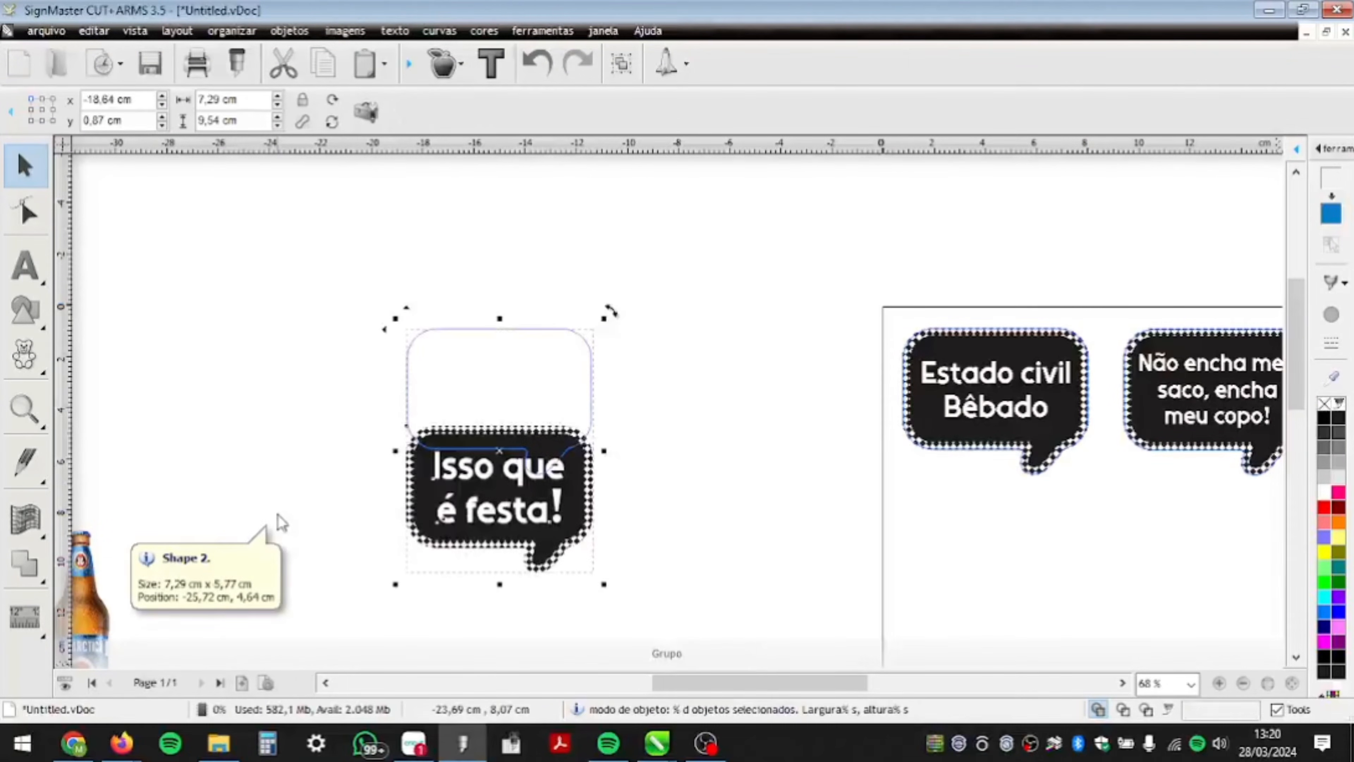
{"action": "key", "text": "e"}
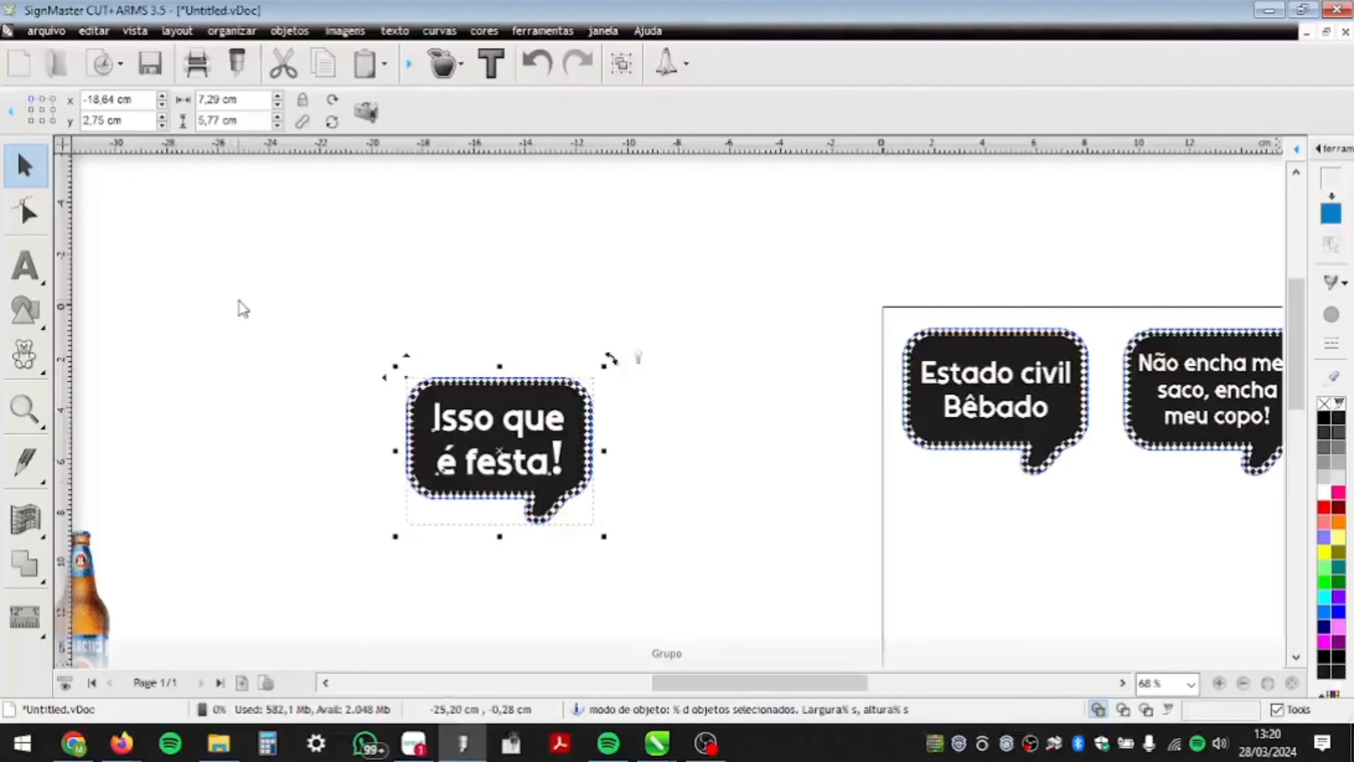
- Move the "Isso que é festa!" bubble with its contour onto the page below the "Estado civil" bubble, at about X 0.97 cm, Y 7.26 cm
{"action": "left_click_drag", "start_coordinate": [244, 308], "coordinate": [666, 608]}
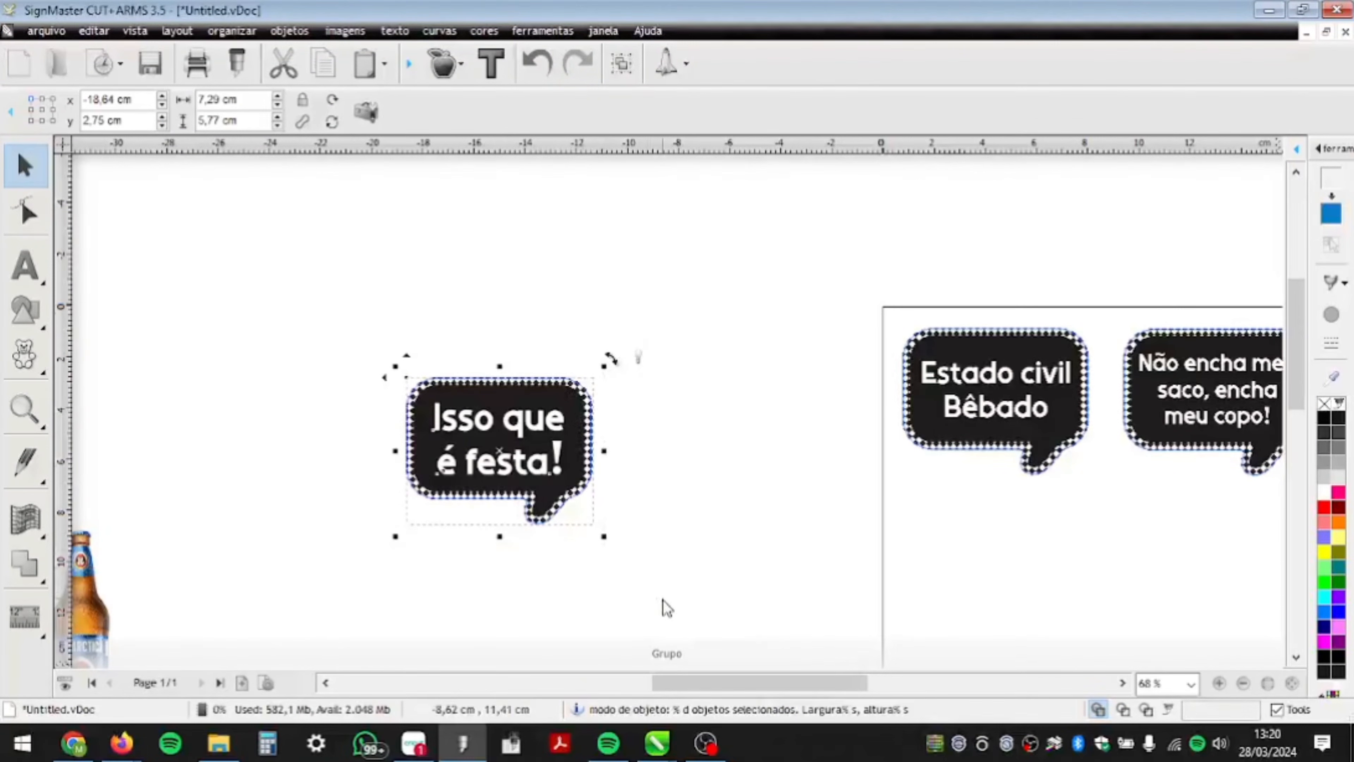
{"action": "left_click_drag", "start_coordinate": [525, 455], "coordinate": [702, 332]}
{"action": "left_click", "coordinate": [717, 308]}
{"action": "left_click_drag", "start_coordinate": [690, 333], "coordinate": [928, 526]}
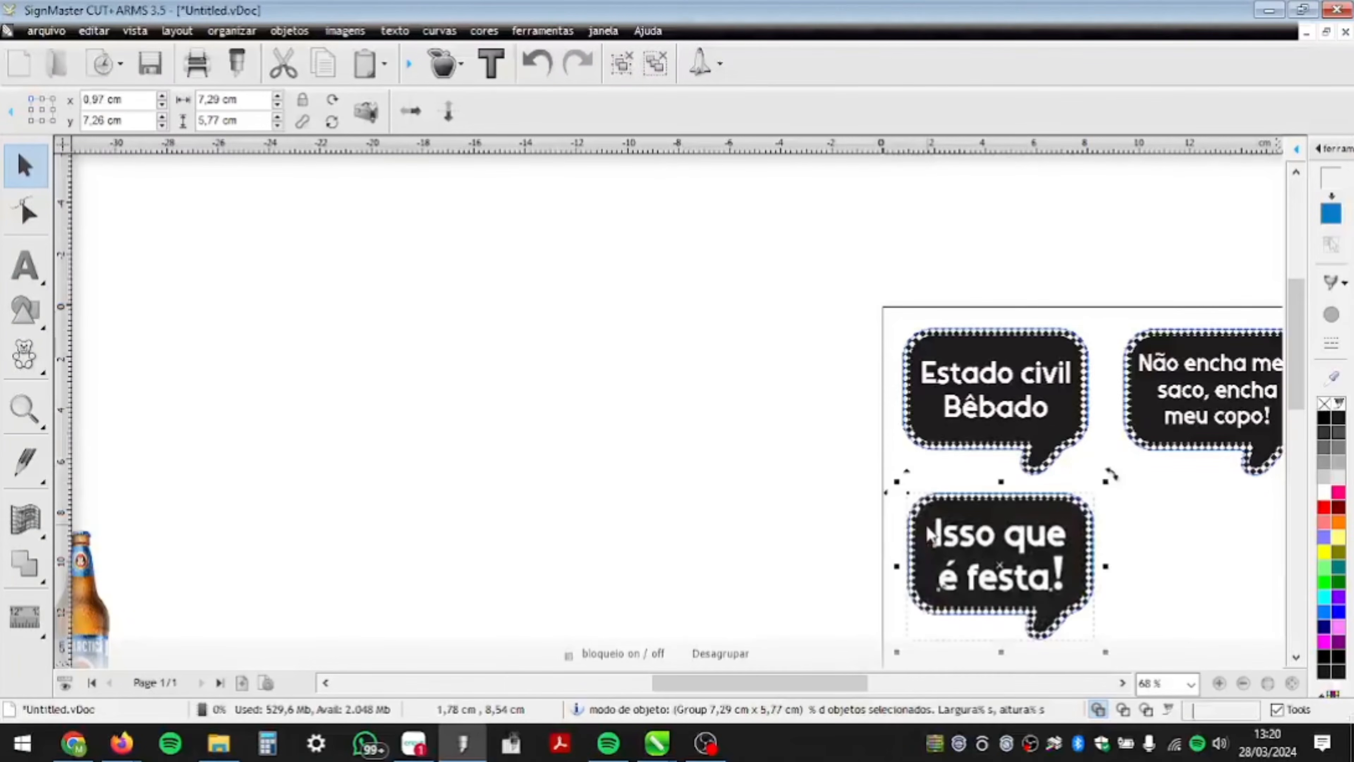
- Move the "Não encha meu saco" bubble image off its contour to about X 11.13 cm, Y 3.42 cm
{"action": "left_click", "coordinate": [1144, 395]}
{"action": "left_click_drag", "start_coordinate": [1143, 393], "coordinate": [1138, 392]}
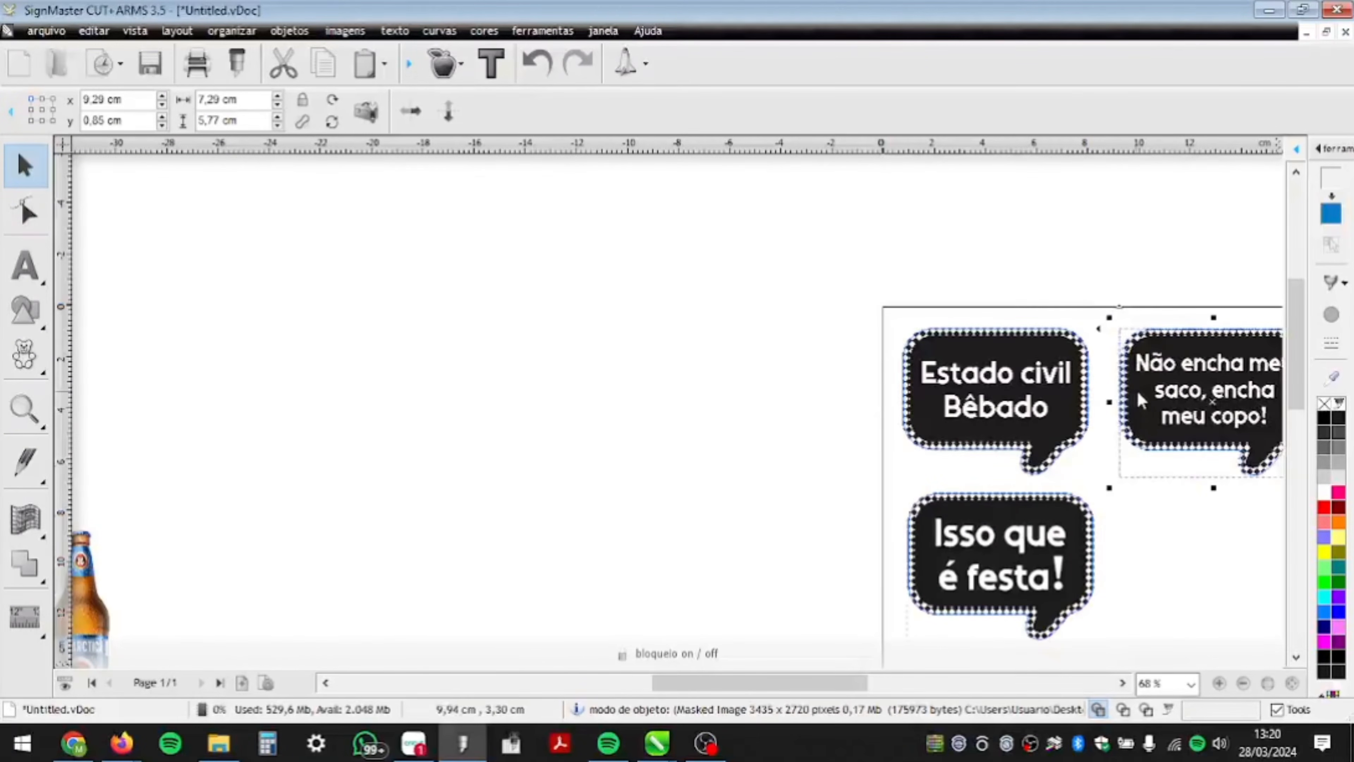
{"action": "scroll", "coordinate": [1165, 392], "scroll_direction": "down", "scroll_amount": 1}
{"action": "scroll", "coordinate": [1187, 384], "scroll_direction": "up", "scroll_amount": 5}
{"action": "scroll", "coordinate": [800, 380], "scroll_direction": "down", "scroll_amount": 5}
{"action": "scroll", "coordinate": [1197, 402], "scroll_direction": "up", "scroll_amount": 3}
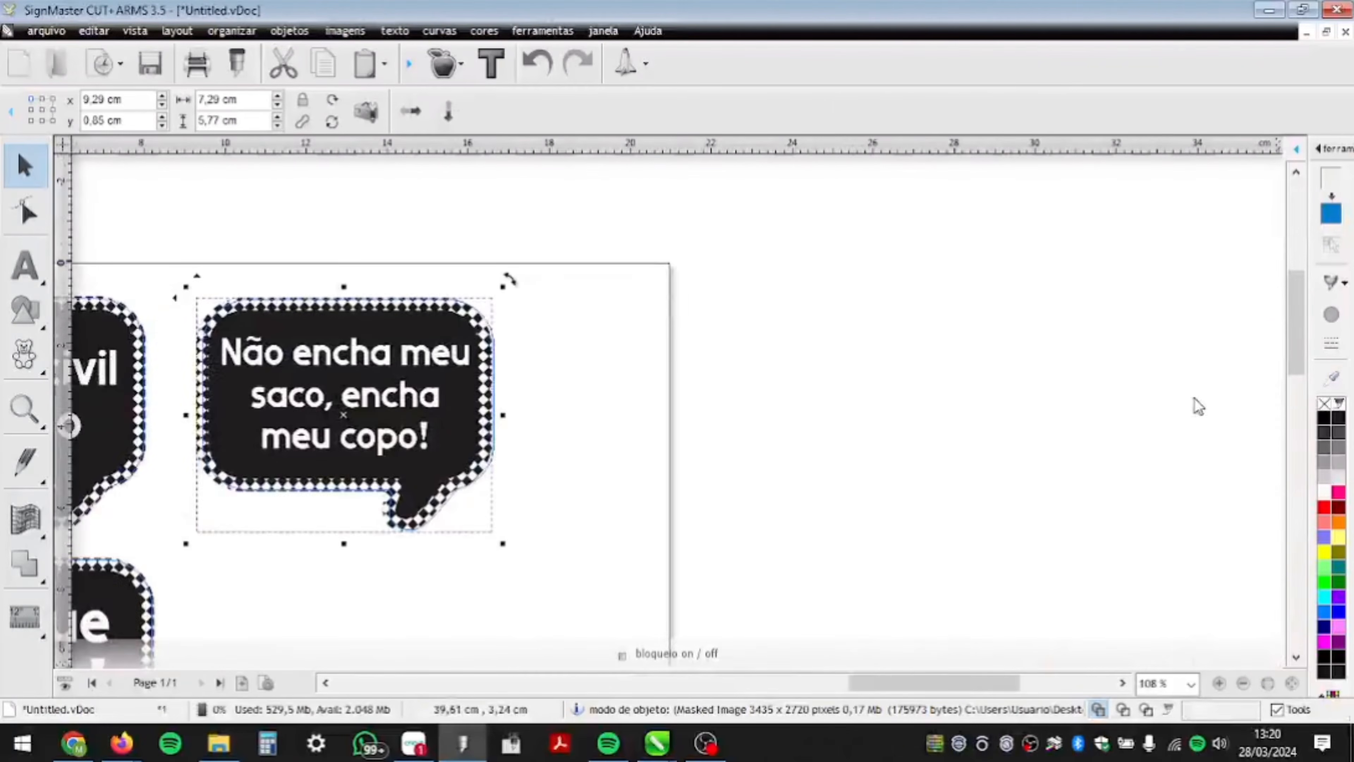
{"action": "left_click_drag", "start_coordinate": [483, 392], "coordinate": [552, 495]}
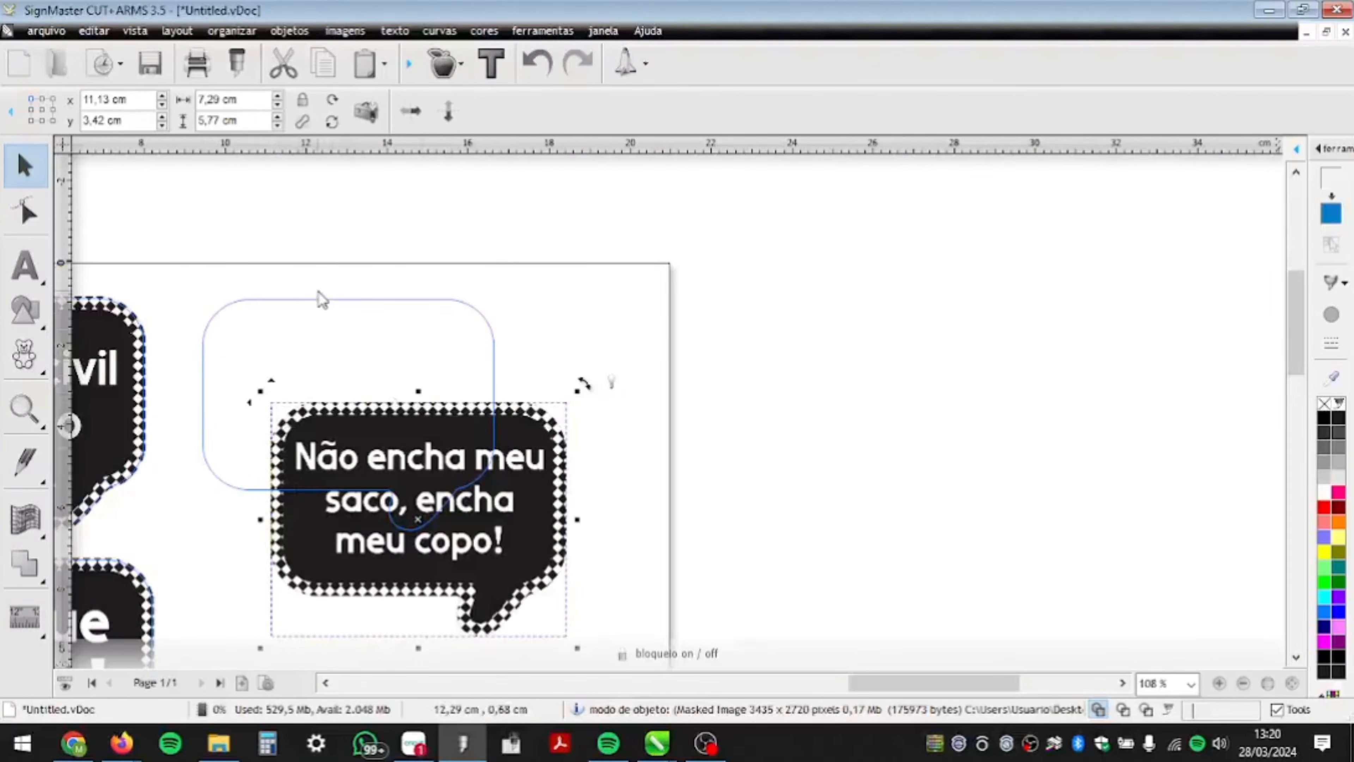
- Center-align the "Não encha meu saco" bubble and its contour horizontally and vertically
{"action": "left_click", "coordinate": [312, 304], "text": "shift"}
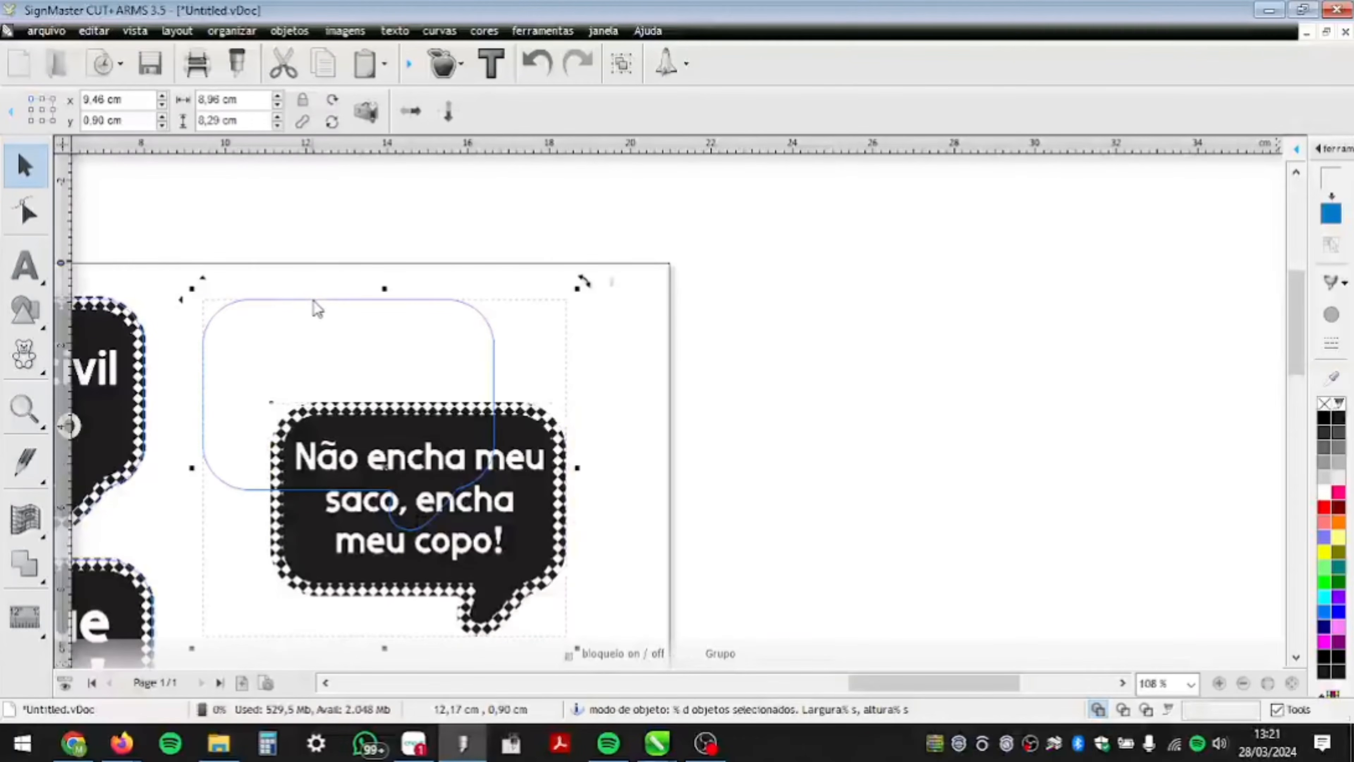
{"action": "key", "text": "c"}
{"action": "key", "text": "e"}
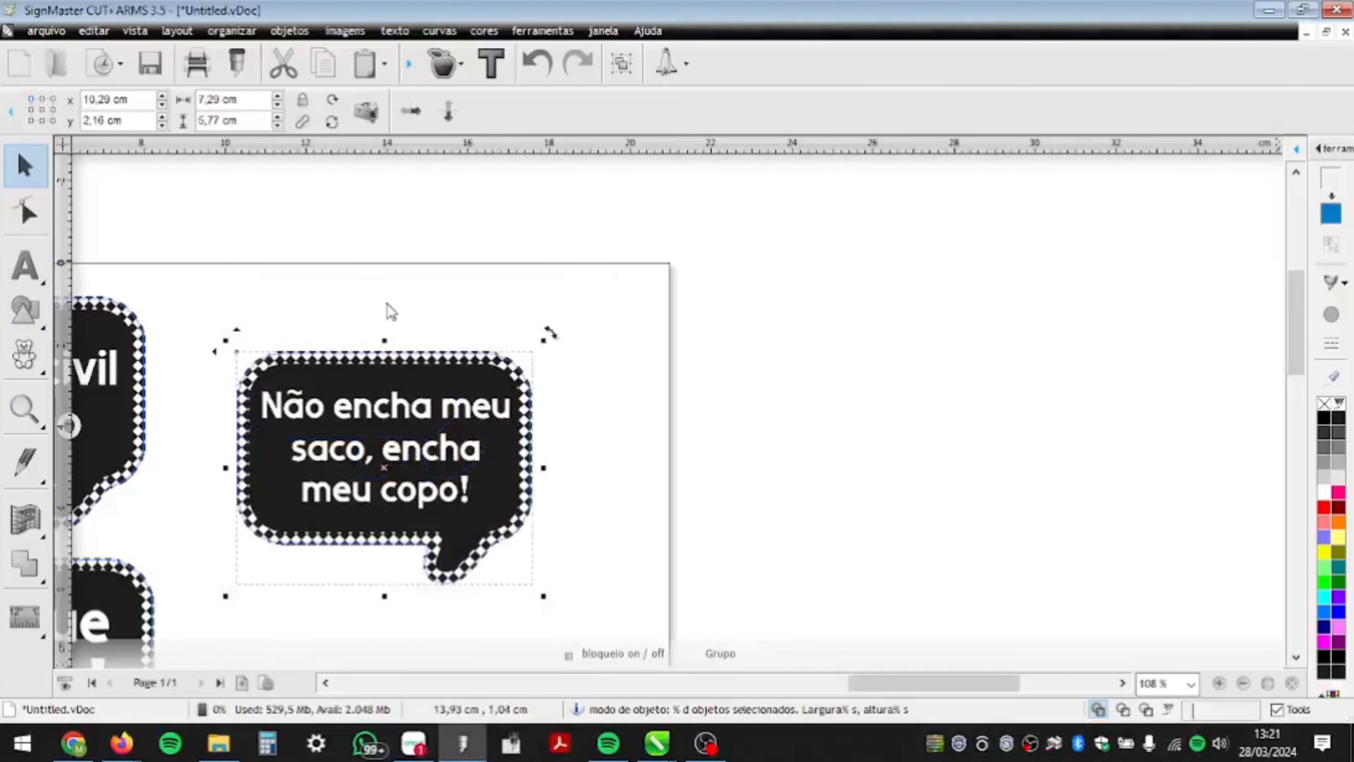
- Group the "Não encha meu saco" bubble with its contour and move the group to about X 10.55 cm, Y 4.41 cm
{"action": "left_click", "coordinate": [412, 284]}
{"action": "left_click_drag", "start_coordinate": [184, 256], "coordinate": [603, 613]}
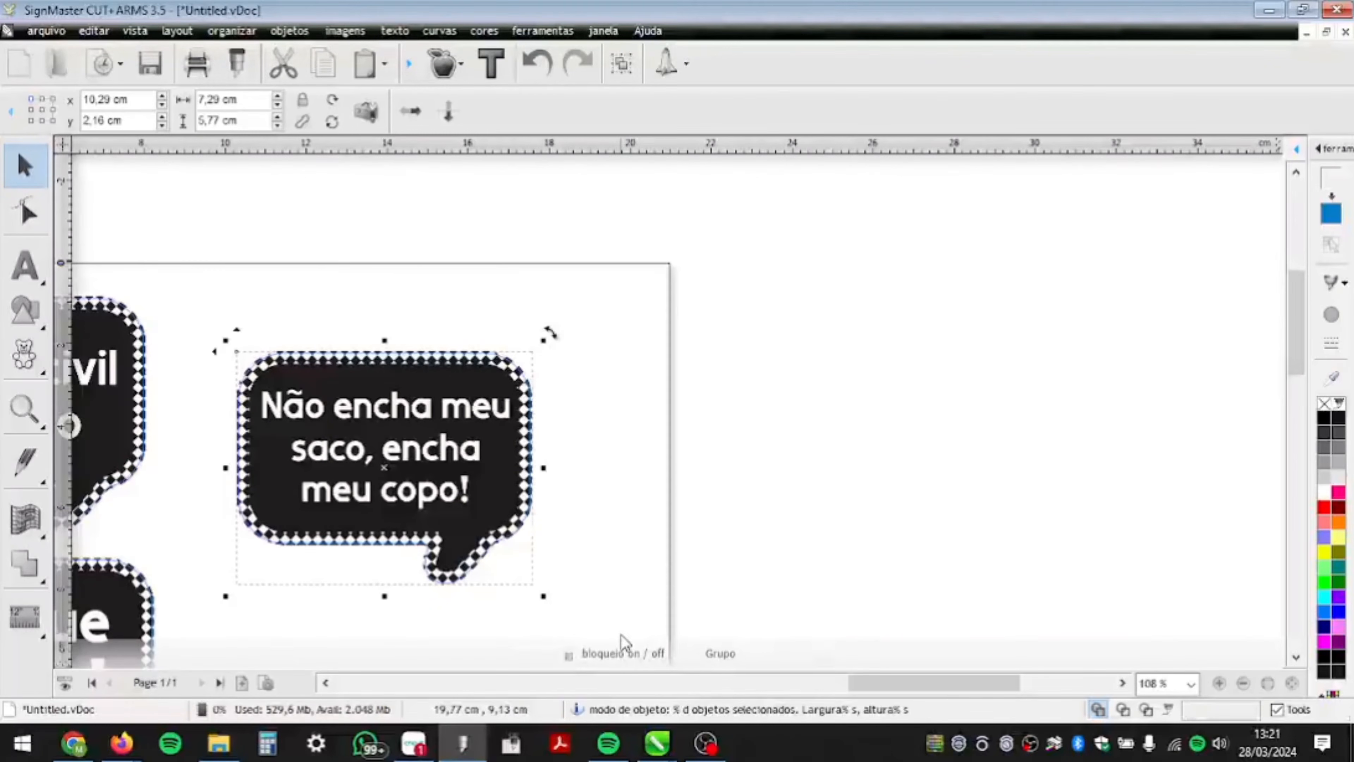
{"action": "left_click", "coordinate": [666, 491]}
{"action": "scroll", "coordinate": [571, 399], "scroll_direction": "down", "scroll_amount": 3}
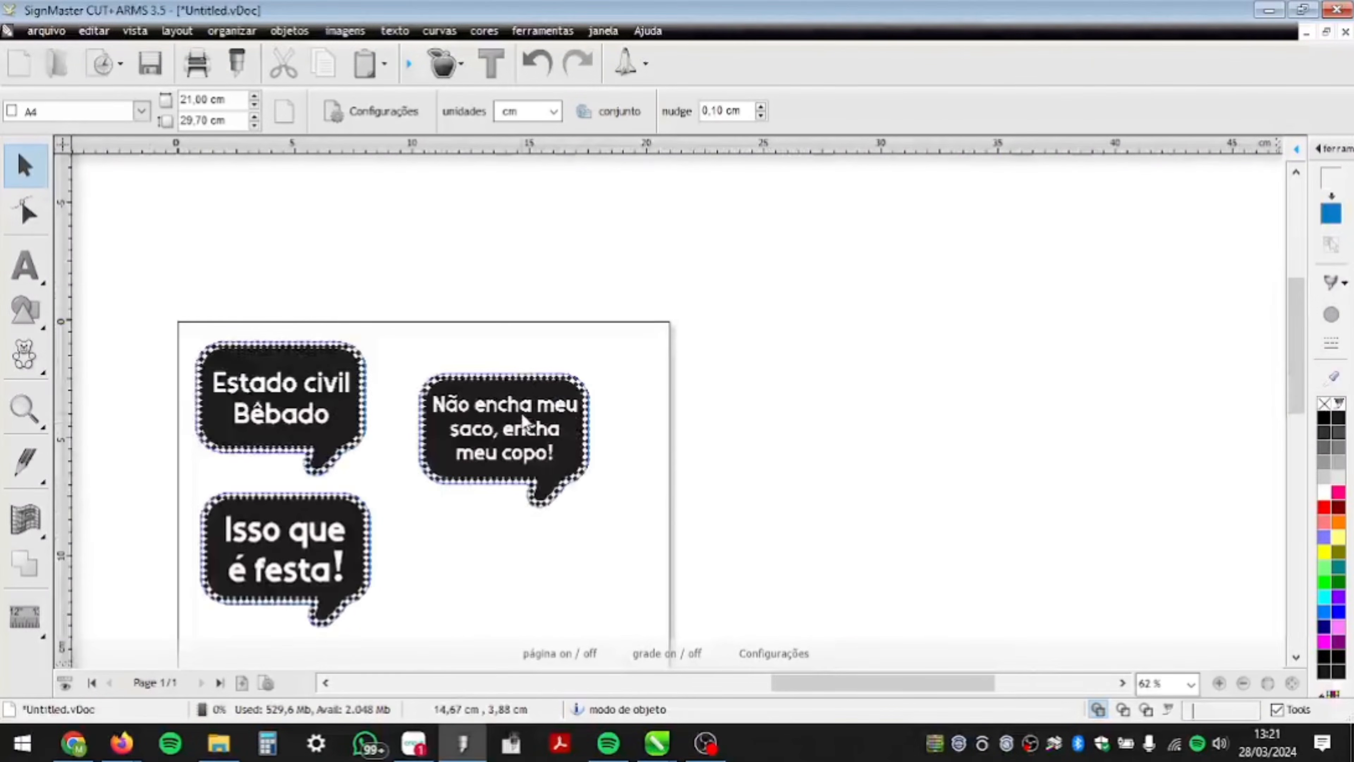
{"action": "left_click_drag", "start_coordinate": [488, 432], "coordinate": [518, 492]}
- Move the grouped "Não encha meu saco" bubble up close beside the "Estado civil" bubble on the page
{"action": "left_click", "coordinate": [843, 484]}
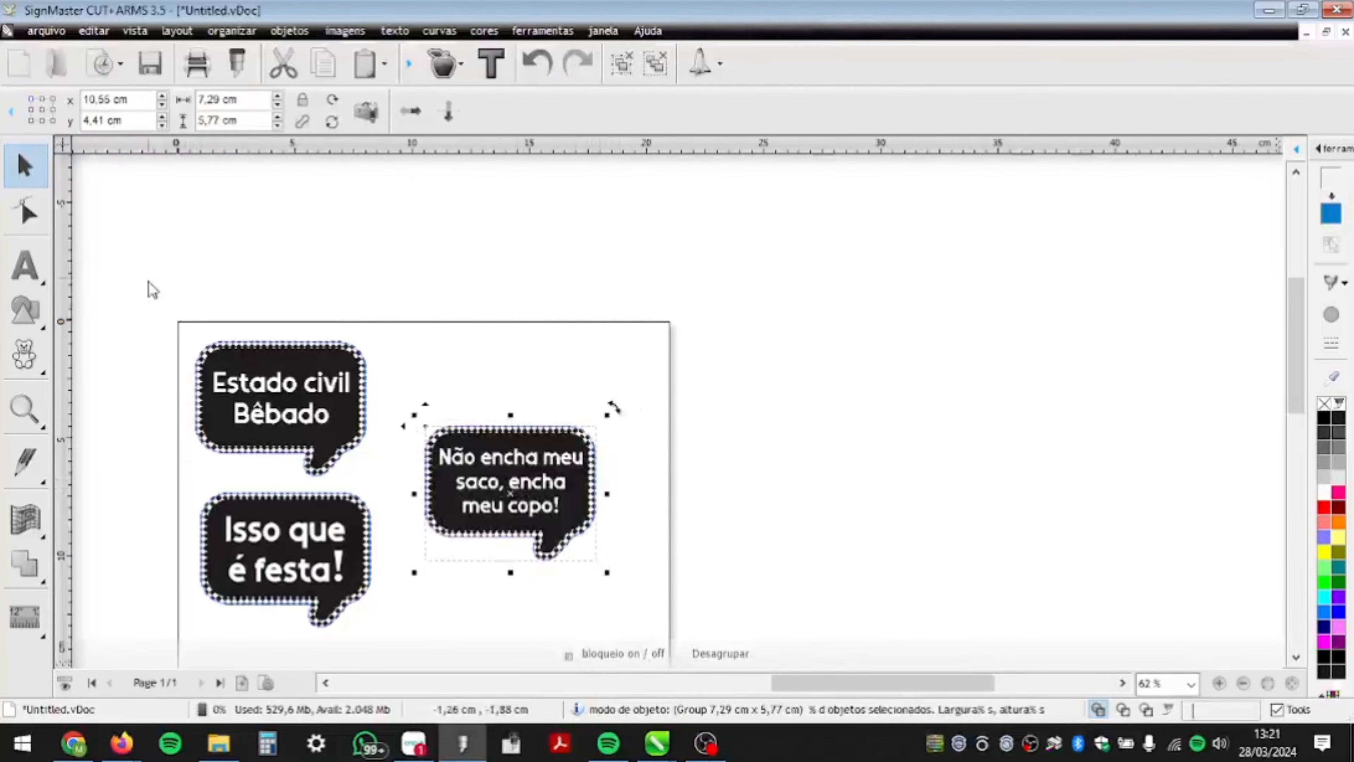
{"action": "left_click_drag", "start_coordinate": [149, 287], "coordinate": [415, 499]}
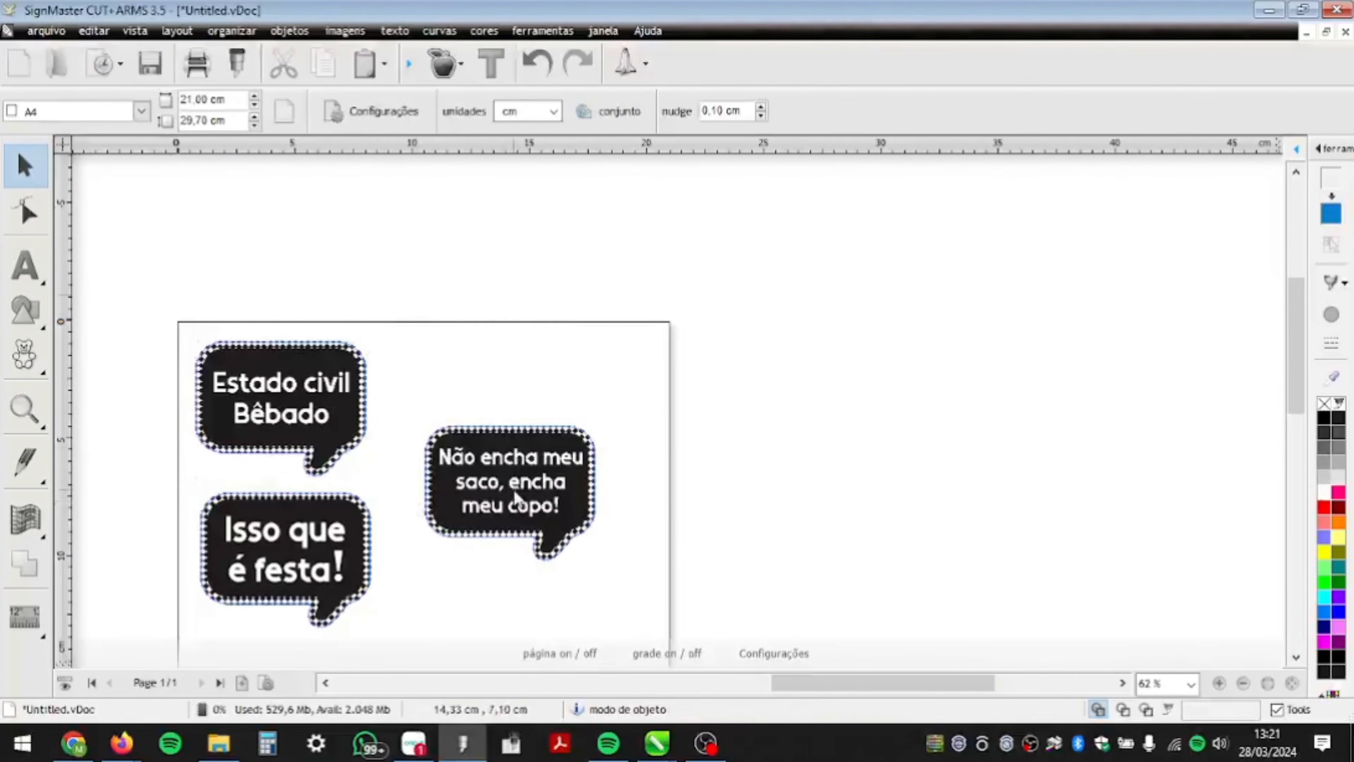
{"action": "left_click_drag", "start_coordinate": [468, 456], "coordinate": [423, 386]}
{"action": "left_click", "coordinate": [335, 547]}
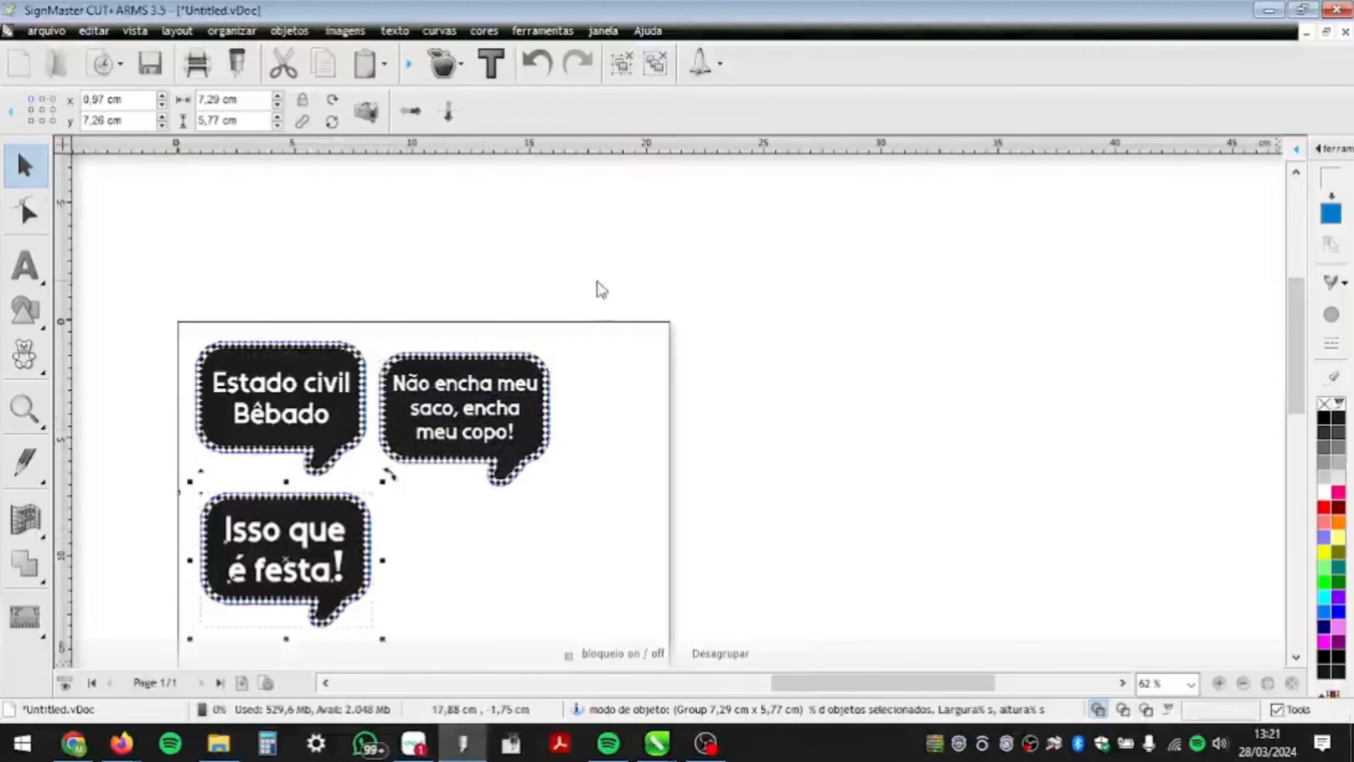
{"action": "left_click", "coordinate": [866, 259]}
- Move the single Antarctica bottle into the empty area beside the page, at about X -16.55 cm, Y 7.16 cm
{"action": "scroll", "coordinate": [867, 259], "scroll_direction": "down", "scroll_amount": 5}
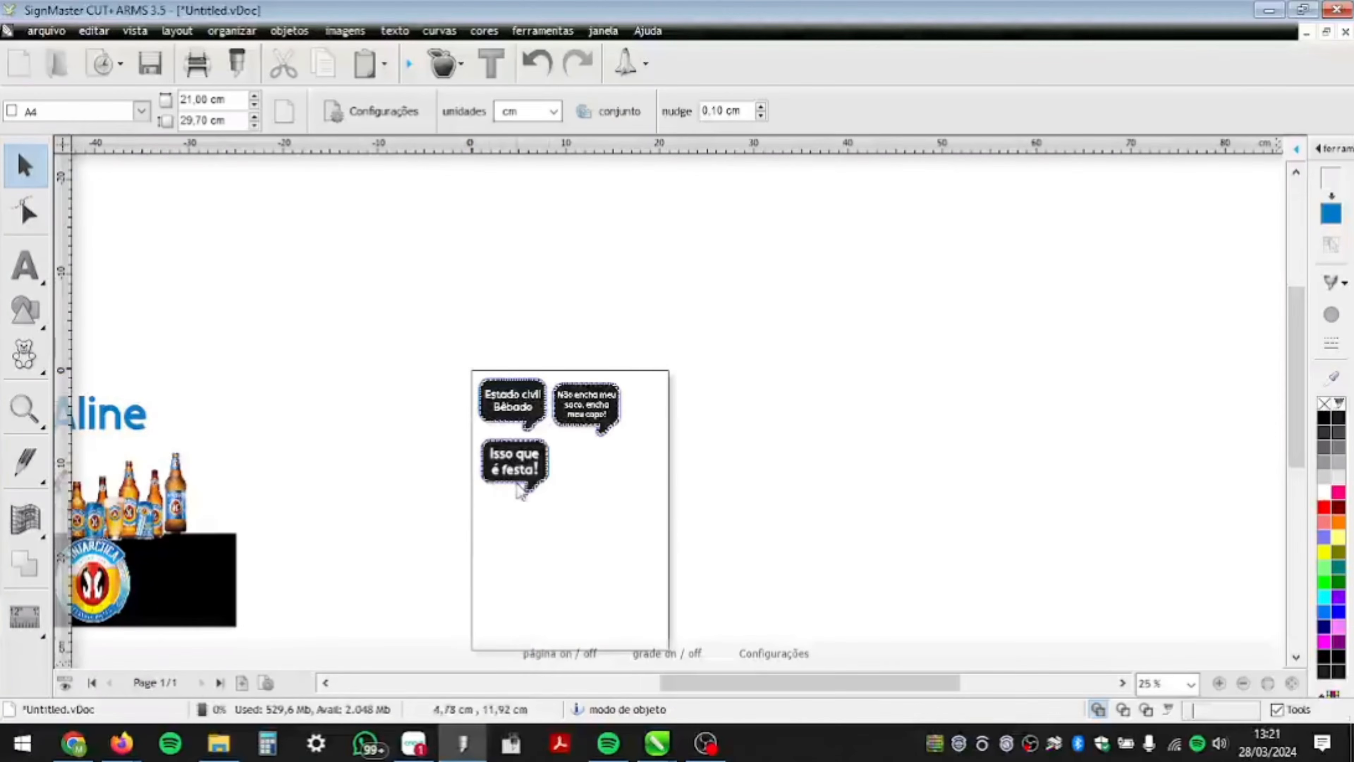
{"action": "scroll", "coordinate": [668, 402], "scroll_direction": "down", "scroll_amount": 2}
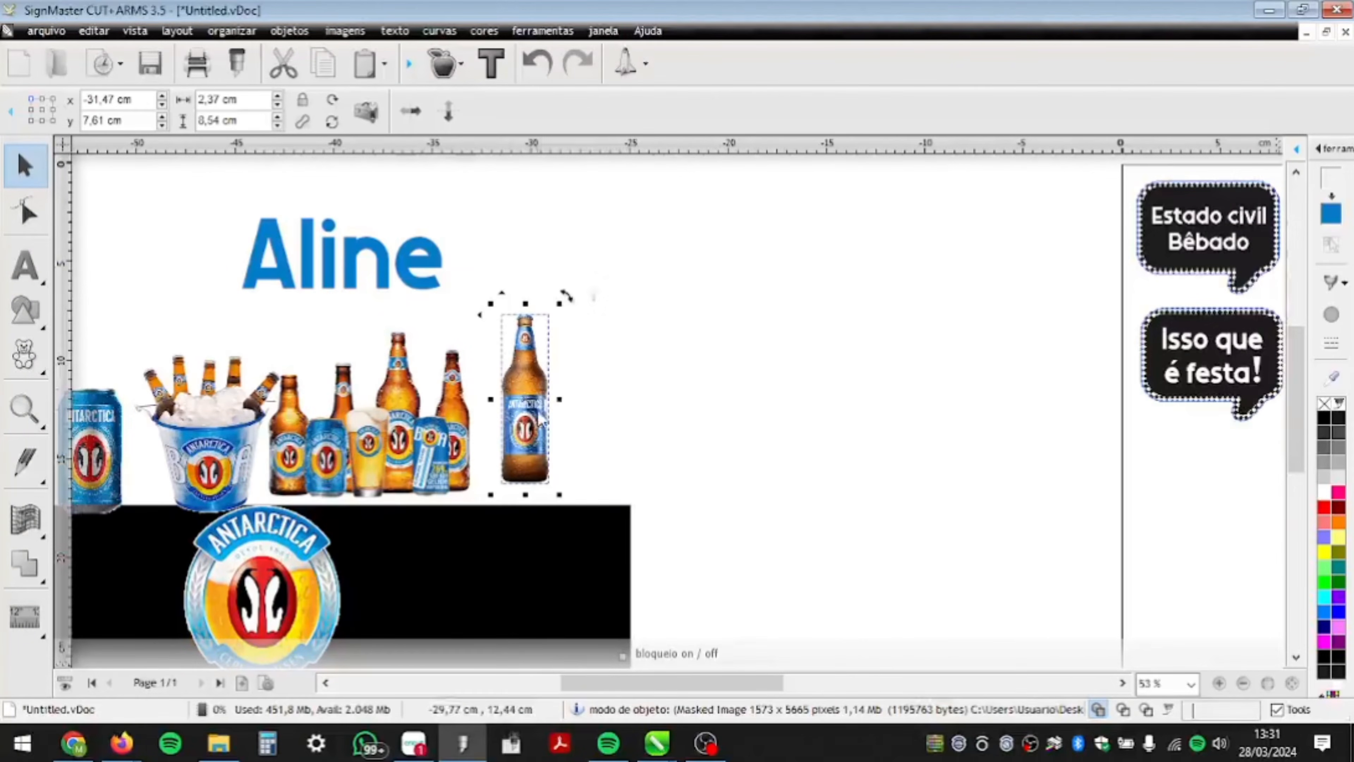
{"action": "left_click_drag", "start_coordinate": [539, 418], "coordinate": [832, 411]}
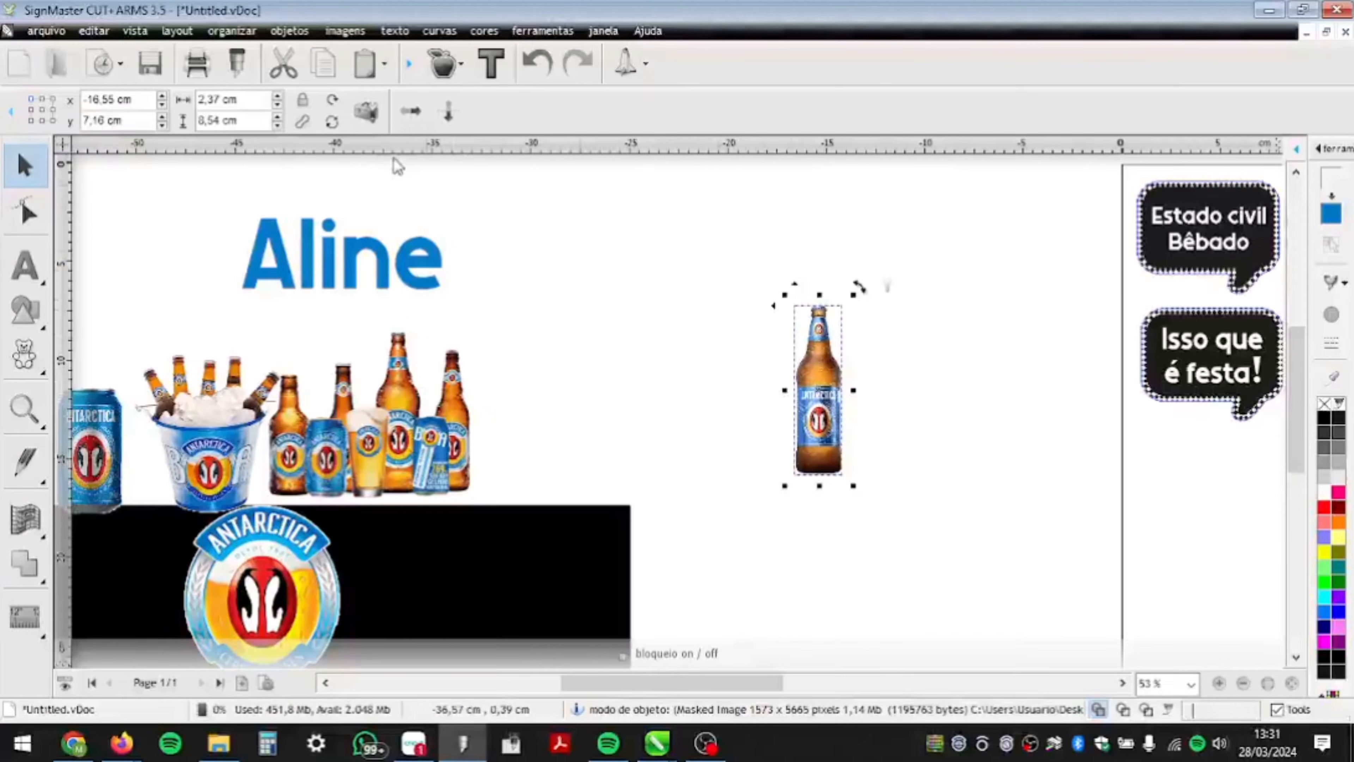
- Start a cut contour for the bottle, including the automatically traced image outline at tolerance 16 with Keep Holes off
{"action": "left_click", "coordinate": [461, 63]}
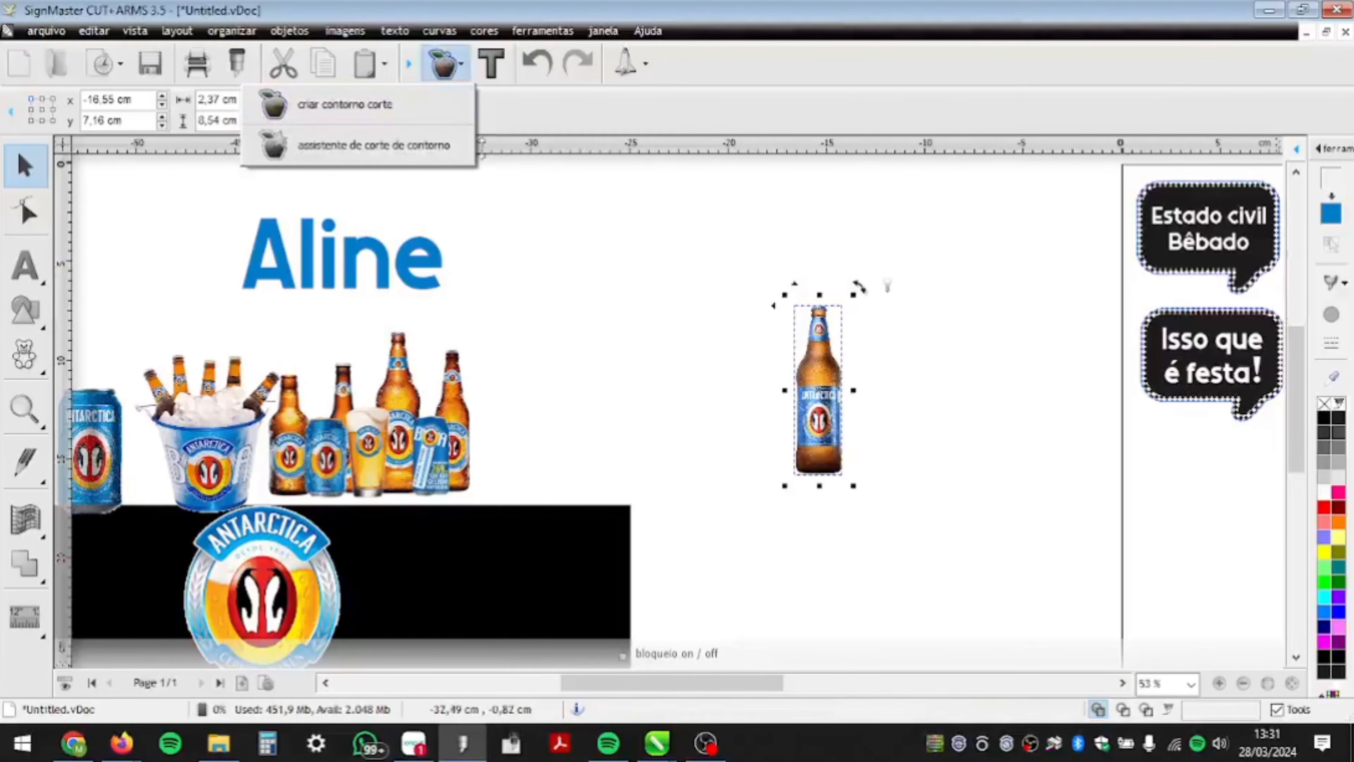
{"action": "left_click", "coordinate": [401, 108]}
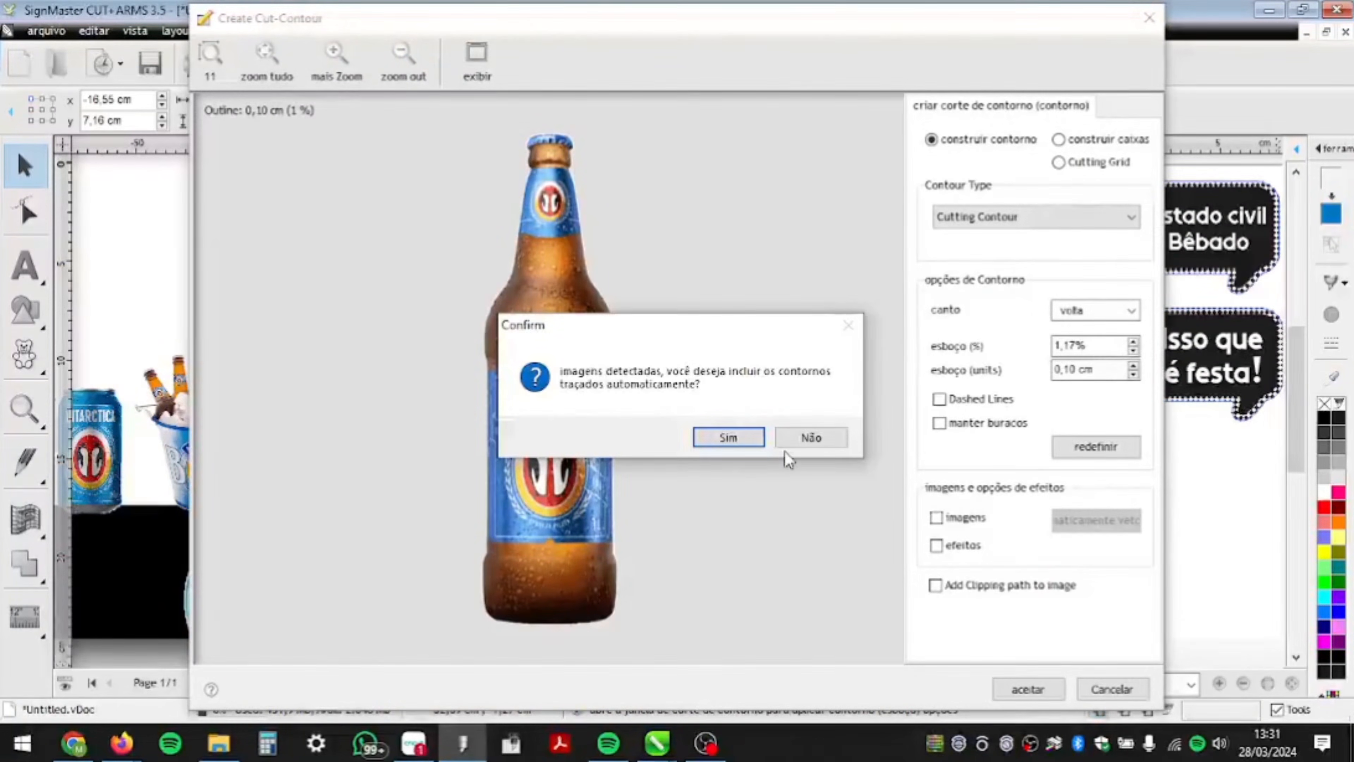
{"action": "left_click", "coordinate": [749, 439]}
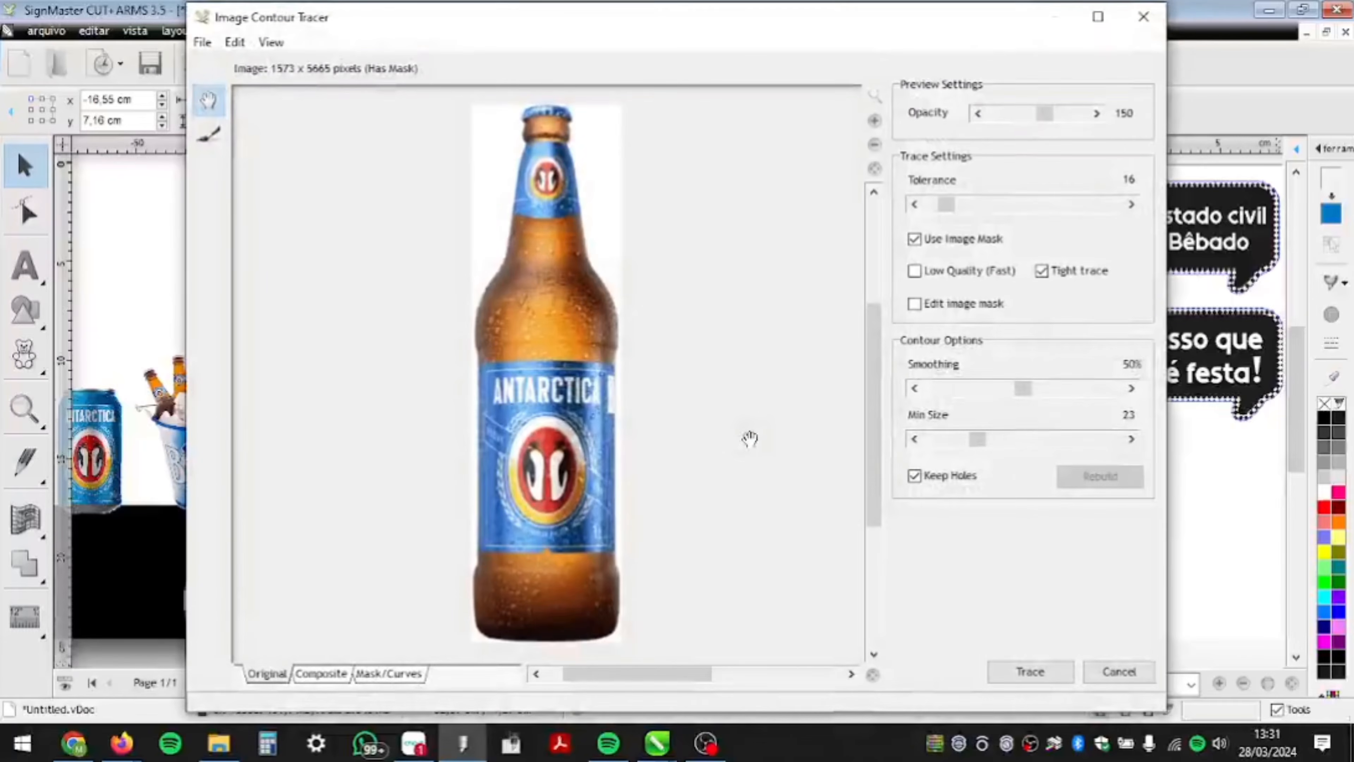
{"action": "left_click", "coordinate": [1058, 678]}
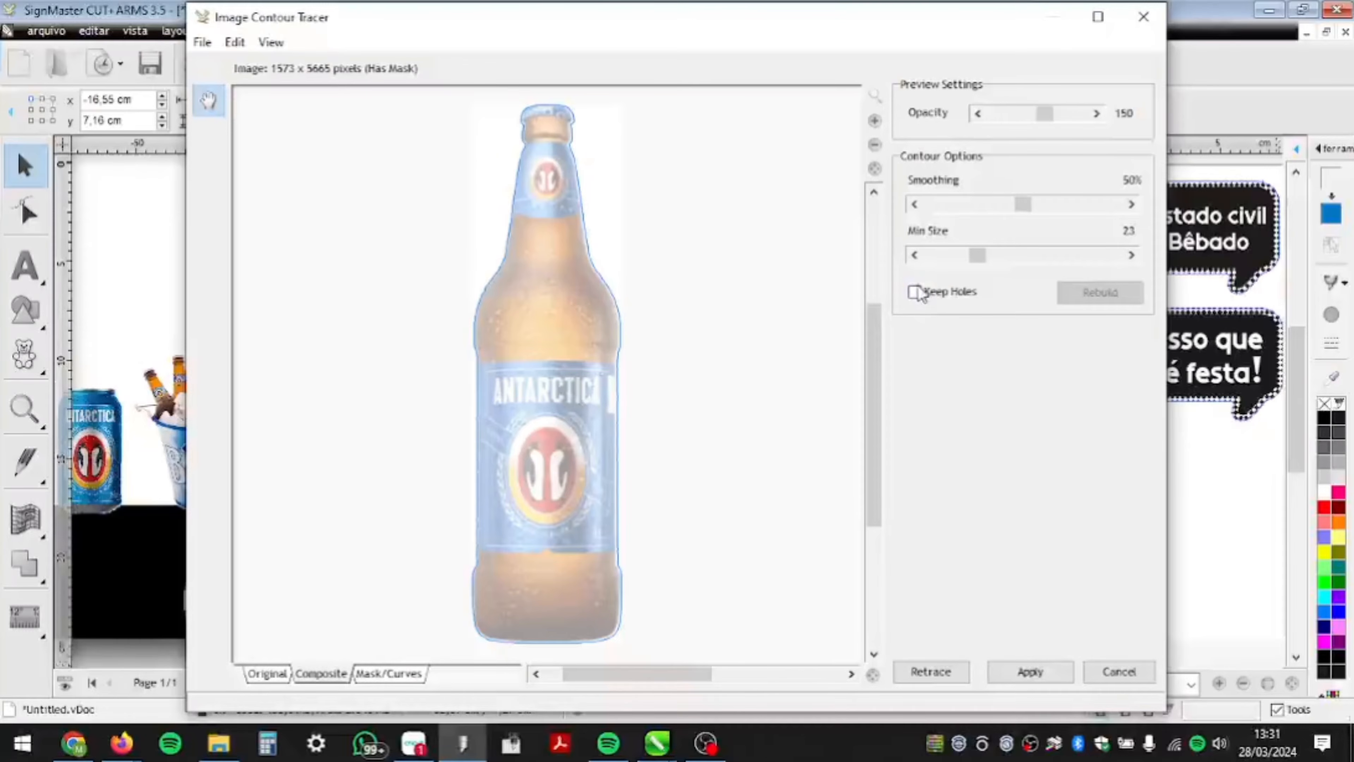
{"action": "left_click", "coordinate": [1034, 681]}
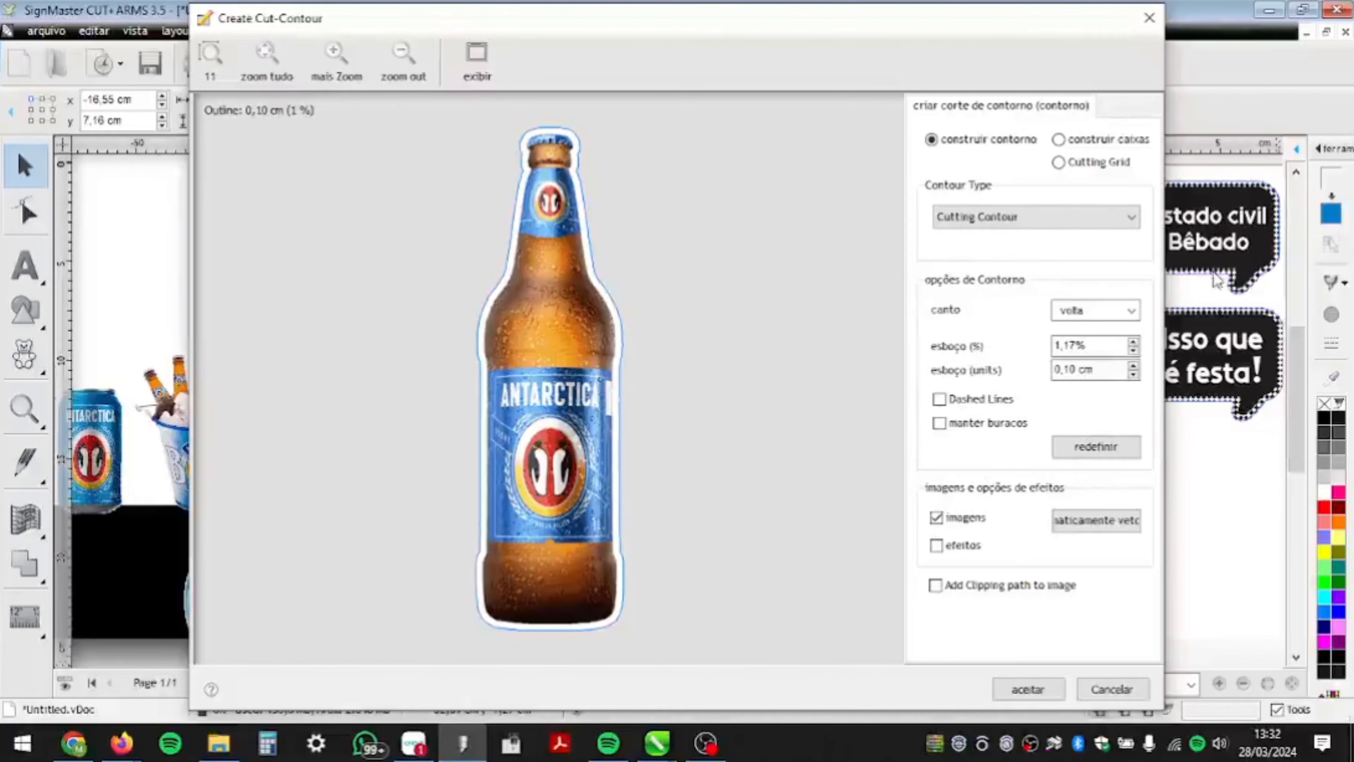
- Try wider outline offsets for the bottle's cut contour, up to 0.40 cm and back down to 0.15 cm
{"action": "left_click", "coordinate": [1133, 366]}
{"action": "left_click", "coordinate": [1133, 366]}
{"action": "left_click", "coordinate": [1133, 366]}
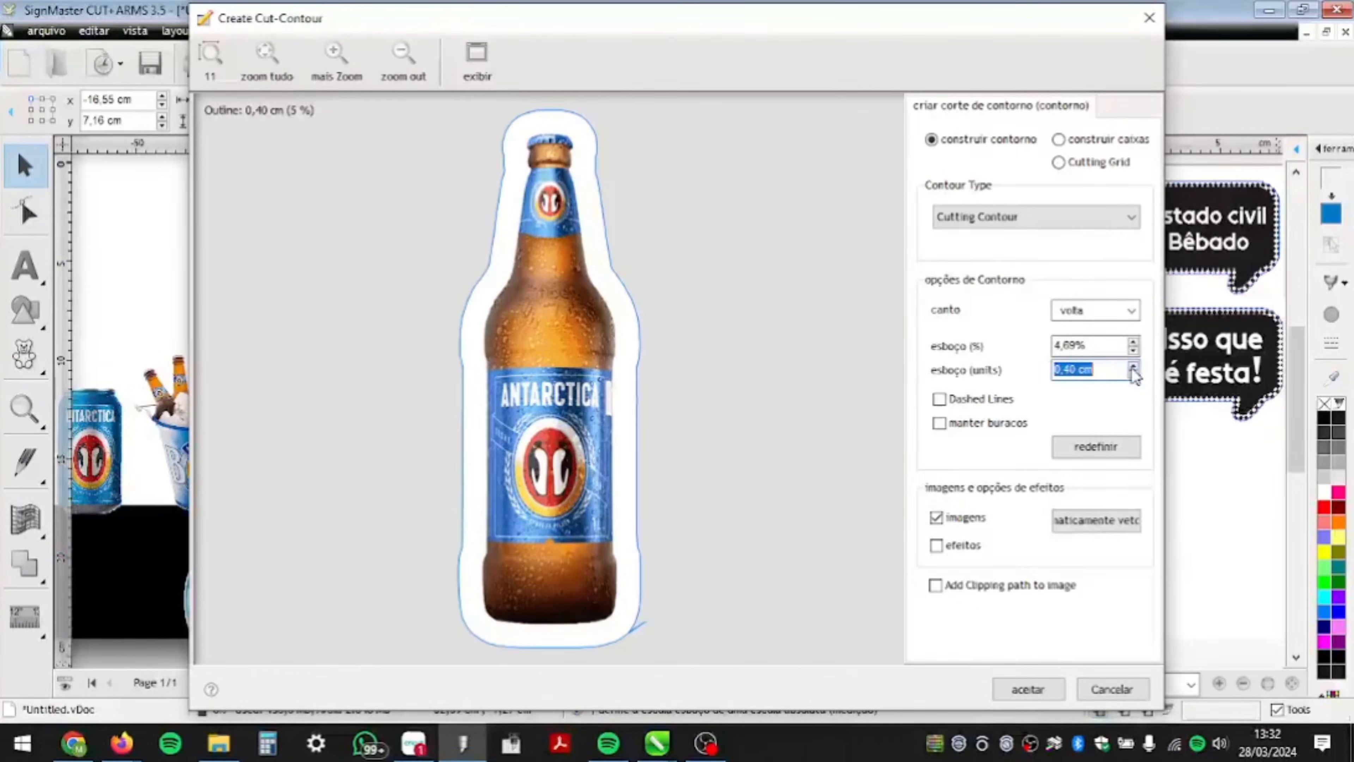
{"action": "left_click", "coordinate": [1133, 368]}
{"action": "left_click", "coordinate": [1133, 374]}
{"action": "left_click", "coordinate": [1134, 375]}
{"action": "left_click", "coordinate": [1133, 375]}
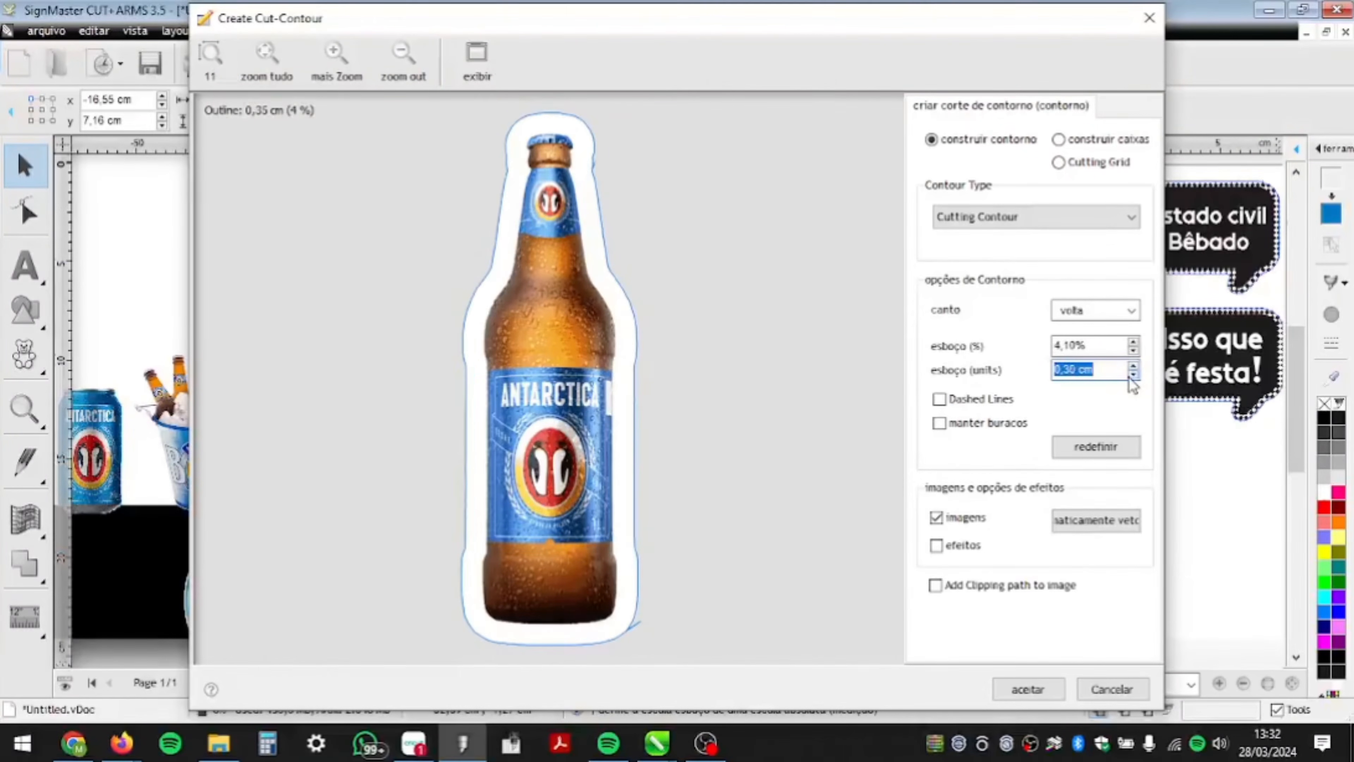
{"action": "left_click", "coordinate": [1133, 375]}
{"action": "left_click", "coordinate": [1134, 375]}
{"action": "left_click", "coordinate": [1133, 375]}
{"action": "left_click", "coordinate": [1133, 374]}
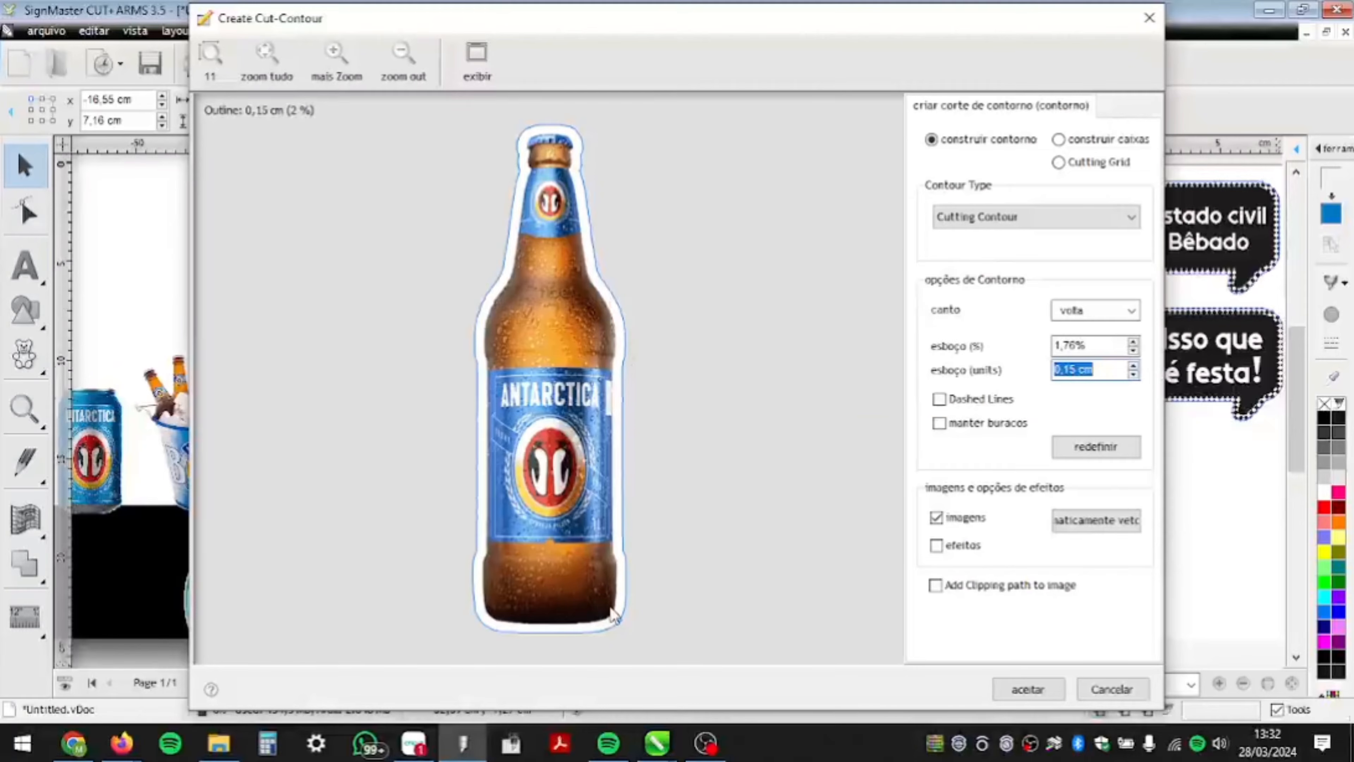
- Try a negative outline offset of -0.10 cm for the bottle's cut contour
{"action": "left_click", "coordinate": [1133, 374]}
{"action": "left_click", "coordinate": [1133, 375]}
{"action": "left_click", "coordinate": [1134, 373]}
{"action": "left_click", "coordinate": [1133, 374]}
{"action": "left_click", "coordinate": [1133, 374]}
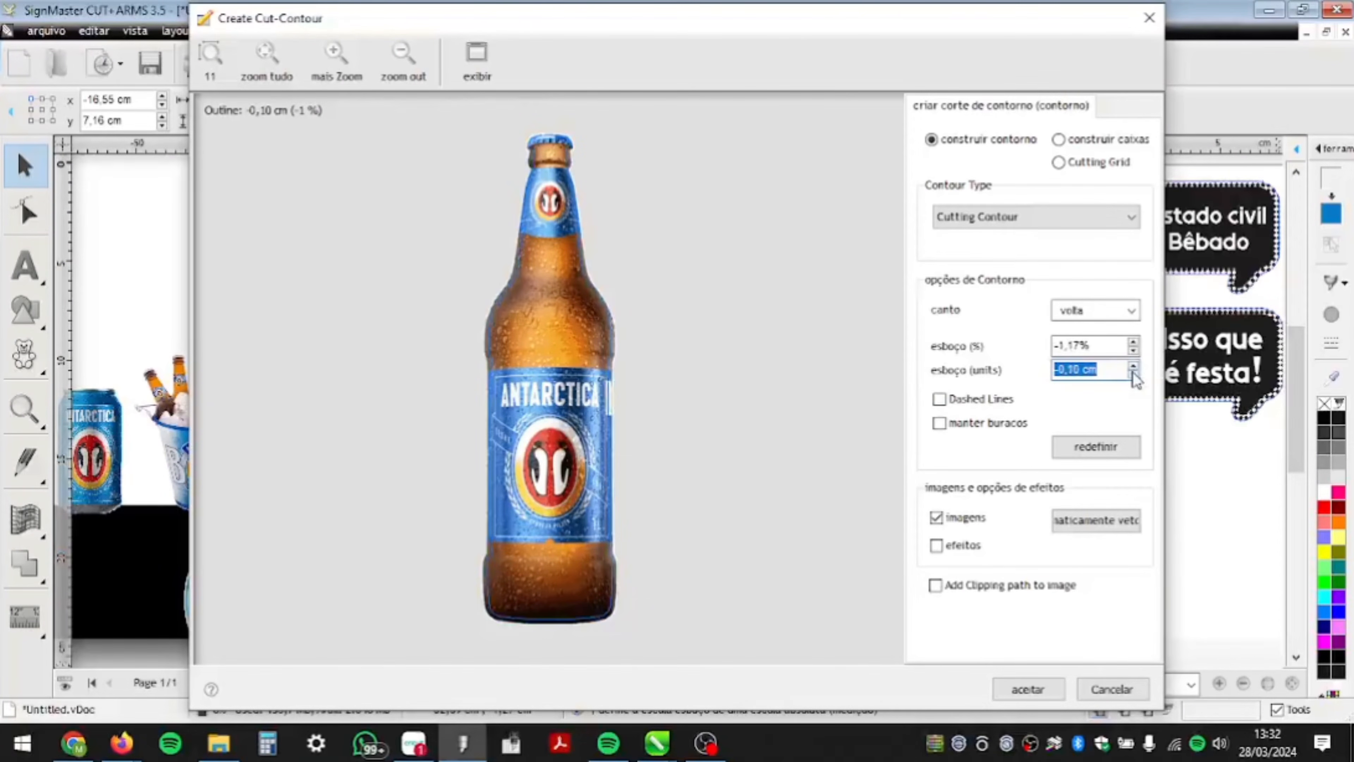
- Set the outline offset to 0.10 cm and create the bottle's cut contour
{"action": "left_click", "coordinate": [1134, 367]}
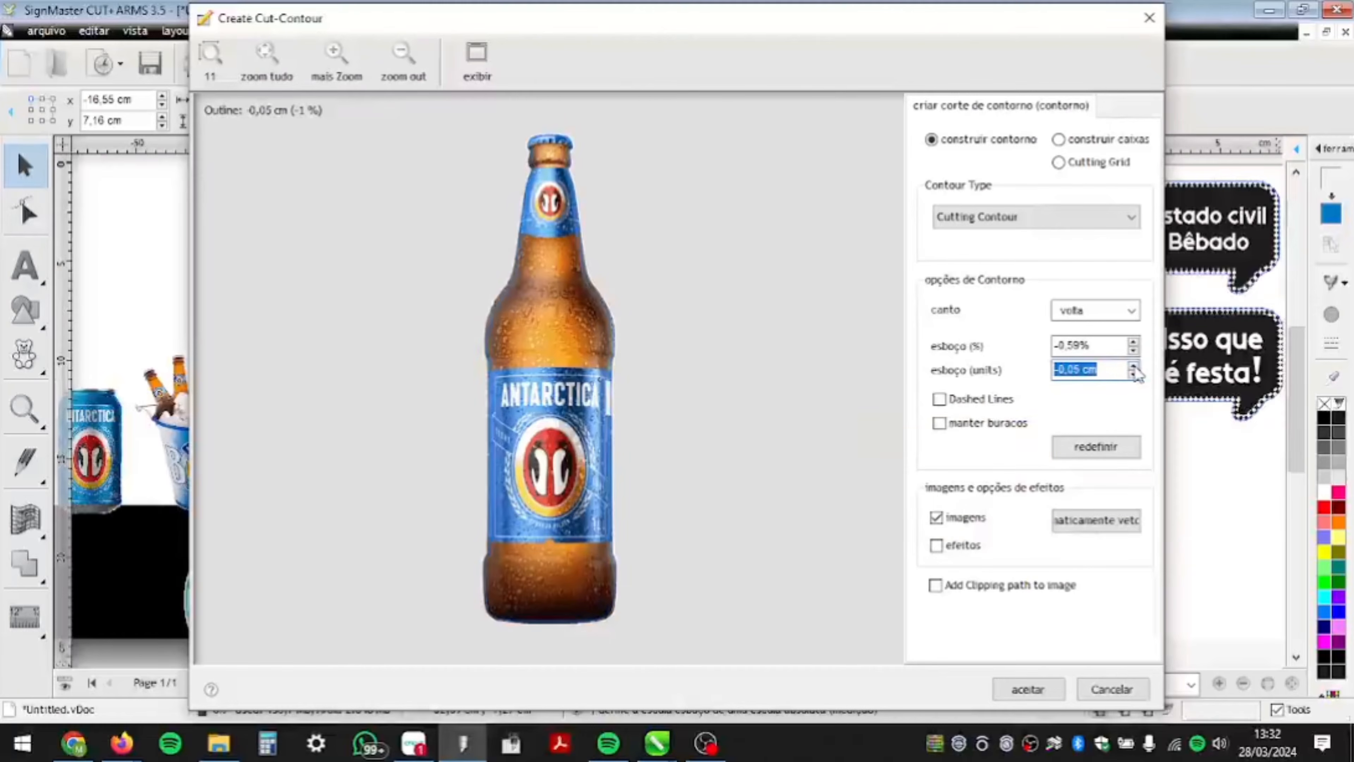
{"action": "left_click", "coordinate": [1133, 367]}
{"action": "left_click", "coordinate": [1133, 367]}
{"action": "left_click", "coordinate": [1134, 367]}
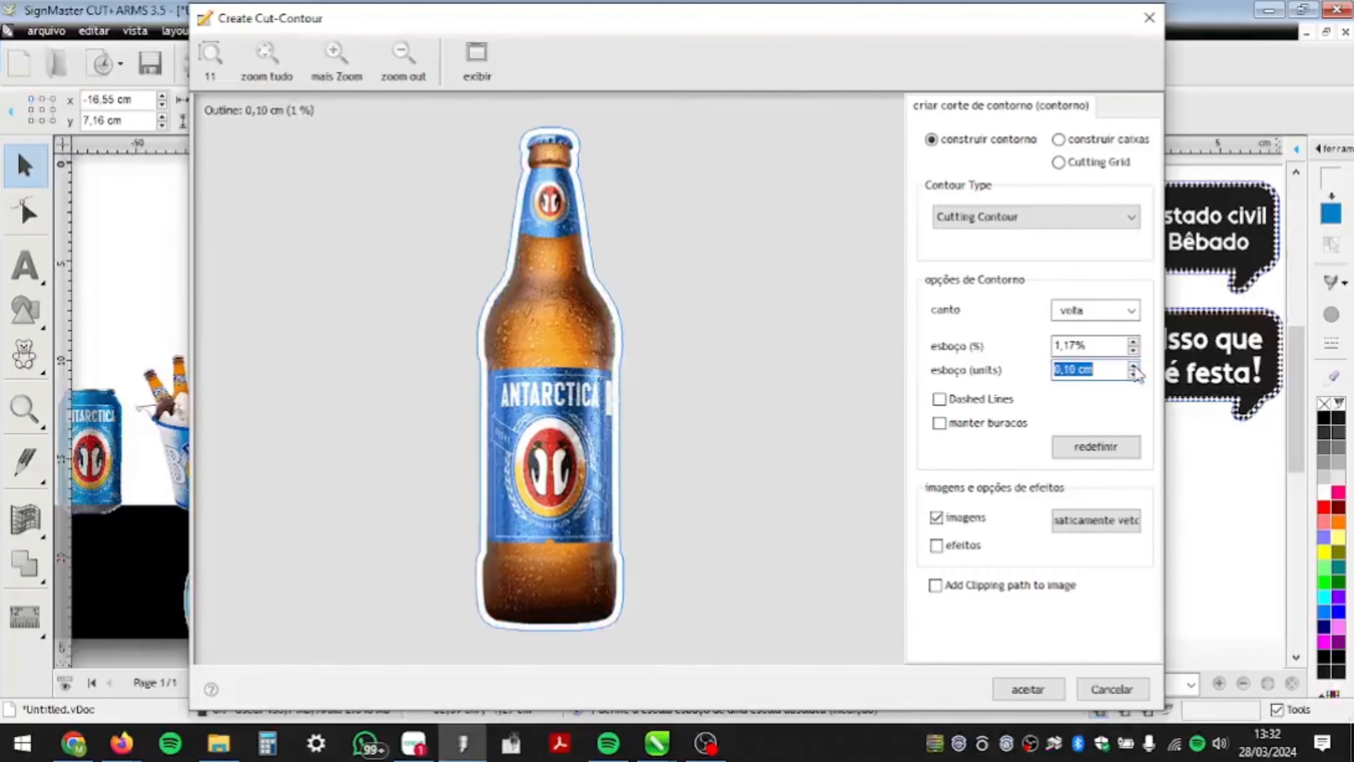
{"action": "left_click", "coordinate": [1134, 368]}
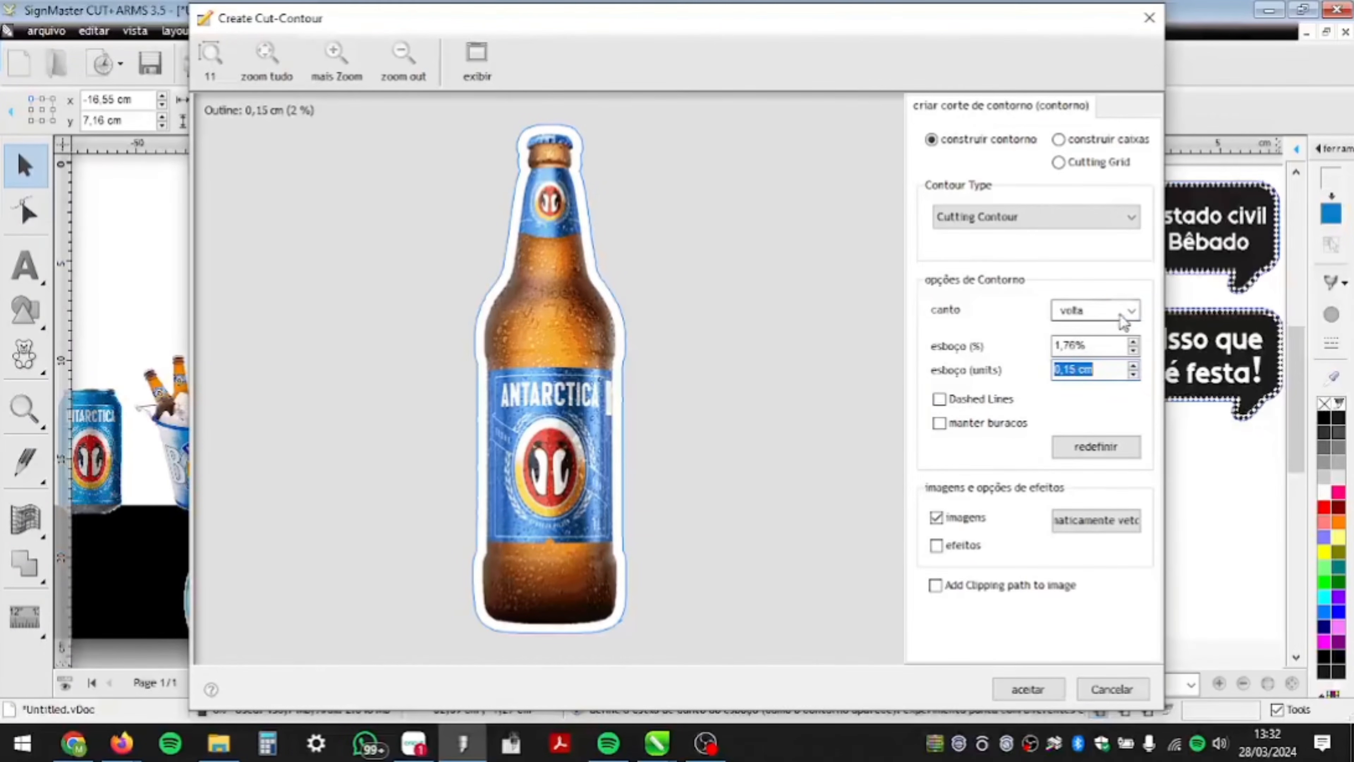
{"action": "left_click", "coordinate": [1133, 375]}
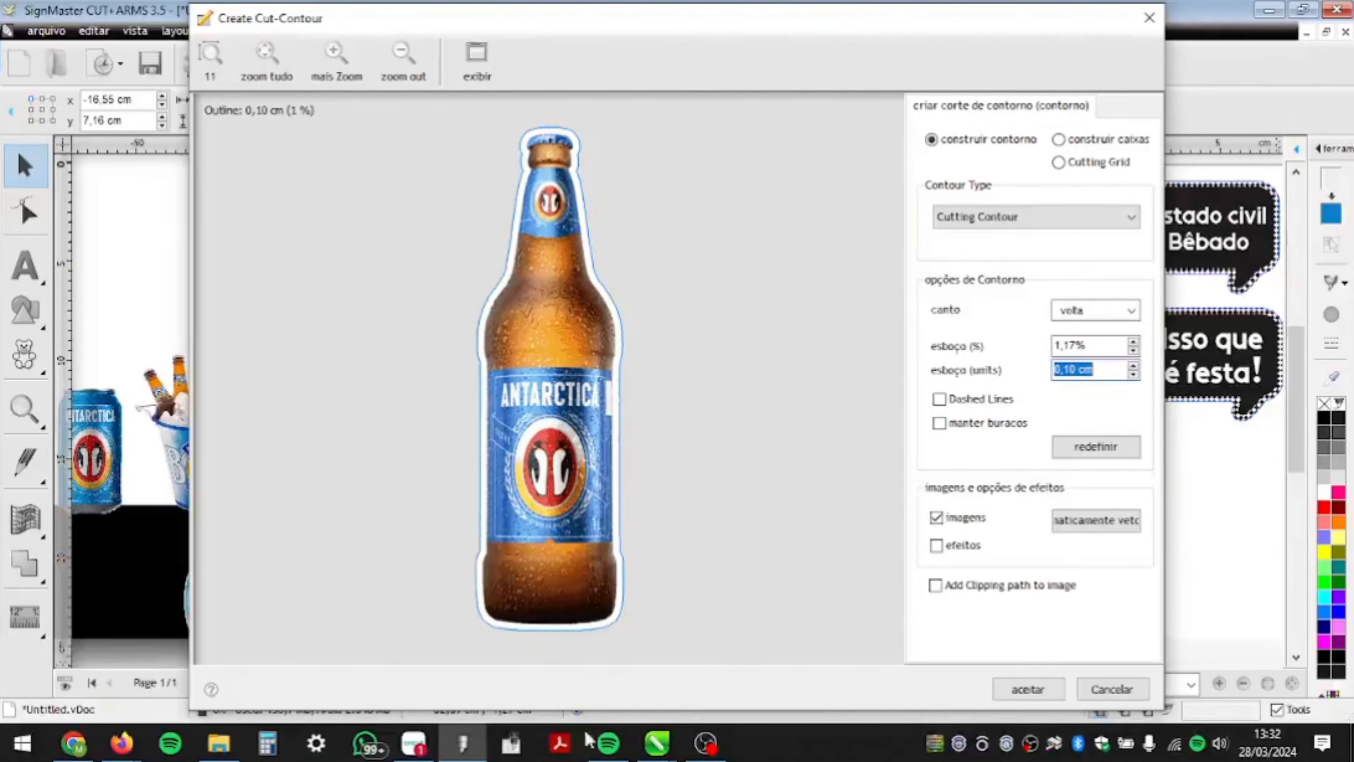
{"action": "left_click", "coordinate": [1054, 688]}
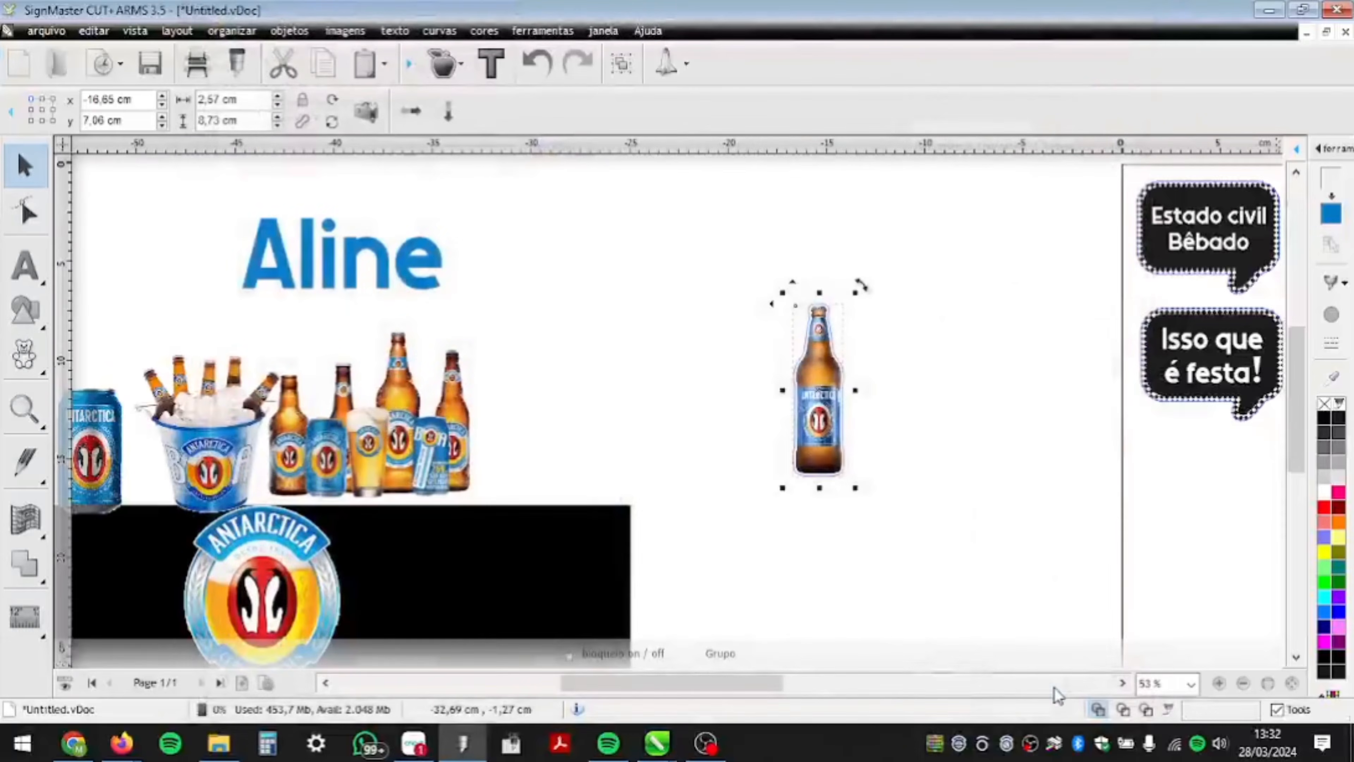
- Put the bottle's cut contour into node editing and remove a node from its edge beside the label
{"action": "scroll", "coordinate": [840, 432], "scroll_direction": "up", "scroll_amount": 1}
{"action": "scroll", "coordinate": [711, 379], "scroll_direction": "up", "scroll_amount": 3}
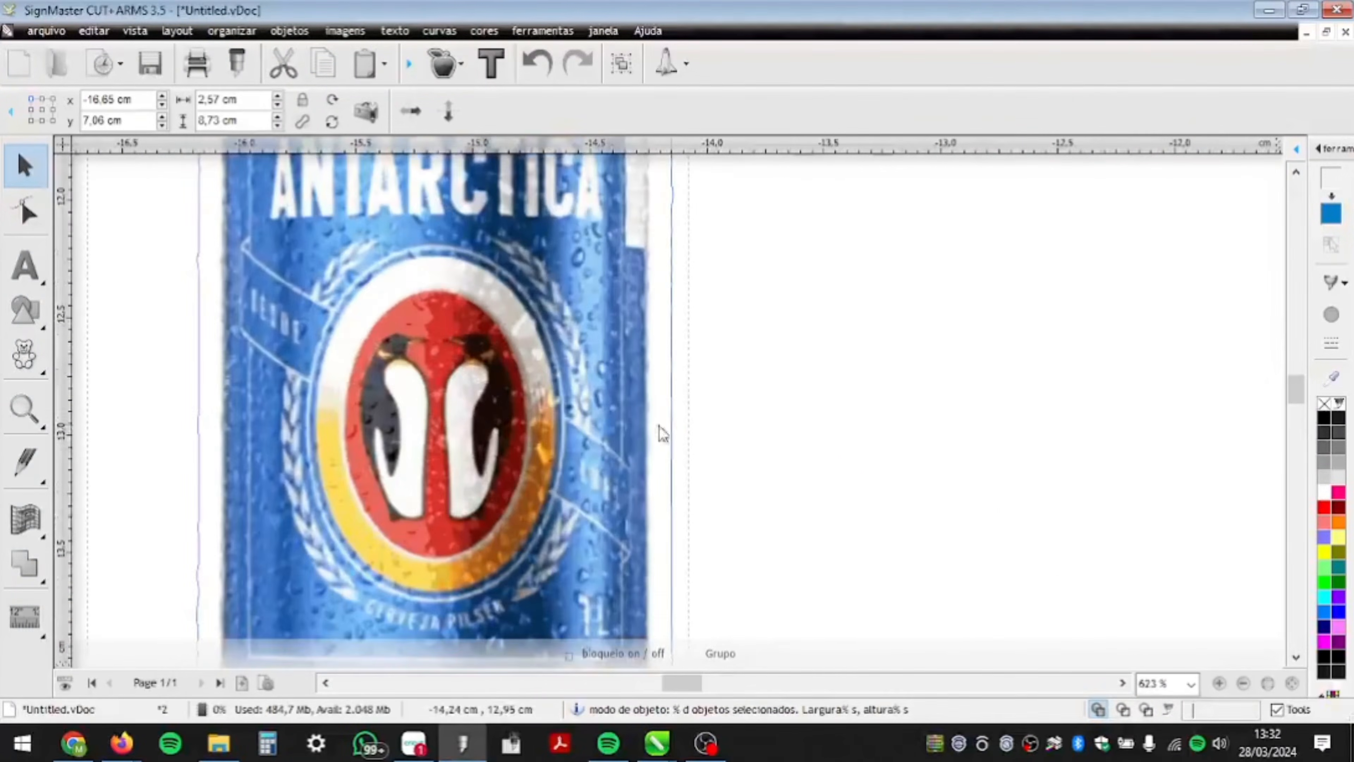
{"action": "scroll", "coordinate": [659, 433], "scroll_direction": "down", "scroll_amount": 2}
{"action": "left_click", "coordinate": [718, 460]}
{"action": "scroll", "coordinate": [707, 406], "scroll_direction": "up", "scroll_amount": 3}
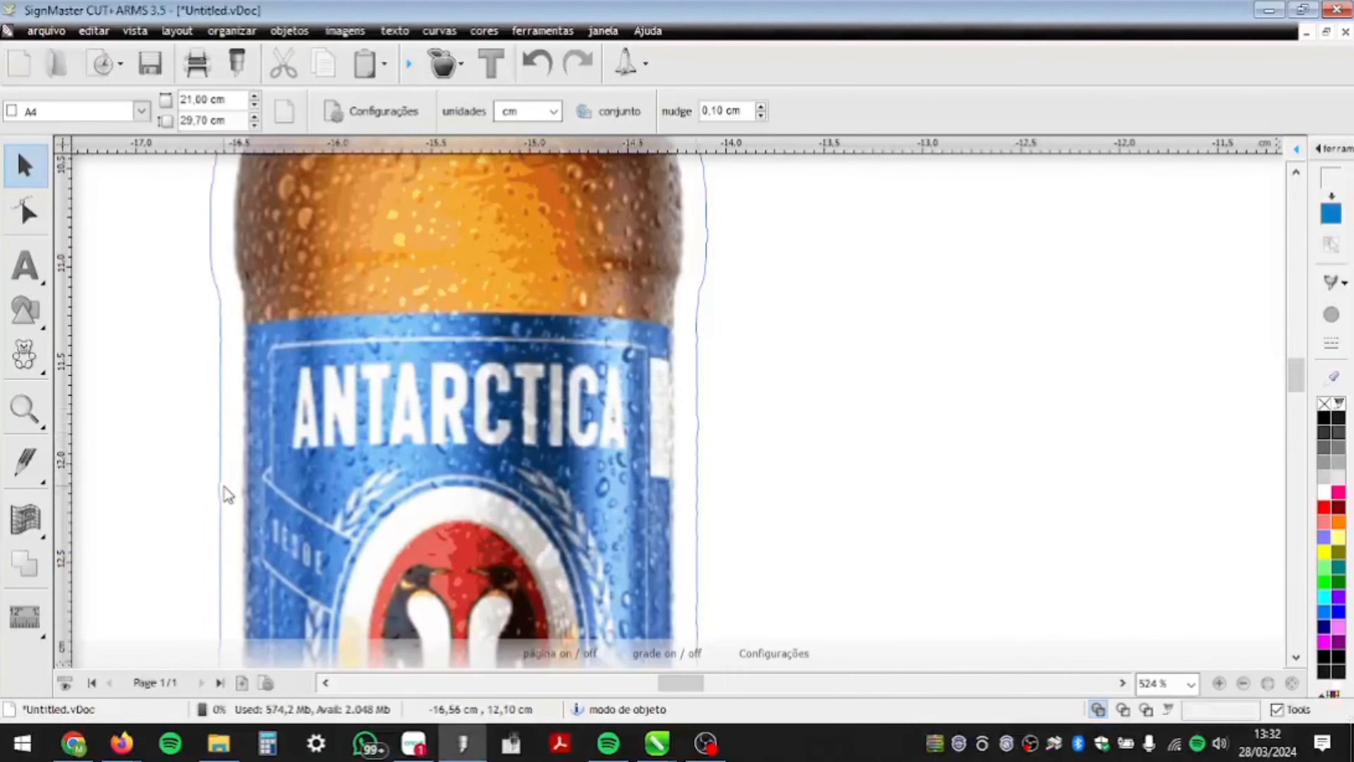
{"action": "double_click", "coordinate": [698, 417]}
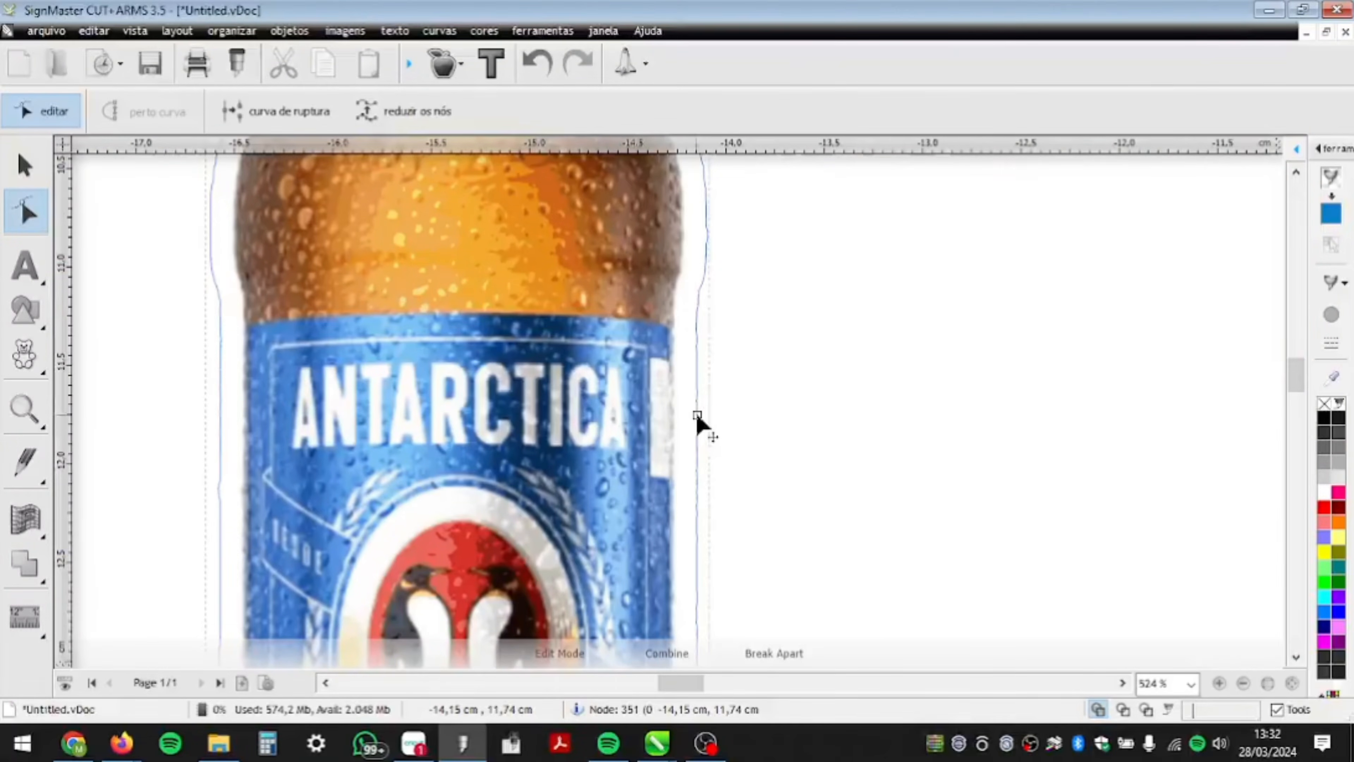
{"action": "left_click", "coordinate": [698, 520]}
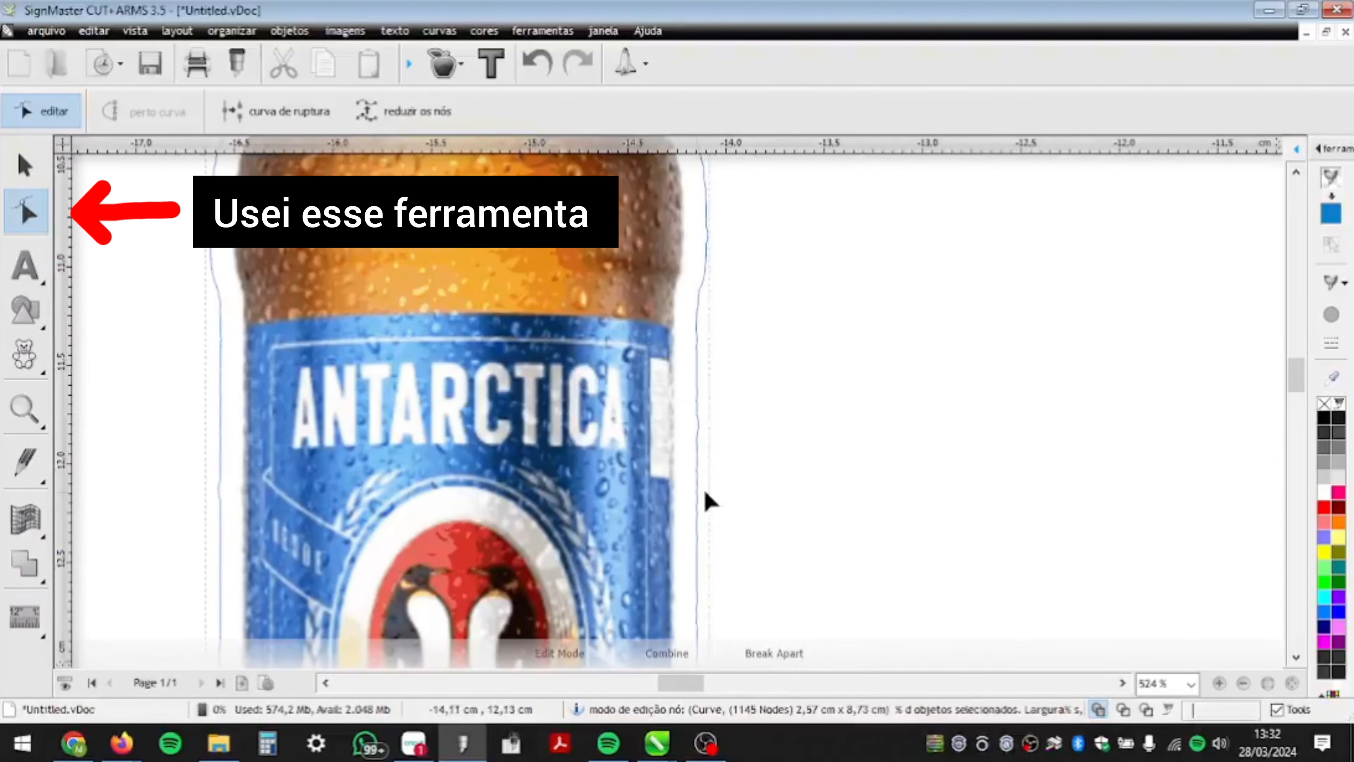
{"action": "left_click", "coordinate": [697, 442]}
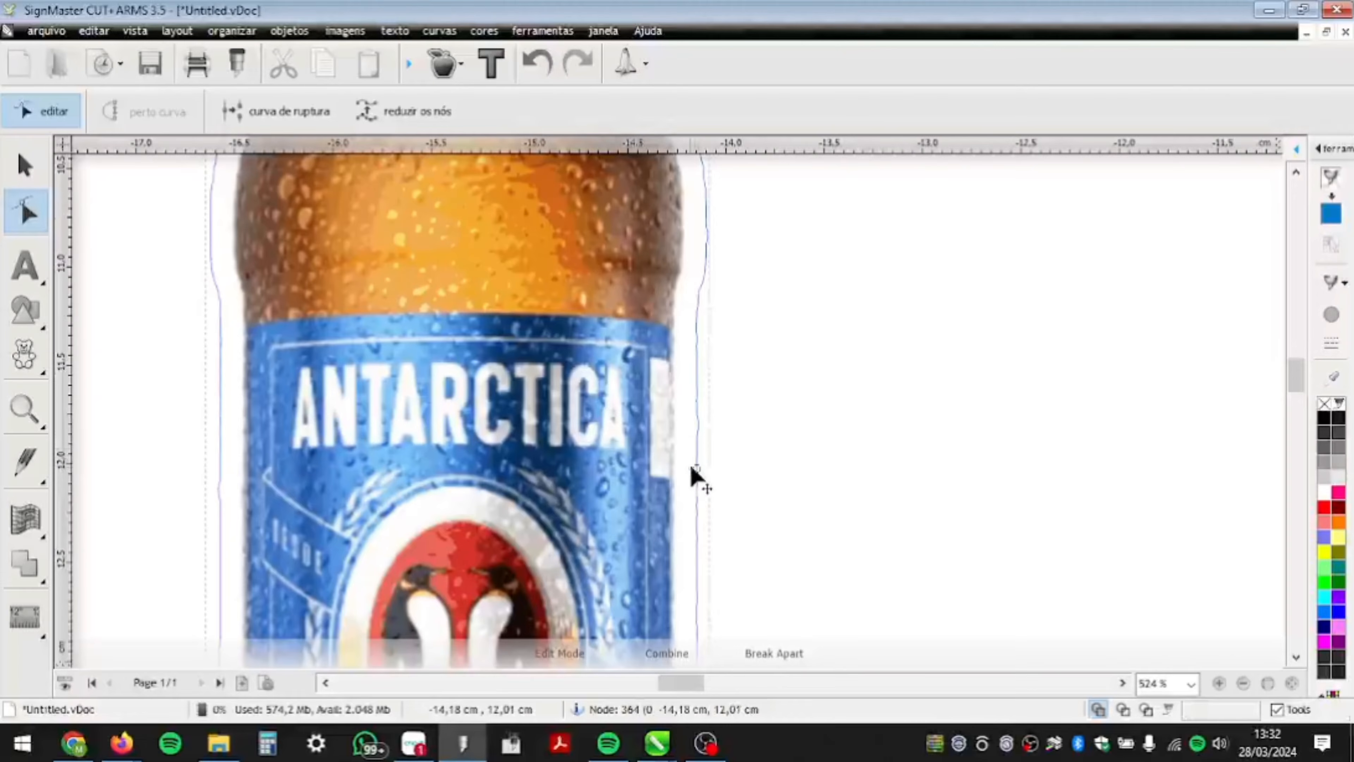
- Delete the surplus contour nodes along both sides of the bottle's label to smooth the cut line
{"action": "left_click_drag", "start_coordinate": [703, 393], "coordinate": [736, 465]}
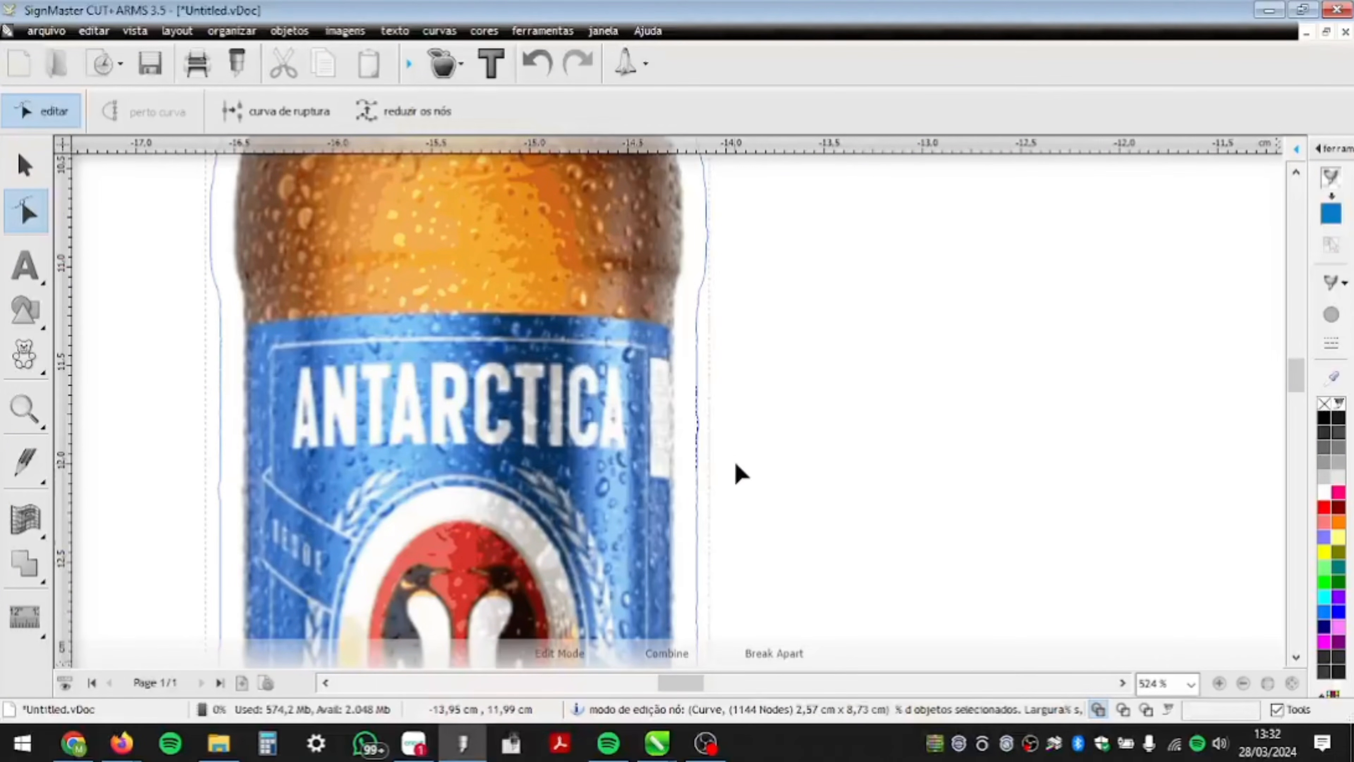
{"action": "left_click_drag", "start_coordinate": [675, 380], "coordinate": [730, 619]}
{"action": "key", "text": "Delete"}
{"action": "left_click_drag", "start_coordinate": [172, 409], "coordinate": [299, 611]}
{"action": "key", "text": "Delete"}
{"action": "scroll", "coordinate": [294, 256], "scroll_direction": "down", "scroll_amount": 4}
{"action": "scroll", "coordinate": [391, 600], "scroll_direction": "up", "scroll_amount": 1}
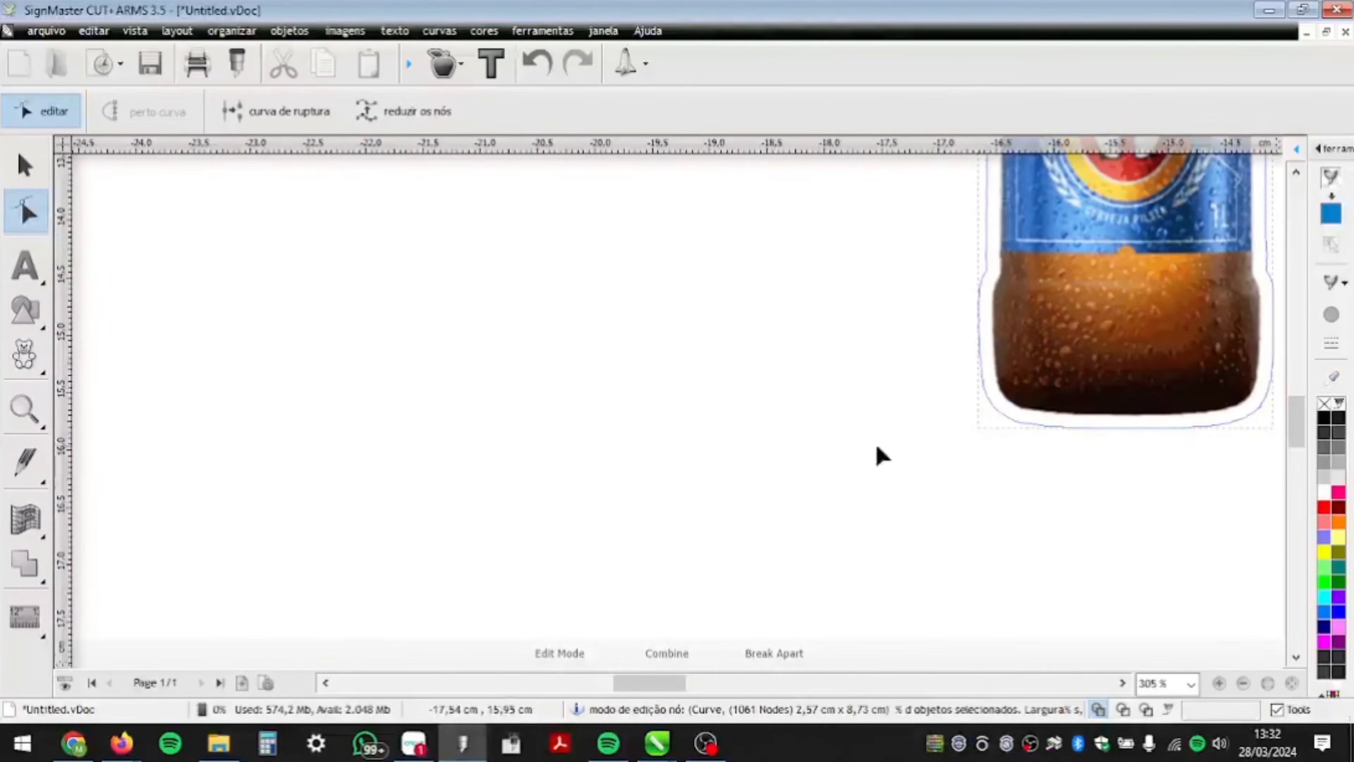
{"action": "scroll", "coordinate": [913, 499], "scroll_direction": "down", "scroll_amount": 2}
{"action": "scroll", "coordinate": [952, 251], "scroll_direction": "up", "scroll_amount": 2}
{"action": "scroll", "coordinate": [611, 443], "scroll_direction": "up", "scroll_amount": 1}
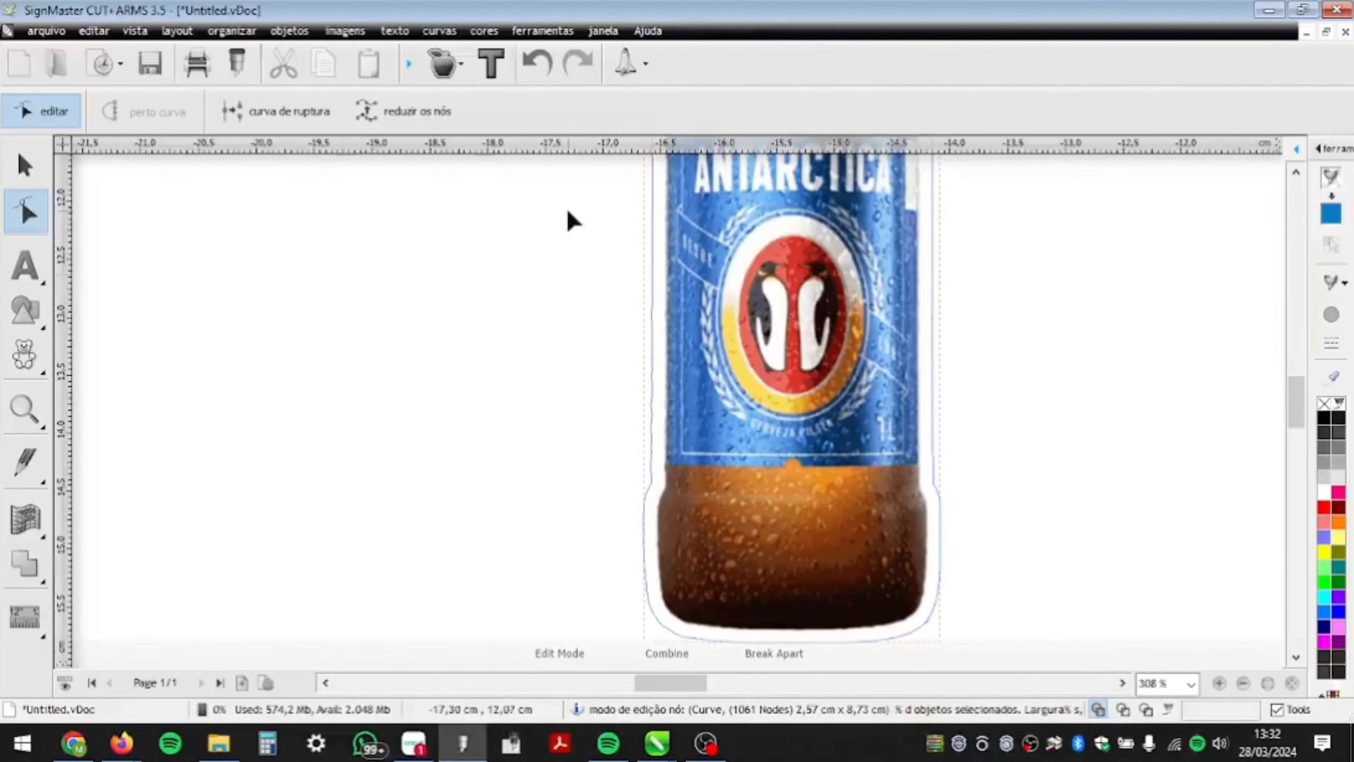
- Delete the surplus contour nodes beside the lower half of the bottle's label, down to where the base widens
{"action": "left_click_drag", "start_coordinate": [569, 218], "coordinate": [664, 467]}
{"action": "key", "text": "Delete"}
{"action": "left_click_drag", "start_coordinate": [626, 375], "coordinate": [655, 426]}
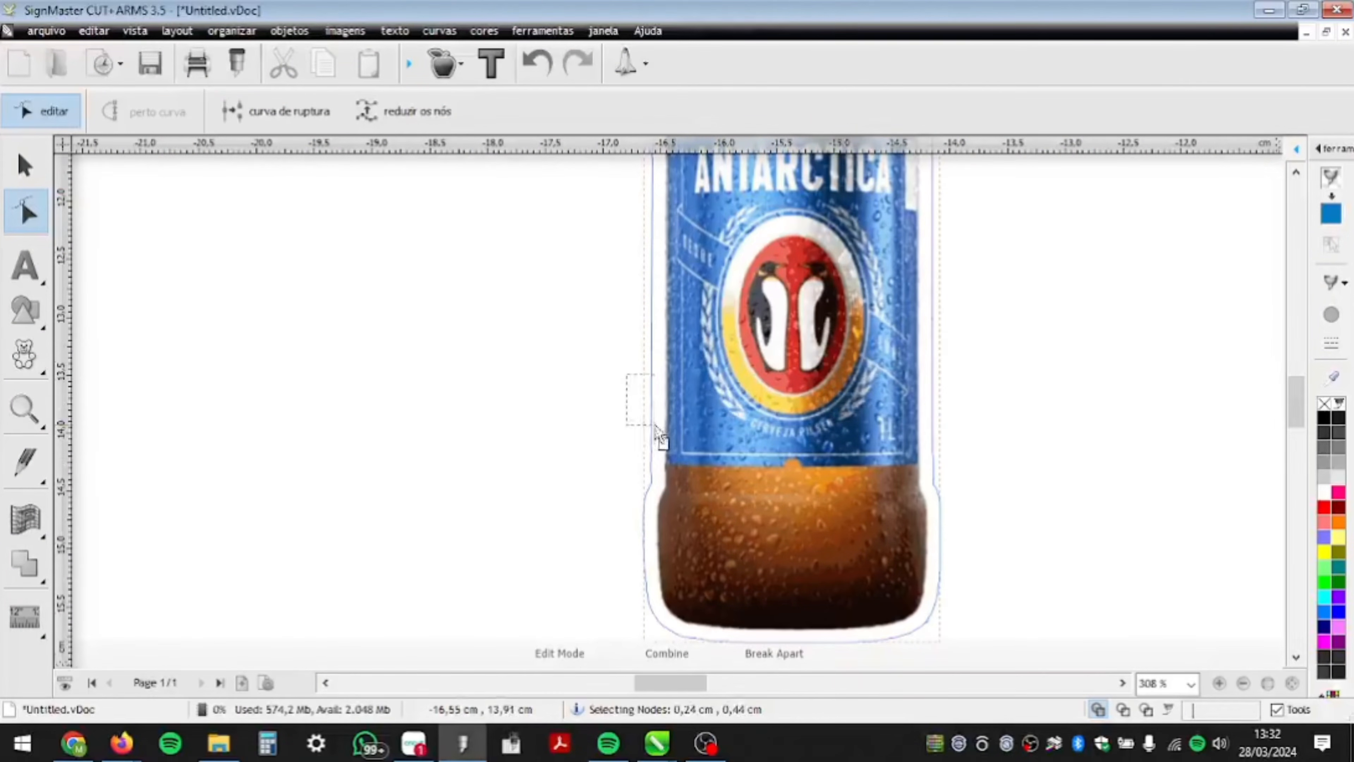
{"action": "left_click_drag", "start_coordinate": [684, 475], "coordinate": [686, 478]}
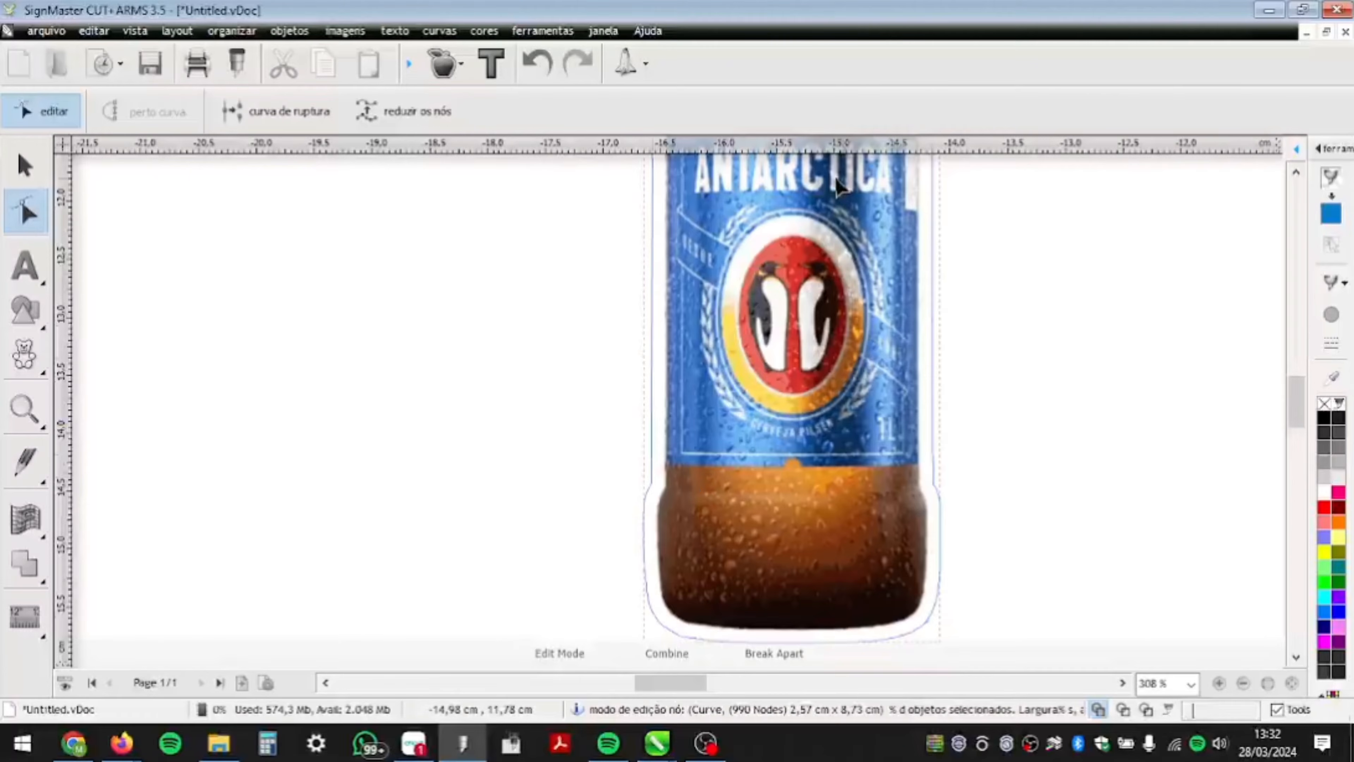
{"action": "left_click_drag", "start_coordinate": [851, 186], "coordinate": [984, 484]}
{"action": "key", "text": "Delete"}
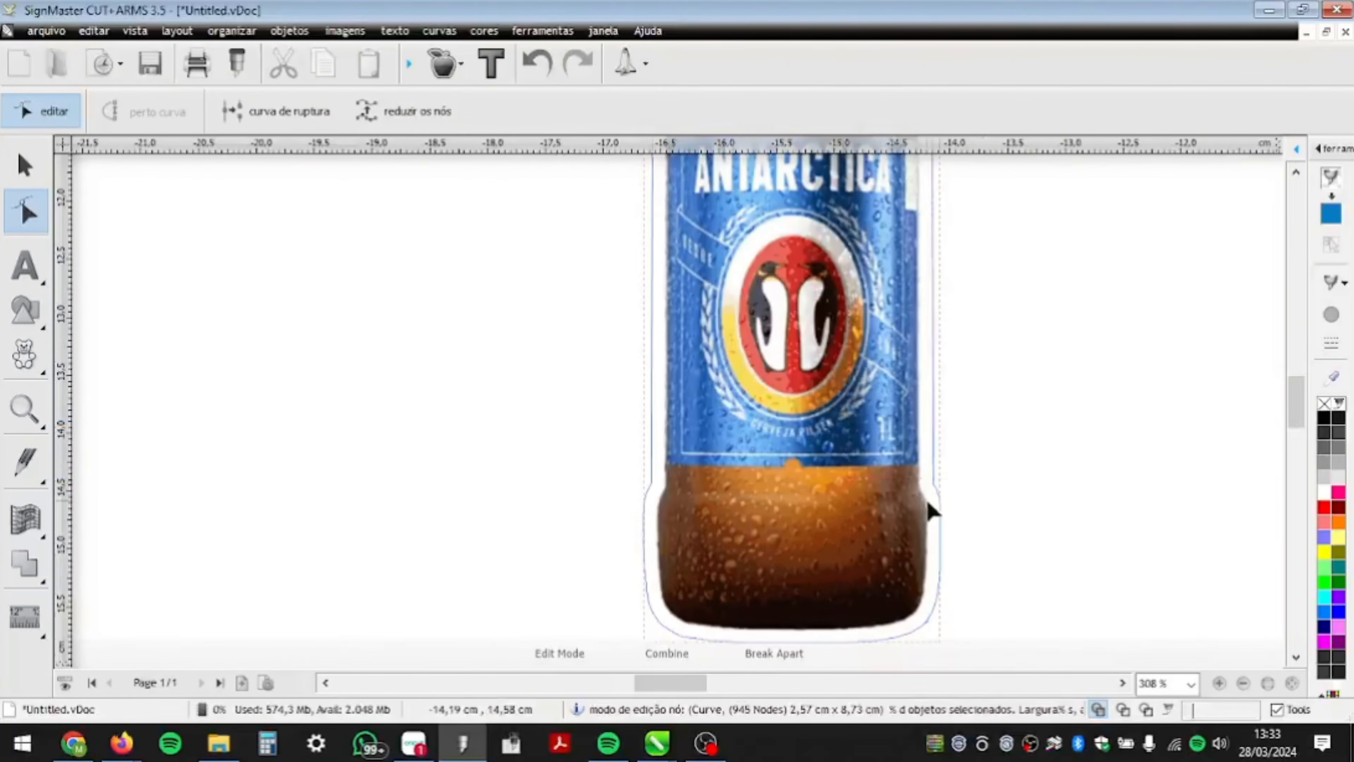
- Delete the jagged contour nodes around the bottle's bottom-right corner and along the adjoining bottom edge
{"action": "scroll", "coordinate": [940, 427], "scroll_direction": "up", "scroll_amount": 6}
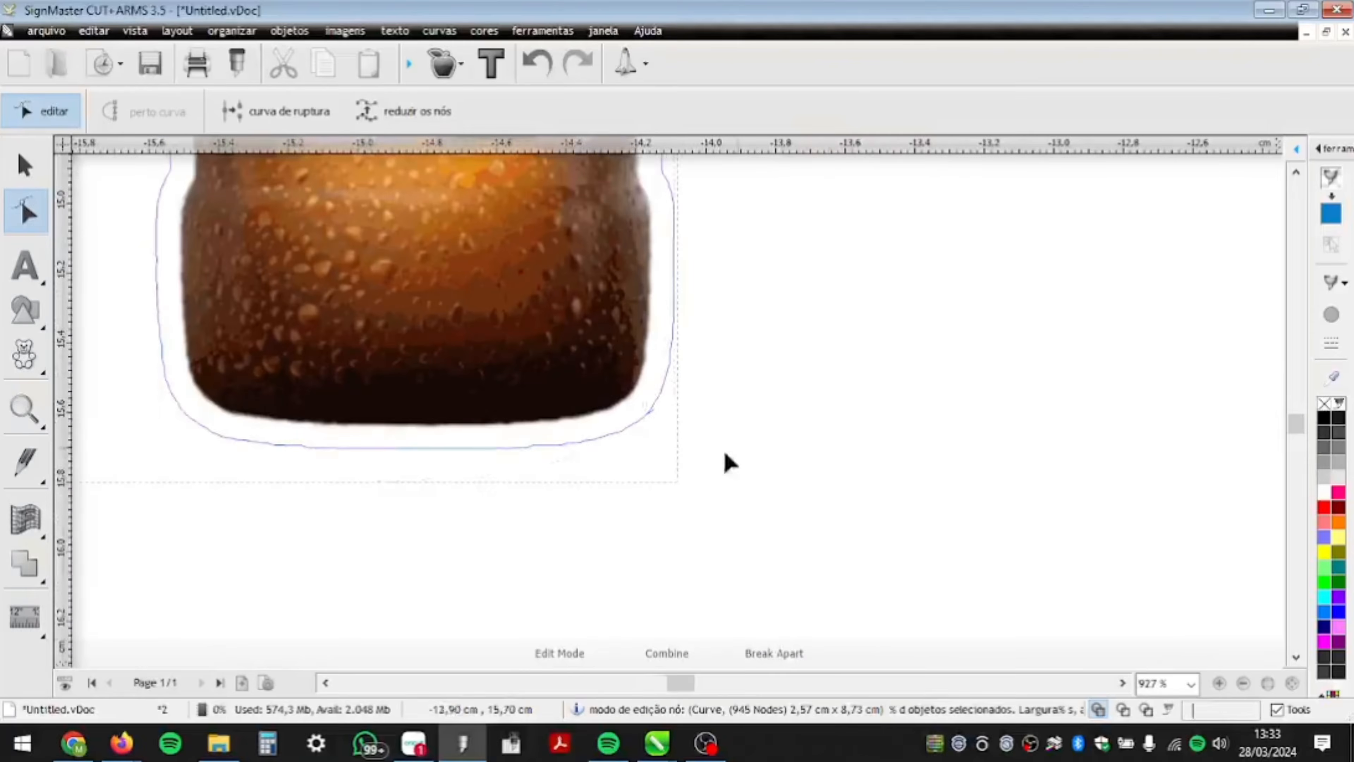
{"action": "scroll", "coordinate": [633, 426], "scroll_direction": "up", "scroll_amount": 2}
{"action": "left_click_drag", "start_coordinate": [640, 363], "coordinate": [720, 472]}
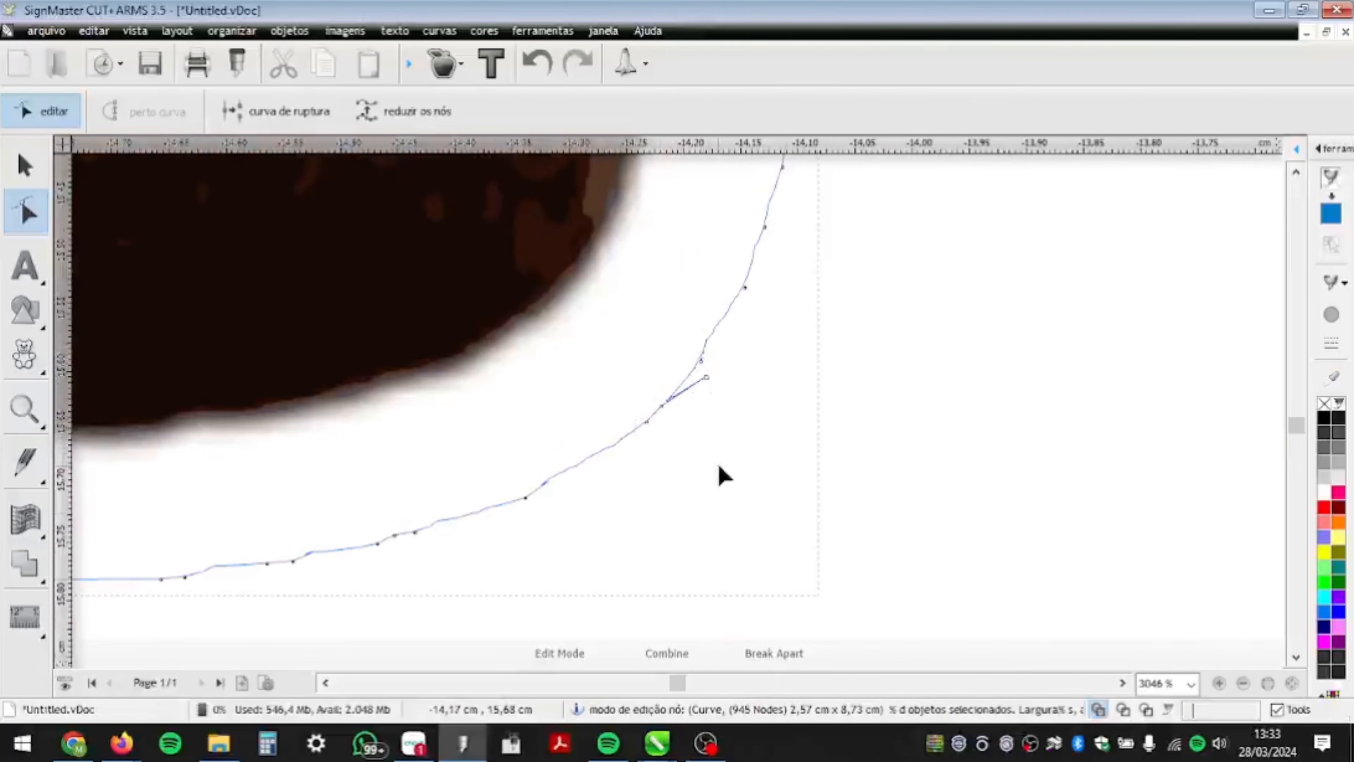
{"action": "key", "text": "Delete"}
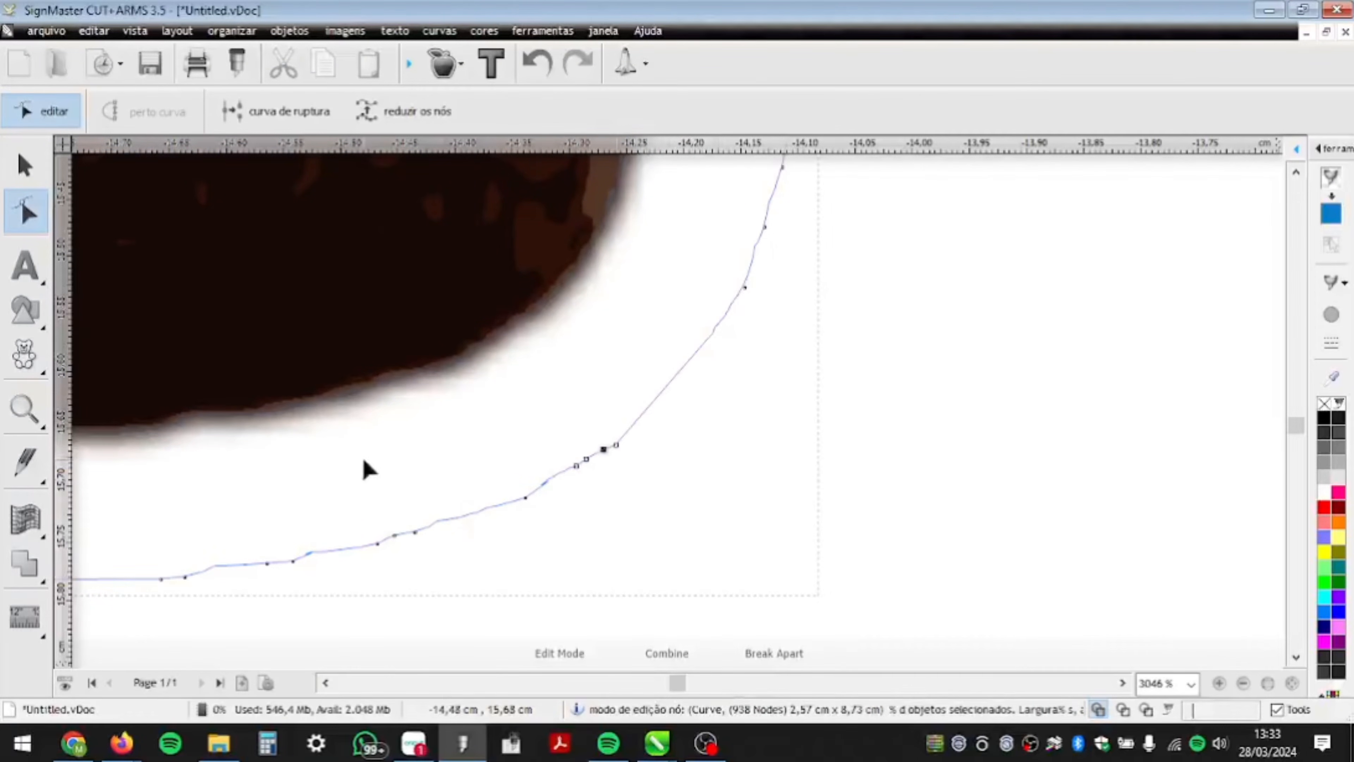
{"action": "key", "text": "Delete"}
{"action": "left_click_drag", "start_coordinate": [221, 521], "coordinate": [376, 593]}
{"action": "key", "text": "Delete"}
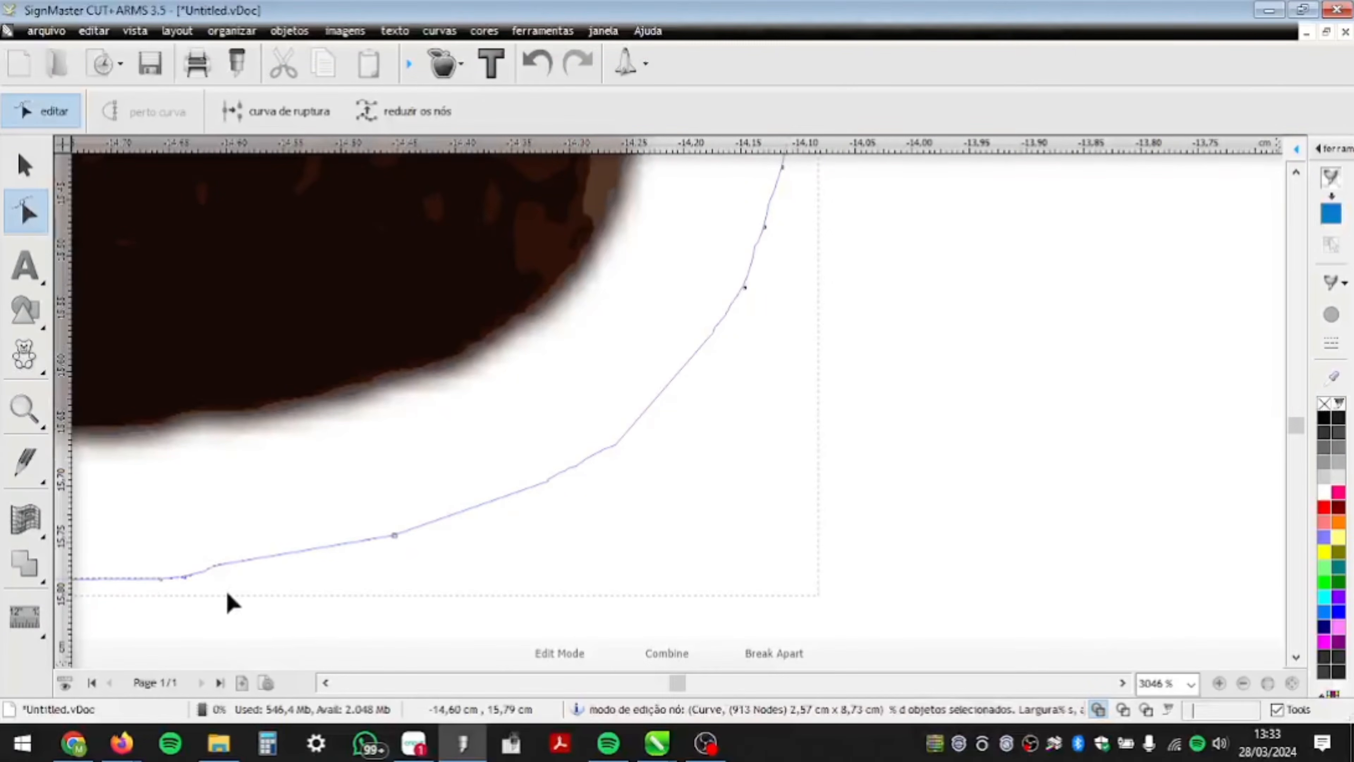
{"action": "key", "text": "Delete"}
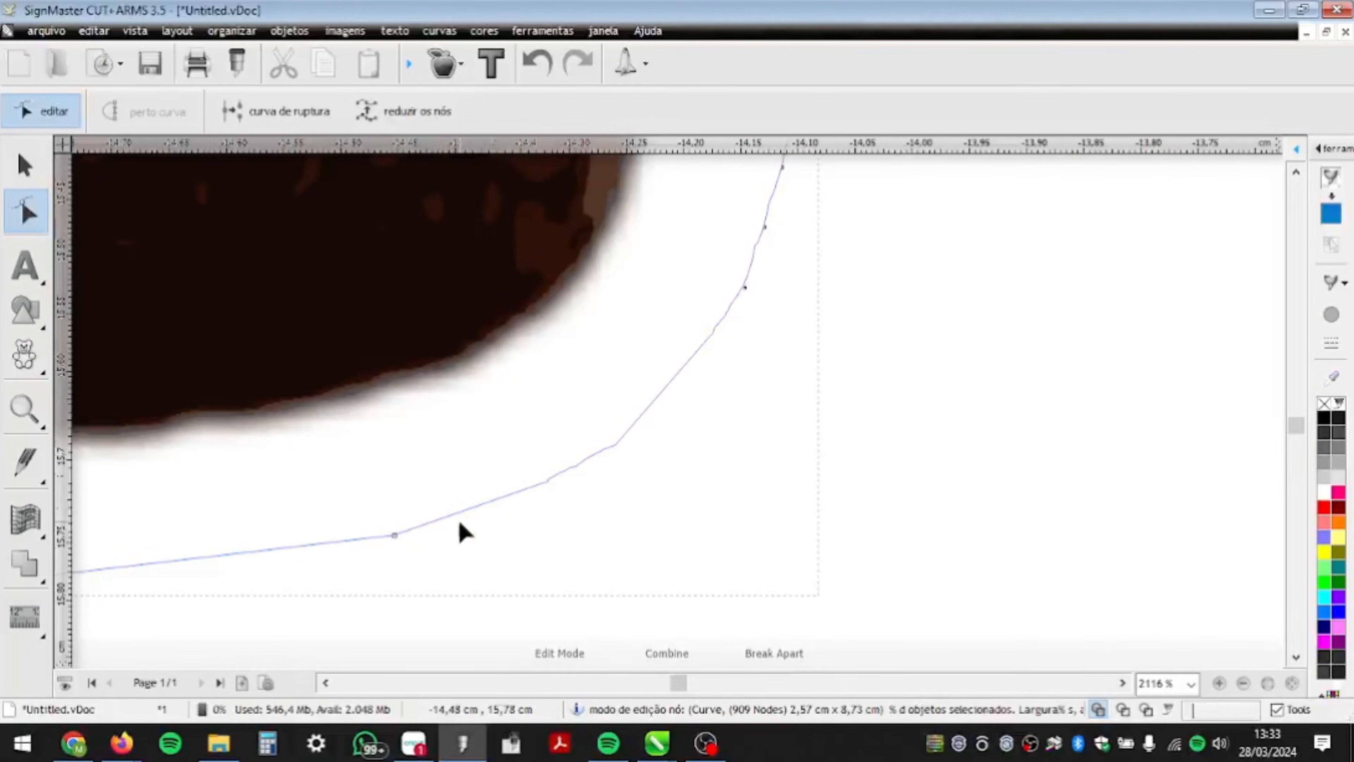
{"action": "scroll", "coordinate": [320, 560], "scroll_direction": "down", "scroll_amount": 2}
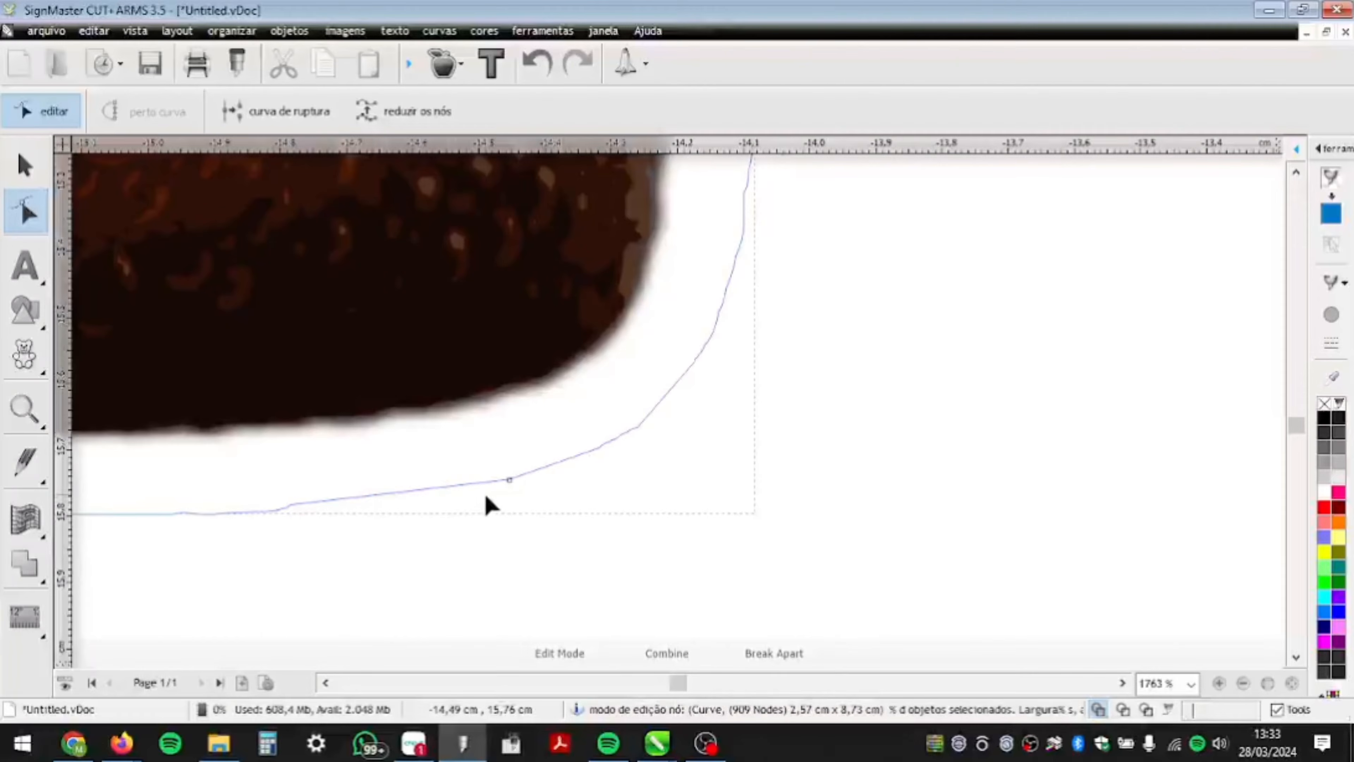
- Add a node on the contour's bottom edge and shift it outward, and delete the nodes around the bottle's bottom-right corner
{"action": "double_click", "coordinate": [423, 490]}
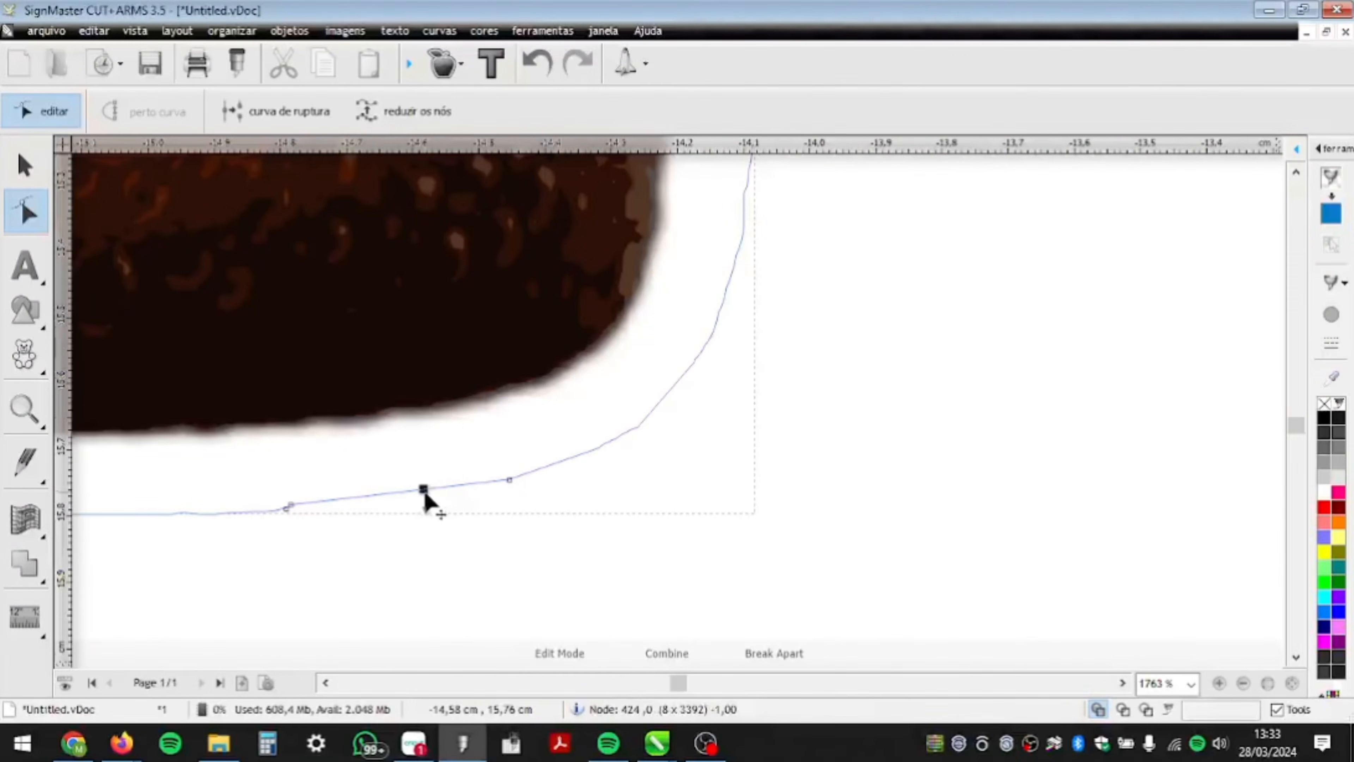
{"action": "left_click_drag", "start_coordinate": [423, 490], "coordinate": [455, 496]}
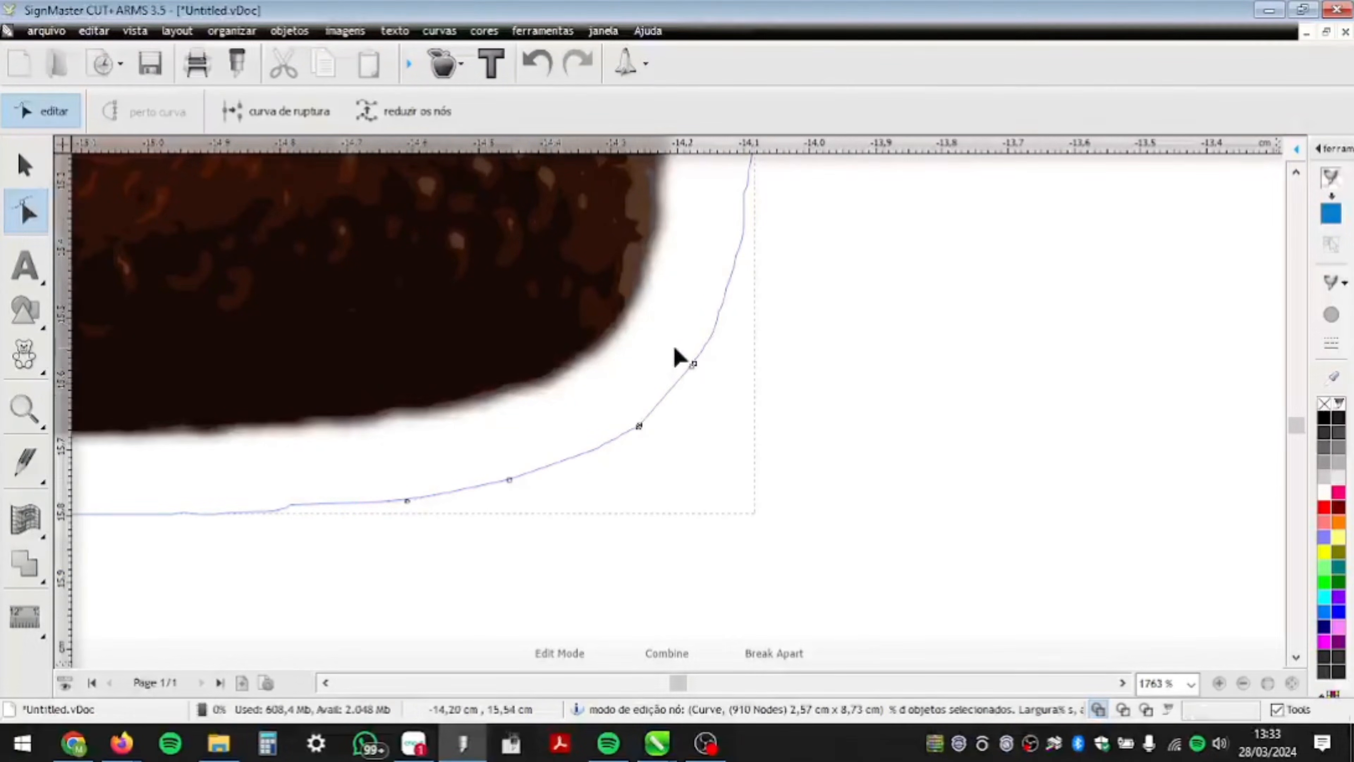
{"action": "left_click_drag", "start_coordinate": [619, 248], "coordinate": [778, 464]}
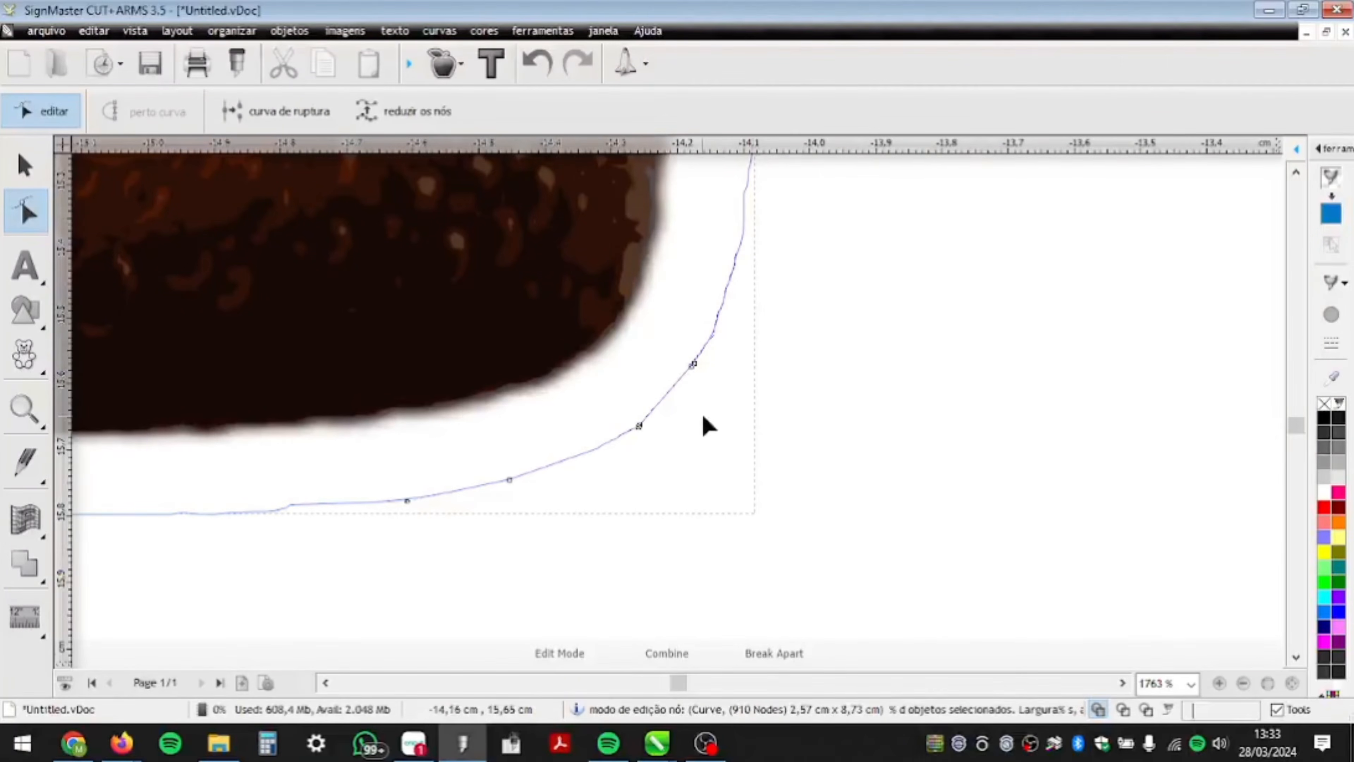
{"action": "left_click_drag", "start_coordinate": [554, 217], "coordinate": [769, 476]}
{"action": "key", "text": "Delete"}
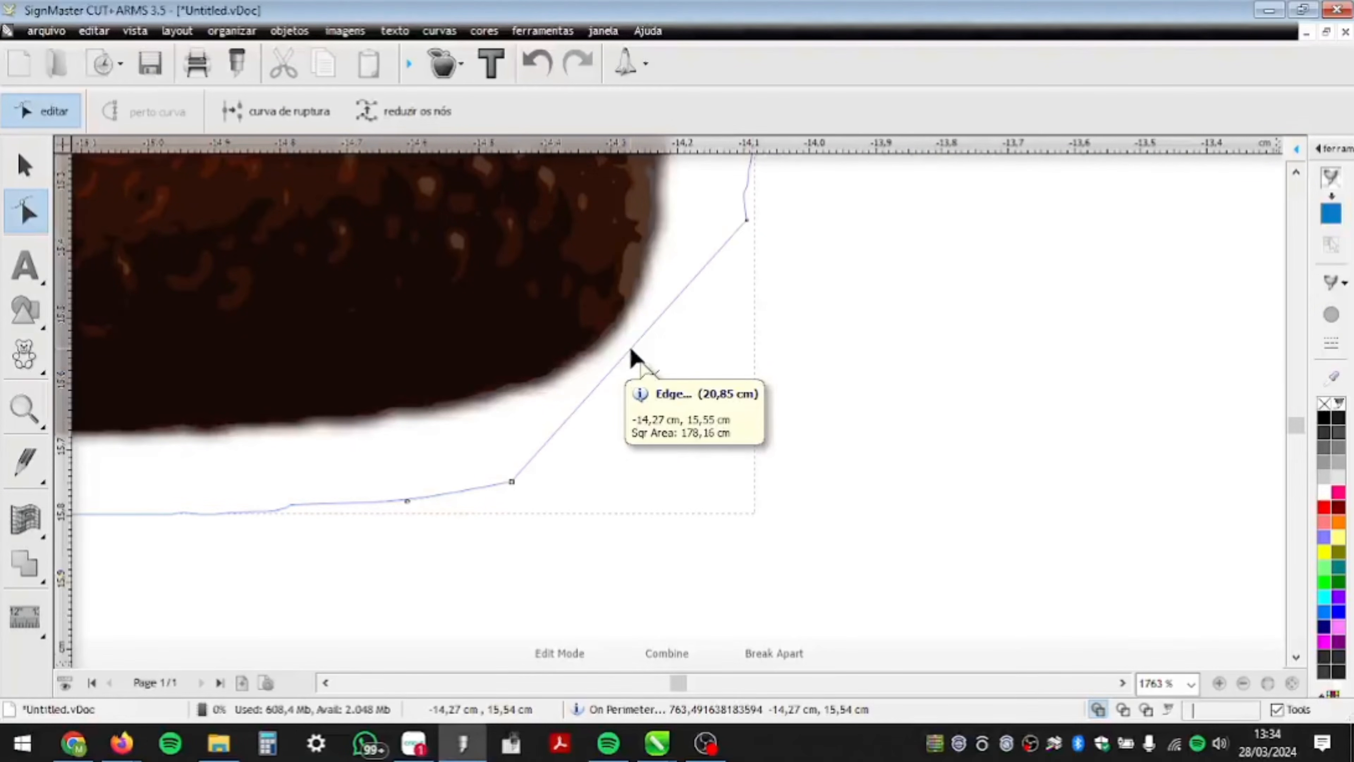
- Add a node midway on the straight corner segment and move it outward to about -14.20, 15.60 cm, clear of the bottle
{"action": "left_click", "coordinate": [632, 350]}
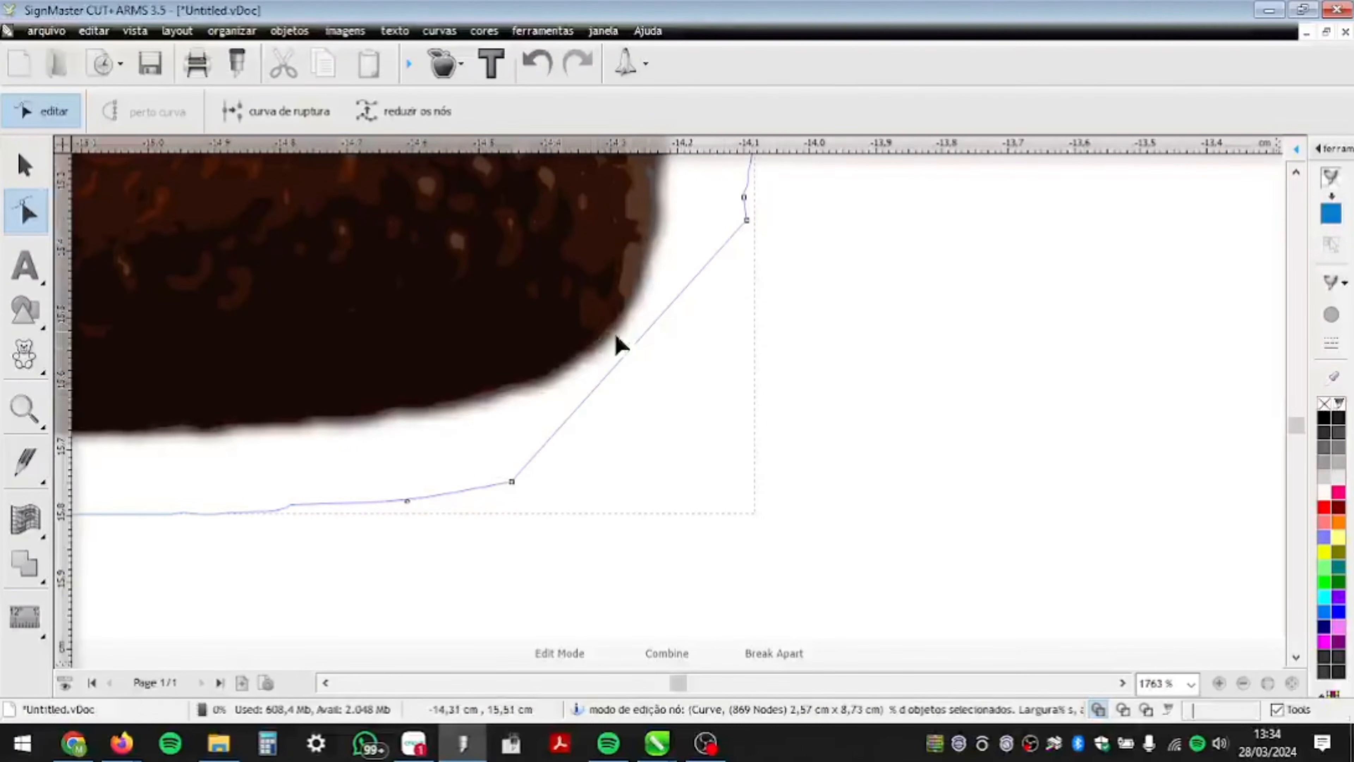
{"action": "double_click", "coordinate": [629, 349]}
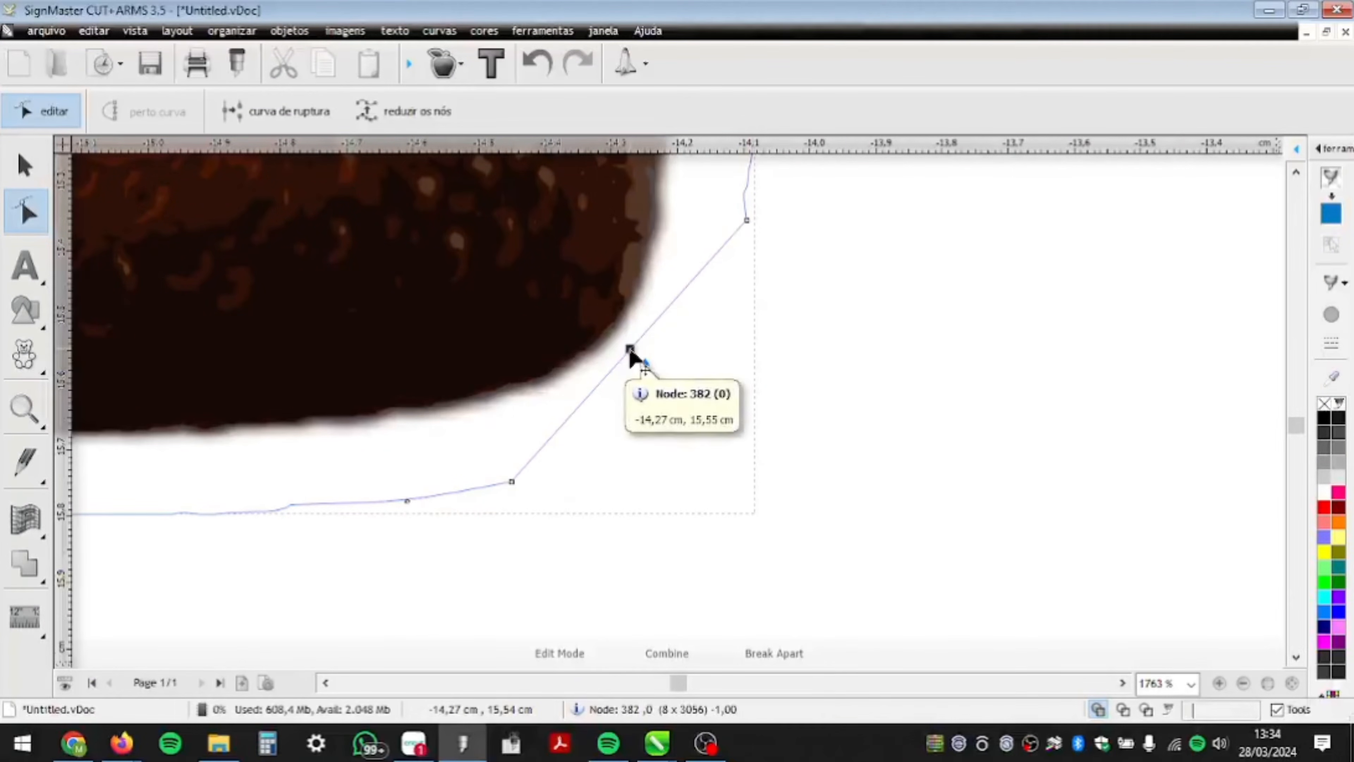
{"action": "left_click_drag", "start_coordinate": [631, 350], "coordinate": [687, 389]}
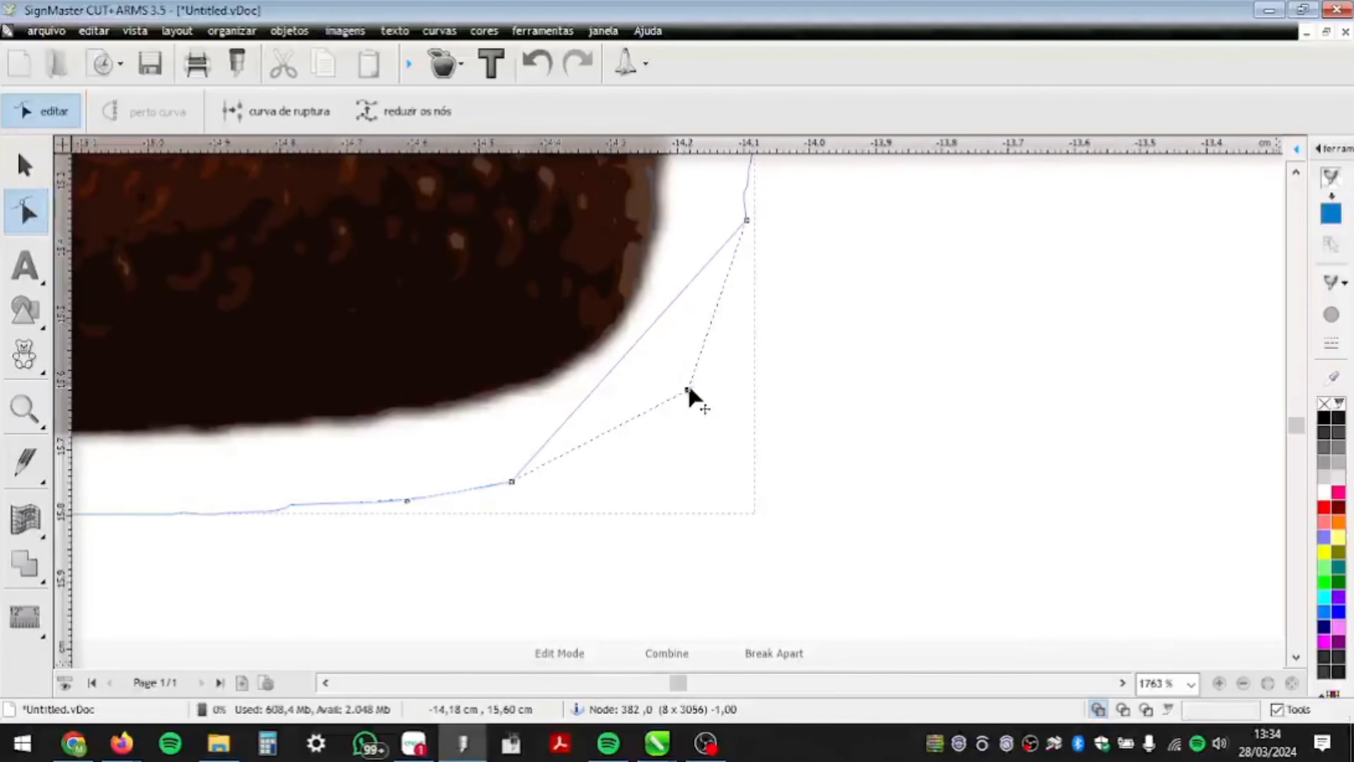
{"action": "mouse_move", "coordinate": [688, 390]}
{"action": "left_mouse_down"}
{"action": "mouse_move", "coordinate": [638, 368]}
{"action": "mouse_move", "coordinate": [667, 380]}
{"action": "mouse_move", "coordinate": [674, 307]}
{"action": "mouse_move", "coordinate": [670, 350]}
{"action": "mouse_move", "coordinate": [695, 378]}
{"action": "mouse_move", "coordinate": [680, 383]}
{"action": "left_mouse_up"}
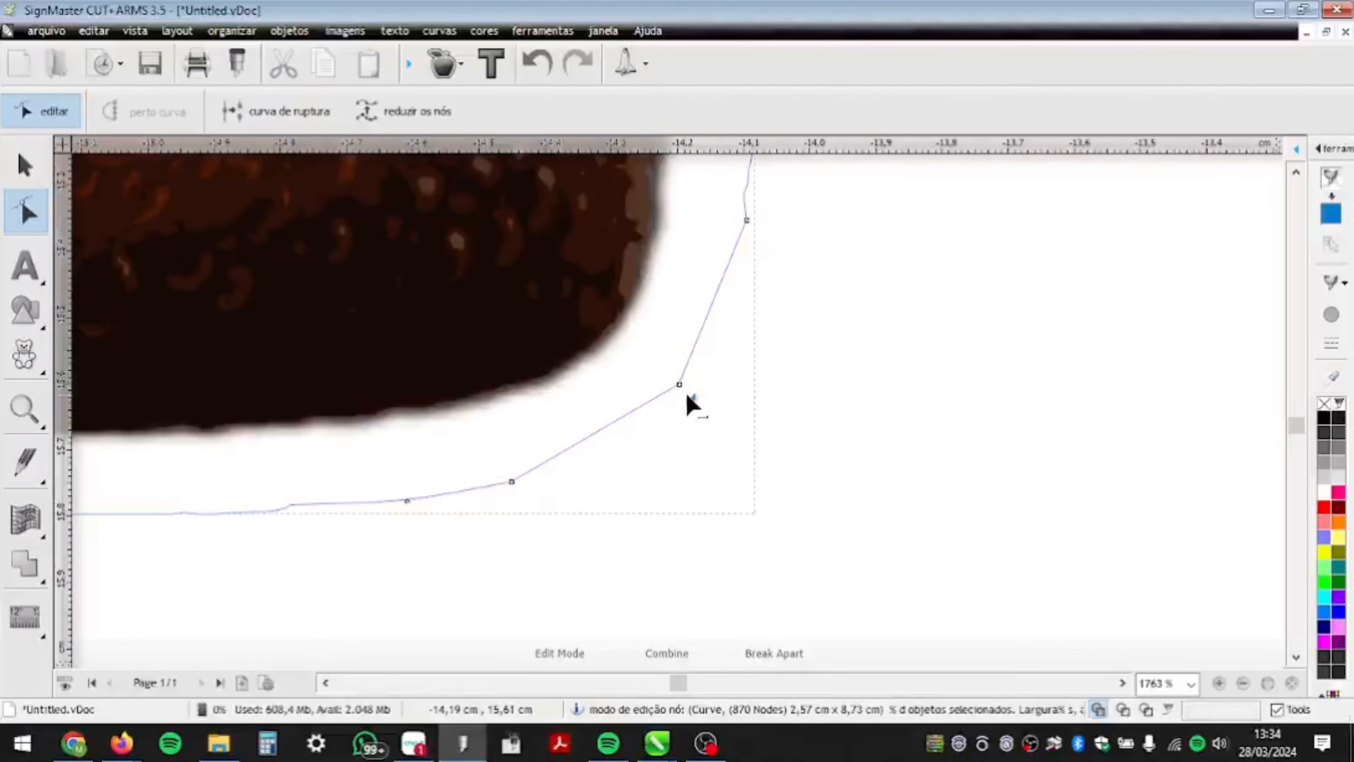
- Round the contour at the new corner node and at the next node on the bottom edge
{"action": "scroll", "coordinate": [680, 394], "scroll_direction": "up", "scroll_amount": 5}
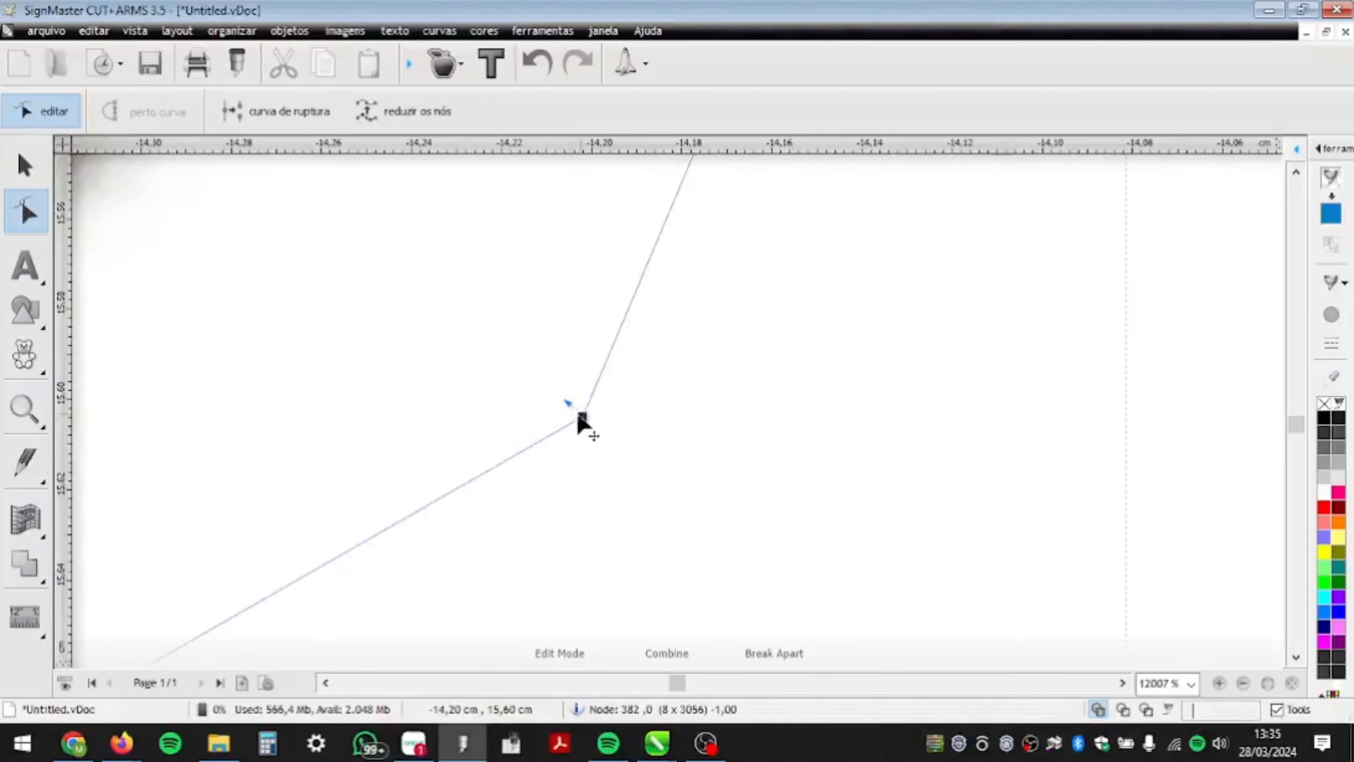
{"action": "left_click_drag", "start_coordinate": [578, 416], "coordinate": [676, 260]}
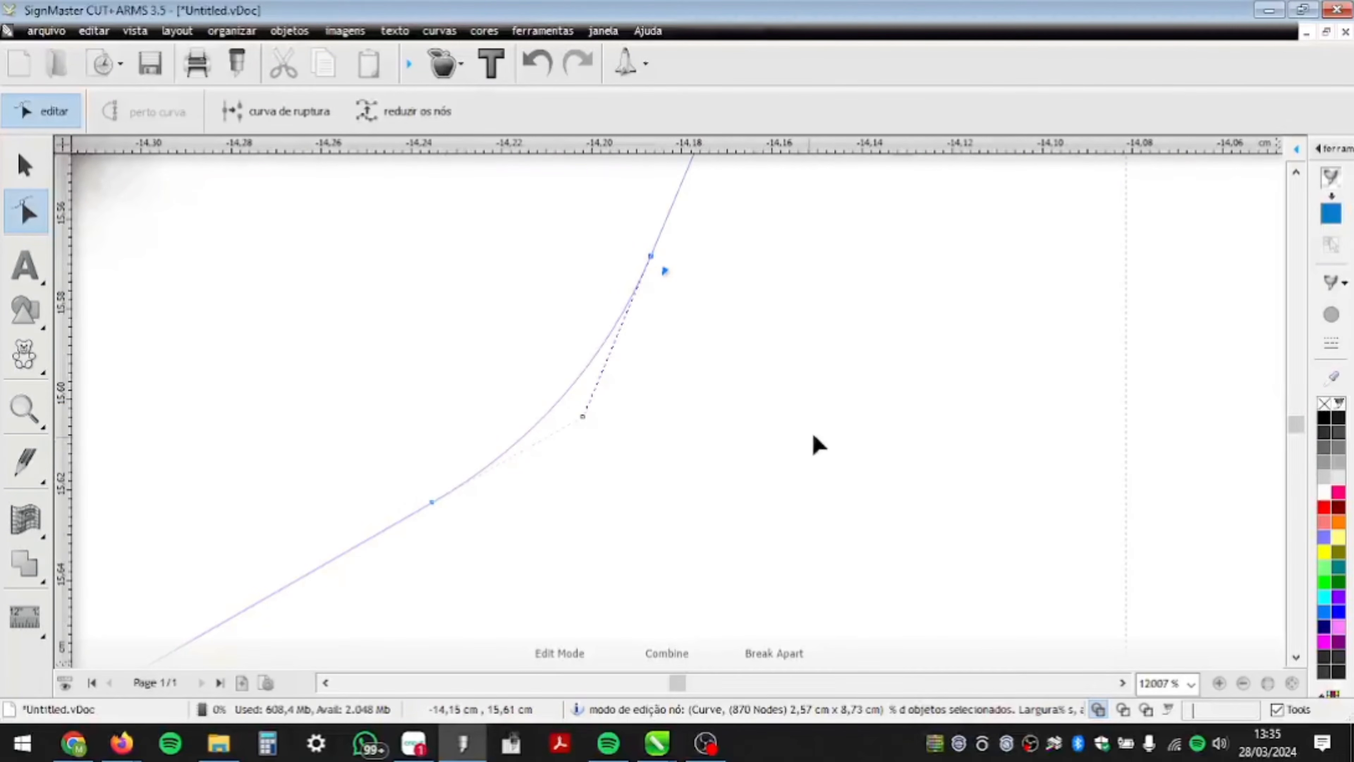
{"action": "scroll", "coordinate": [848, 451], "scroll_direction": "down", "scroll_amount": 2}
{"action": "scroll", "coordinate": [848, 451], "scroll_direction": "down", "scroll_amount": 1}
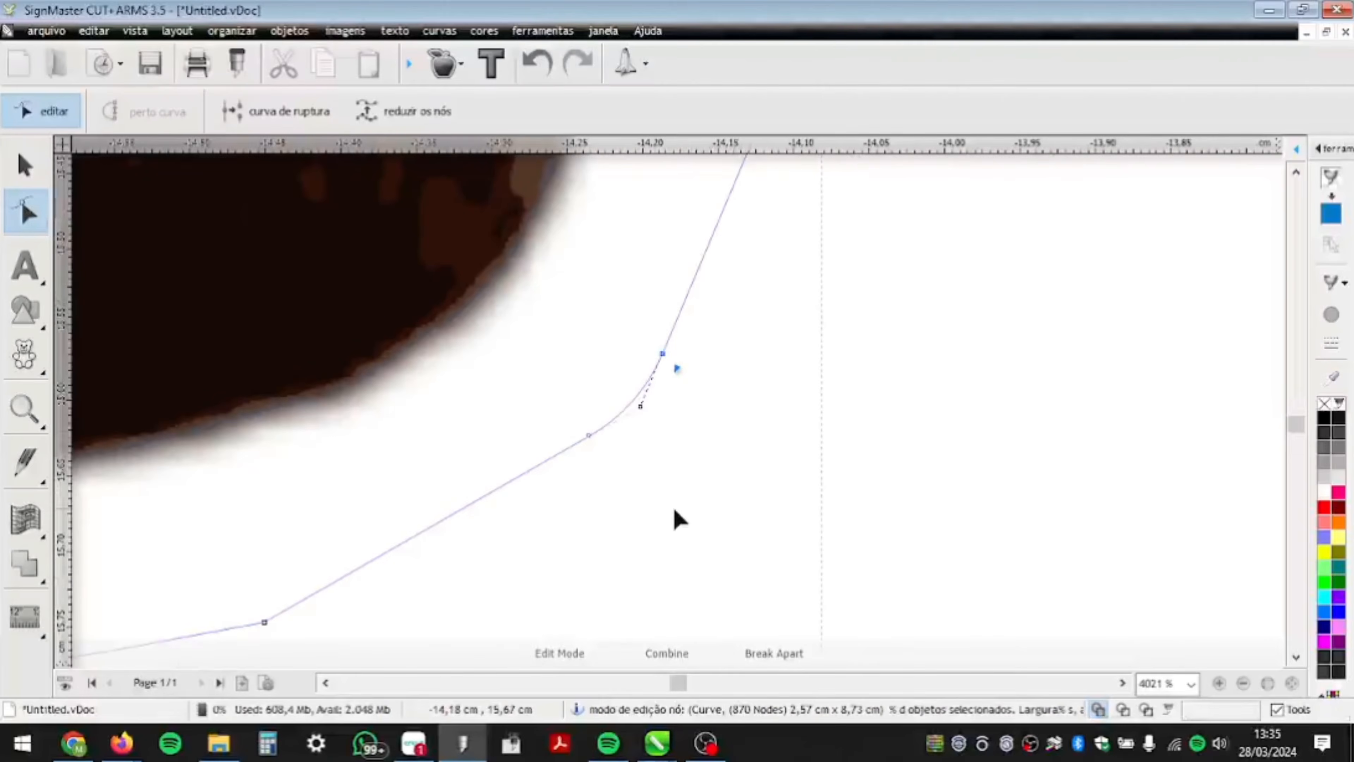
{"action": "left_click", "coordinate": [264, 621]}
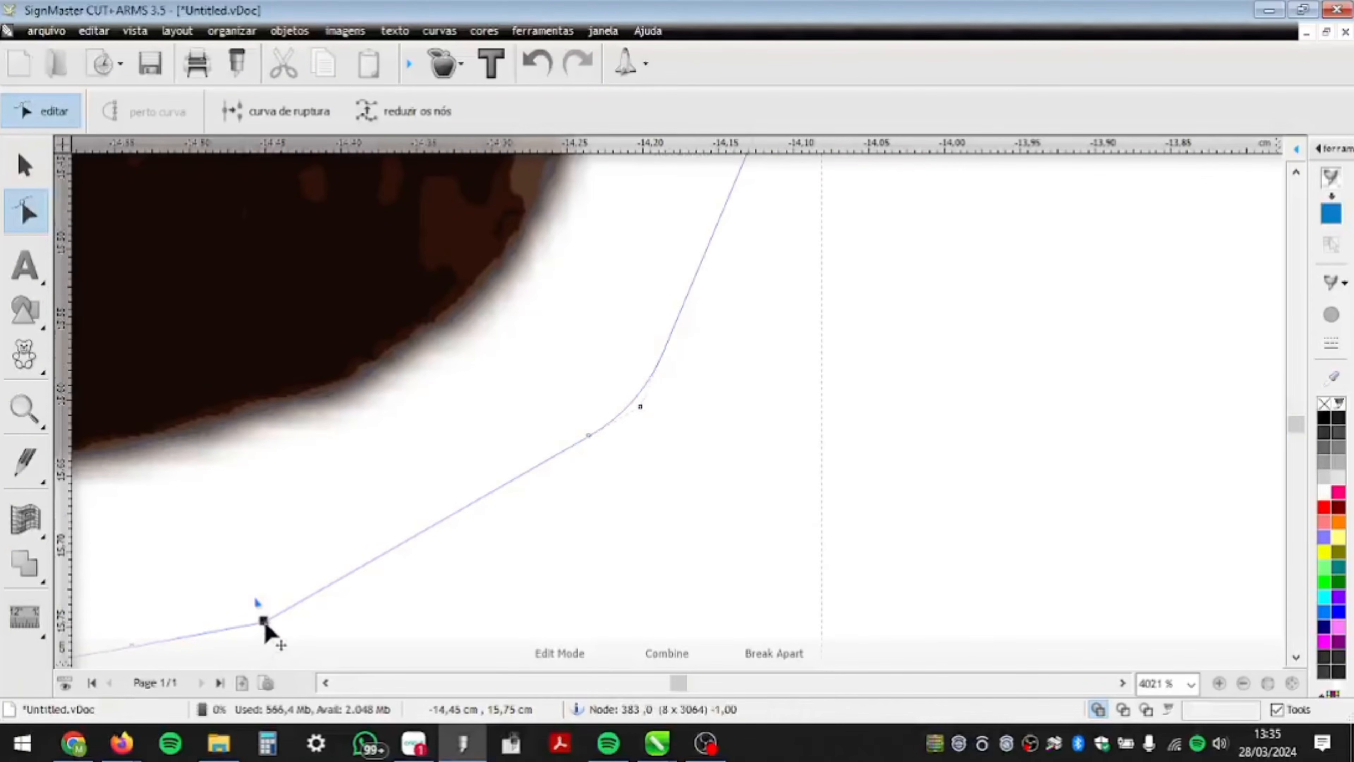
{"action": "scroll", "coordinate": [262, 625], "scroll_direction": "up", "scroll_amount": 3}
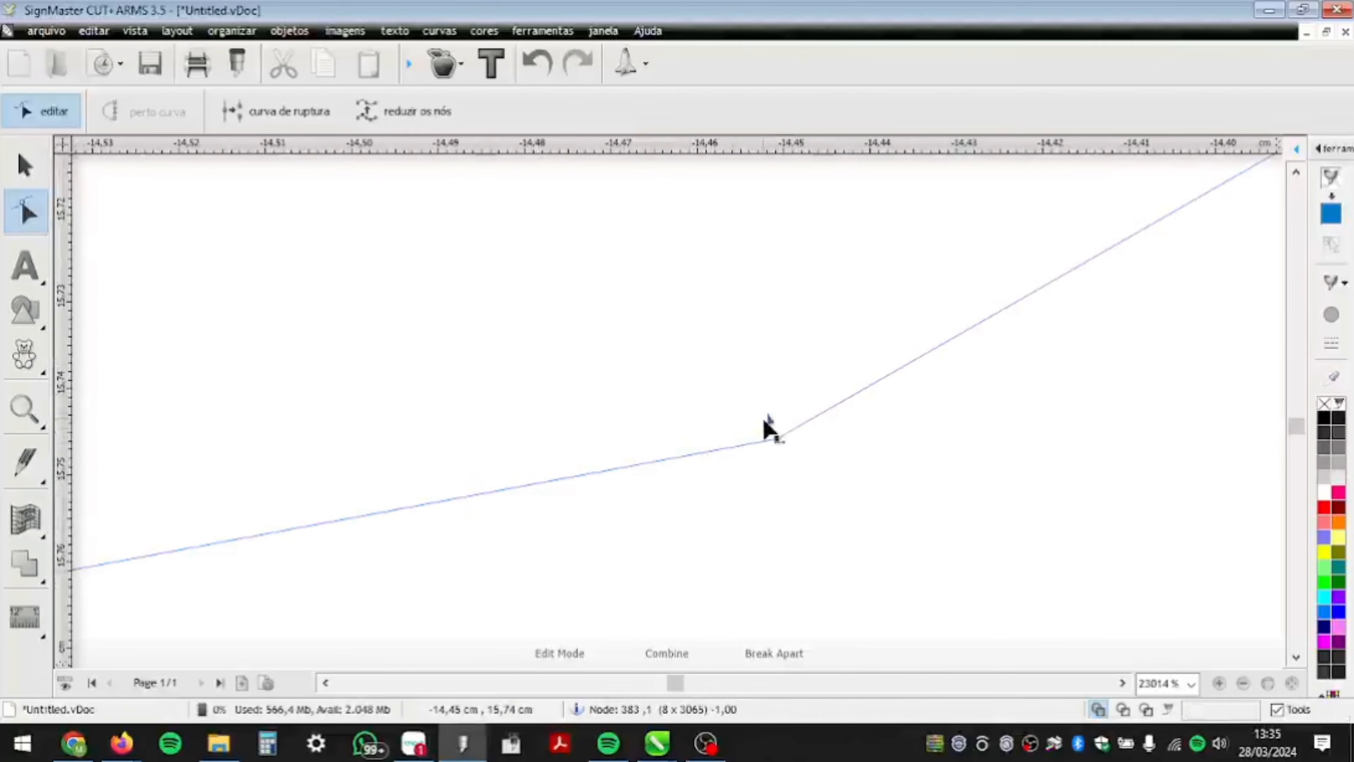
{"action": "left_click_drag", "start_coordinate": [772, 423], "coordinate": [928, 375]}
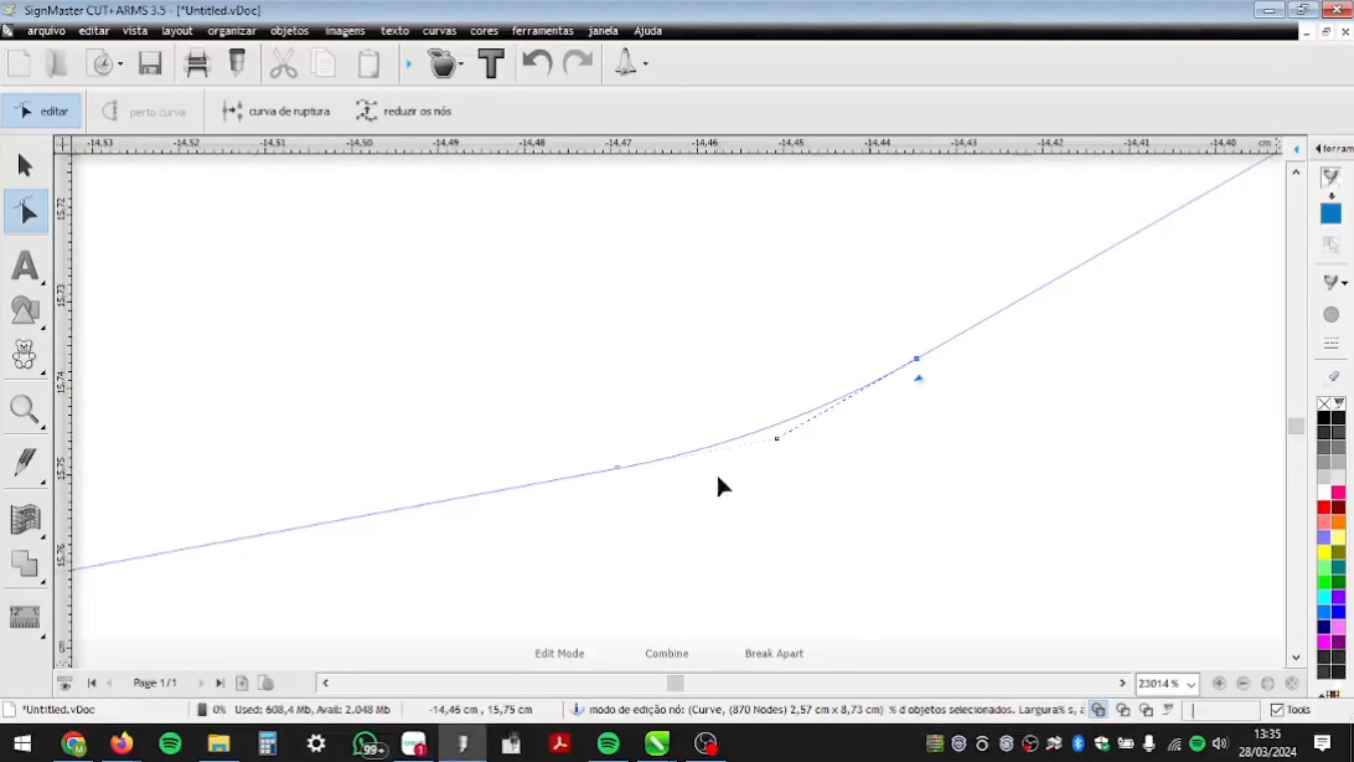
{"action": "scroll", "coordinate": [747, 409], "scroll_direction": "down", "scroll_amount": 3}
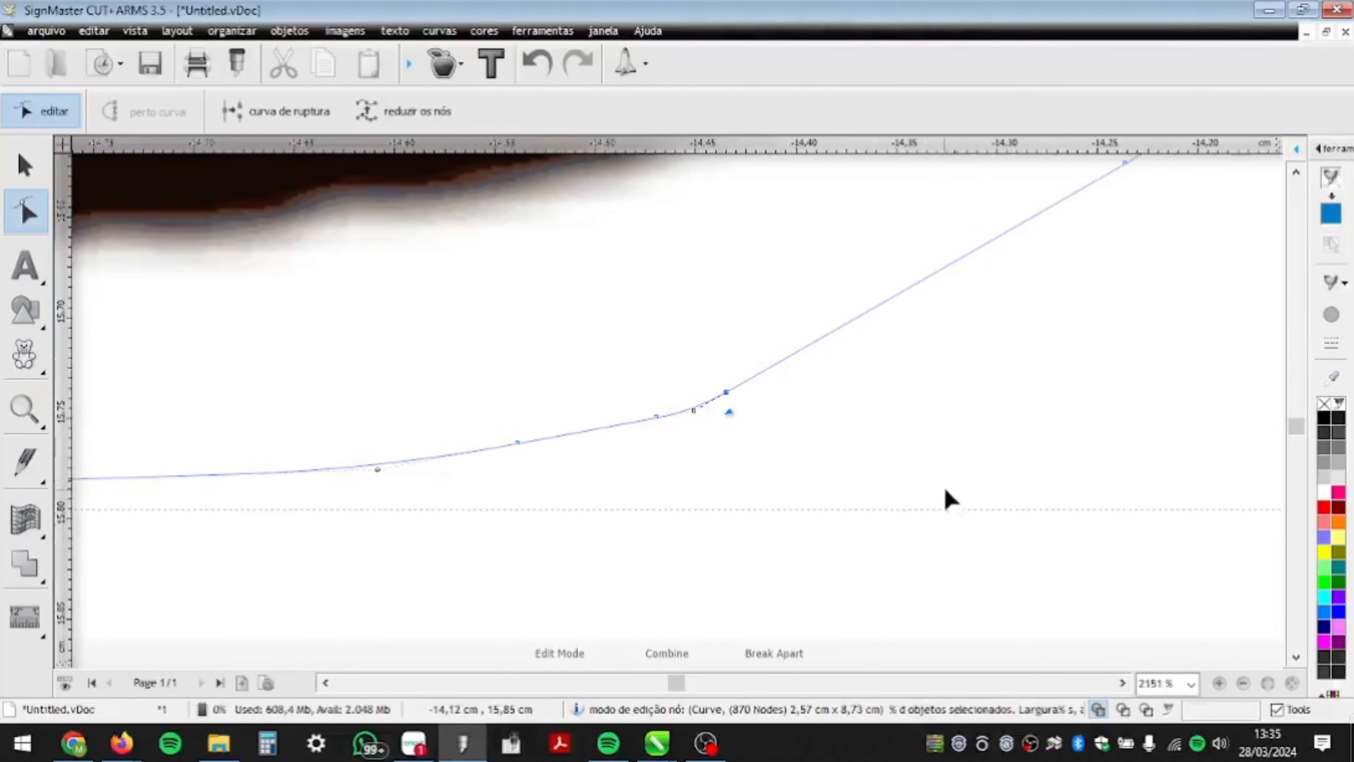
- Delete the surplus nodes along the contour's bottom edge and shift the remaining curved node toward the bottle's middle
{"action": "scroll", "coordinate": [949, 499], "scroll_direction": "down", "scroll_amount": 2}
{"action": "left_click_drag", "start_coordinate": [259, 384], "coordinate": [439, 470]}
{"action": "key", "text": "Delete"}
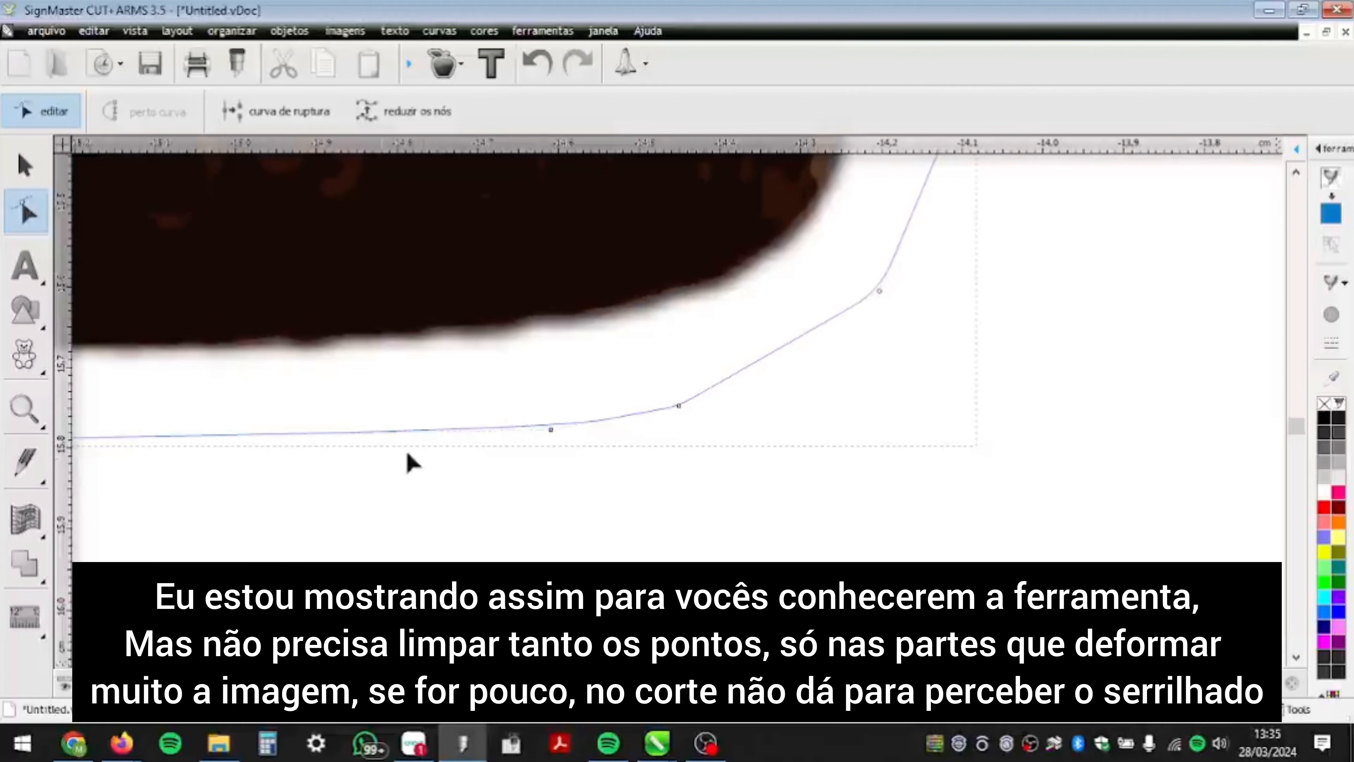
{"action": "left_click_drag", "start_coordinate": [550, 430], "coordinate": [501, 437]}
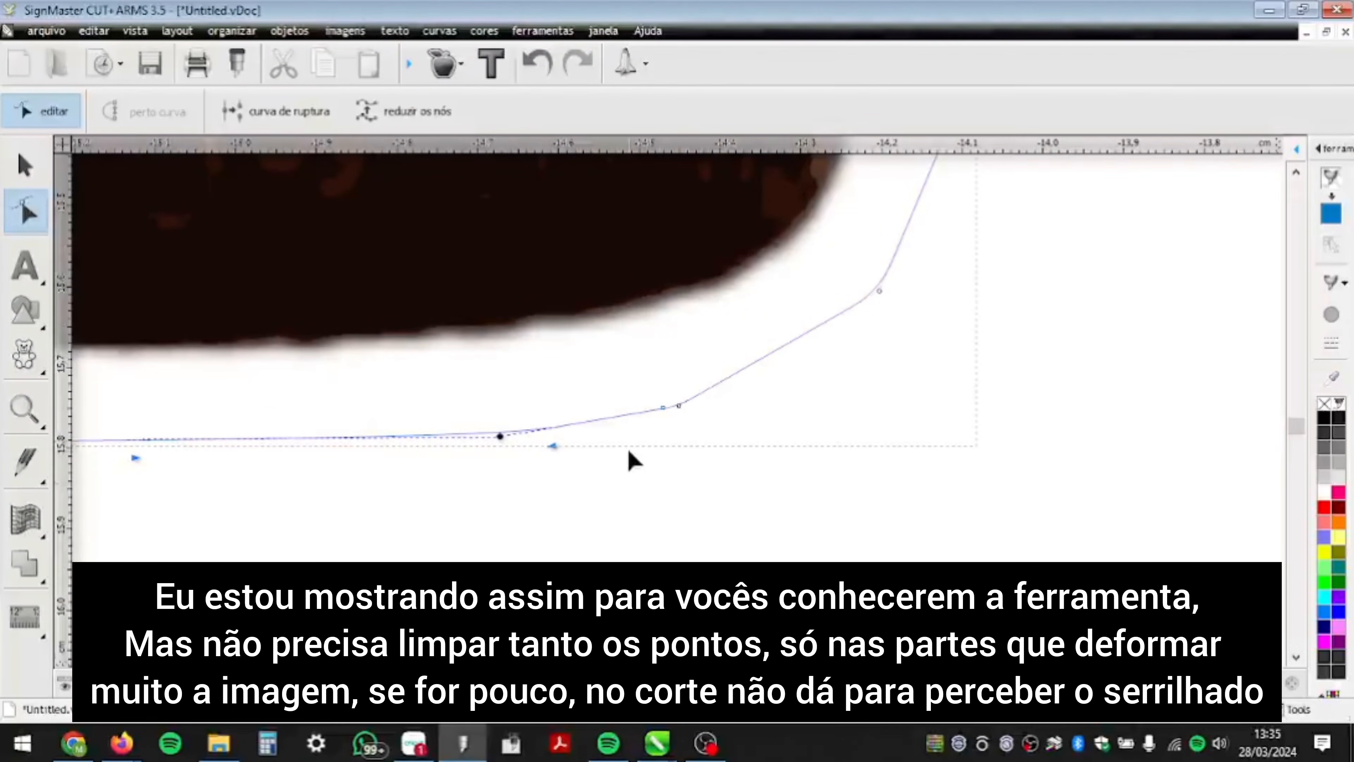
- Delete the node between the bottom edge and the corner, and widen the neighbouring curves into one smooth transition
{"action": "left_click", "coordinate": [679, 405]}
{"action": "key", "text": "Delete"}
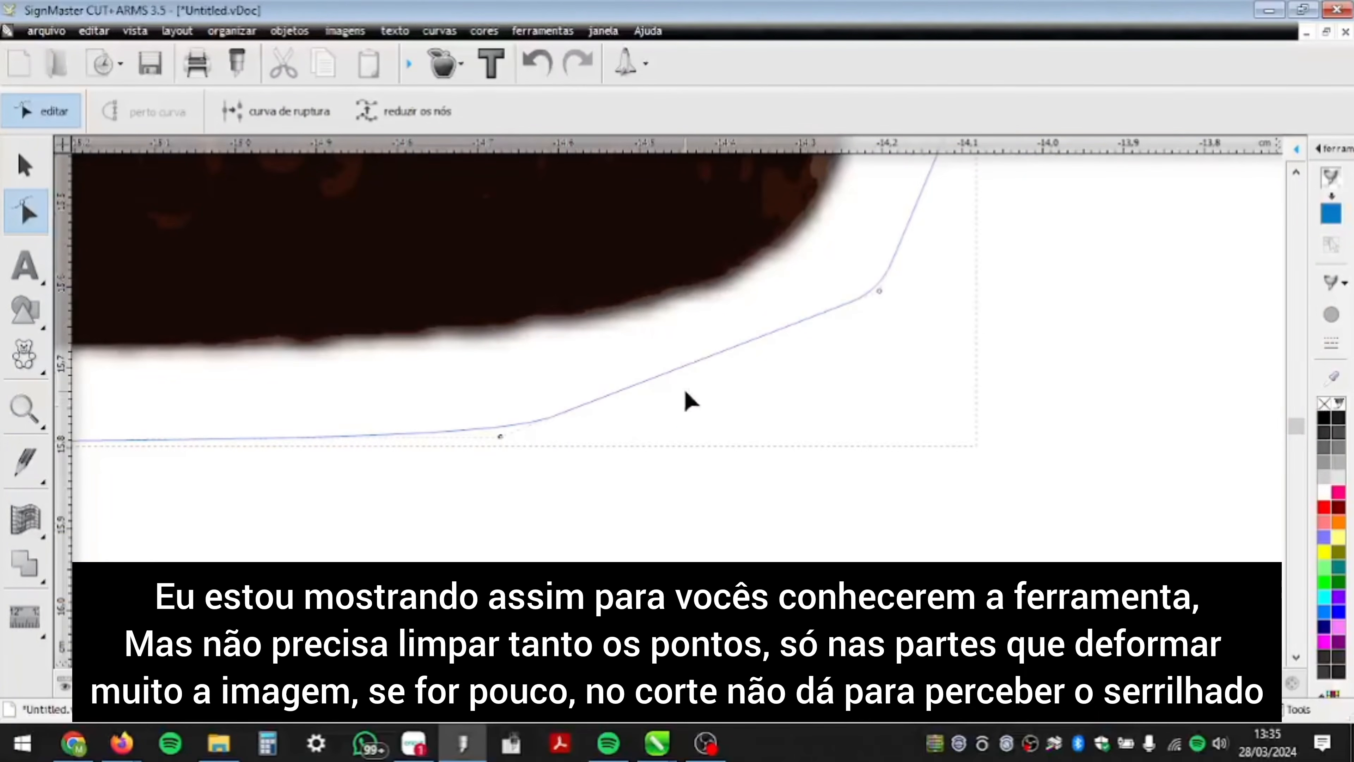
{"action": "left_click_drag", "start_coordinate": [848, 301], "coordinate": [707, 356]}
{"action": "left_click_drag", "start_coordinate": [501, 437], "coordinate": [544, 425]}
{"action": "left_click_drag", "start_coordinate": [555, 414], "coordinate": [668, 377]}
- Reselect the bottle's cut contour and put it back into node editing at the bottle's right side
{"action": "left_click", "coordinate": [25, 166]}
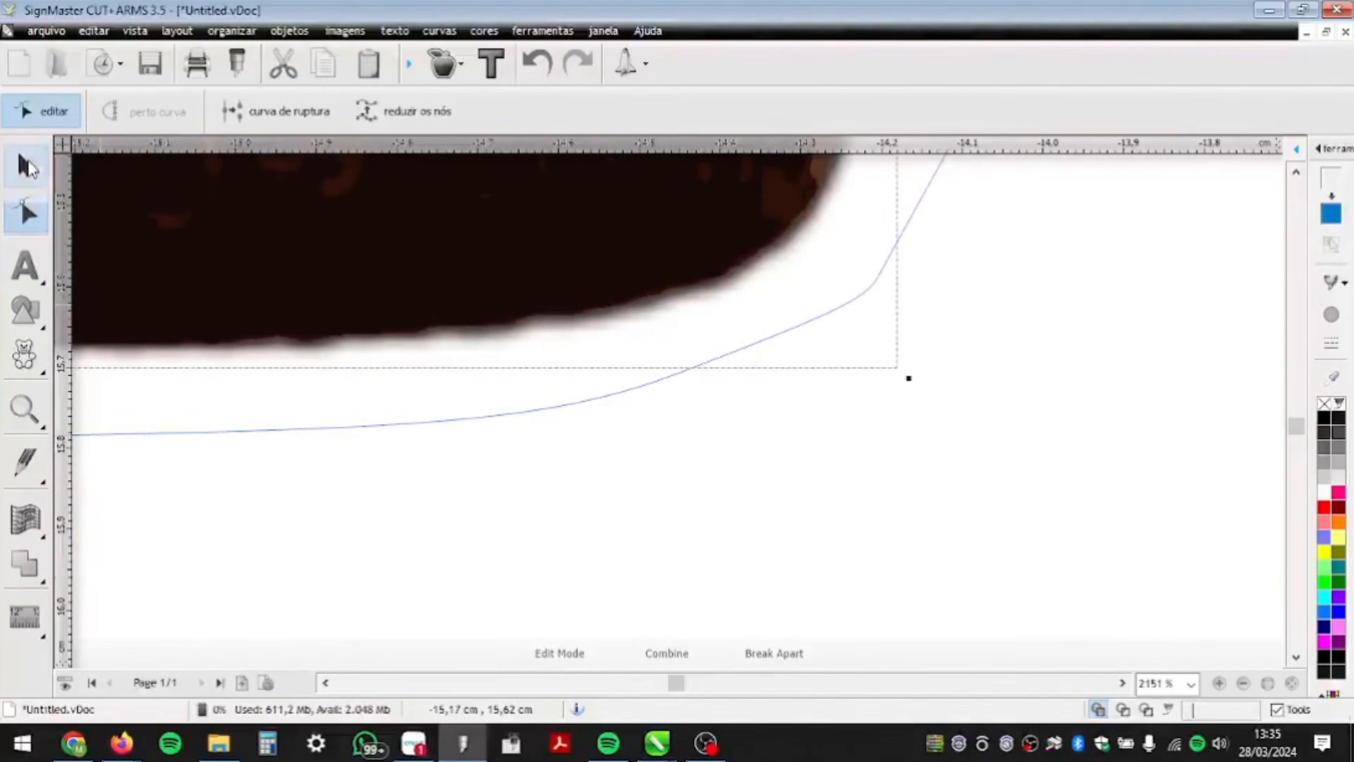
{"action": "scroll", "coordinate": [587, 406], "scroll_direction": "down", "scroll_amount": 3}
{"action": "left_click", "coordinate": [587, 422]}
{"action": "left_click", "coordinate": [25, 211]}
{"action": "scroll", "coordinate": [635, 454], "scroll_direction": "up", "scroll_amount": 4}
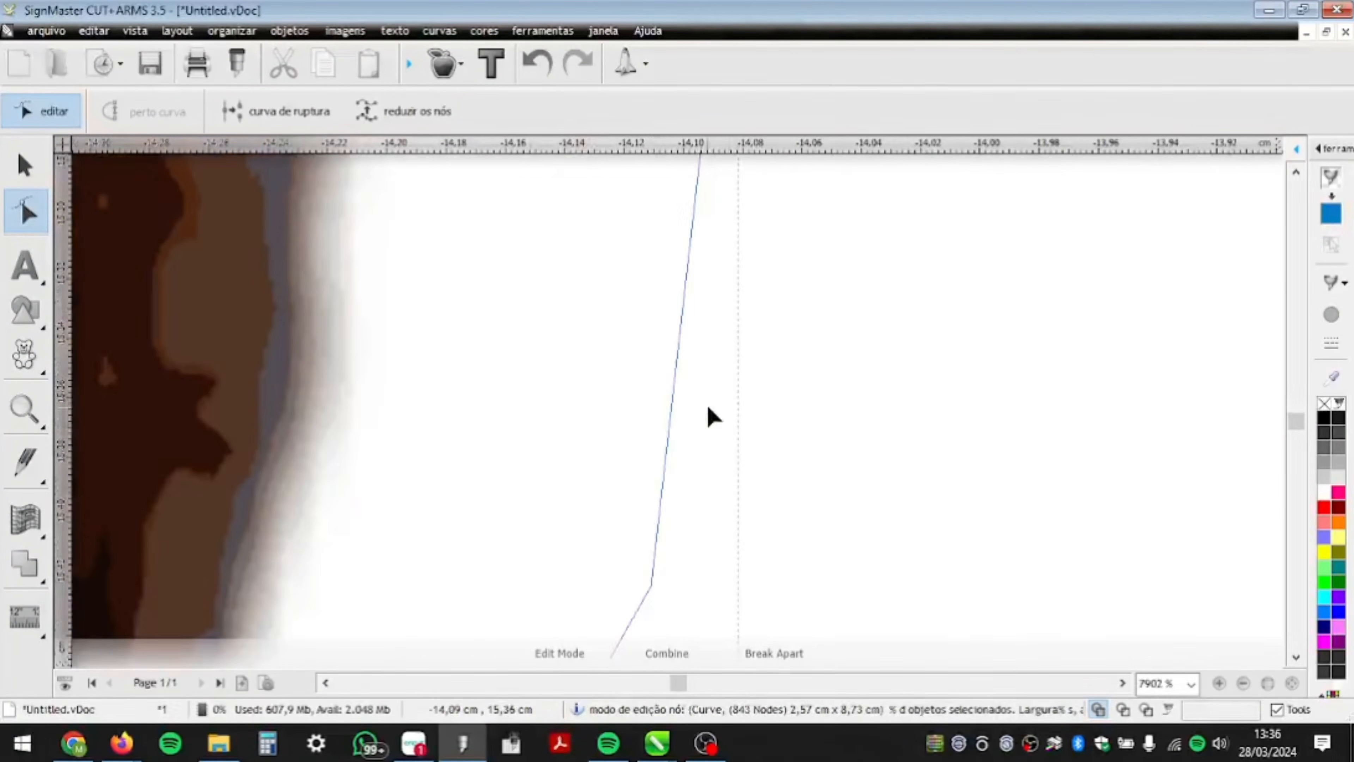
{"action": "scroll", "coordinate": [693, 390], "scroll_direction": "down", "scroll_amount": 1}
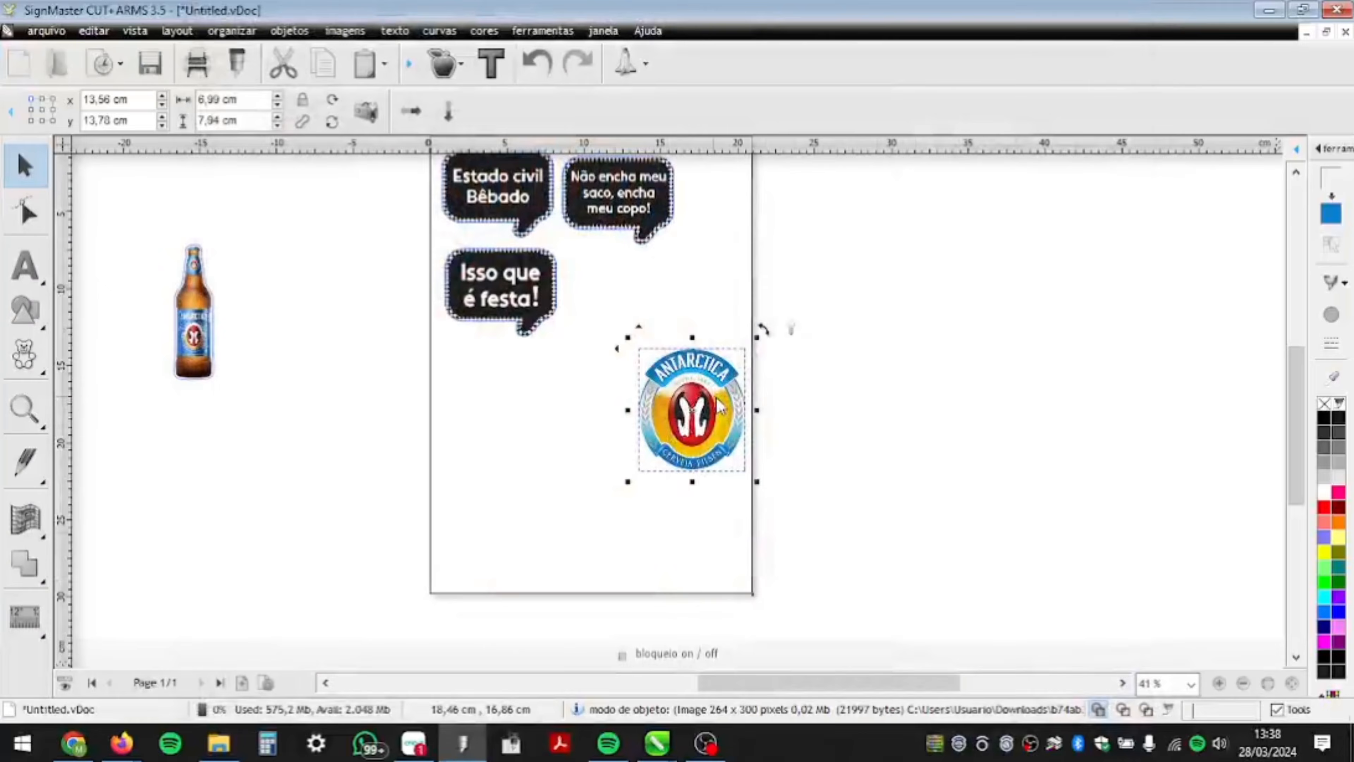
- Move the round Antarctica logo below the "Isso que é festa!" speech bubble, to about X 5.33 cm, Y 15.05 cm
{"action": "scroll", "coordinate": [666, 406], "scroll_direction": "up", "scroll_amount": 1}
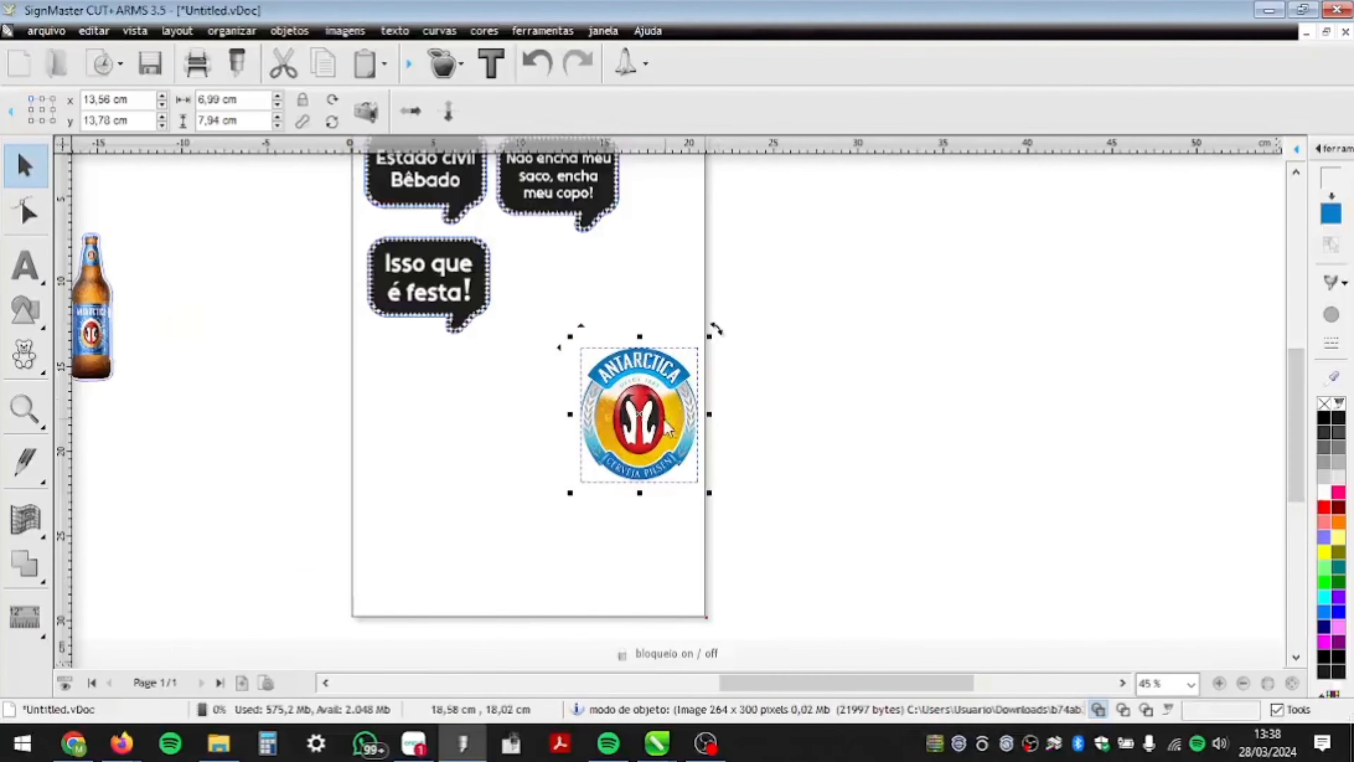
{"action": "left_click_drag", "start_coordinate": [656, 437], "coordinate": [529, 347]}
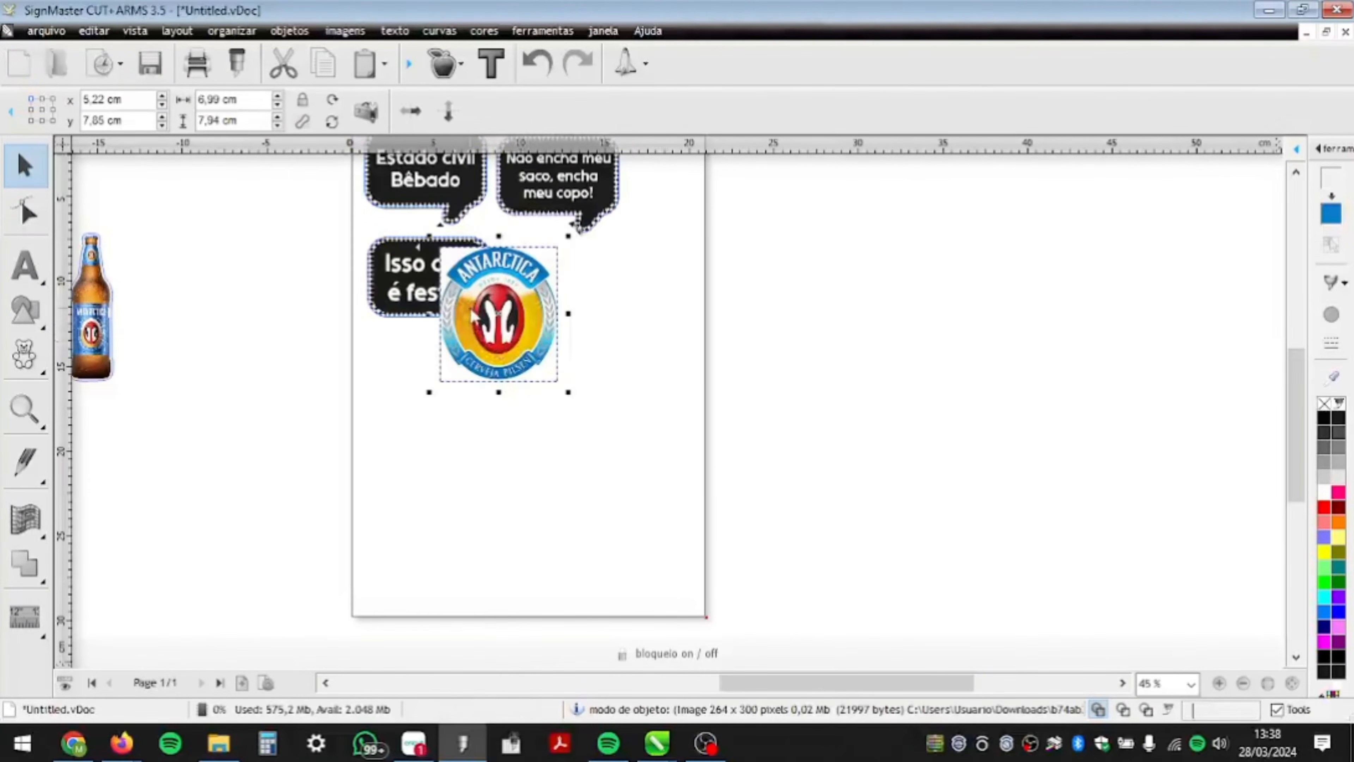
{"action": "scroll", "coordinate": [513, 297], "scroll_direction": "up", "scroll_amount": 1}
{"action": "scroll", "coordinate": [513, 299], "scroll_direction": "up", "scroll_amount": 2}
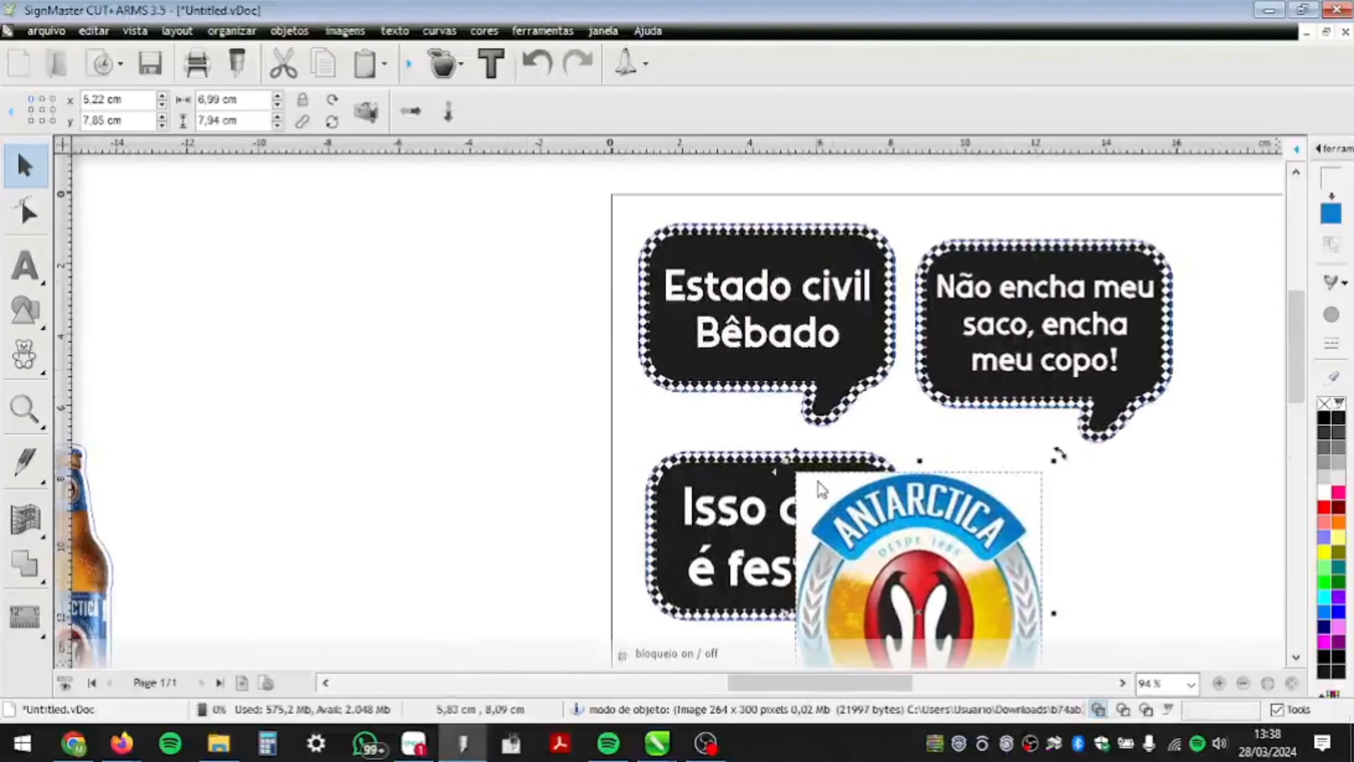
{"action": "scroll", "coordinate": [661, 262], "scroll_direction": "down", "scroll_amount": 4}
{"action": "scroll", "coordinate": [793, 561], "scroll_direction": "up", "scroll_amount": 2}
{"action": "left_click_drag", "start_coordinate": [641, 316], "coordinate": [644, 450]}
- Start a cut contour for the round Antarctica logo and trace its outline automatically with the default trace settings
{"action": "left_click", "coordinate": [444, 63]}
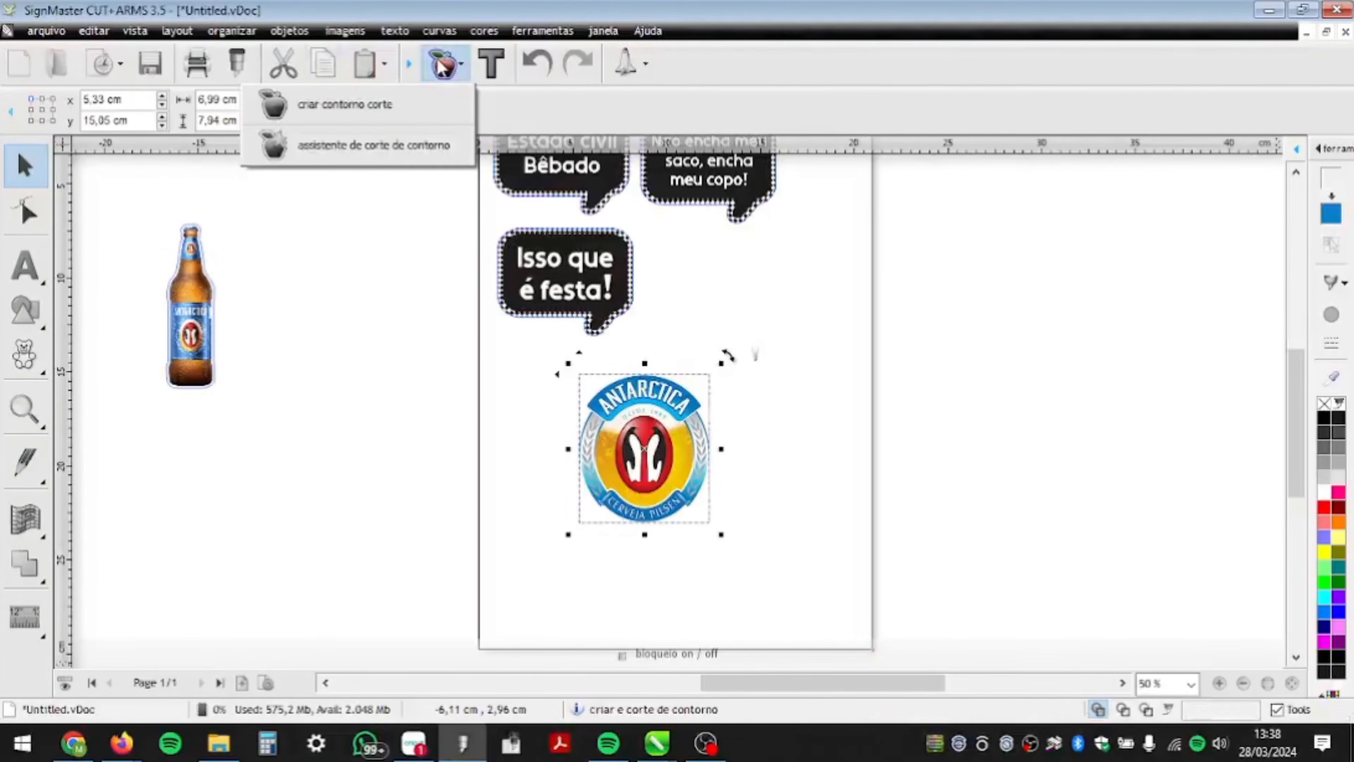
{"action": "left_click", "coordinate": [433, 108]}
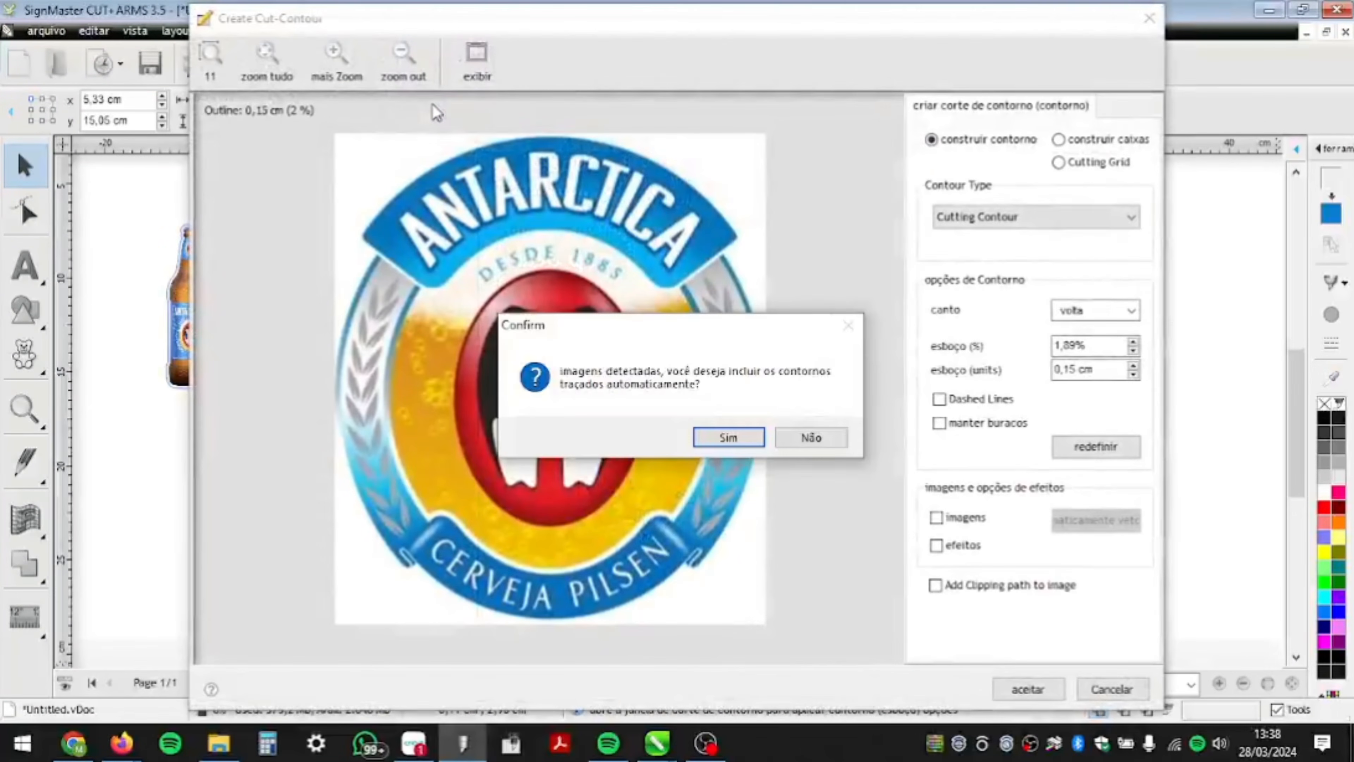
{"action": "left_click", "coordinate": [753, 431]}
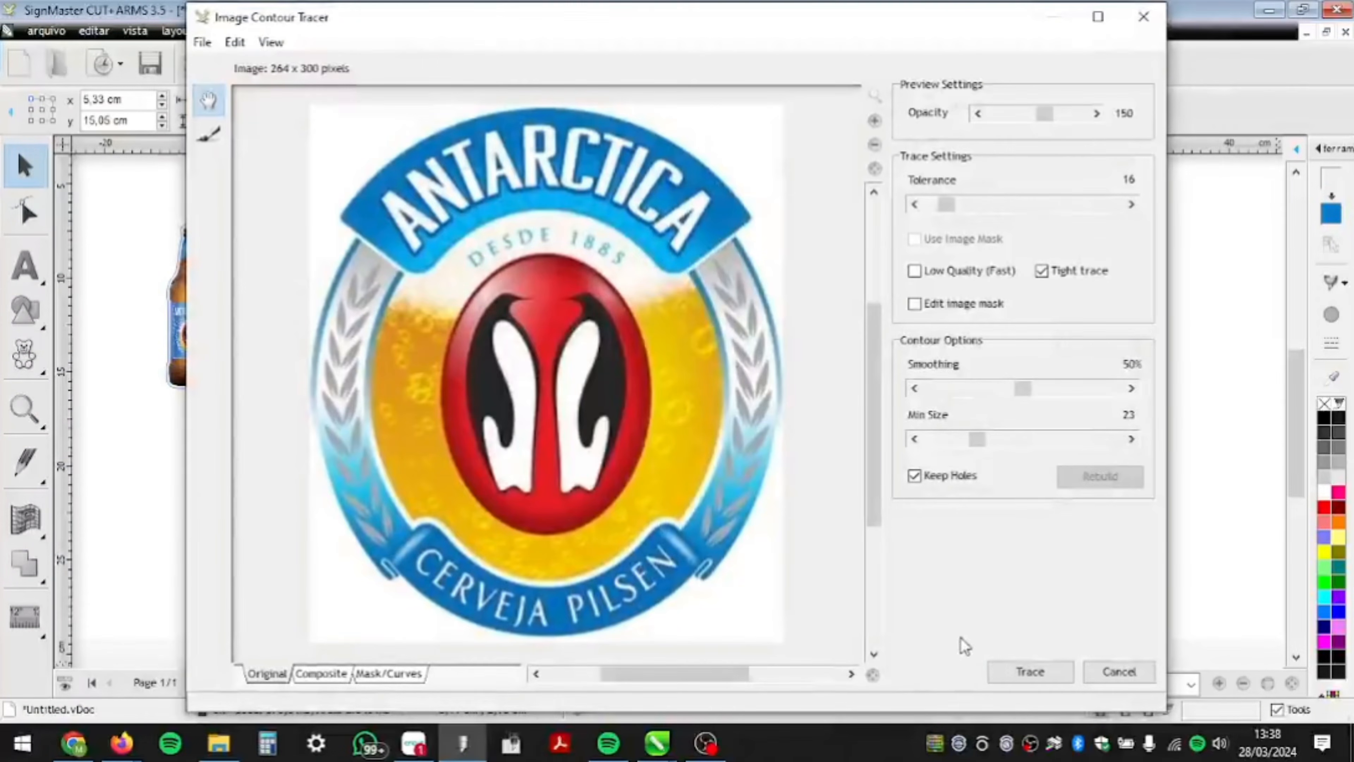
{"action": "left_click", "coordinate": [1002, 669]}
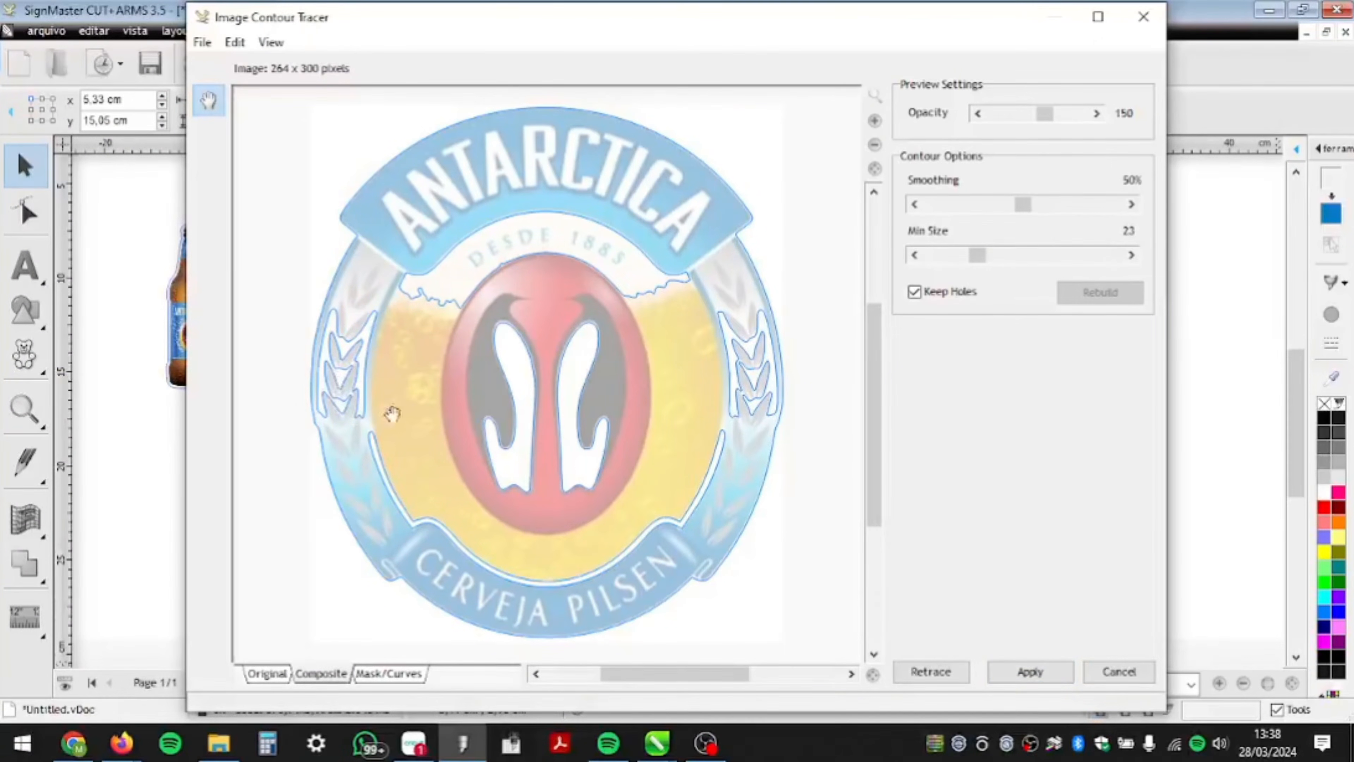
- Exclude the inner holes from the logo's traced contour and inspect the outline around the badge
{"action": "scroll", "coordinate": [582, 166], "scroll_direction": "up", "scroll_amount": 1}
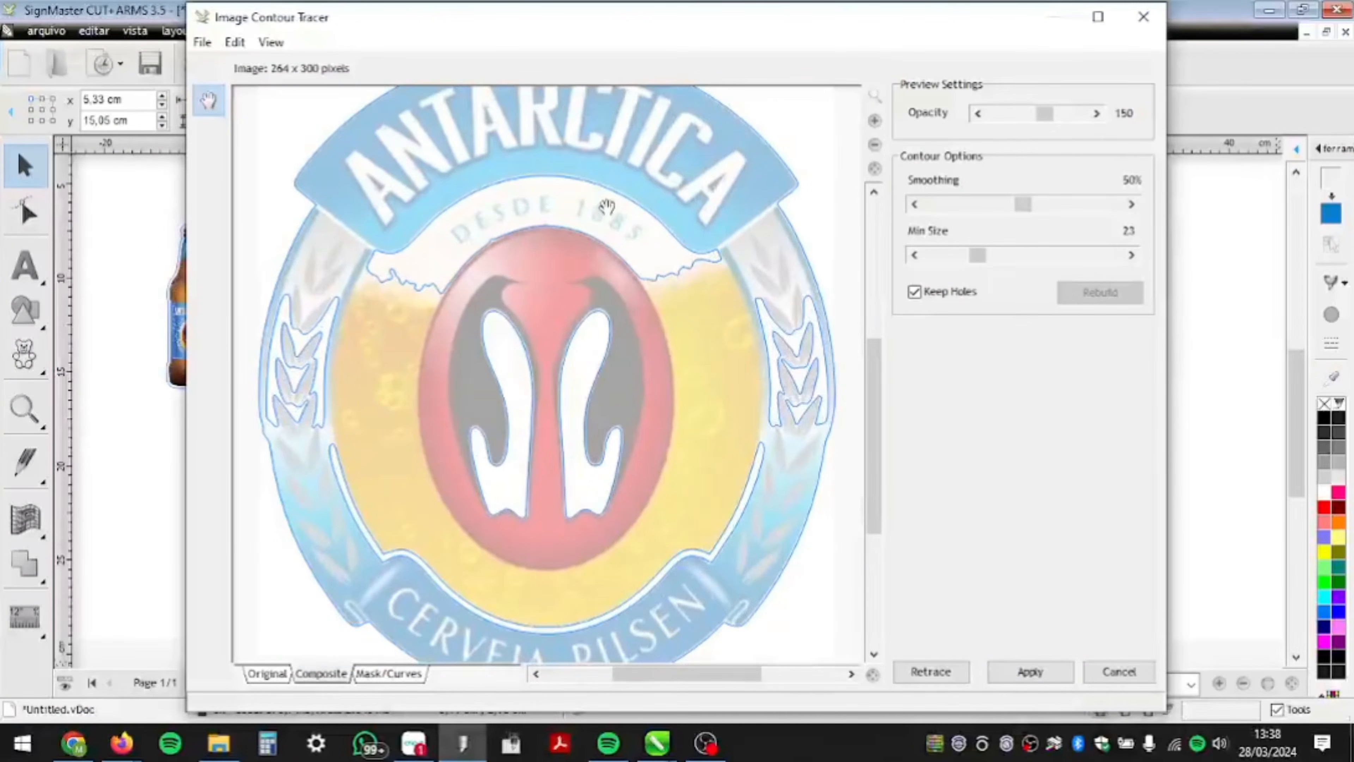
{"action": "scroll", "coordinate": [825, 315], "scroll_direction": "up", "scroll_amount": 1}
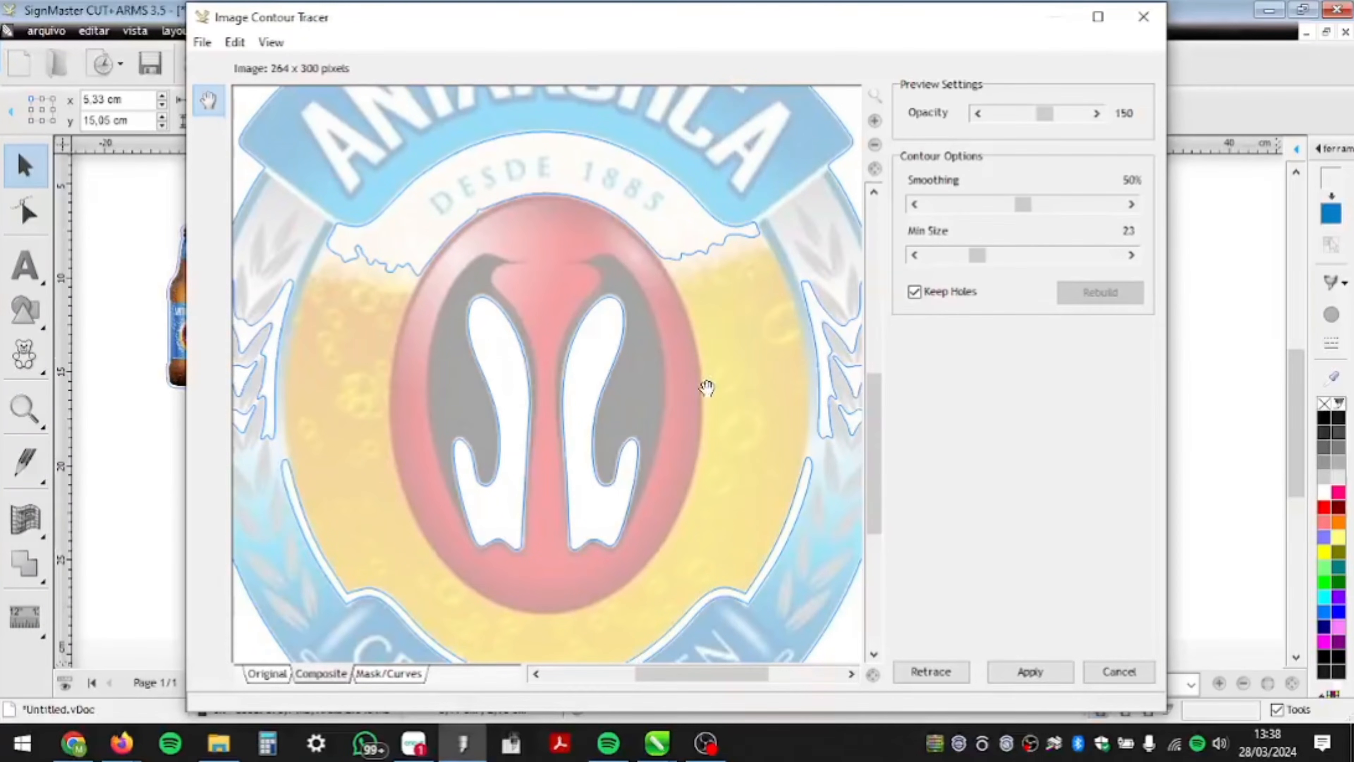
{"action": "left_click", "coordinate": [917, 297]}
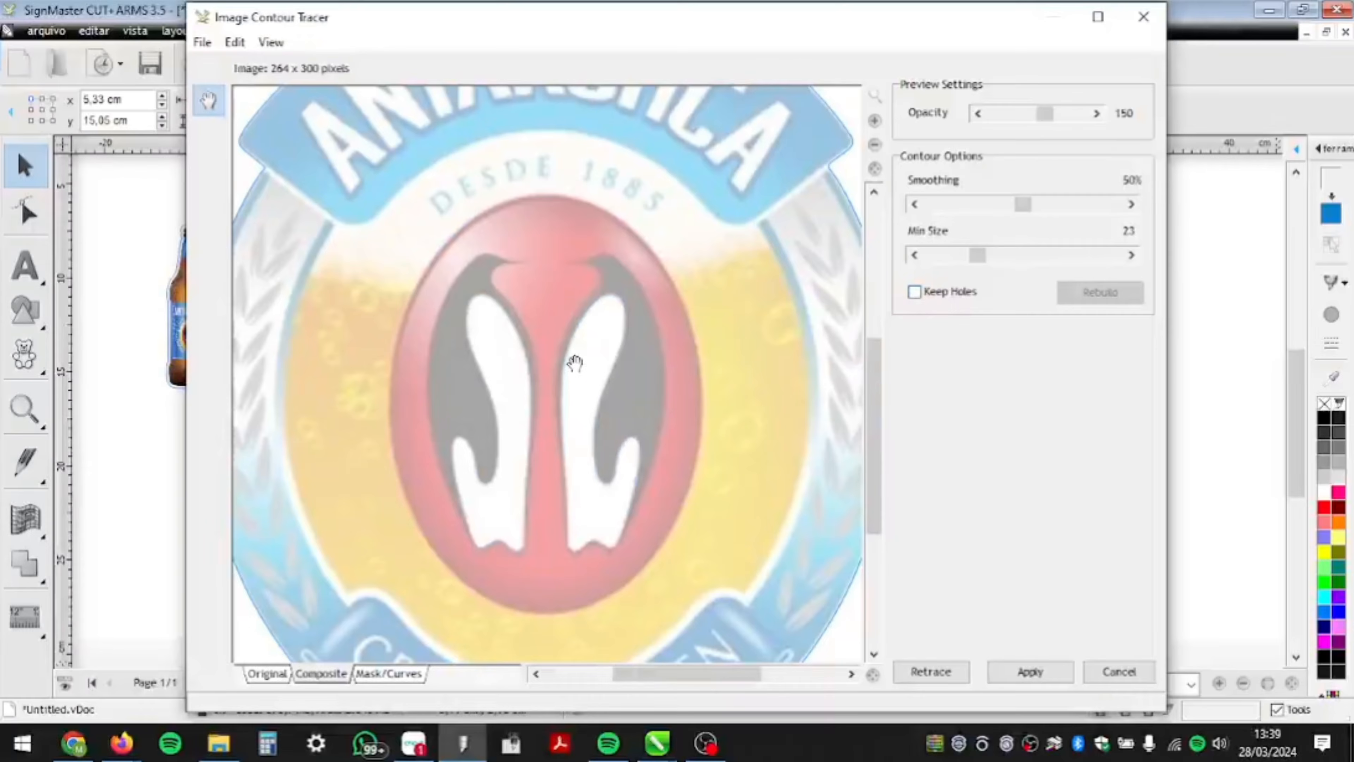
{"action": "scroll", "coordinate": [574, 363], "scroll_direction": "down", "scroll_amount": 1}
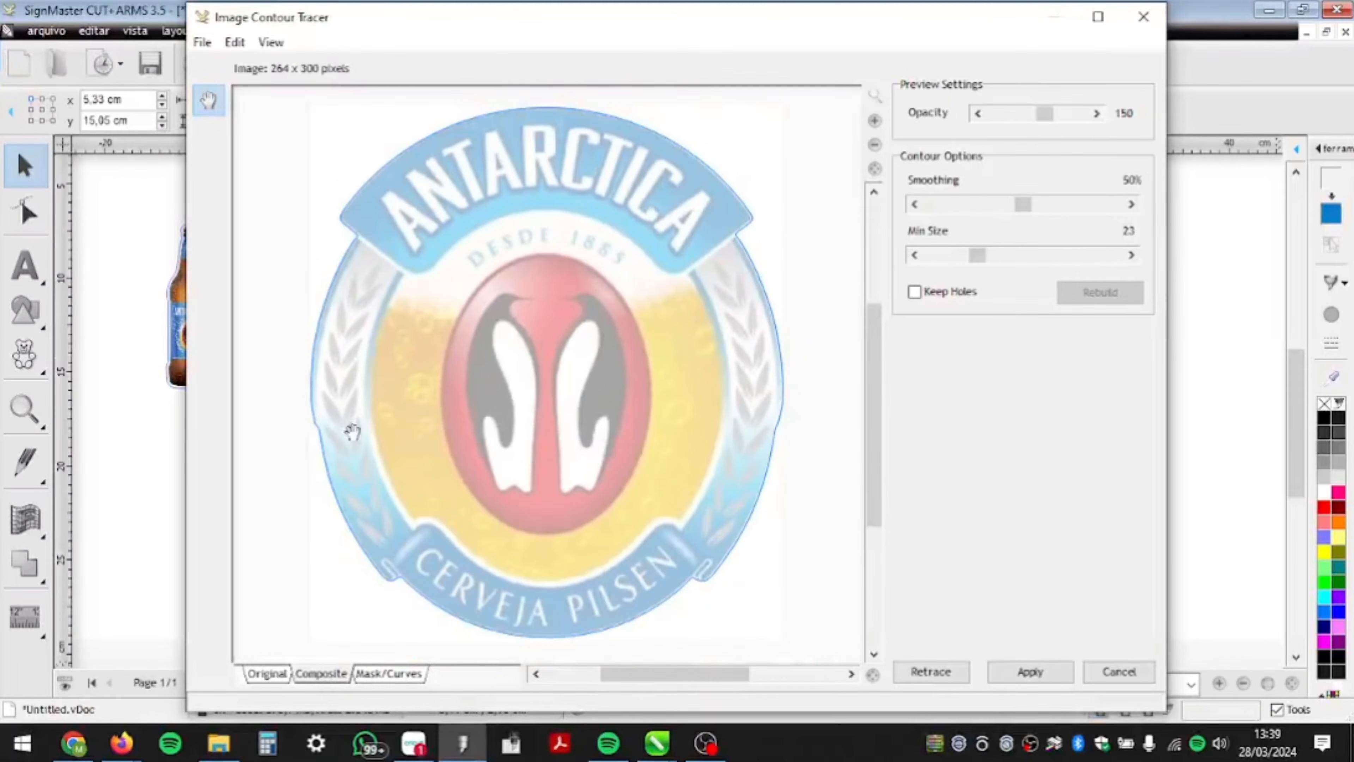
{"action": "scroll", "coordinate": [776, 573], "scroll_direction": "up", "scroll_amount": 1}
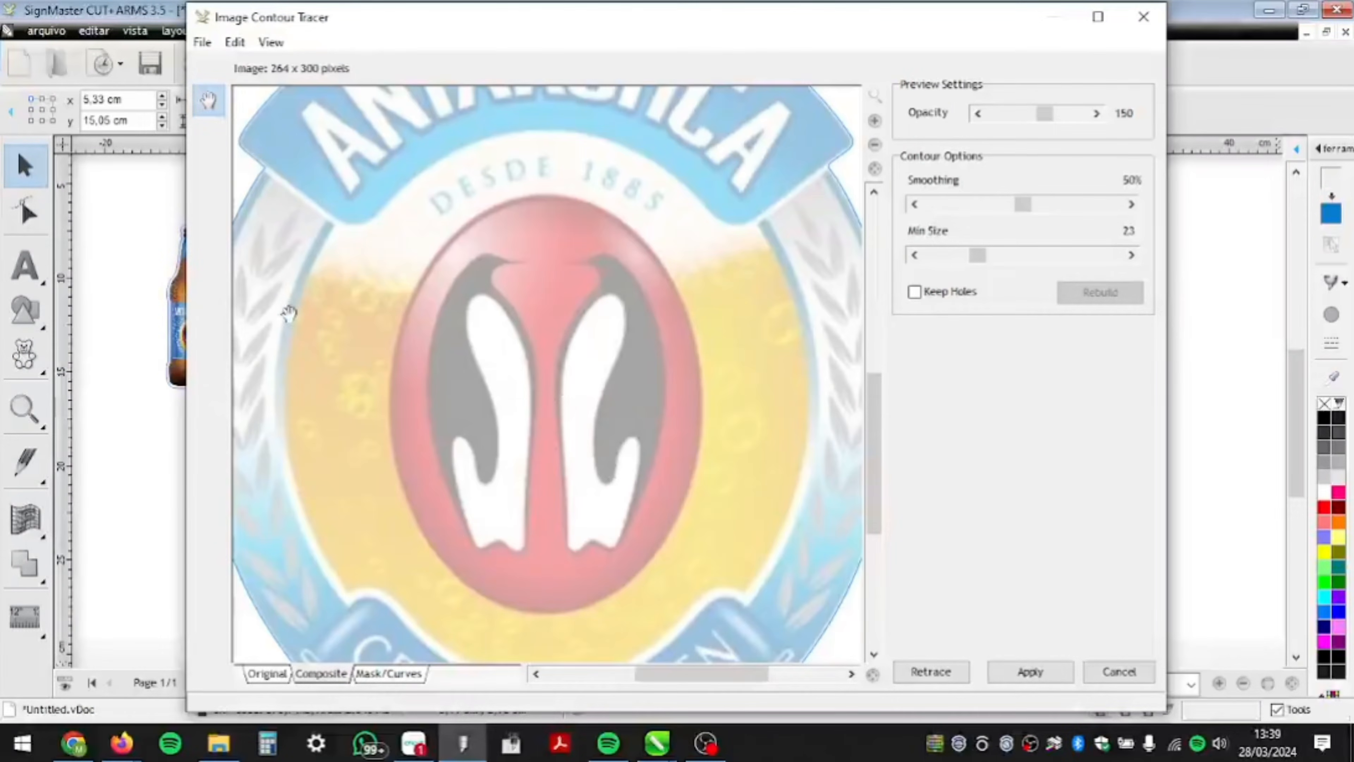
{"action": "scroll", "coordinate": [489, 376], "scroll_direction": "down", "scroll_amount": 1}
{"action": "scroll", "coordinate": [292, 273], "scroll_direction": "up", "scroll_amount": 1}
{"action": "scroll", "coordinate": [292, 273], "scroll_direction": "up", "scroll_amount": 1}
{"action": "scroll", "coordinate": [456, 325], "scroll_direction": "down", "scroll_amount": 2}
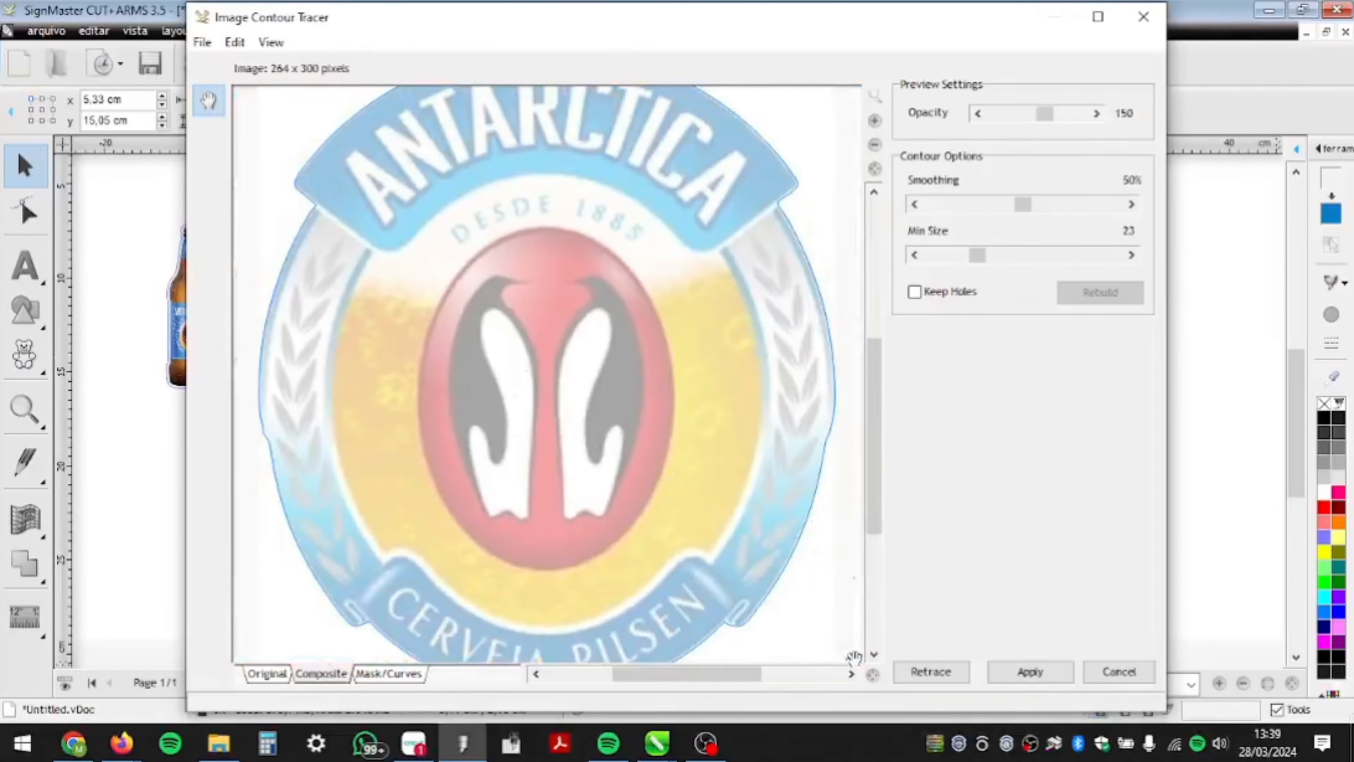
- Compare the logo trace with holes kept once more, leave the holes excluded and apply the trace
{"action": "left_click", "coordinate": [915, 291]}
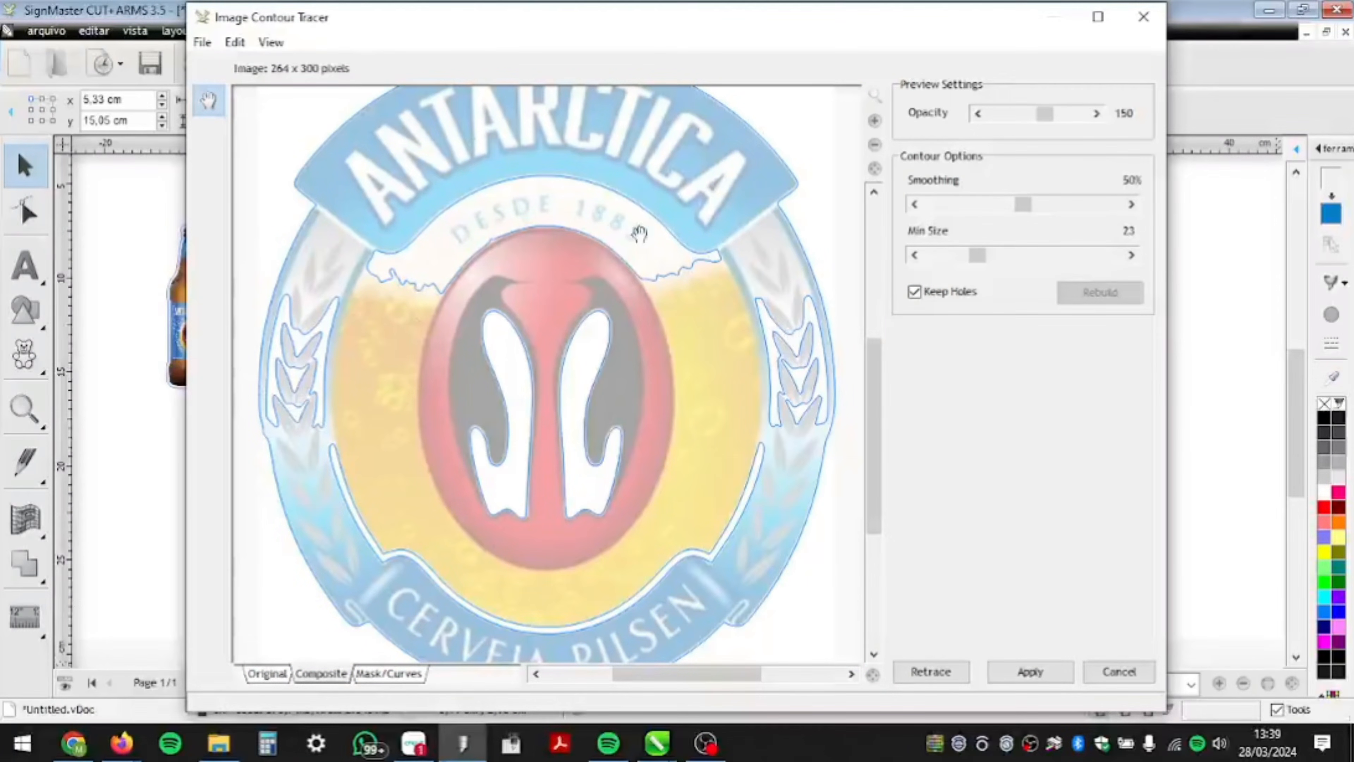
{"action": "left_click", "coordinate": [915, 294]}
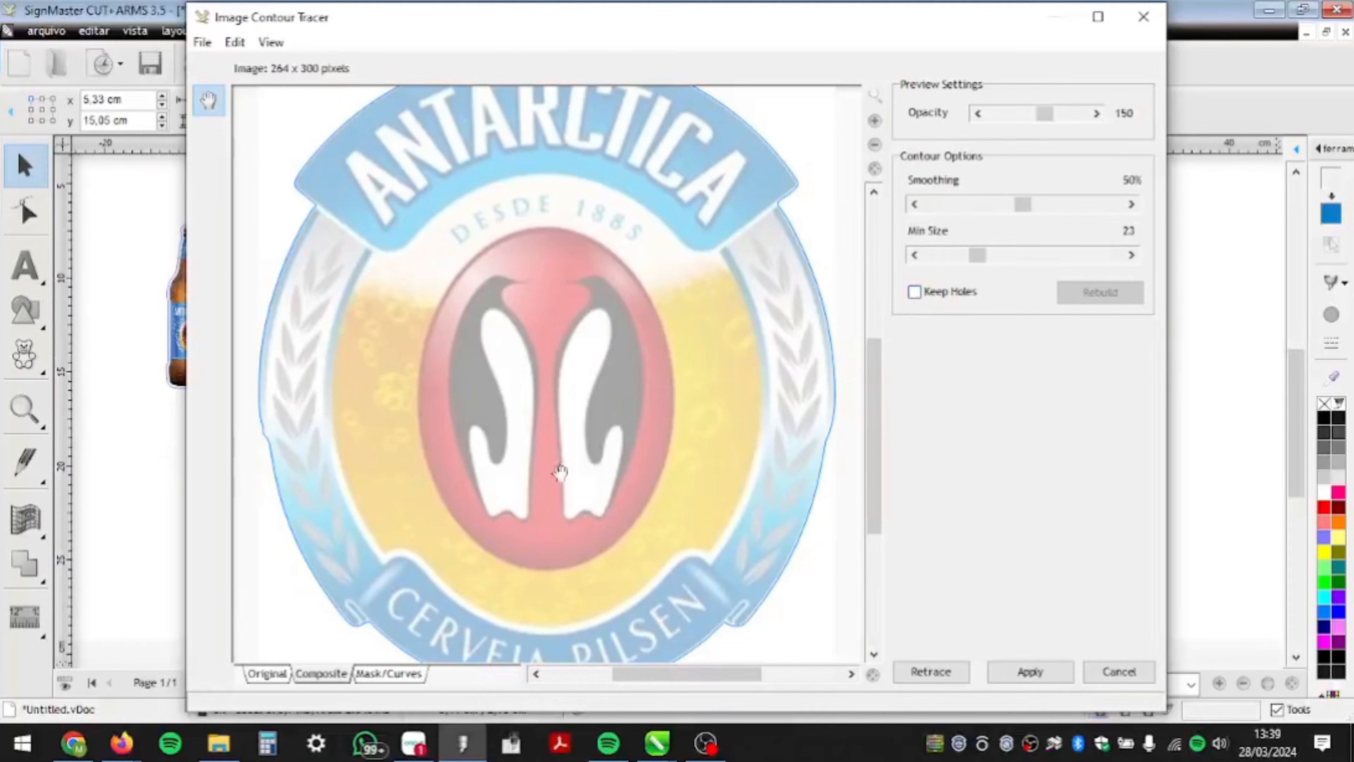
{"action": "scroll", "coordinate": [701, 366], "scroll_direction": "down", "scroll_amount": 1}
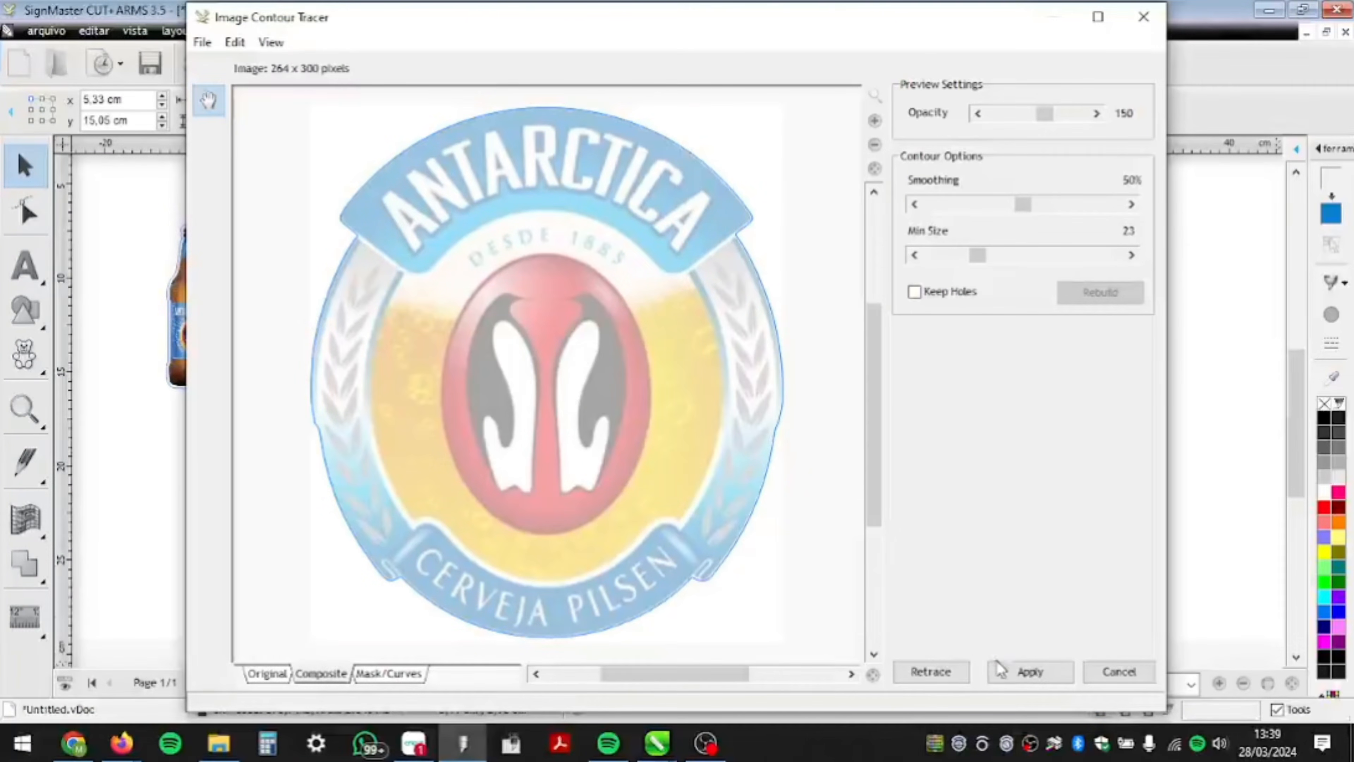
{"action": "left_click", "coordinate": [1002, 671]}
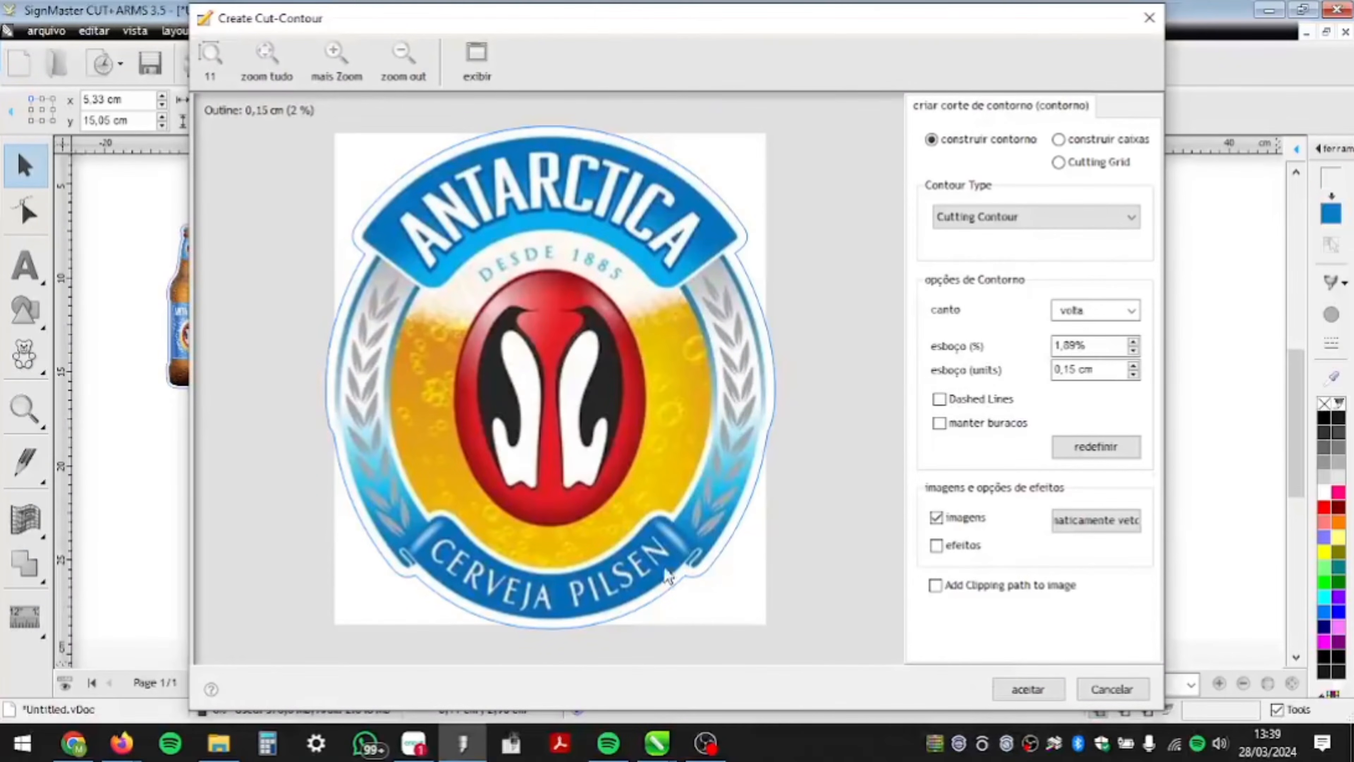
- Try smaller offsets for the logo's contour down to 0,00 cm, settle on 0,15 cm and create the cut contour
{"action": "left_click", "coordinate": [1137, 378]}
{"action": "left_click", "coordinate": [1137, 378]}
{"action": "left_click", "coordinate": [1136, 378]}
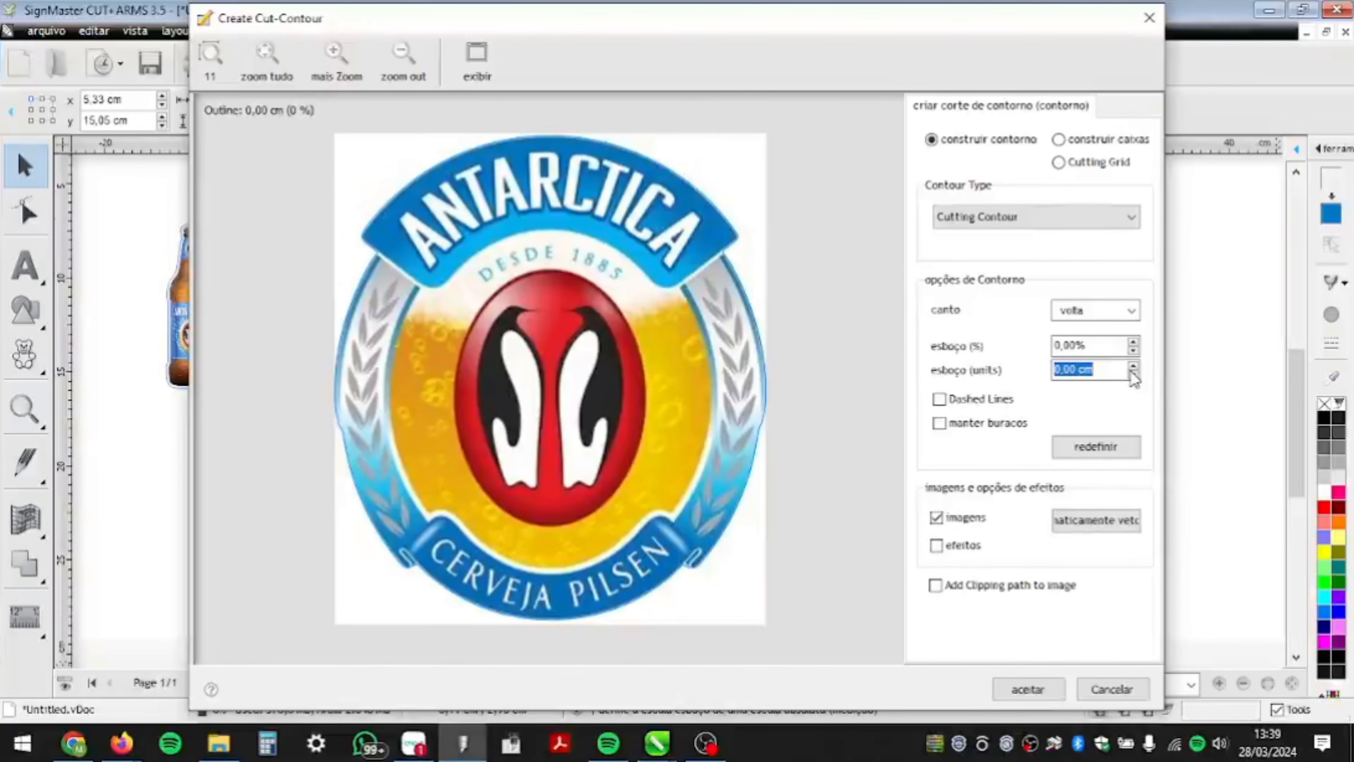
{"action": "left_click", "coordinate": [1133, 366]}
{"action": "left_click", "coordinate": [1134, 366]}
{"action": "left_click", "coordinate": [1133, 367]}
{"action": "left_click", "coordinate": [1134, 374]}
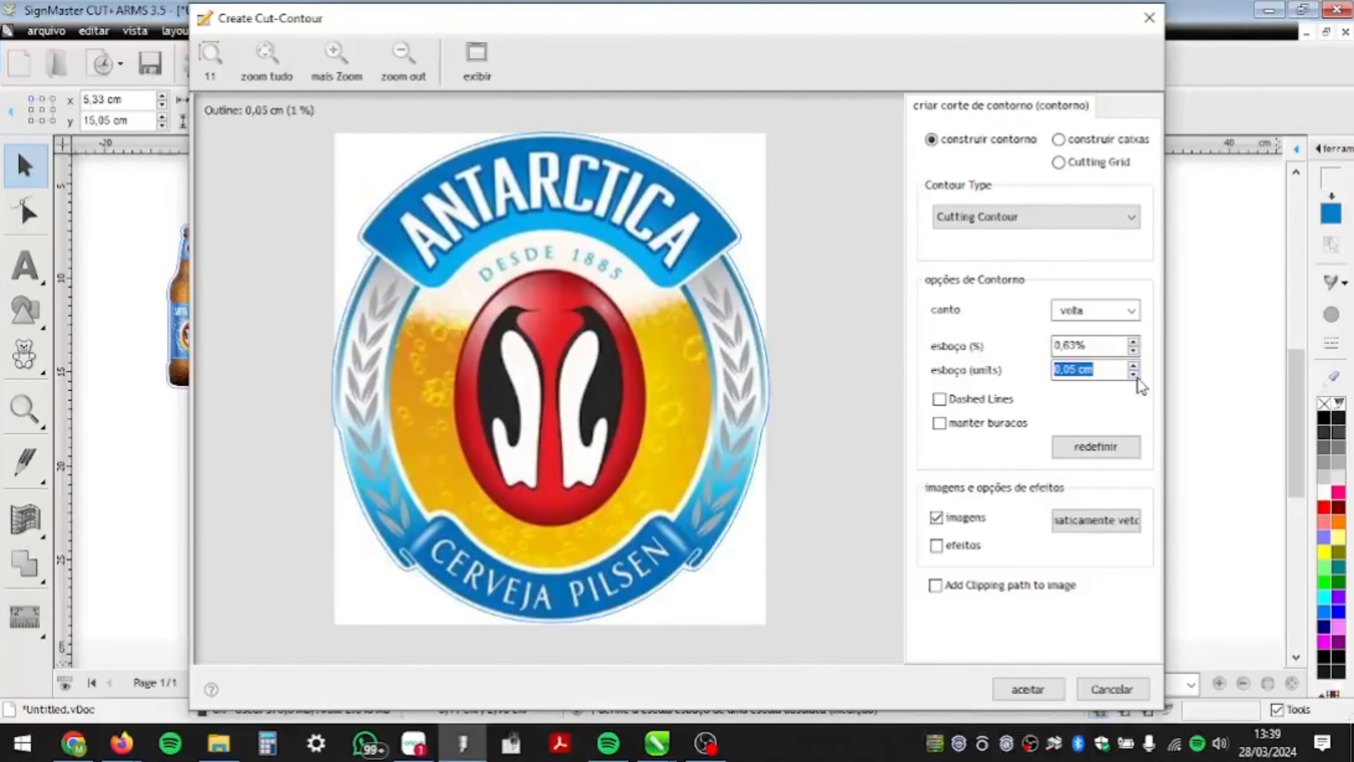
{"action": "left_click", "coordinate": [1134, 367]}
{"action": "left_click", "coordinate": [1134, 367]}
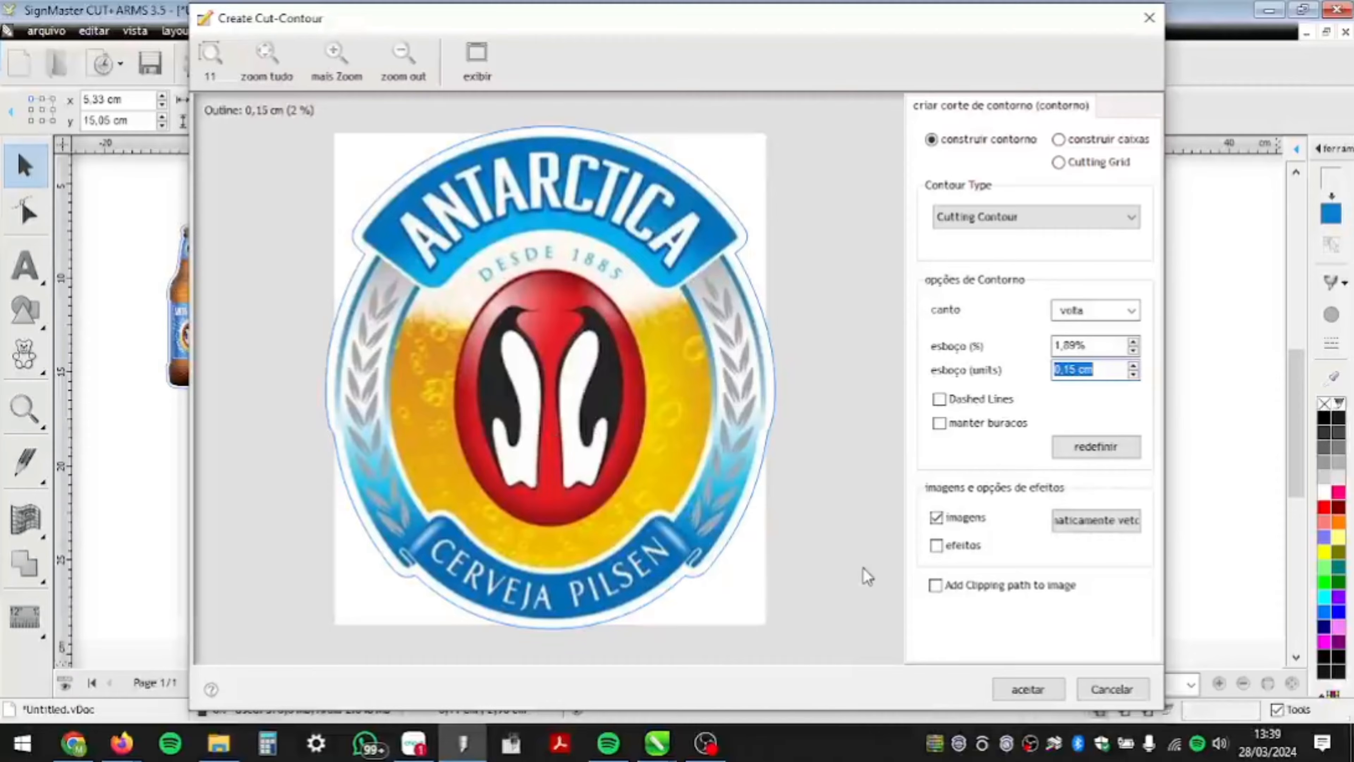
{"action": "left_click", "coordinate": [1045, 694]}
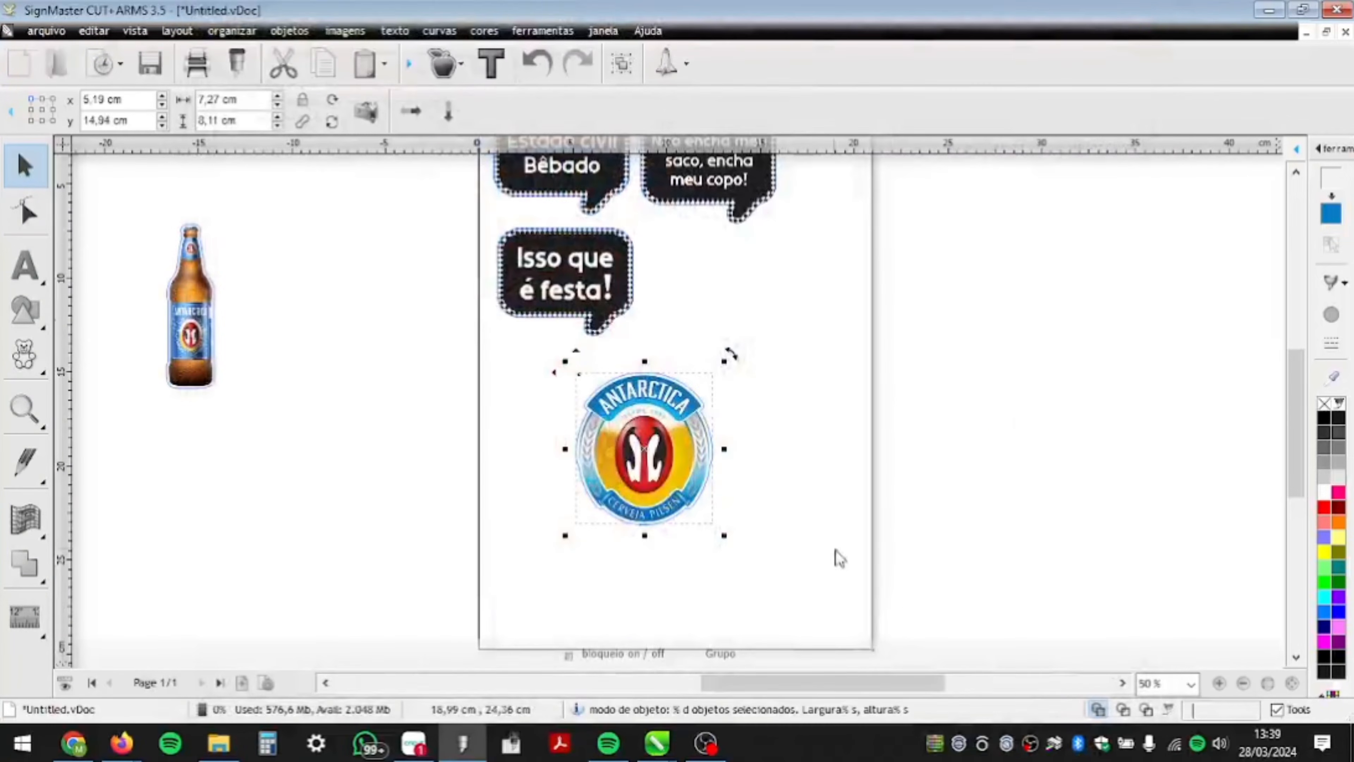
- Move the blue name text on the lower part of the page to about X 4,28 cm, Y 19,81 cm
{"action": "scroll", "coordinate": [704, 481], "scroll_direction": "up", "scroll_amount": 1}
{"action": "scroll", "coordinate": [704, 482], "scroll_direction": "up", "scroll_amount": 2}
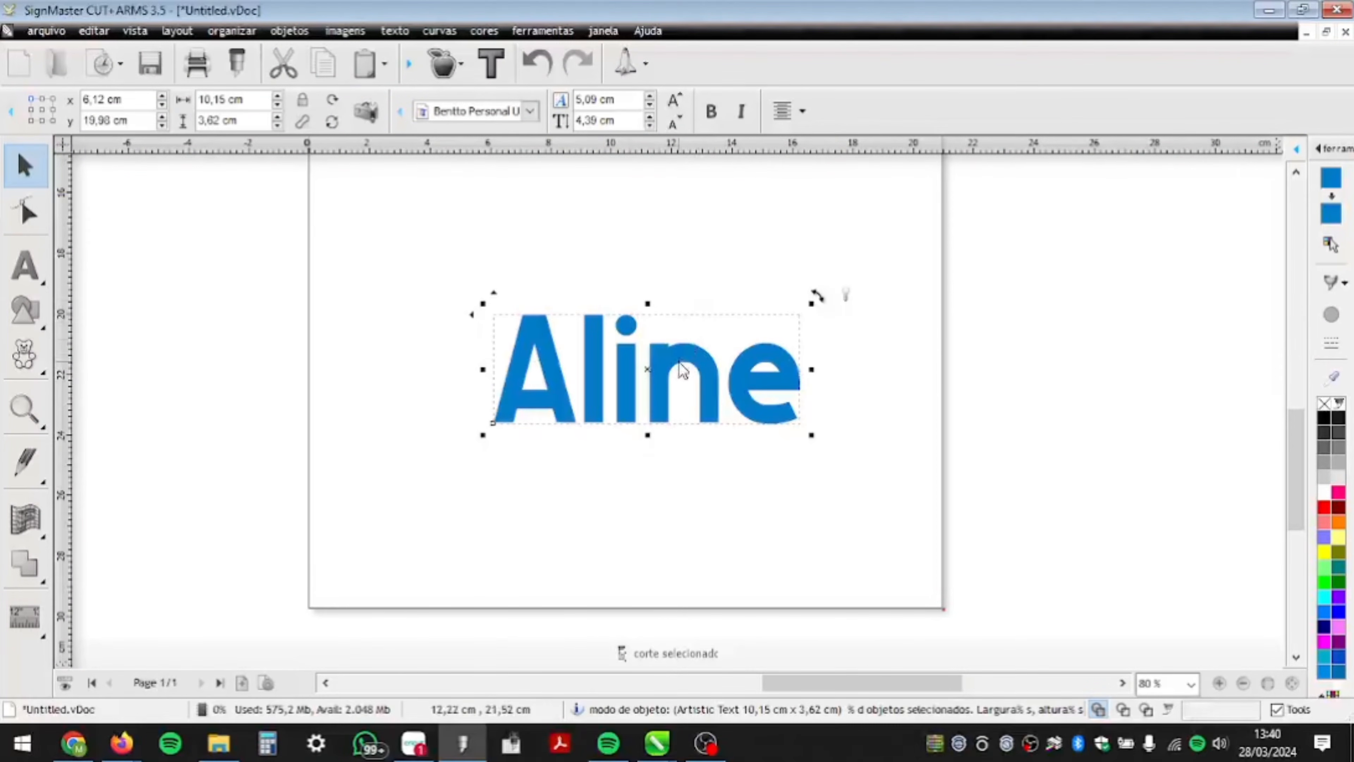
{"action": "left_click_drag", "start_coordinate": [650, 367], "coordinate": [594, 361]}
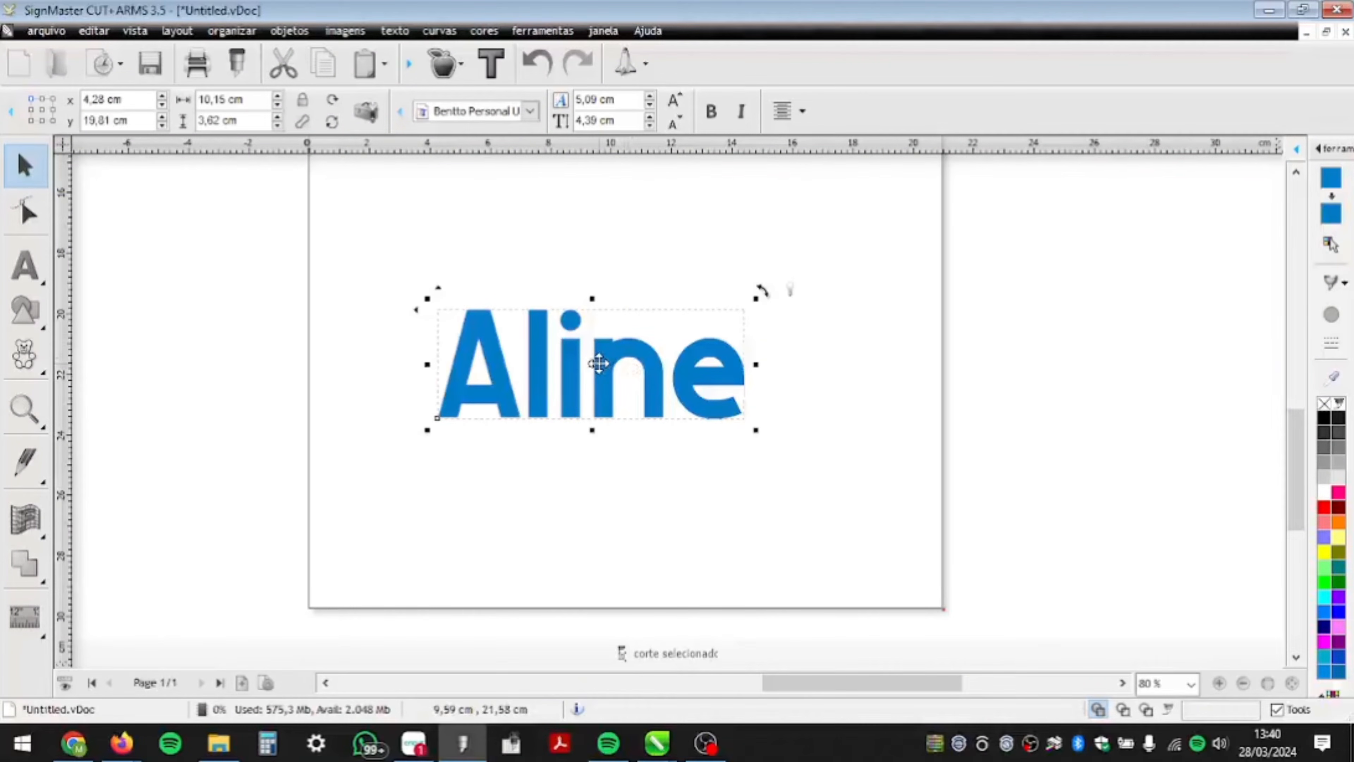
- Create a cut contour for the name text with a 0,00 cm offset and its letter holes kept
{"action": "left_click", "coordinate": [447, 61]}
{"action": "left_click", "coordinate": [440, 105]}
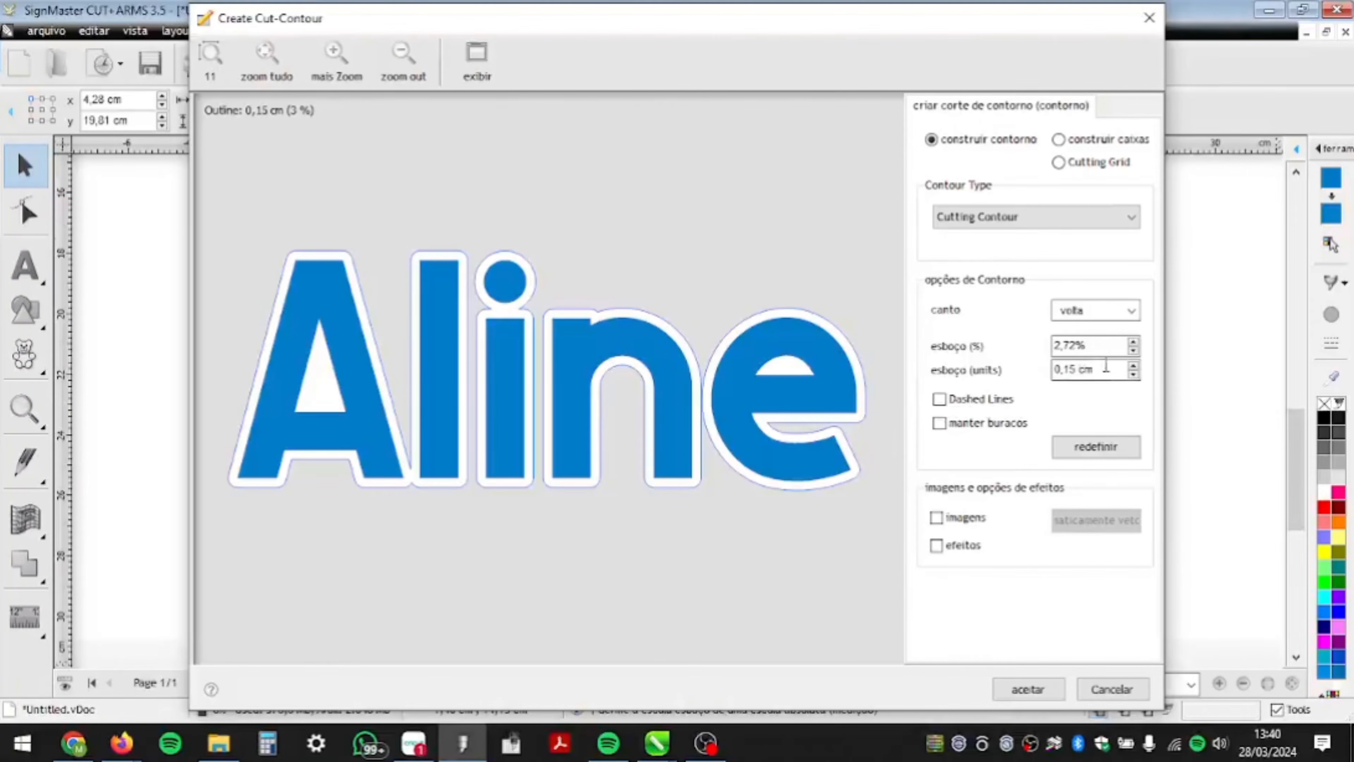
{"action": "left_click", "coordinate": [1133, 376]}
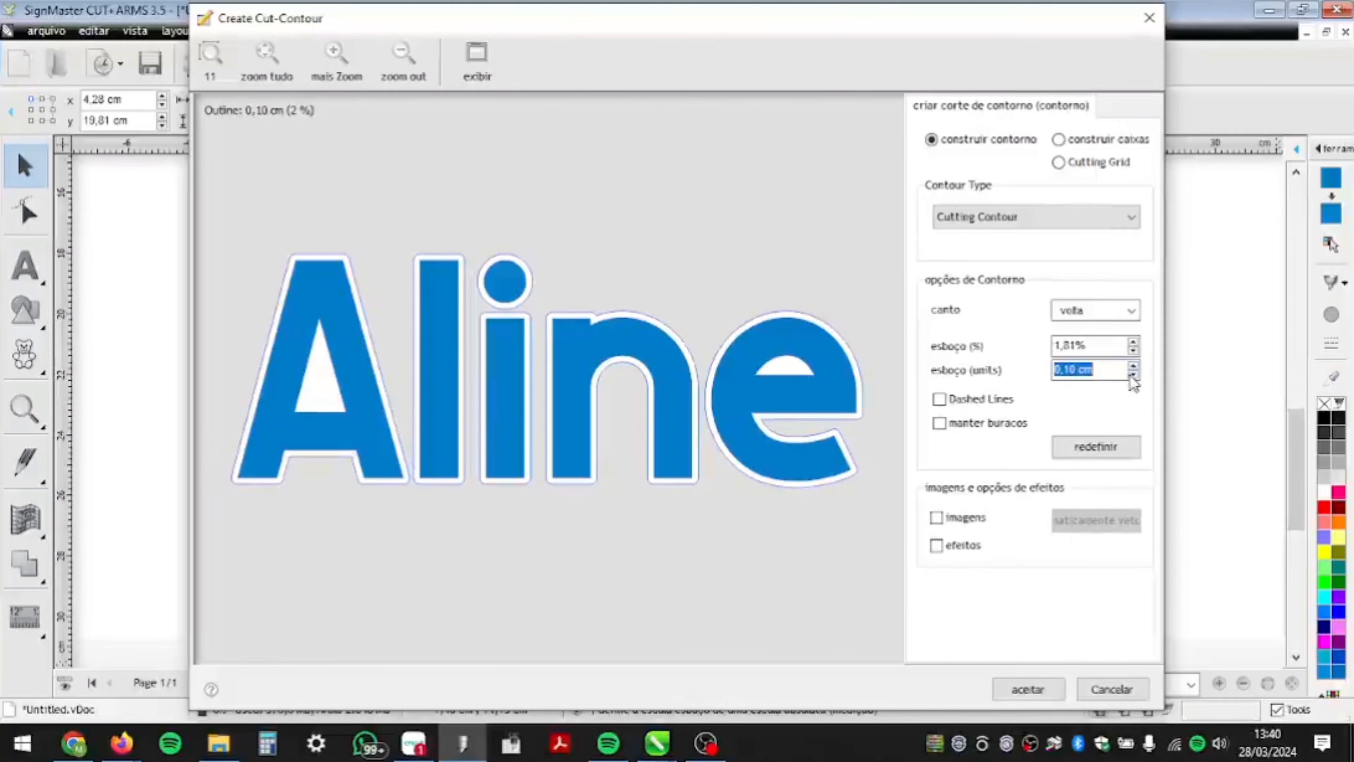
{"action": "left_click", "coordinate": [1134, 375]}
{"action": "left_click", "coordinate": [1134, 376]}
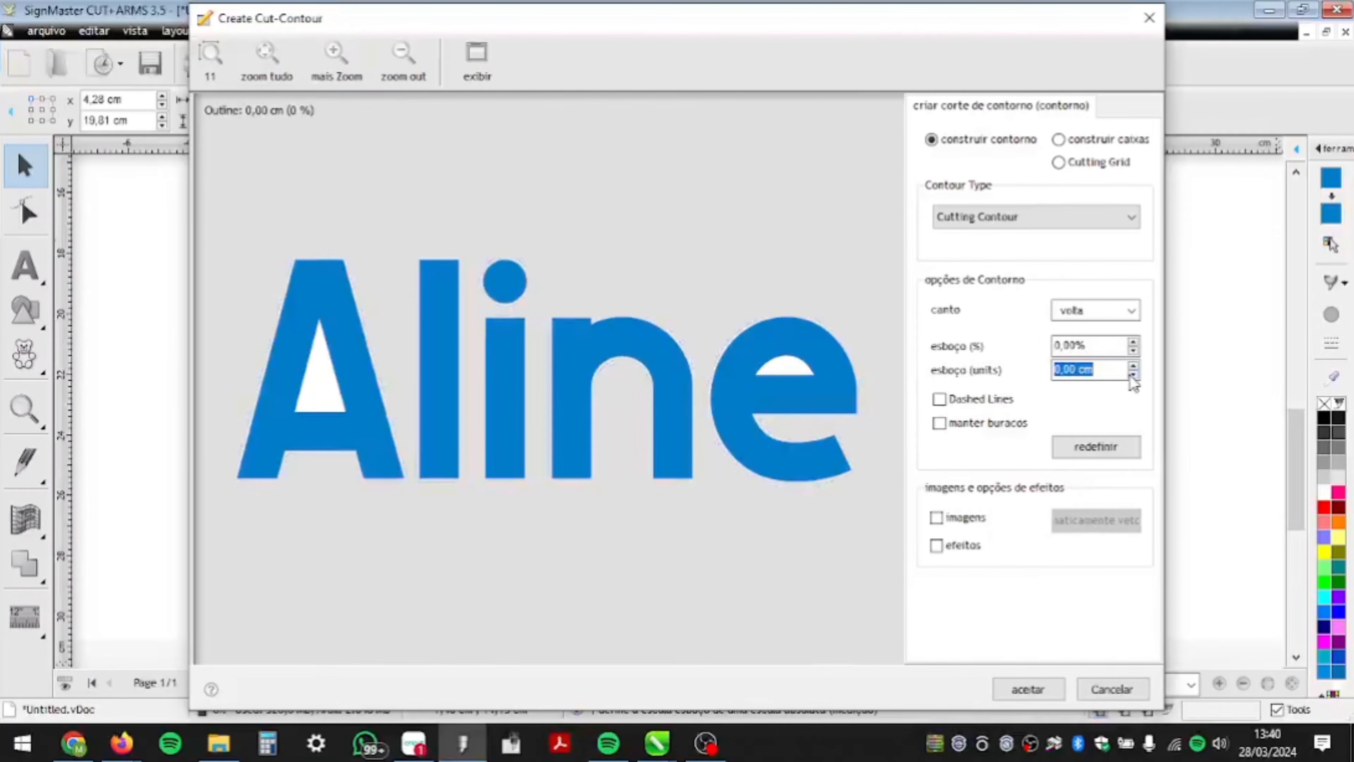
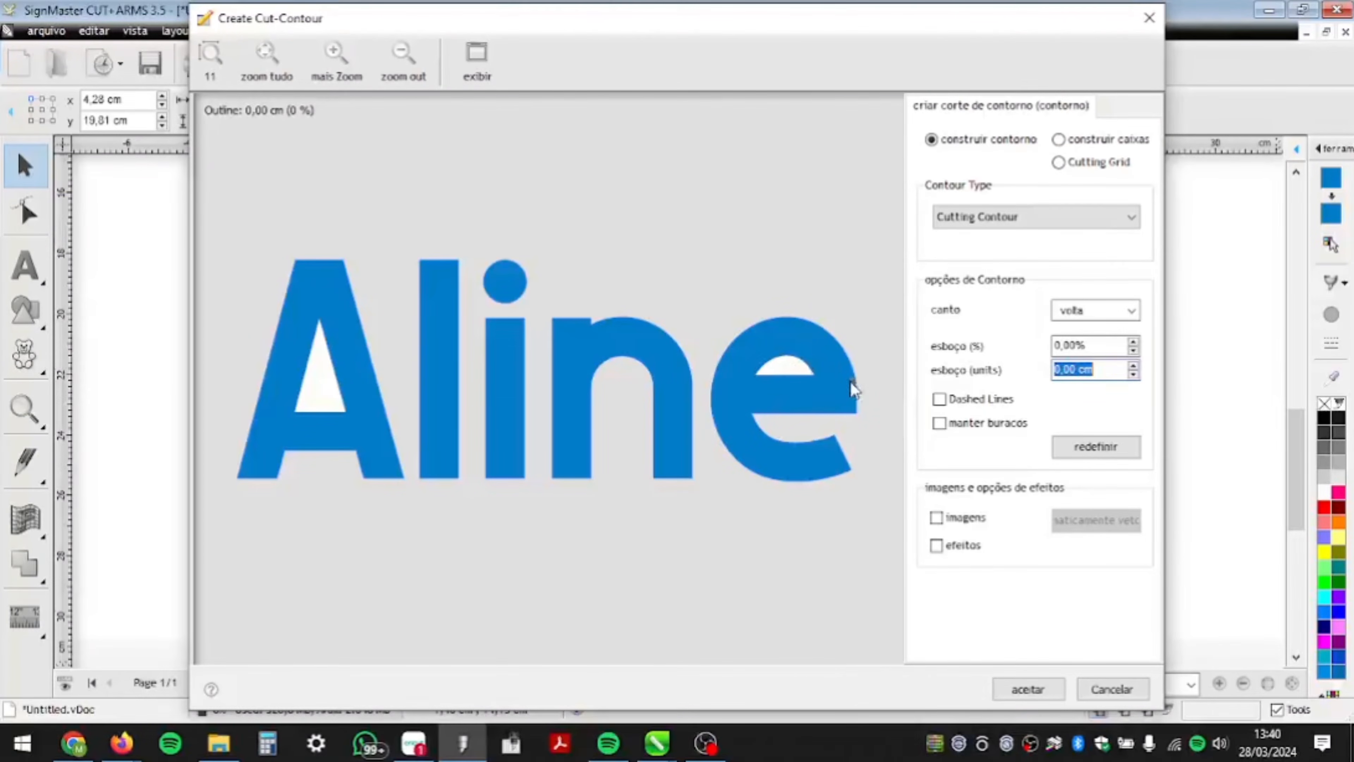
{"action": "left_click", "coordinate": [940, 425]}
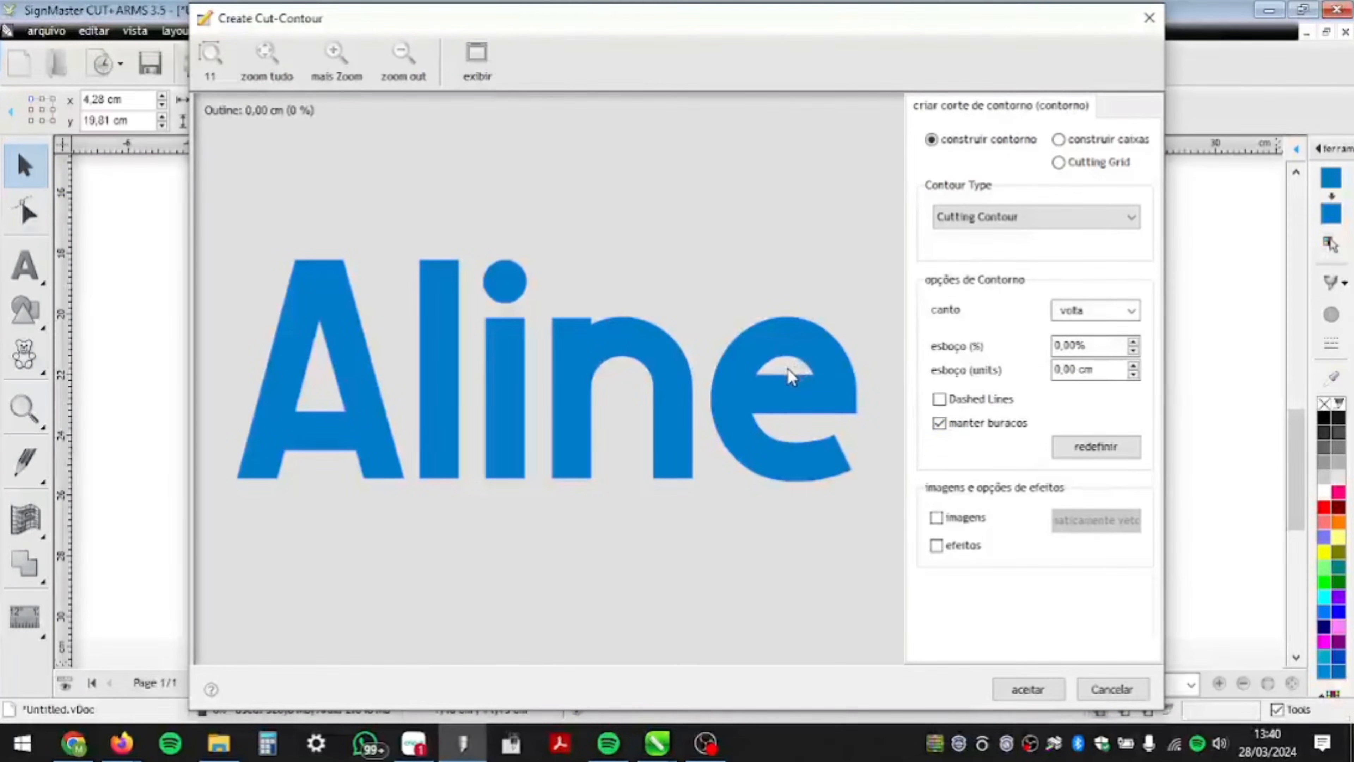
{"action": "left_click", "coordinate": [1021, 686]}
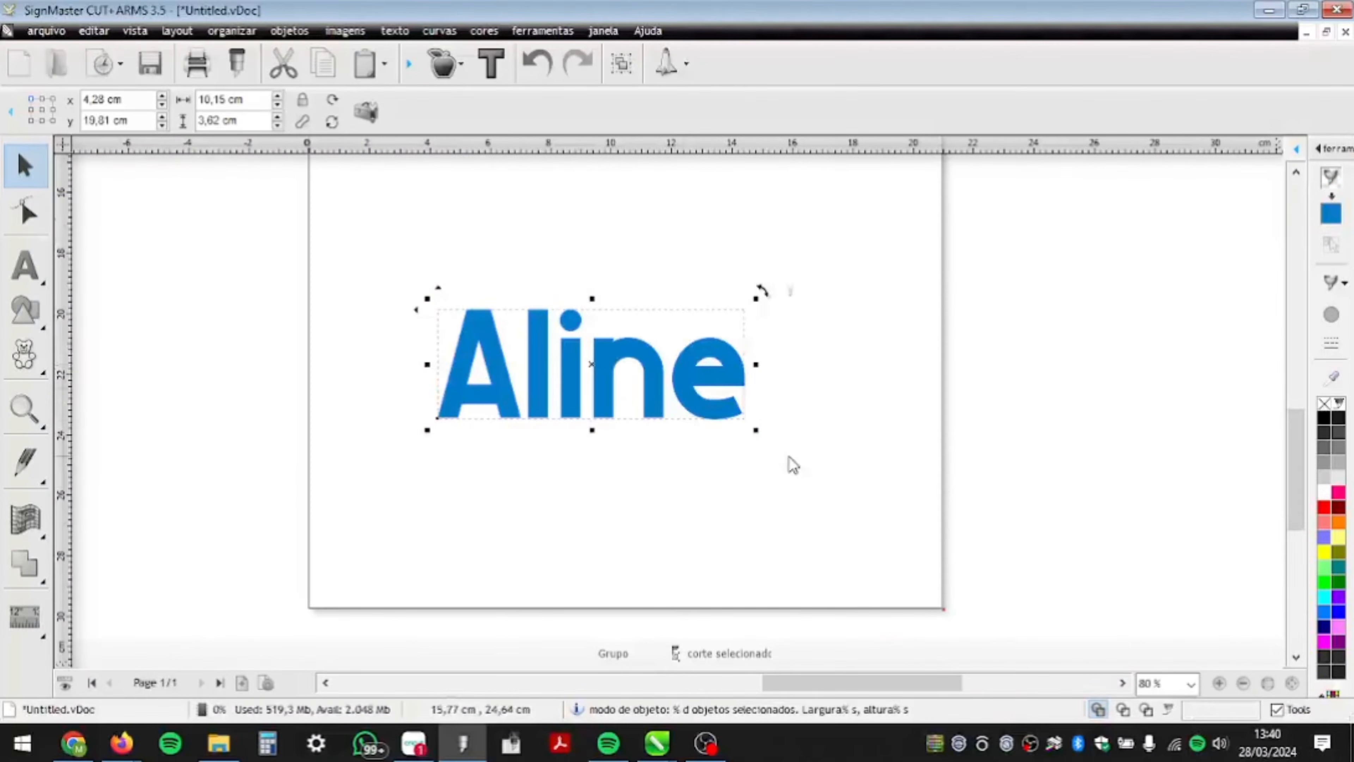
- Select the name text together with its cut contour and move both to about X 5,06 cm, Y 19,09 cm
{"action": "left_click", "coordinate": [863, 524]}
{"action": "left_click_drag", "start_coordinate": [863, 523], "coordinate": [359, 219]}
{"action": "left_click_drag", "start_coordinate": [532, 331], "coordinate": [560, 313]}
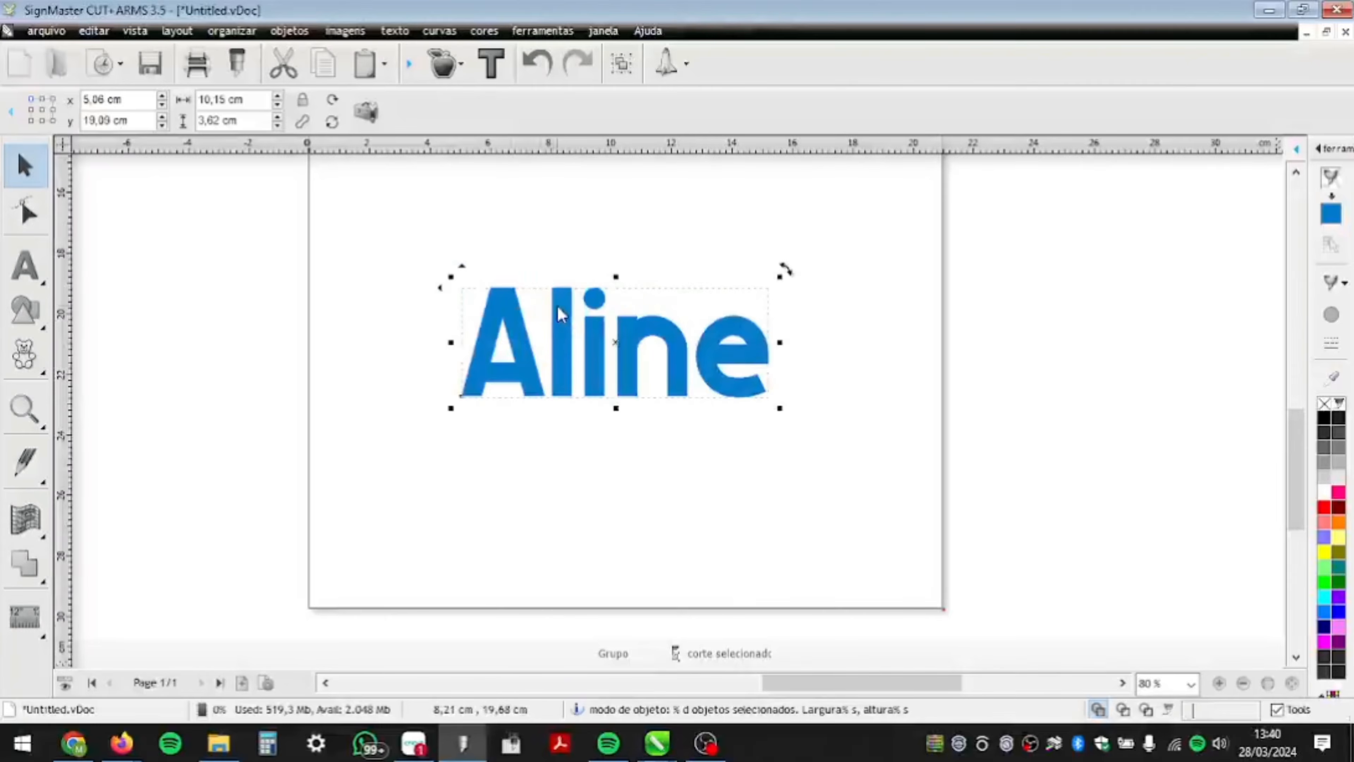
- Separate the blue name text from its cut contour by moving the filled letters directly below the outline
{"action": "left_click", "coordinate": [480, 496]}
{"action": "left_click", "coordinate": [556, 309]}
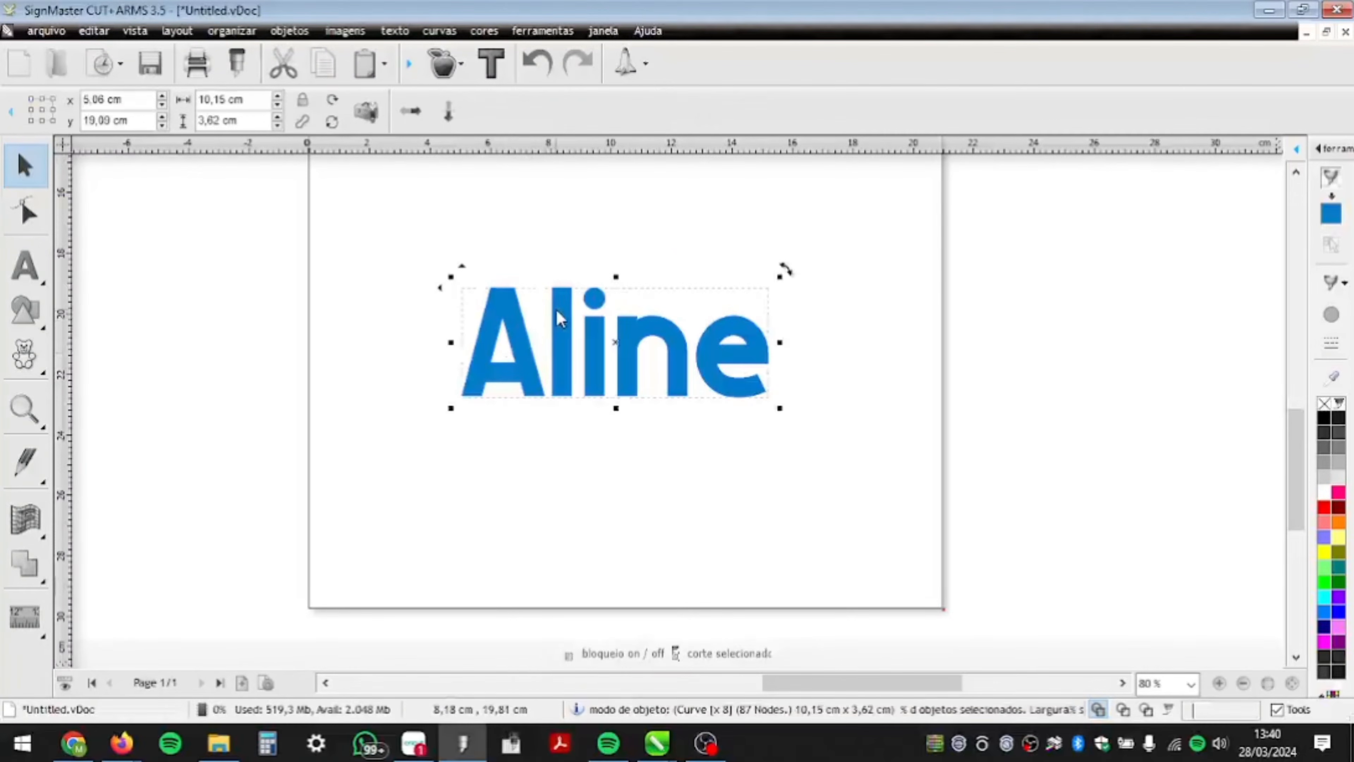
{"action": "left_click", "coordinate": [656, 380]}
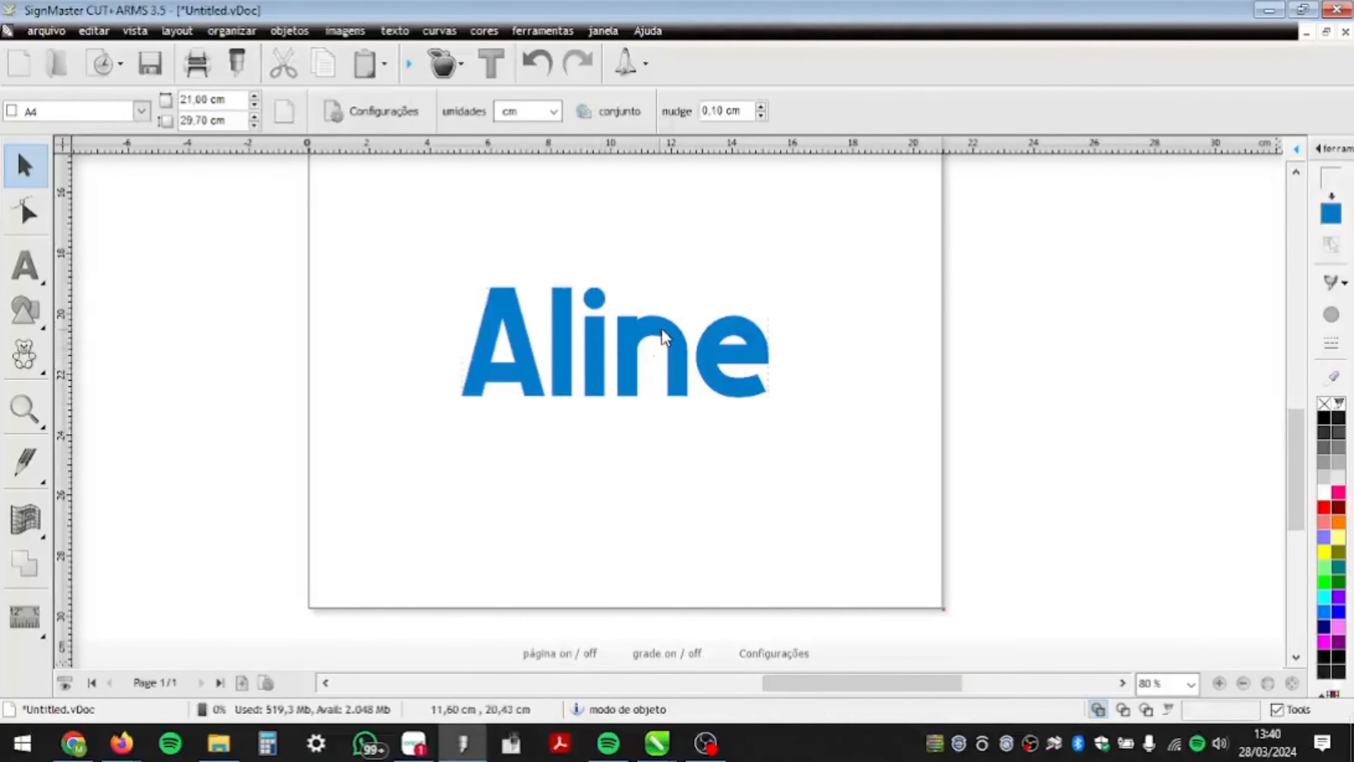
{"action": "left_click_drag", "start_coordinate": [663, 337], "coordinate": [643, 470]}
{"action": "left_click", "coordinate": [438, 313]}
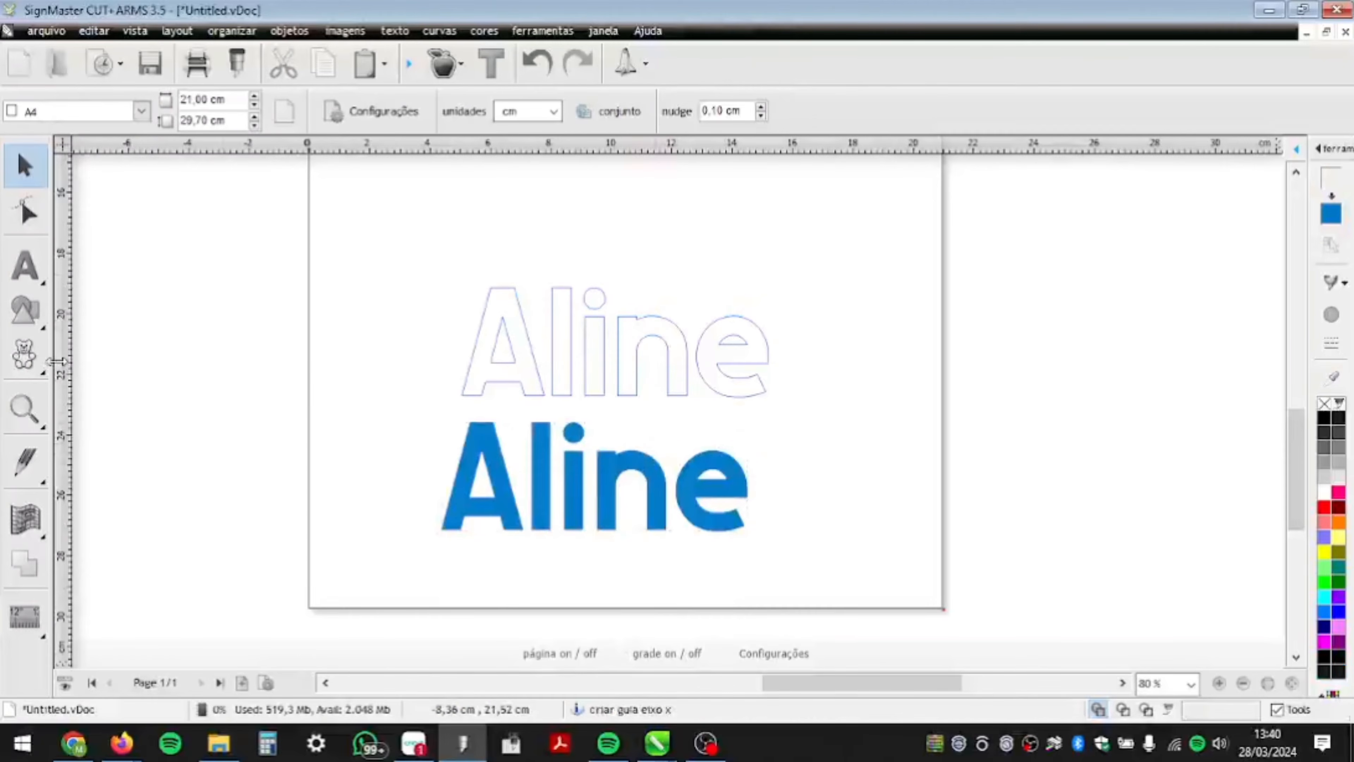
- Draw a rectangle about 13,45 × 5,20 cm over the name's cut contour and give it the blue reserve fill
{"action": "left_click", "coordinate": [24, 310]}
{"action": "left_click", "coordinate": [110, 313]}
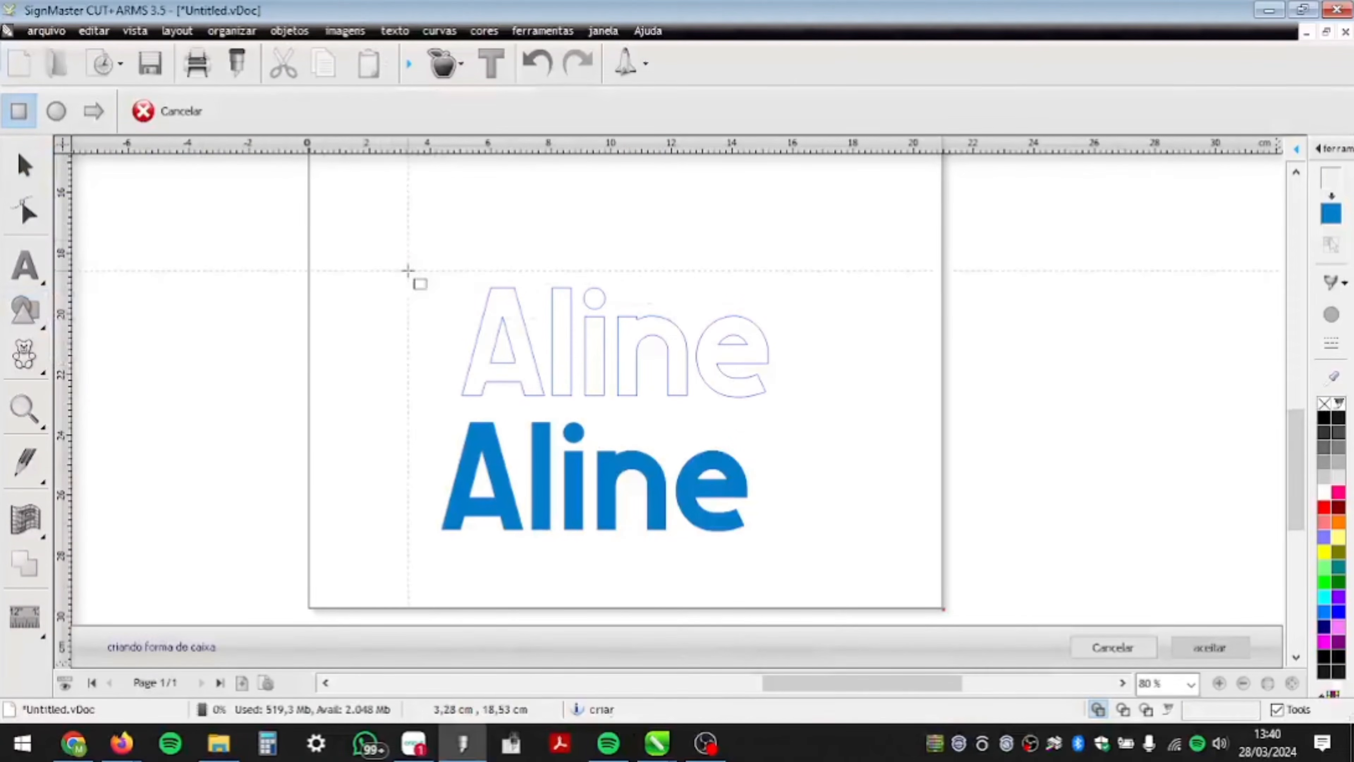
{"action": "left_click_drag", "start_coordinate": [408, 271], "coordinate": [817, 428]}
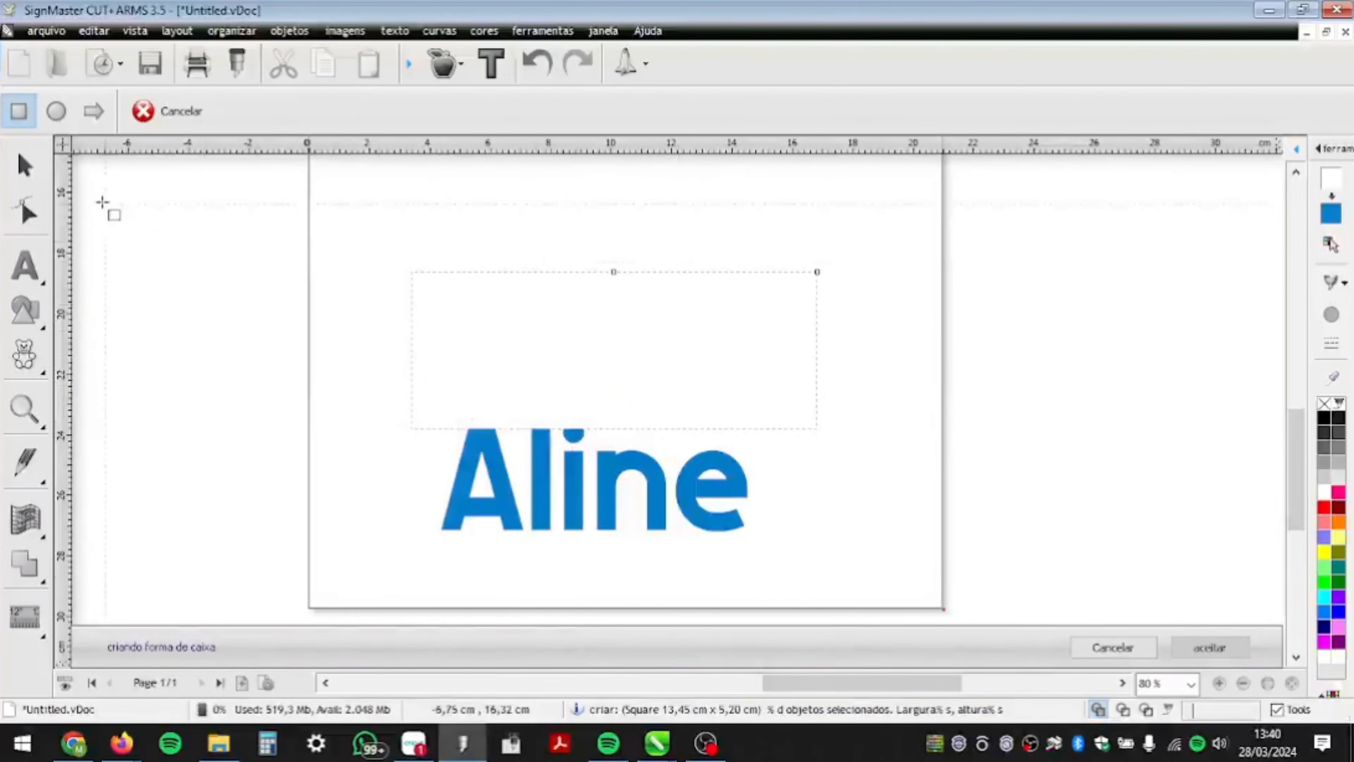
{"action": "left_click", "coordinate": [24, 167]}
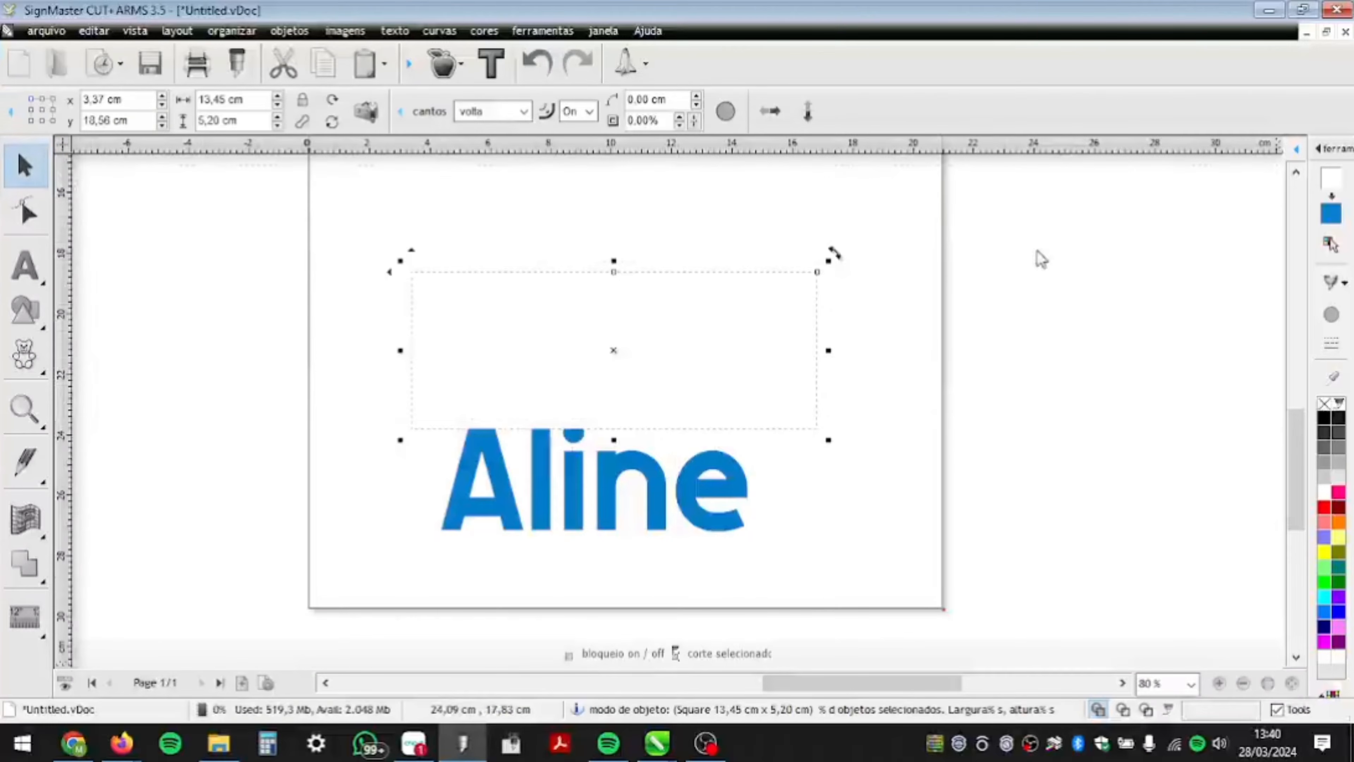
{"action": "left_click", "coordinate": [1331, 214]}
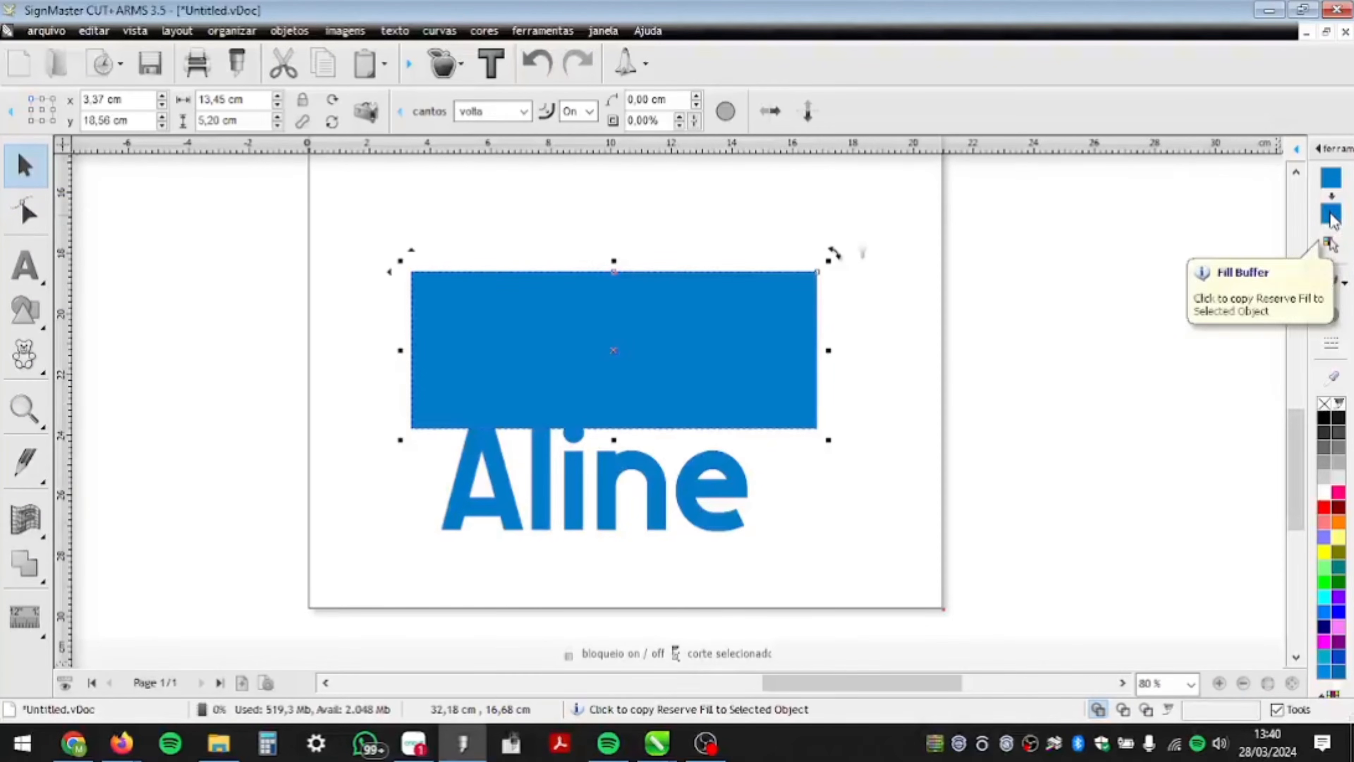
{"action": "left_click_drag", "start_coordinate": [741, 358], "coordinate": [643, 302]}
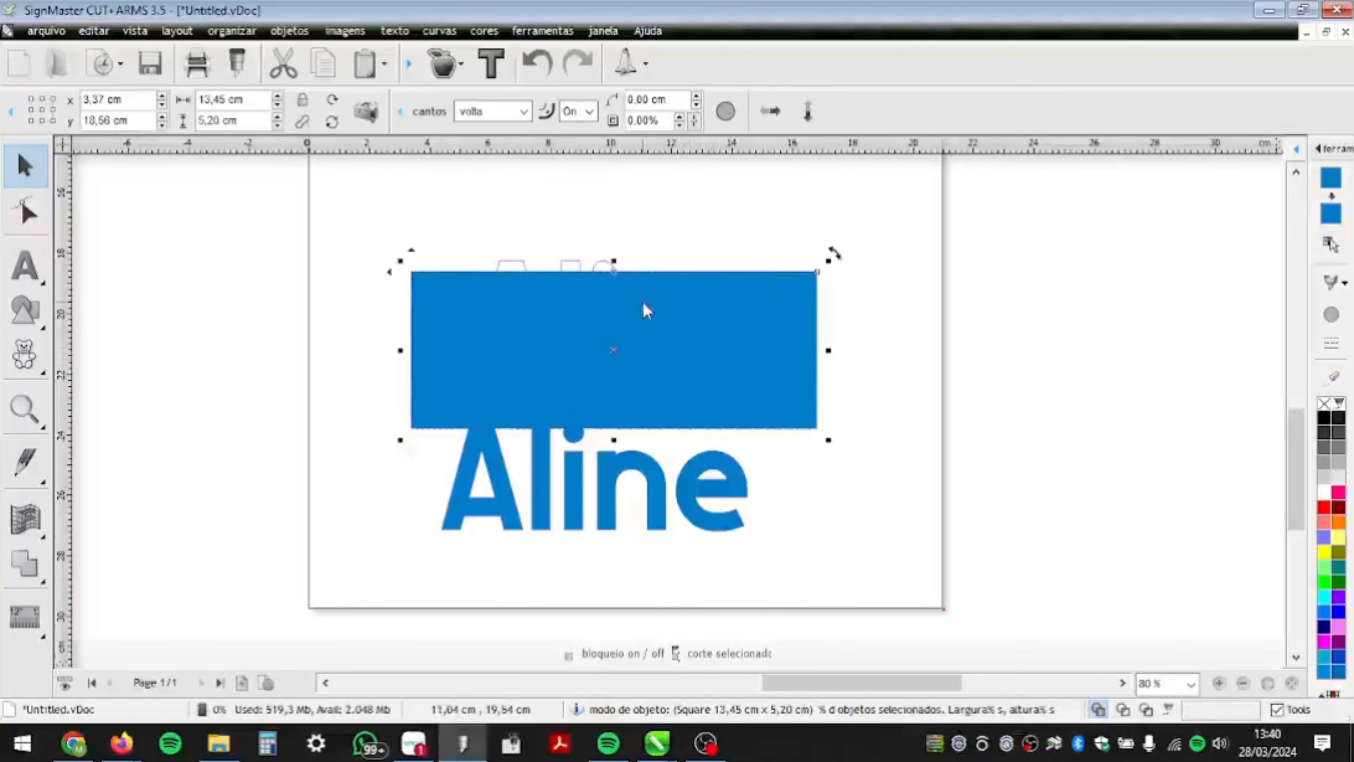
- Move the name's cut contour fully inside the blue rectangle and send the rectangle to the back
{"action": "left_click_drag", "start_coordinate": [588, 262], "coordinate": [526, 303]}
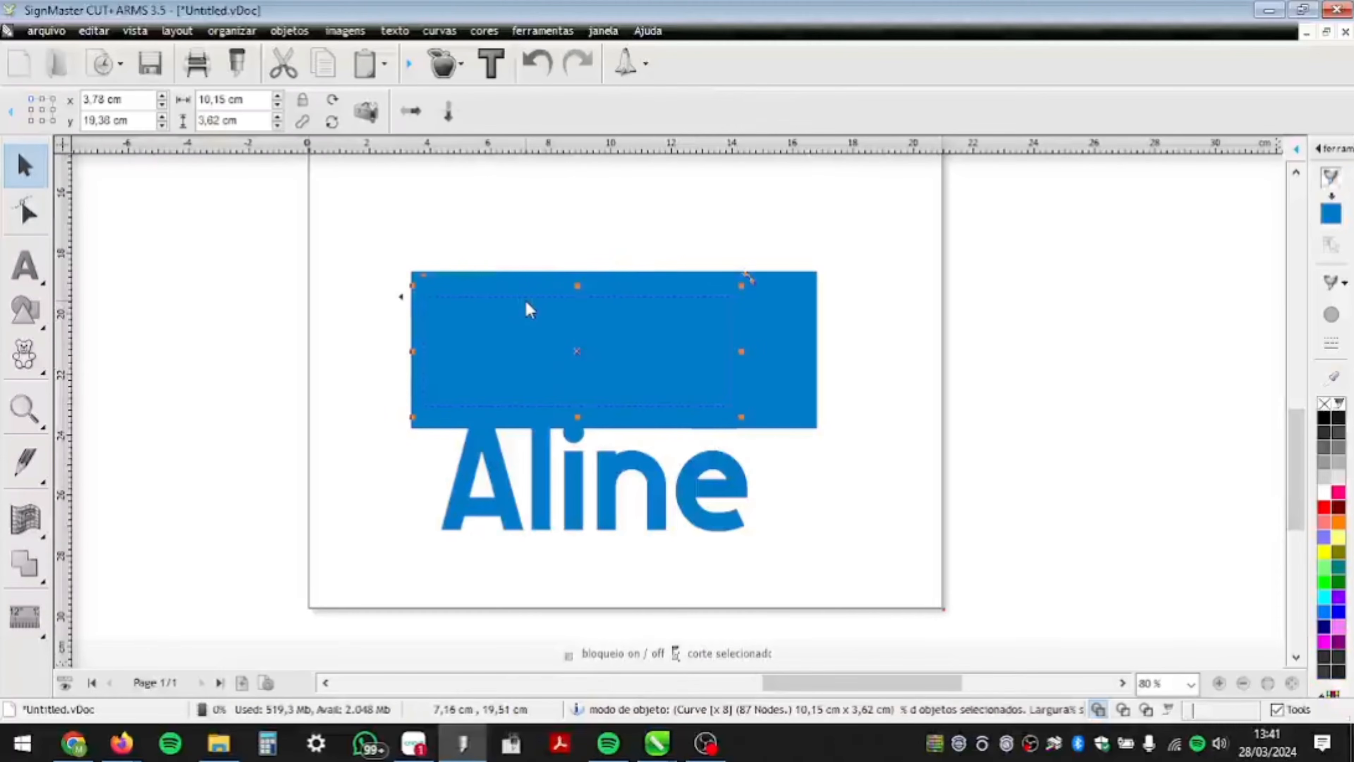
{"action": "left_click", "coordinate": [782, 321]}
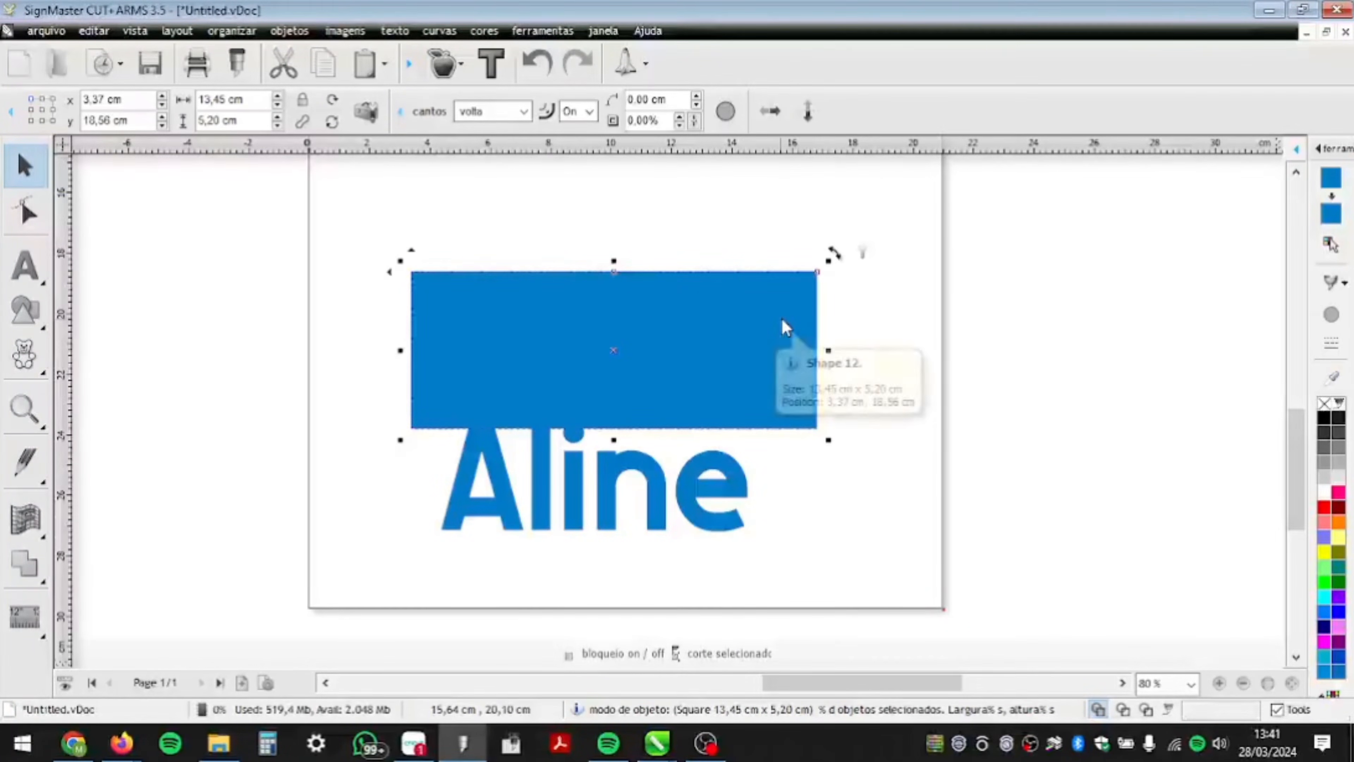
{"action": "right_click", "coordinate": [785, 326]}
{"action": "mouse_move", "coordinate": [843, 553]}
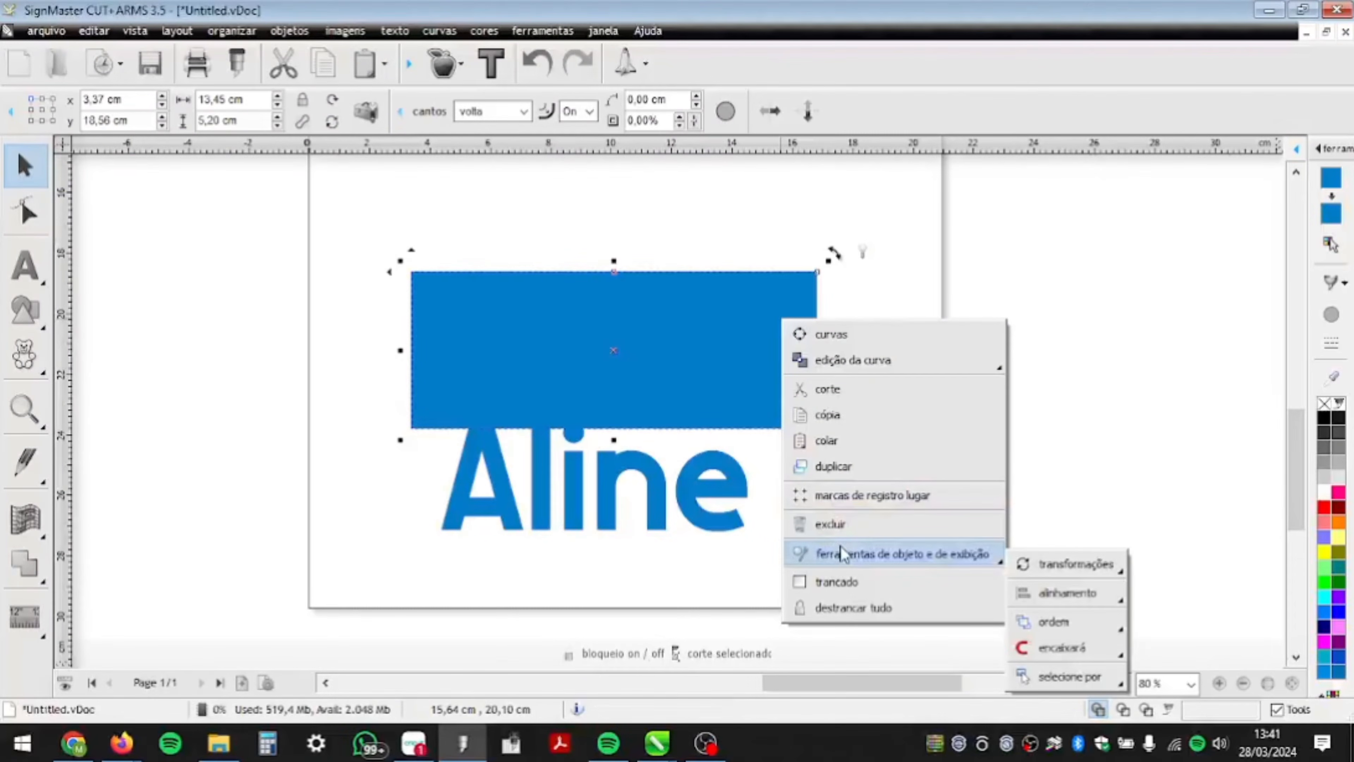
{"action": "mouse_move", "coordinate": [1040, 623]}
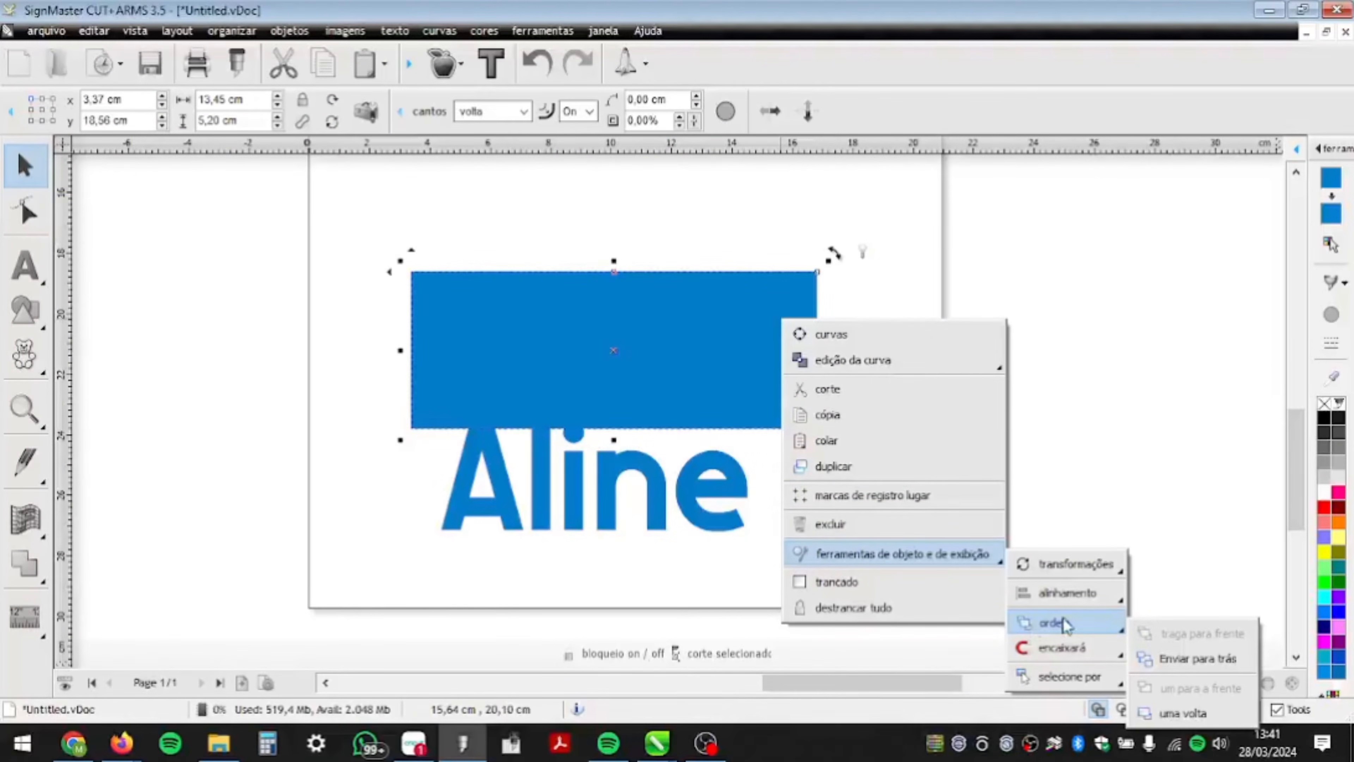
{"action": "left_click", "coordinate": [1167, 657]}
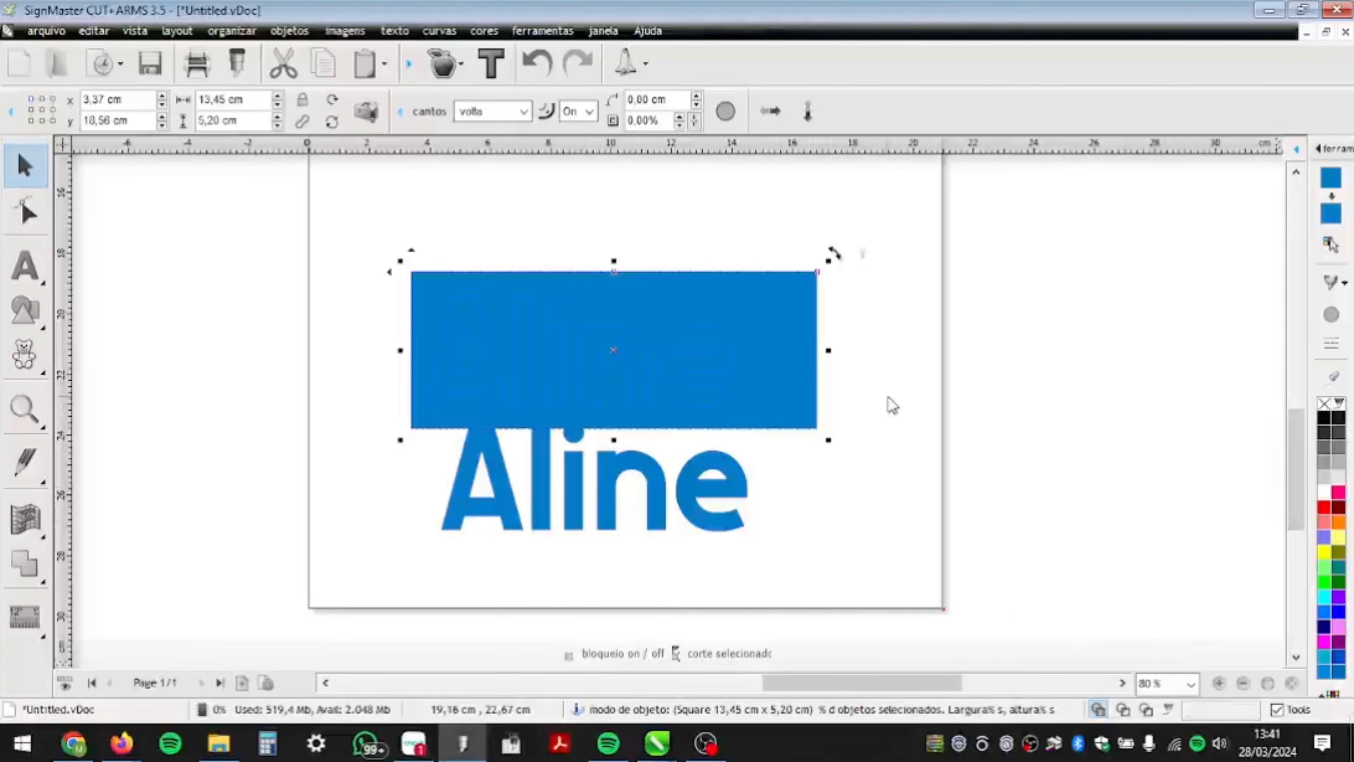
- Narrow the blue rectangle to about 10,98 cm, move it with the cut contour to about X 4,16 cm, Y 17,51 cm, and group both
{"action": "left_click_drag", "start_coordinate": [828, 350], "coordinate": [744, 363]}
{"action": "left_click", "coordinate": [354, 297]}
{"action": "left_click_drag", "start_coordinate": [343, 254], "coordinate": [865, 438]}
{"action": "mouse_move", "coordinate": [670, 371]}
{"action": "left_mouse_down"}
{"action": "mouse_move", "coordinate": [685, 294]}
{"action": "mouse_move", "coordinate": [693, 358]}
{"action": "left_mouse_up"}
{"action": "key", "text": "ctrl+g"}
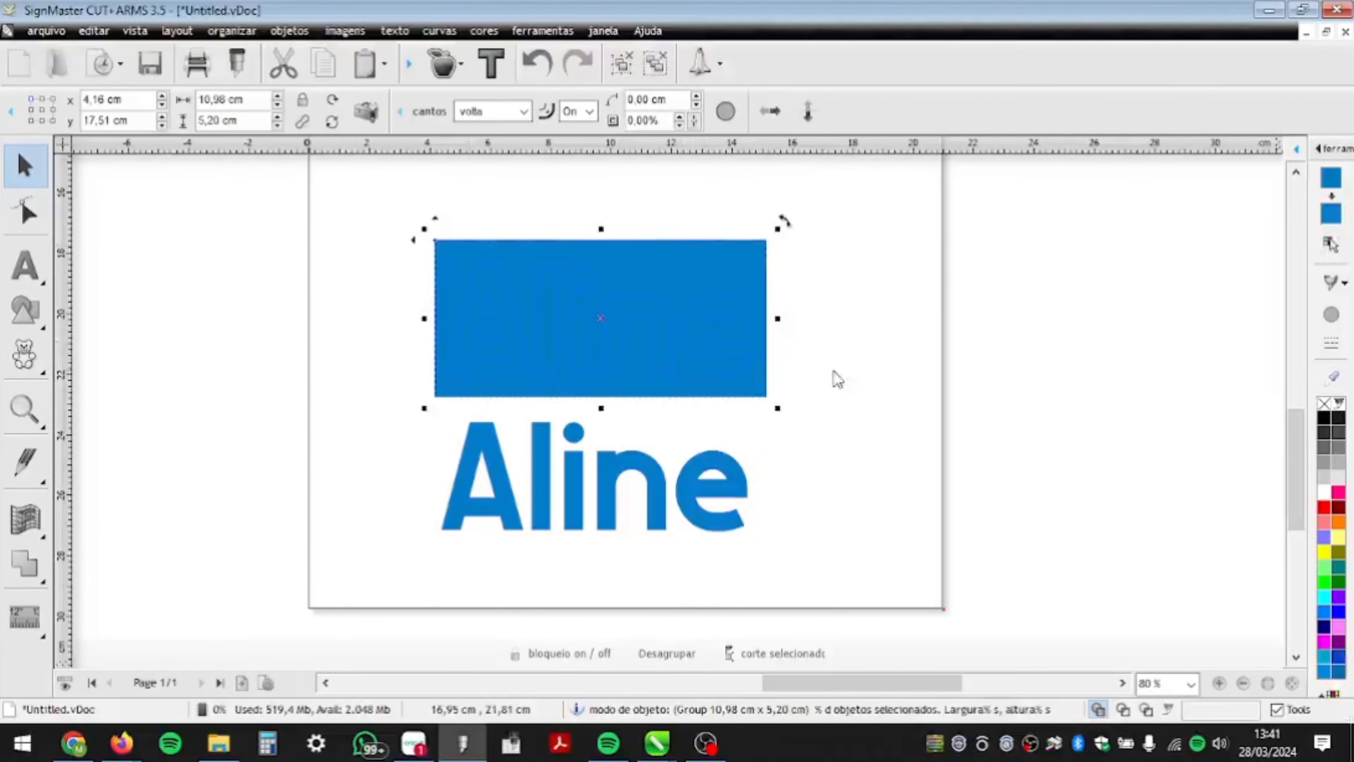
{"action": "left_click", "coordinate": [857, 413]}
- Move the blue rectangle group up the page, directly beside the "Isso que é festa!" speech bubble
{"action": "left_click", "coordinate": [680, 337]}
{"action": "scroll", "coordinate": [740, 588], "scroll_direction": "down", "scroll_amount": 2}
{"action": "scroll", "coordinate": [745, 595], "scroll_direction": "down", "scroll_amount": 1}
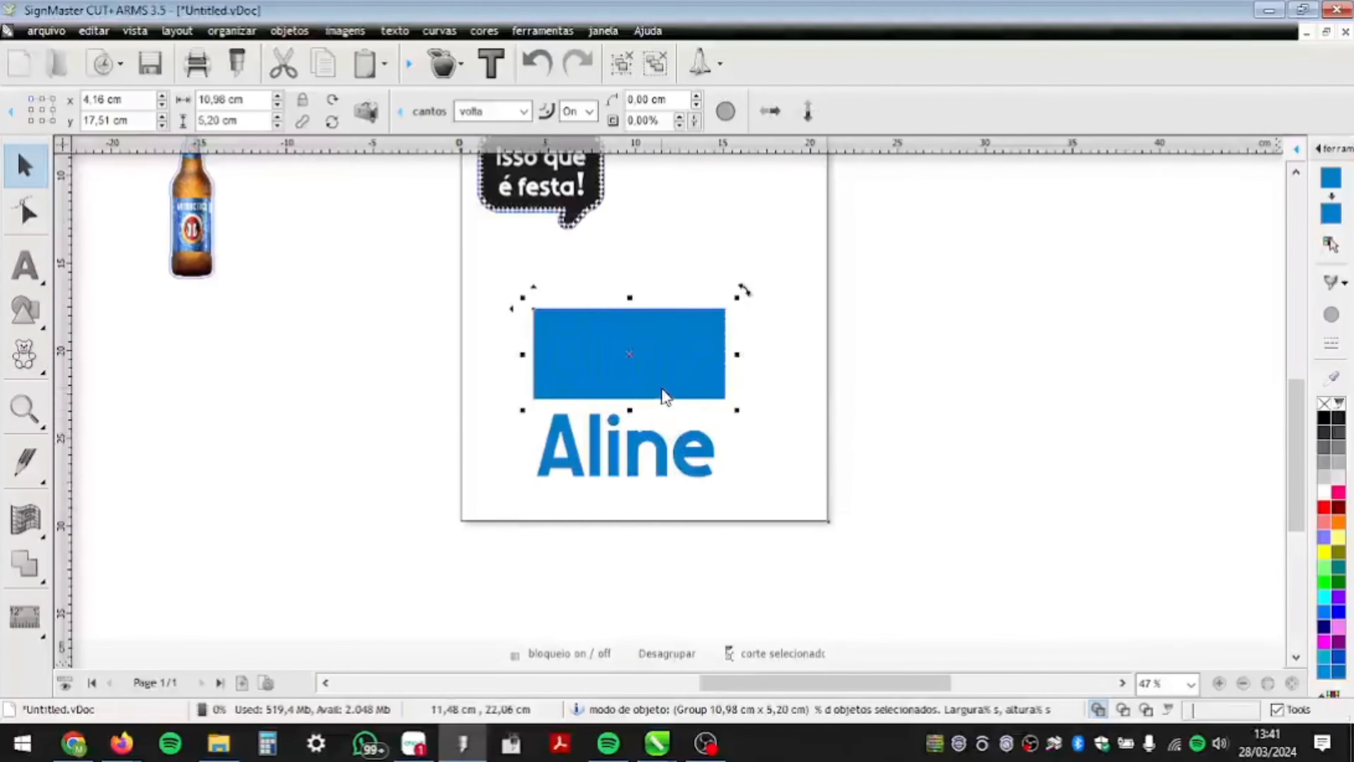
{"action": "left_click_drag", "start_coordinate": [664, 393], "coordinate": [746, 210]}
{"action": "left_click", "coordinate": [730, 383]}
{"action": "scroll", "coordinate": [730, 382], "scroll_direction": "down", "scroll_amount": 2}
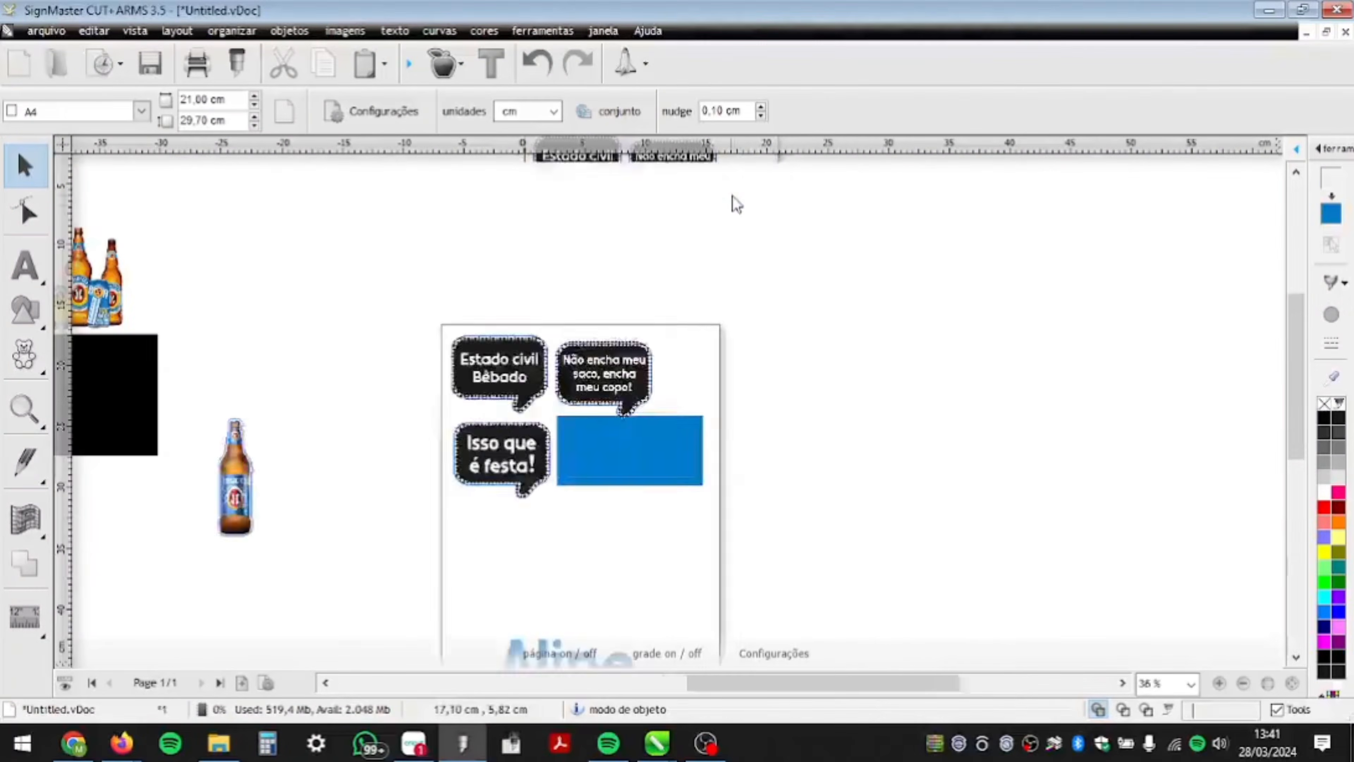
{"action": "scroll", "coordinate": [580, 526], "scroll_direction": "up", "scroll_amount": 4}
{"action": "left_click_drag", "start_coordinate": [686, 397], "coordinate": [686, 416]}
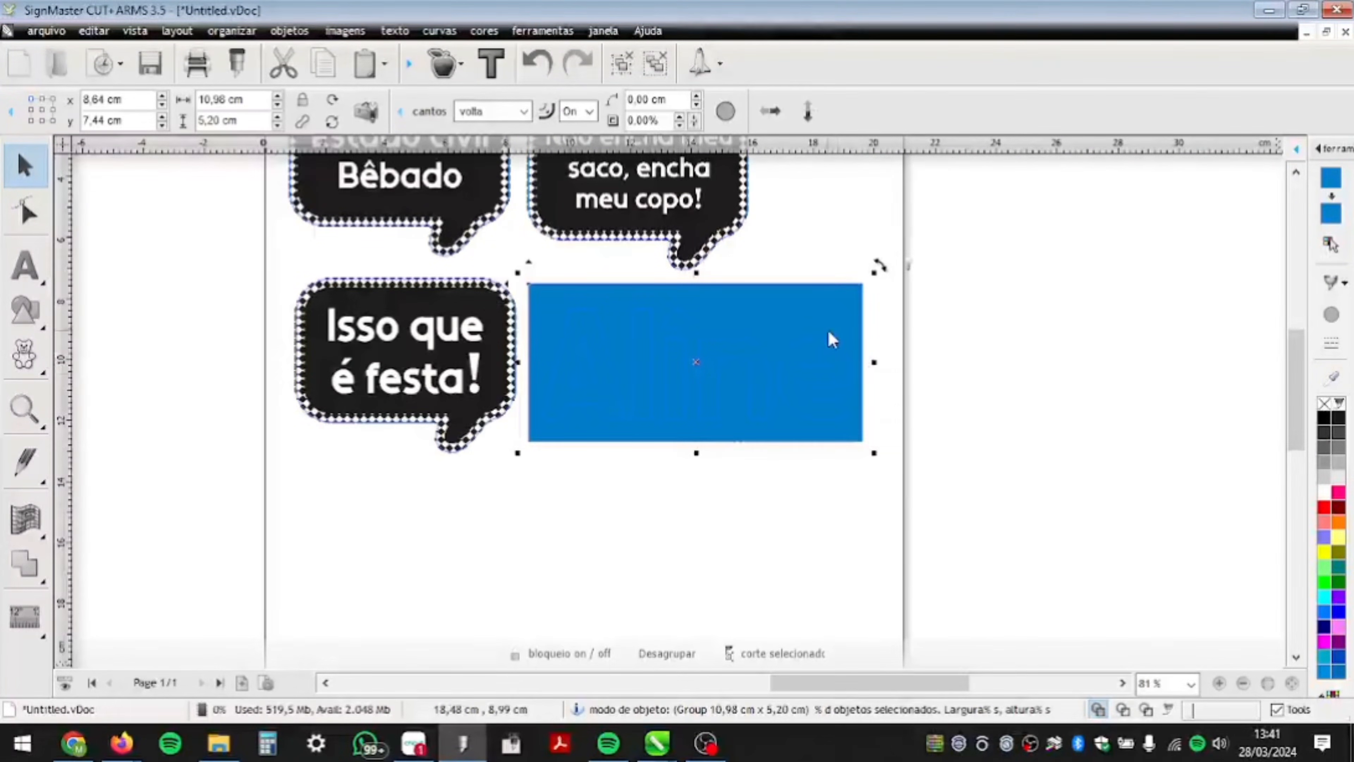
{"action": "left_click", "coordinate": [837, 462]}
{"action": "mouse_move", "coordinate": [694, 348]}
{"action": "left_mouse_down"}
{"action": "mouse_move", "coordinate": [719, 373]}
{"action": "mouse_move", "coordinate": [705, 347]}
{"action": "left_mouse_up"}
{"action": "left_click", "coordinate": [934, 397]}
- Move the blue name text near the page's lower edge to about X 3,22 cm, Y 23,10 cm
{"action": "scroll", "coordinate": [646, 302], "scroll_direction": "down", "scroll_amount": 4}
{"action": "scroll", "coordinate": [632, 617], "scroll_direction": "up", "scroll_amount": 5}
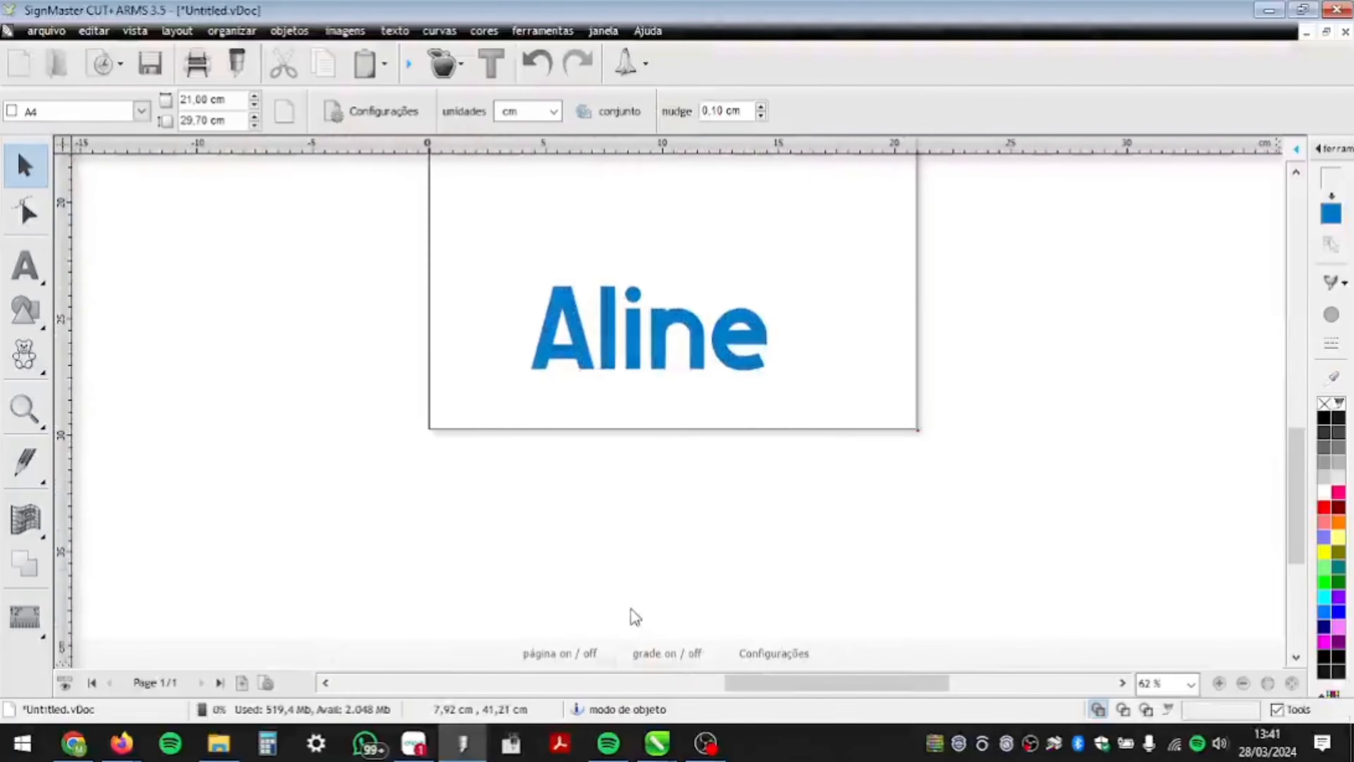
{"action": "left_click", "coordinate": [665, 280]}
{"action": "left_click_drag", "start_coordinate": [666, 279], "coordinate": [623, 263]}
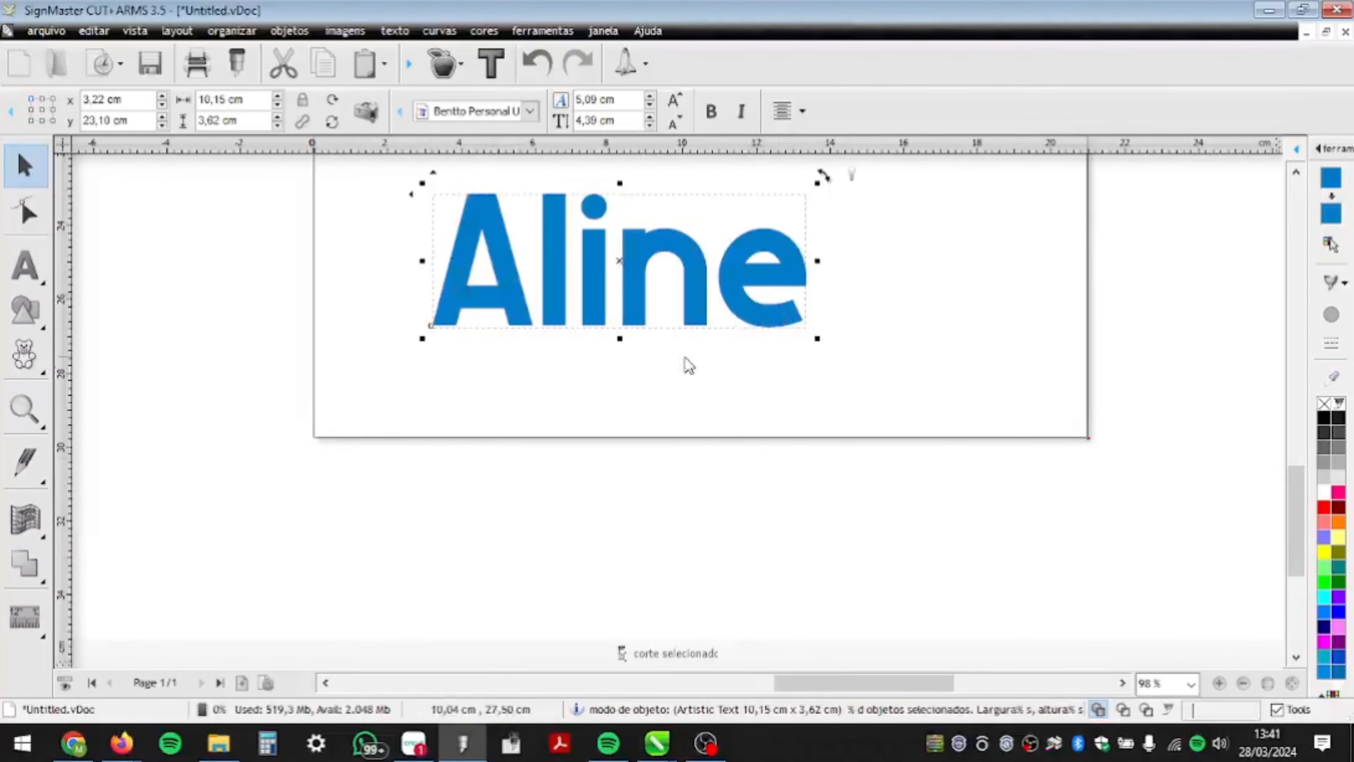
- Create a cut contour for the name text with rounded corners and a 0,40 cm offset, without keeping holes
{"action": "left_click", "coordinate": [458, 65]}
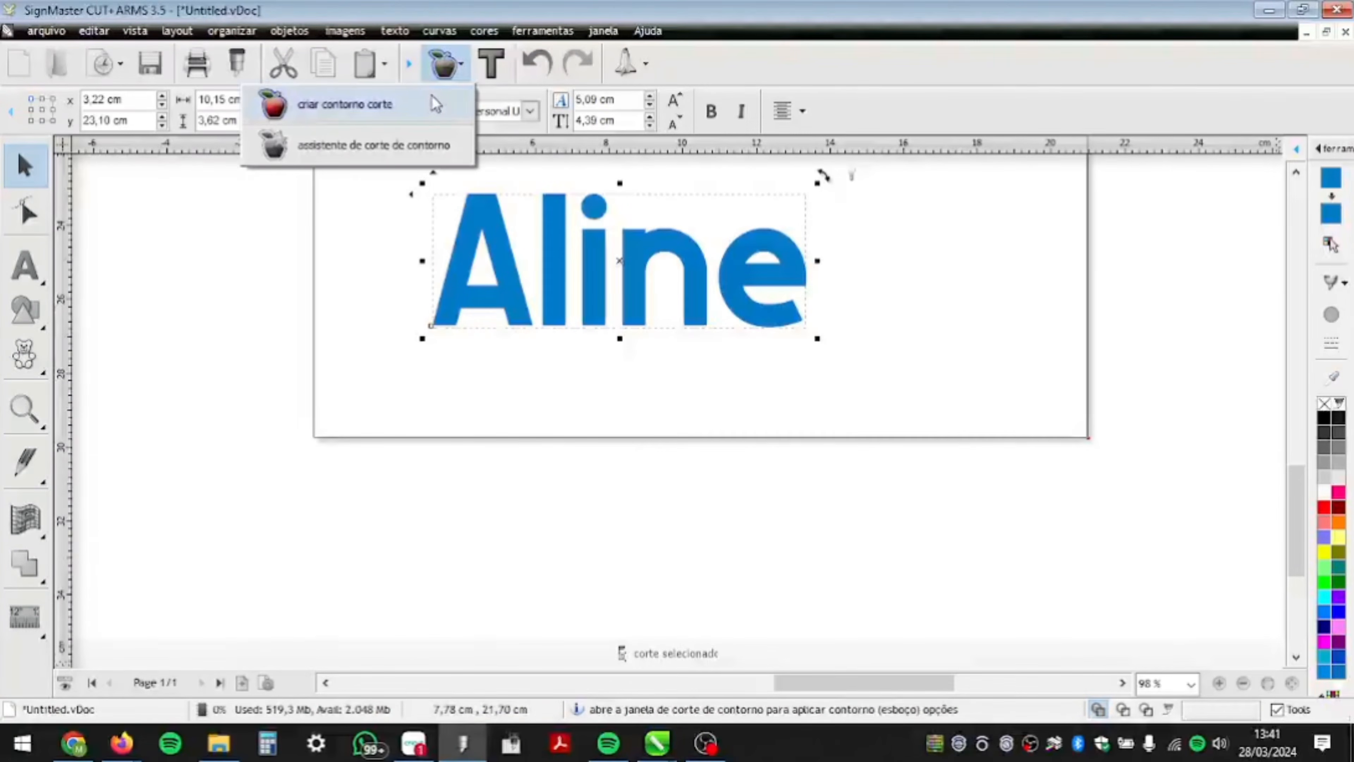
{"action": "left_click", "coordinate": [434, 103]}
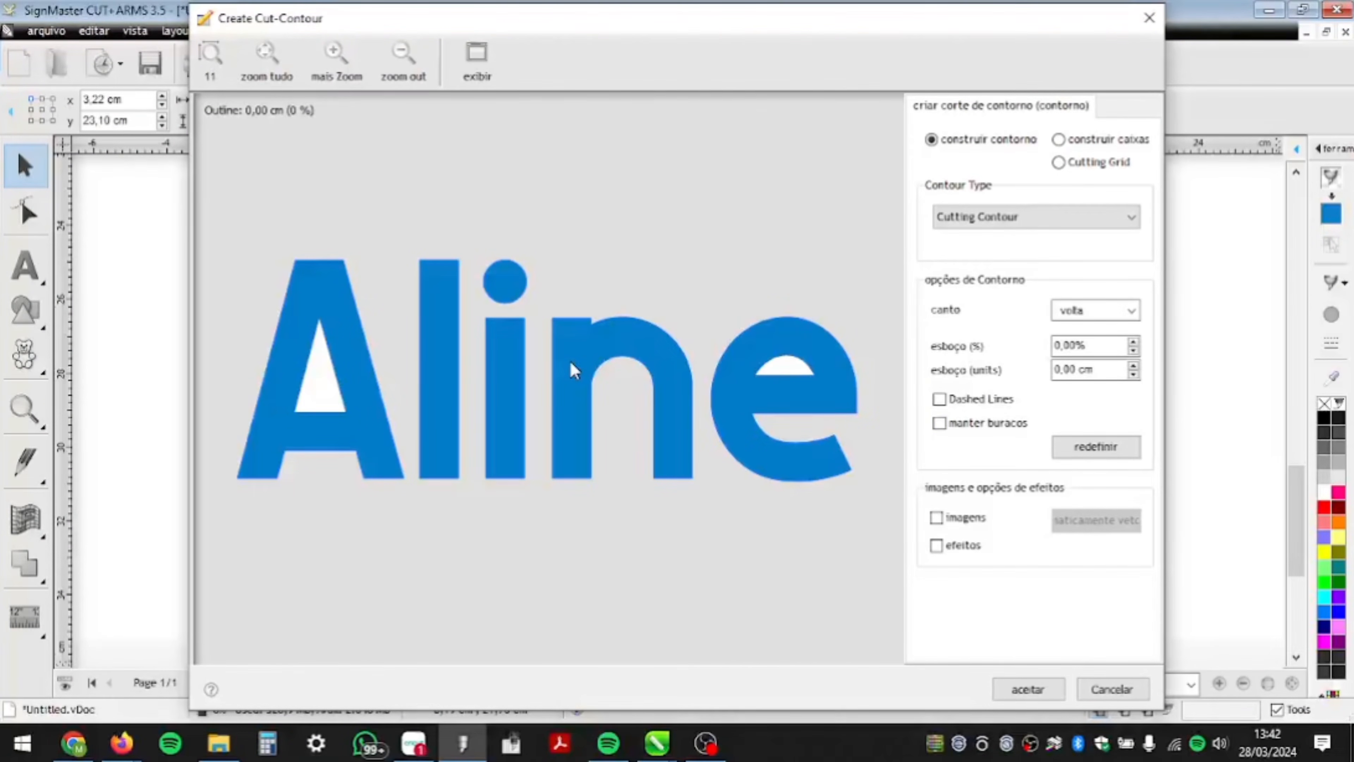
{"action": "left_click", "coordinate": [1135, 366]}
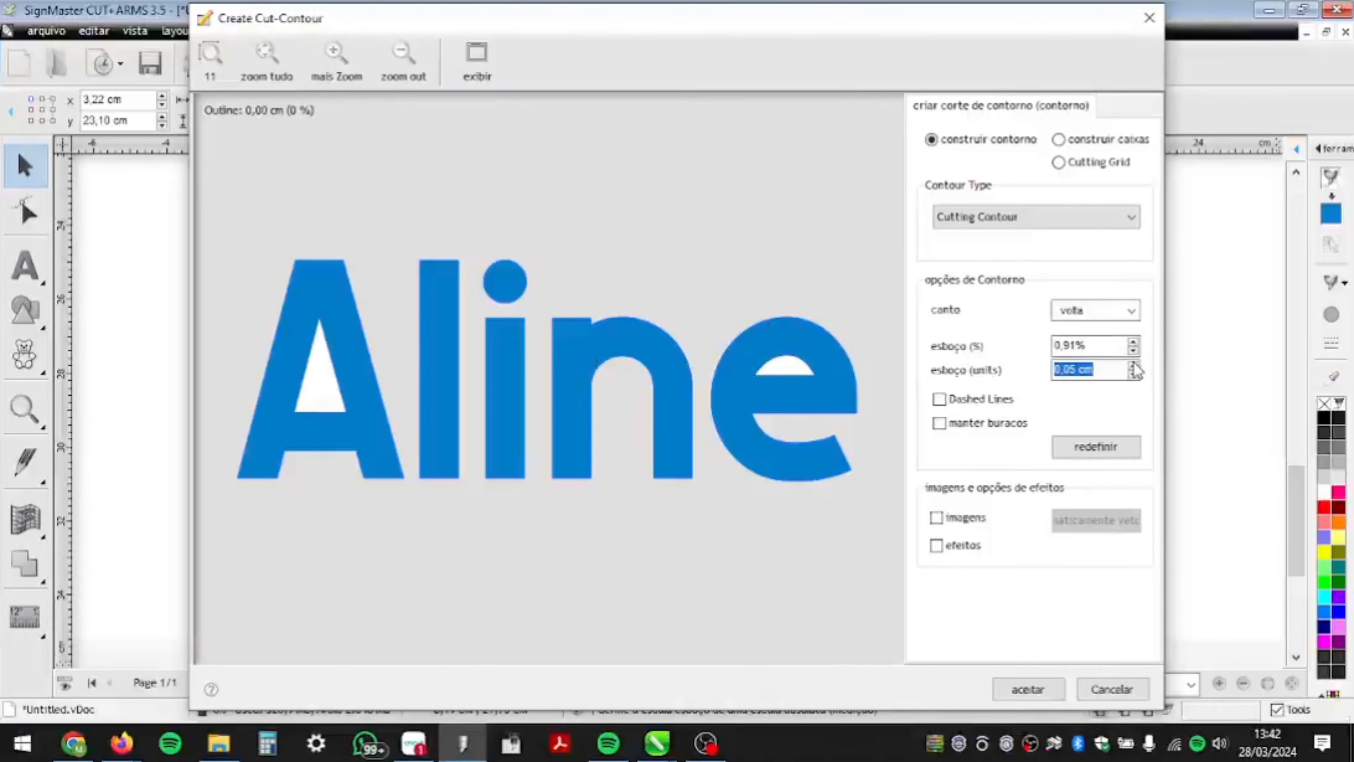
{"action": "left_click", "coordinate": [1134, 366]}
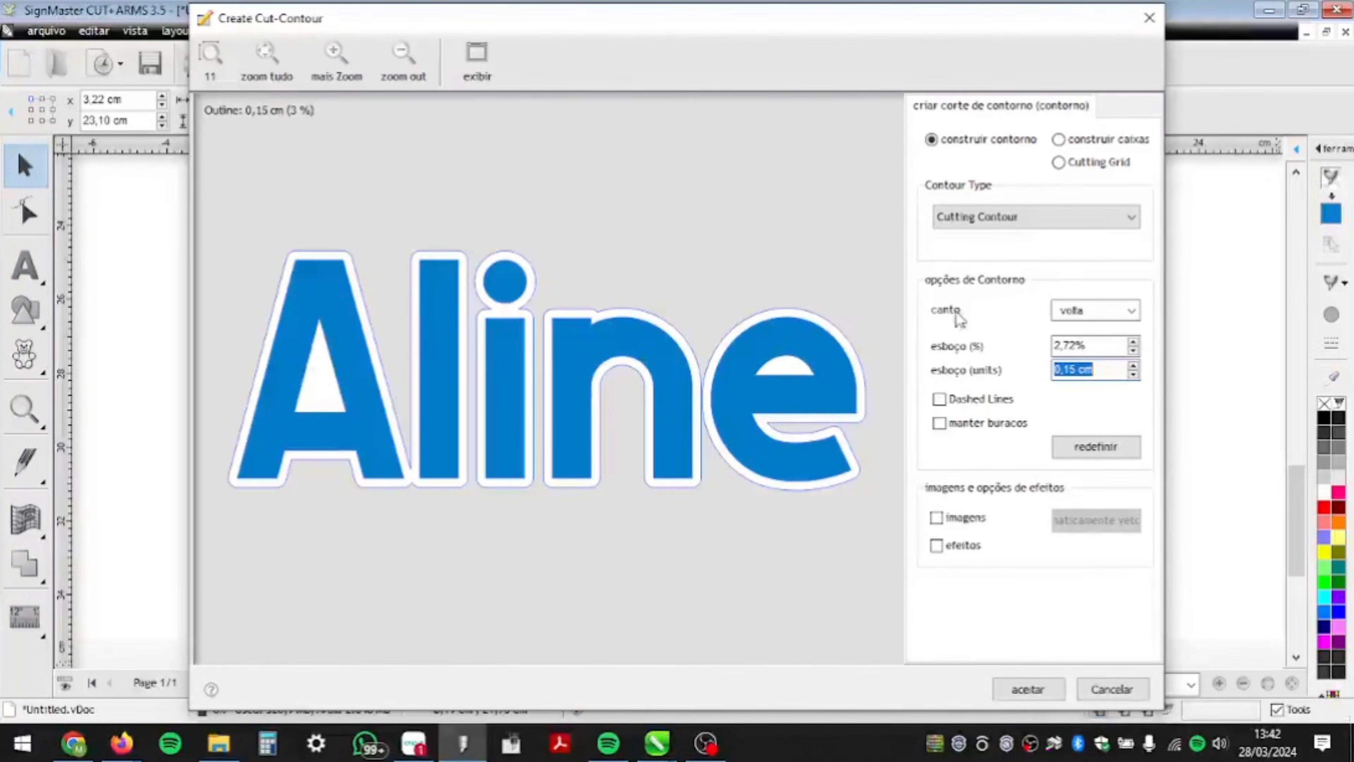
{"action": "left_click", "coordinate": [1135, 366]}
{"action": "left_click", "coordinate": [1134, 367]}
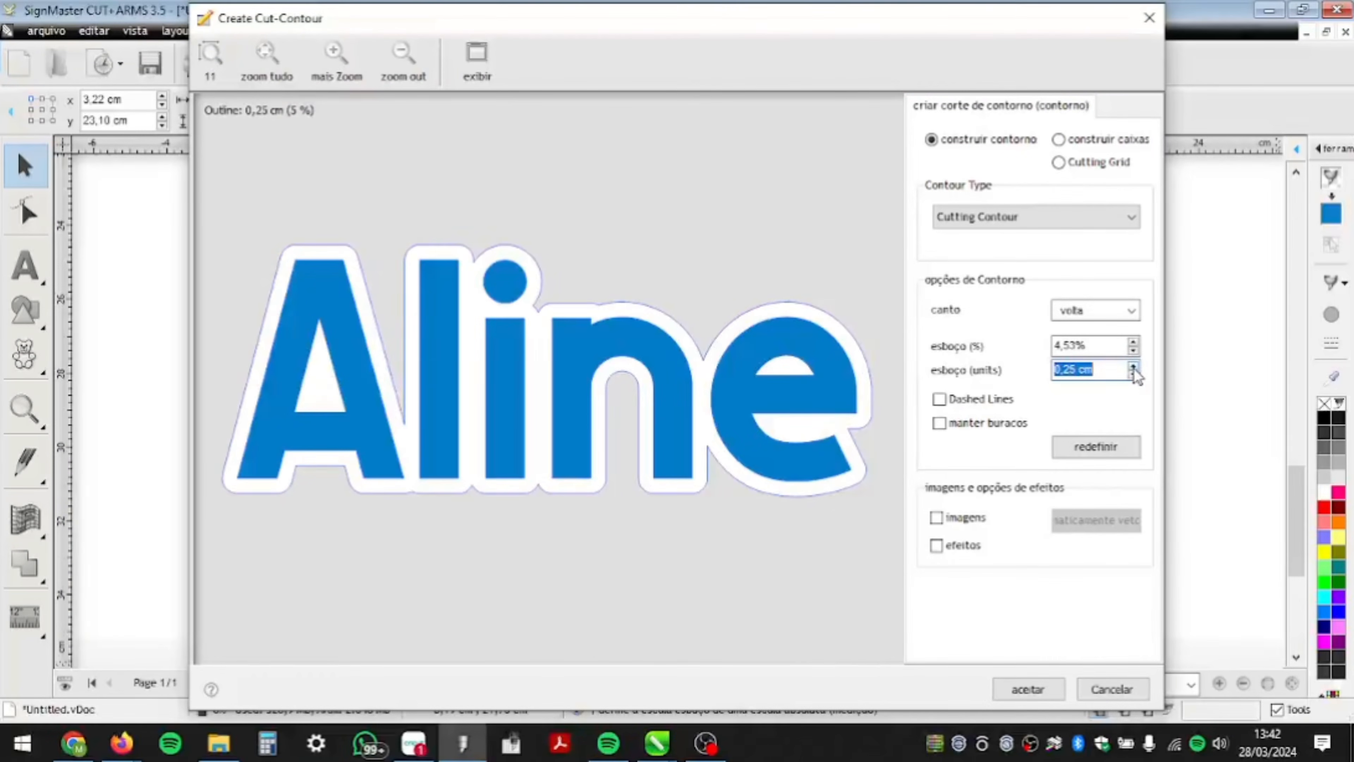
{"action": "left_click", "coordinate": [1135, 366]}
{"action": "left_click", "coordinate": [1134, 366]}
{"action": "left_click", "coordinate": [1134, 367]}
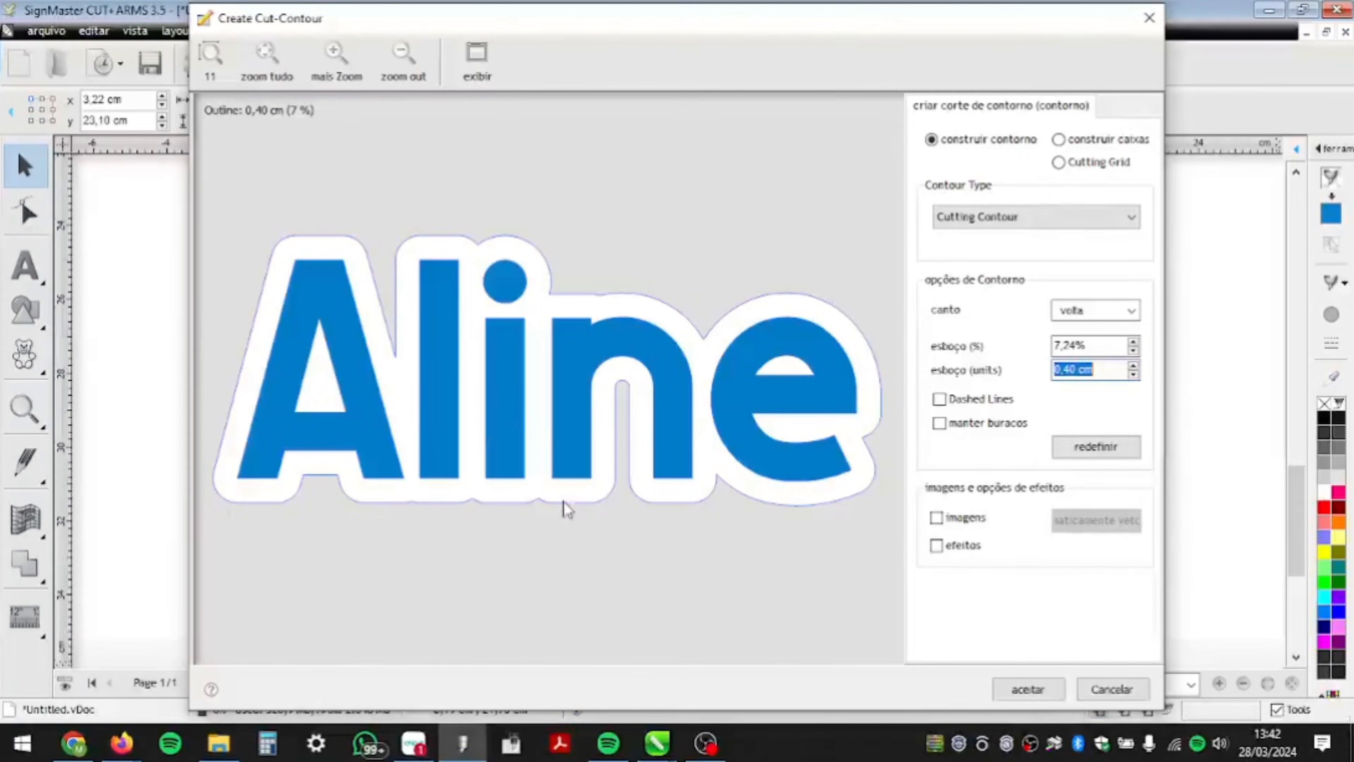
{"action": "left_click", "coordinate": [1001, 693]}
{"action": "left_click", "coordinate": [807, 484]}
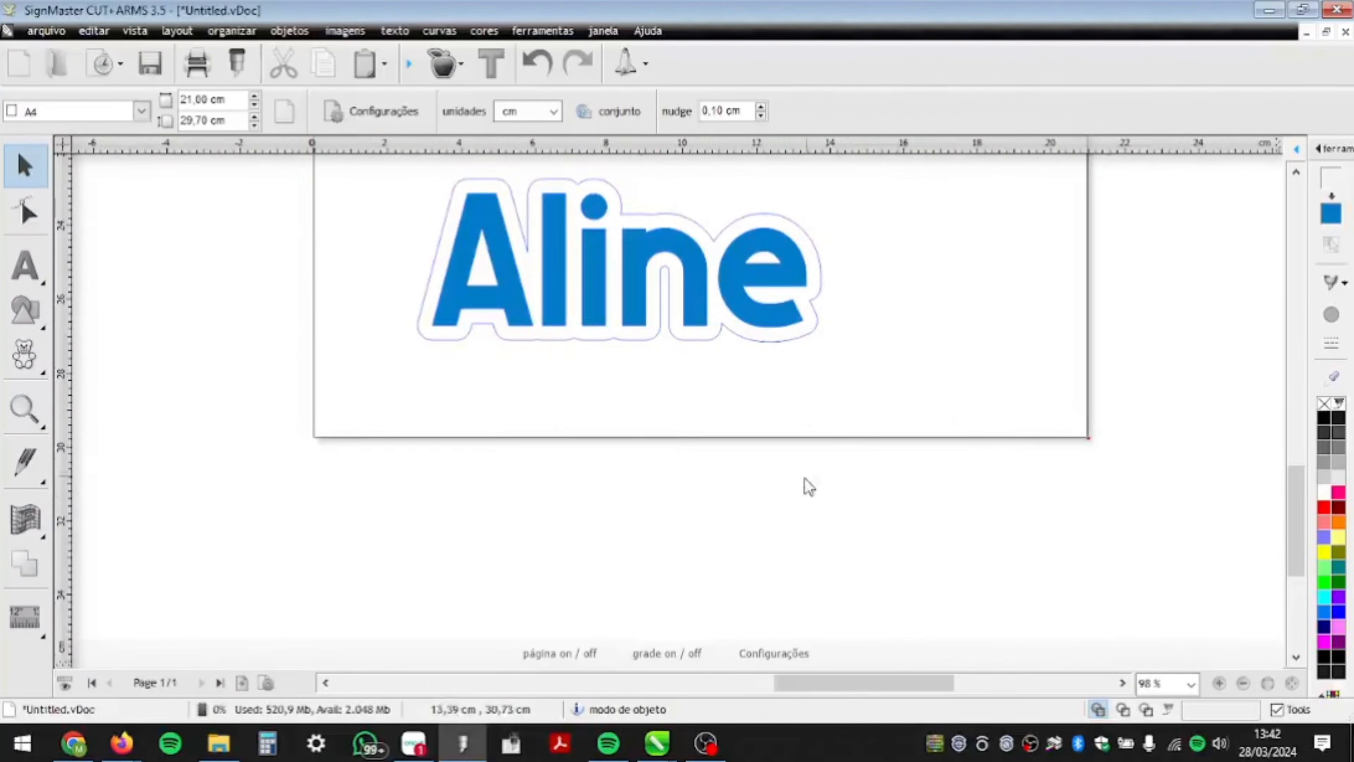
- Place a copy of the name's cut contour beside it and group the name text with the original contour
{"action": "scroll", "coordinate": [720, 342], "scroll_direction": "down", "scroll_amount": 1}
{"action": "scroll", "coordinate": [718, 342], "scroll_direction": "up", "scroll_amount": 2}
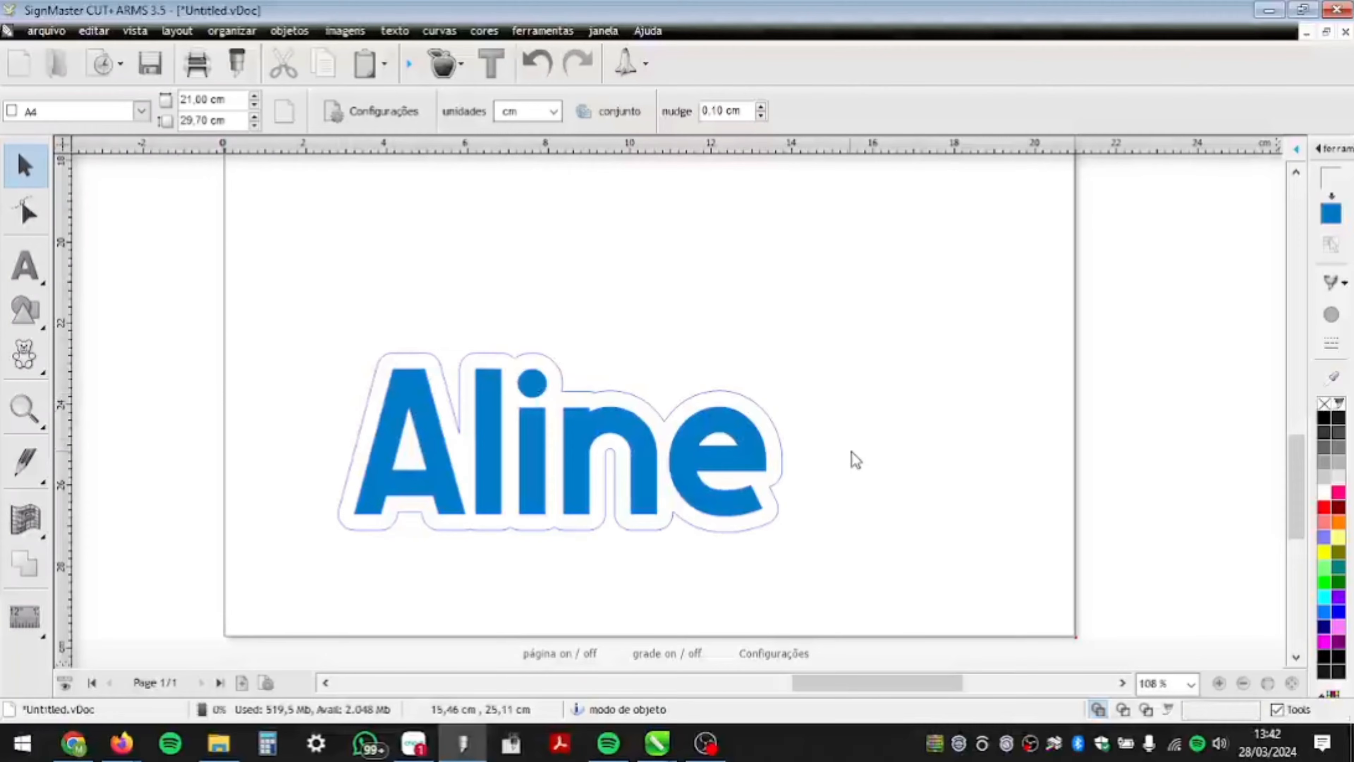
{"action": "left_click_drag", "start_coordinate": [874, 596], "coordinate": [226, 246]}
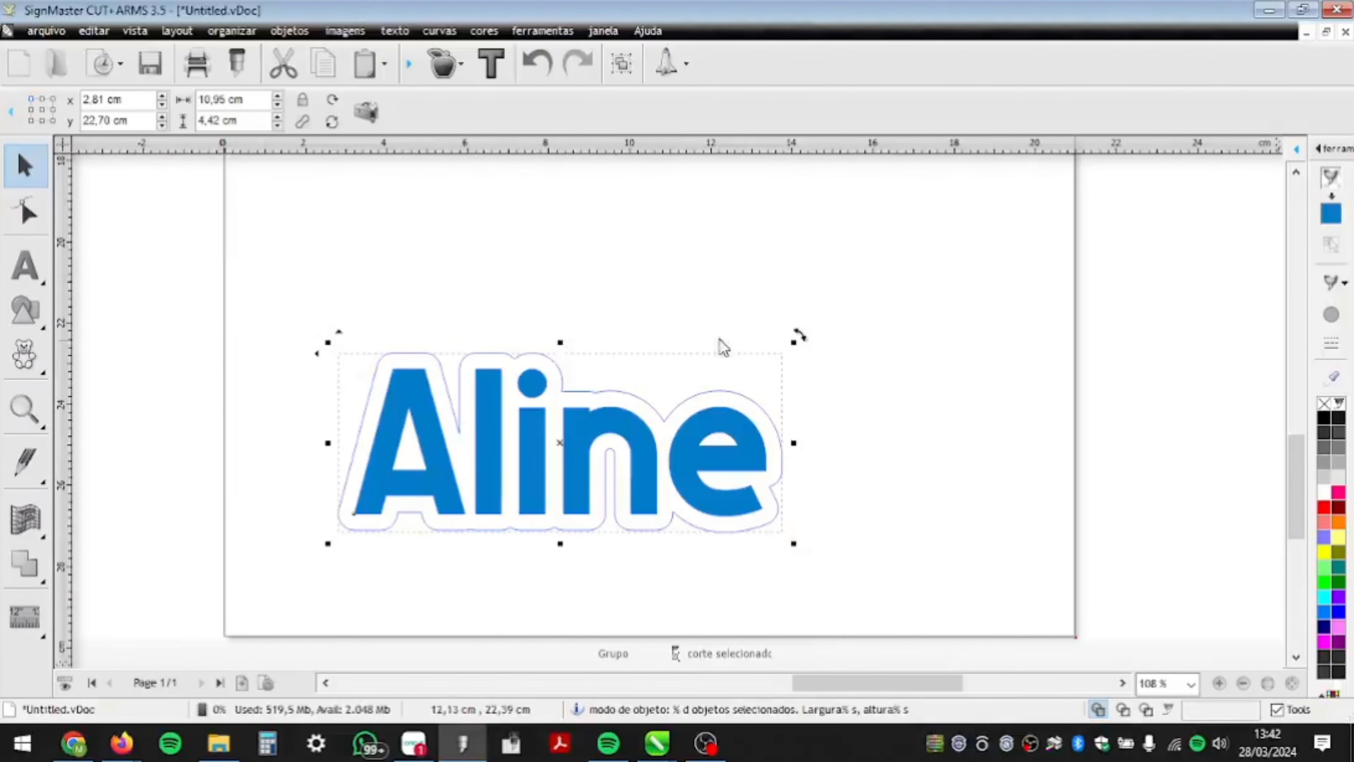
{"action": "left_click", "coordinate": [747, 295]}
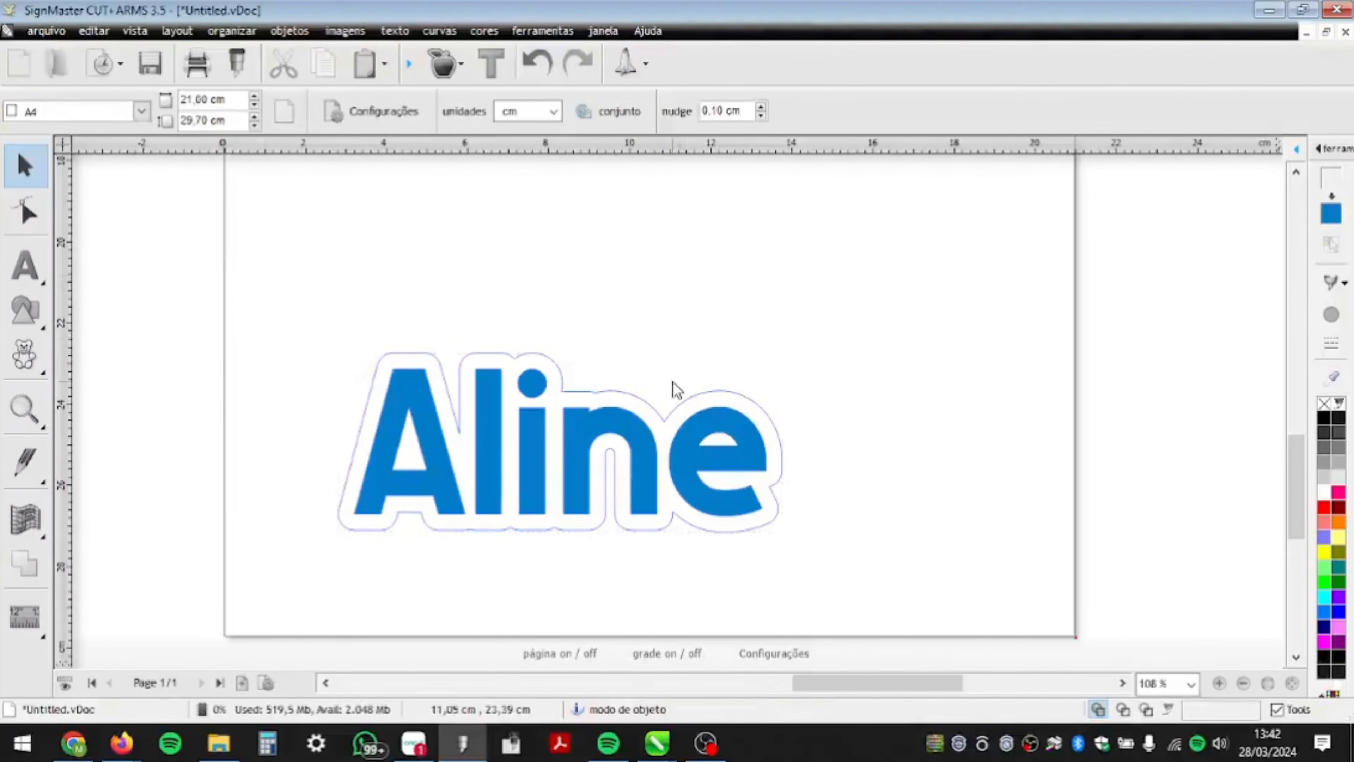
{"action": "left_click", "coordinate": [645, 403]}
{"action": "left_click_drag", "start_coordinate": [646, 403], "coordinate": [1084, 349]}
{"action": "left_click_drag", "start_coordinate": [239, 302], "coordinate": [826, 610]}
{"action": "key", "text": "ctrl+g"}
{"action": "scroll", "coordinate": [742, 582], "scroll_direction": "down", "scroll_amount": 3}
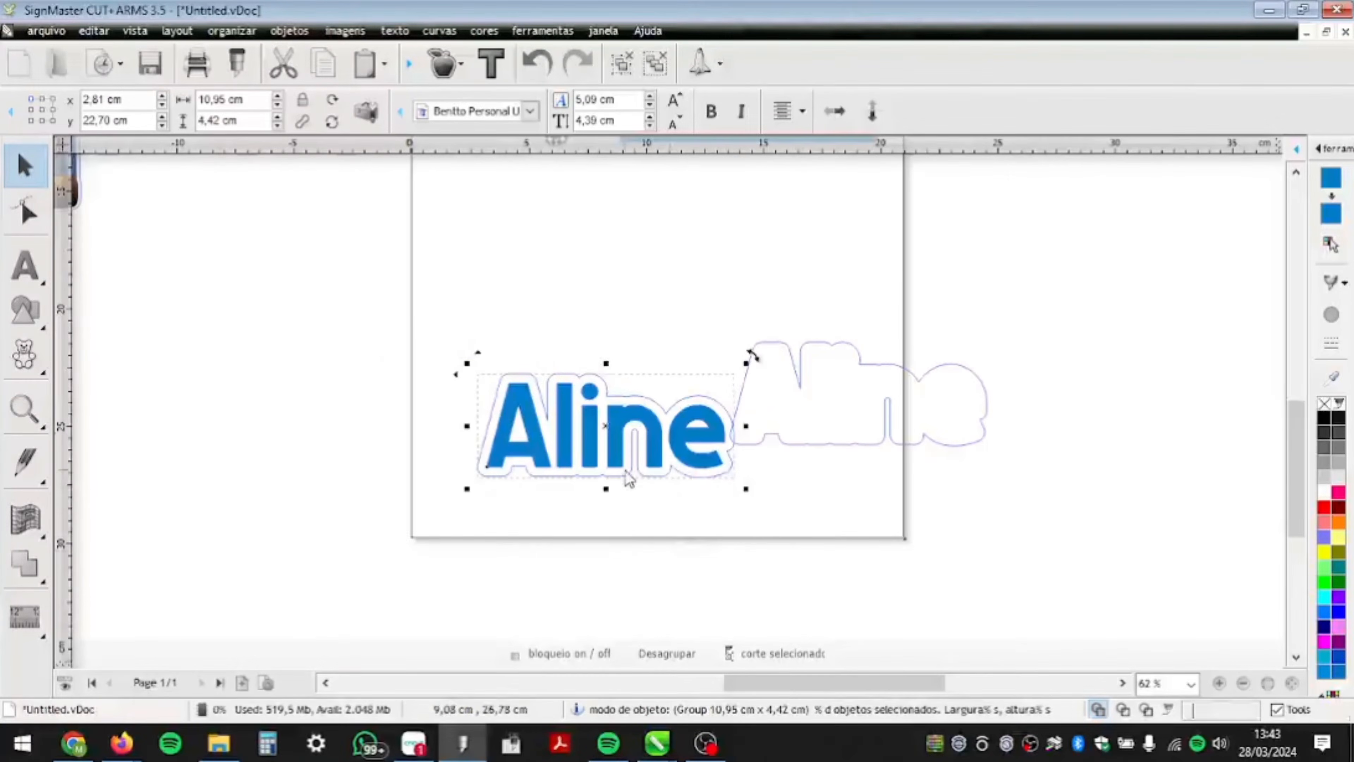
- Move the name group to about X 1,59 cm, Y 13,64 cm and the copied contour directly below it at about X 1,57 cm, Y 18,81 cm
{"action": "left_click_drag", "start_coordinate": [623, 462], "coordinate": [621, 237]}
{"action": "left_click", "coordinate": [583, 287]}
{"action": "left_click_drag", "start_coordinate": [584, 286], "coordinate": [554, 210]}
{"action": "left_click", "coordinate": [831, 404]}
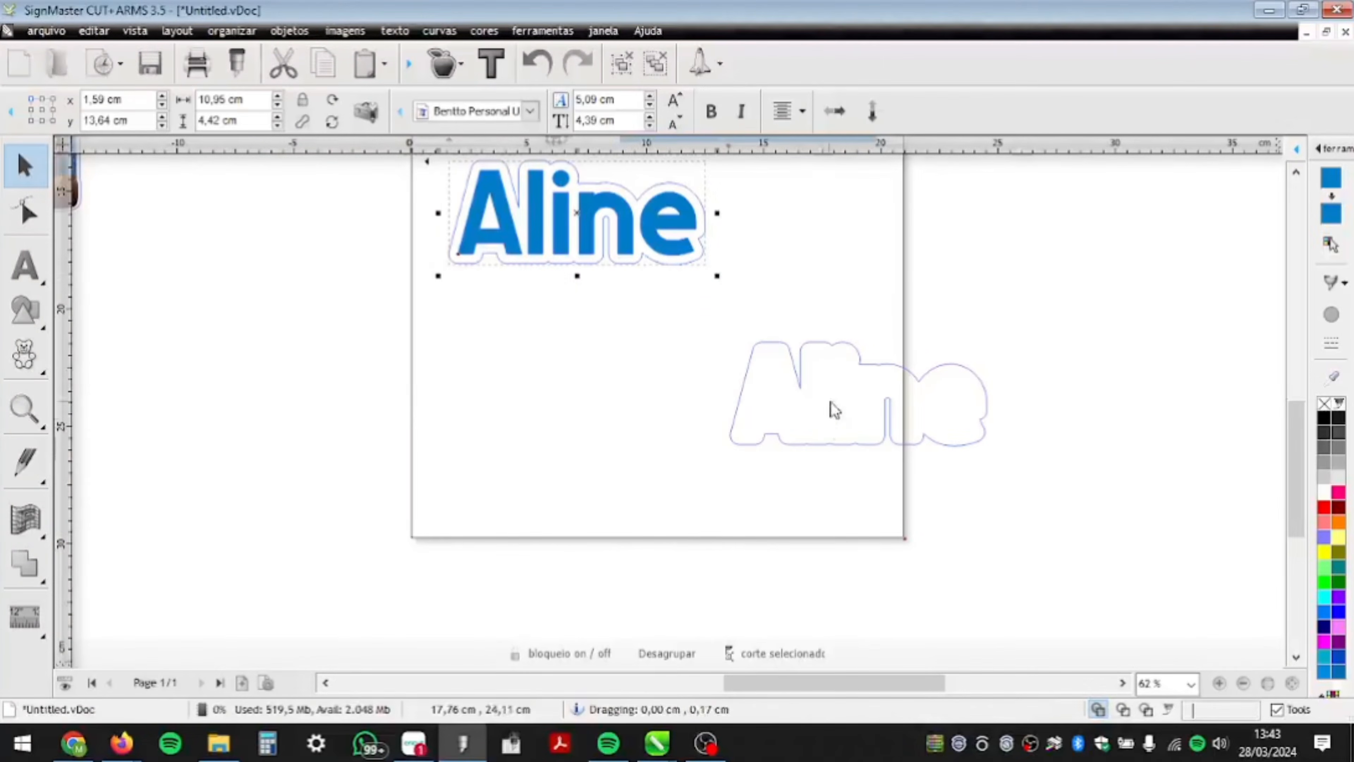
{"action": "left_click", "coordinate": [852, 356]}
{"action": "left_click_drag", "start_coordinate": [857, 364], "coordinate": [561, 293]}
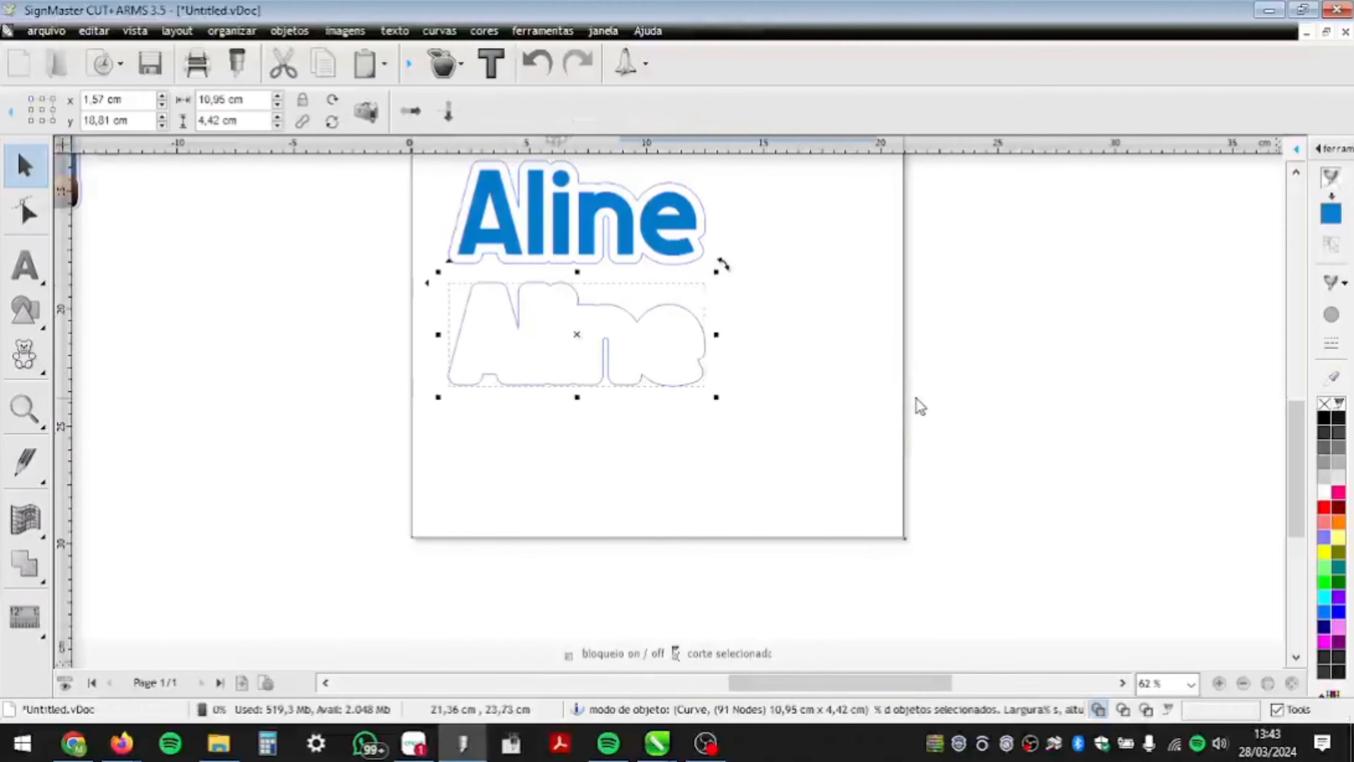
{"action": "left_click", "coordinate": [750, 500]}
- Delete the 30,00 × 10,00 cm black rectangle lying outside the page
{"action": "scroll", "coordinate": [733, 522], "scroll_direction": "down", "scroll_amount": 3}
{"action": "scroll", "coordinate": [735, 291], "scroll_direction": "up", "scroll_amount": 1}
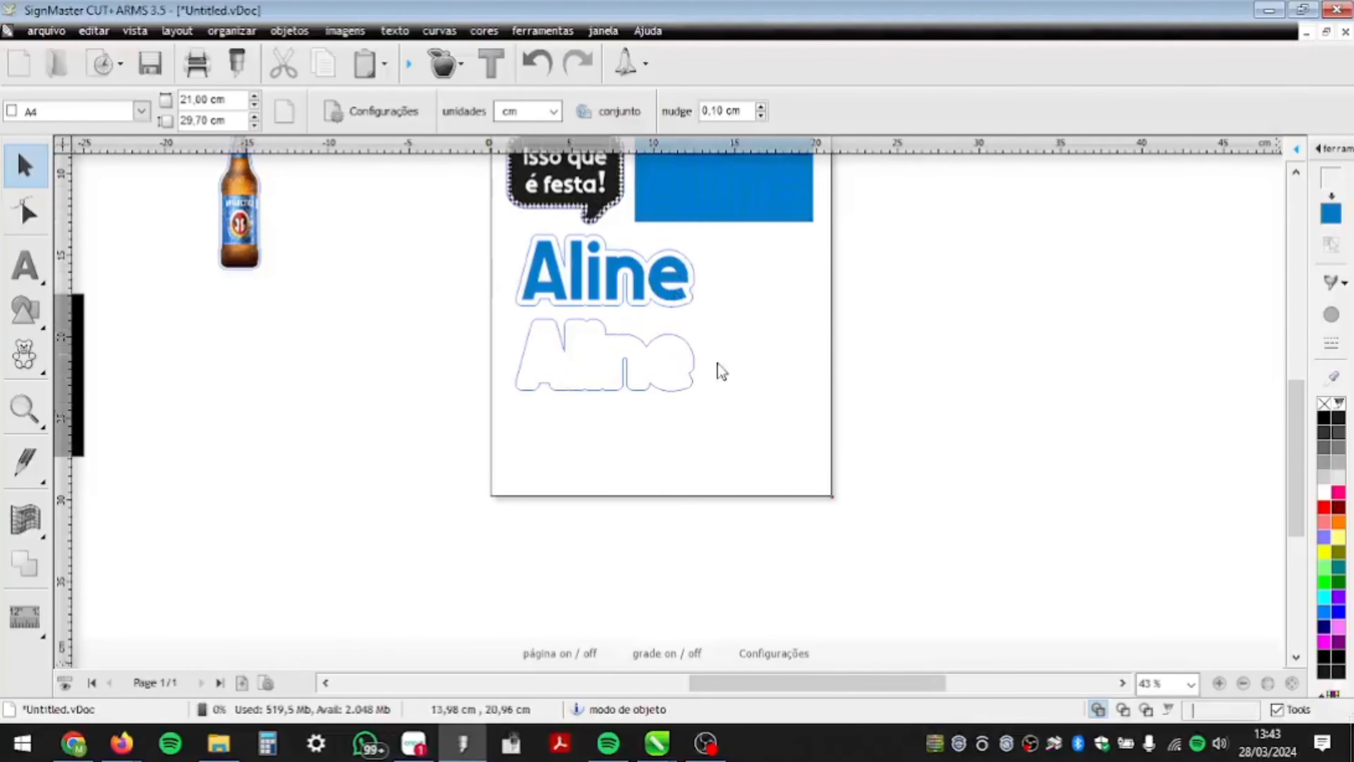
{"action": "scroll", "coordinate": [844, 381], "scroll_direction": "down", "scroll_amount": 3}
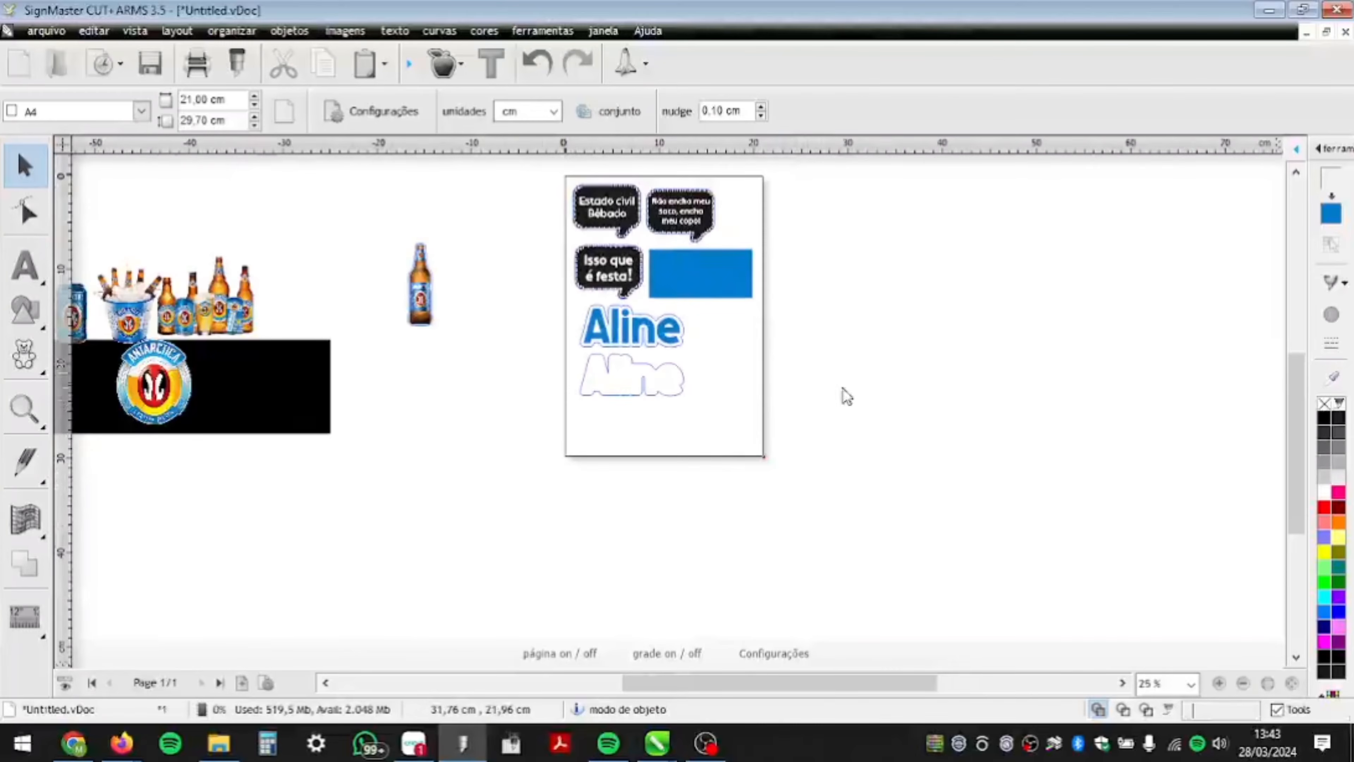
{"action": "scroll", "coordinate": [843, 393], "scroll_direction": "down", "scroll_amount": 2}
{"action": "scroll", "coordinate": [347, 383], "scroll_direction": "up", "scroll_amount": 2}
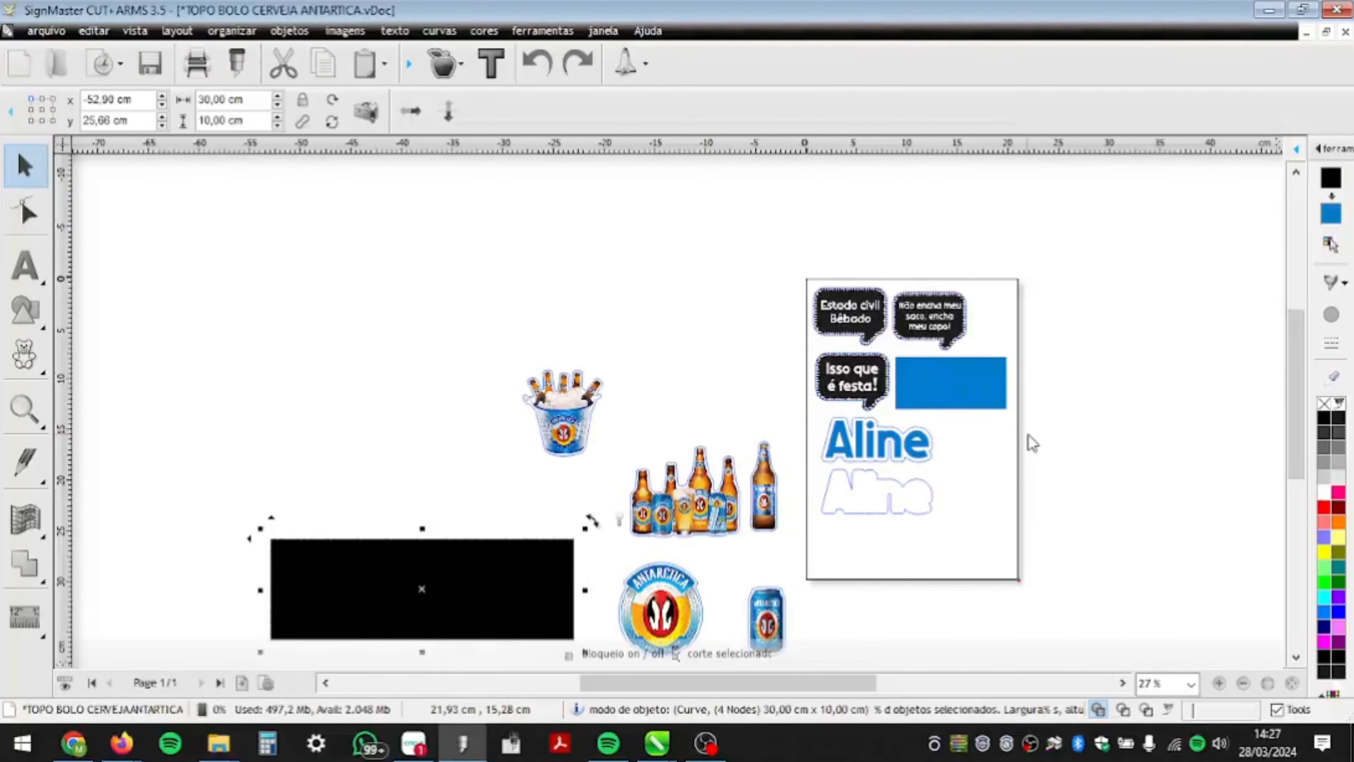
{"action": "scroll", "coordinate": [596, 423], "scroll_direction": "up", "scroll_amount": 3}
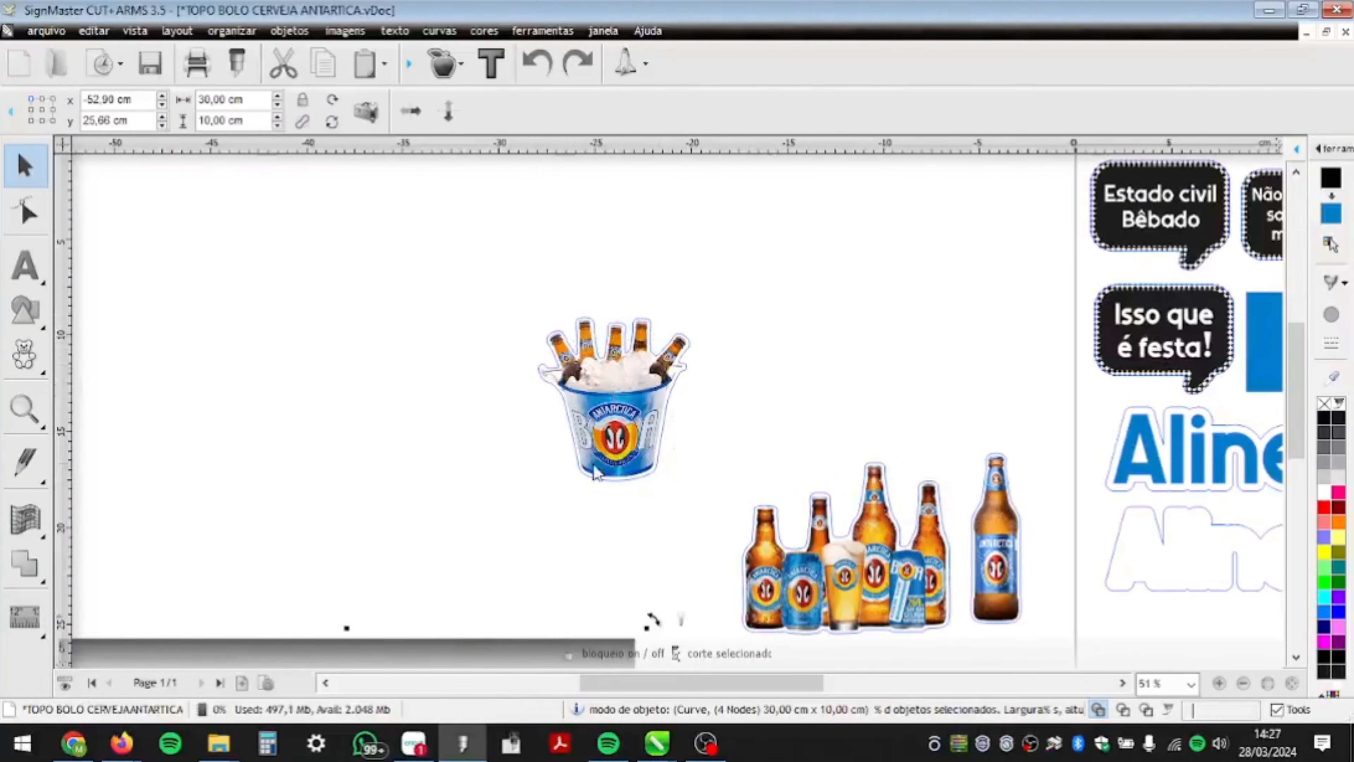
{"action": "scroll", "coordinate": [669, 307], "scroll_direction": "down", "scroll_amount": 3}
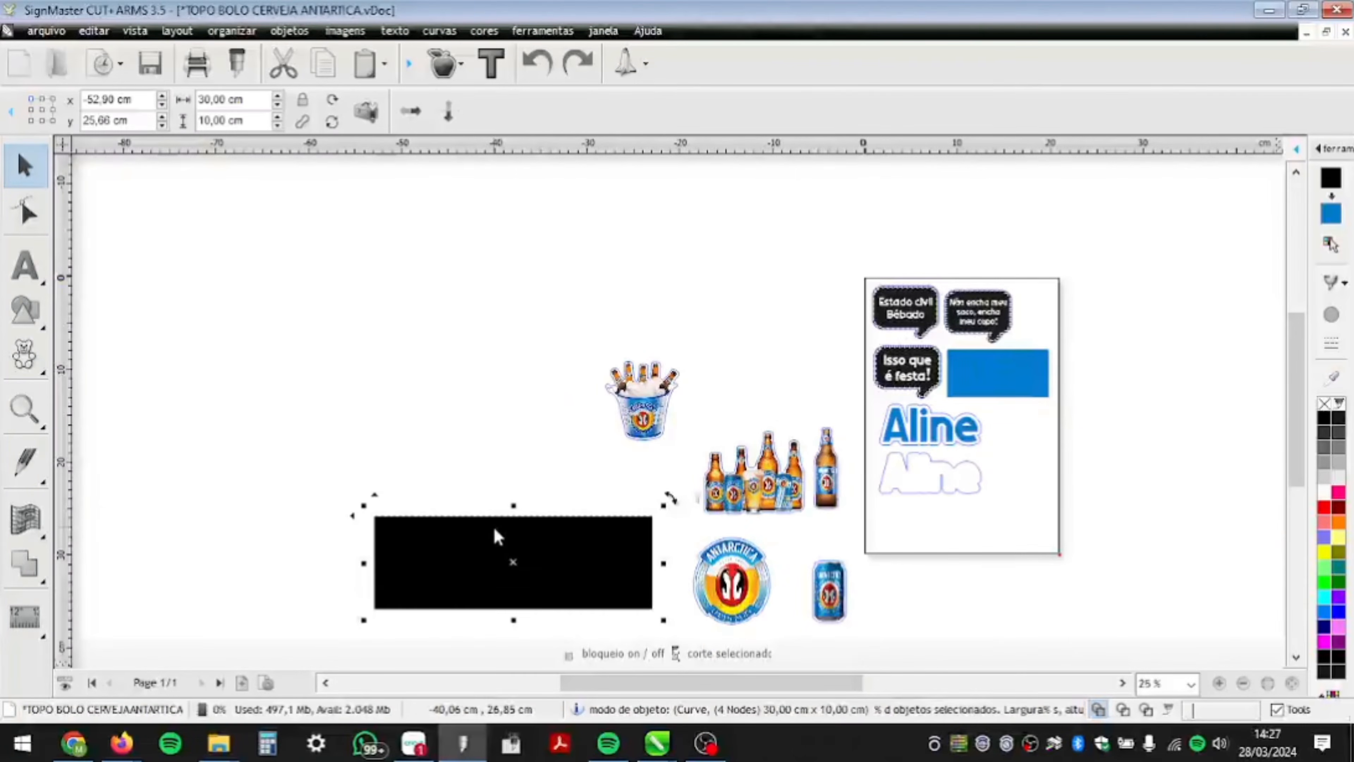
{"action": "key", "text": "Delete"}
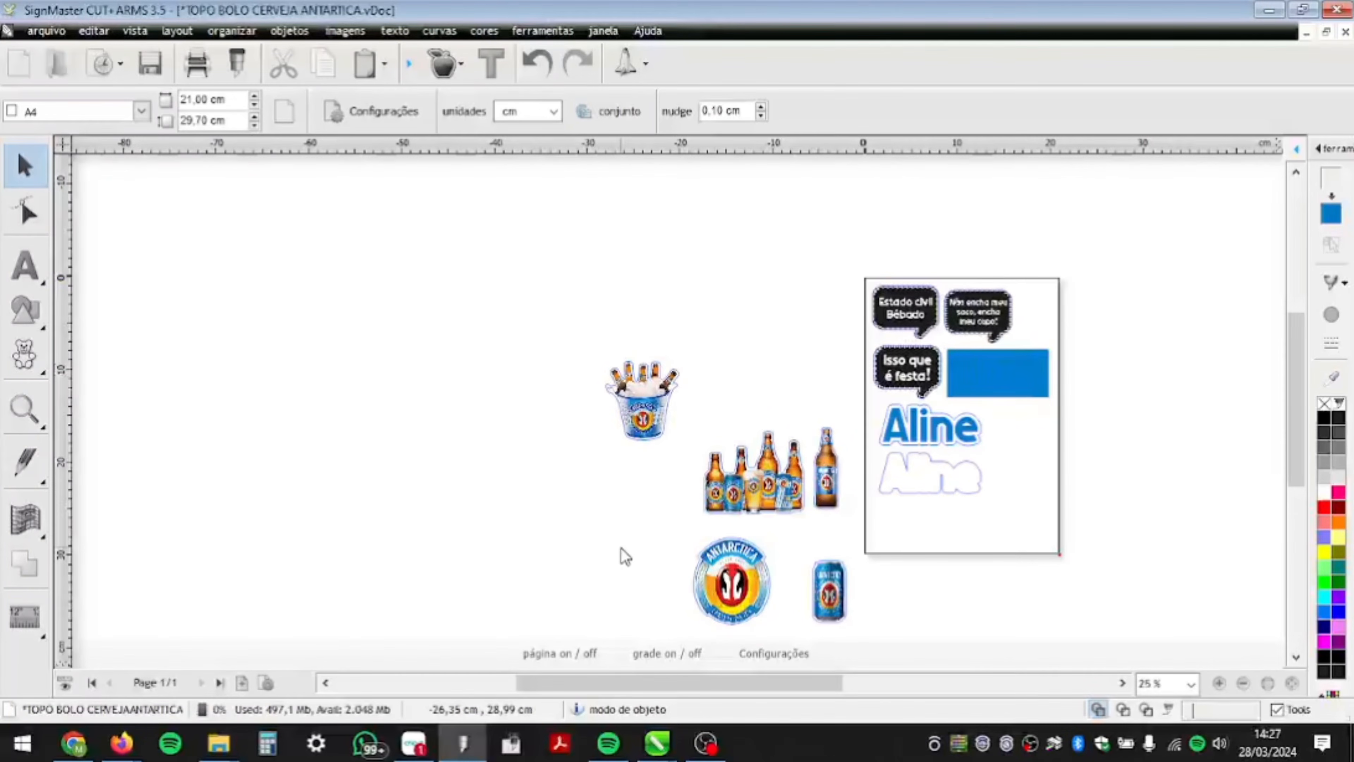
- Move the name group and the blue rectangle group off the page into the empty area beyond its right edge
{"action": "scroll", "coordinate": [821, 404], "scroll_direction": "down", "scroll_amount": 1}
{"action": "left_click_drag", "start_coordinate": [821, 404], "coordinate": [576, 372]}
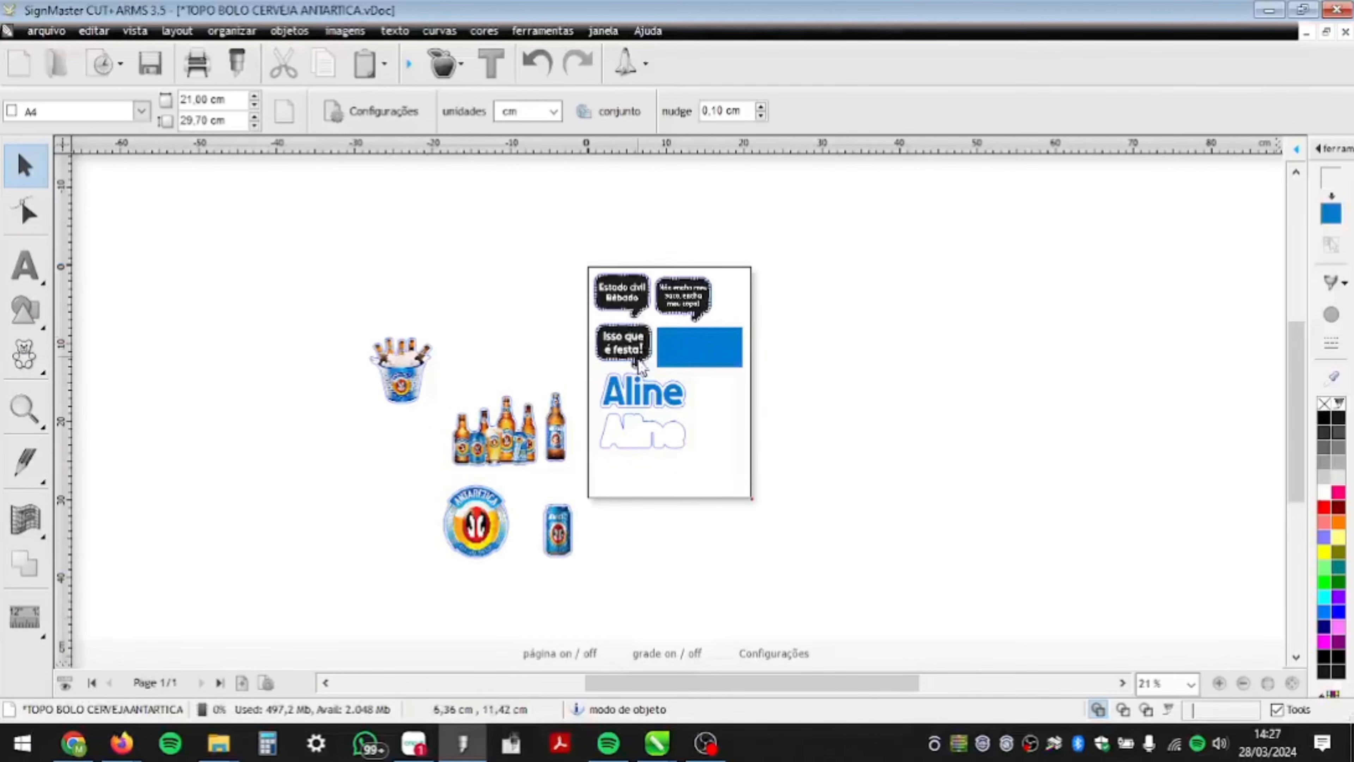
{"action": "scroll", "coordinate": [654, 408], "scroll_direction": "up", "scroll_amount": 1}
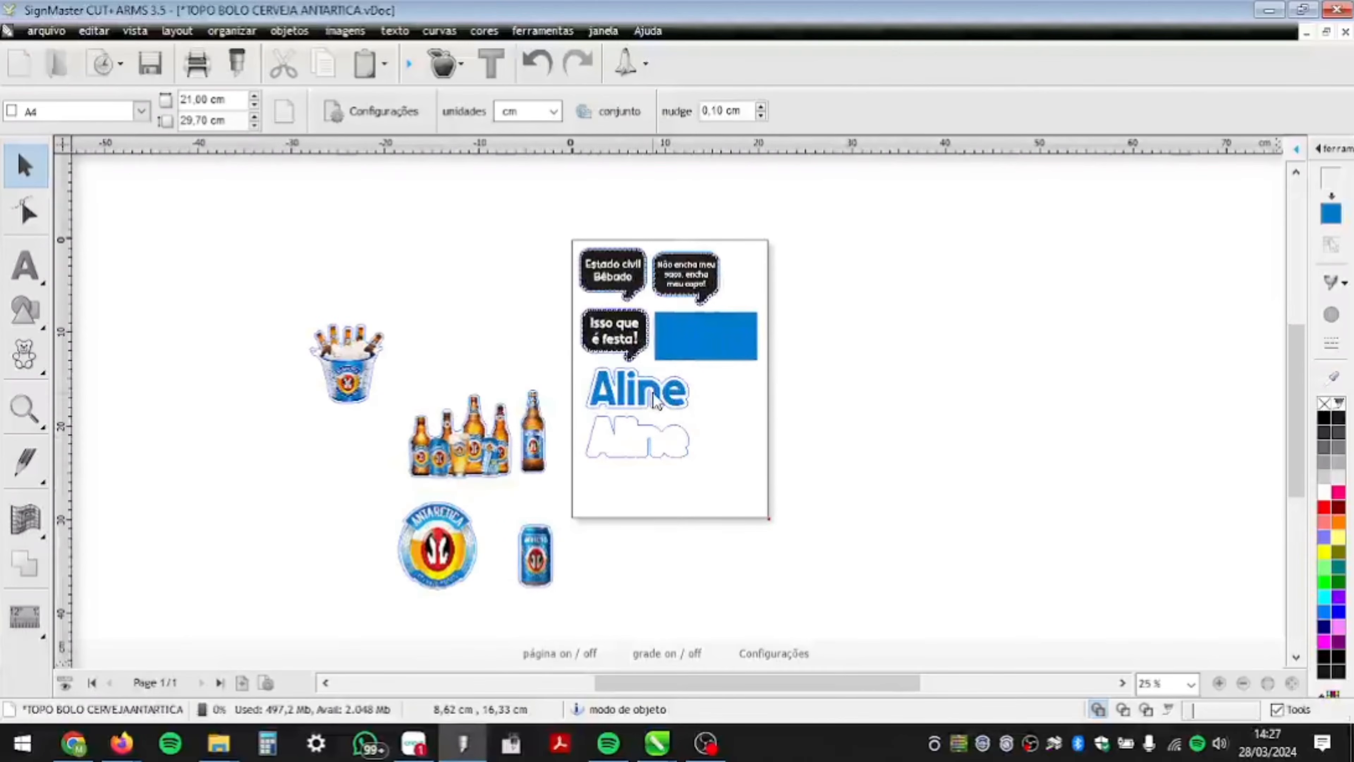
{"action": "left_click", "coordinate": [646, 401]}
{"action": "scroll", "coordinate": [645, 403], "scroll_direction": "up", "scroll_amount": 3}
{"action": "left_click_drag", "start_coordinate": [647, 401], "coordinate": [1056, 391]}
{"action": "left_click", "coordinate": [713, 298]}
{"action": "left_click_drag", "start_coordinate": [712, 296], "coordinate": [1024, 286]}
- Rotate the "Isso que é festa!" and "Não encha meu saco, encha meu copo!" bubbles 90° clockwise, placing the first near the page's upper-right corner
{"action": "left_click", "coordinate": [581, 312]}
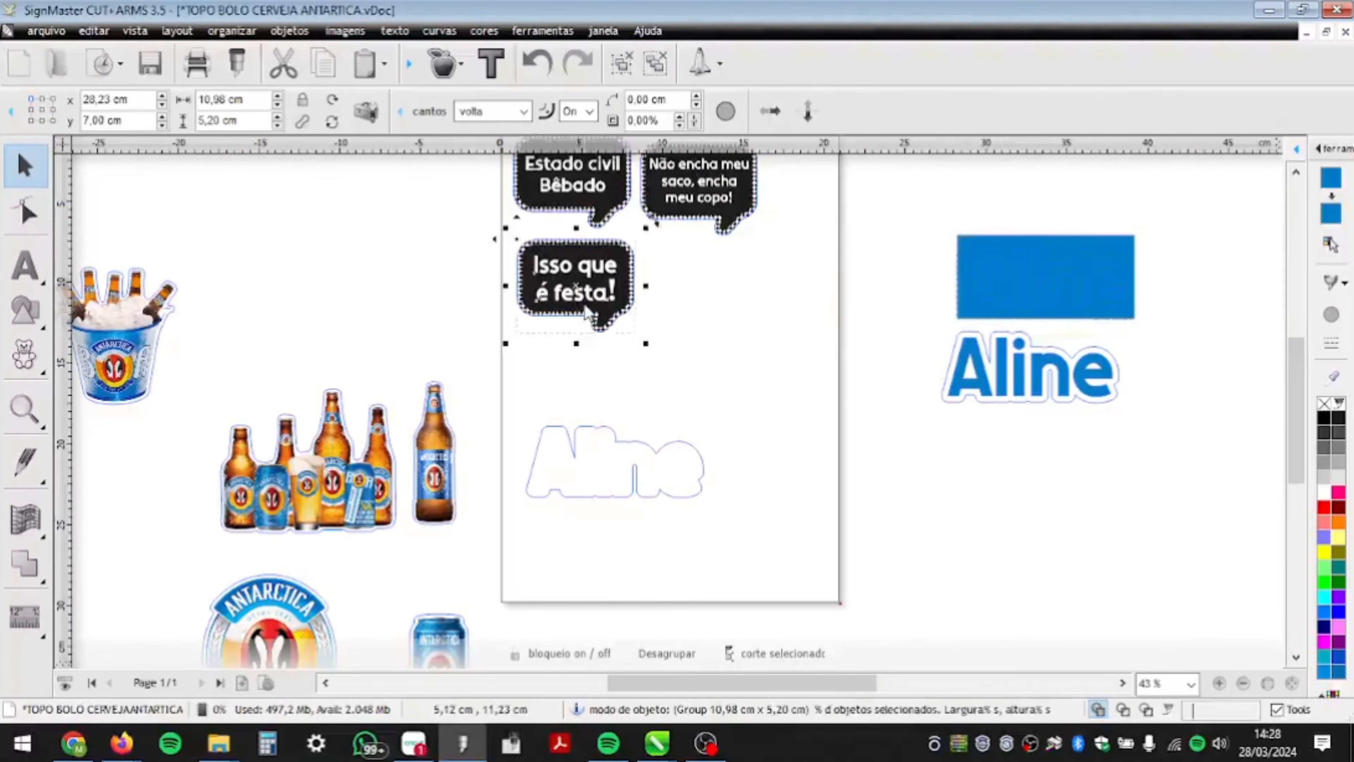
{"action": "scroll", "coordinate": [605, 392], "scroll_direction": "down", "scroll_amount": 2}
{"action": "scroll", "coordinate": [612, 223], "scroll_direction": "up", "scroll_amount": 1}
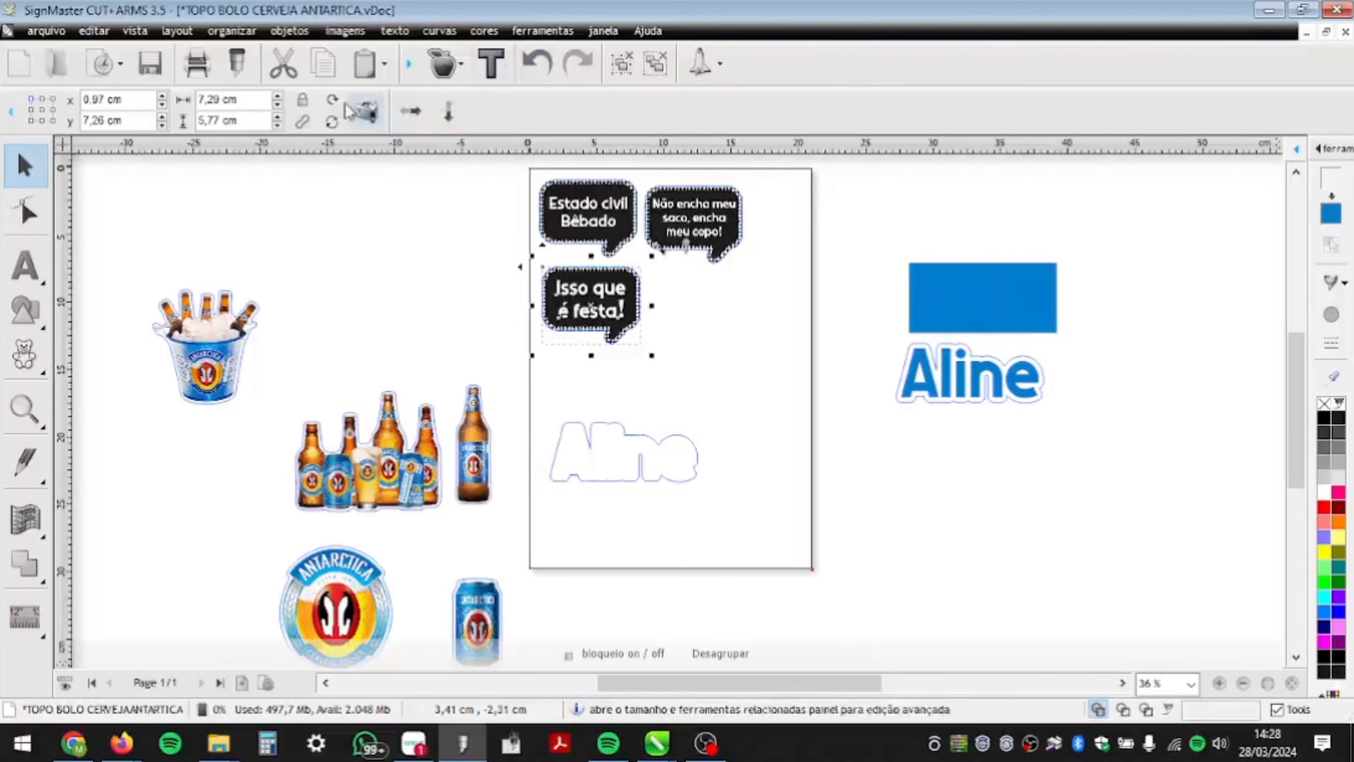
{"action": "left_click", "coordinate": [332, 99]}
{"action": "left_click_drag", "start_coordinate": [598, 304], "coordinate": [763, 239]}
{"action": "left_click", "coordinate": [677, 238]}
{"action": "left_click", "coordinate": [333, 99]}
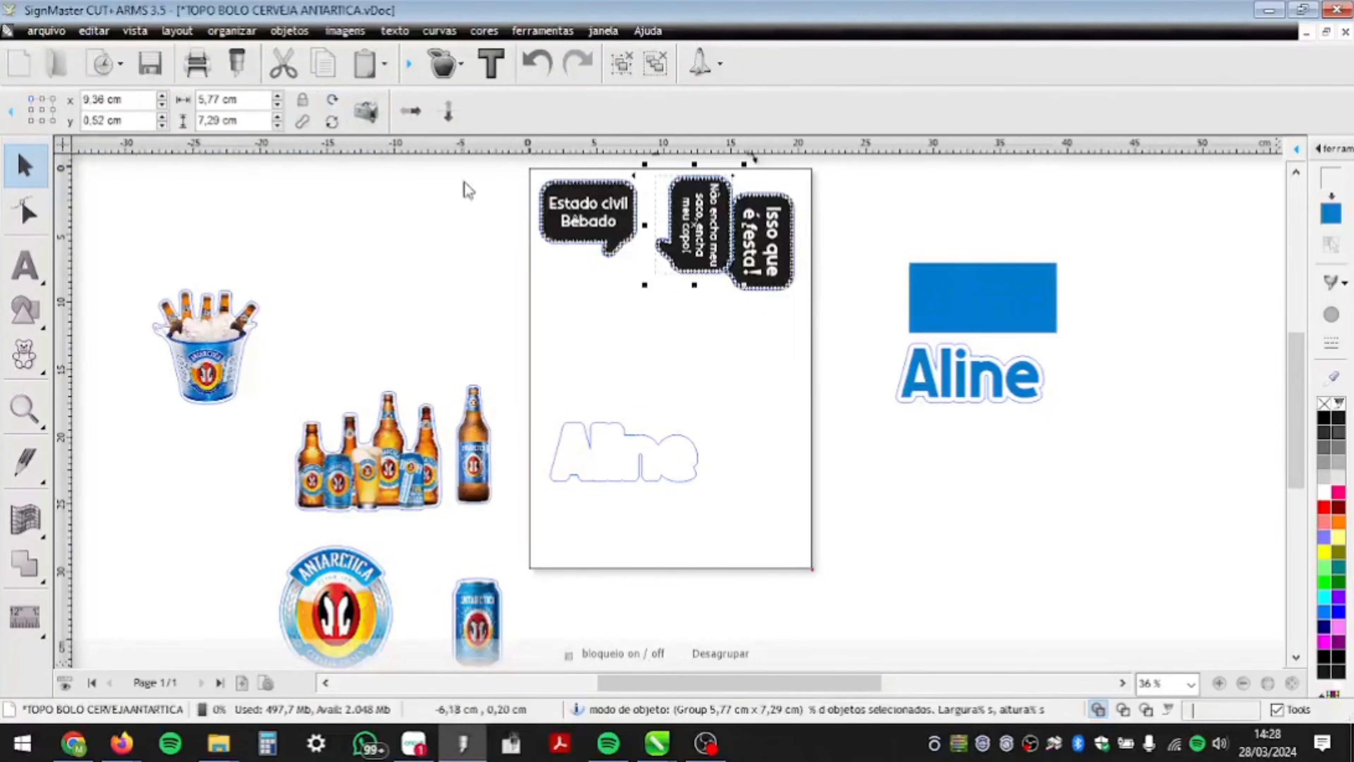
- Rotate the "Estado civil Bêbado" bubble 90° counterclockwise and arrange it between the other two bubbles in a row at the page's upper edge
{"action": "left_click_drag", "start_coordinate": [661, 211], "coordinate": [502, 294]}
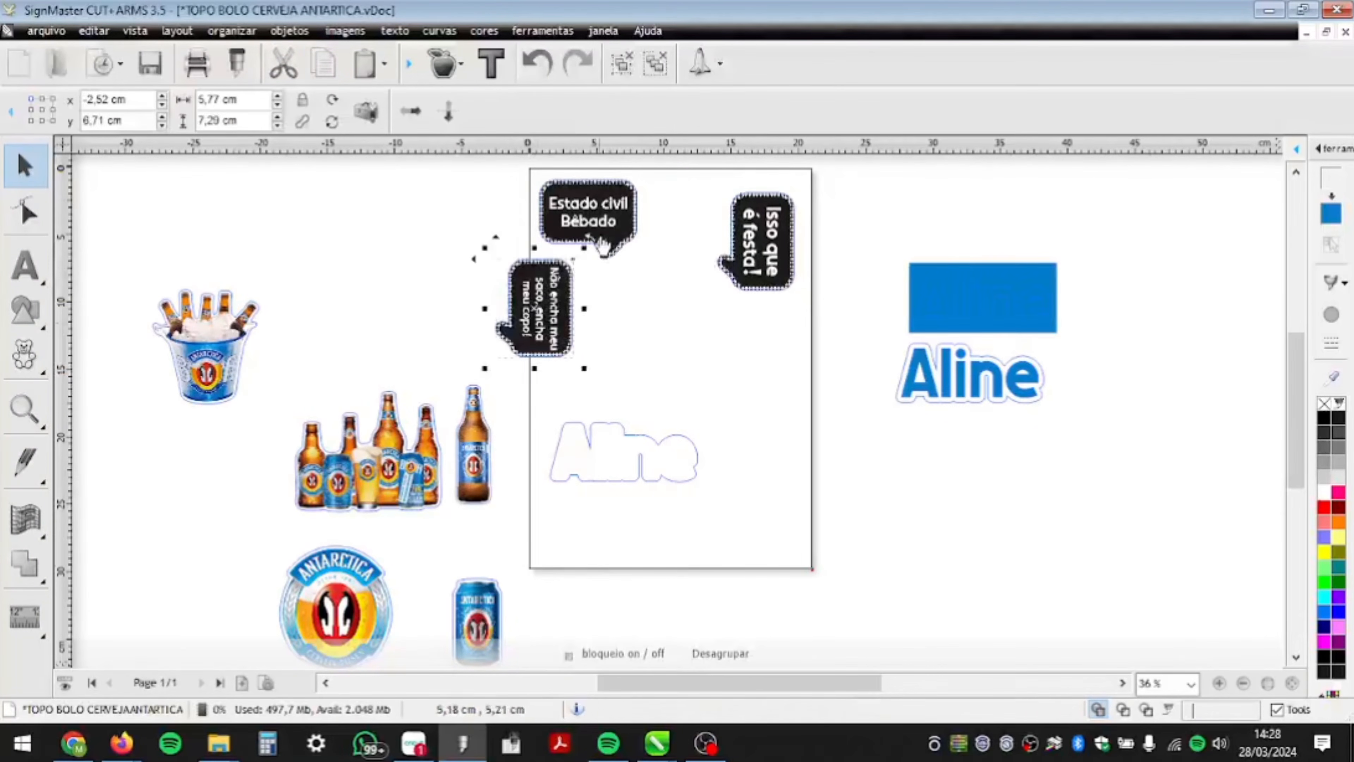
{"action": "left_click", "coordinate": [598, 237]}
{"action": "left_click", "coordinate": [333, 100]}
{"action": "left_click", "coordinate": [332, 100]}
{"action": "left_click", "coordinate": [332, 101]}
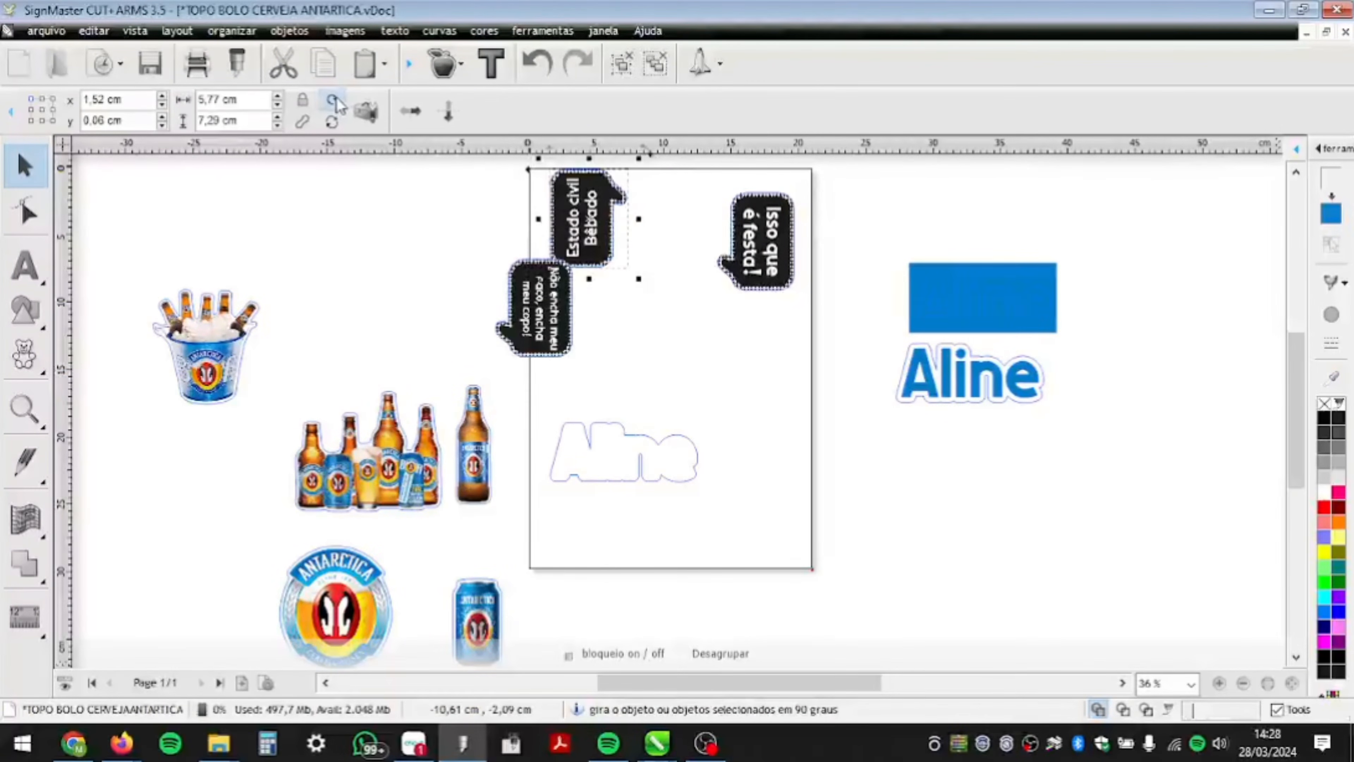
{"action": "left_click_drag", "start_coordinate": [591, 212], "coordinate": [688, 232]}
{"action": "left_click_drag", "start_coordinate": [533, 288], "coordinate": [586, 218]}
- Align the three speech bubbles on a common horizontal centre line and group them
{"action": "left_click_drag", "start_coordinate": [815, 329], "coordinate": [502, 187]}
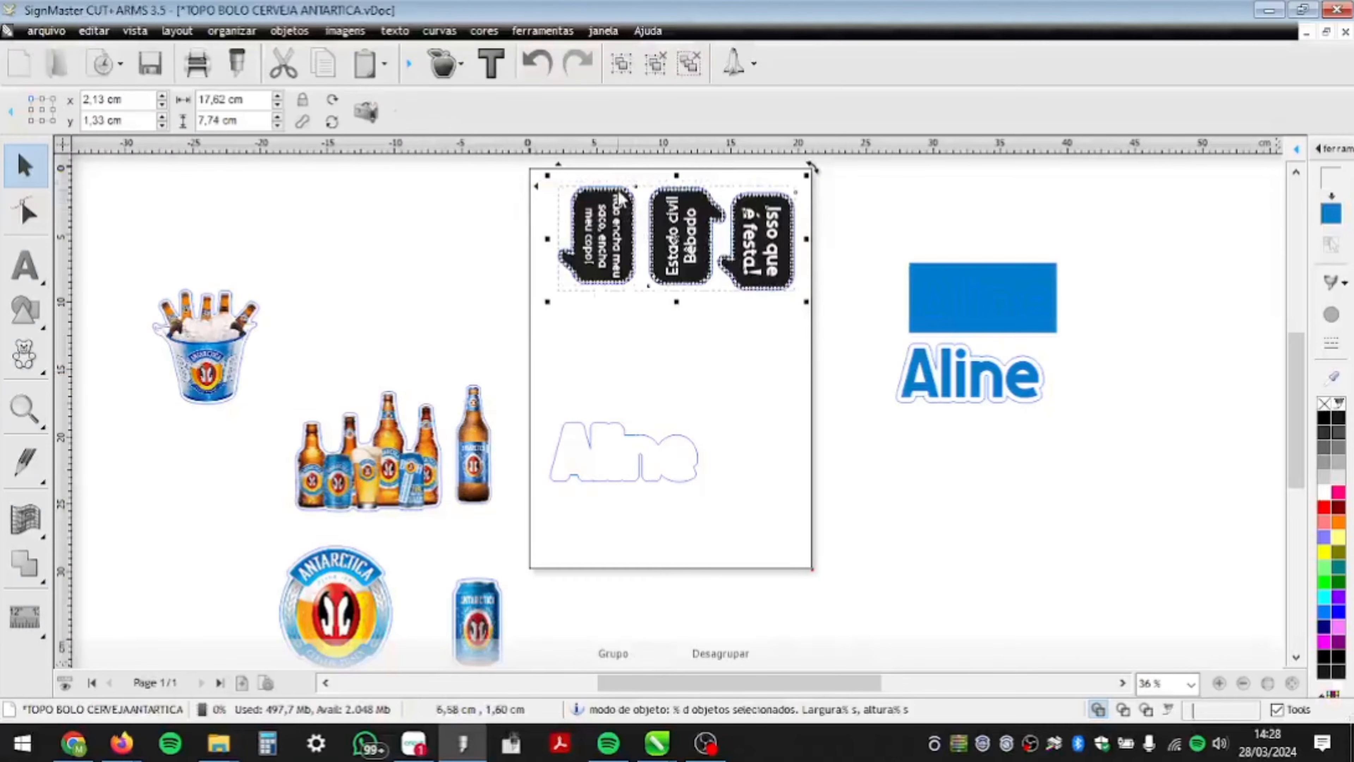
{"action": "left_click_drag", "start_coordinate": [825, 346], "coordinate": [501, 224]}
{"action": "key", "text": "e"}
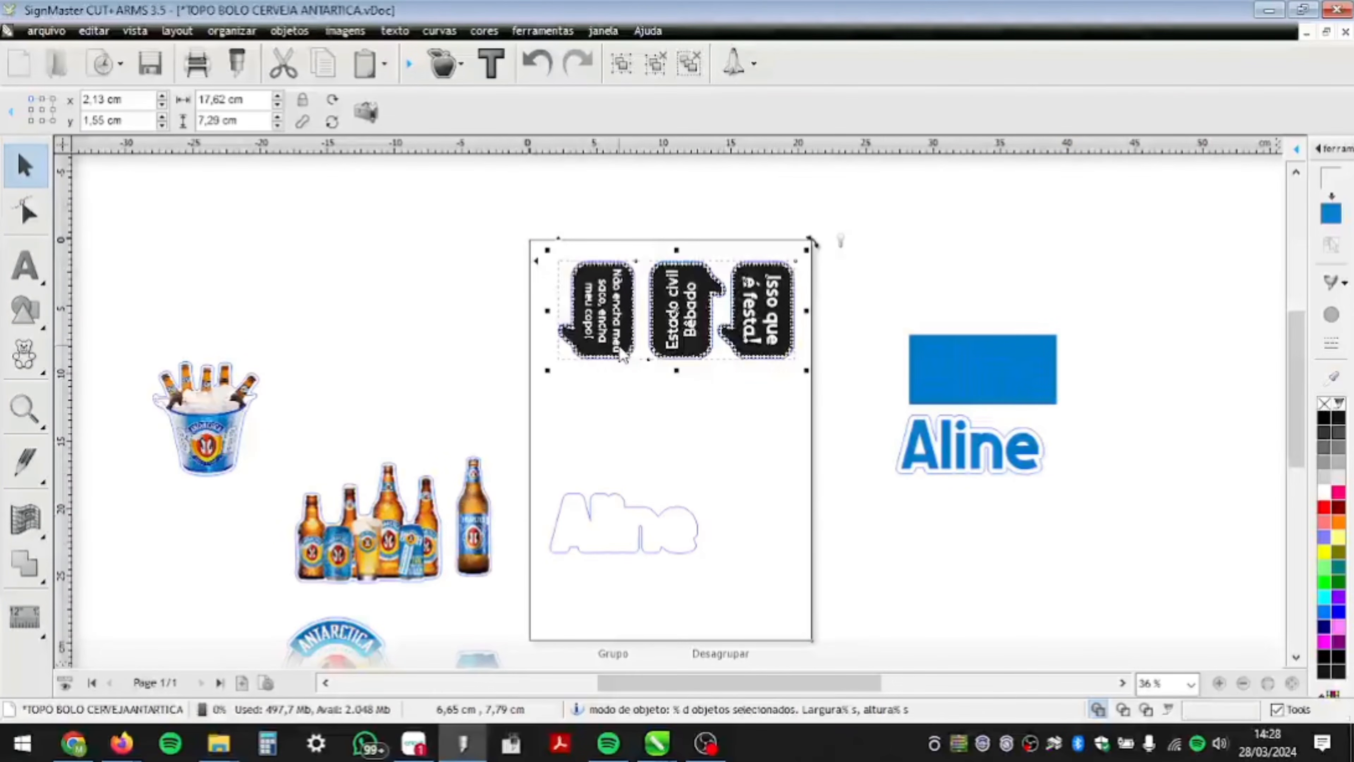
{"action": "left_click_drag", "start_coordinate": [829, 414], "coordinate": [517, 208]}
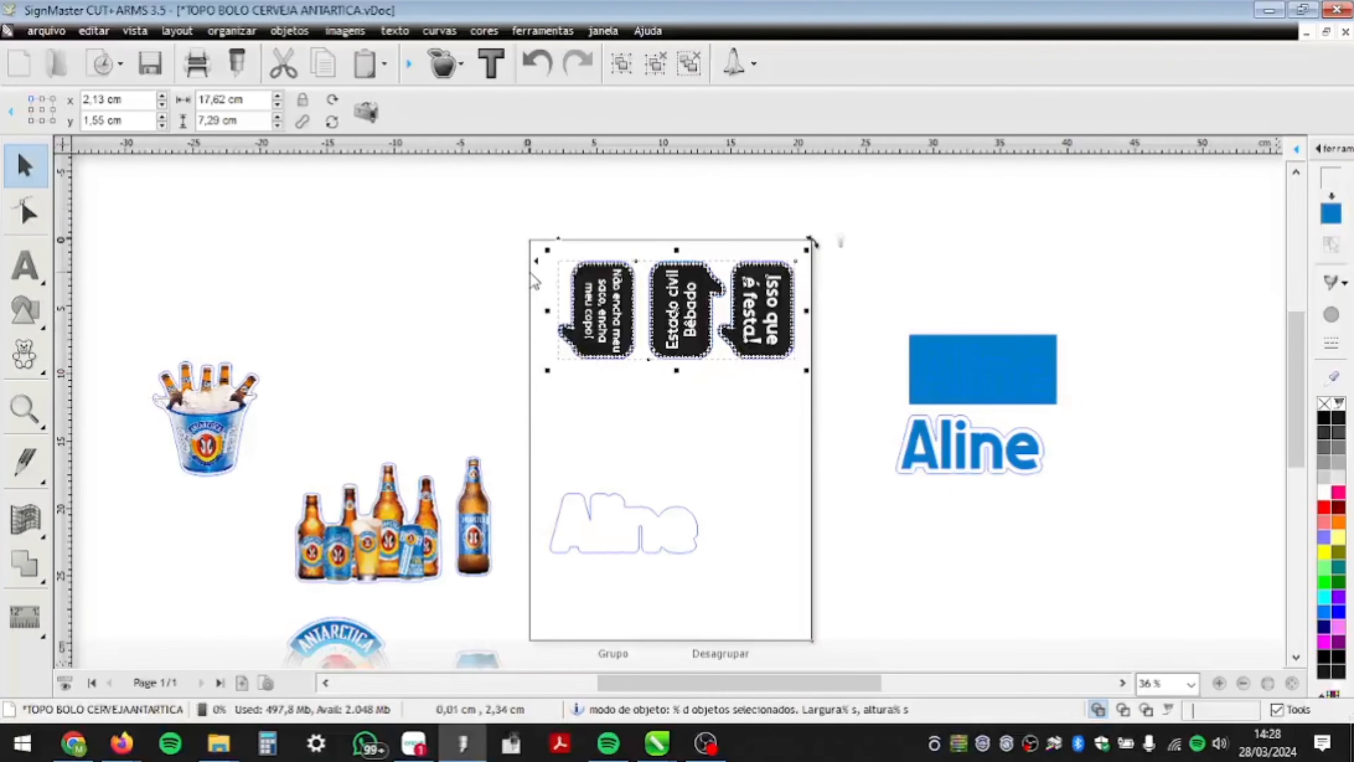
{"action": "left_click", "coordinate": [637, 427]}
{"action": "left_click_drag", "start_coordinate": [835, 415], "coordinate": [493, 212]}
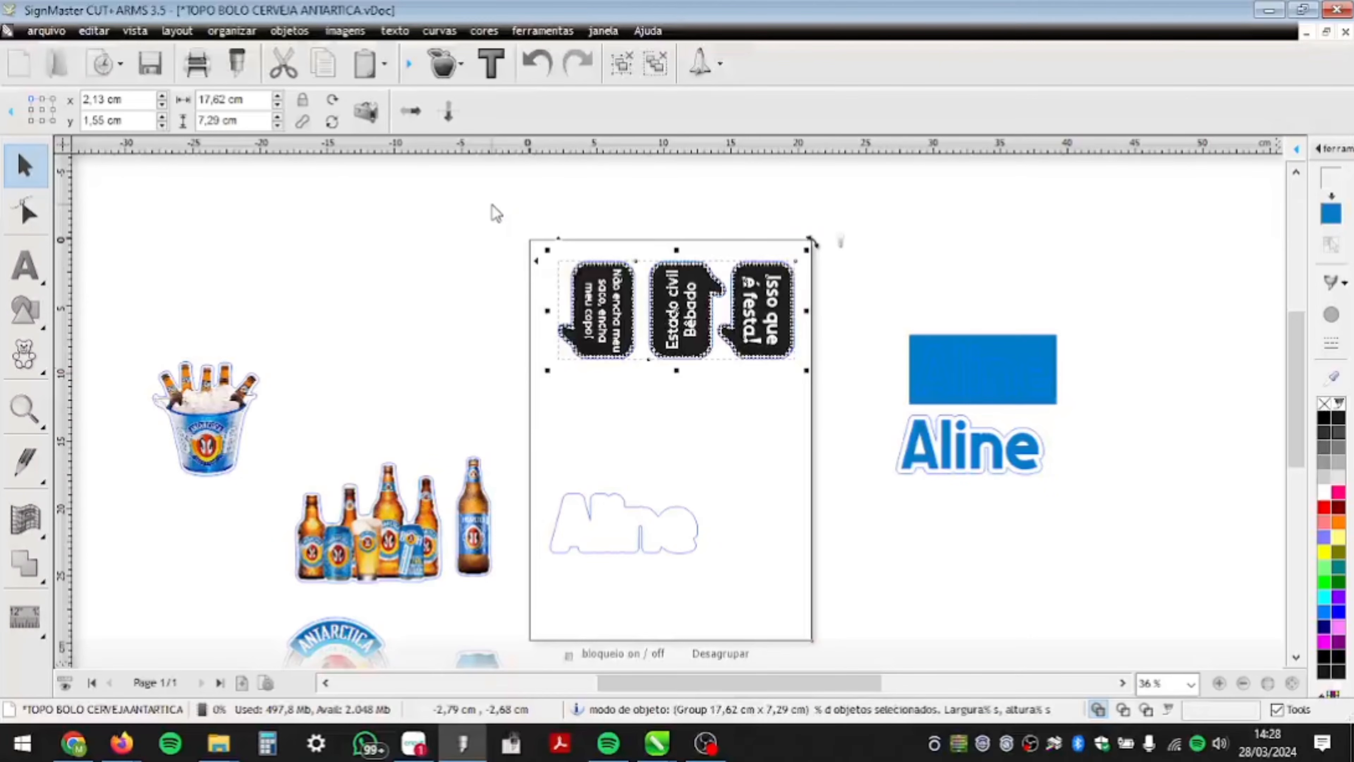
- Move the bubble group to X 1,69 cm, Y 1,80 cm near the page's upper edge
{"action": "left_click", "coordinate": [608, 447]}
{"action": "left_click_drag", "start_coordinate": [619, 327], "coordinate": [607, 285]}
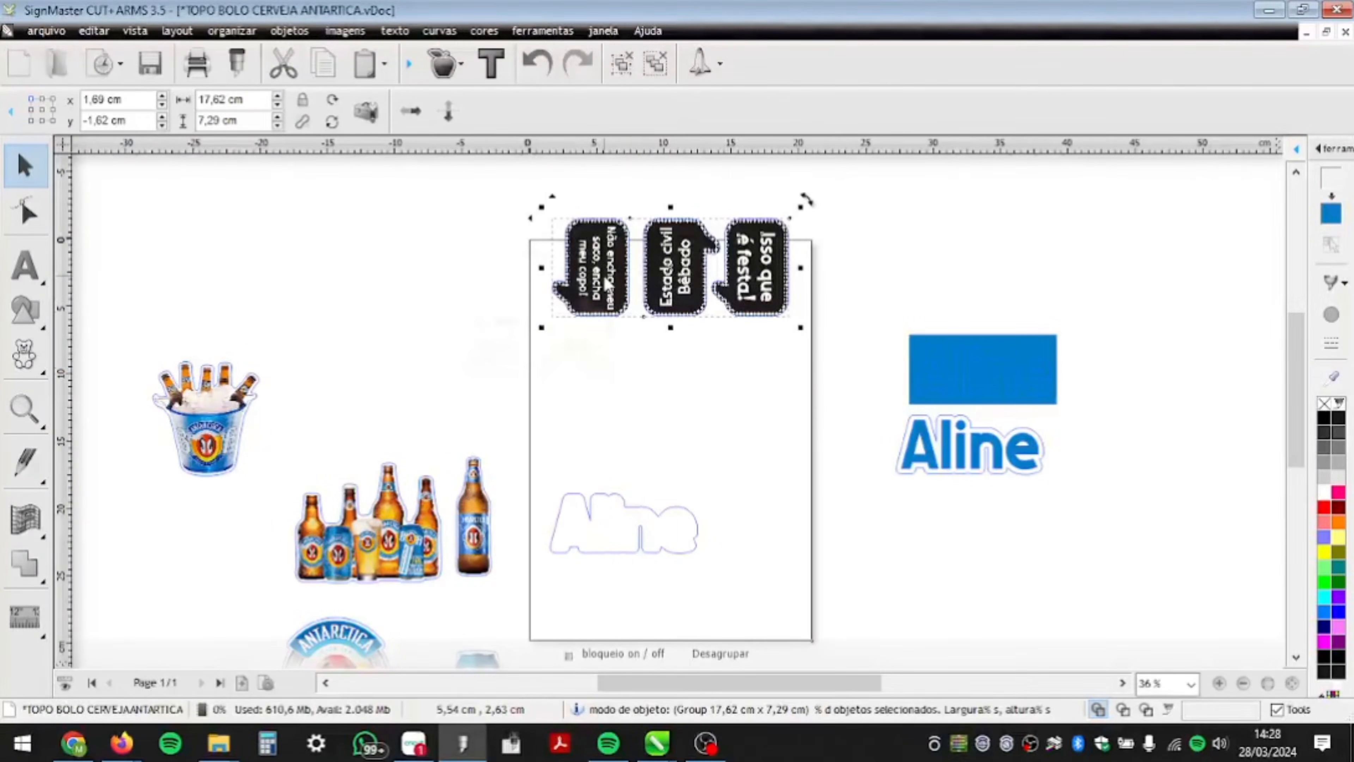
{"action": "key", "text": "ctrl+z"}
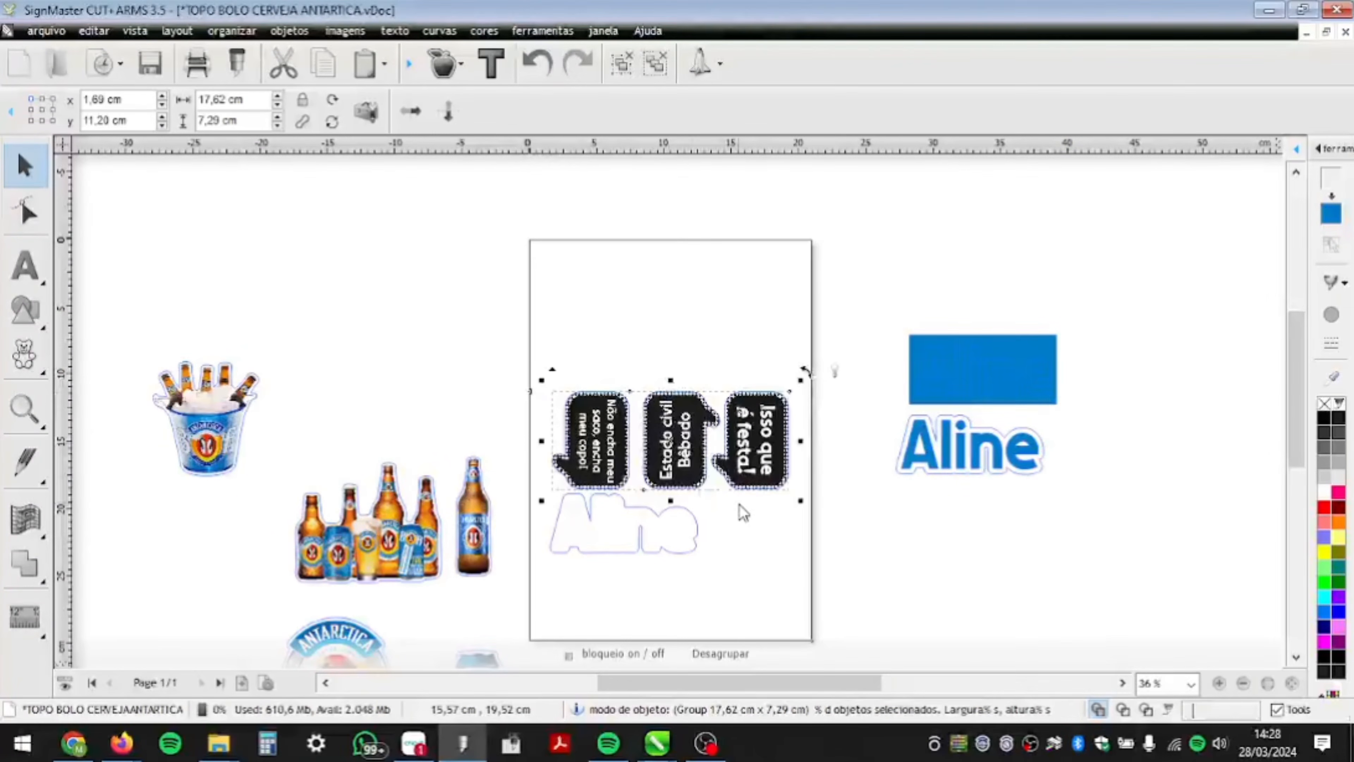
{"action": "key", "text": "Up"}
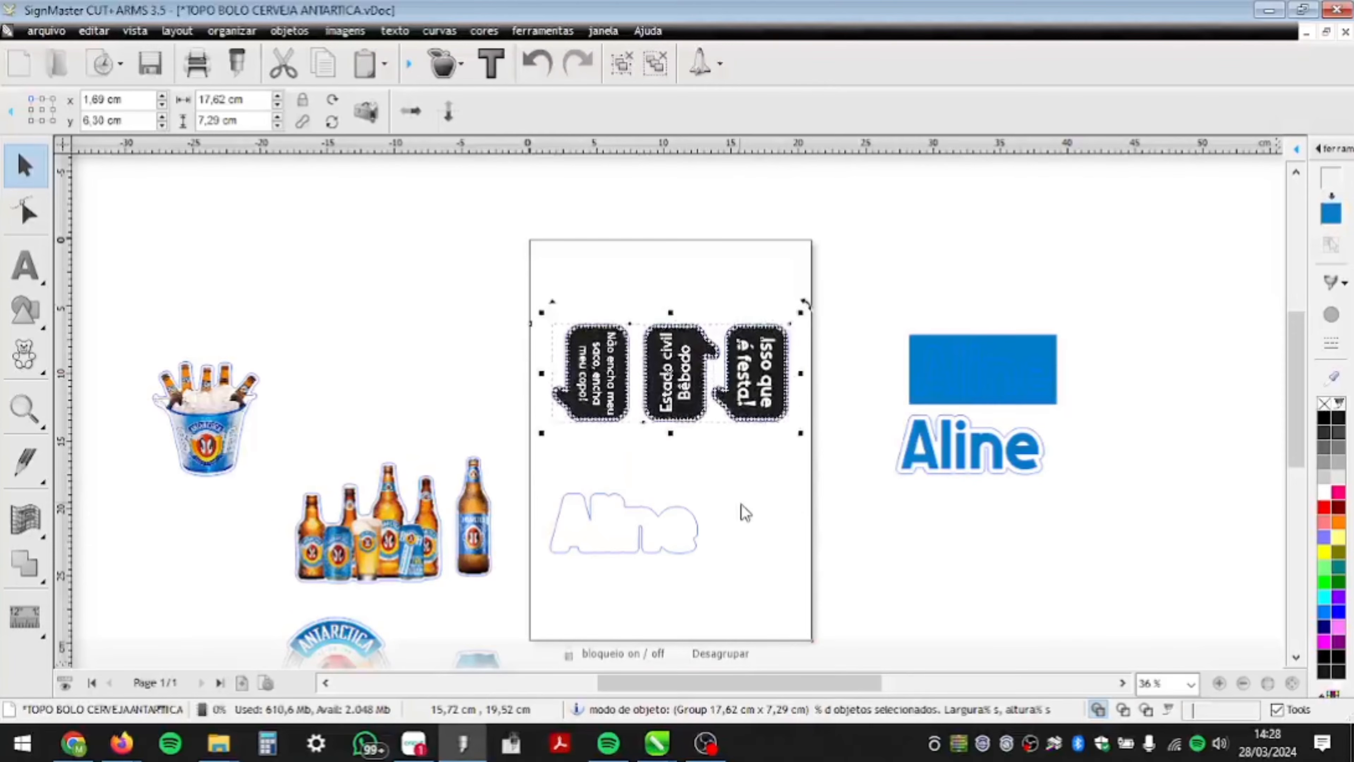
{"action": "key", "text": "Up"}
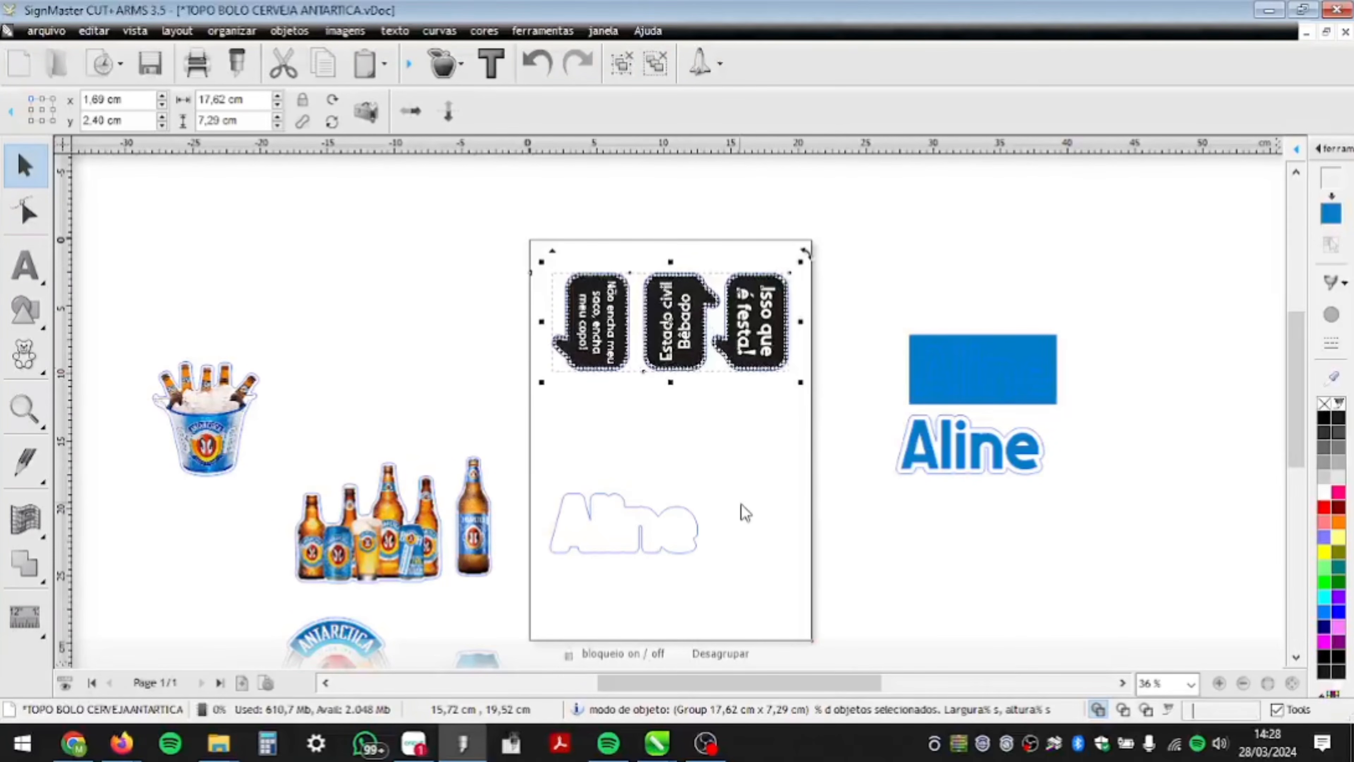
{"action": "key", "text": "Up"}
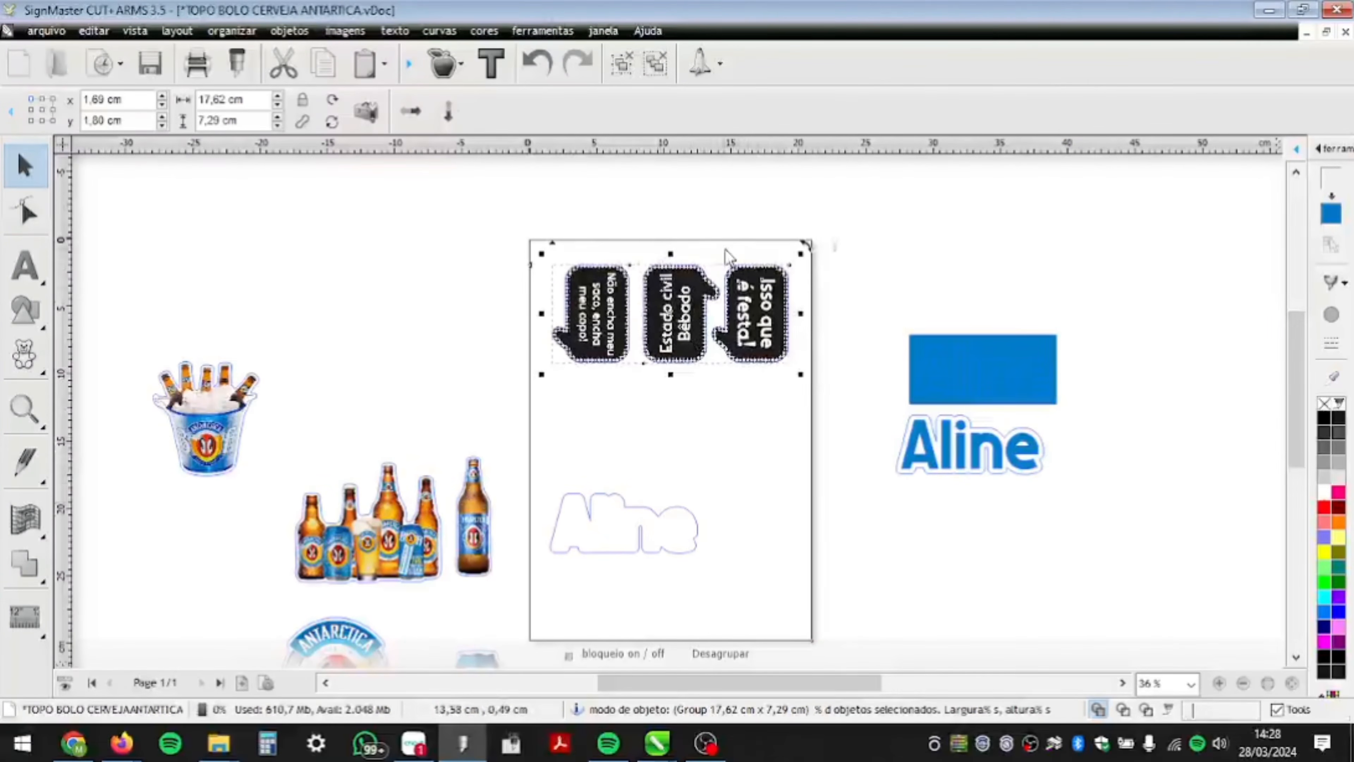
{"action": "left_click", "coordinate": [626, 204]}
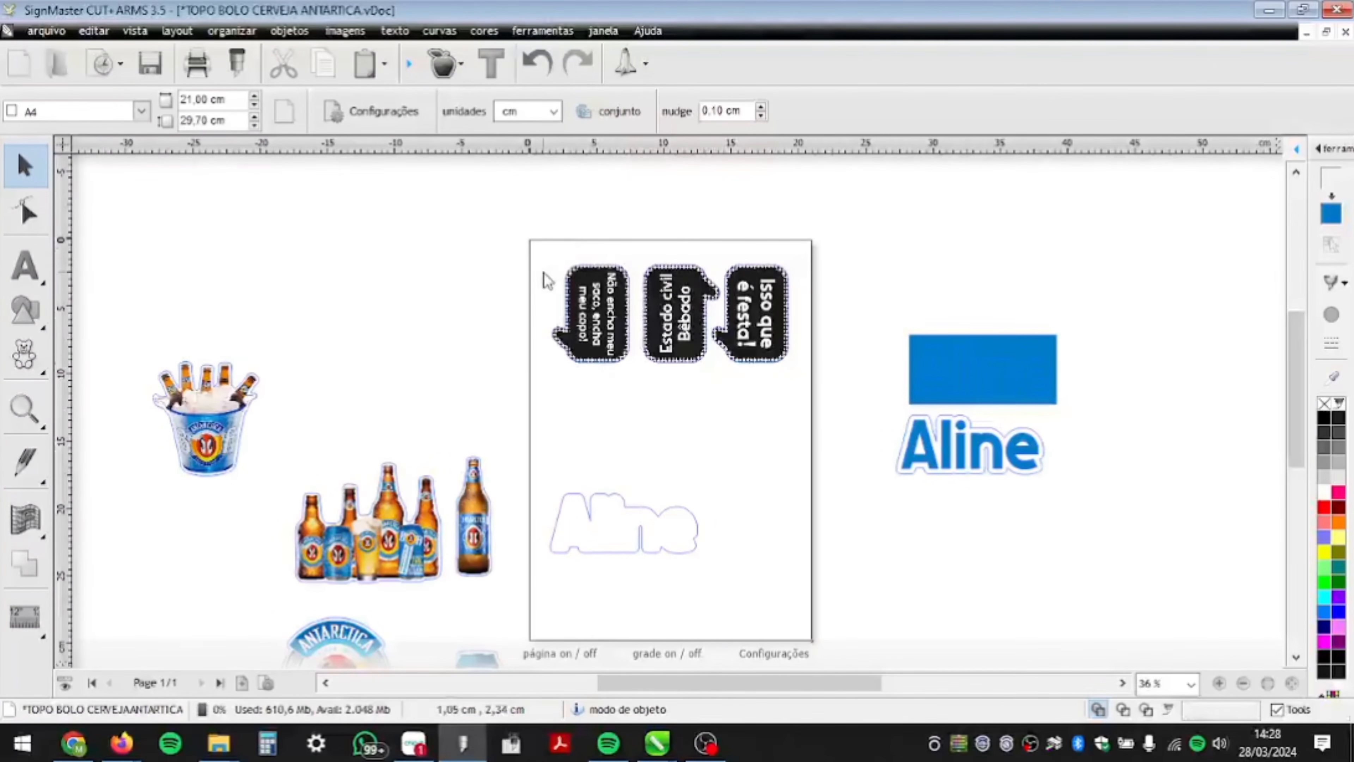
- Open the contour cut assistant and enable page marks in the print options
{"action": "left_click", "coordinate": [460, 64]}
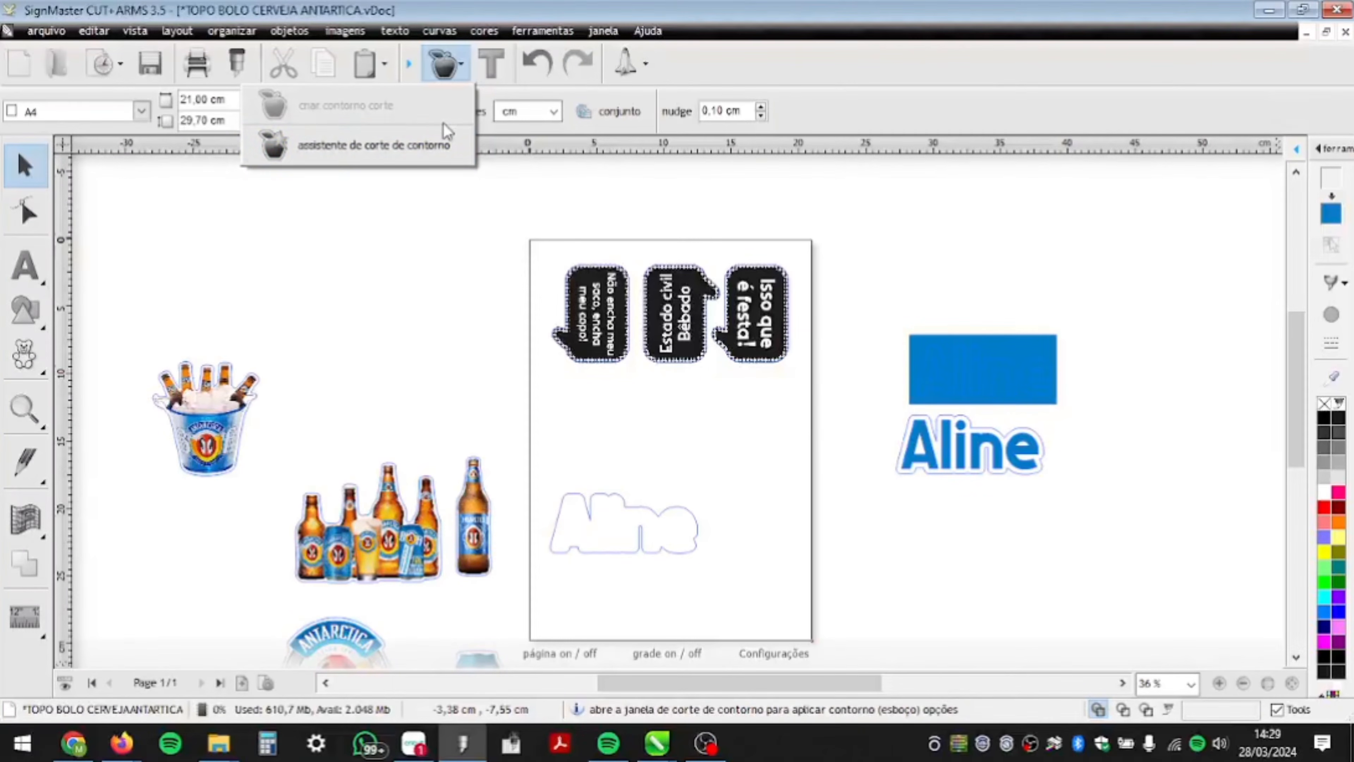
{"action": "left_click", "coordinate": [302, 156]}
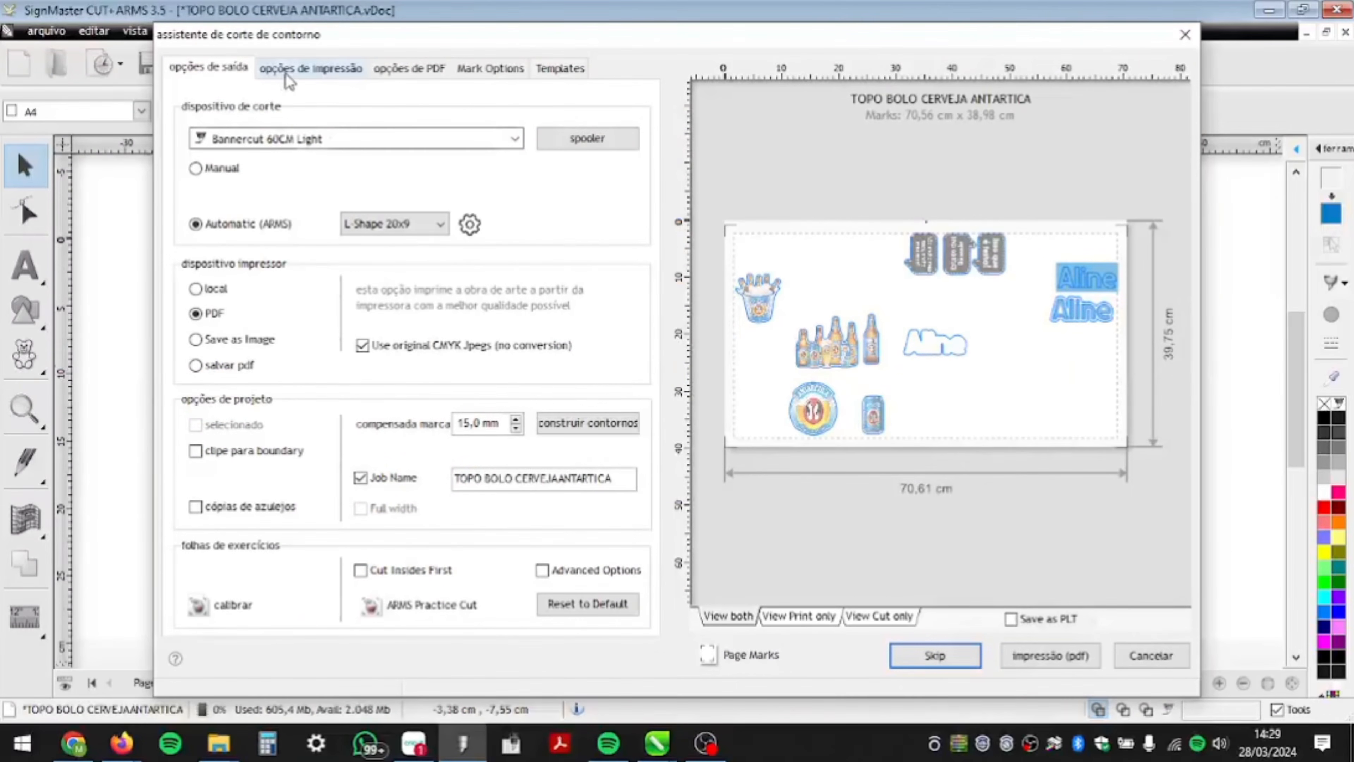
{"action": "left_click", "coordinate": [296, 79]}
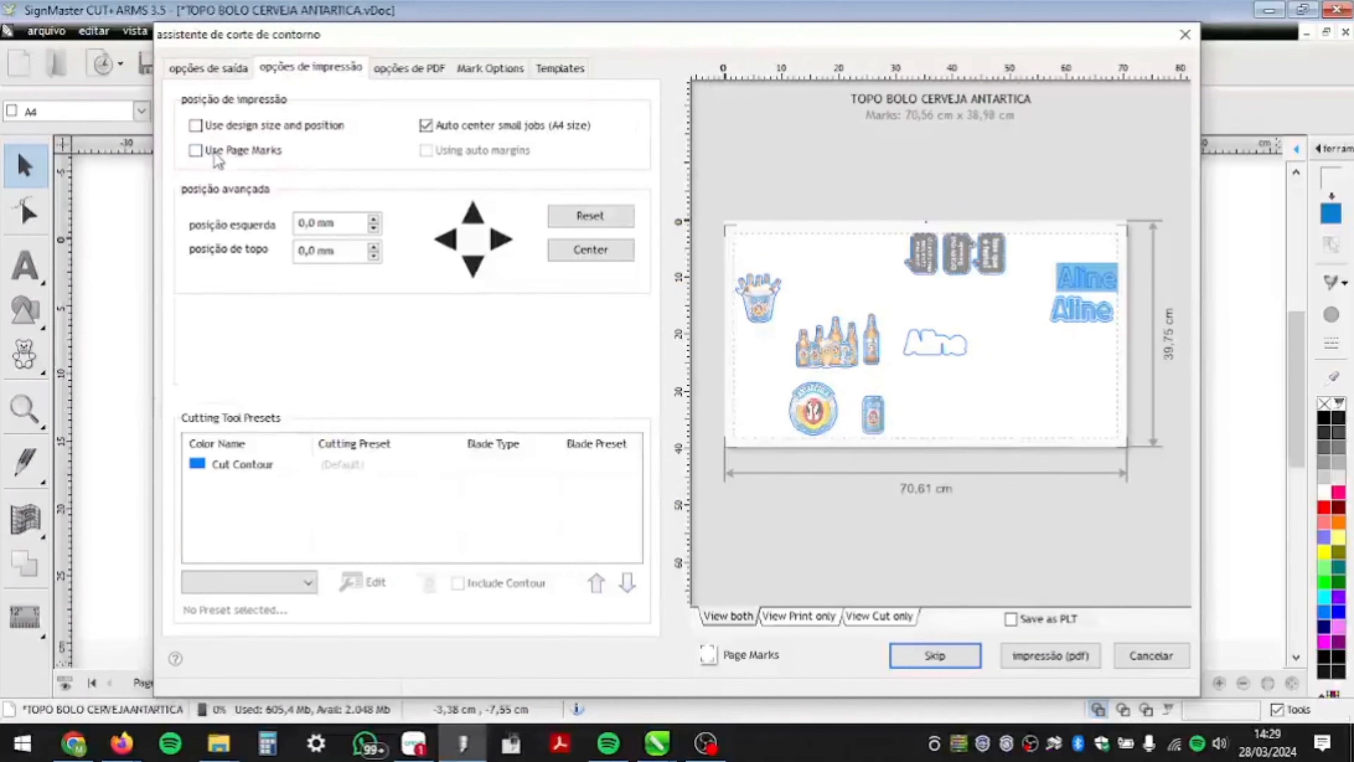
{"action": "left_click", "coordinate": [196, 152]}
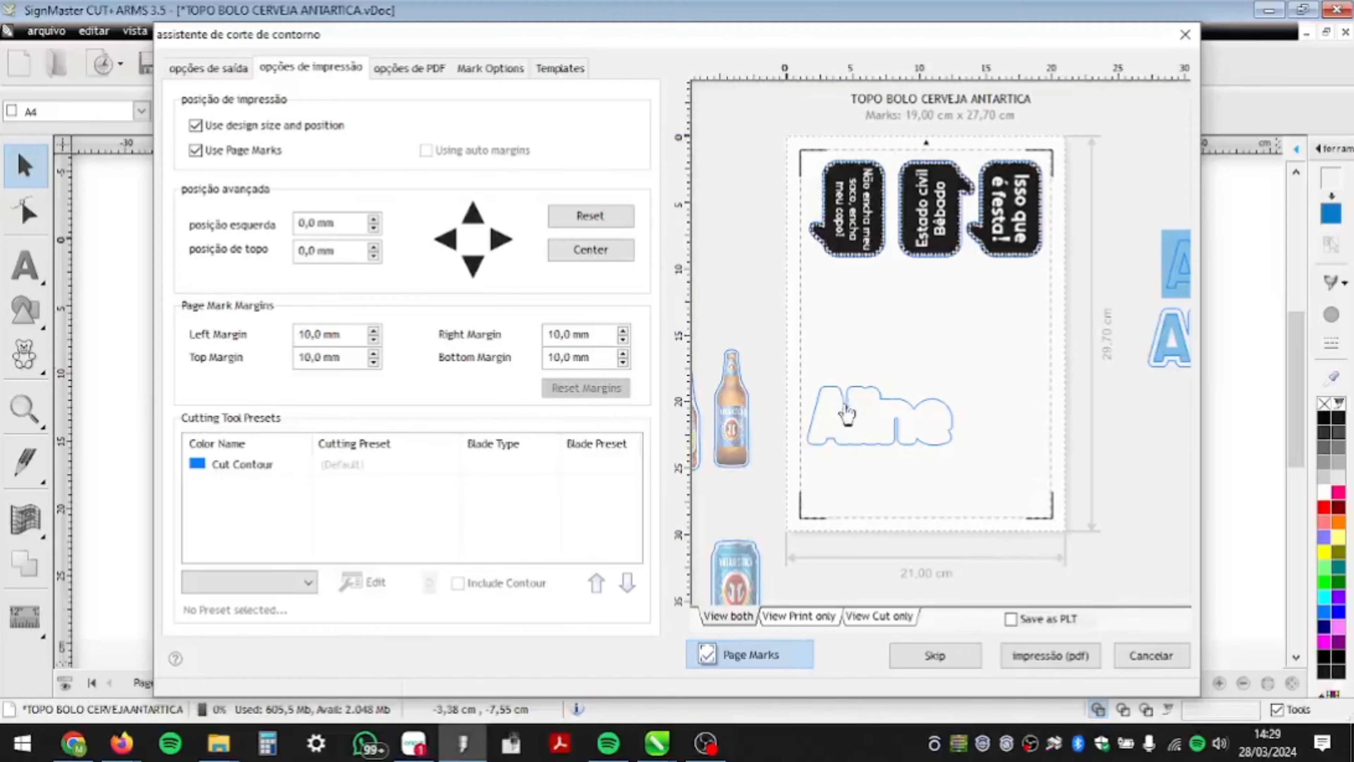
- Preview the L-Shape, L-Shape 9x9, L-Multi+1 and CCD automatic registration marks on the page, returning to L-Shape 20x9
{"action": "left_click", "coordinate": [227, 71]}
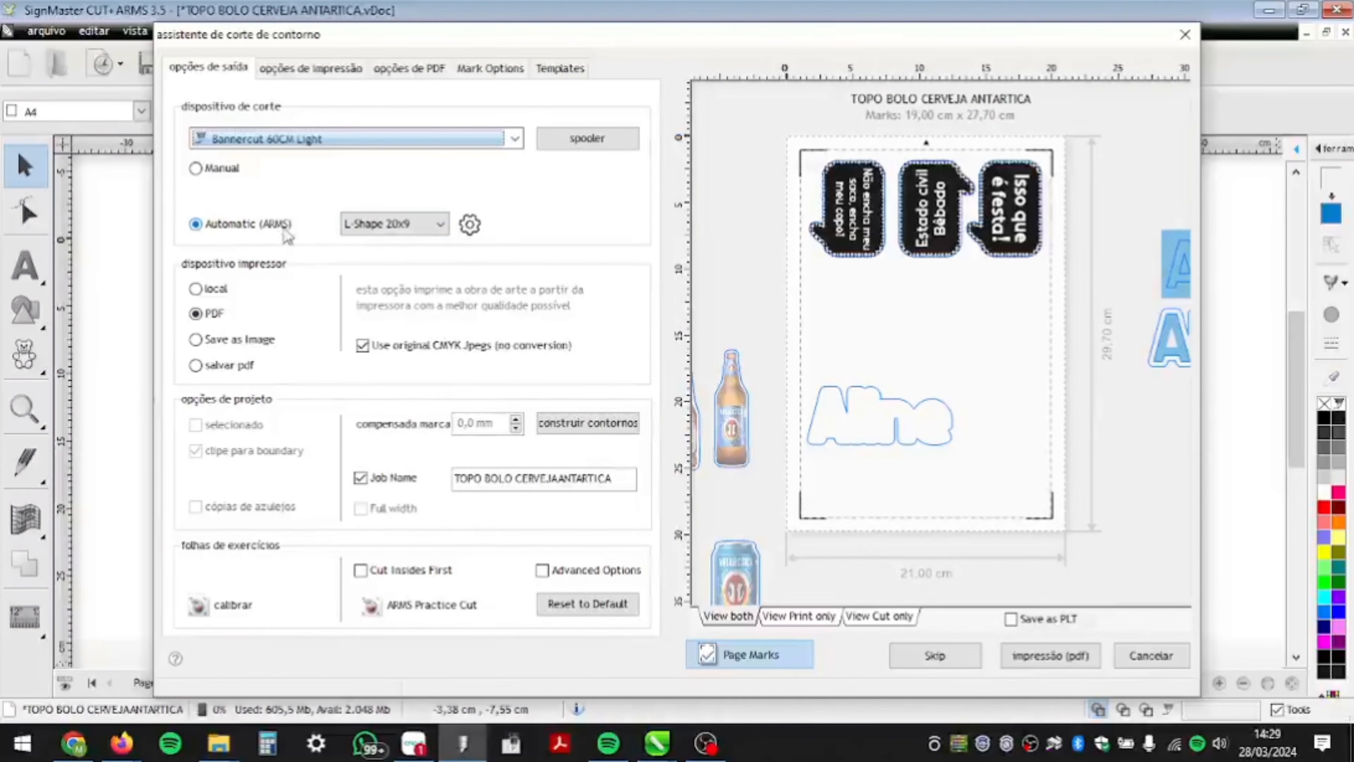
{"action": "left_click", "coordinate": [391, 224]}
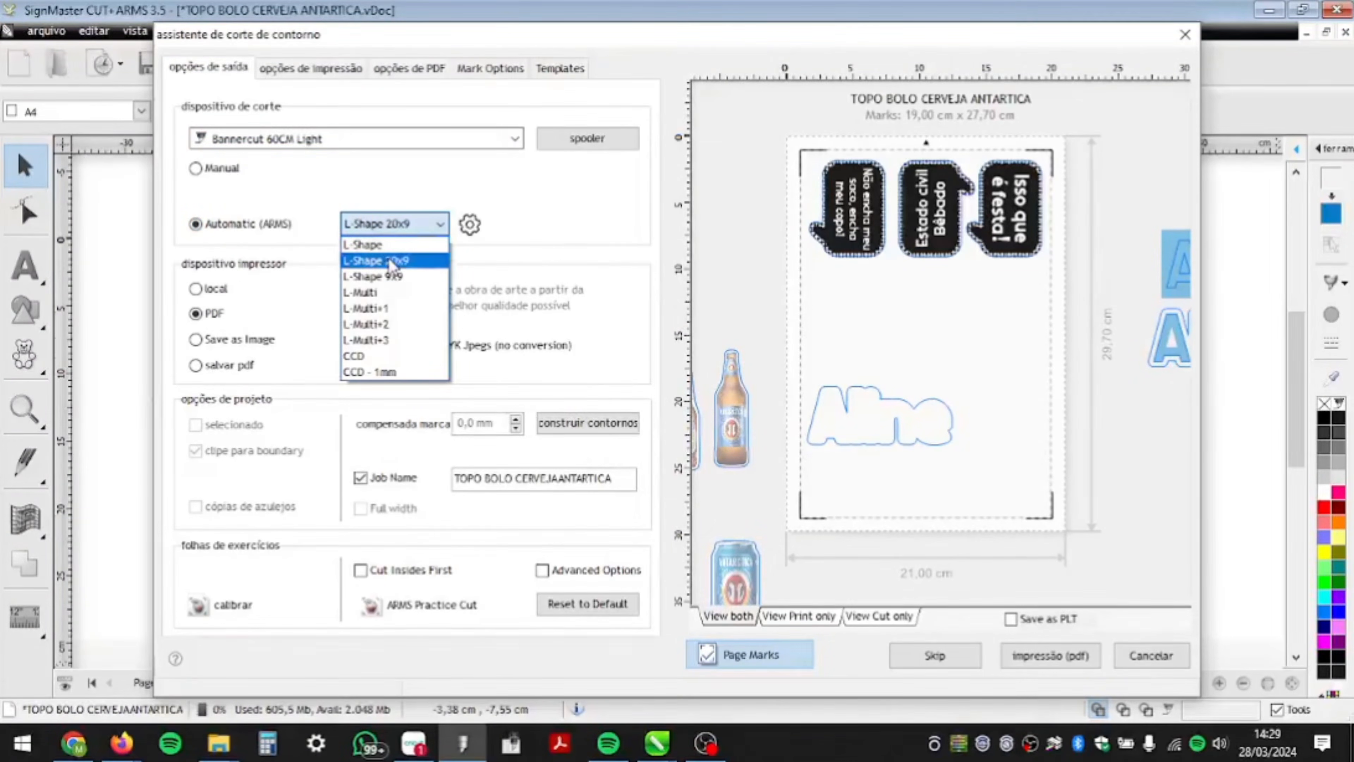
{"action": "left_click", "coordinate": [388, 247]}
{"action": "left_click", "coordinate": [408, 226]}
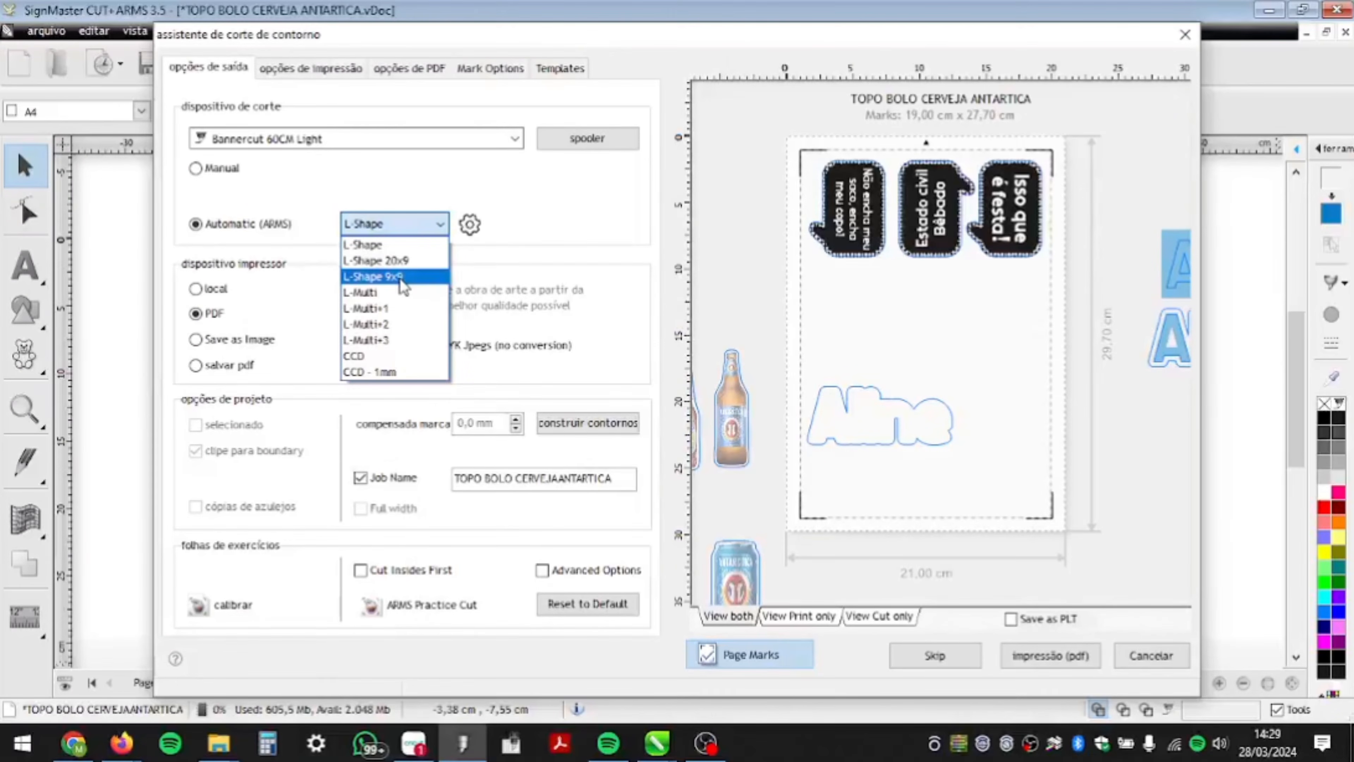
{"action": "left_click", "coordinate": [402, 279]}
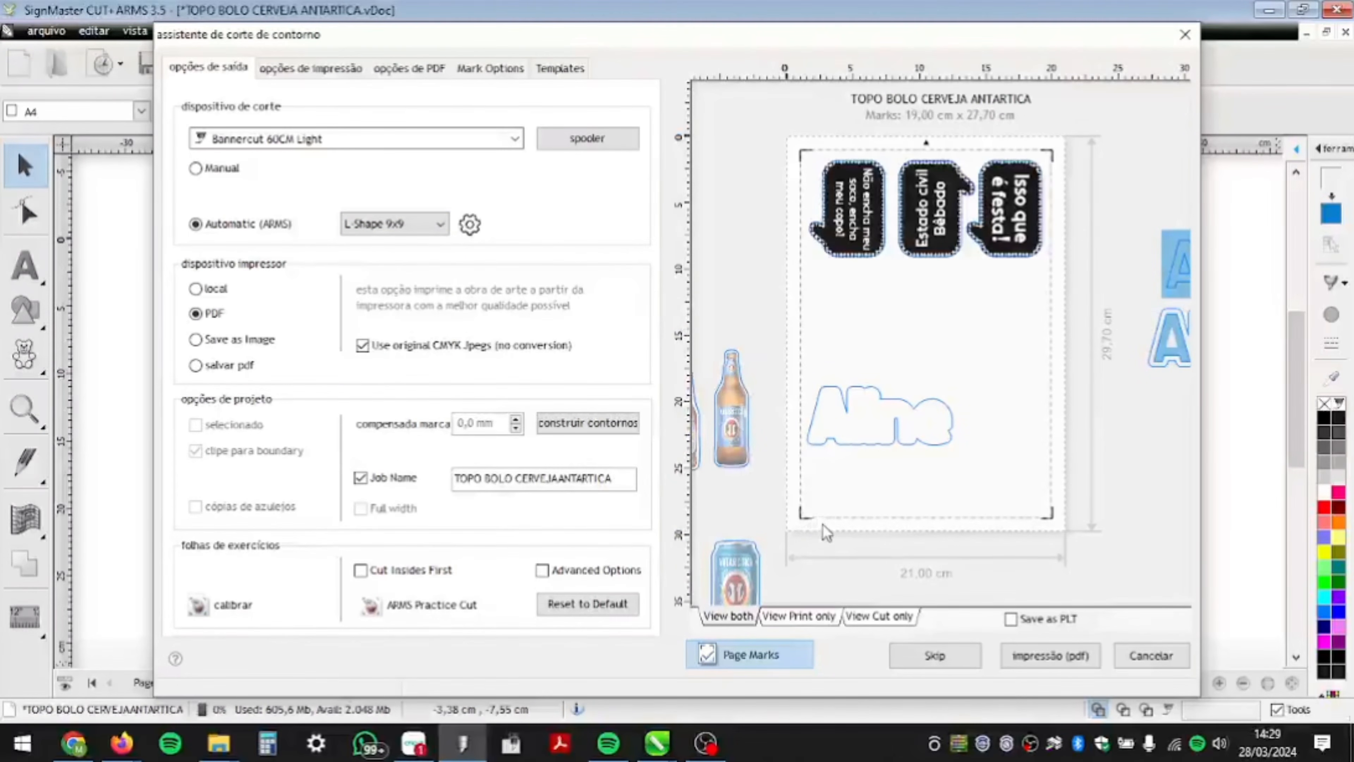
{"action": "left_click", "coordinate": [450, 227]}
{"action": "left_click", "coordinate": [399, 315]}
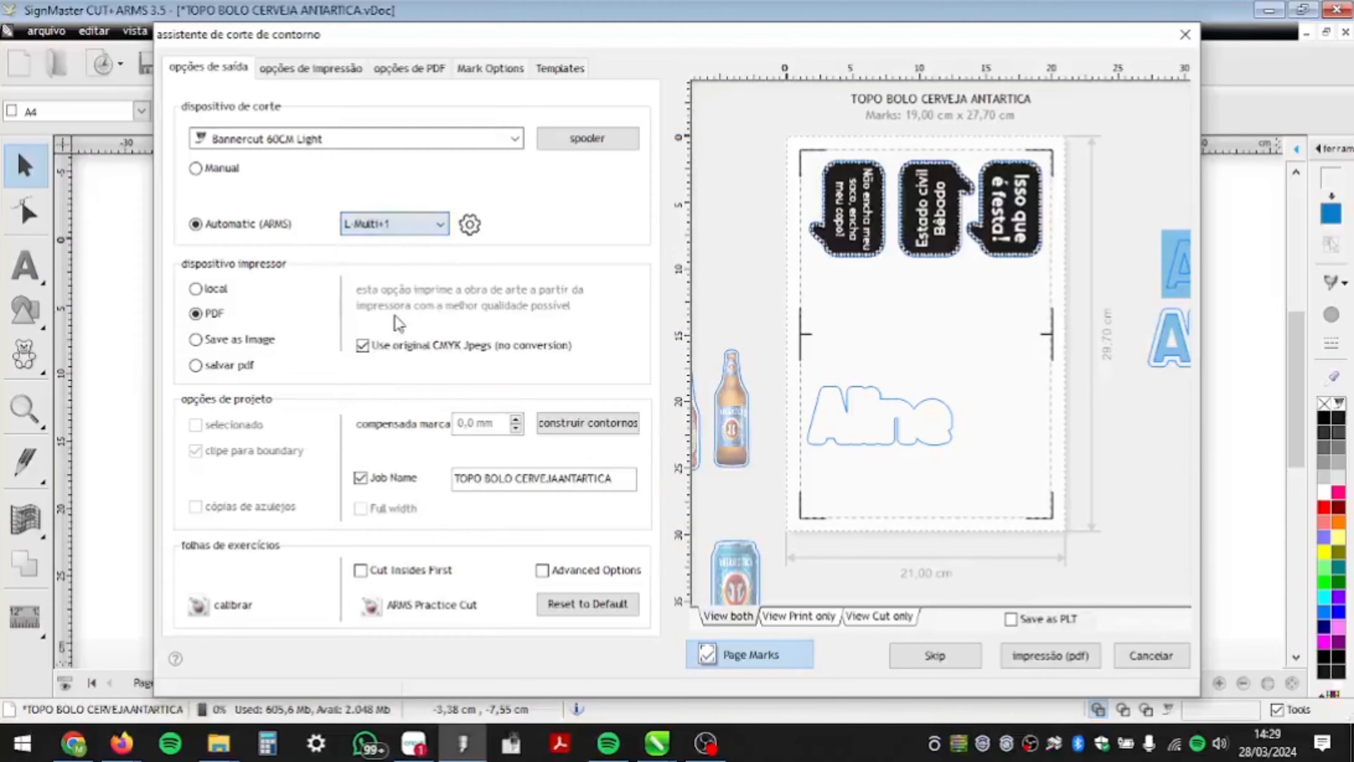
{"action": "left_click", "coordinate": [432, 224]}
{"action": "left_click", "coordinate": [410, 365]}
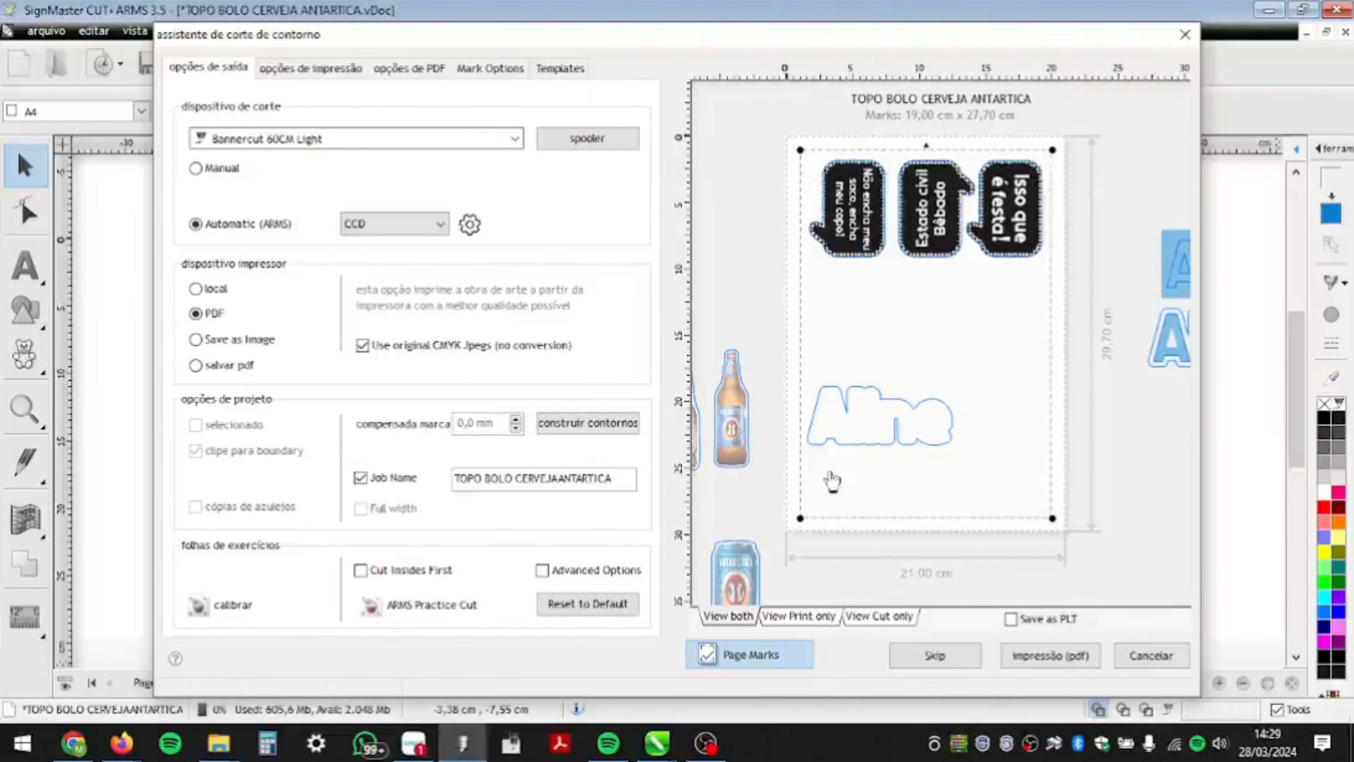
{"action": "left_click", "coordinate": [431, 222]}
{"action": "left_click", "coordinate": [417, 263]}
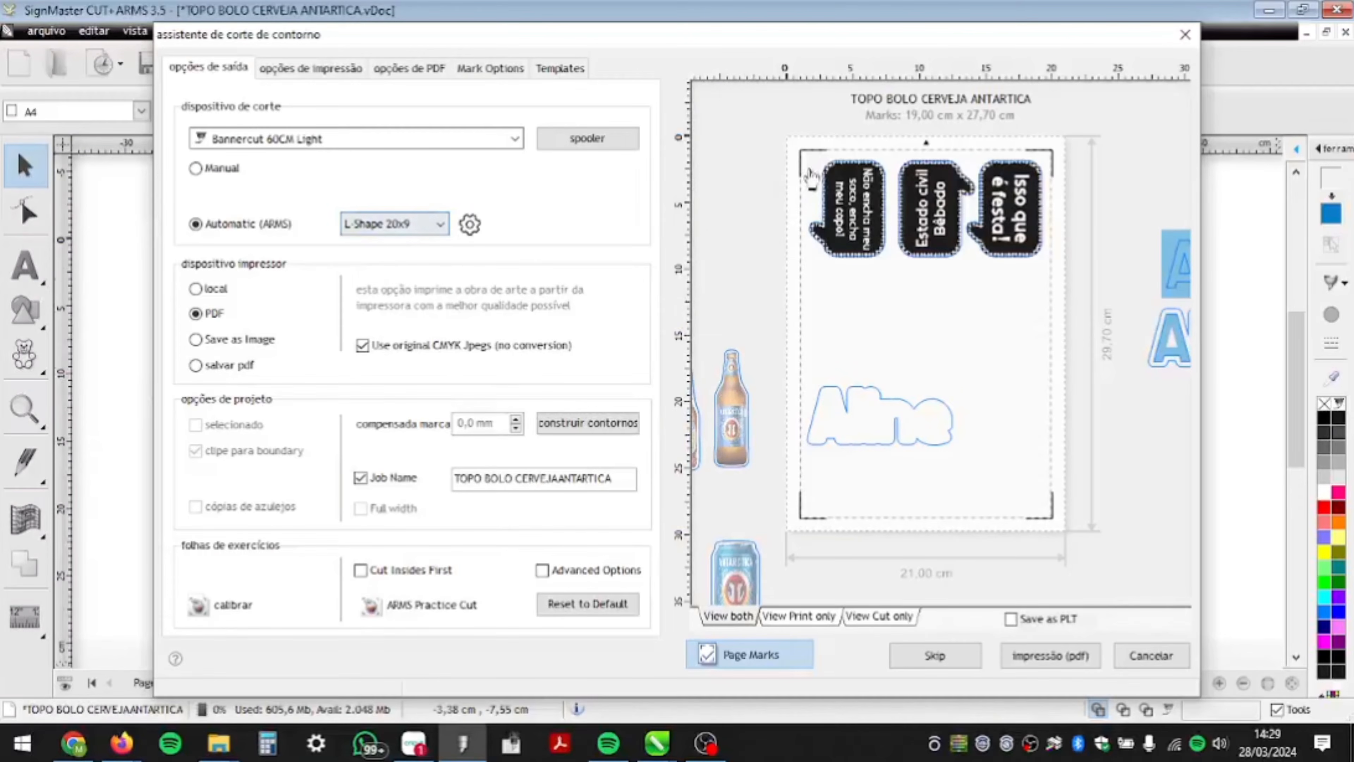
- Compare the L-Shape 9x9 marks with L-Shape 20x9, keep L-Shape 20x9 and close the contour cut assistant
{"action": "left_click", "coordinate": [440, 224]}
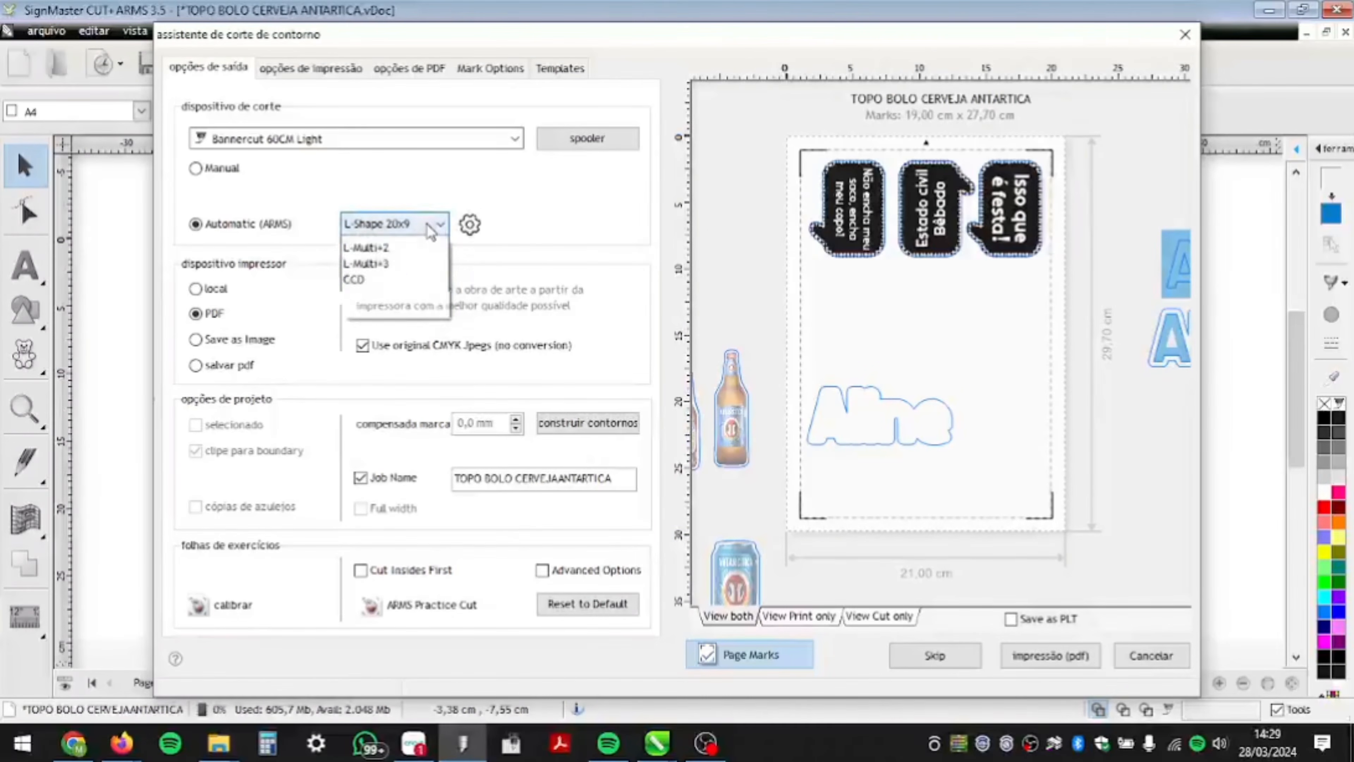
{"action": "left_click", "coordinate": [413, 275]}
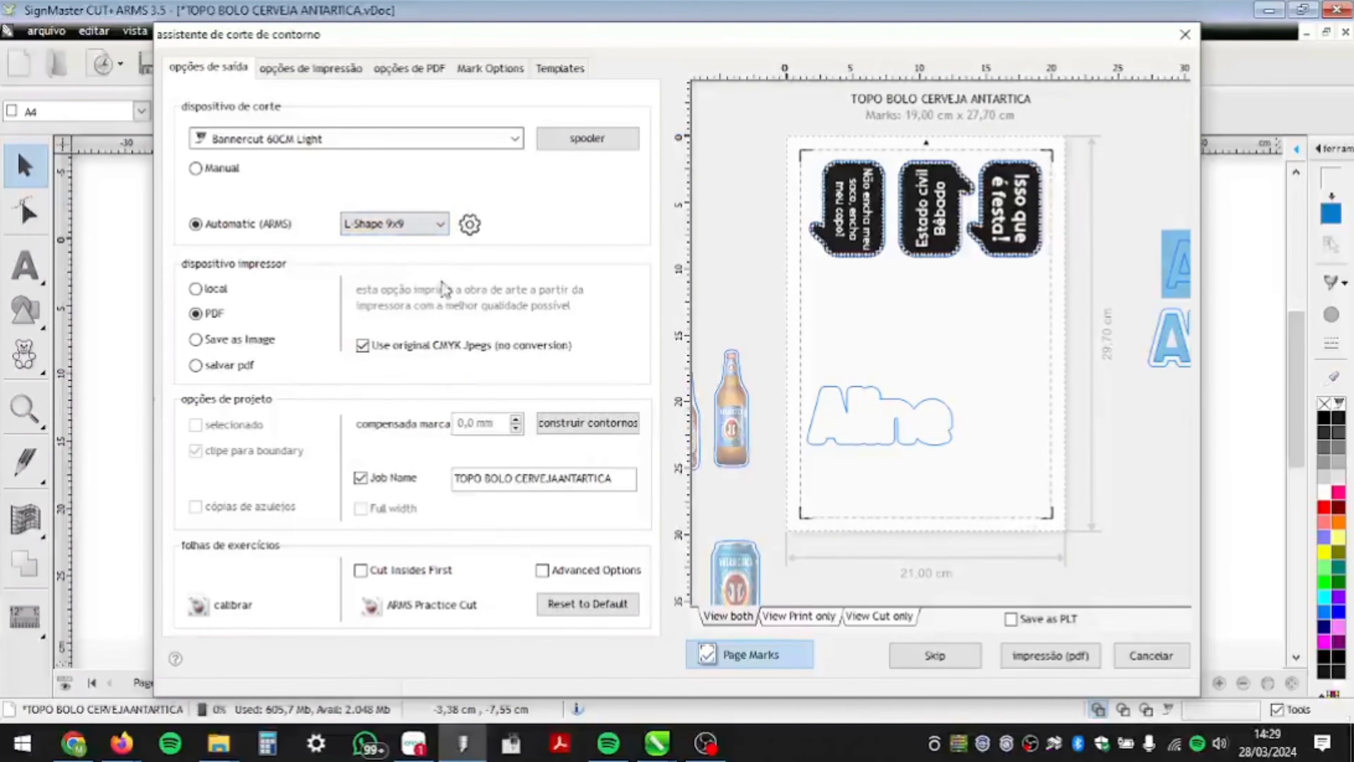
{"action": "left_click", "coordinate": [409, 229]}
{"action": "left_click", "coordinate": [403, 263]}
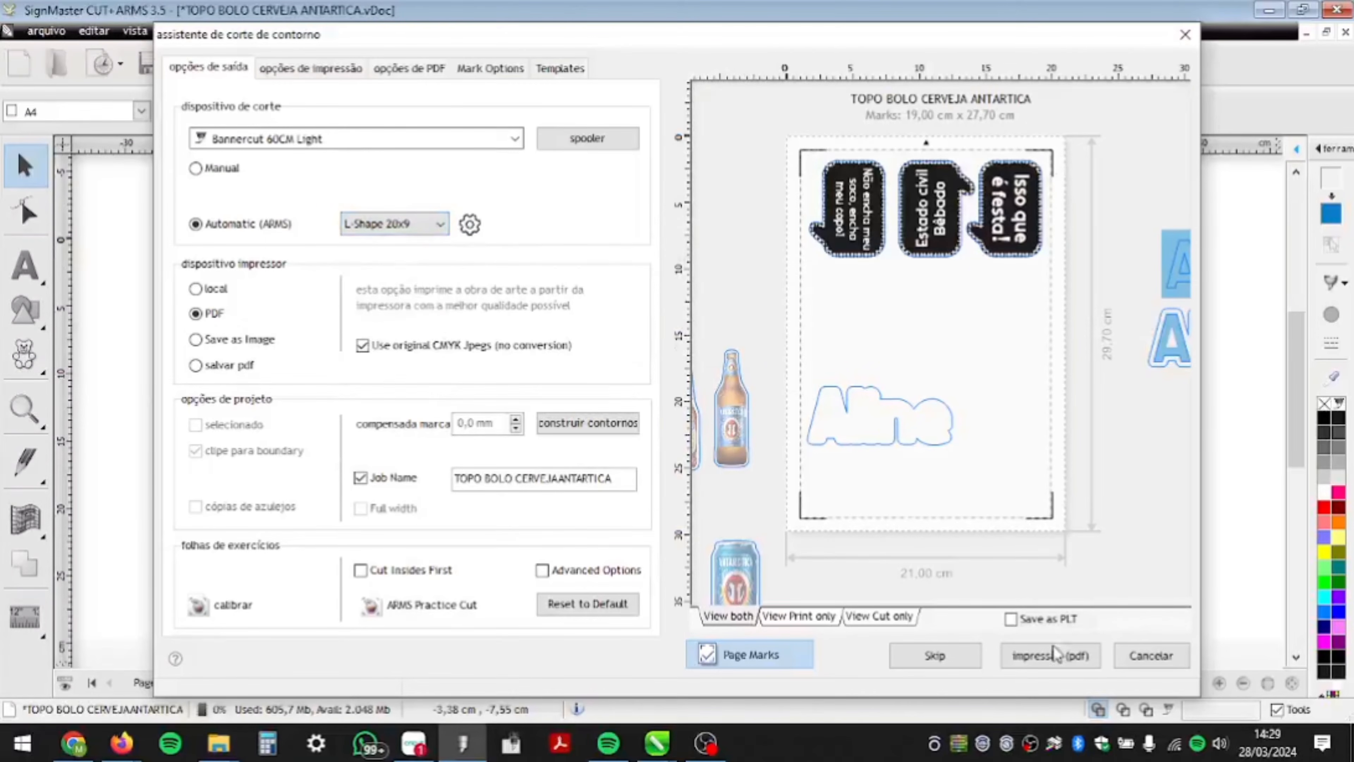
{"action": "left_click", "coordinate": [1162, 651]}
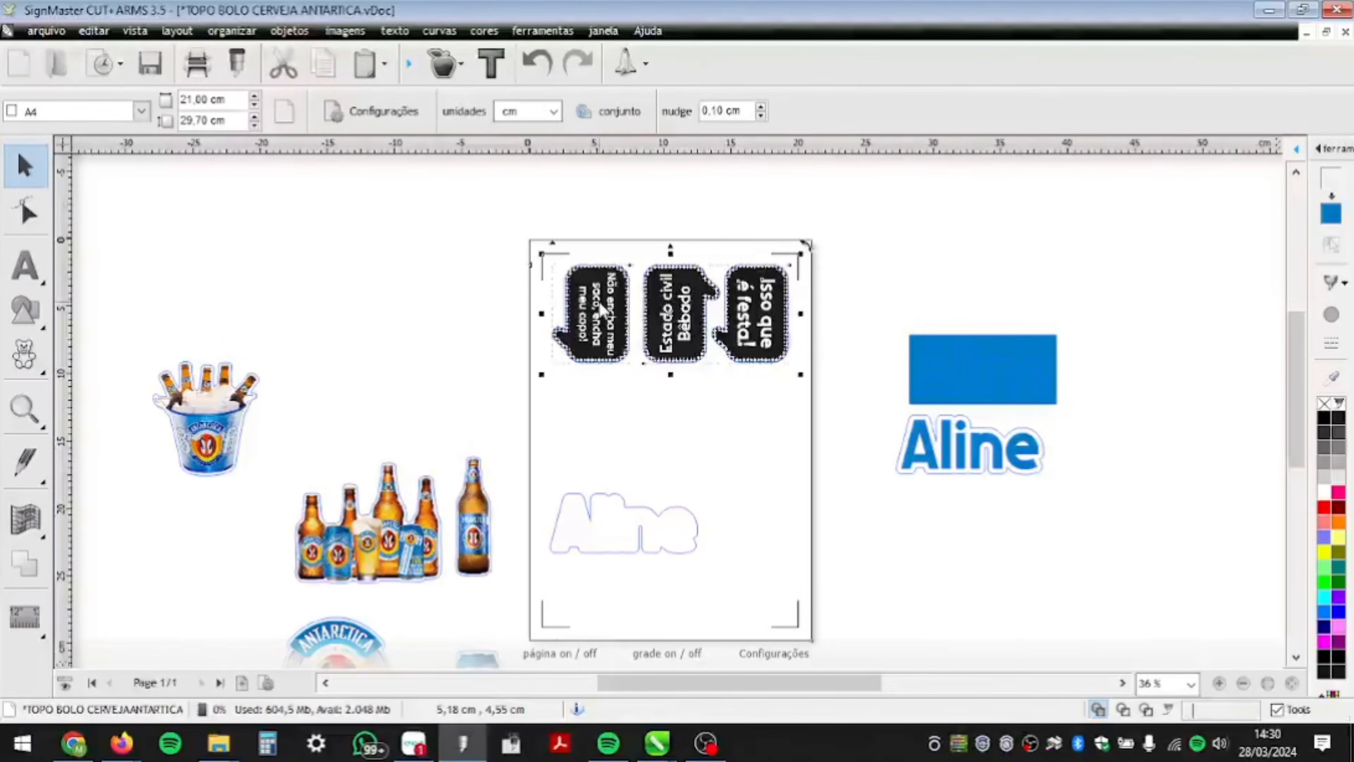
- Nudge the bubble group up to Y 1,50 cm inside the registration marks
{"action": "left_click", "coordinate": [624, 300]}
{"action": "key", "text": "Up"}
{"action": "key", "text": "Up"}
{"action": "key", "text": "Up"}
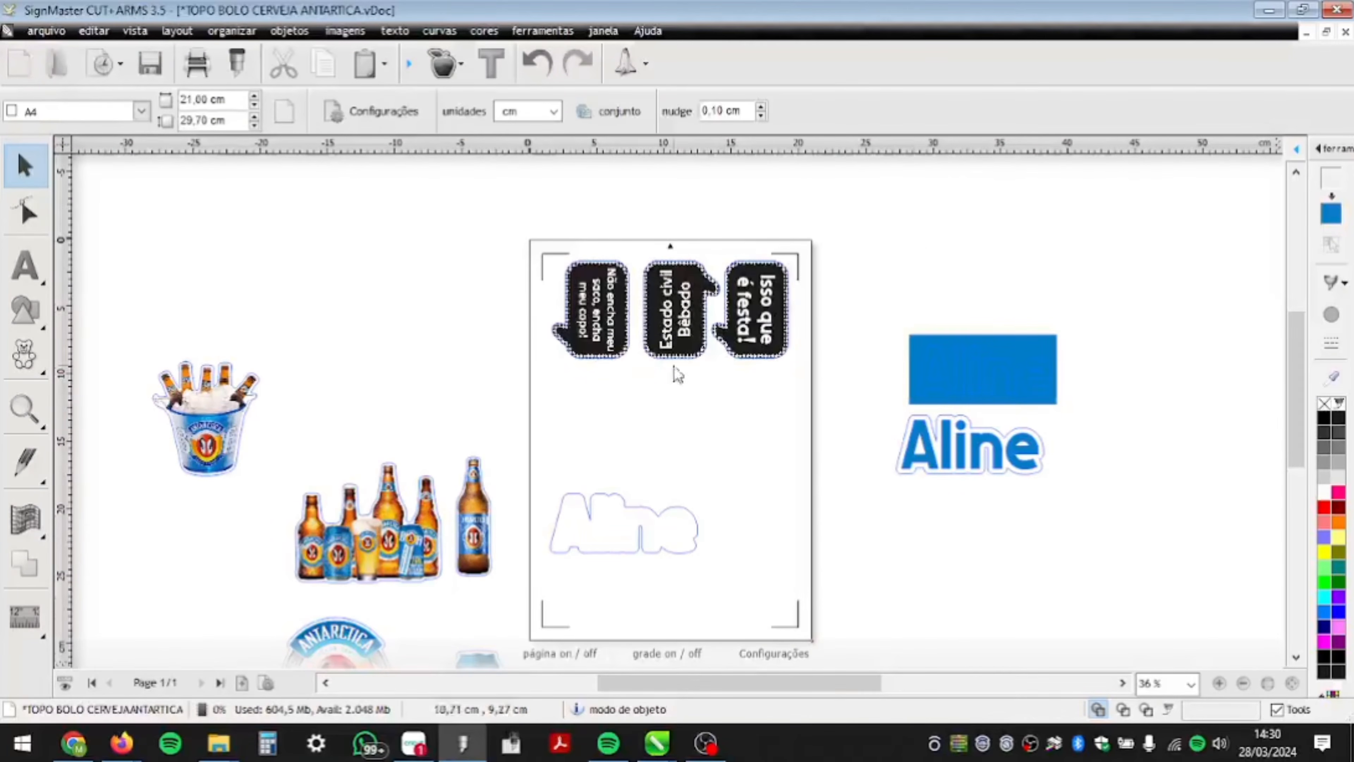
- Move the empty name contour off the page into the area above the blue rectangle
{"action": "left_click", "coordinate": [909, 250]}
{"action": "scroll", "coordinate": [801, 198], "scroll_direction": "down", "scroll_amount": 3}
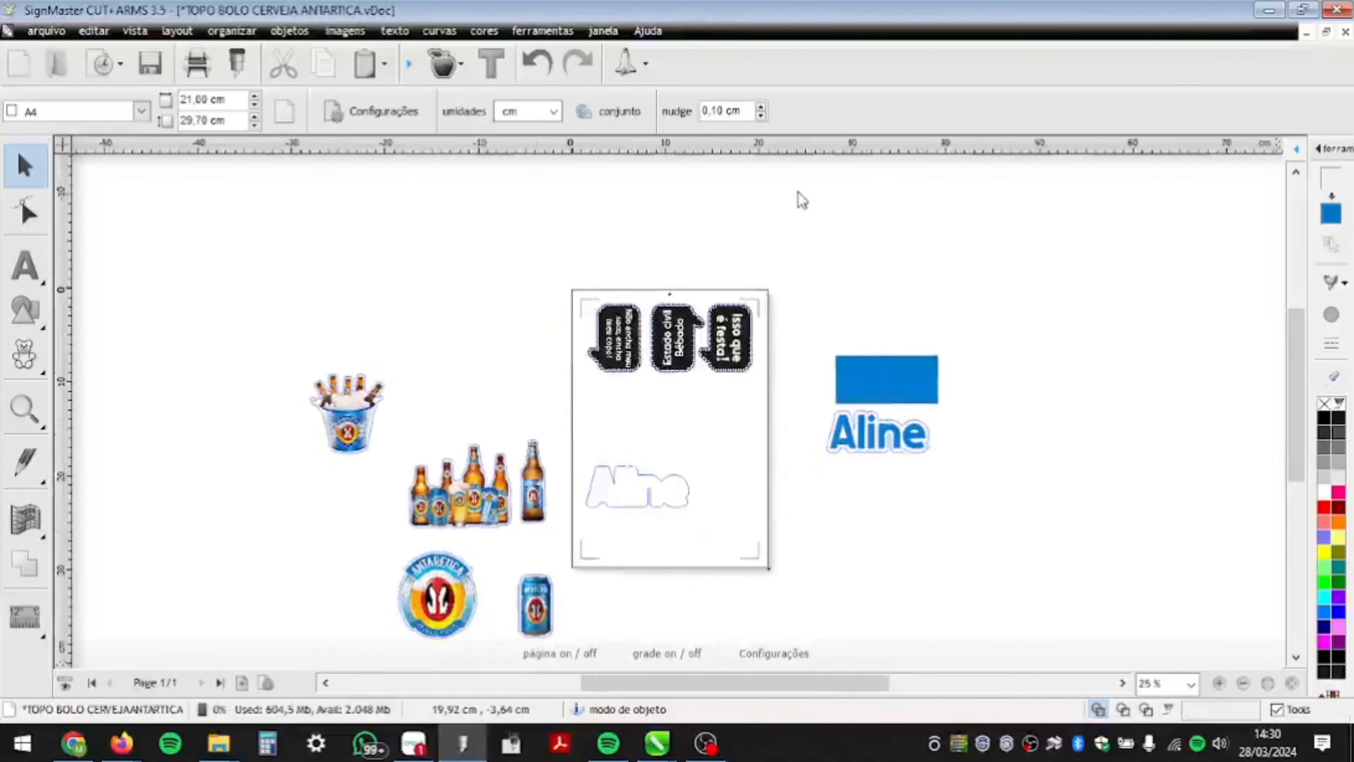
{"action": "scroll", "coordinate": [680, 350], "scroll_direction": "up", "scroll_amount": 2}
{"action": "left_click_drag", "start_coordinate": [677, 479], "coordinate": [1036, 272]}
{"action": "left_click", "coordinate": [664, 469]}
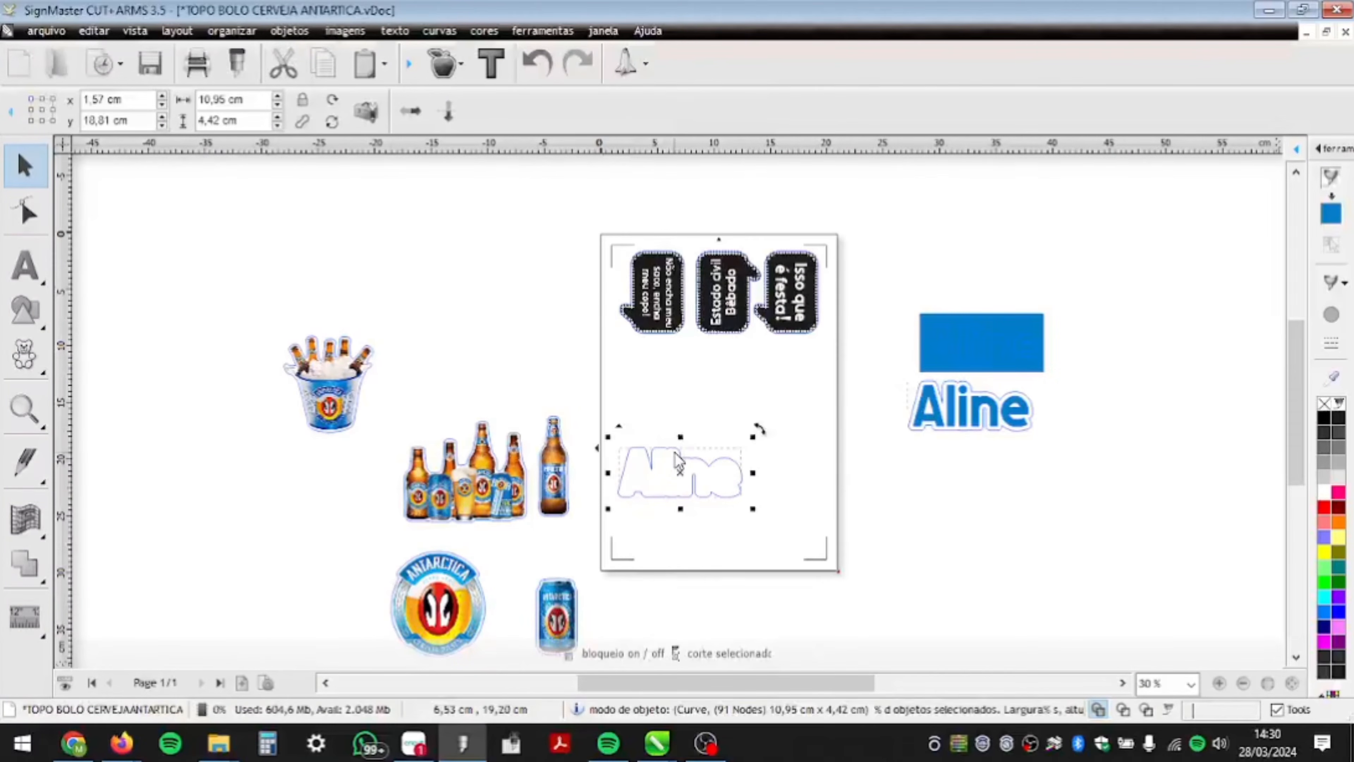
{"action": "left_click_drag", "start_coordinate": [667, 467], "coordinate": [1007, 241]}
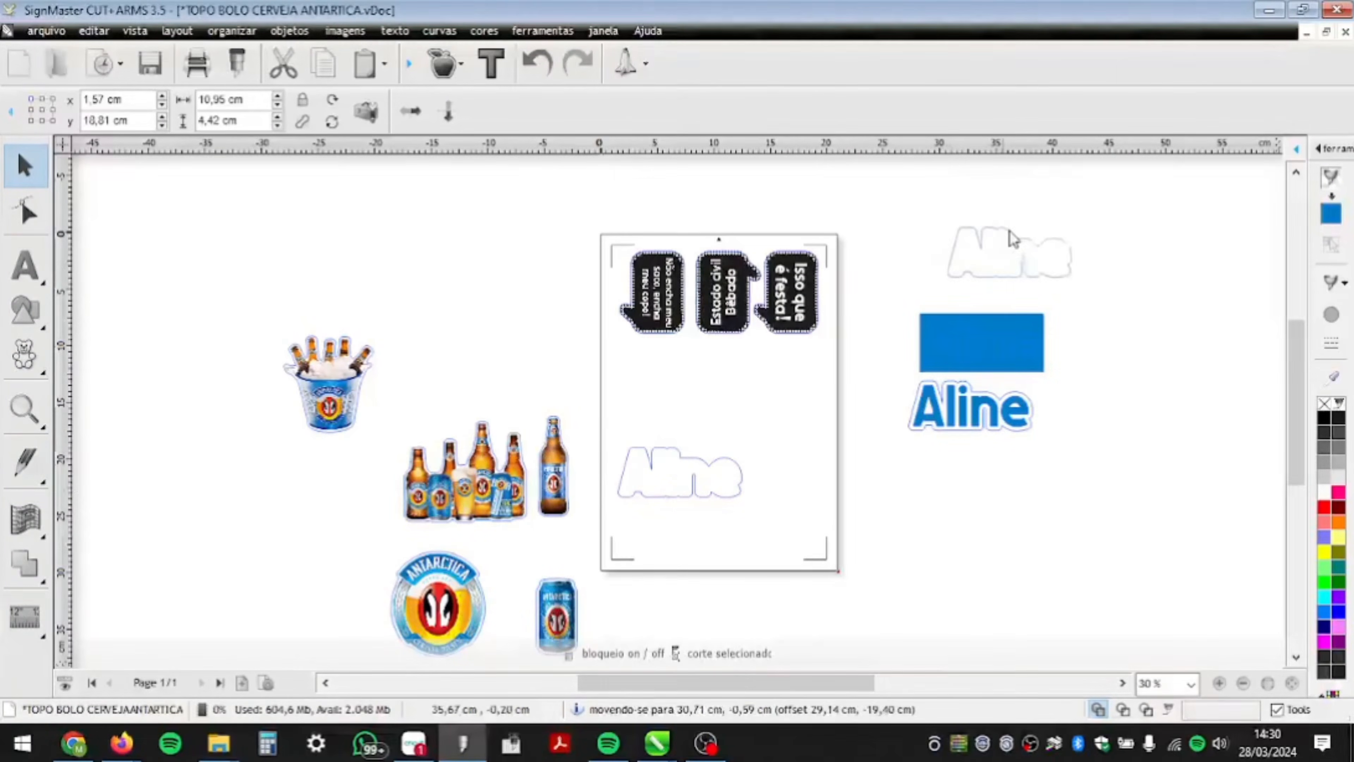
- Duplicate the row of three bubbles and move the copy directly below the original at X 1,69 cm, Y 9,10 cm
{"action": "left_click", "coordinate": [726, 280]}
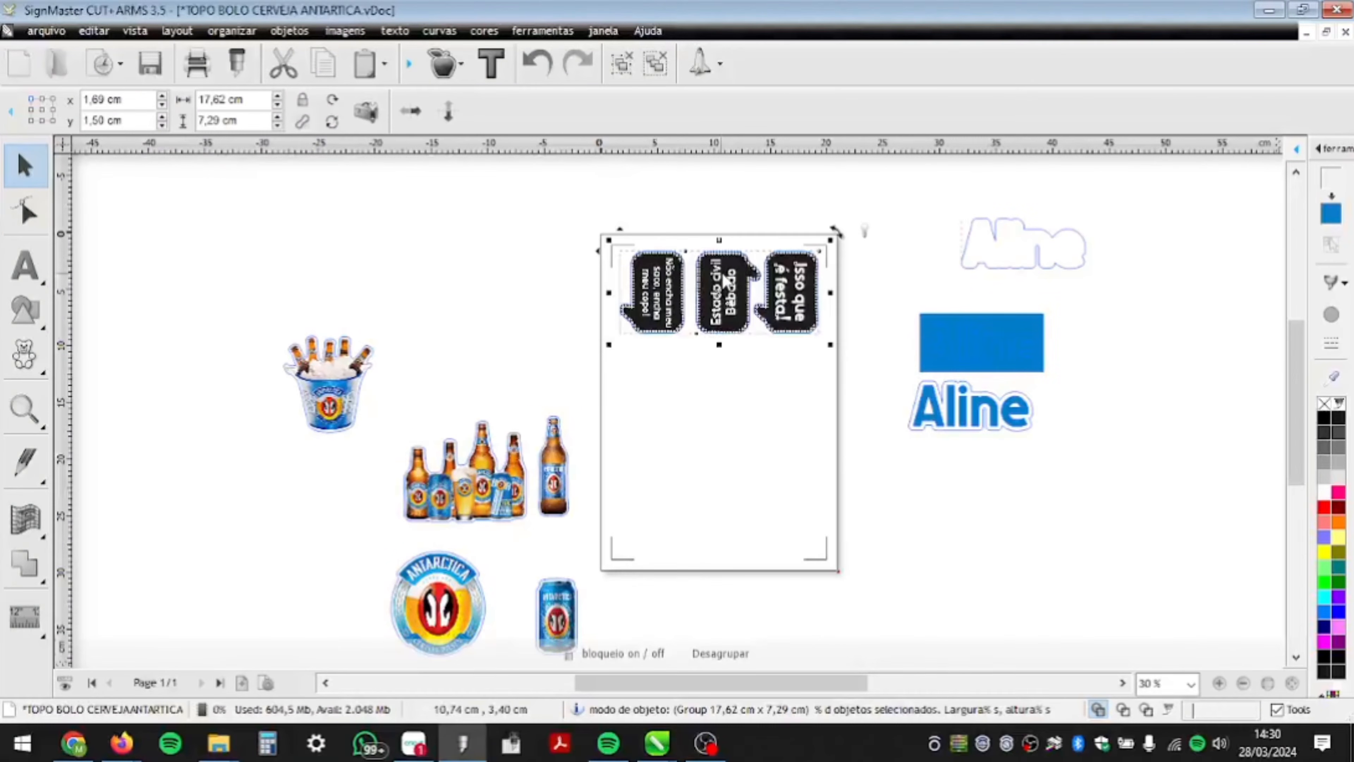
{"action": "key", "text": "Down"}
{"action": "key", "text": "Down"}
{"action": "key", "text": "Down"}
{"action": "key", "text": "Down"}
{"action": "key", "text": "Down"}
{"action": "key", "text": "Down"}
{"action": "key", "text": "Down"}
{"action": "key", "text": "Down"}
{"action": "key", "text": "Down"}
{"action": "key", "text": "Down"}
{"action": "key", "text": "Down"}
{"action": "key", "text": "Down"}
{"action": "key", "text": "Down"}
{"action": "key", "text": "Down"}
{"action": "key", "text": "Down"}
{"action": "key", "text": "Down"}
{"action": "key", "text": "Down"}
{"action": "key", "text": "Down"}
{"action": "key", "text": "Down"}
{"action": "key", "text": "Down"}
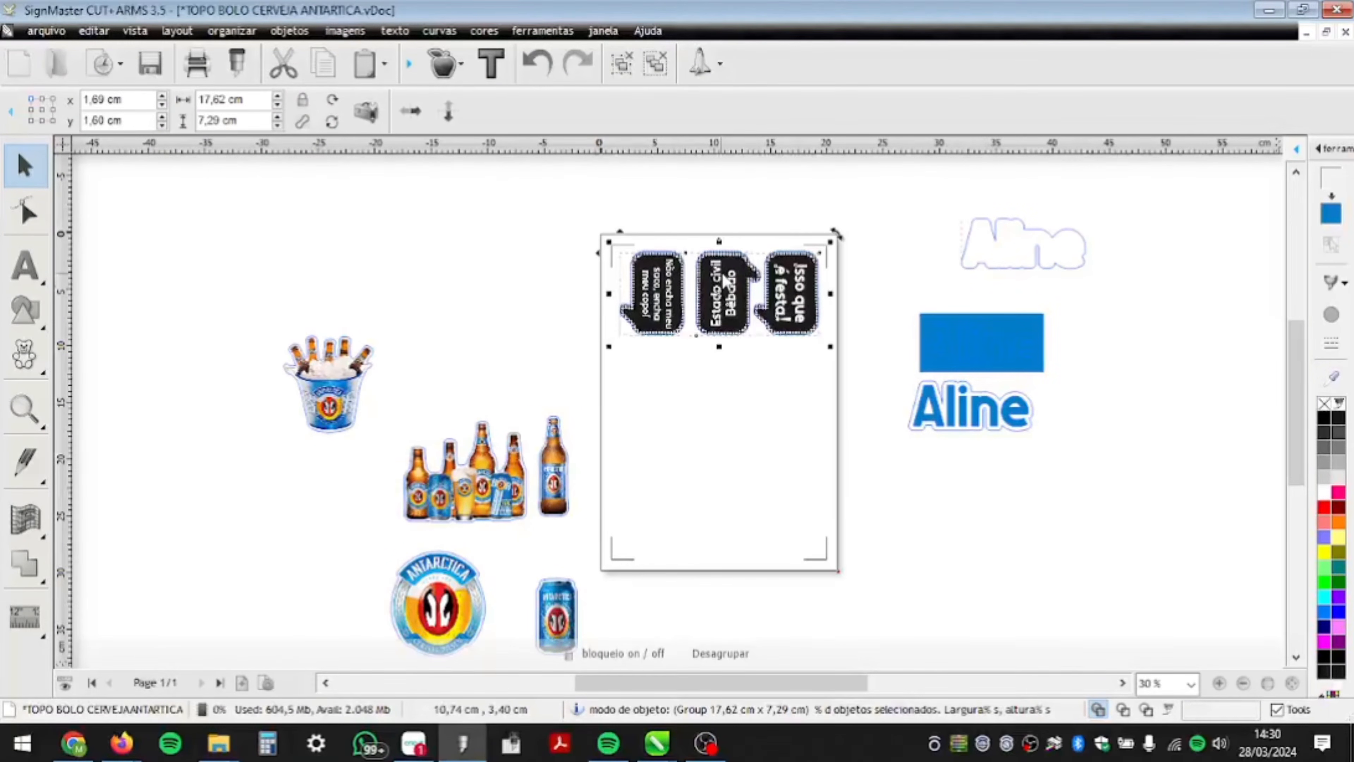
{"action": "key", "text": "Down"}
{"action": "key", "text": "Down"}
{"action": "key", "text": "Down"}
{"action": "key", "text": "Down"}
{"action": "key", "text": "Down"}
{"action": "key", "text": "Down"}
{"action": "key", "text": "Down"}
{"action": "key", "text": "Down"}
{"action": "key", "text": "Down"}
{"action": "key", "text": "Down"}
{"action": "key", "text": "Down"}
{"action": "key", "text": "Down"}
{"action": "key", "text": "Down"}
{"action": "key", "text": "Down"}
{"action": "key", "text": "Down"}
{"action": "key", "text": "Down"}
{"action": "key", "text": "Down"}
{"action": "key", "text": "Down"}
{"action": "key", "text": "Down"}
{"action": "key", "text": "Down"}
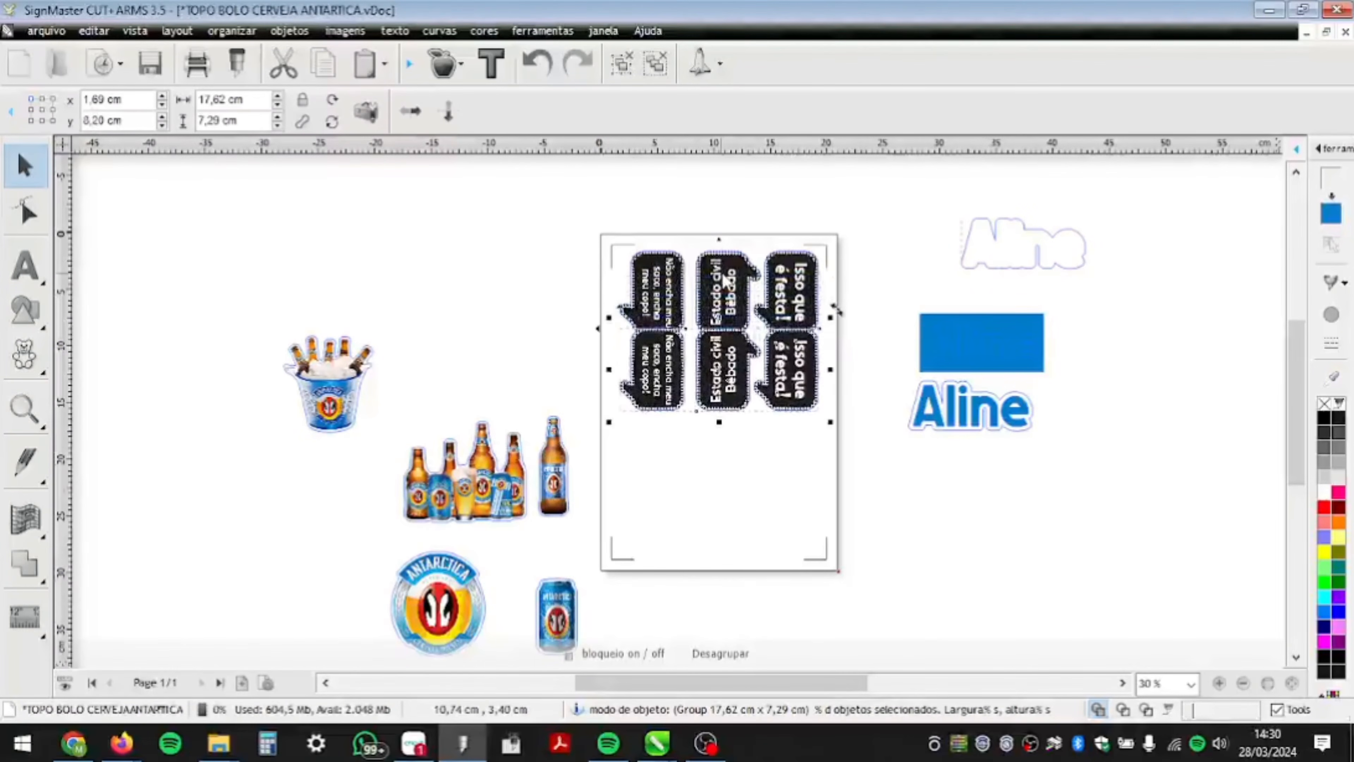
{"action": "key", "text": "Up"}
{"action": "key", "text": "Up"}
{"action": "key", "text": "Up"}
{"action": "key", "text": "Up"}
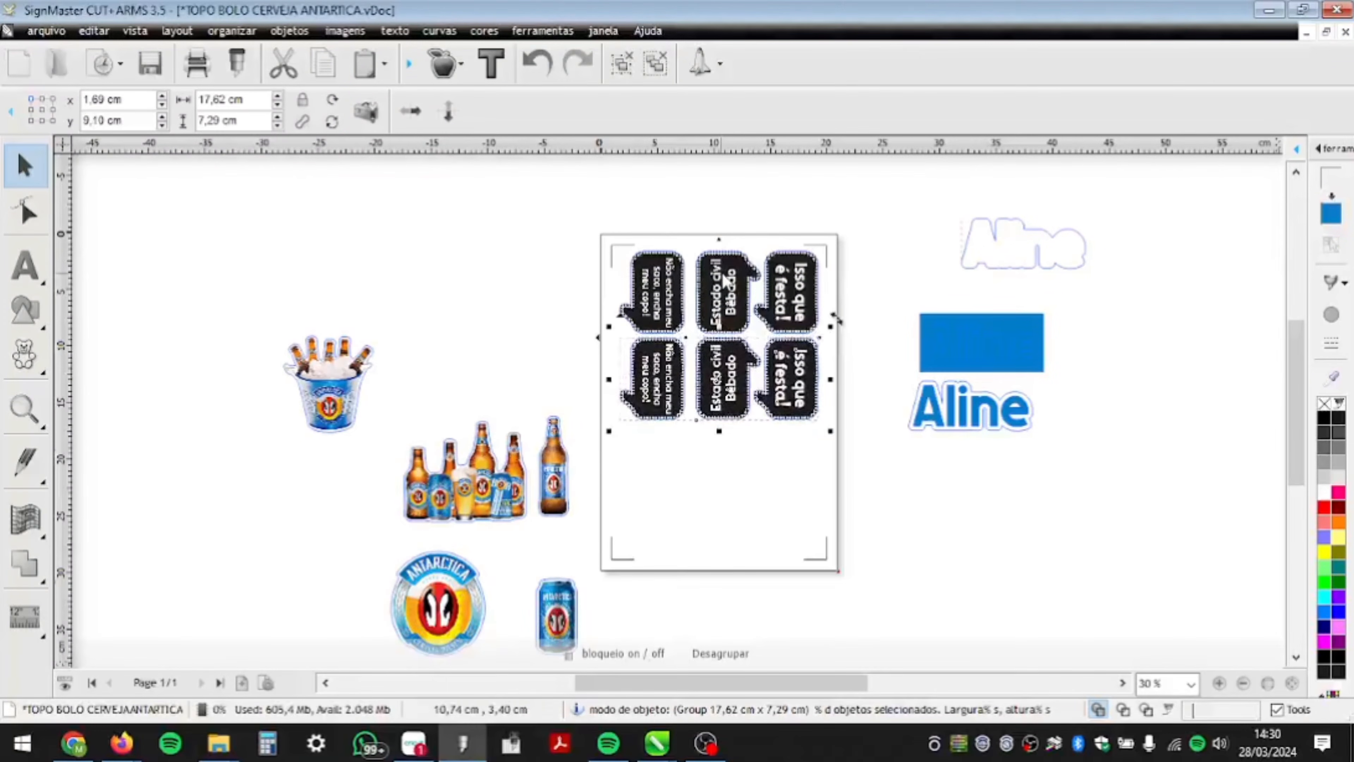
- Move the empty name contour farther out from the page, beyond the blue rectangle, to X 39,77 cm, Y 2,82 cm
{"action": "left_click", "coordinate": [864, 246]}
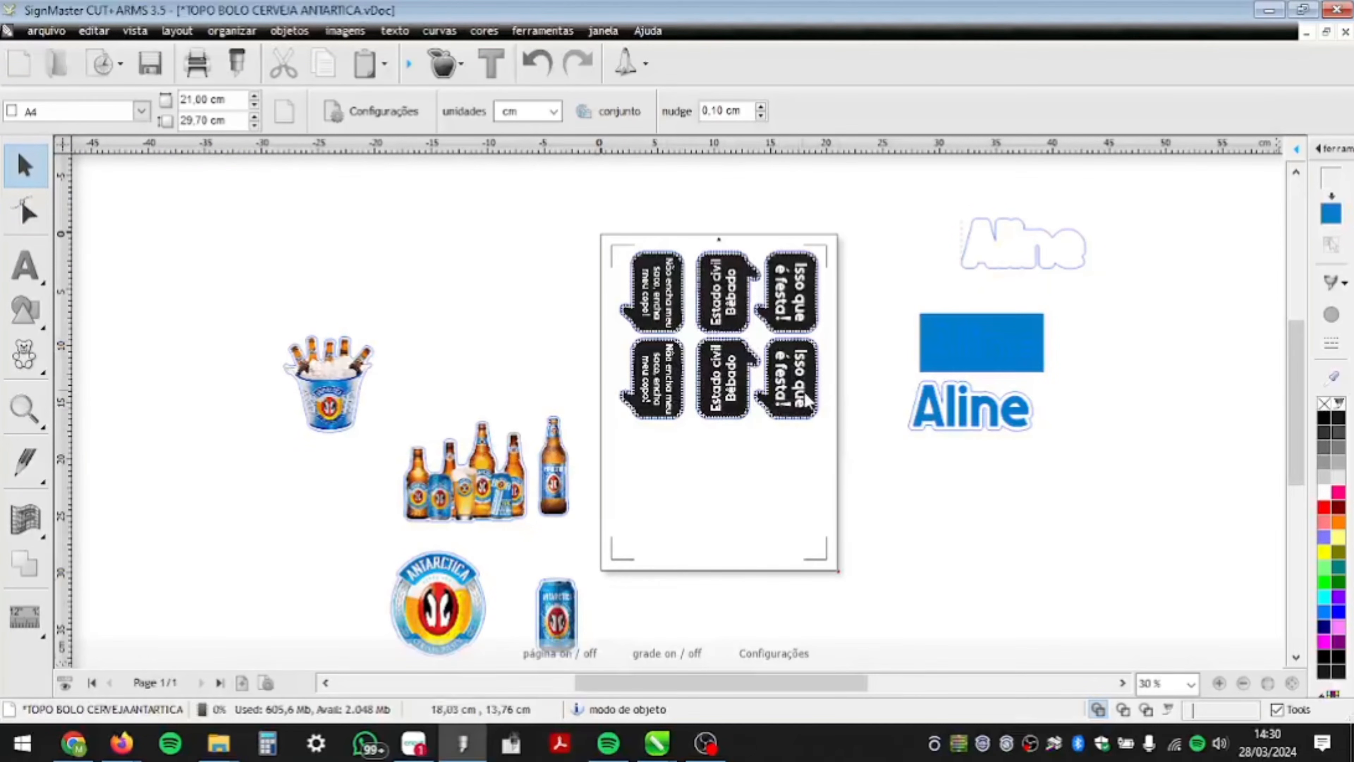
{"action": "scroll", "coordinate": [756, 480], "scroll_direction": "up", "scroll_amount": 1}
{"action": "scroll", "coordinate": [608, 275], "scroll_direction": "up", "scroll_amount": 1}
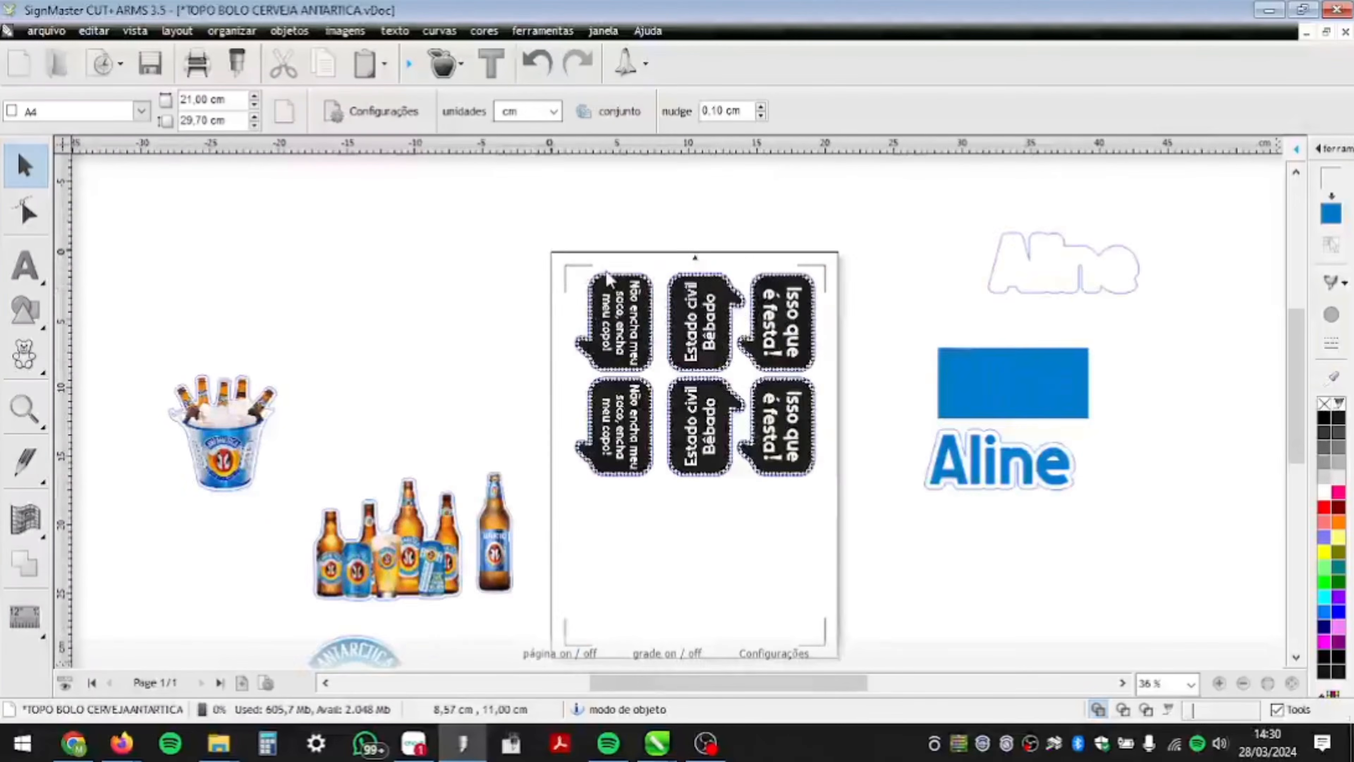
{"action": "scroll", "coordinate": [667, 400], "scroll_direction": "up", "scroll_amount": 1}
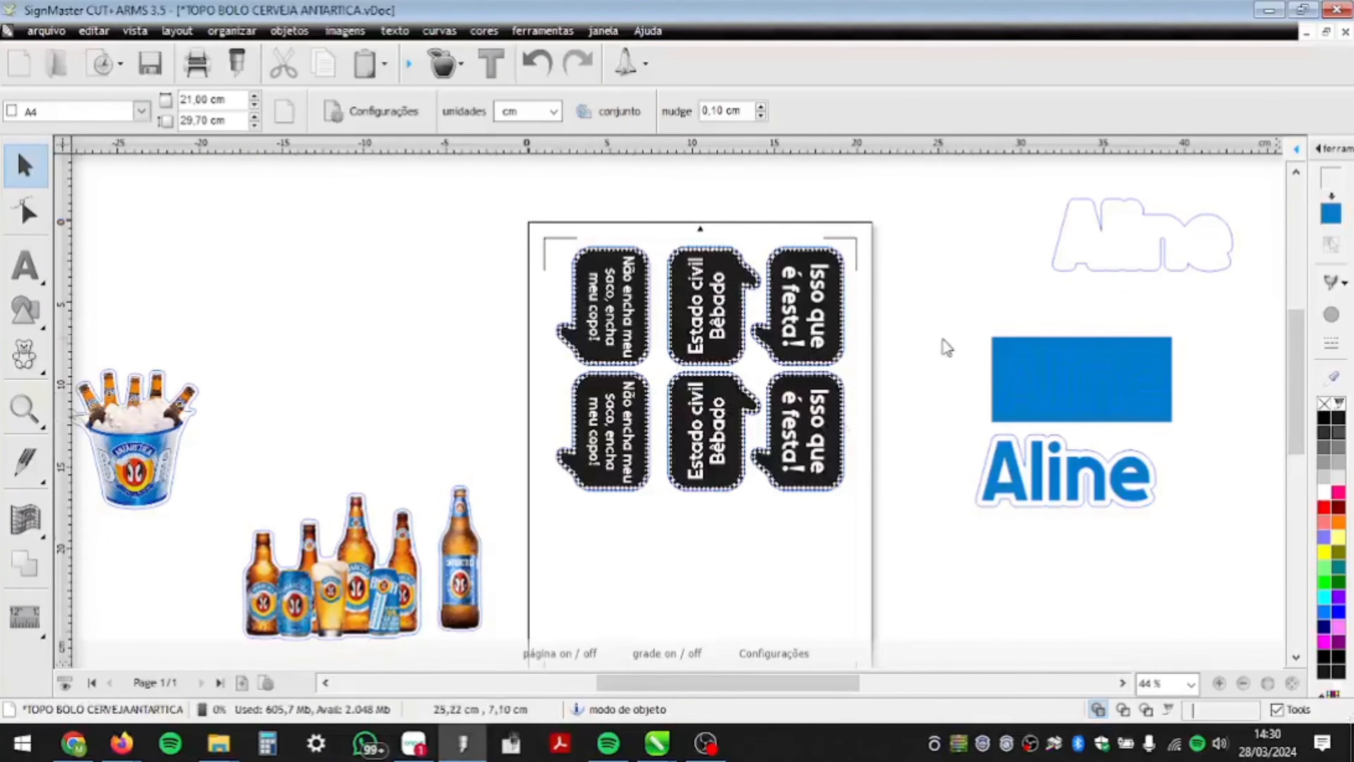
{"action": "scroll", "coordinate": [919, 308], "scroll_direction": "down", "scroll_amount": 2}
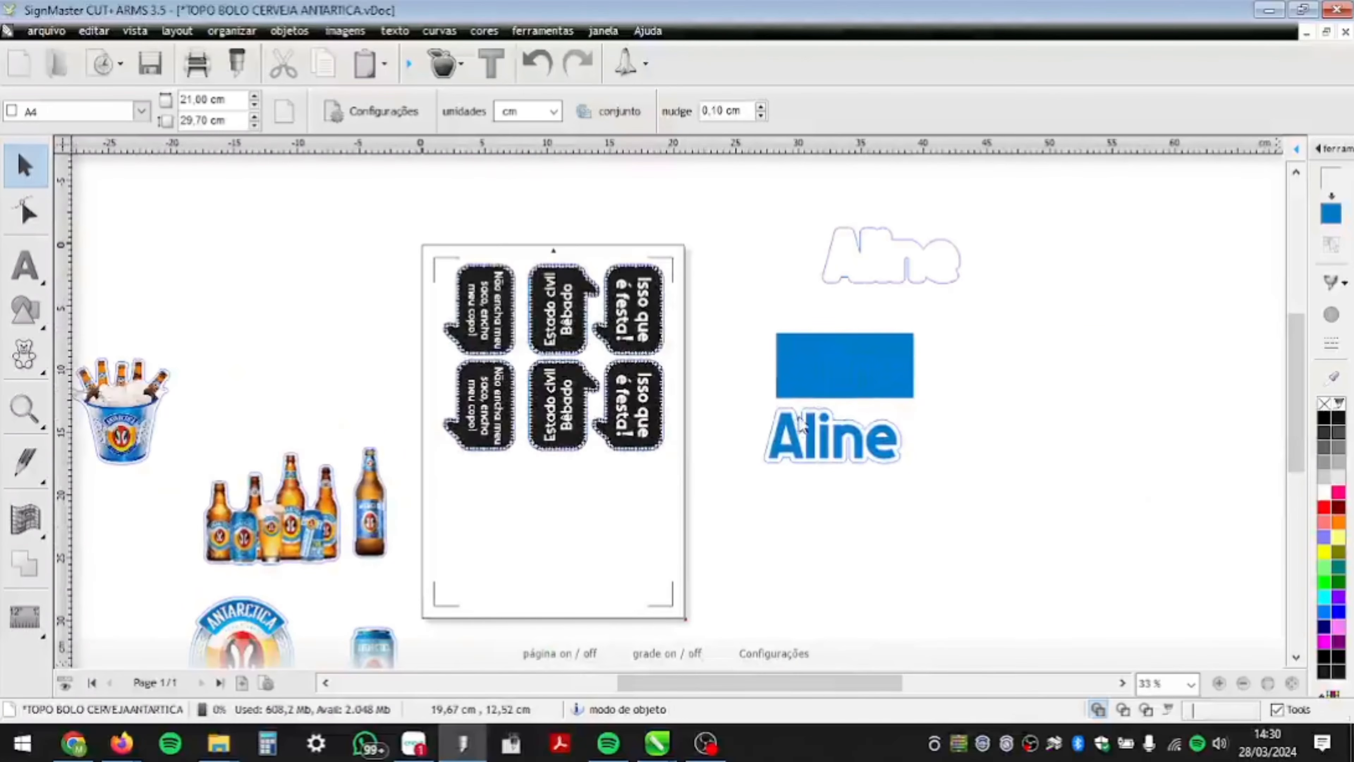
{"action": "left_click_drag", "start_coordinate": [886, 293], "coordinate": [977, 335]}
{"action": "scroll", "coordinate": [469, 528], "scroll_direction": "down", "scroll_amount": 1}
{"action": "scroll", "coordinate": [357, 549], "scroll_direction": "up", "scroll_amount": 1}
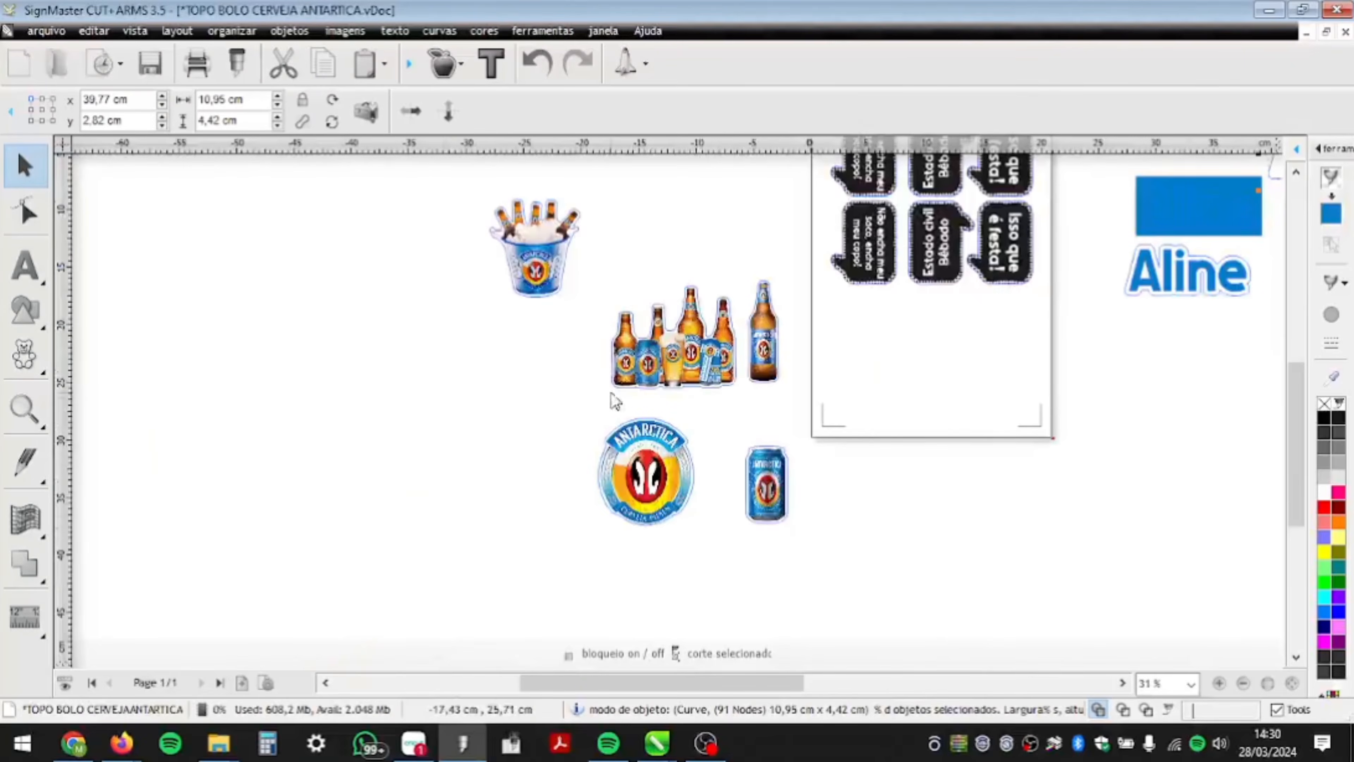
- Place the bottle group, rotated 90 degrees, and the round Antarctica logo side by side below the speech bubbles, inside the registration marks
{"action": "left_click", "coordinate": [701, 366]}
{"action": "left_click_drag", "start_coordinate": [705, 372], "coordinate": [901, 368]}
{"action": "left_click", "coordinate": [332, 99]}
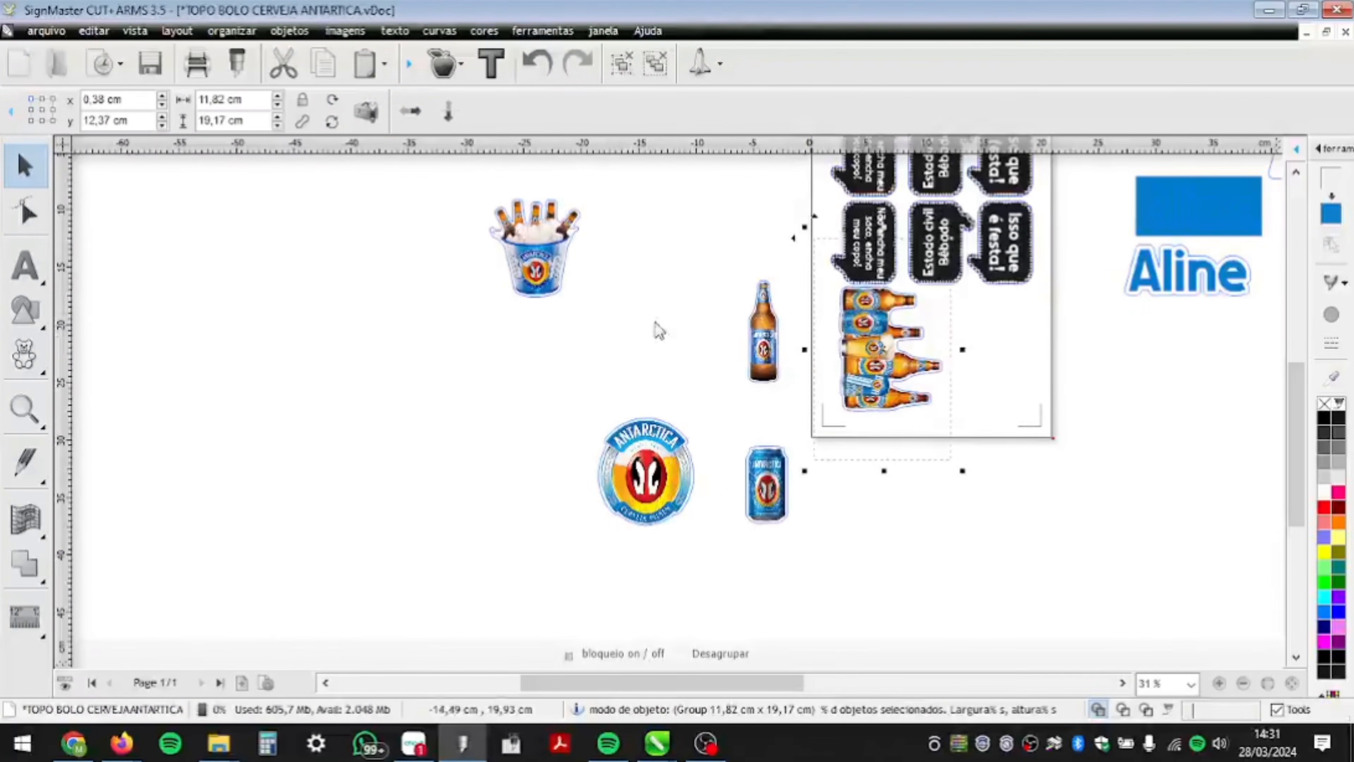
{"action": "scroll", "coordinate": [841, 357], "scroll_direction": "up", "scroll_amount": 2}
{"action": "mouse_move", "coordinate": [756, 393]}
{"action": "left_mouse_down"}
{"action": "mouse_move", "coordinate": [726, 401]}
{"action": "mouse_move", "coordinate": [739, 402]}
{"action": "left_mouse_up"}
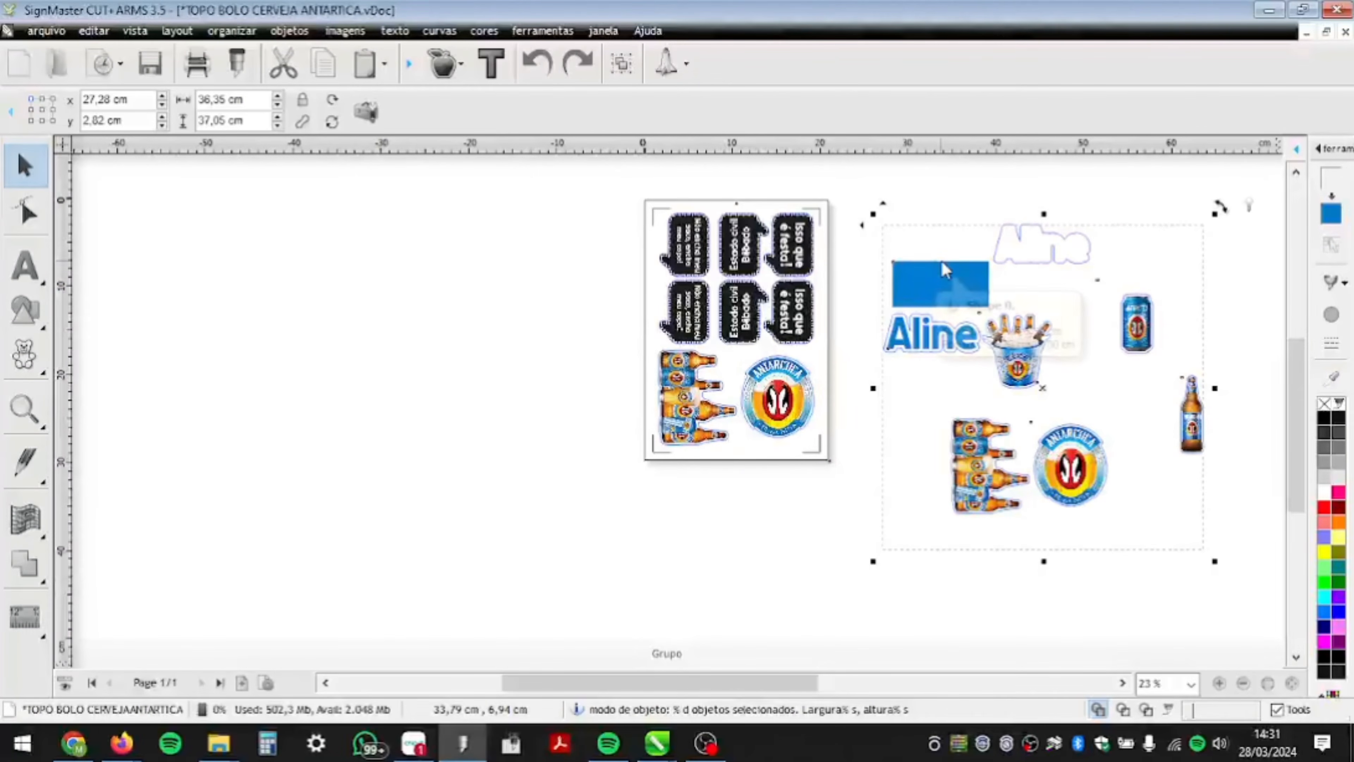
- Move all the pieces outside the sheet from the first page to a new second page
{"action": "key", "text": "Delete"}
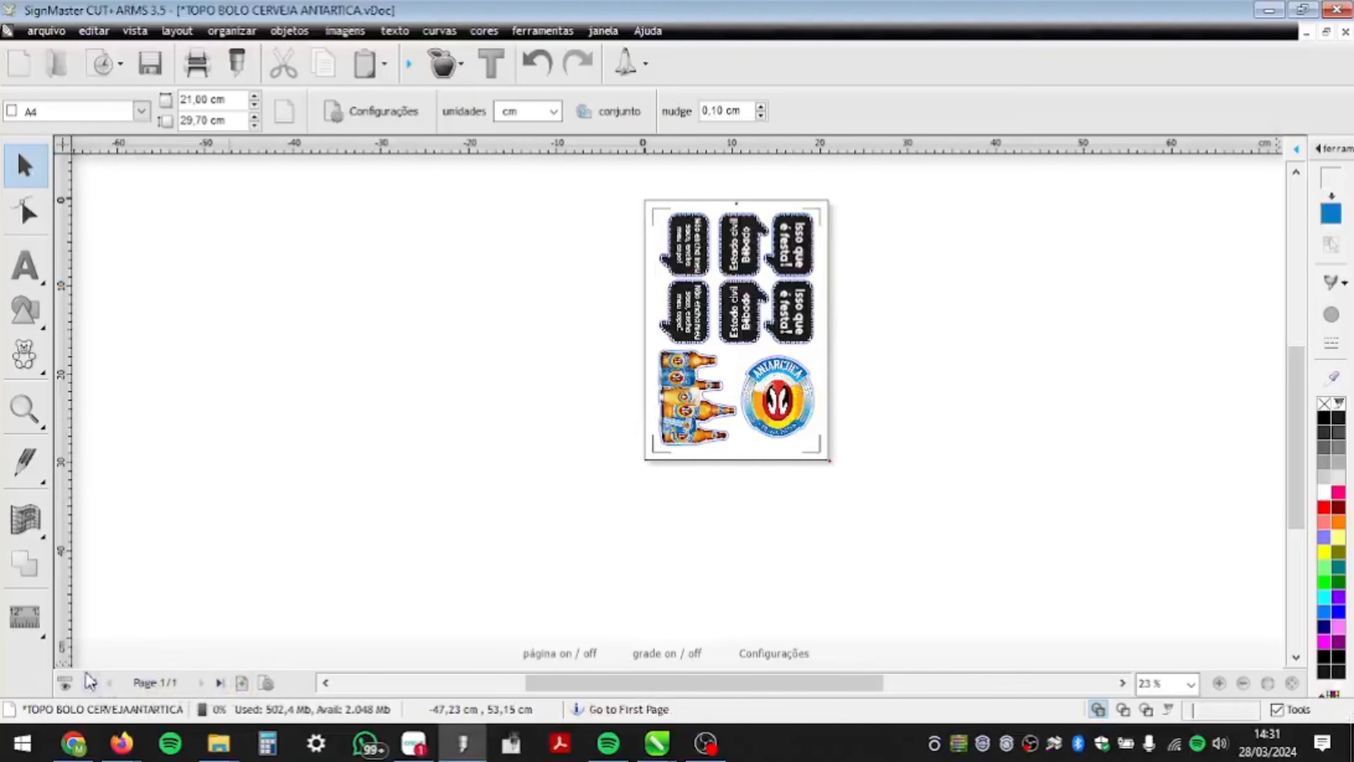
{"action": "left_click", "coordinate": [242, 684]}
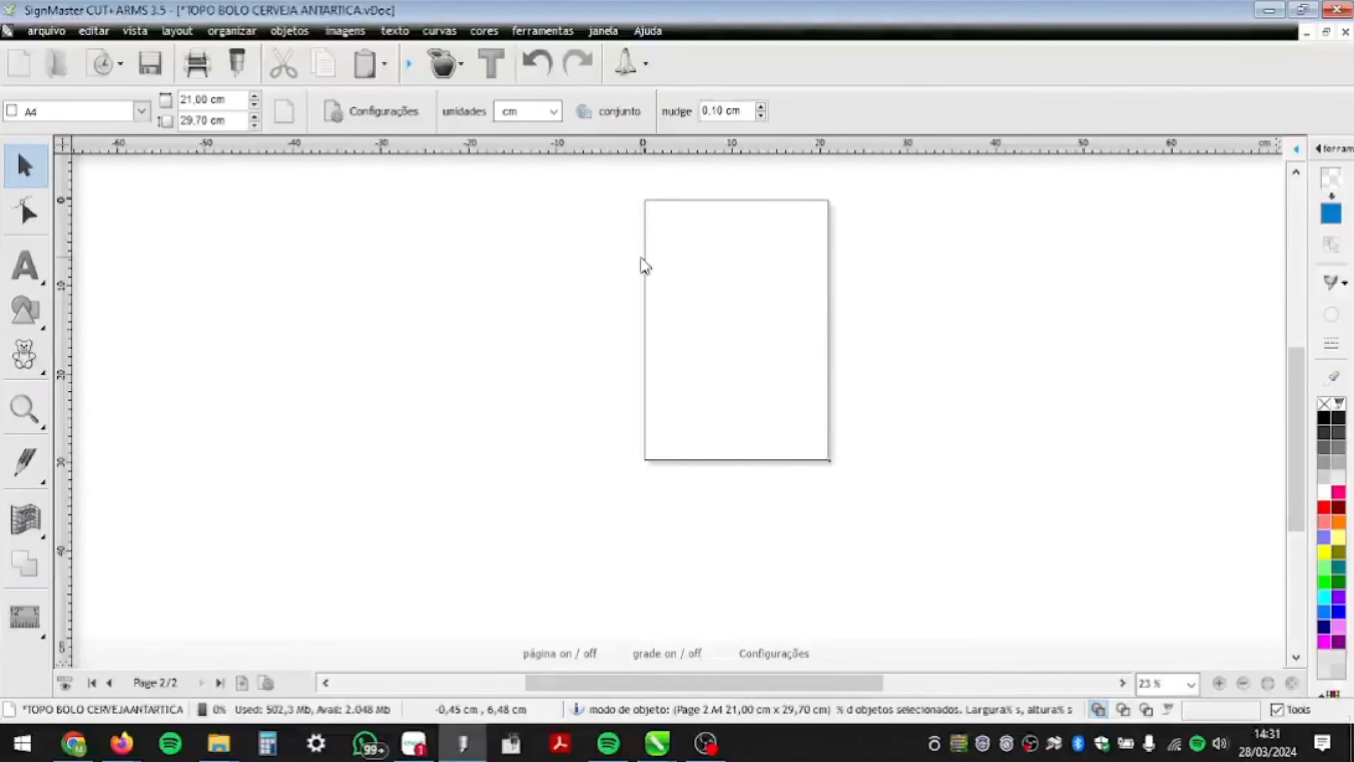
{"action": "key", "text": "ctrl+v"}
{"action": "left_click", "coordinate": [1200, 273]}
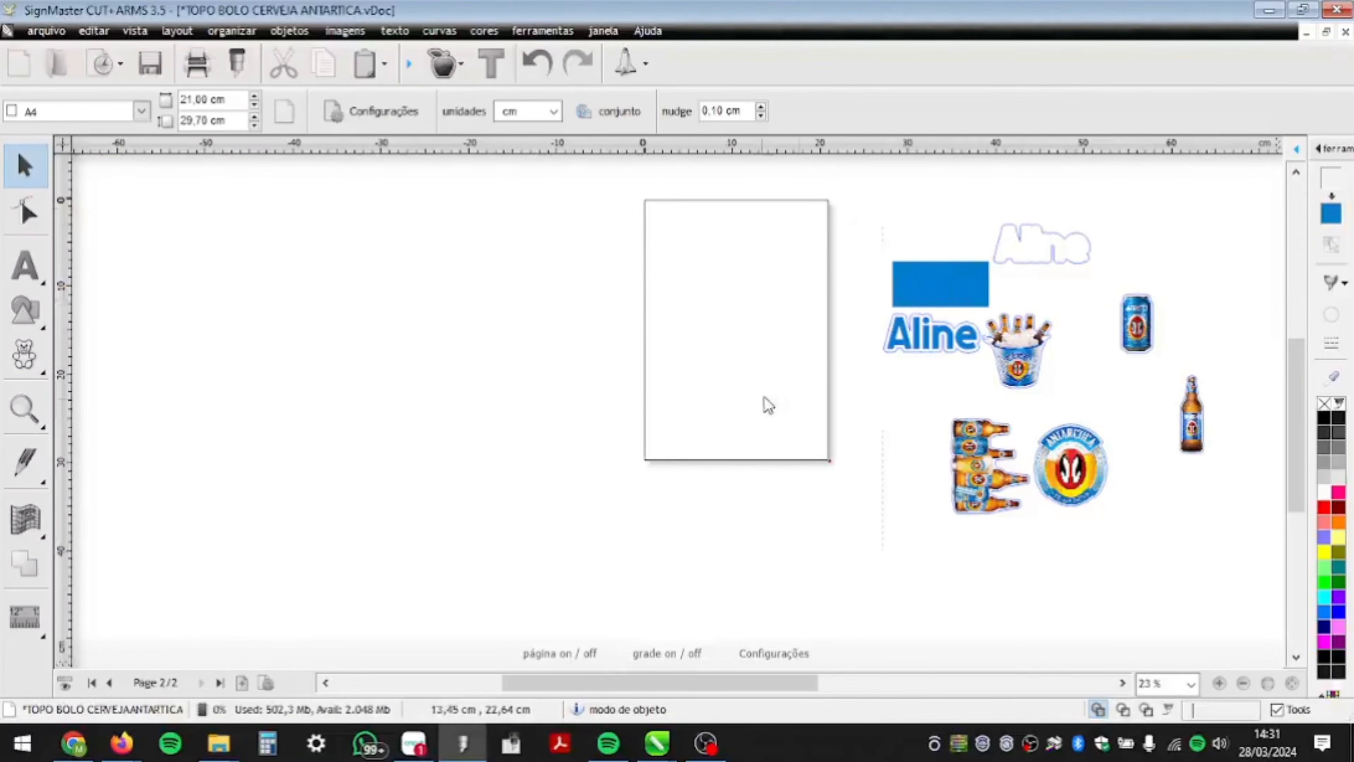
{"action": "left_click", "coordinate": [92, 682]}
{"action": "left_click", "coordinate": [201, 683]}
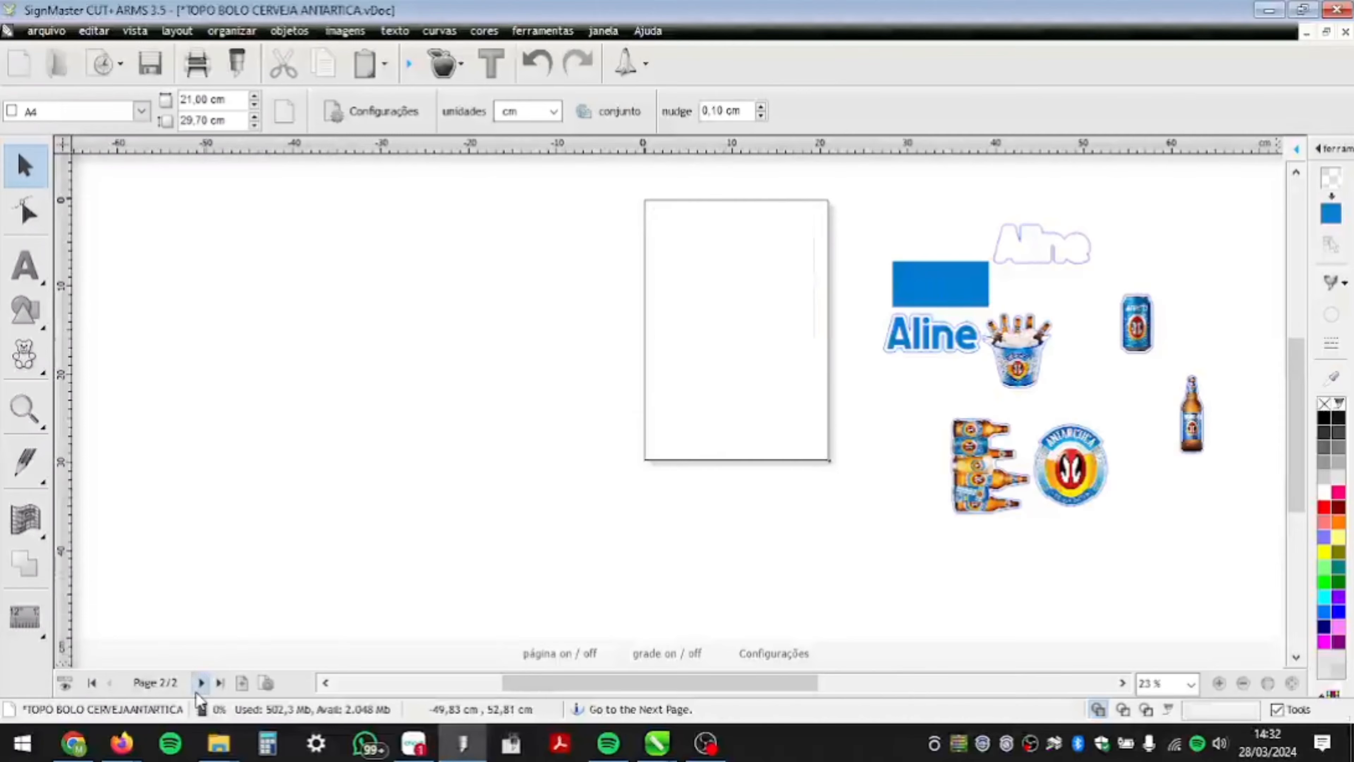
- Enable page marks and the use of design size and position for the second page in the contour cut assistant
{"action": "left_click", "coordinate": [457, 78]}
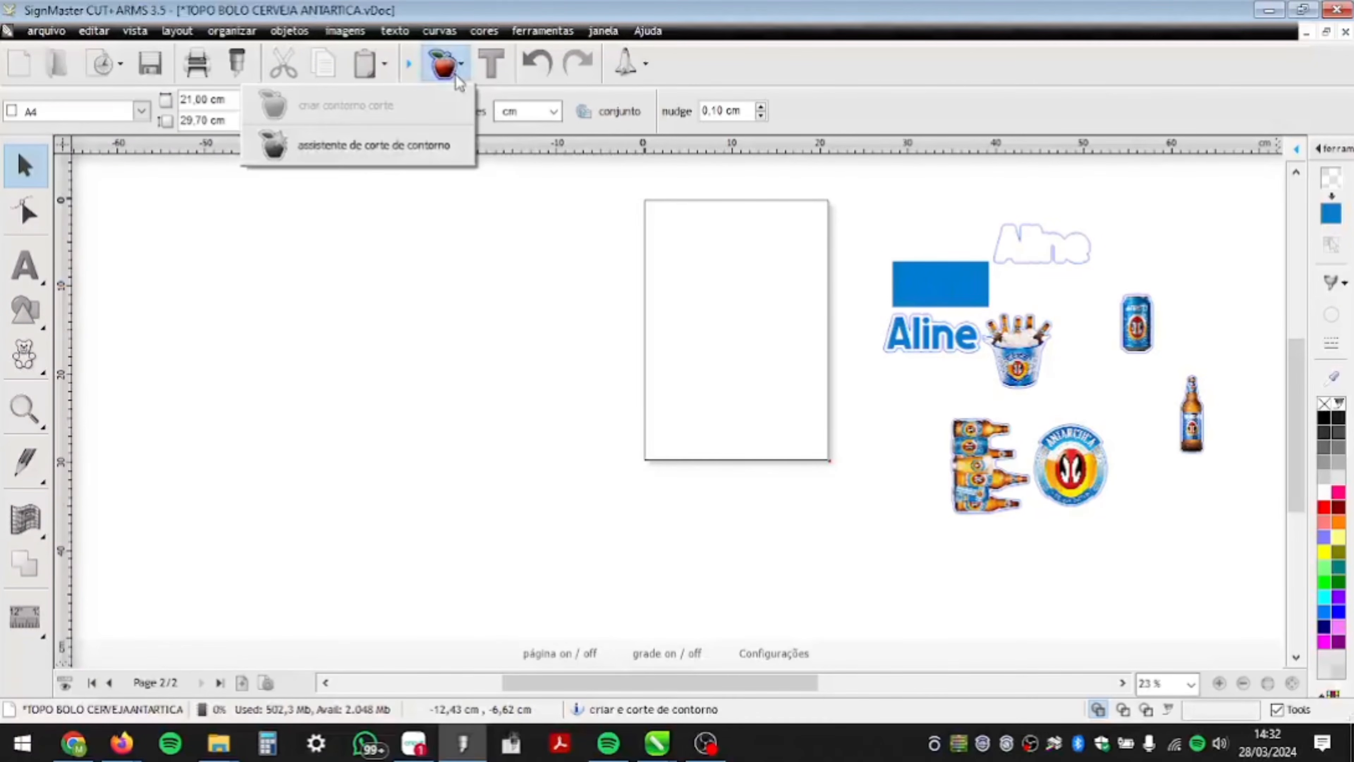
{"action": "left_click", "coordinate": [392, 144]}
{"action": "left_click", "coordinate": [288, 71]}
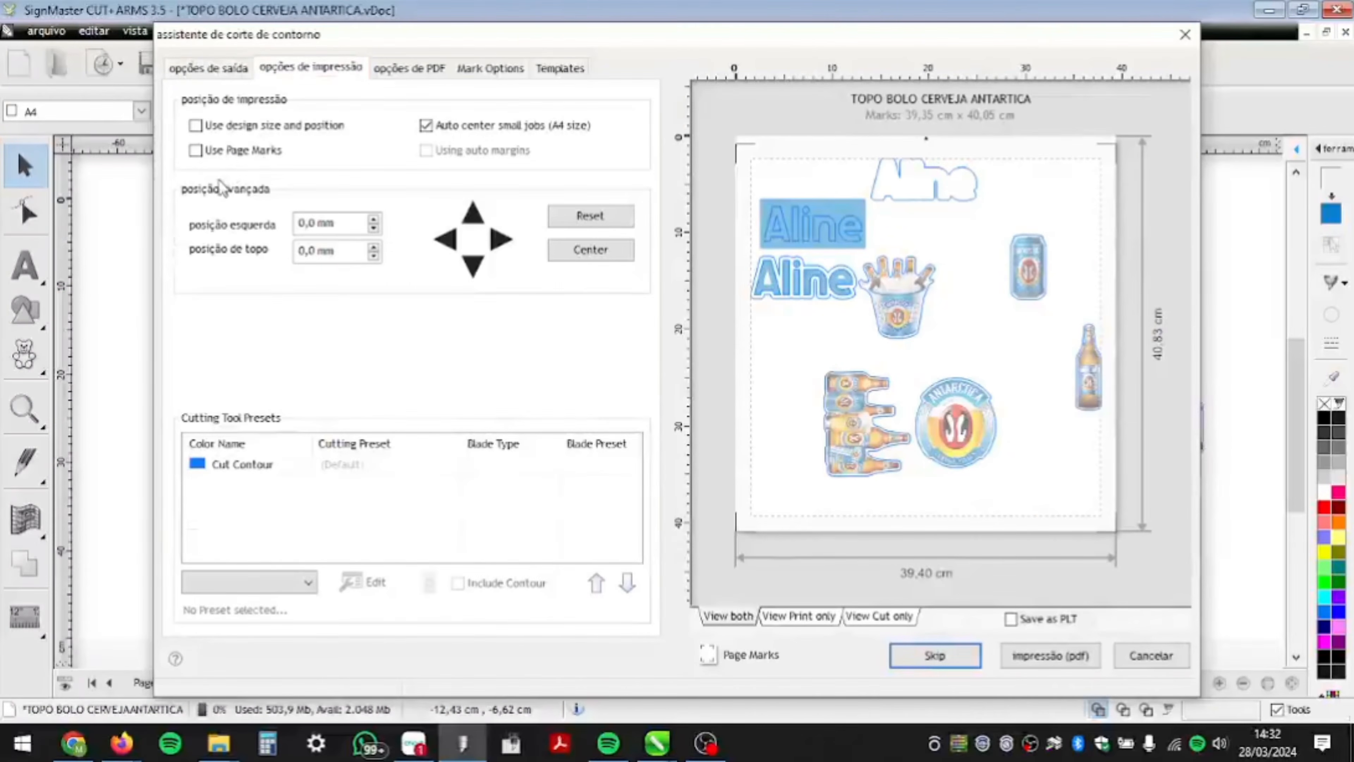
{"action": "left_click", "coordinate": [195, 150]}
{"action": "left_click", "coordinate": [195, 125]}
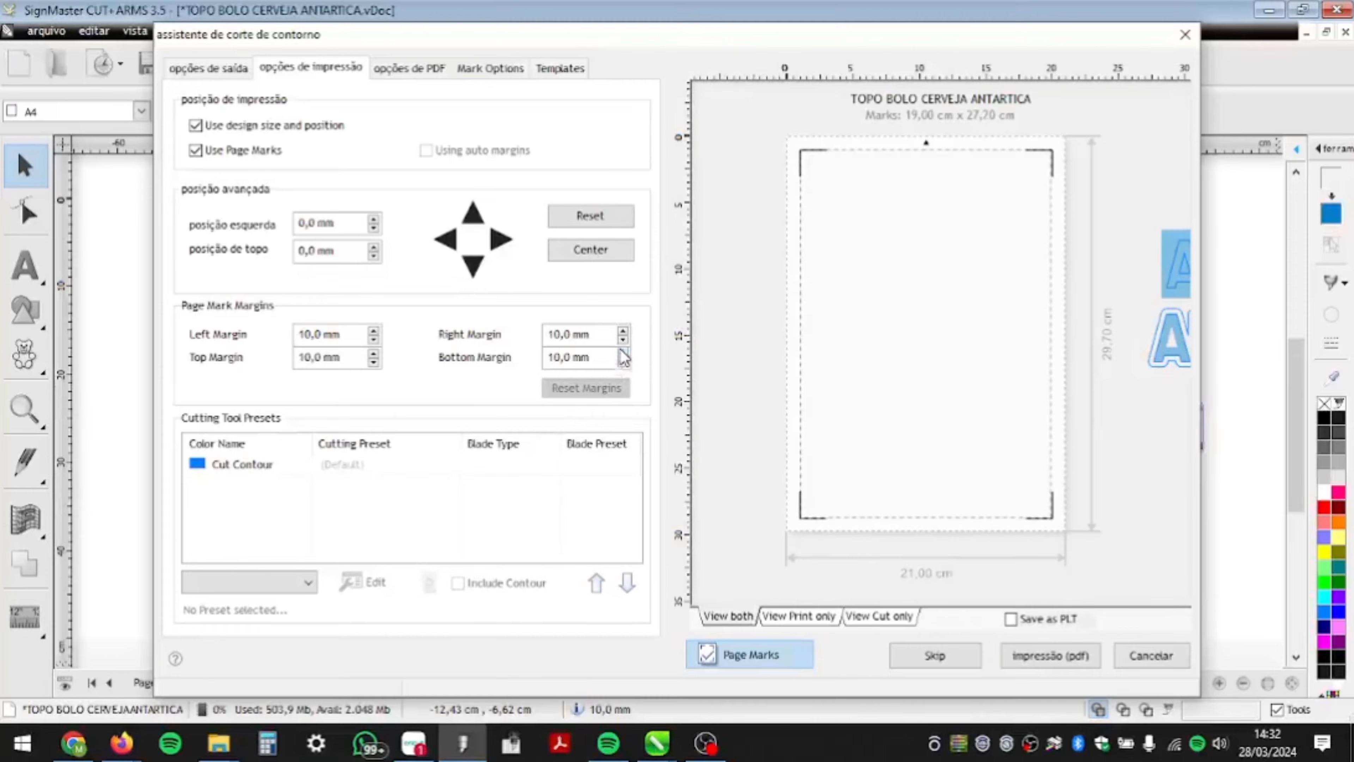
- Try right page mark margins of 15 mm and 20 mm, then restore the margin to 10 mm
{"action": "scroll", "coordinate": [627, 347], "scroll_direction": "up", "scroll_amount": 4}
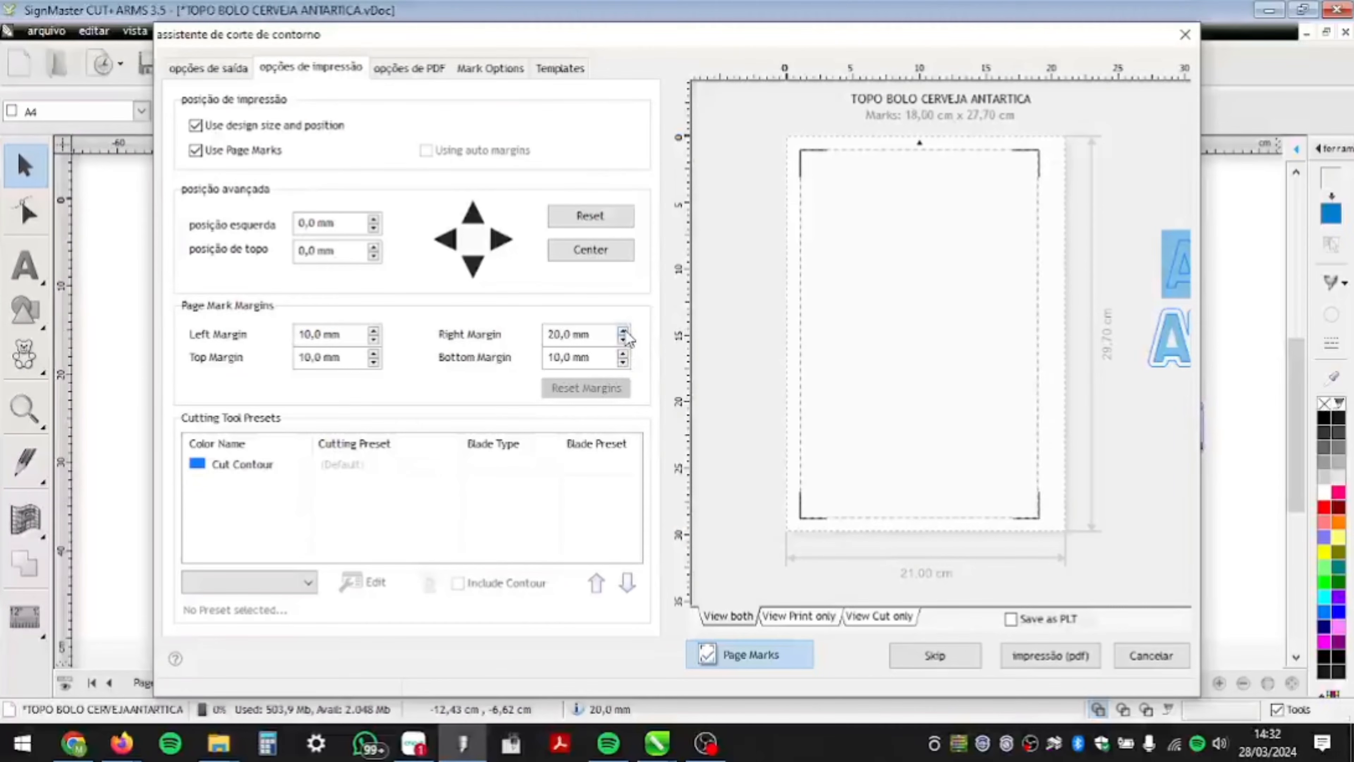
{"action": "scroll", "coordinate": [627, 352], "scroll_direction": "down", "scroll_amount": 4}
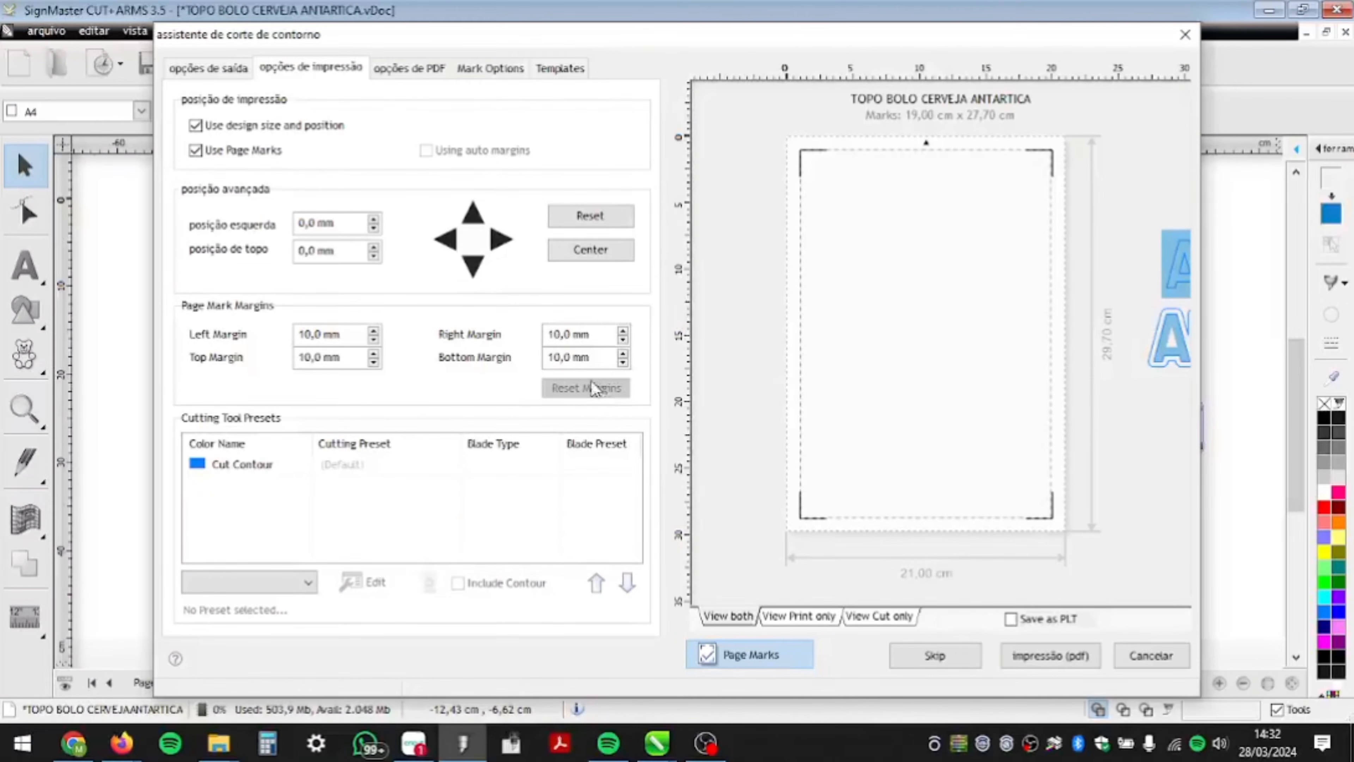
{"action": "left_click", "coordinate": [623, 330]}
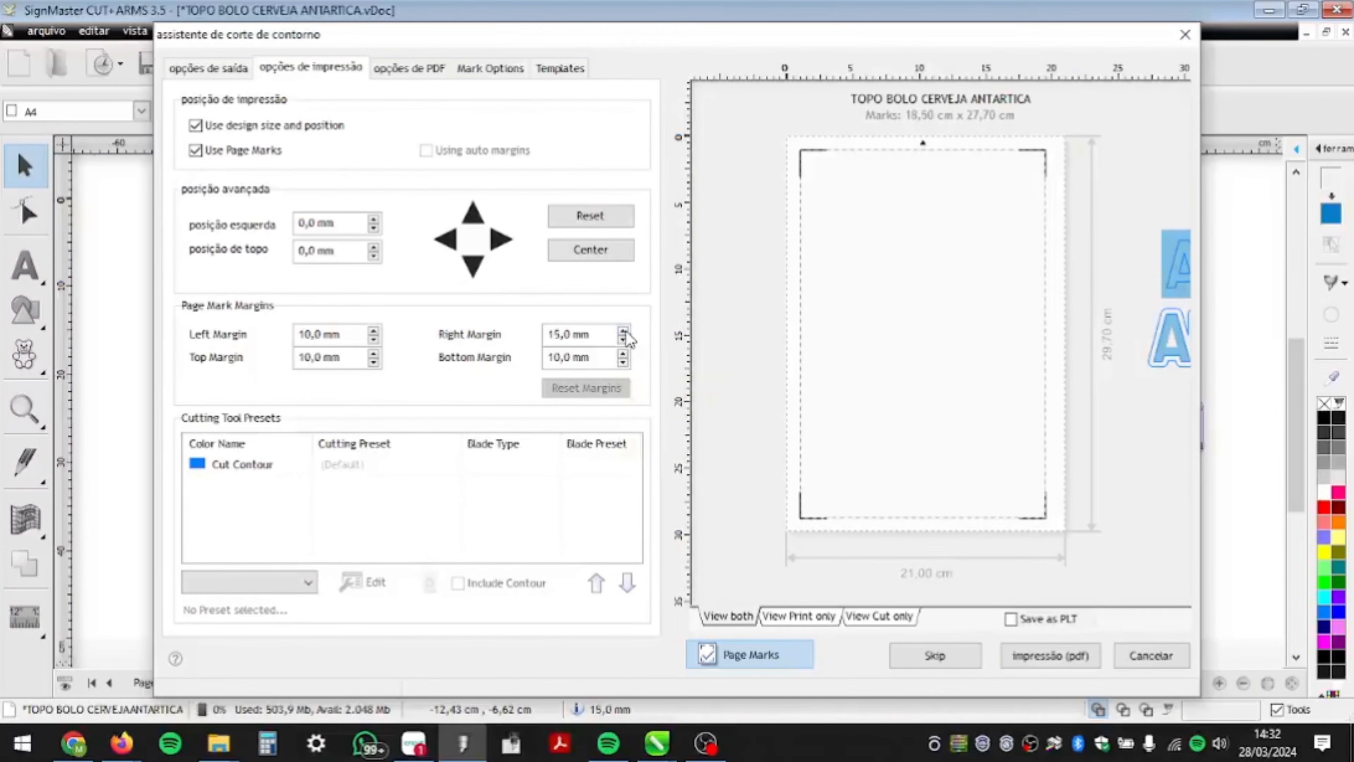
{"action": "left_click", "coordinate": [623, 330]}
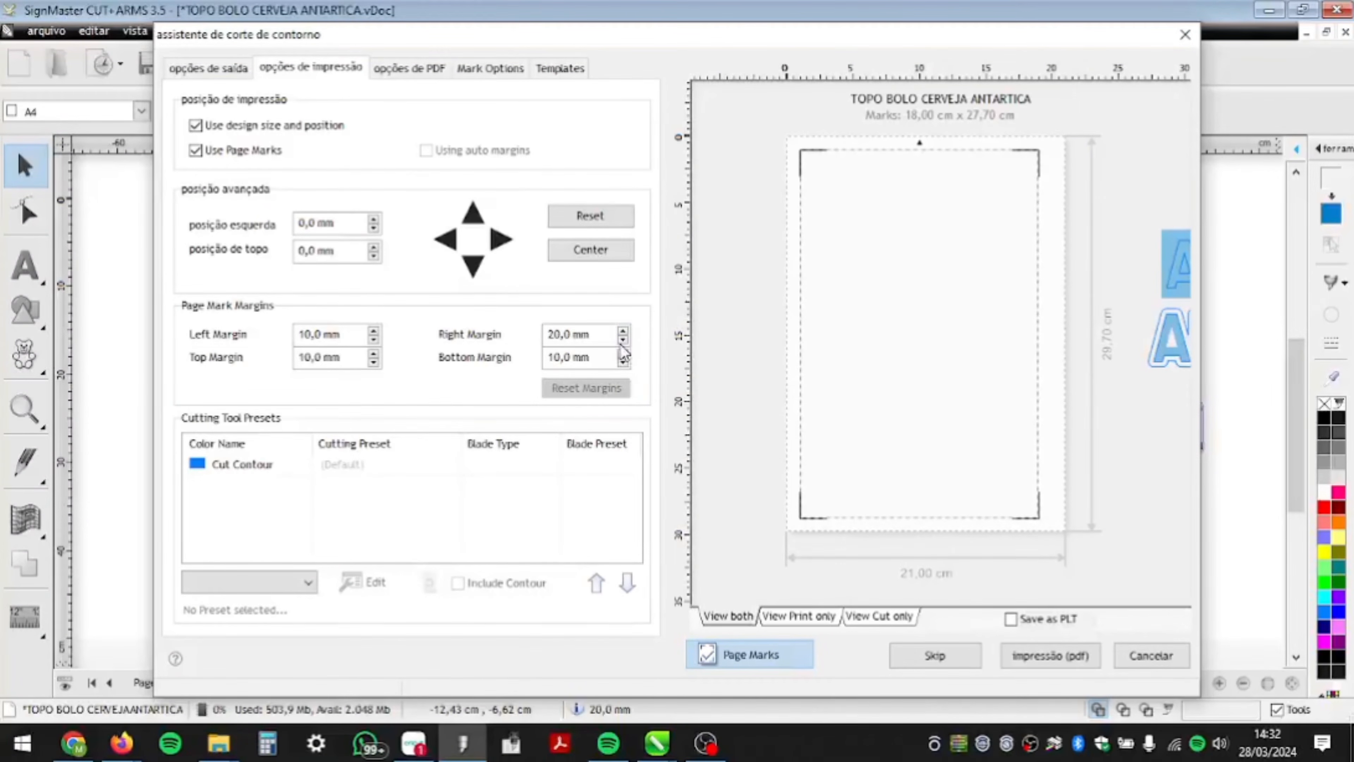
{"action": "left_click", "coordinate": [622, 345]}
{"action": "left_click", "coordinate": [622, 345]}
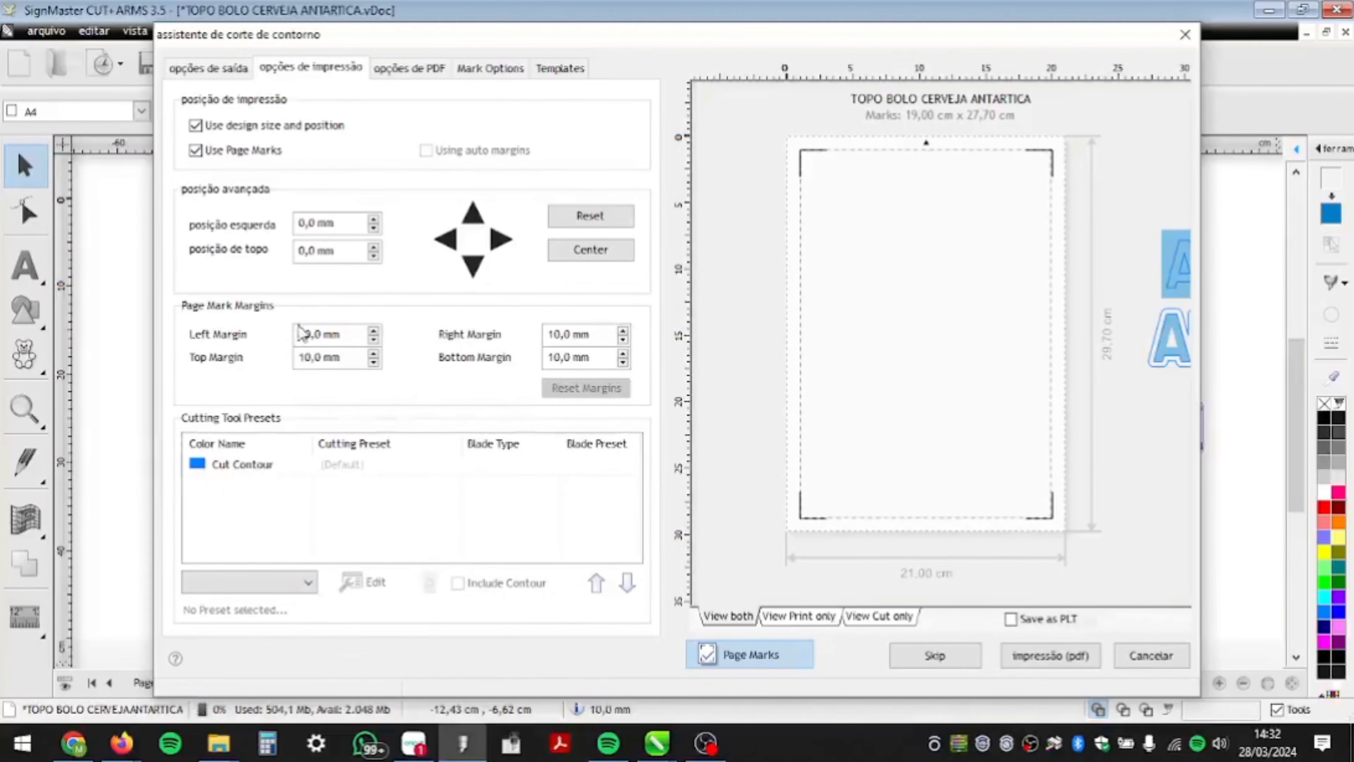
- Close the contour cut assistant, then move the blue rectangle and the can onto the second page and rotate the can 90 degrees
{"action": "left_click", "coordinate": [1147, 654]}
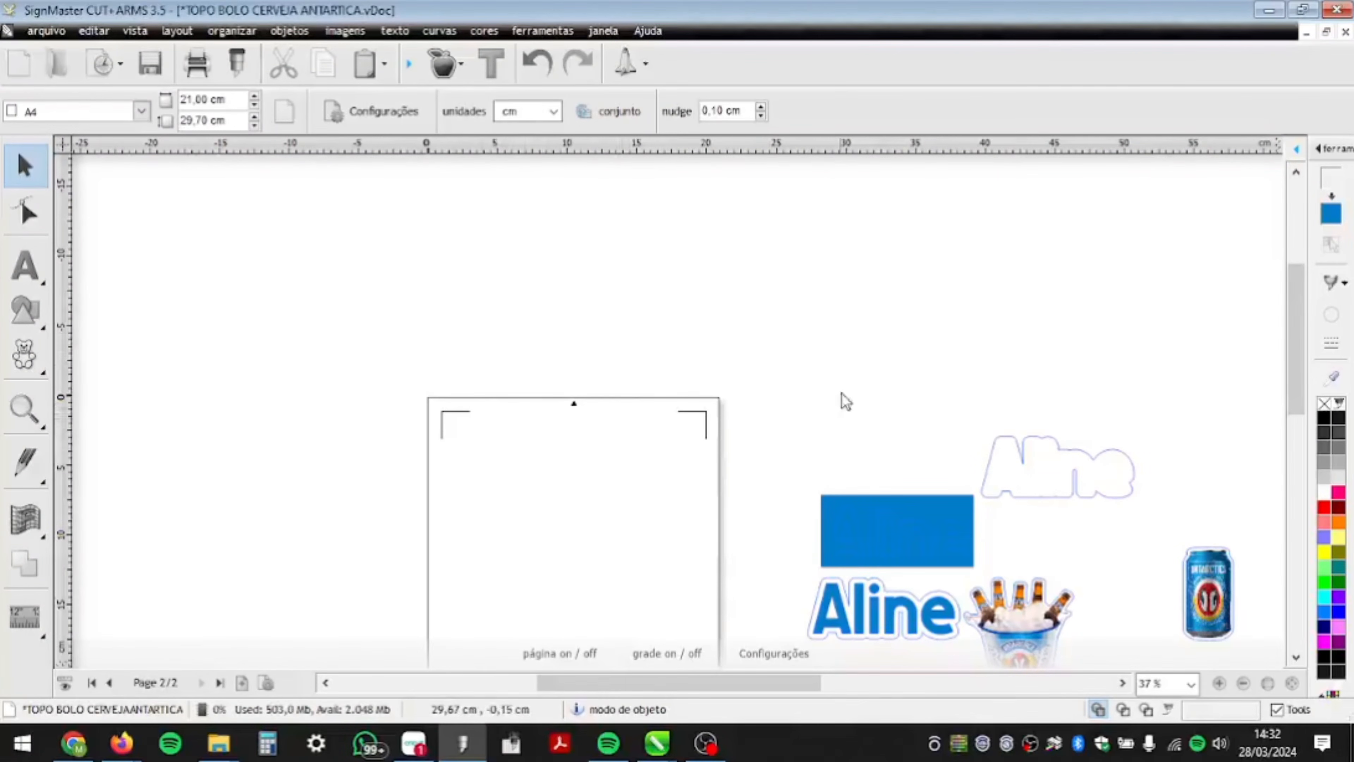
{"action": "left_click", "coordinate": [917, 544]}
{"action": "left_click_drag", "start_coordinate": [916, 544], "coordinate": [543, 468]}
{"action": "left_click", "coordinate": [891, 607]}
{"action": "left_click_drag", "start_coordinate": [1209, 595], "coordinate": [648, 471]}
{"action": "left_click", "coordinate": [333, 100]}
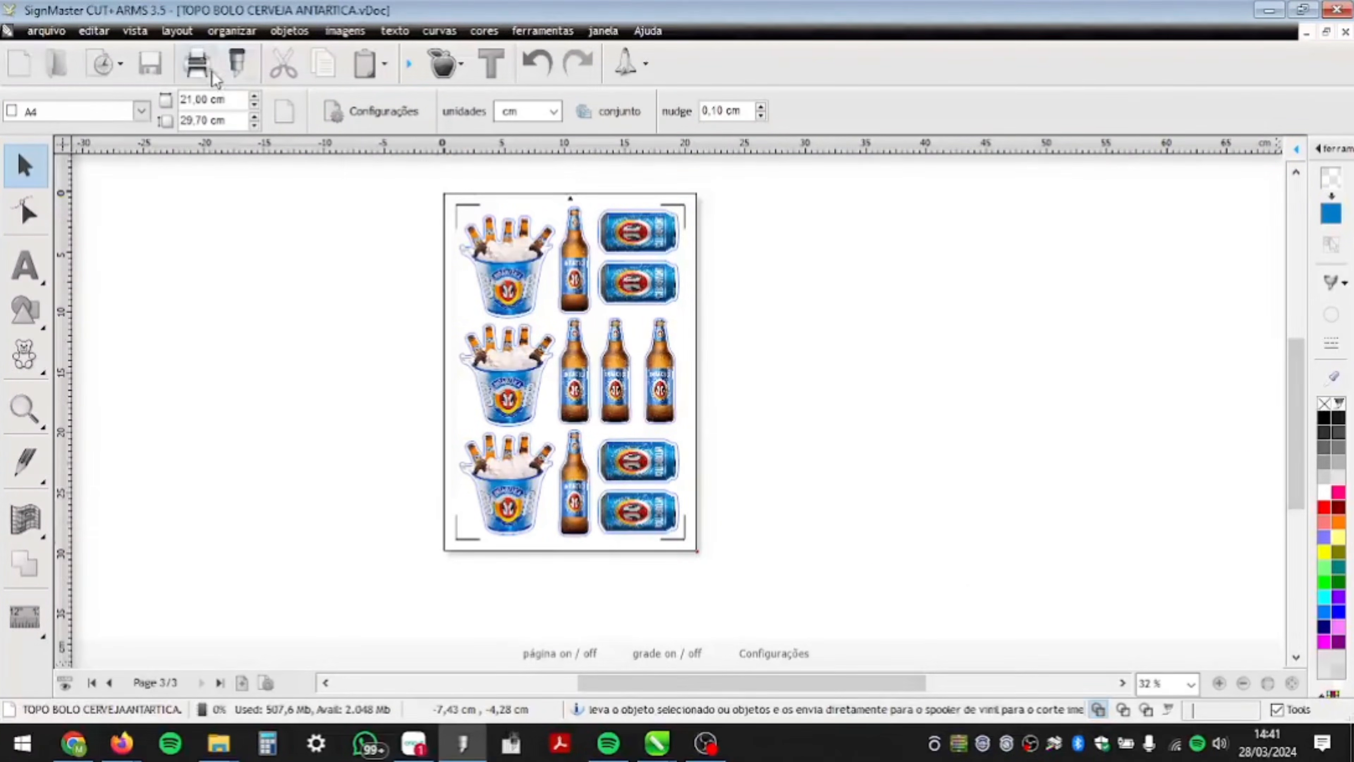
- Send the third page to print as a PDF from the contour cut assistant, skipping the new PDF printing setup
{"action": "left_click", "coordinate": [197, 62]}
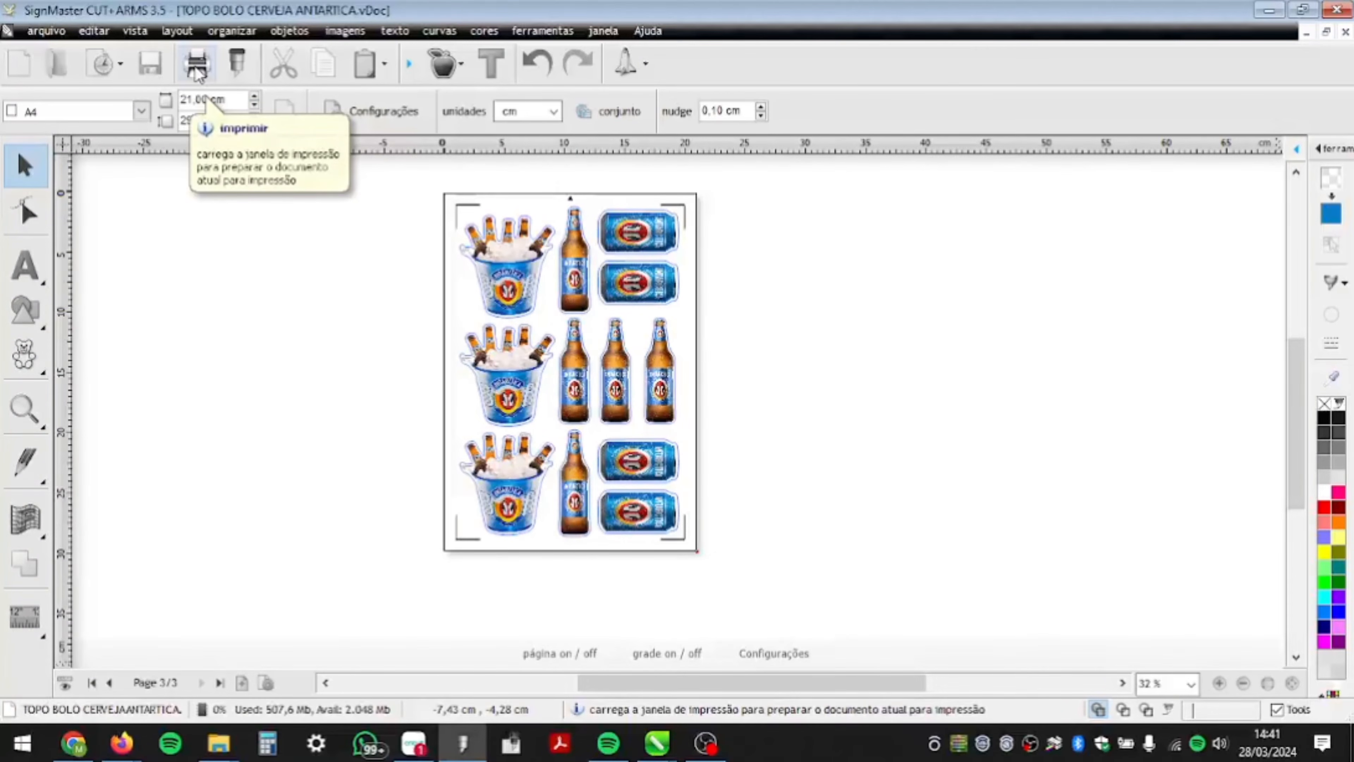
{"action": "left_click", "coordinate": [435, 72]}
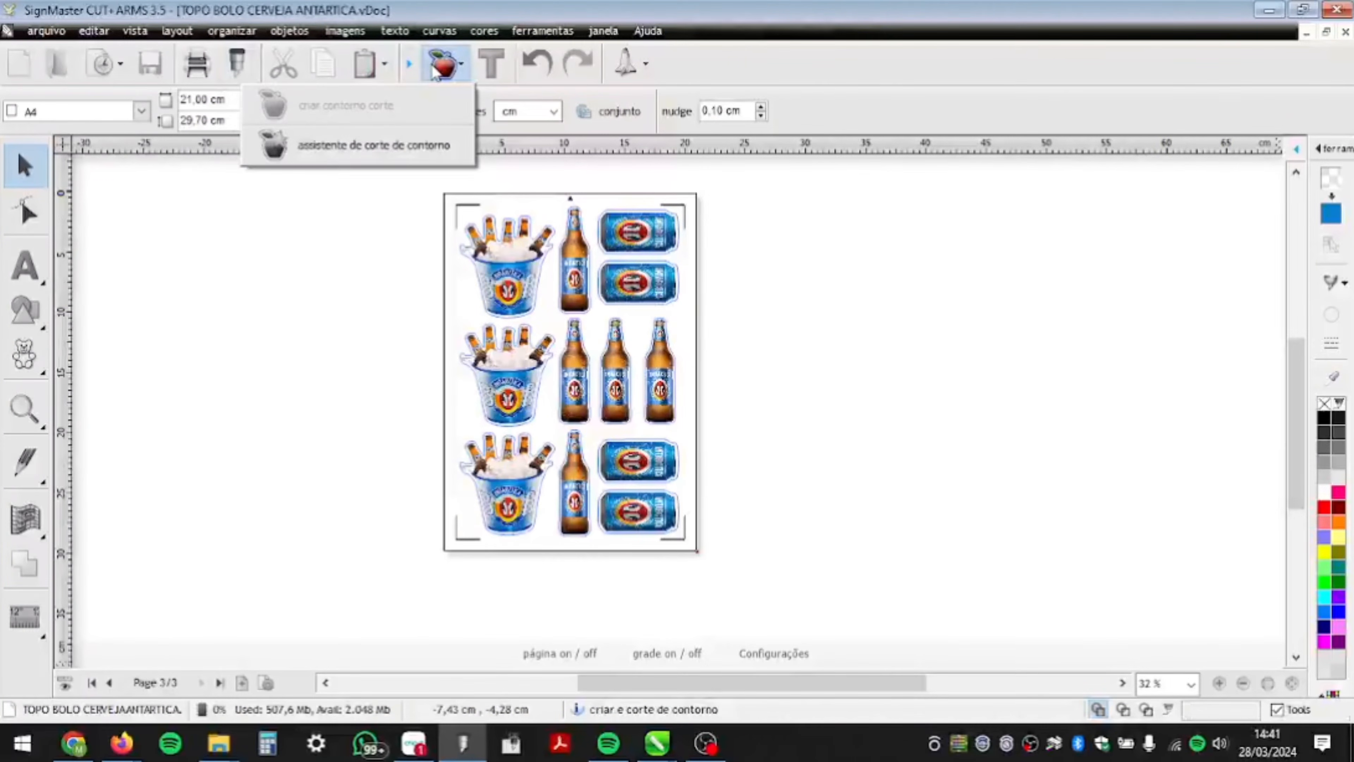
{"action": "left_click", "coordinate": [403, 155]}
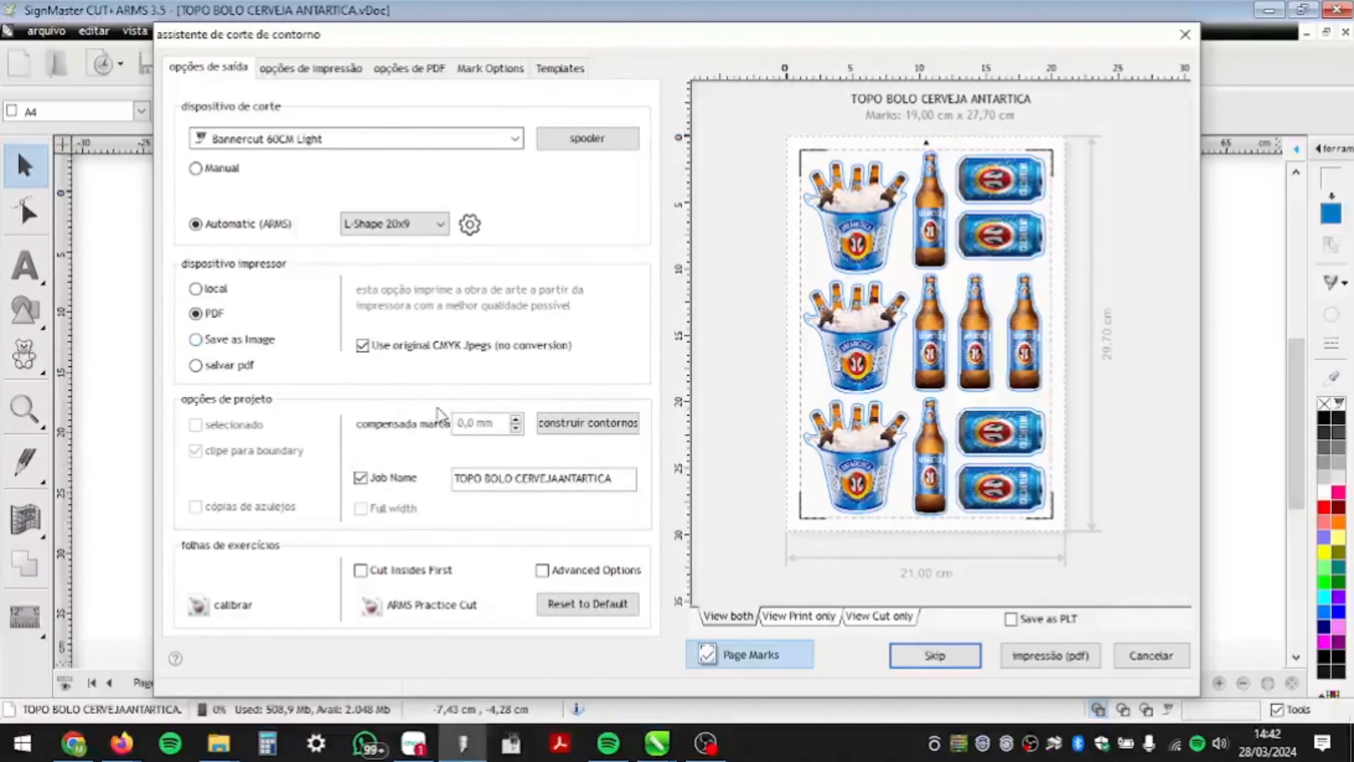
{"action": "left_click", "coordinate": [940, 652]}
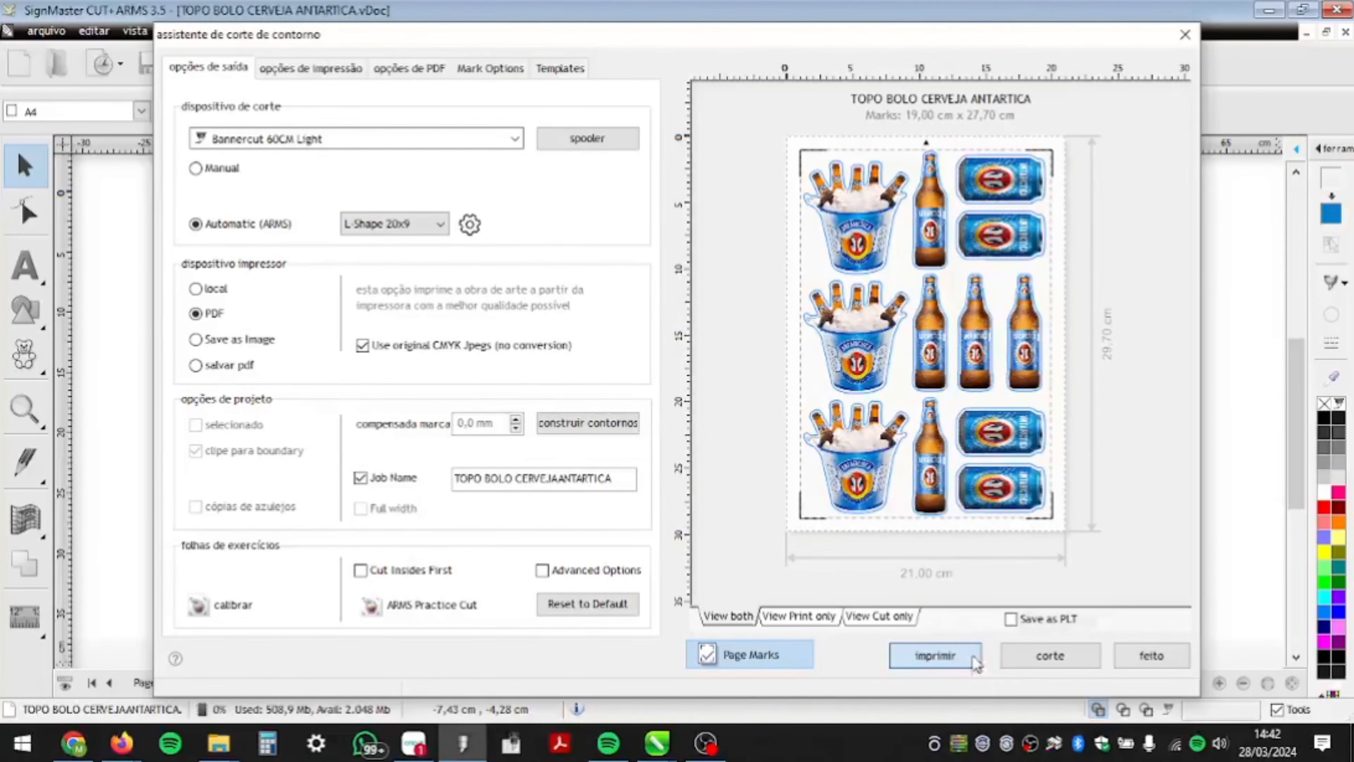
{"action": "left_click", "coordinate": [974, 661]}
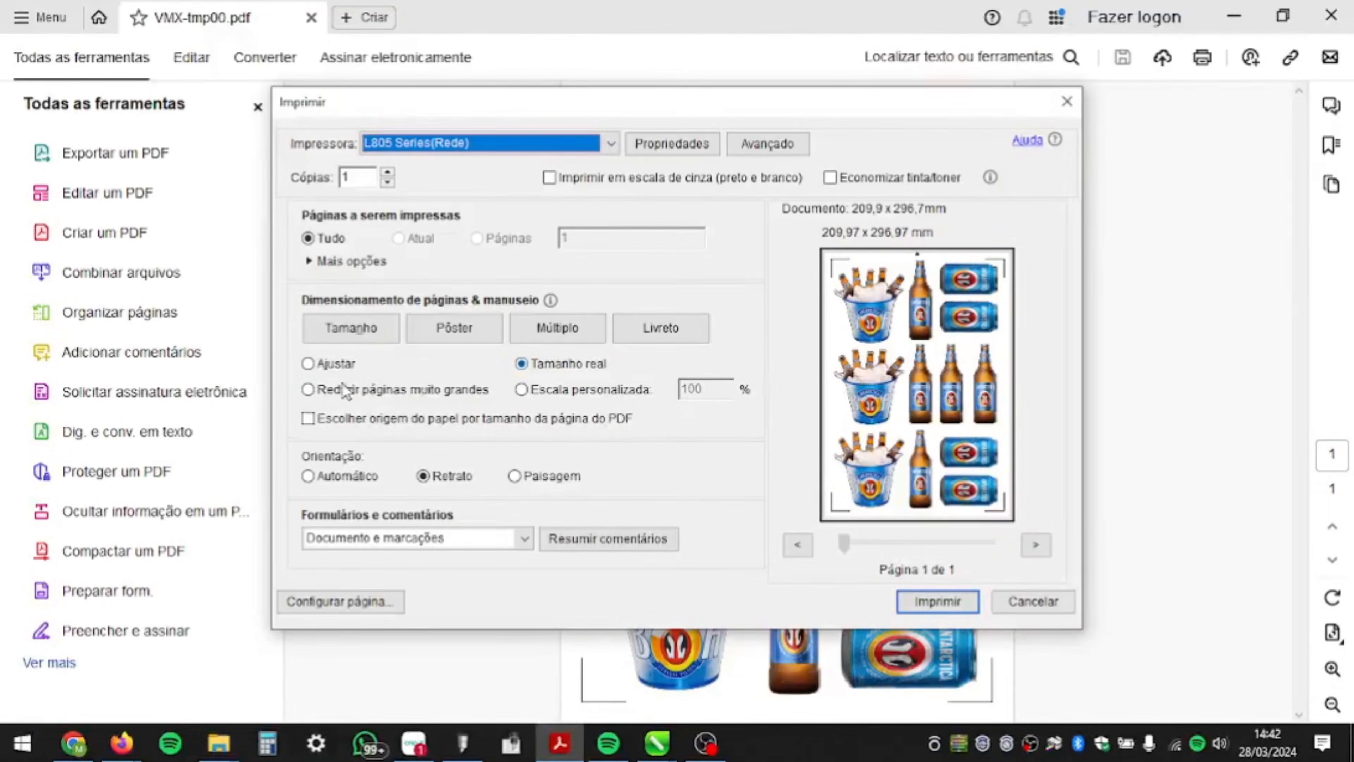
{"action": "left_click", "coordinate": [334, 368]}
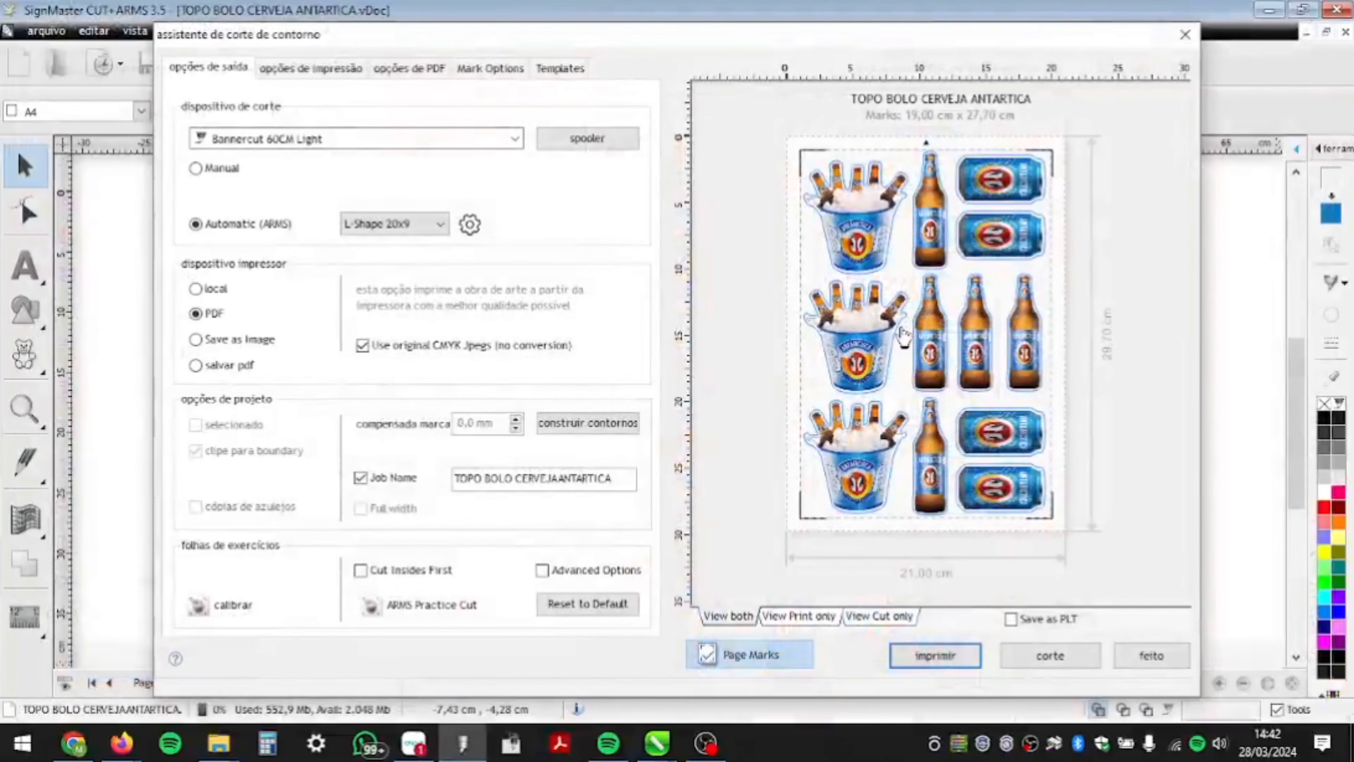
{"action": "left_click", "coordinate": [916, 659]}
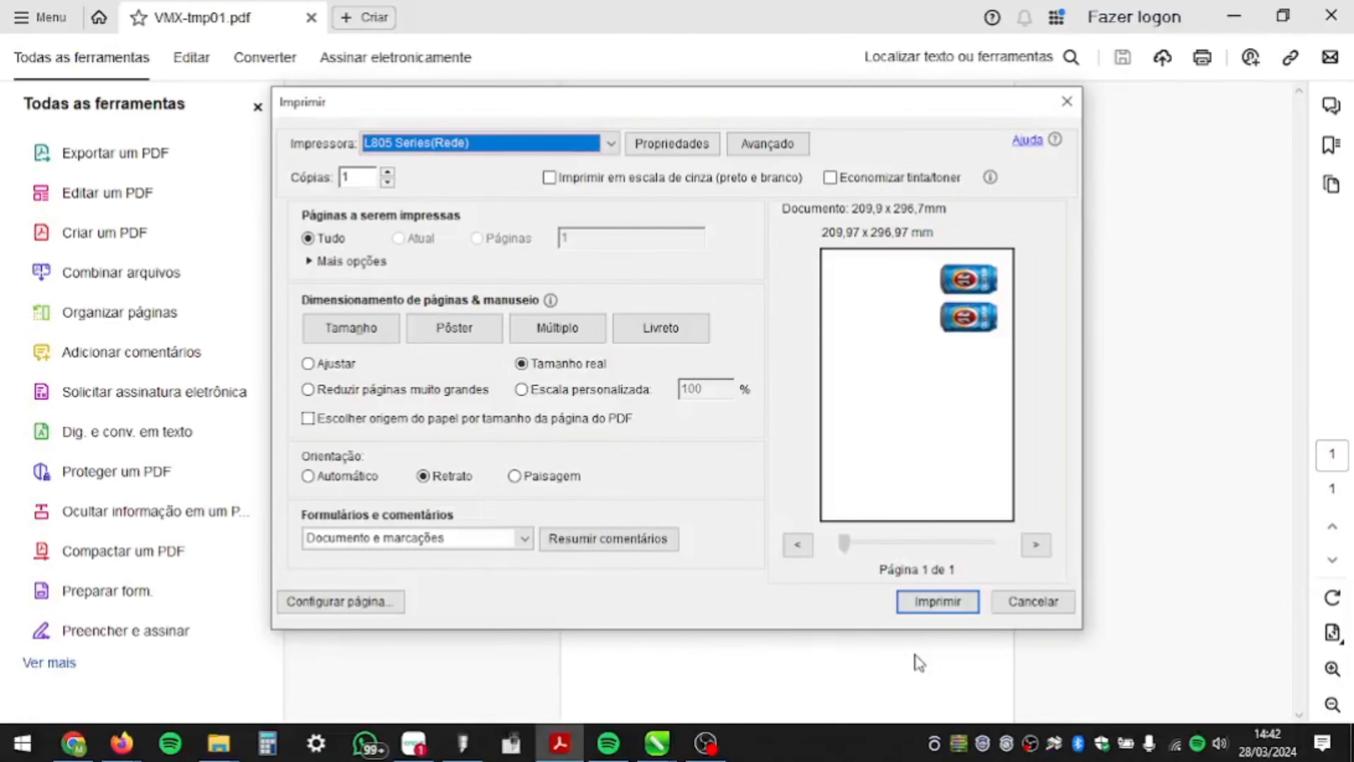
- Keep the print at actual size and set the L805 printer to Premium Presentation Paper Matte paper with Alto quality
{"action": "left_click", "coordinate": [556, 364]}
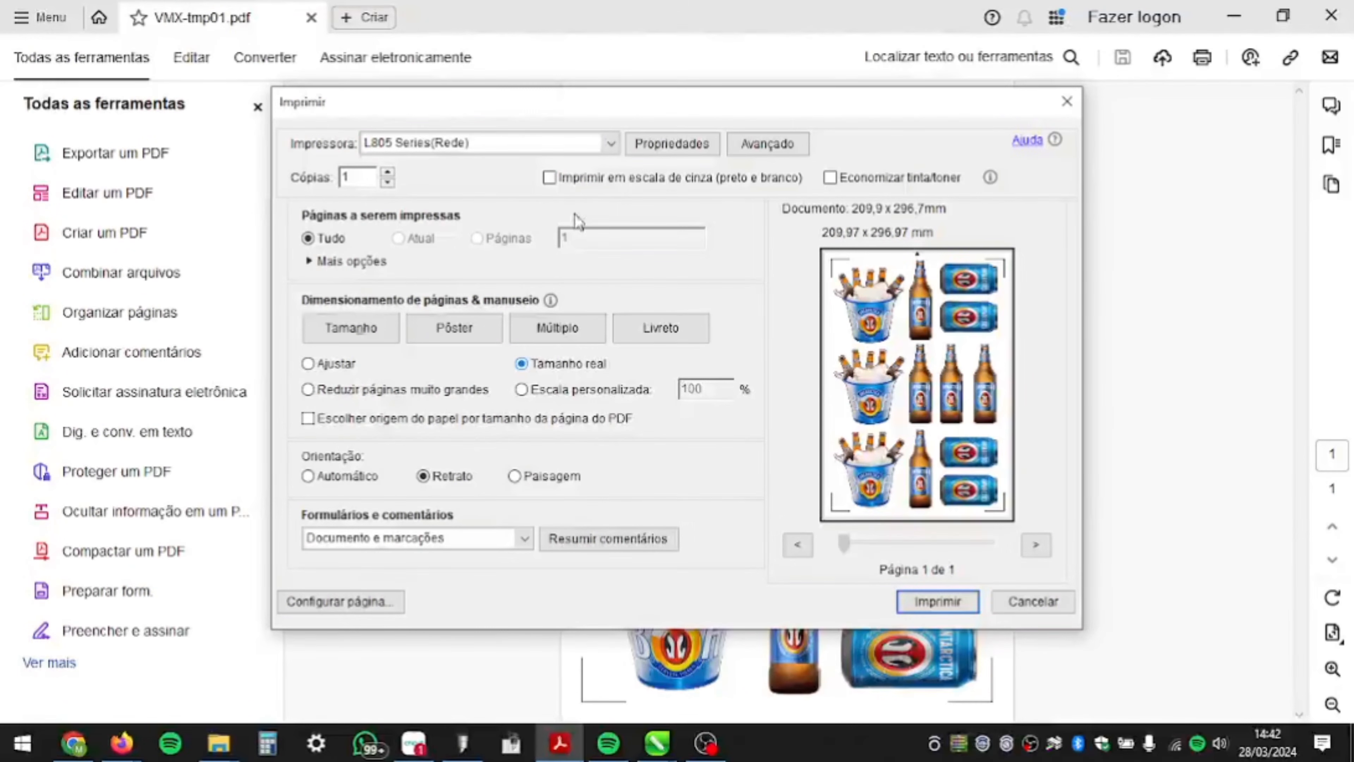
{"action": "left_click", "coordinate": [662, 144]}
{"action": "left_click", "coordinate": [657, 145]}
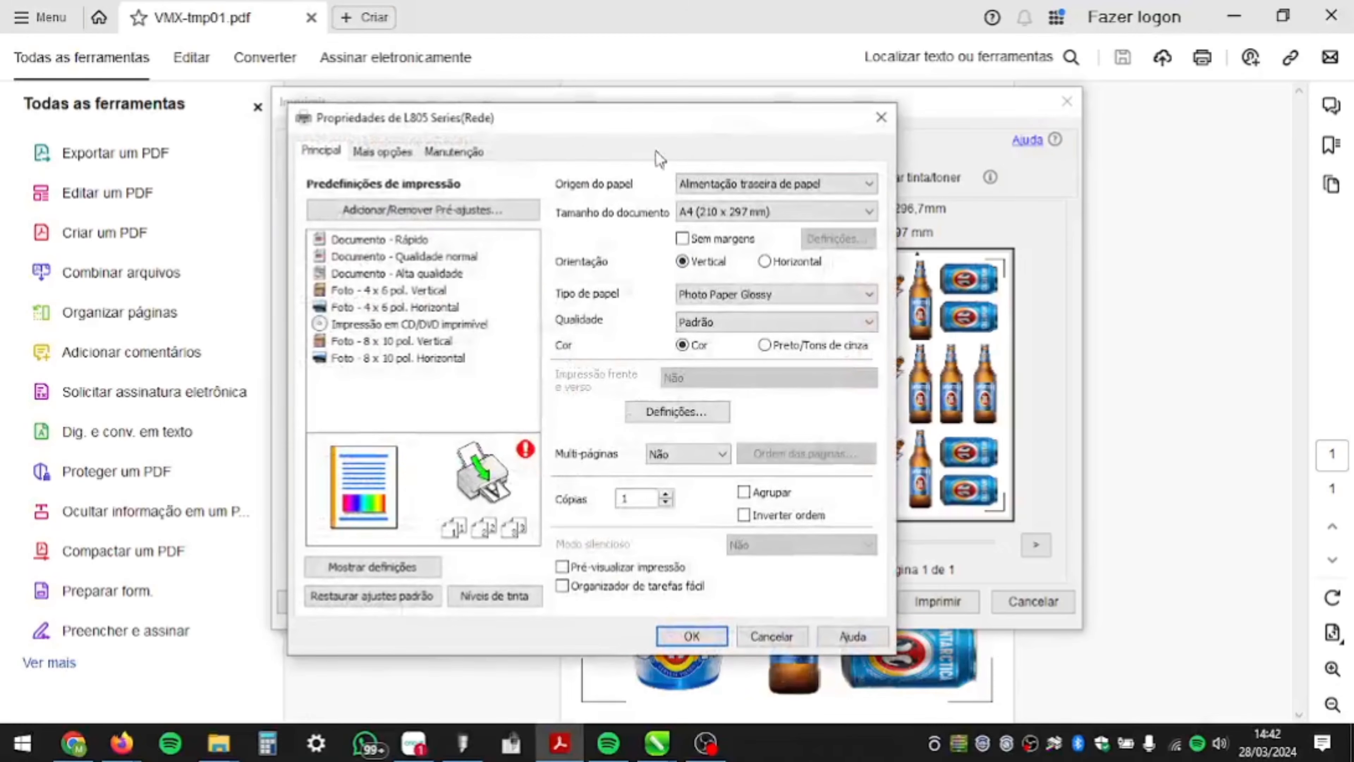
{"action": "left_click", "coordinate": [704, 294]}
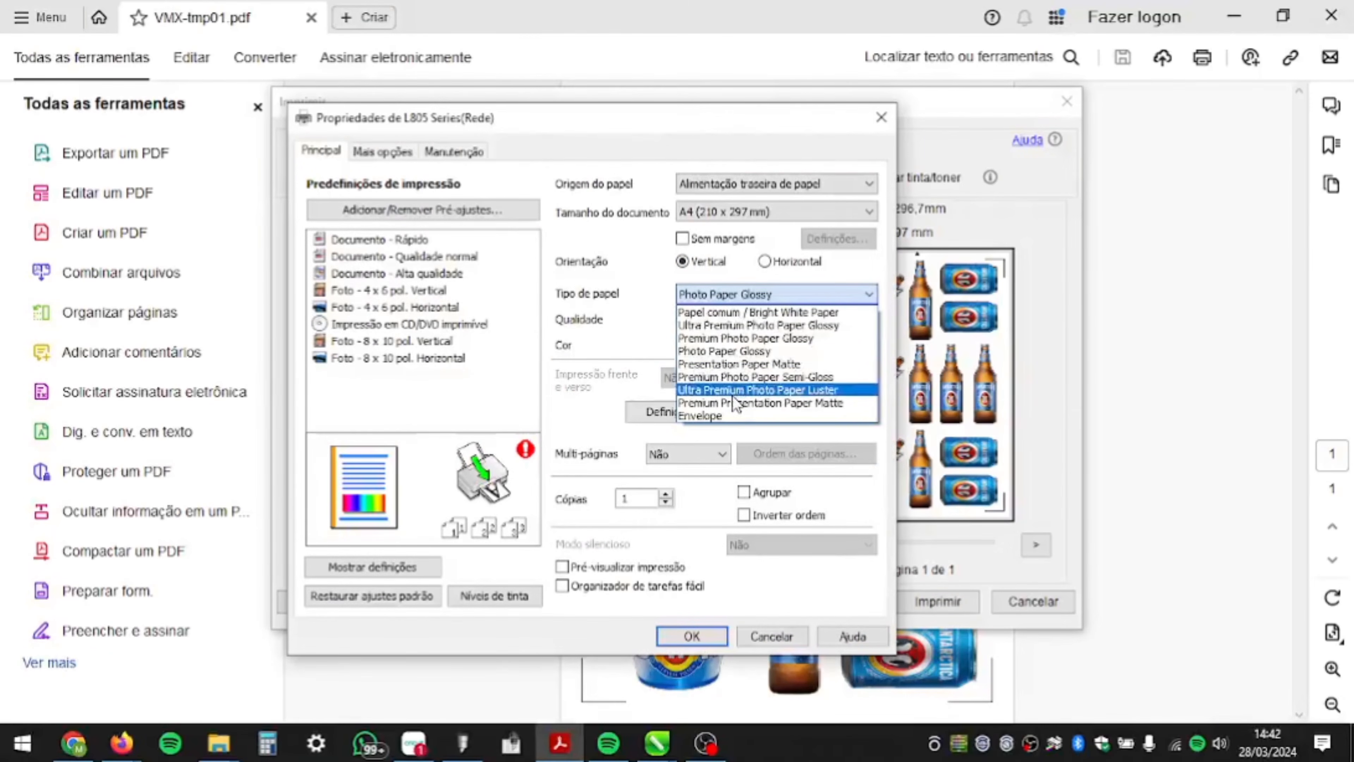
{"action": "left_click", "coordinate": [724, 405]}
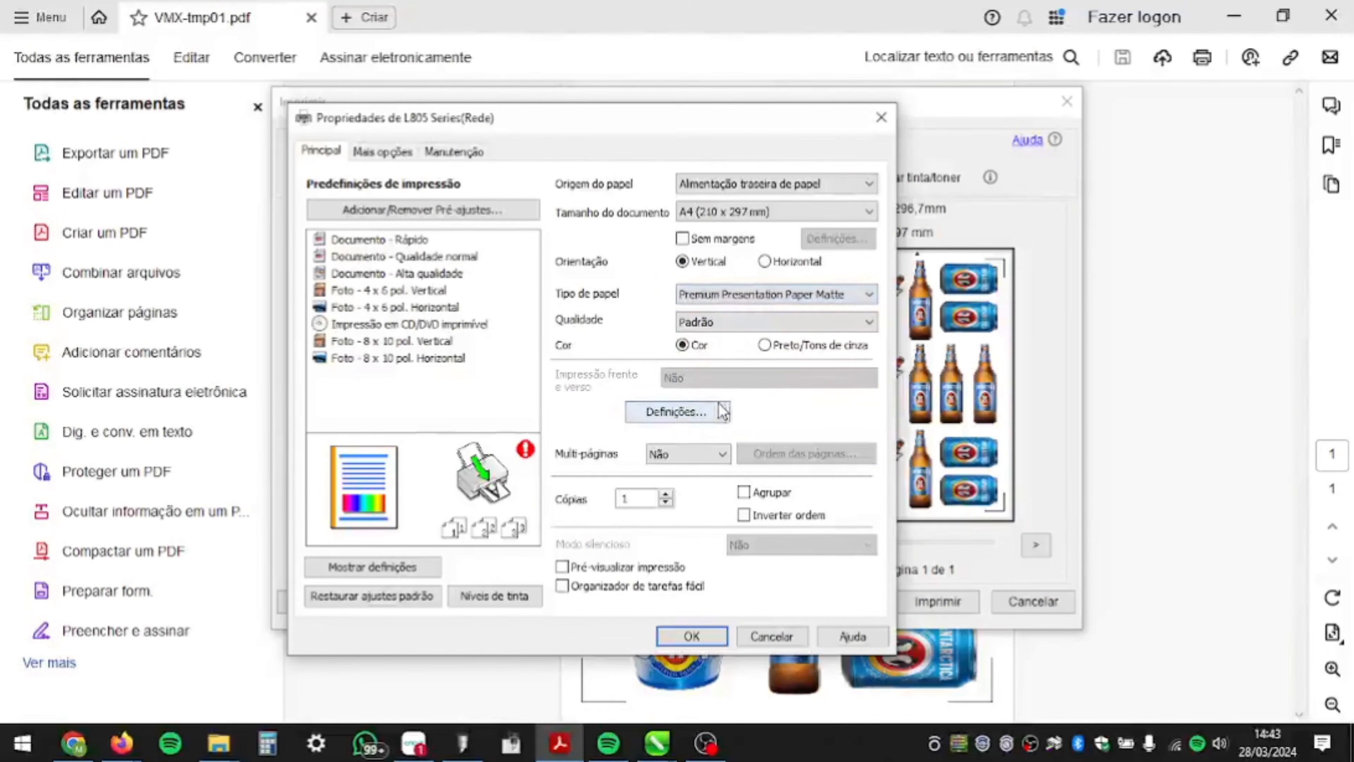
{"action": "left_click", "coordinate": [771, 322]}
{"action": "left_click", "coordinate": [693, 352]}
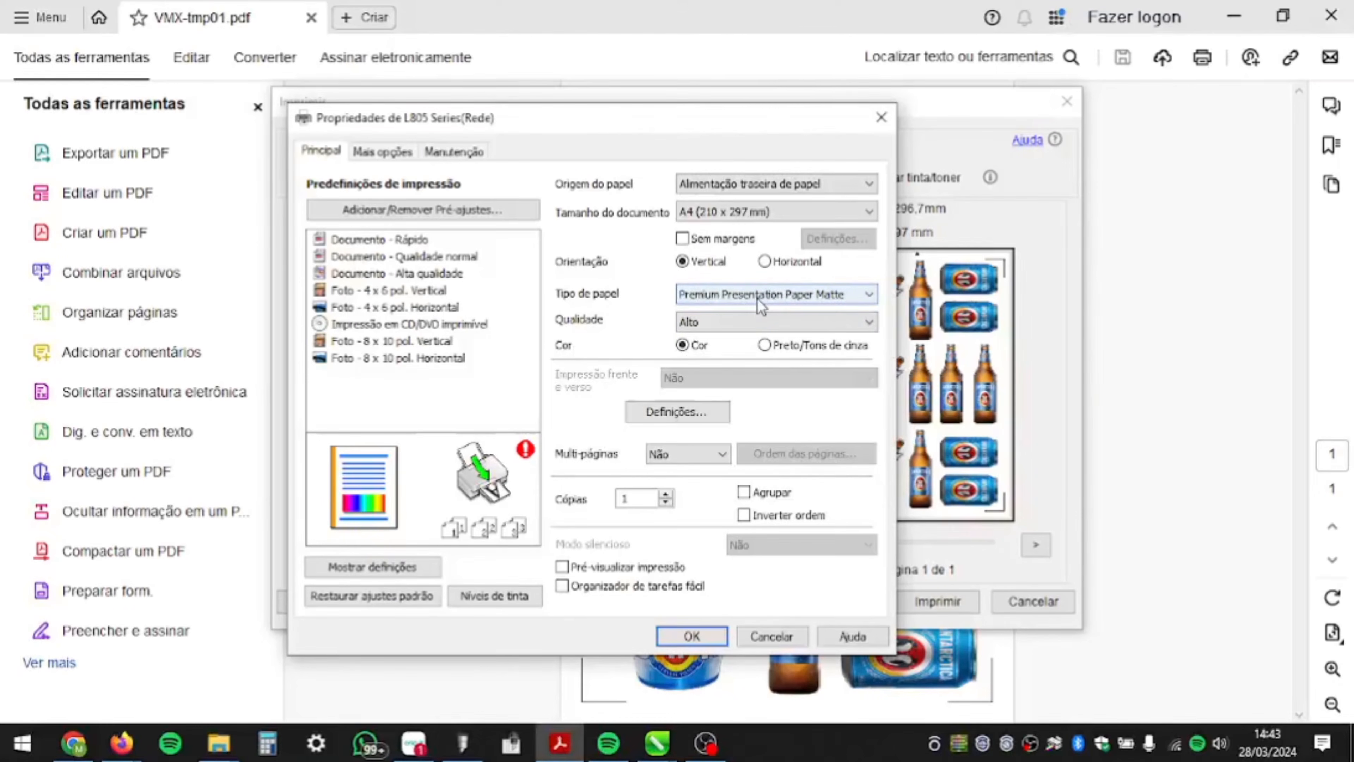
- Customize the printer's color correction with the Padrão EPSON color mode and a gamma of 2,2
{"action": "left_click", "coordinate": [381, 155]}
{"action": "left_click", "coordinate": [816, 333]}
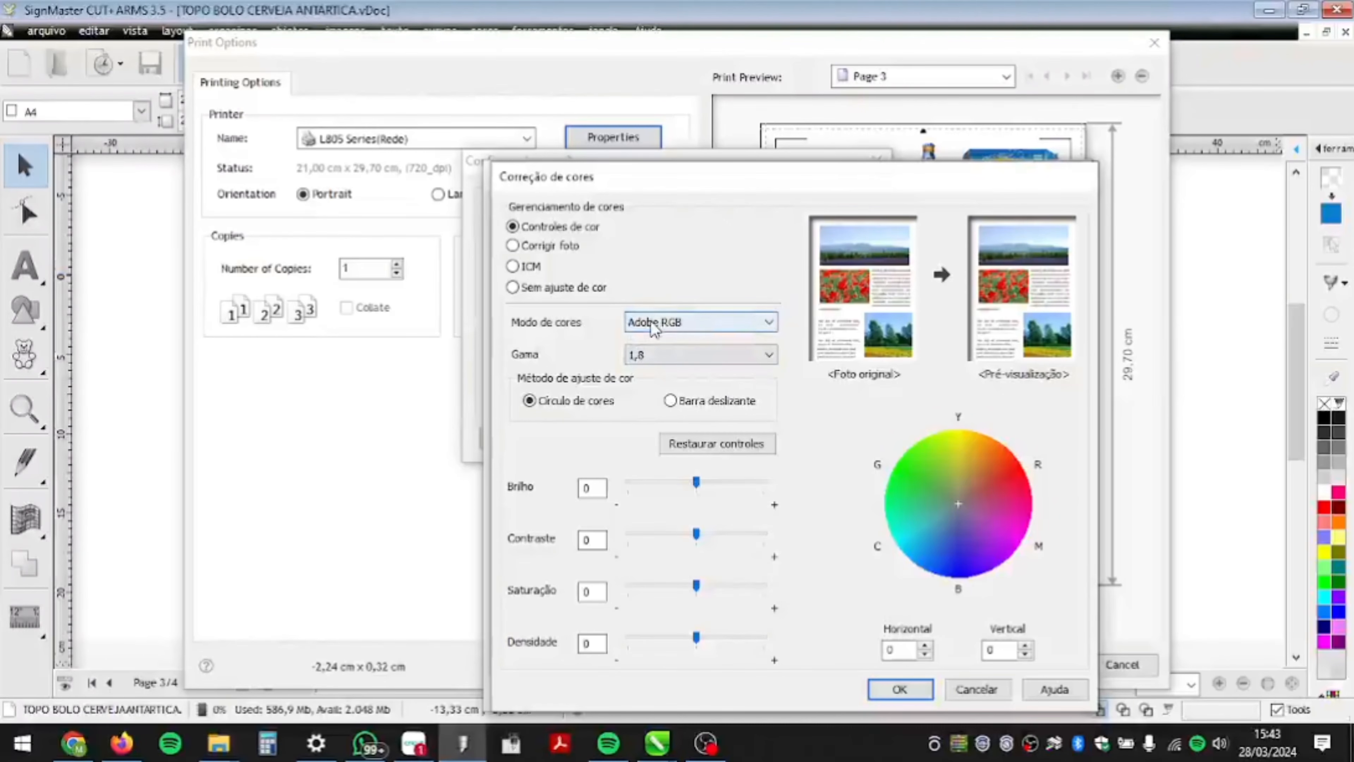
{"action": "left_click", "coordinate": [653, 323]}
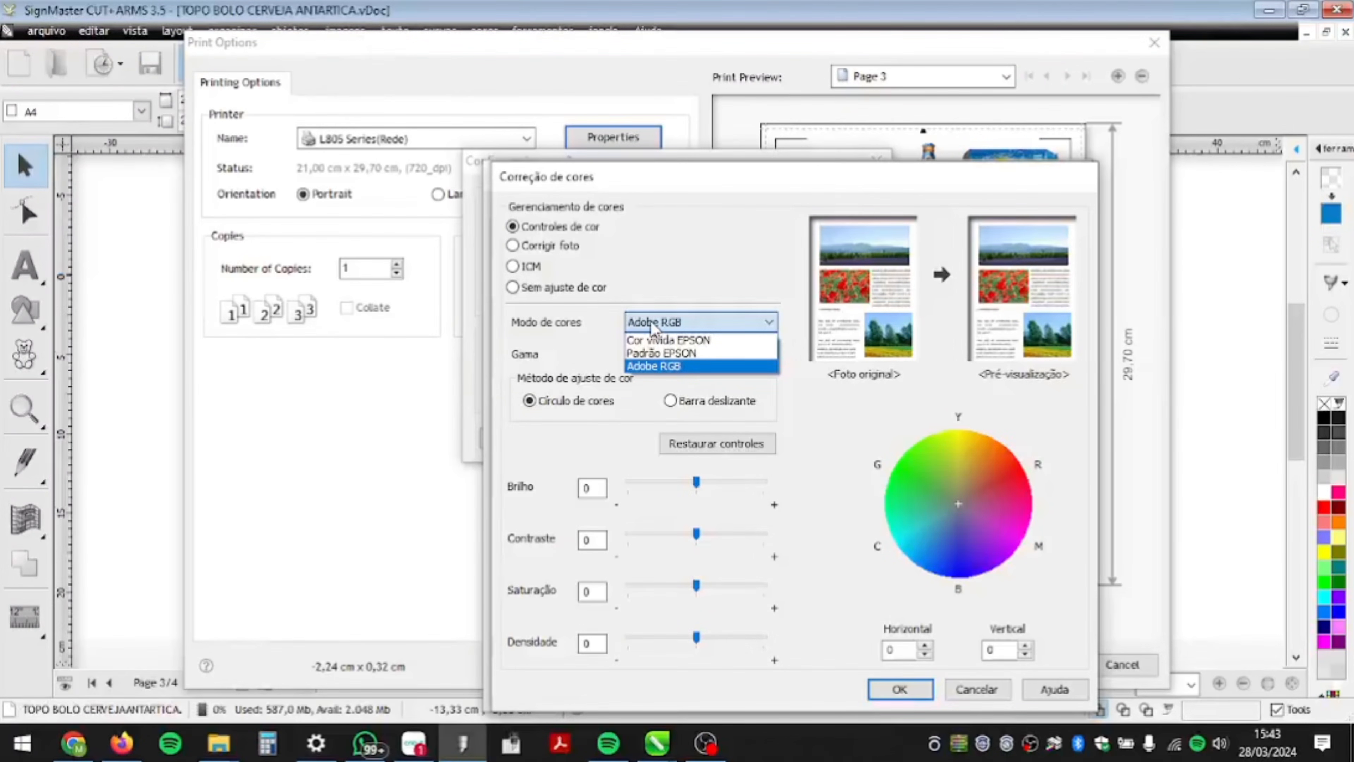
{"action": "left_click", "coordinate": [659, 352]}
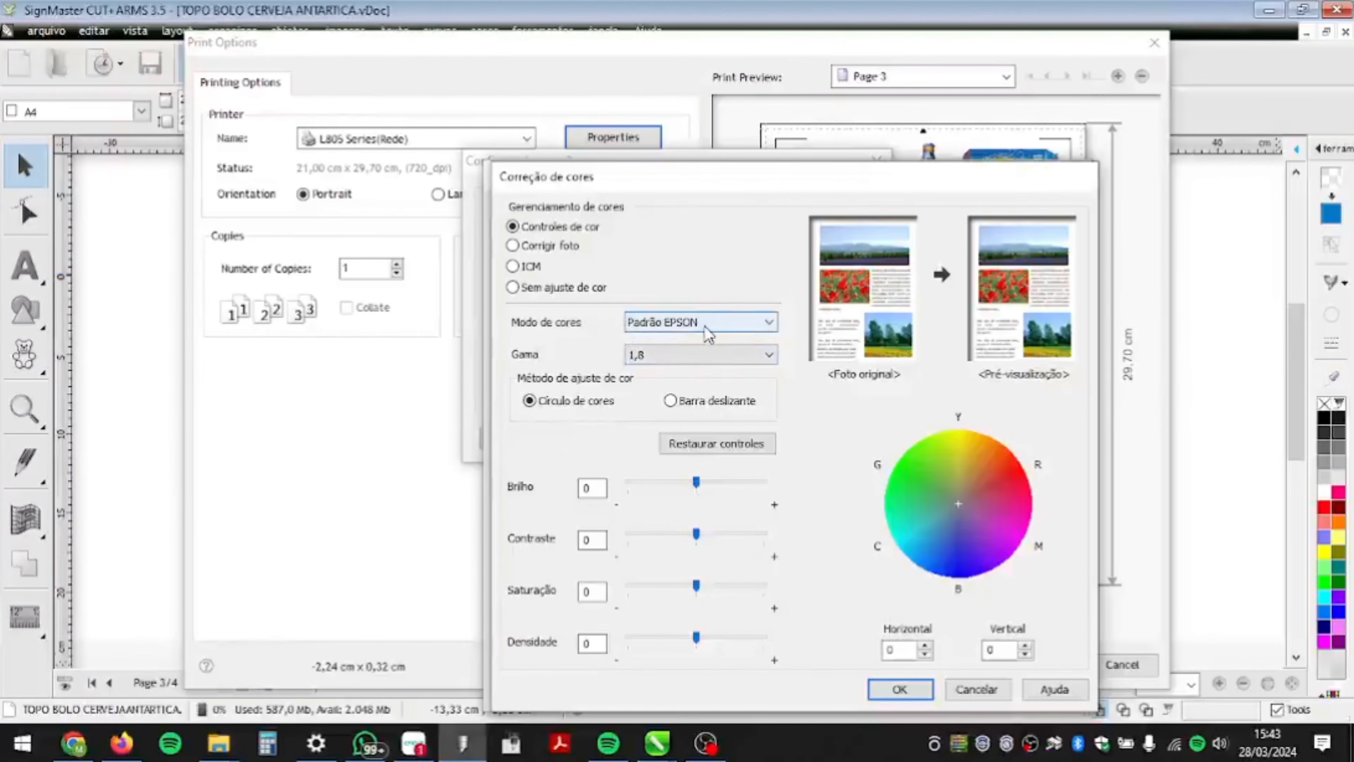
{"action": "left_click", "coordinate": [681, 356]}
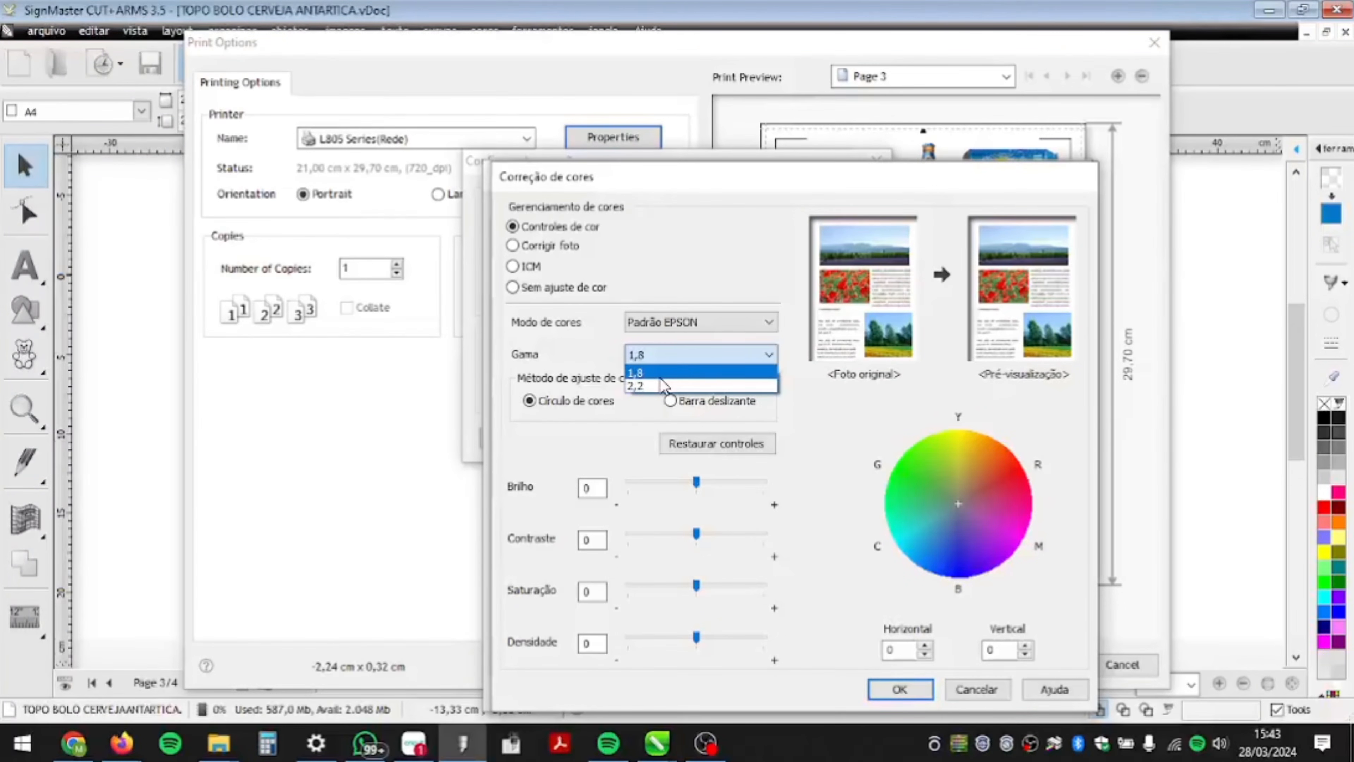
{"action": "left_click", "coordinate": [650, 385]}
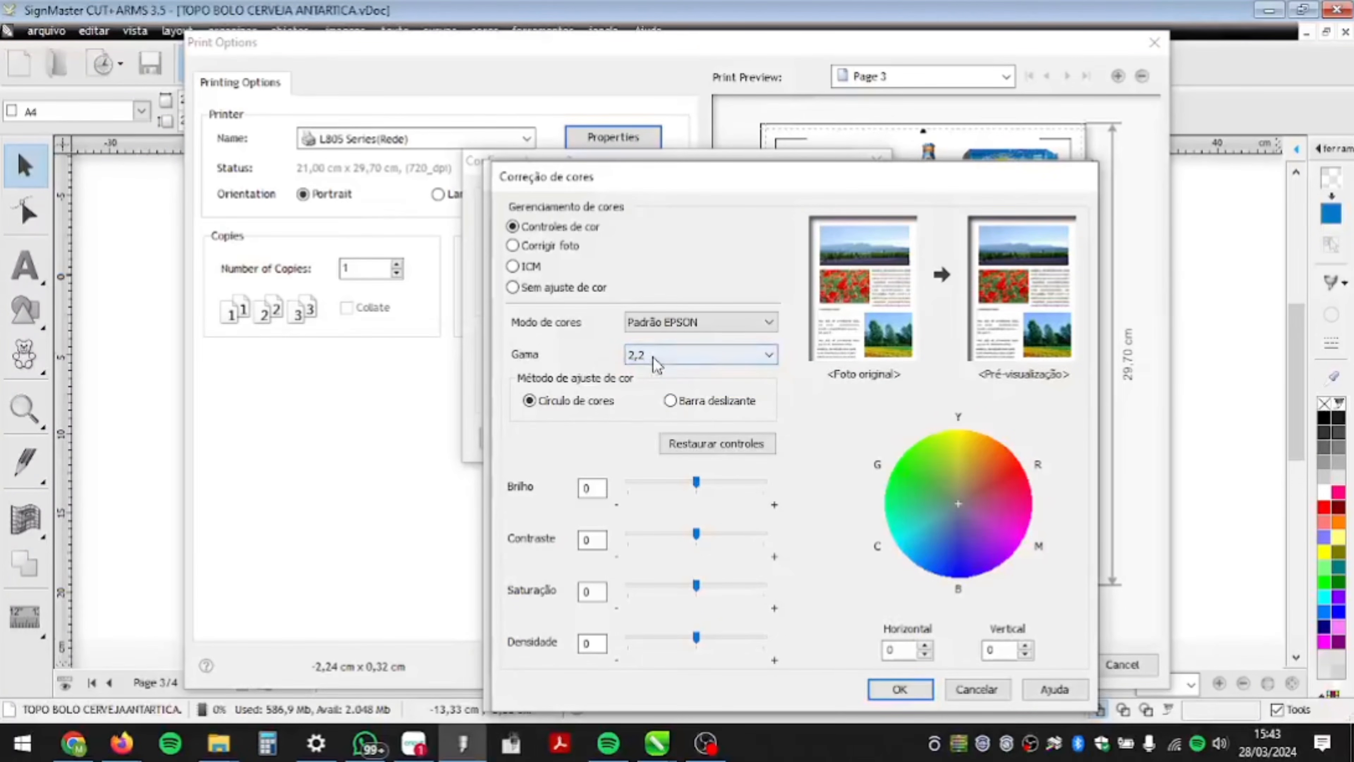
{"action": "left_click", "coordinate": [658, 365]}
{"action": "left_click", "coordinate": [645, 382]}
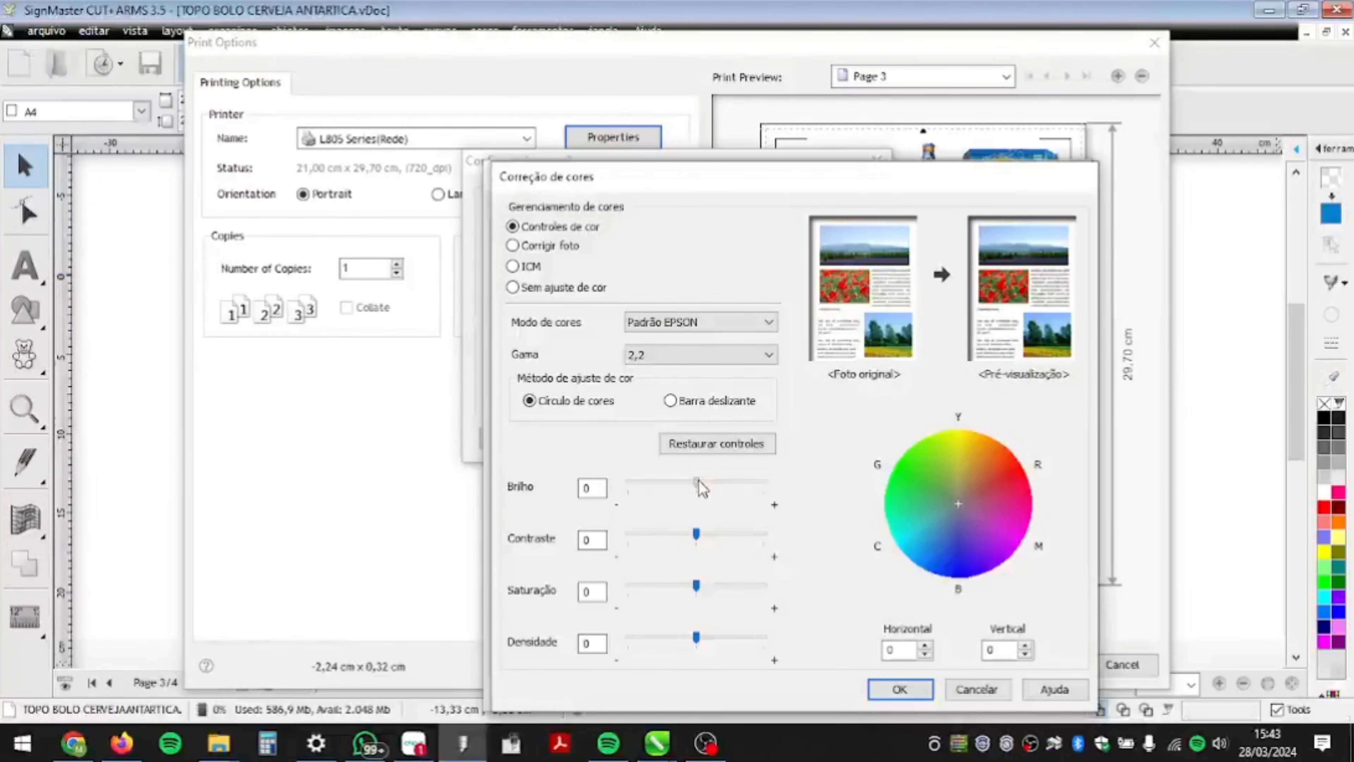
- Set the print saturation to 10 and try brightness values of 2 and -3 in the color correction
{"action": "left_click_drag", "start_coordinate": [697, 483], "coordinate": [702, 482]}
{"action": "left_click", "coordinate": [733, 585]}
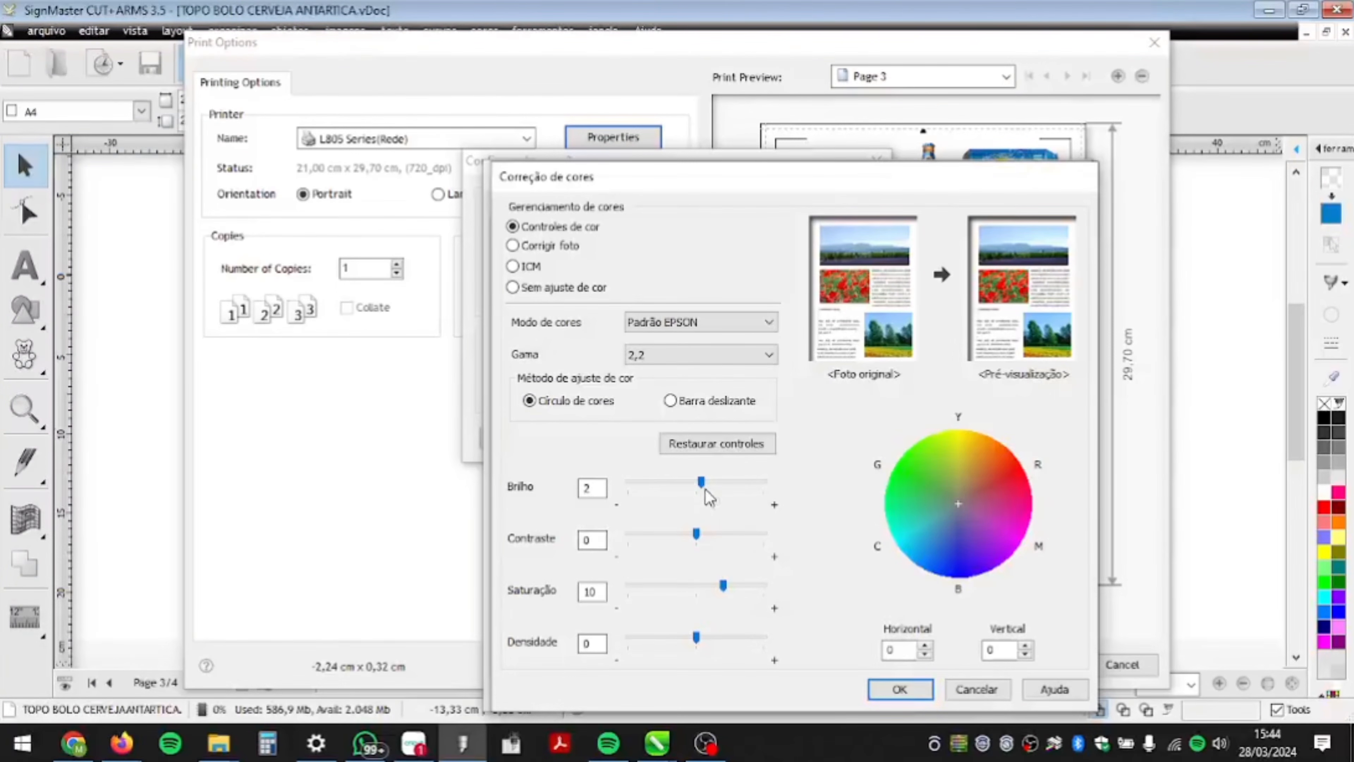
{"action": "left_click_drag", "start_coordinate": [701, 482], "coordinate": [688, 482]}
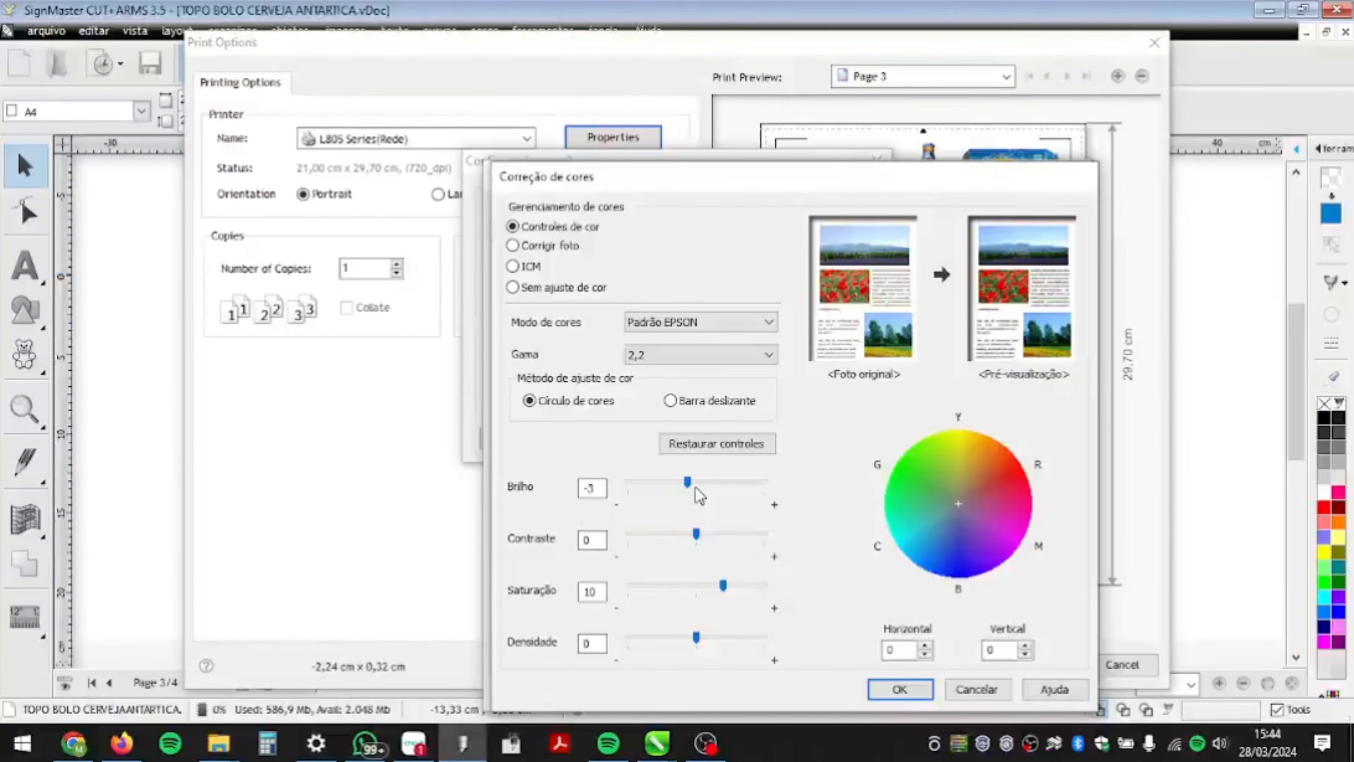
{"action": "left_click", "coordinate": [684, 484]}
{"action": "left_click", "coordinate": [693, 485]}
{"action": "left_click", "coordinate": [696, 484]}
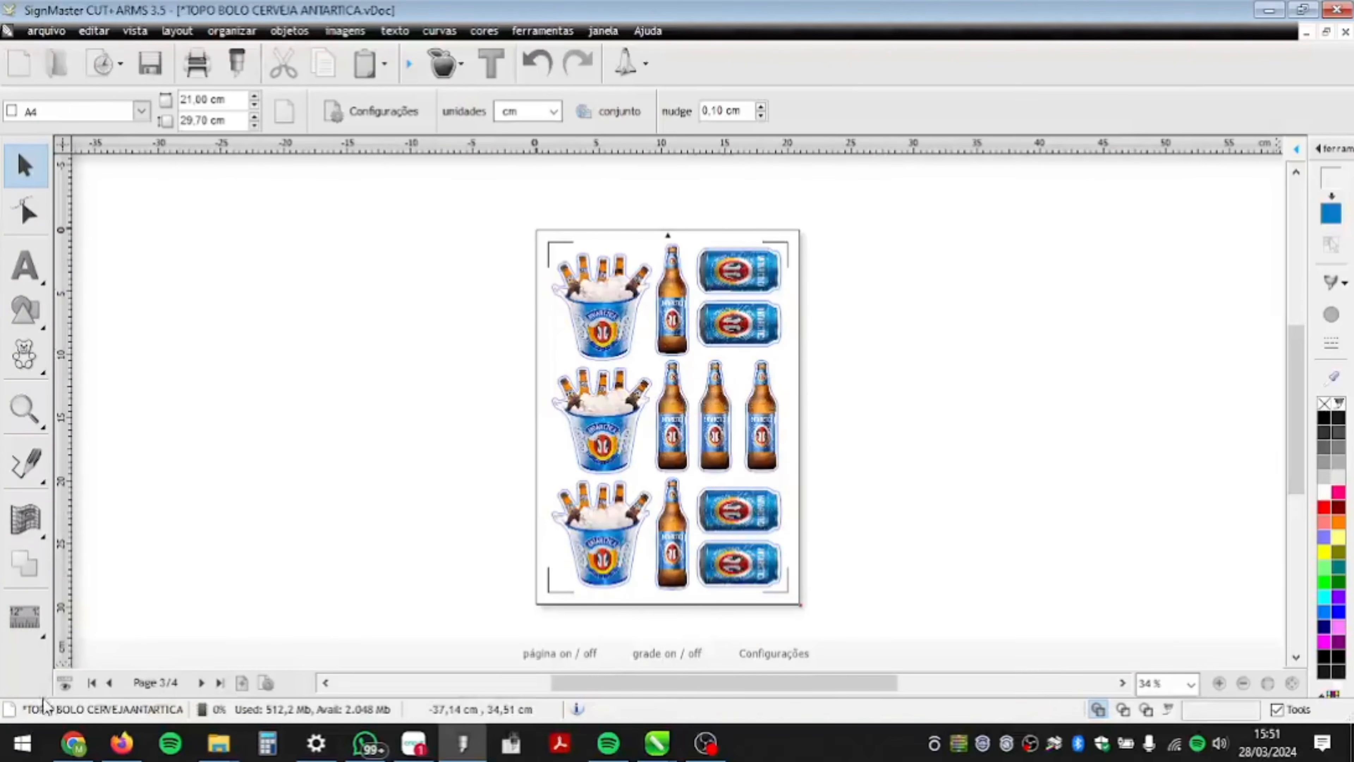
- Go to the first page with the speech bubbles and open the contour cut assistant for it
{"action": "left_click", "coordinate": [91, 683]}
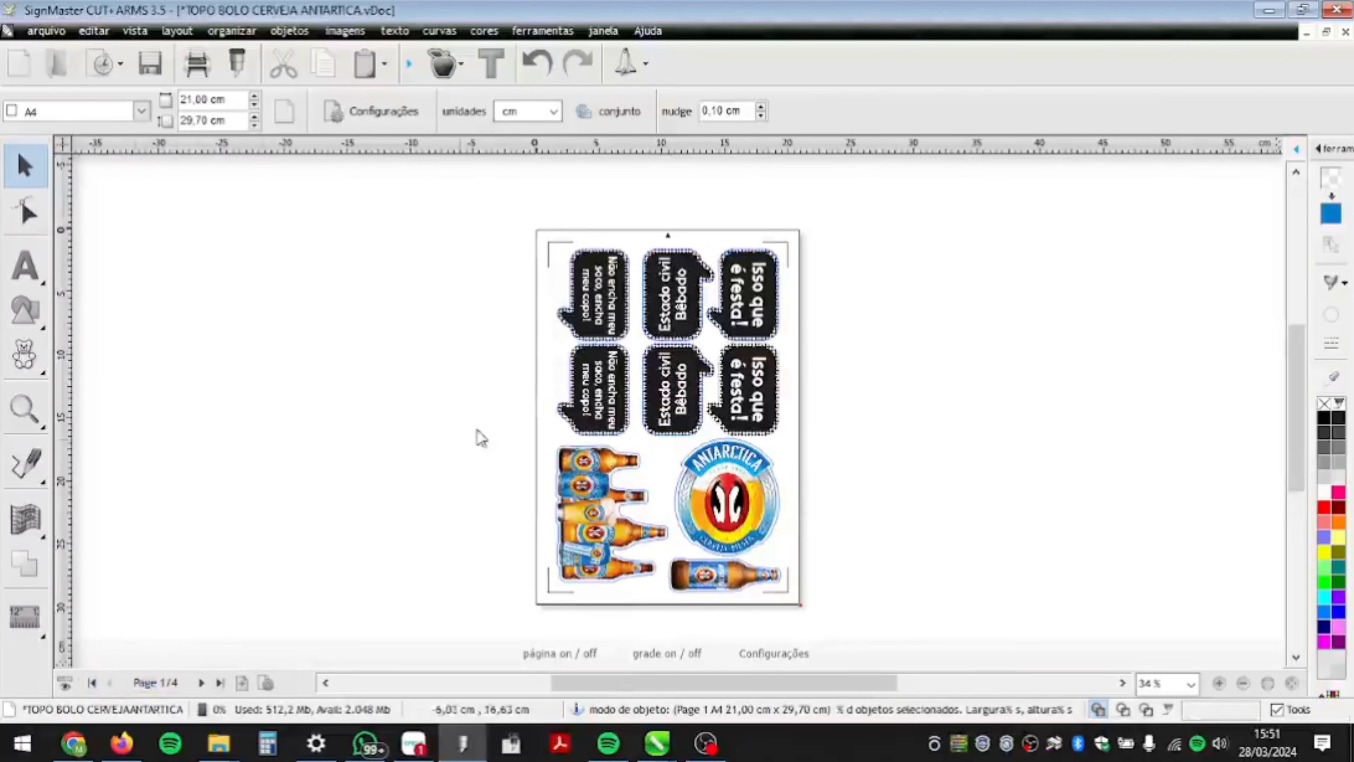
{"action": "left_click", "coordinate": [459, 63]}
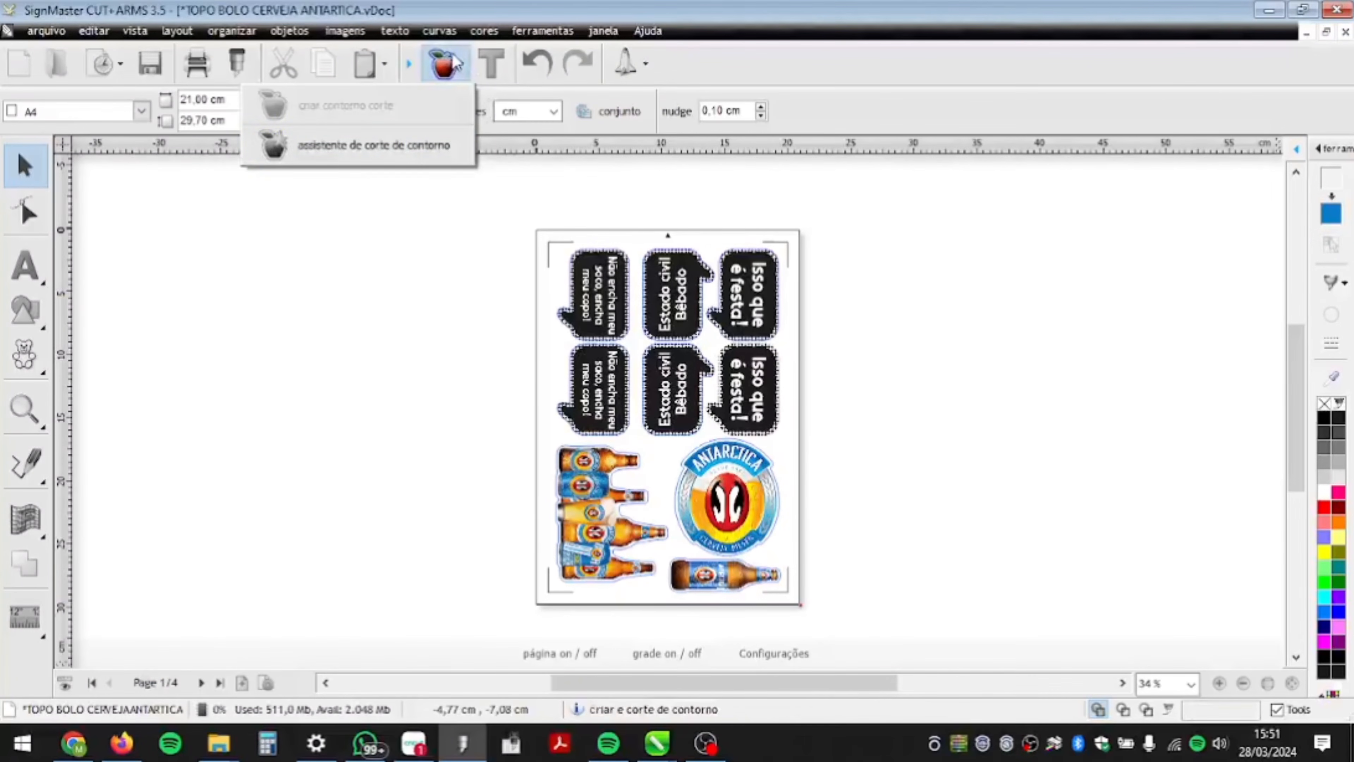
{"action": "left_click", "coordinate": [412, 152]}
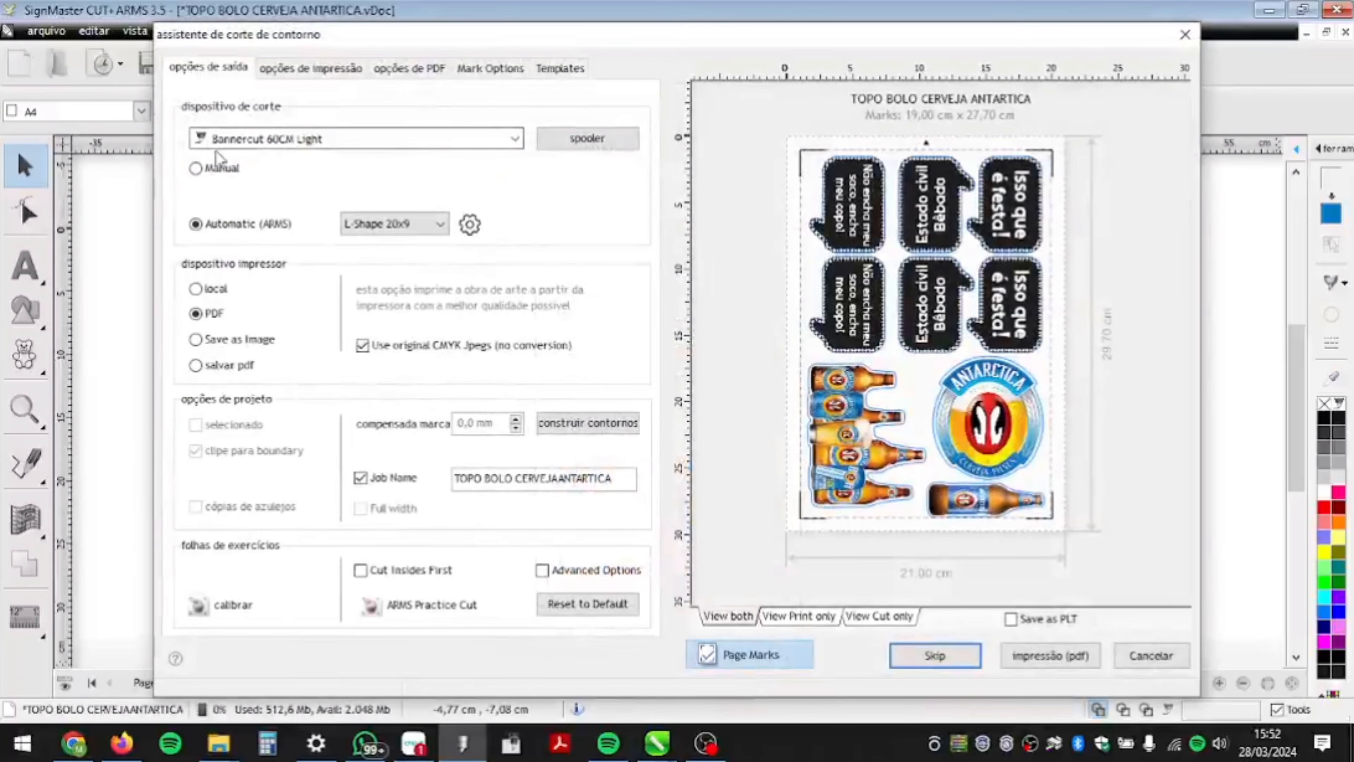
- Review the Cut Contour preset's blade type, overcut, cutting speed and cutting force, and apply the cutter settings
{"action": "left_click", "coordinate": [281, 72]}
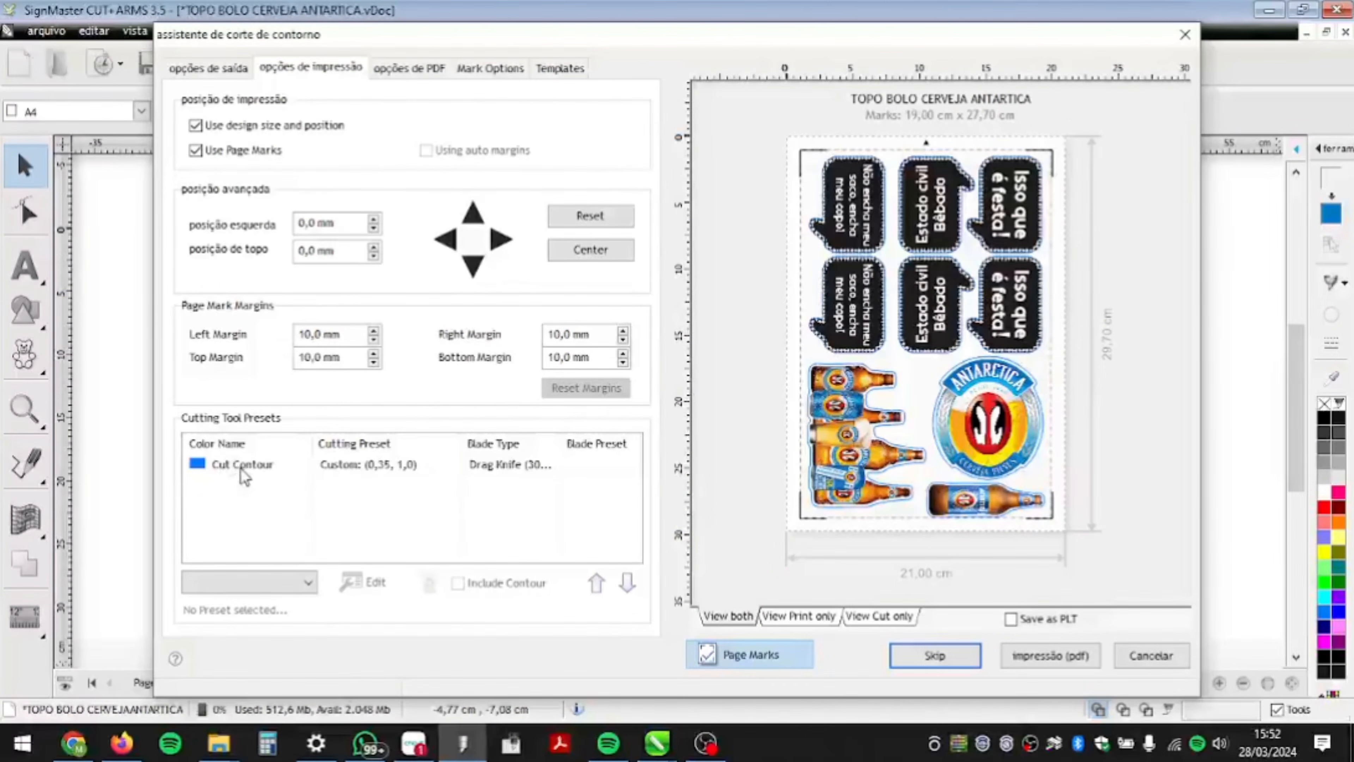
{"action": "left_click", "coordinate": [251, 469]}
{"action": "left_click", "coordinate": [352, 583]}
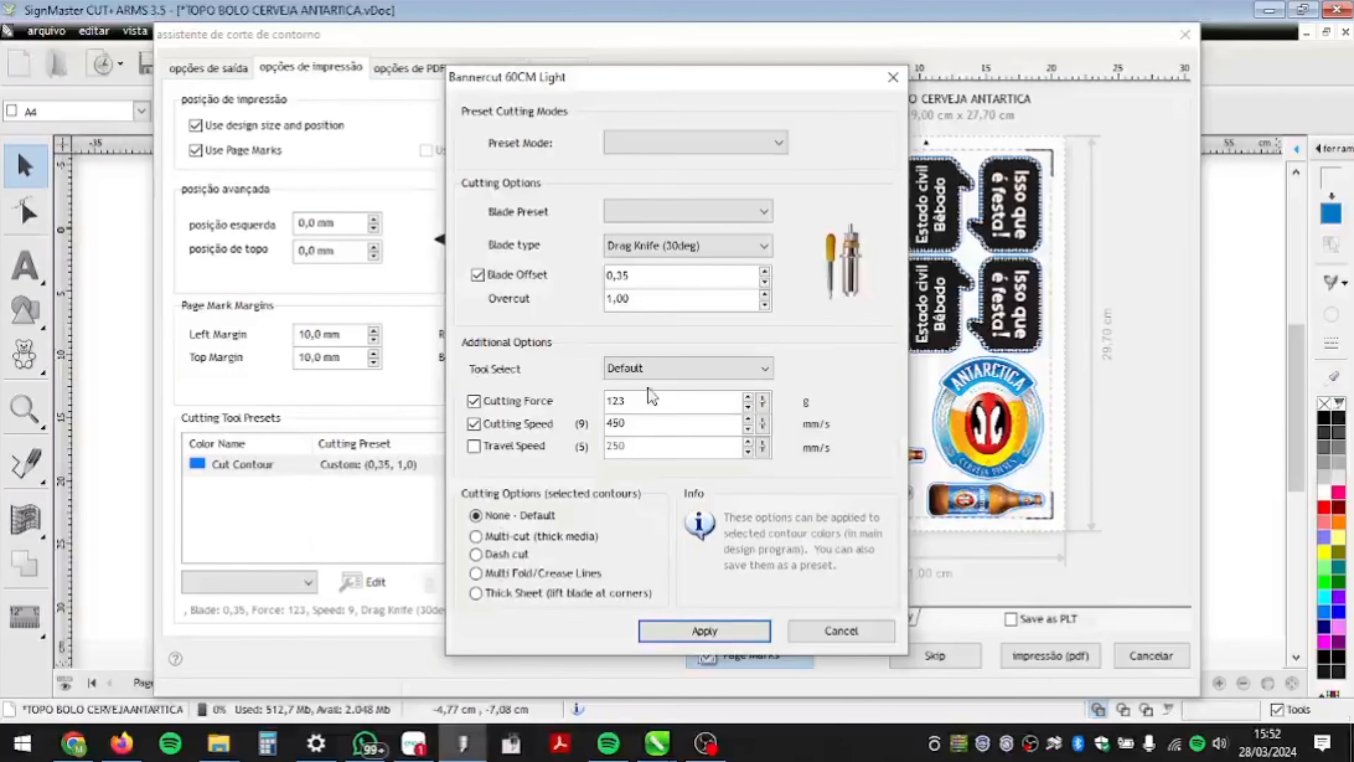
{"action": "left_click", "coordinate": [669, 255]}
{"action": "left_click", "coordinate": [669, 305]}
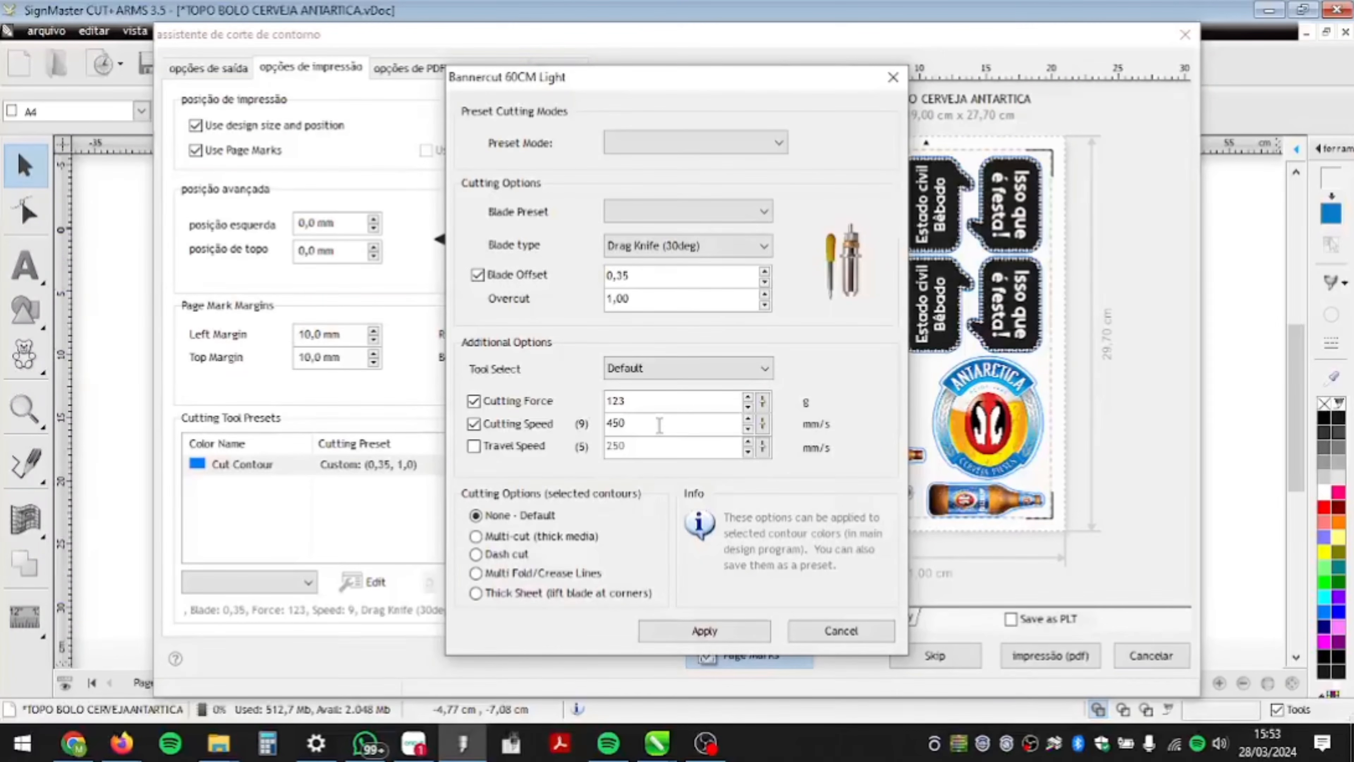
{"action": "left_click", "coordinate": [619, 422]}
{"action": "left_click", "coordinate": [762, 426]}
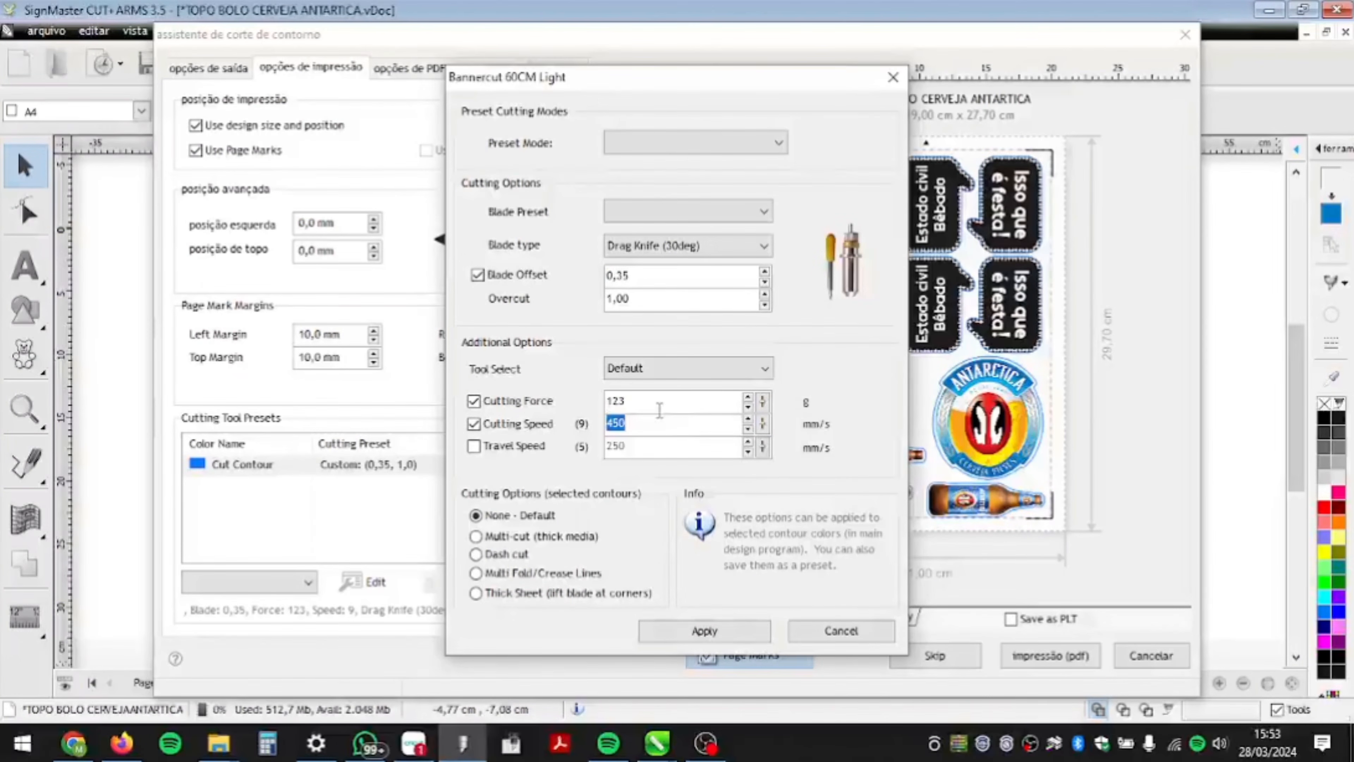
{"action": "left_click", "coordinate": [763, 401]}
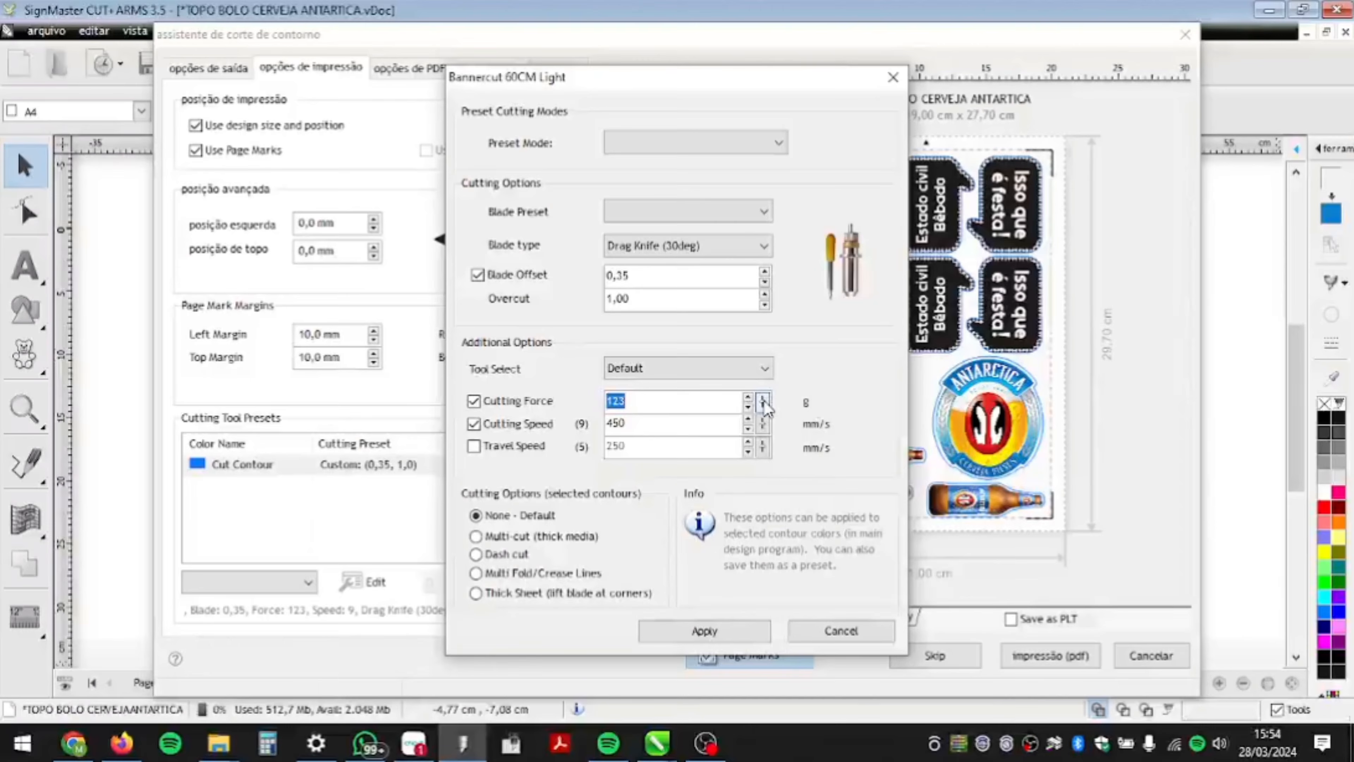
{"action": "left_click_drag", "start_coordinate": [764, 401], "coordinate": [788, 415]}
{"action": "left_click_drag", "start_coordinate": [764, 402], "coordinate": [792, 398]}
{"action": "left_click", "coordinate": [762, 640]}
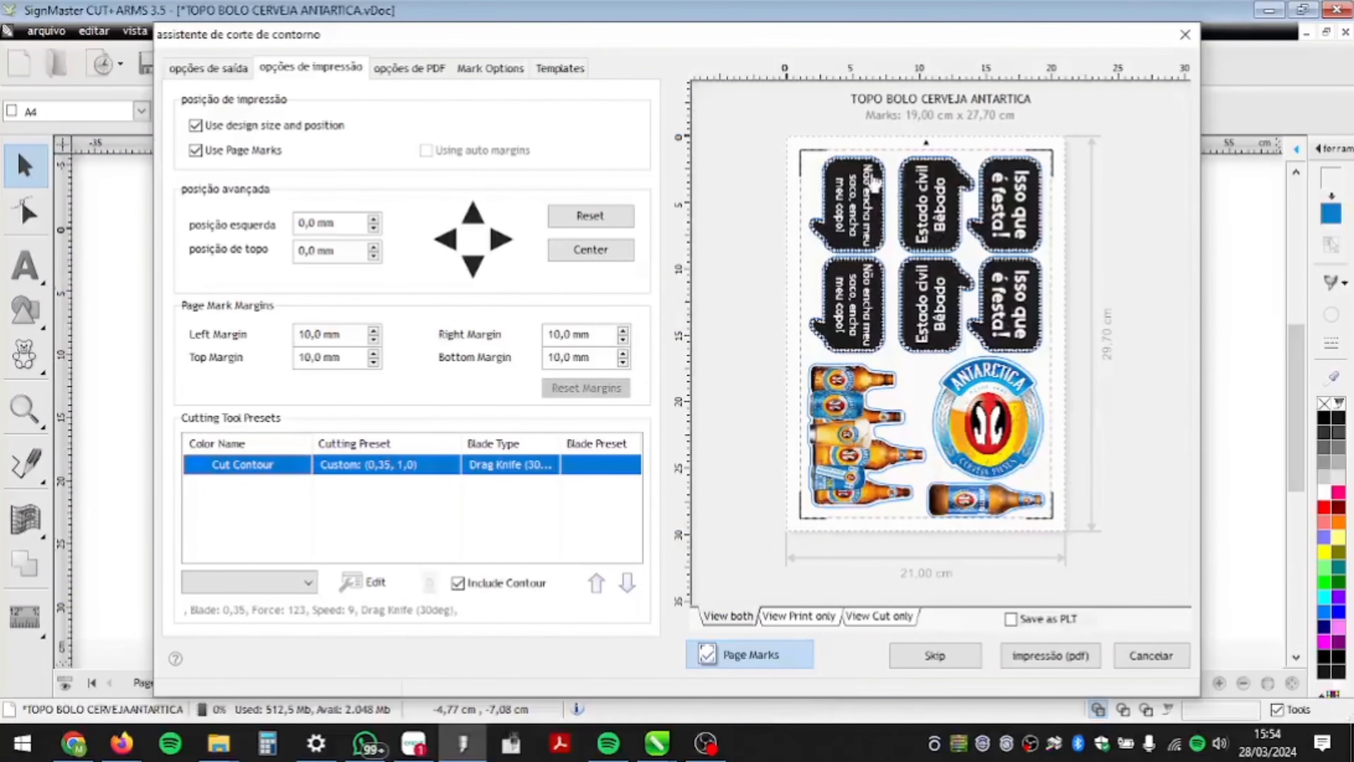
- Skip printing the first page and start its contour cut on the Bannercut 60CM Light
{"action": "left_click", "coordinate": [953, 670]}
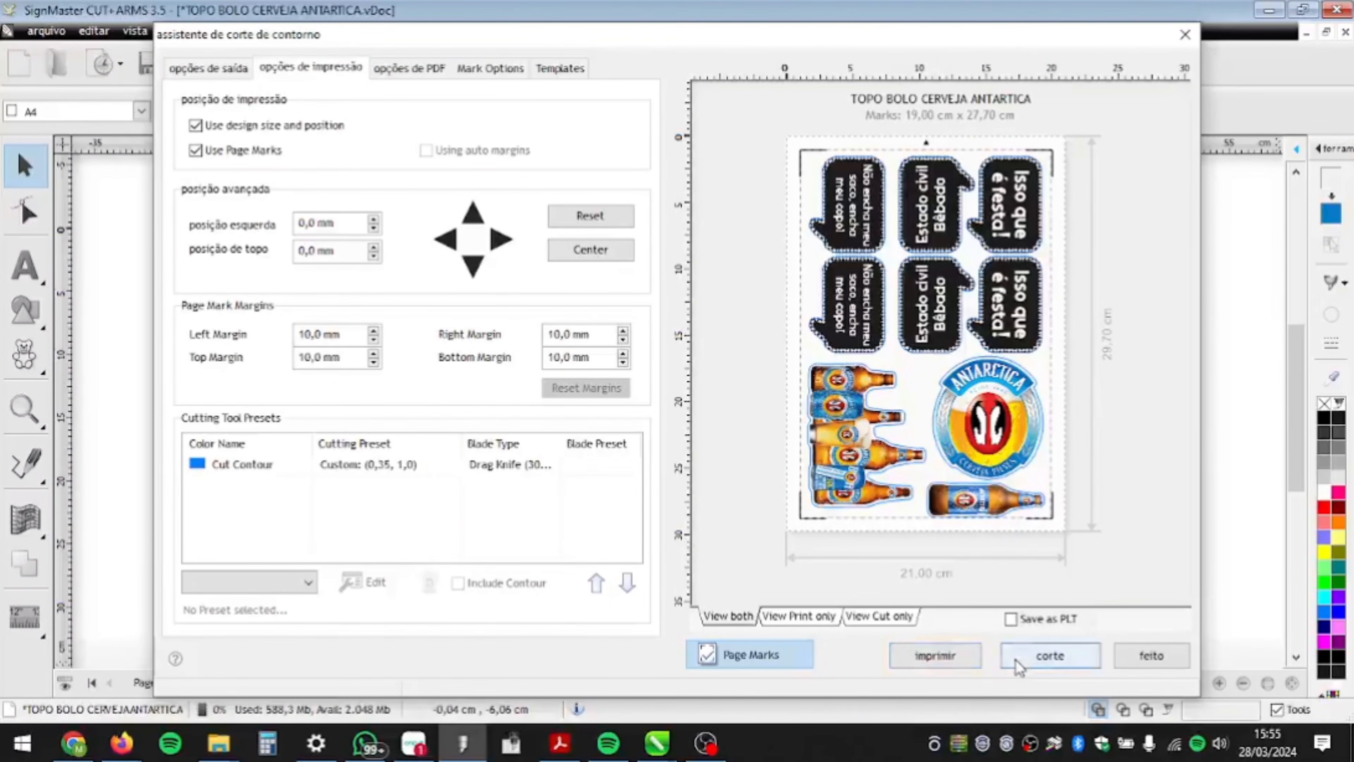
{"action": "left_click", "coordinate": [1017, 666]}
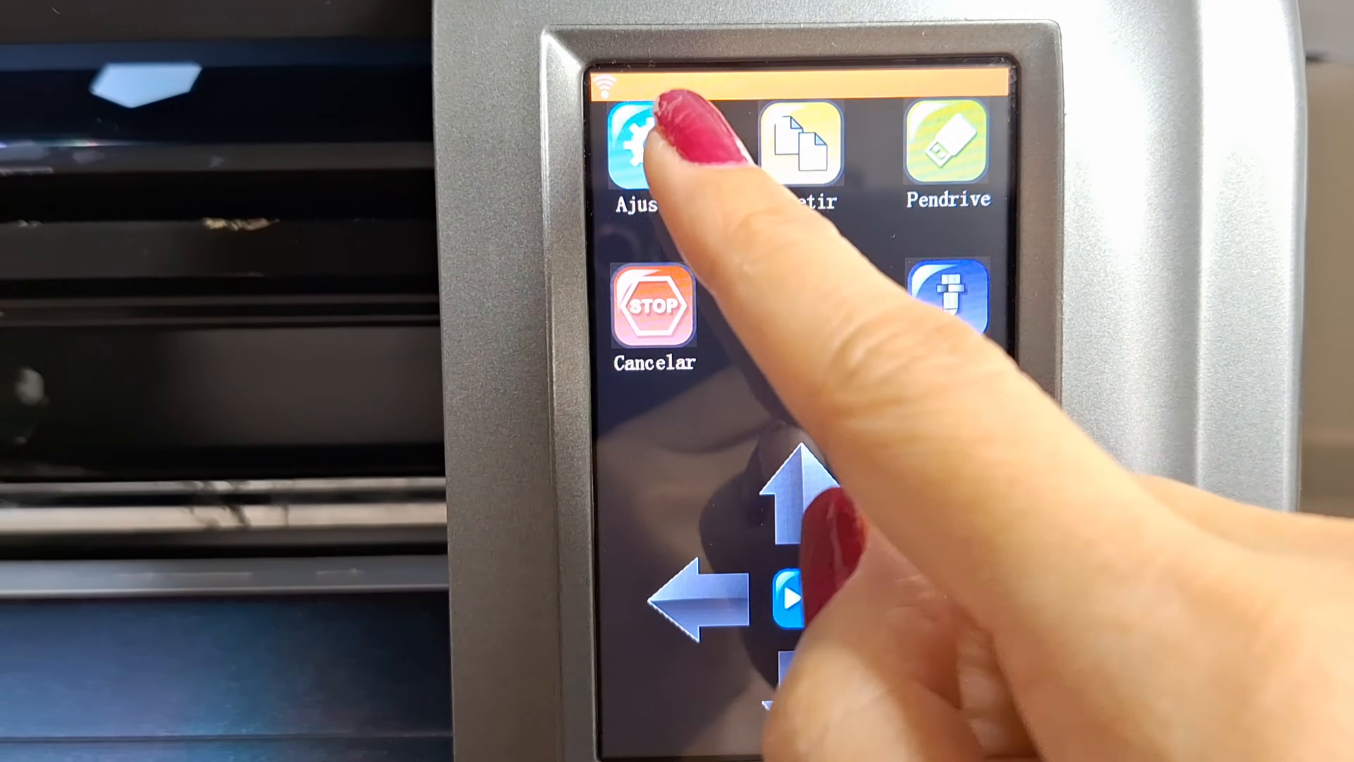
{"action": "left_click", "coordinate": [659, 114]}
{"action": "left_click", "coordinate": [899, 139]}
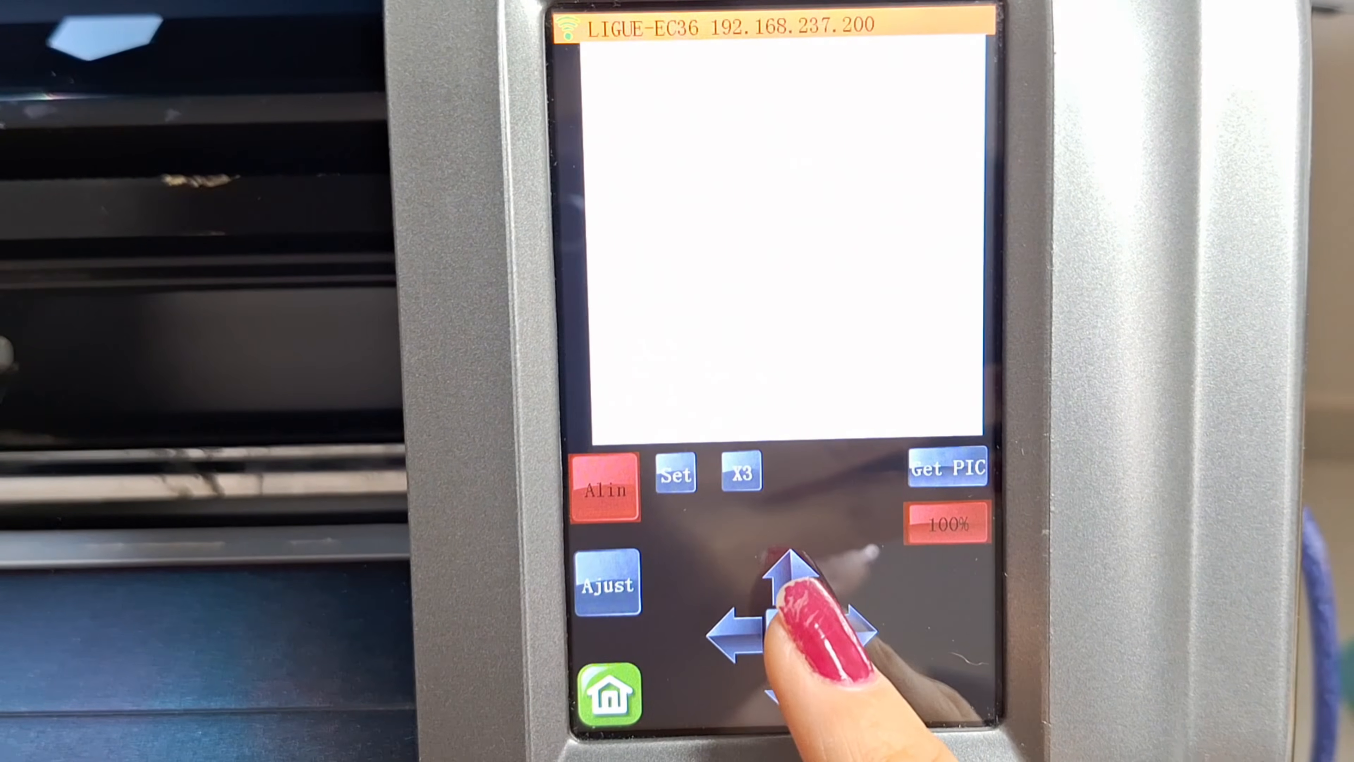
{"action": "left_click", "coordinate": [790, 630]}
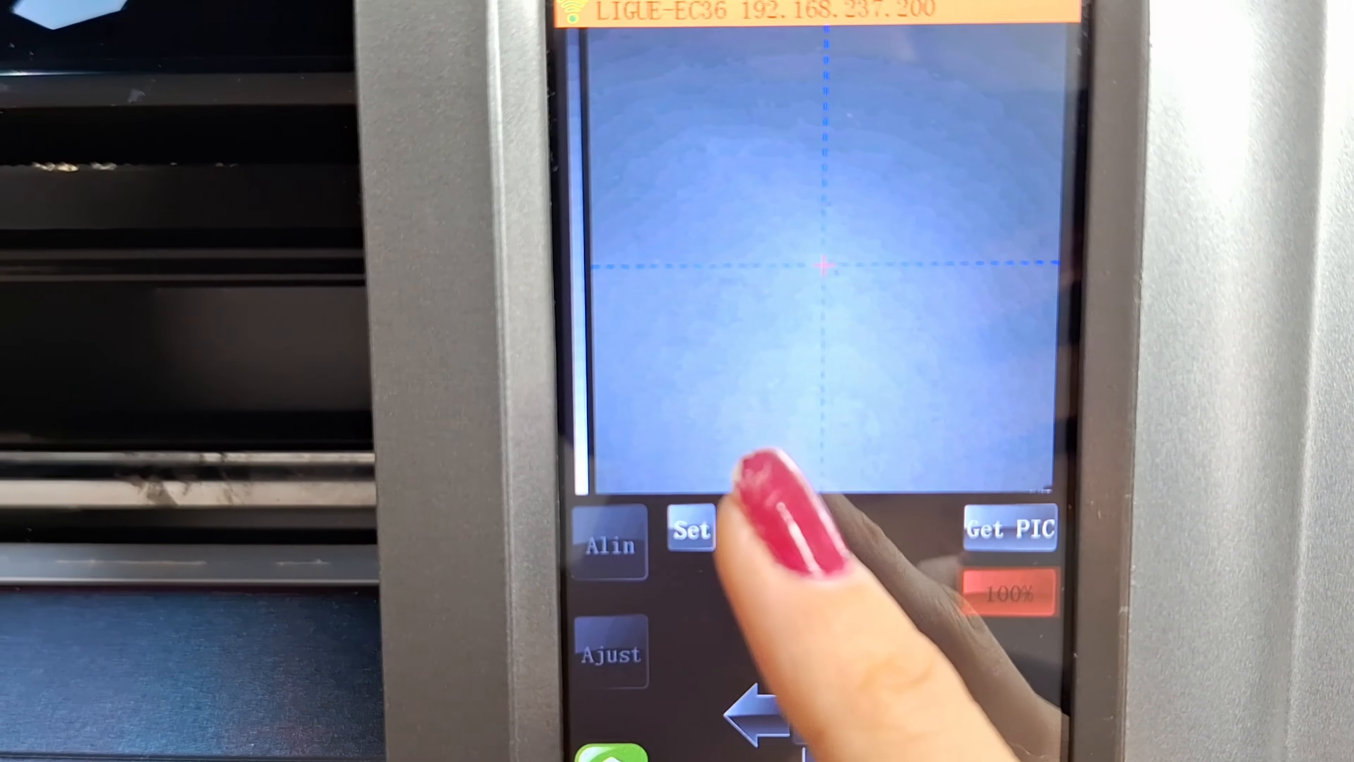
{"action": "left_click", "coordinate": [768, 528]}
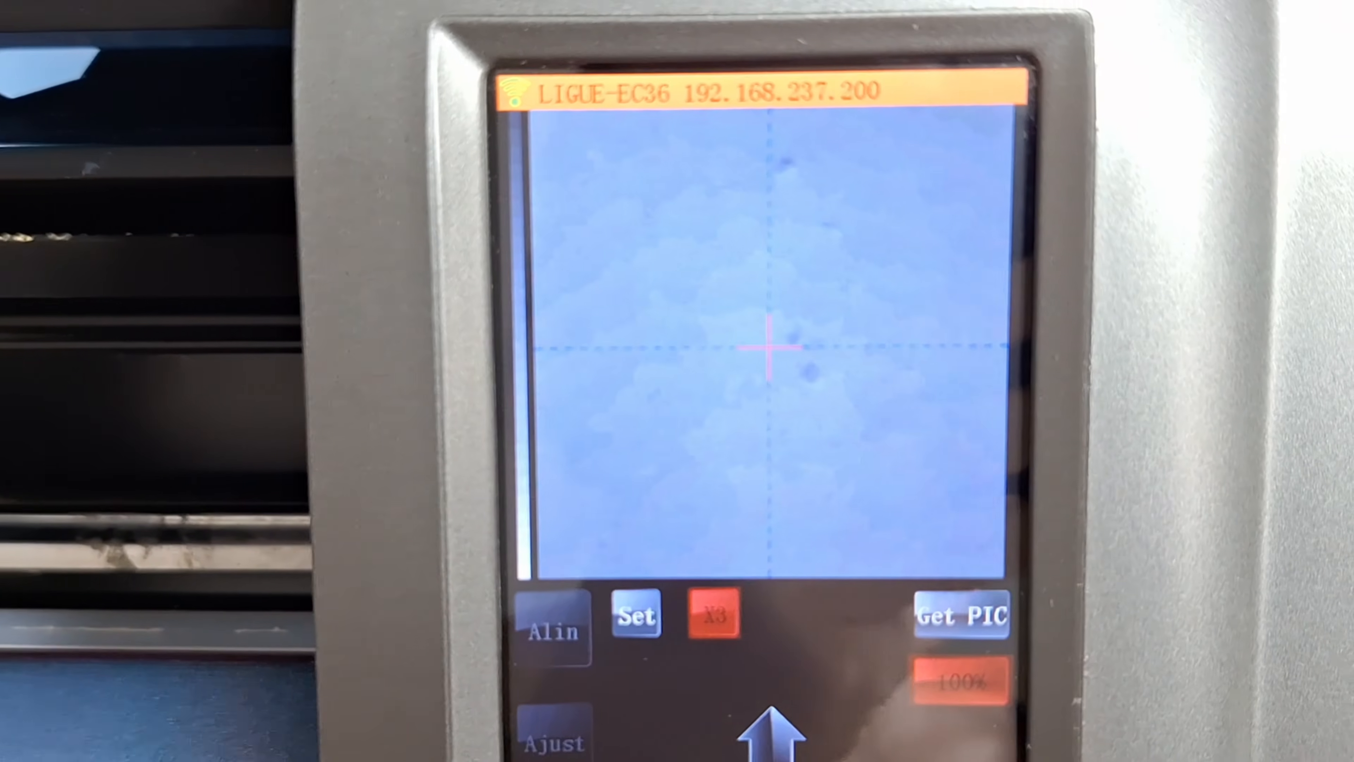